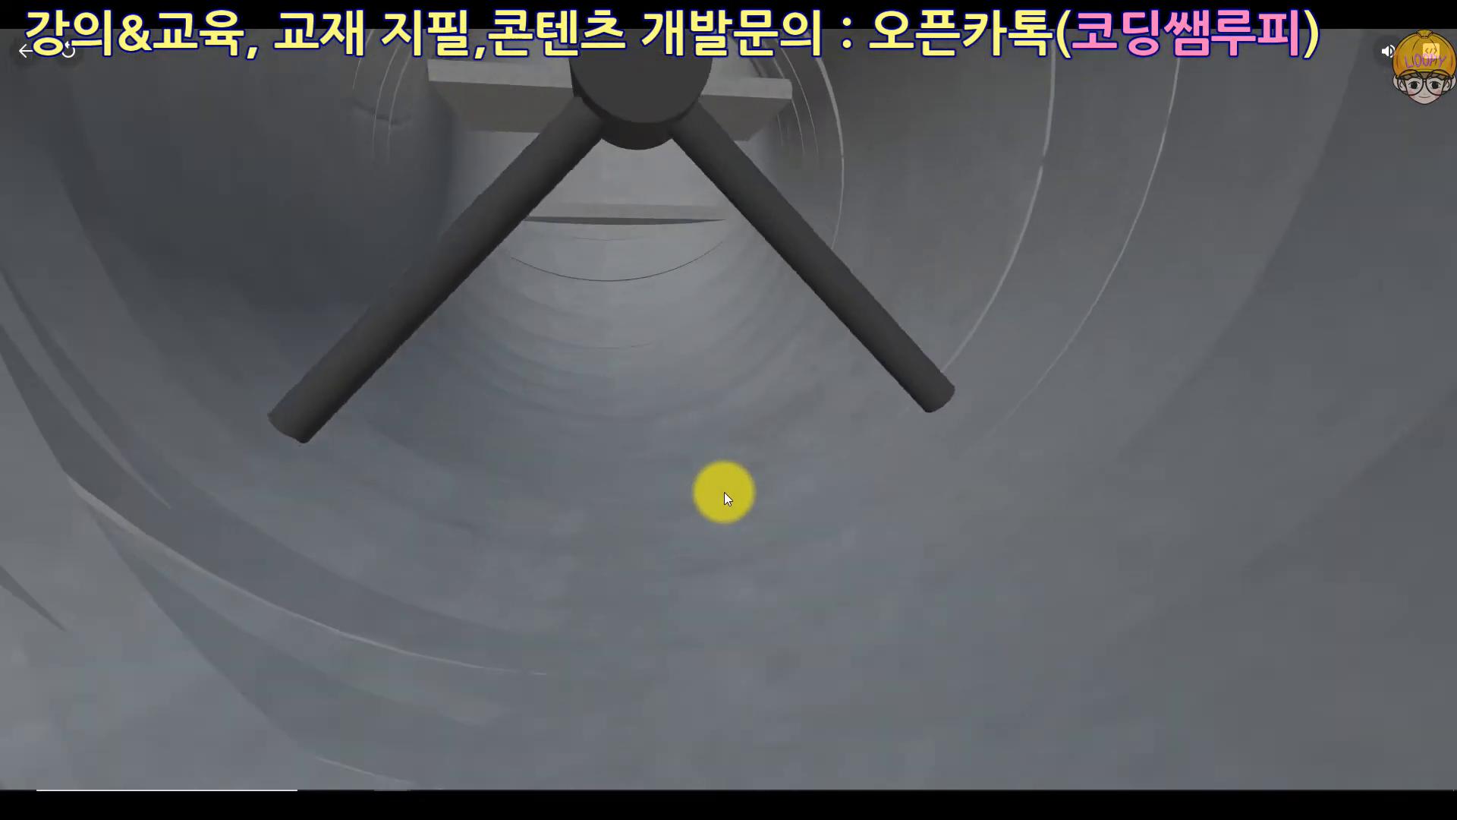
left_click(733, 490)
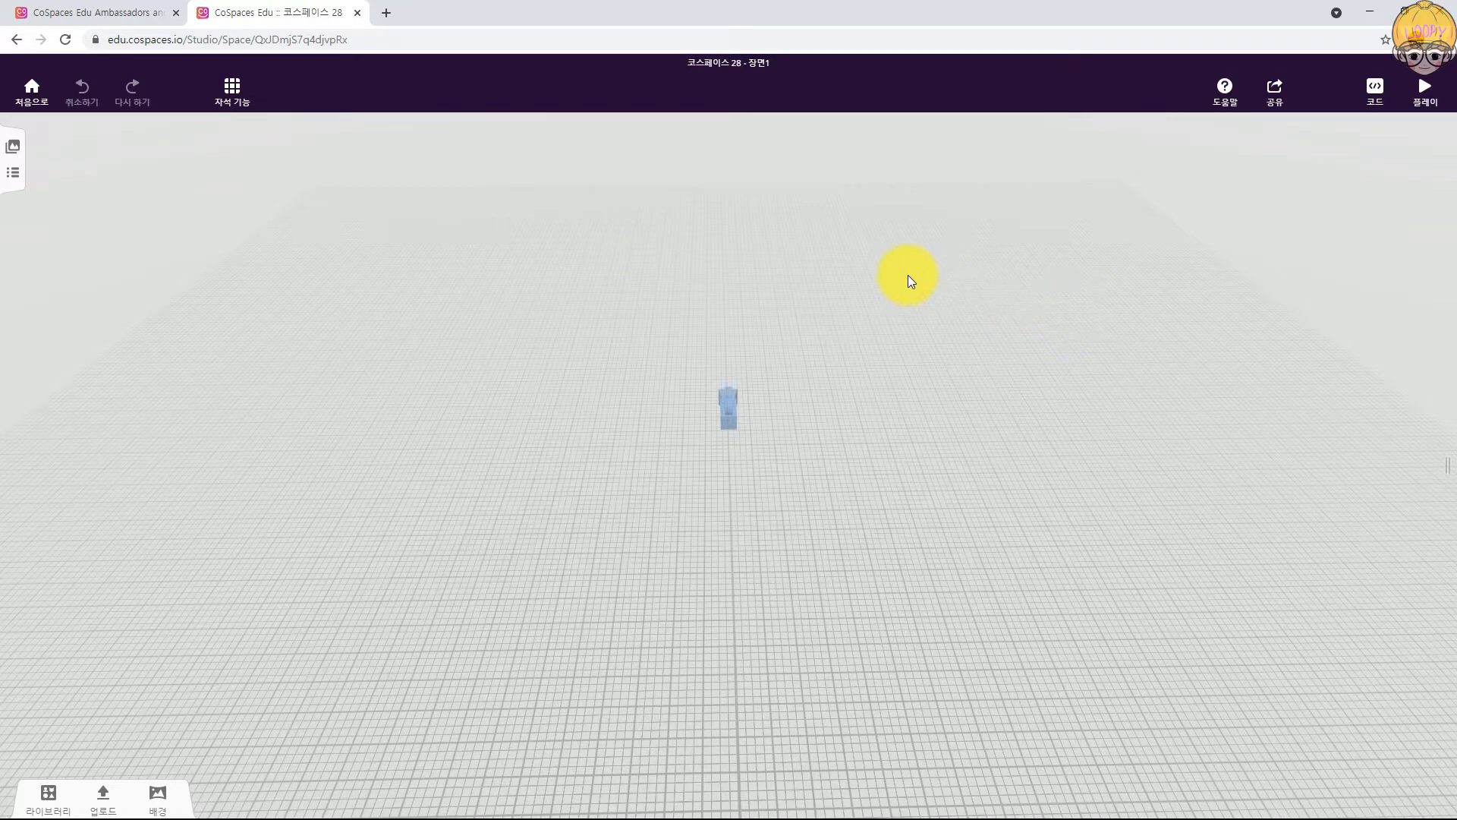
Step: Add a hollow tube from the library's 3D building shapes to the empty scene and enlarge it
mouse_move(449, 478)
left_mouse_down()
mouse_move(466, 452)
mouse_move(458, 497)
left_mouse_up()
left_click_drag(676, 497, 720, 481)
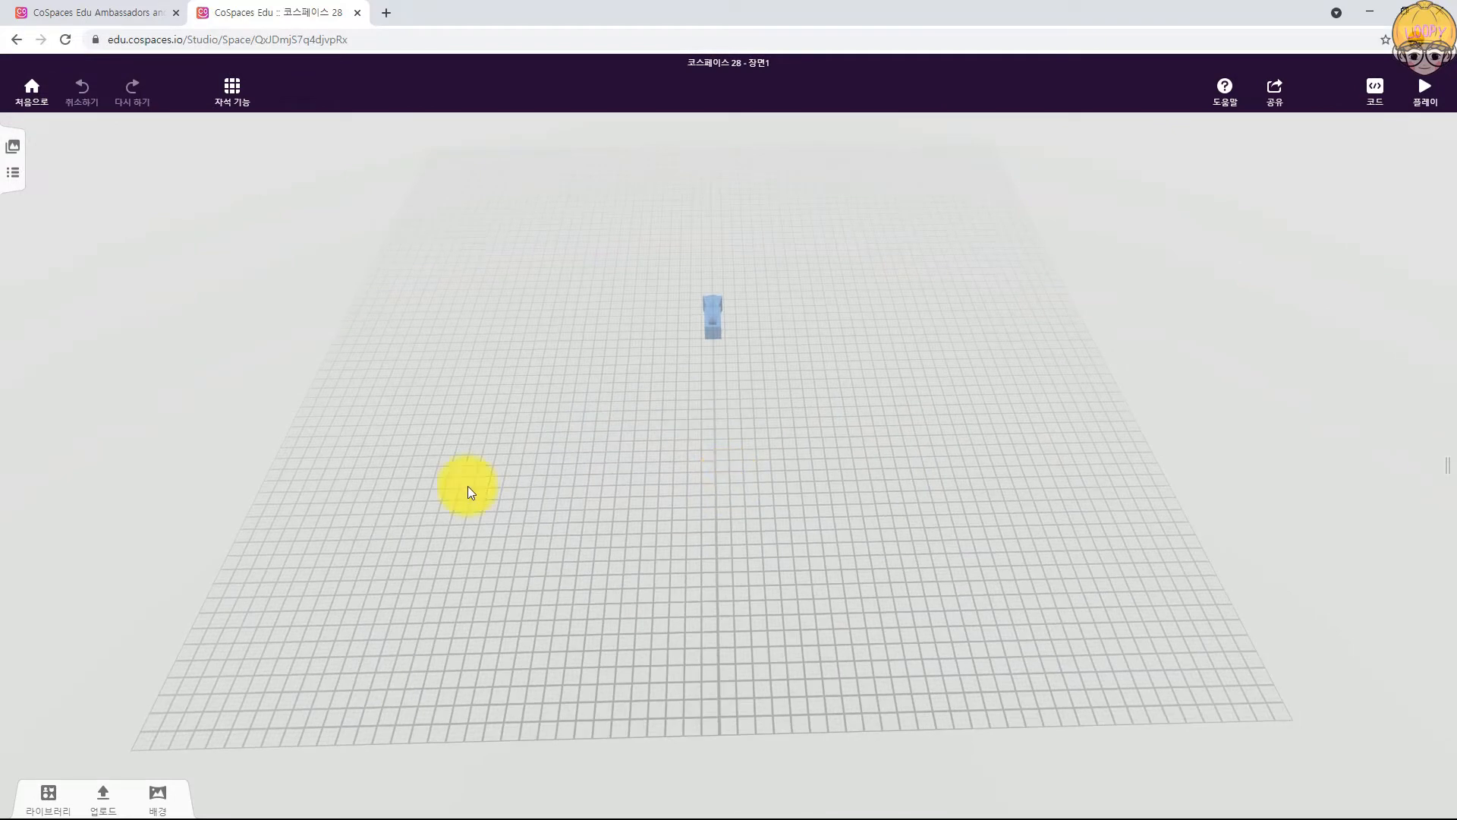
left_click_drag(450, 491, 410, 603)
left_click_drag(604, 464, 589, 471)
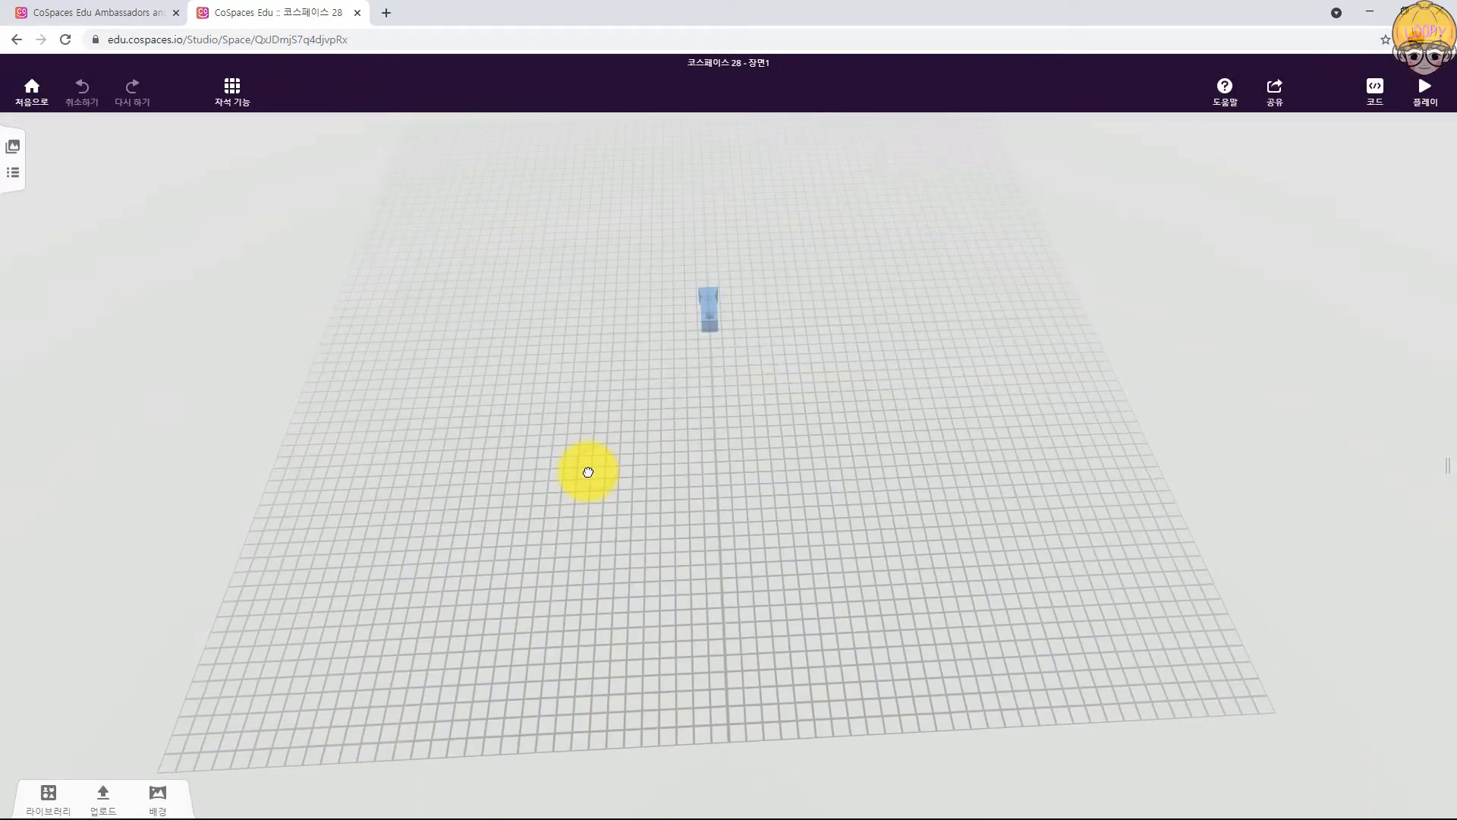
left_click(51, 803)
left_click(30, 782)
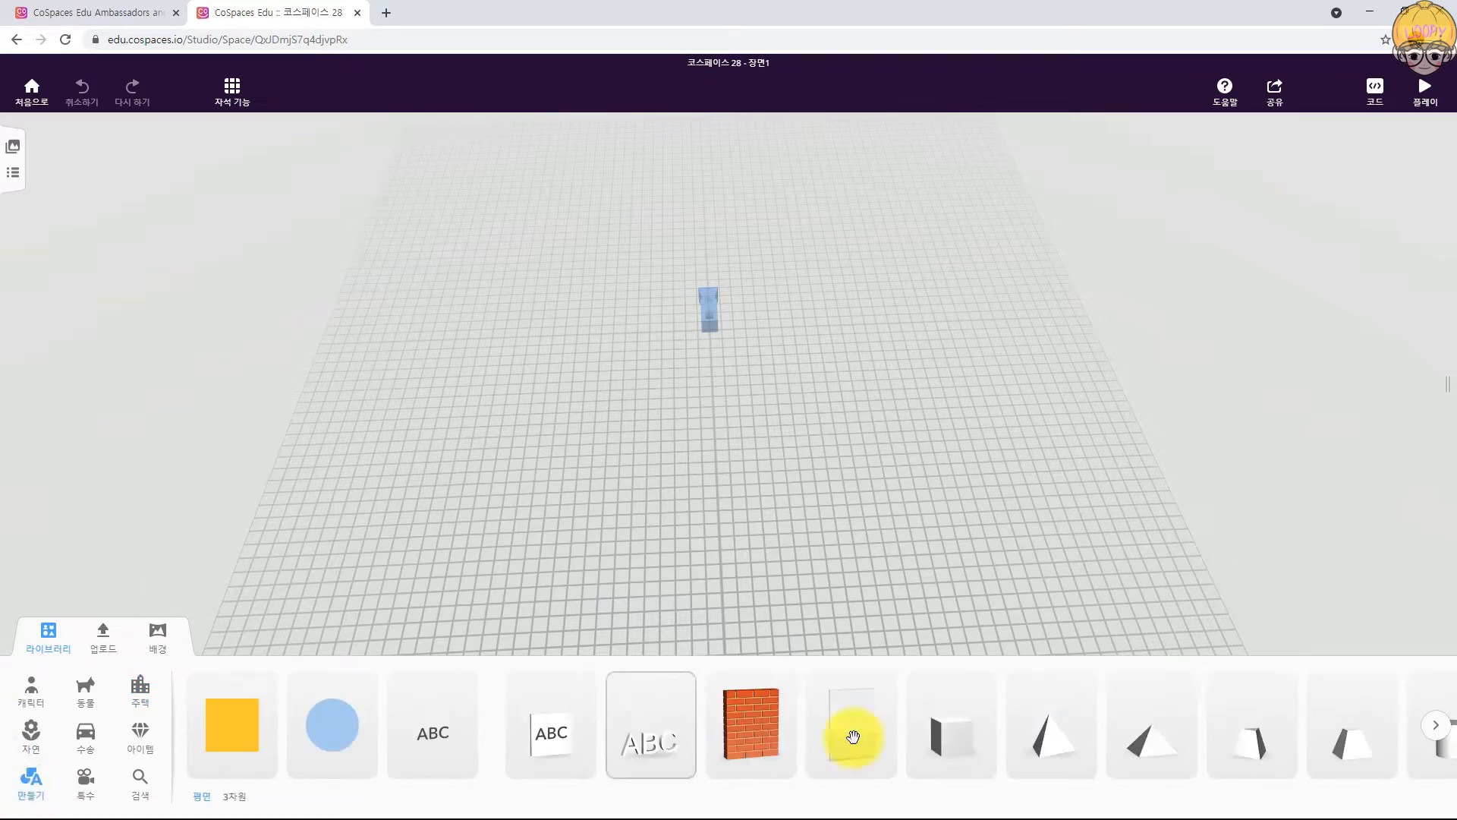
left_click(1446, 730)
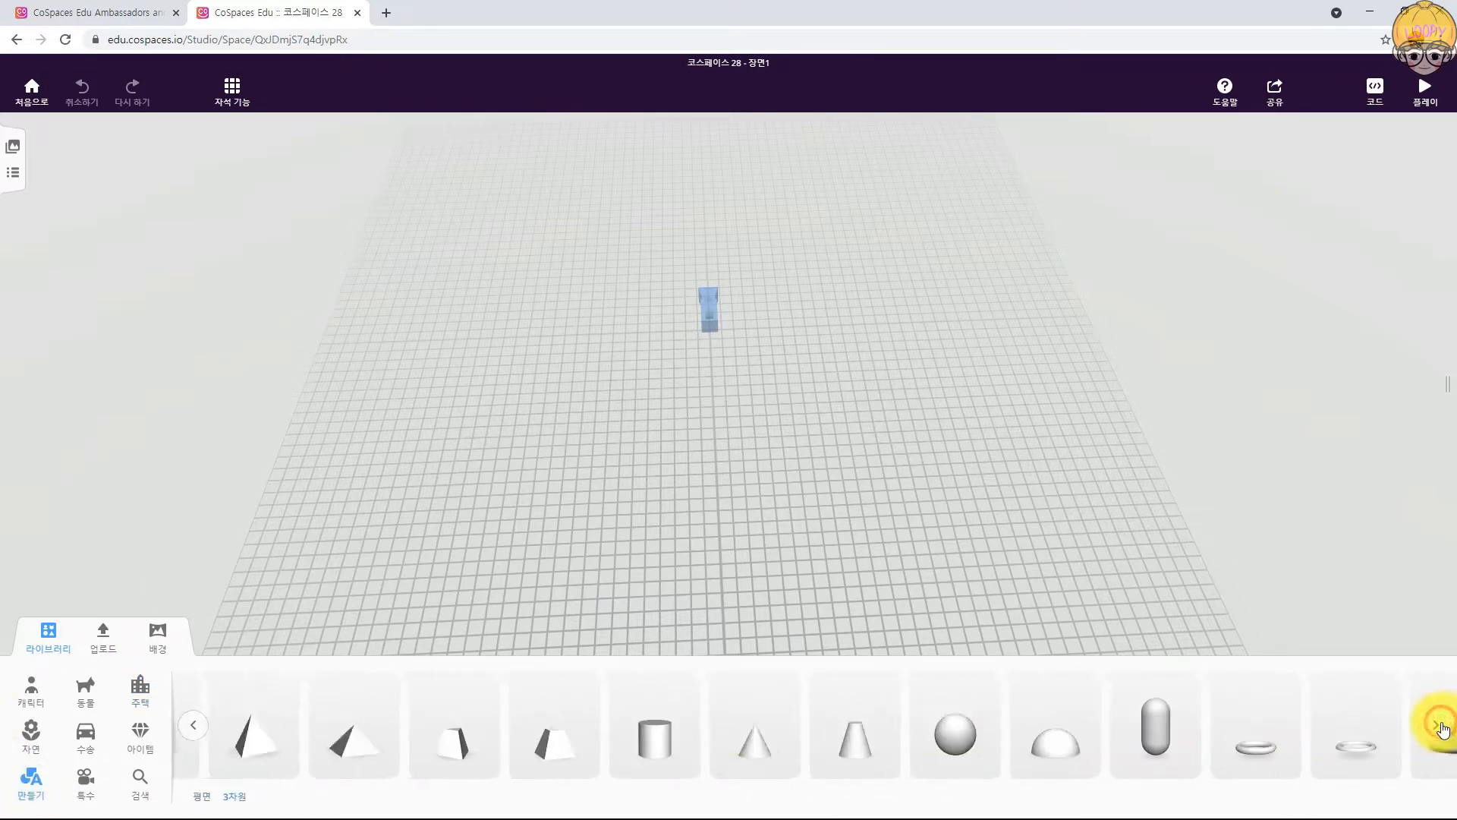
left_click_drag(1399, 732, 385, 516)
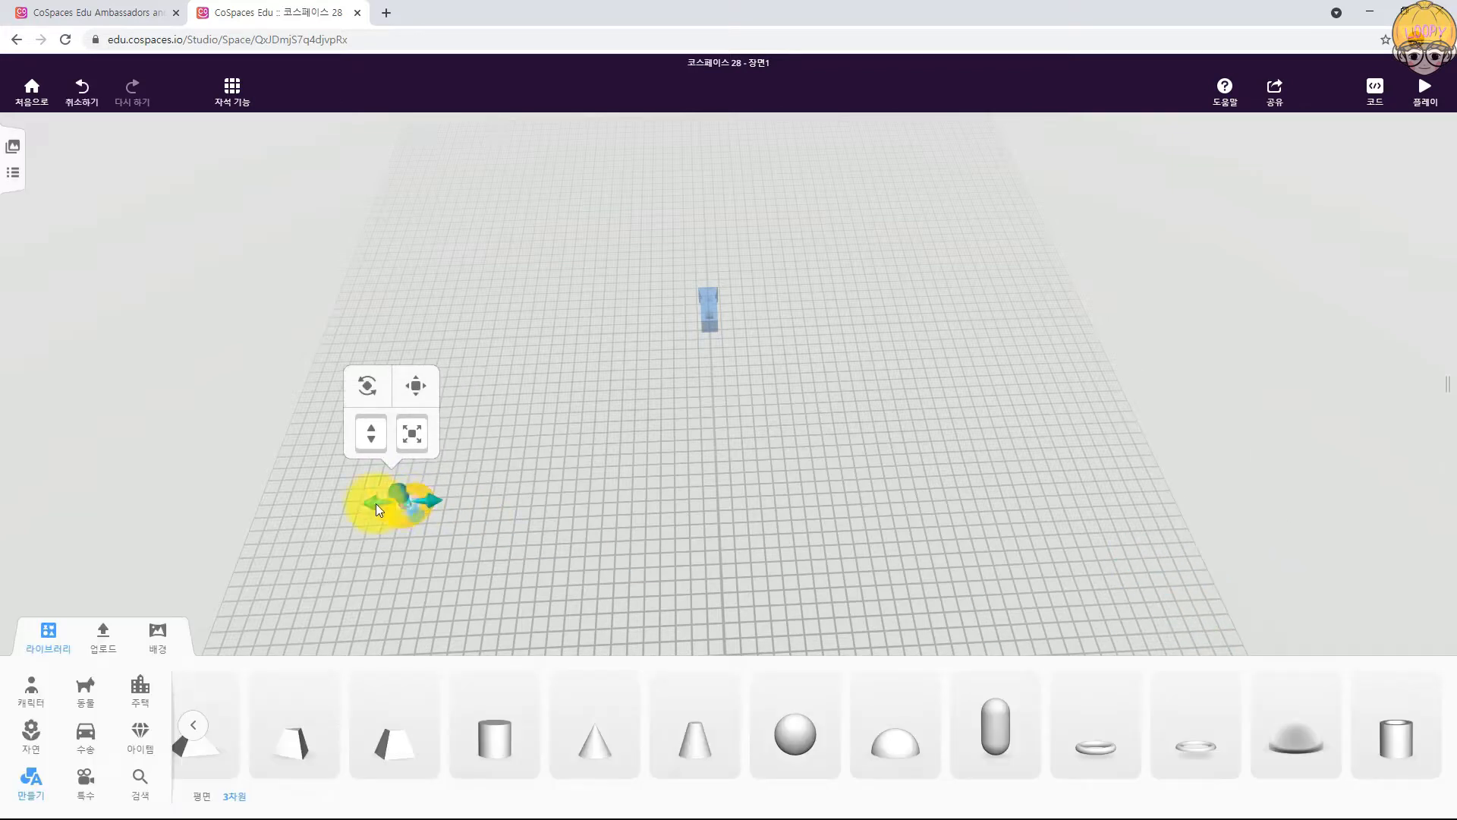
left_click_drag(410, 437, 411, 266)
left_click(277, 363)
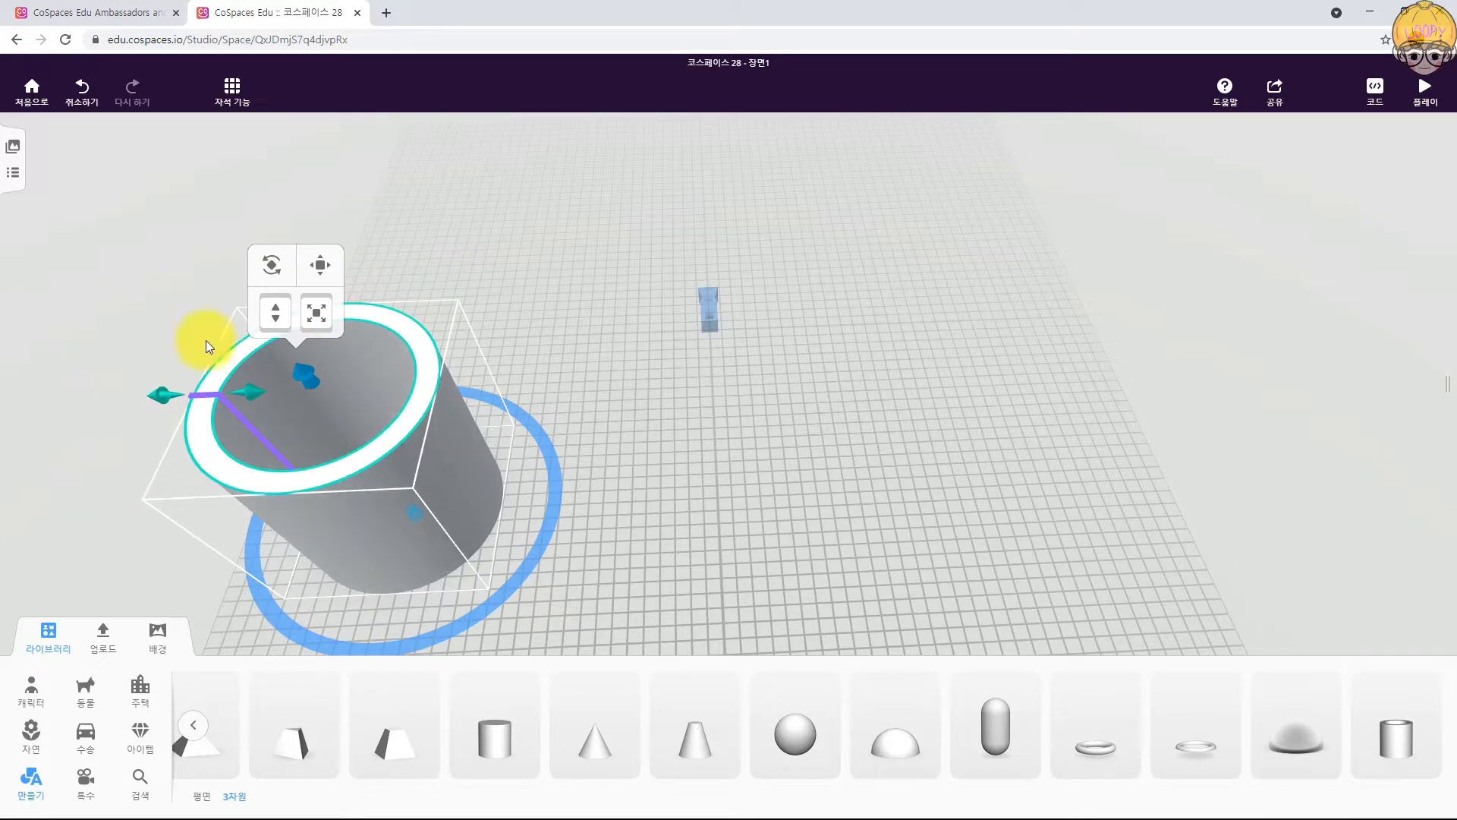
Step: Set the grid snapping to 0.05 and widen the tube's inner radius to thin its wall
left_click_drag(251, 385, 237, 394)
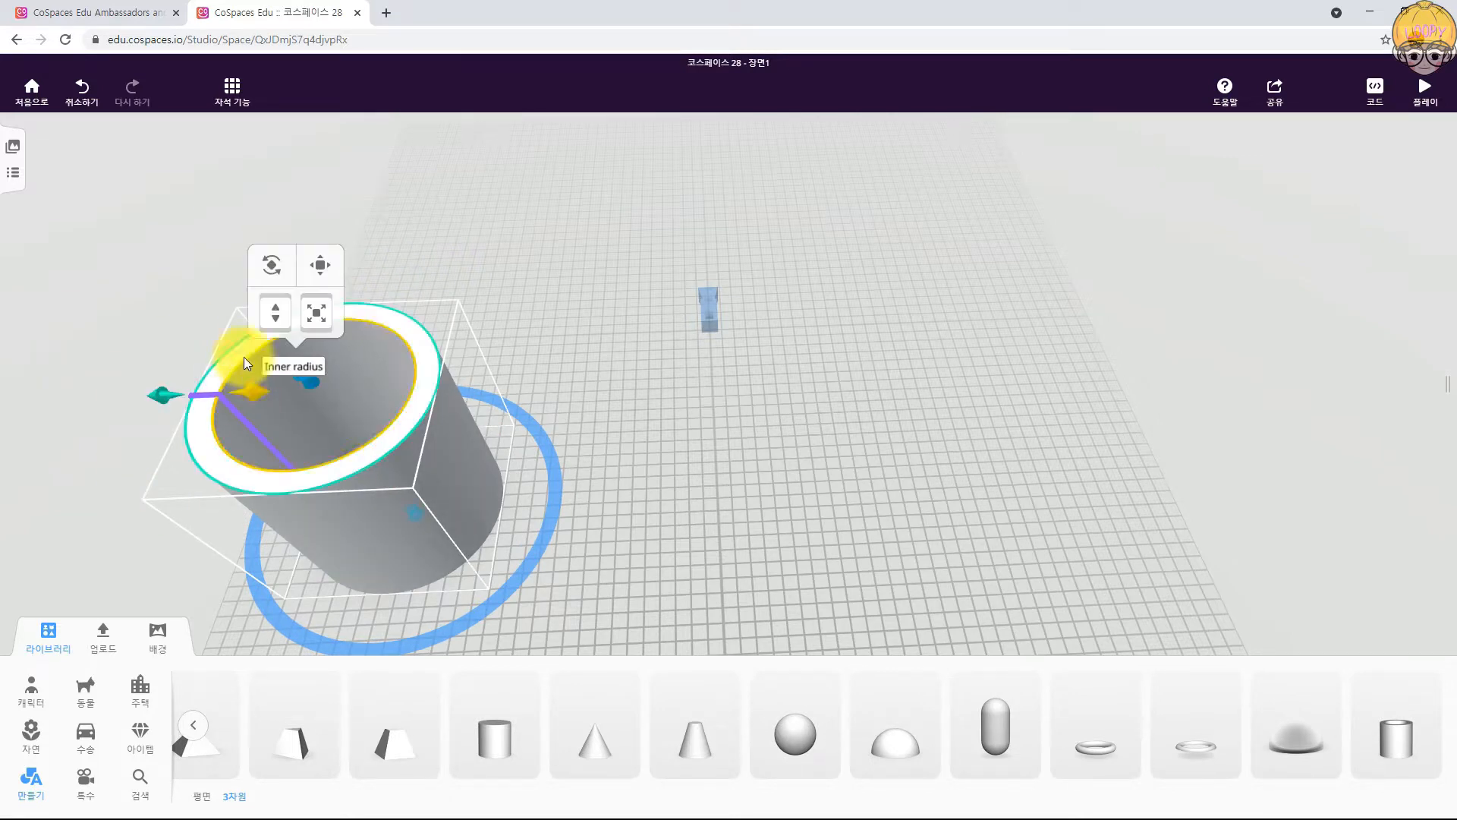
left_click(238, 92)
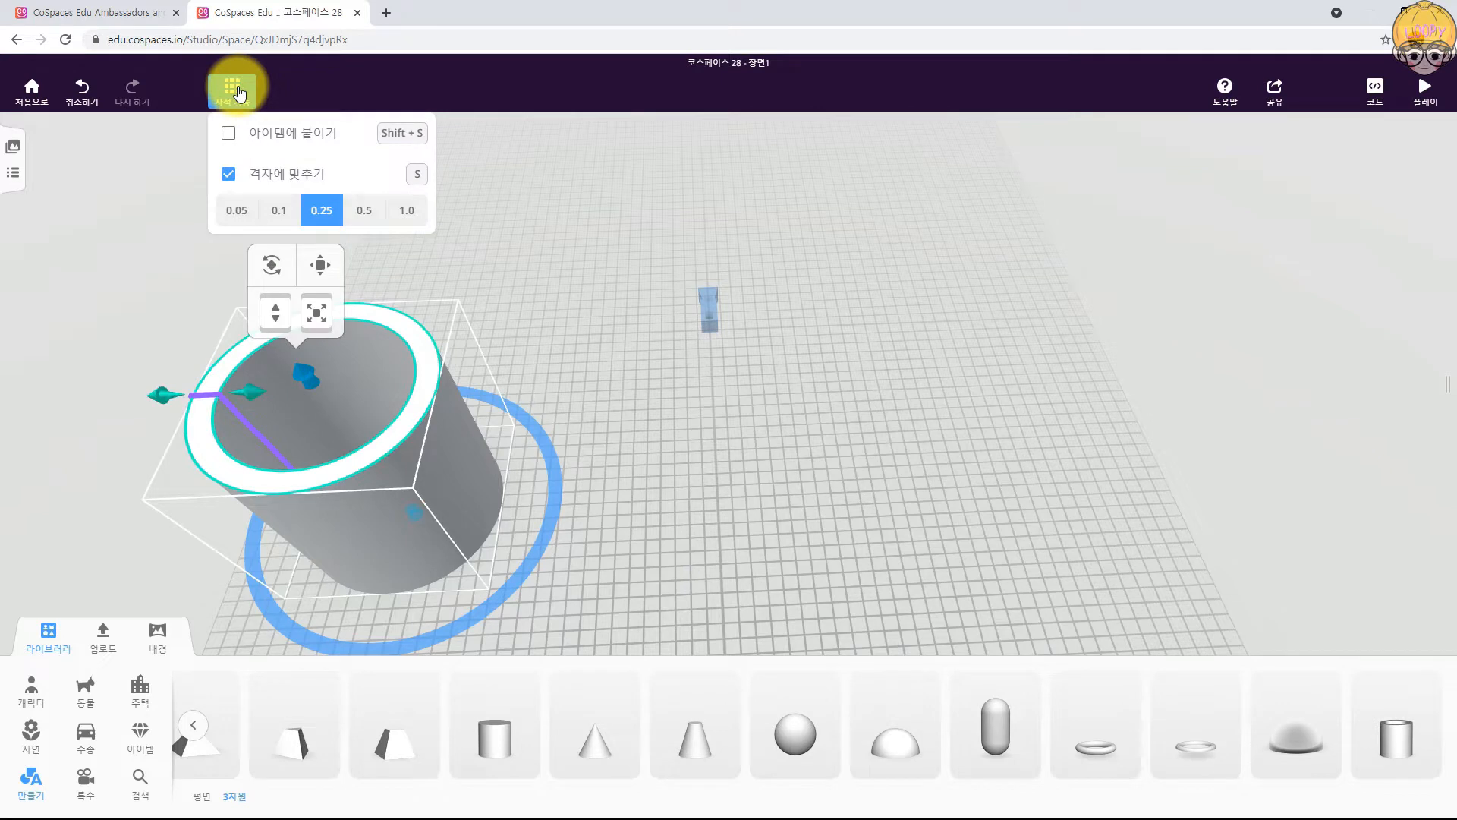
left_click(237, 213)
left_click_drag(244, 392, 233, 388)
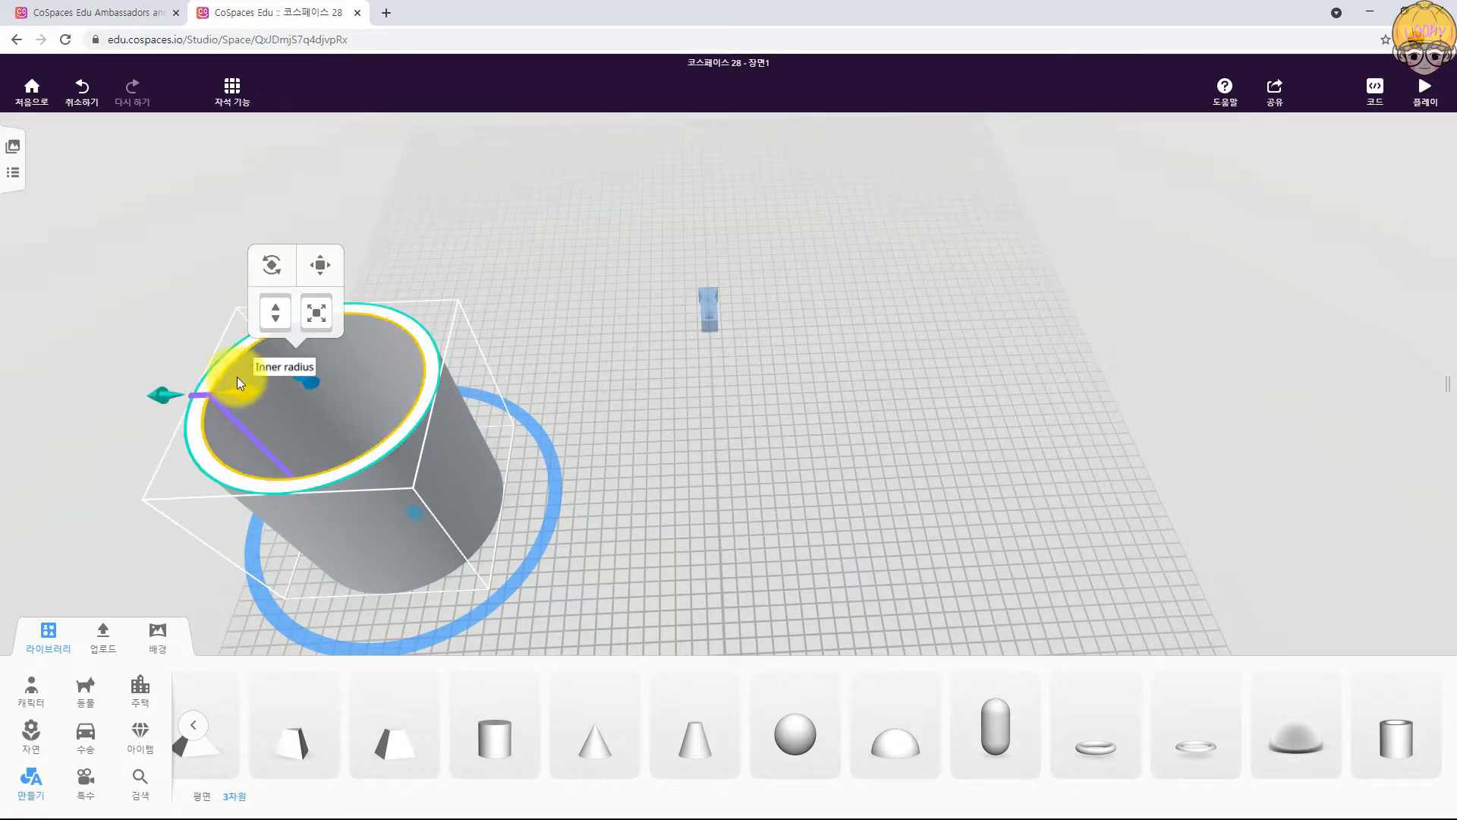
left_click(230, 85)
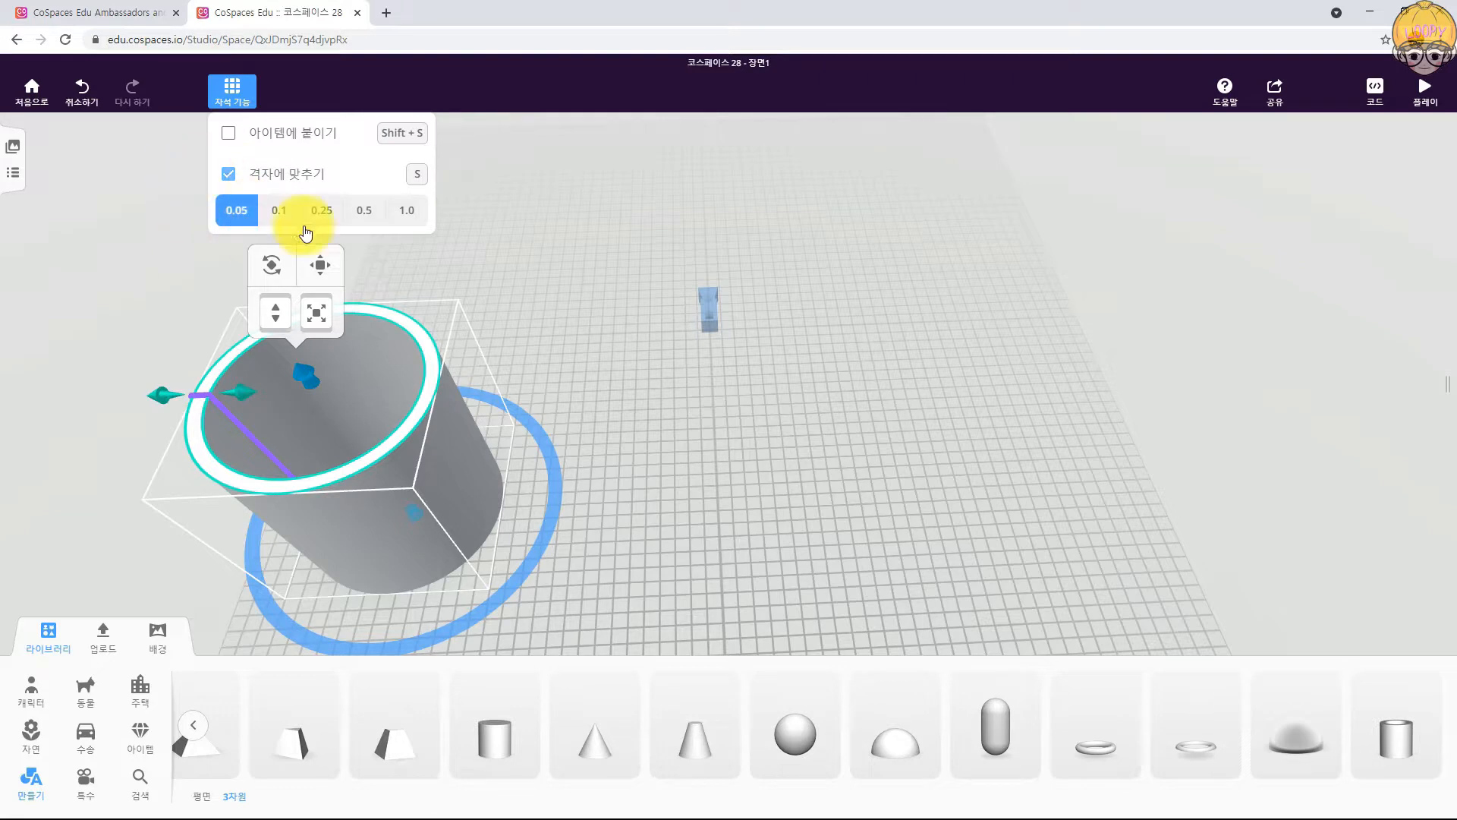
left_click(243, 395)
mouse_move(247, 390)
left_mouse_down()
mouse_move(315, 390)
mouse_move(244, 398)
left_mouse_up()
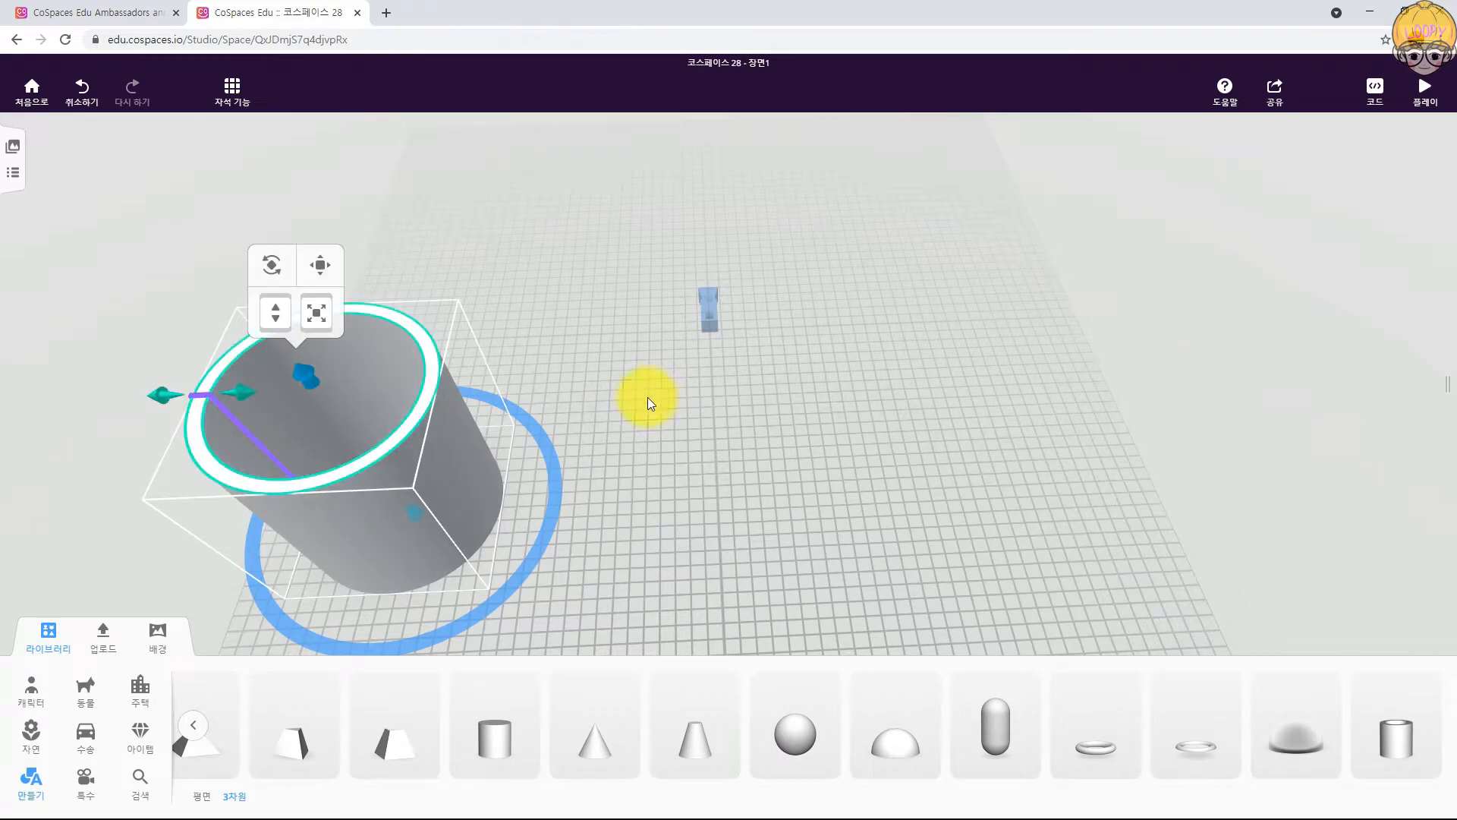
Step: Rotate the upright tube so that it lies on its side like a horizontal pipe
left_click_drag(603, 426, 639, 313)
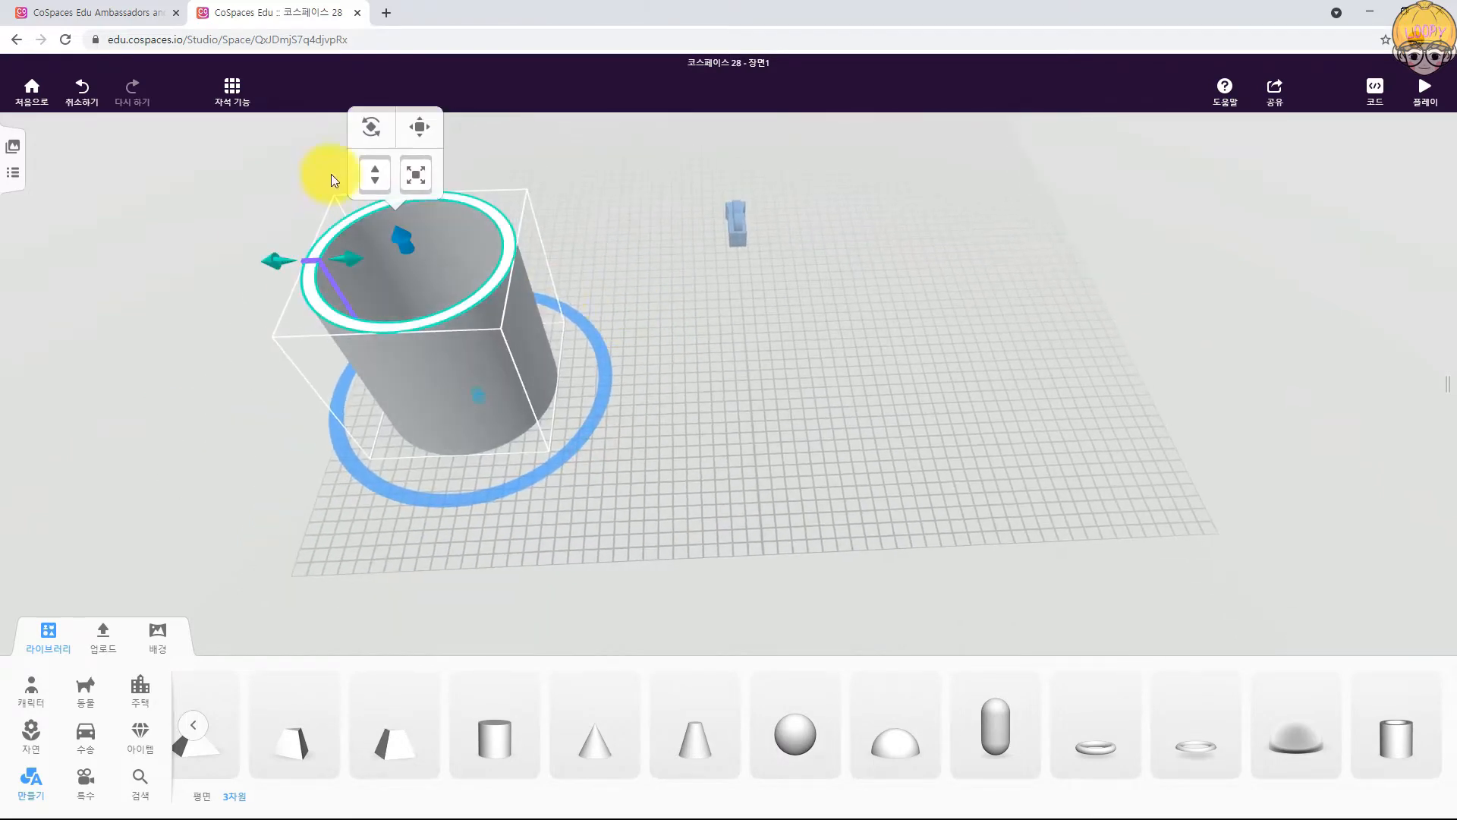
left_click(377, 135)
left_click_drag(367, 253, 352, 415)
left_click(706, 345)
left_click_drag(705, 345, 617, 284)
Step: Apply the plain gray concrete-like material to the tube
left_click_drag(720, 266, 488, 340)
left_click(489, 338)
left_click(578, 301)
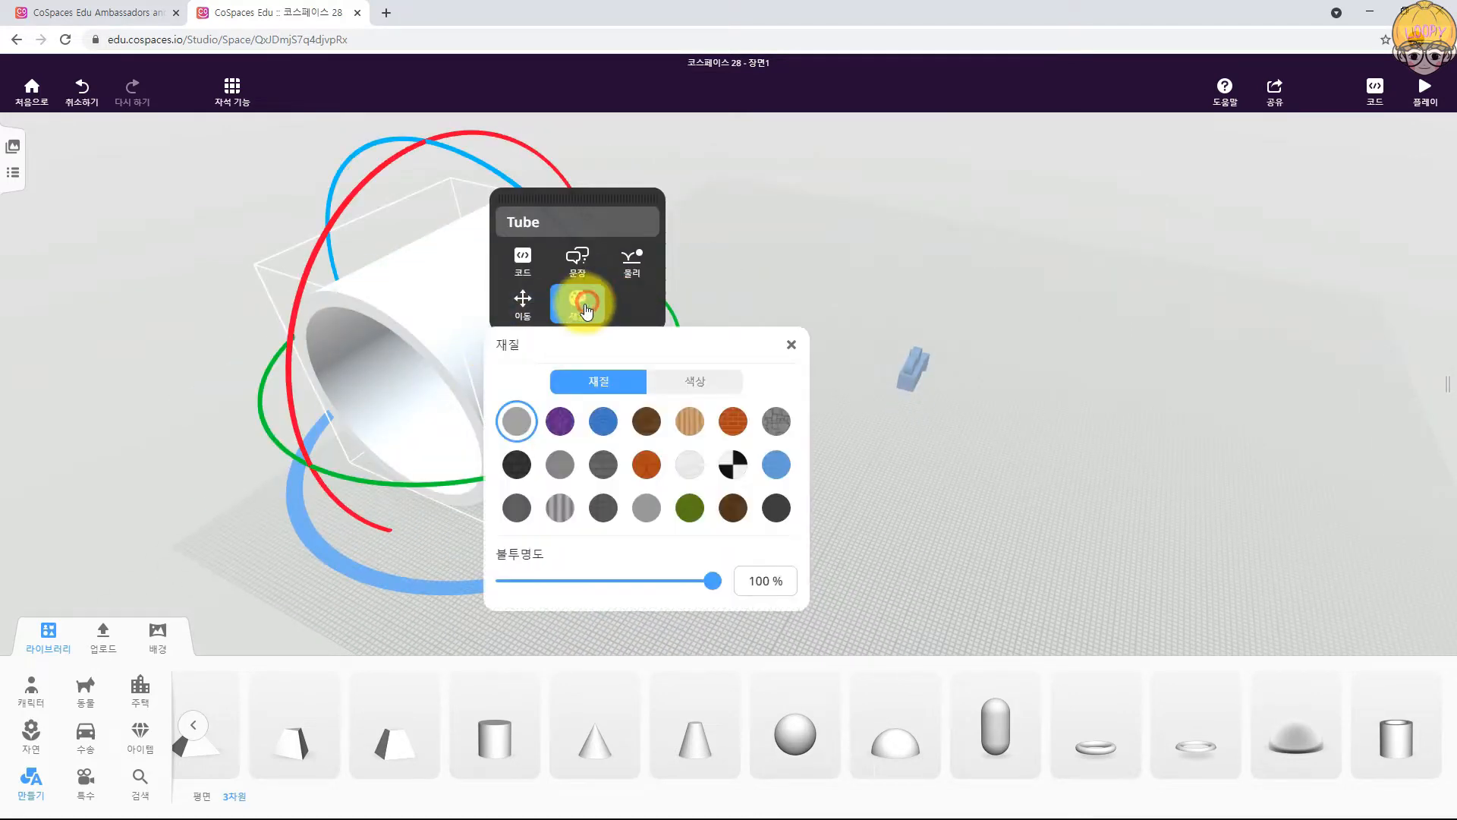
left_click(721, 376)
left_click(622, 385)
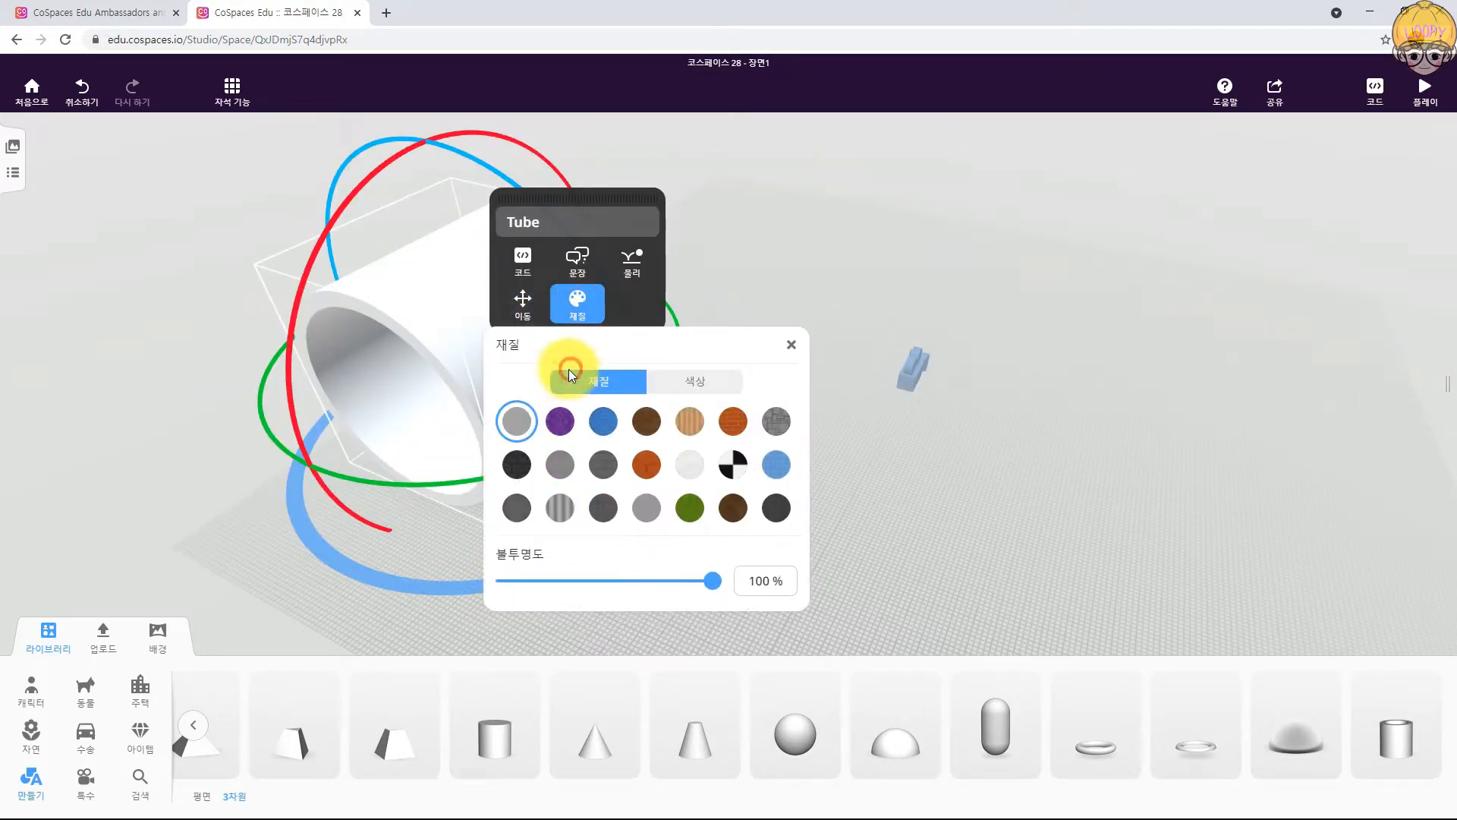
left_click(561, 470)
left_click(263, 521)
Step: Duplicate the gray tube along its own axis, placing the copy end to end with the original
left_click_drag(660, 514, 483, 547)
left_click(46, 641)
left_click_drag(601, 550, 521, 440)
left_click(520, 436)
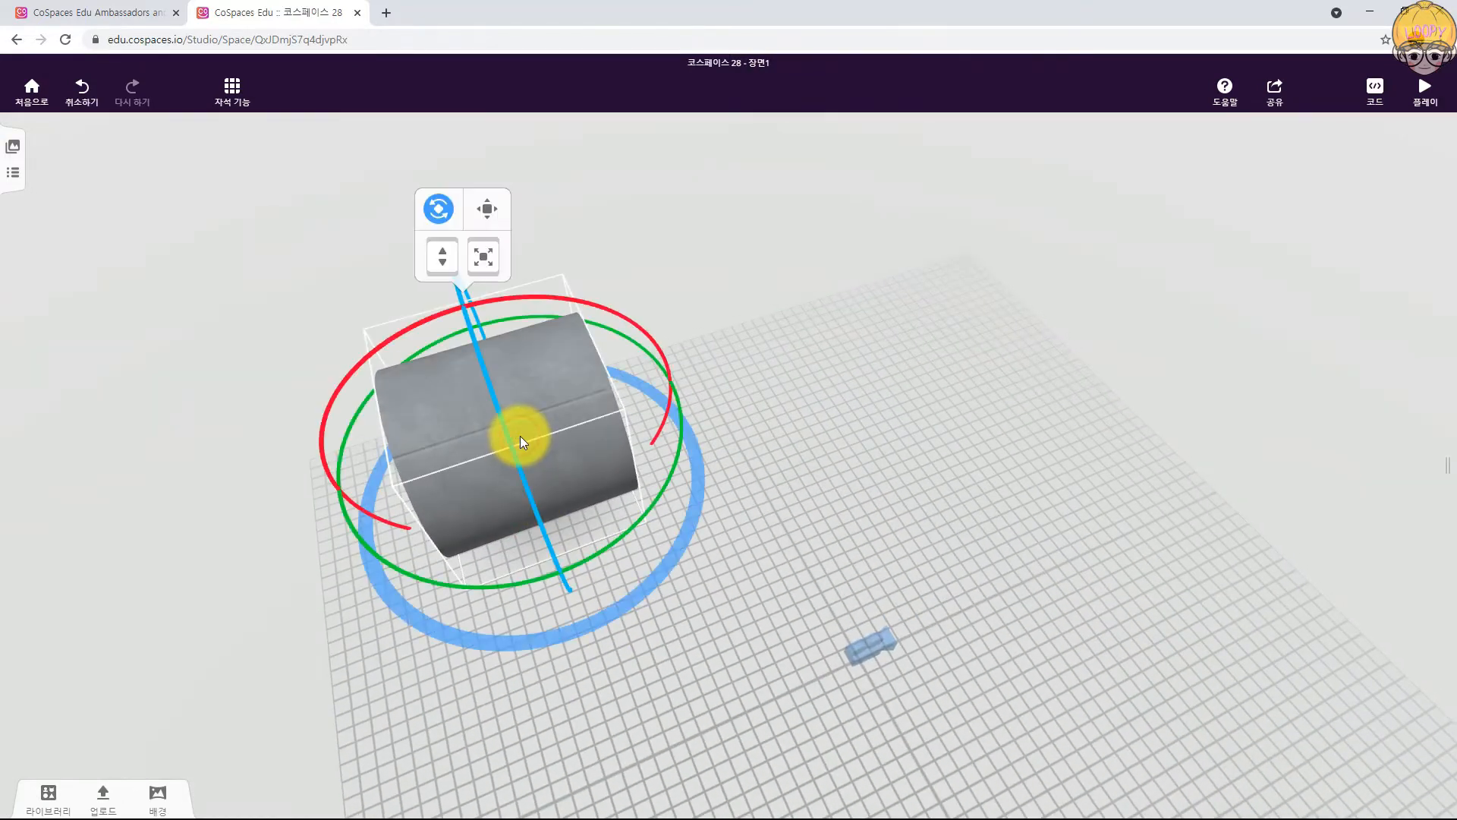
left_click(484, 205)
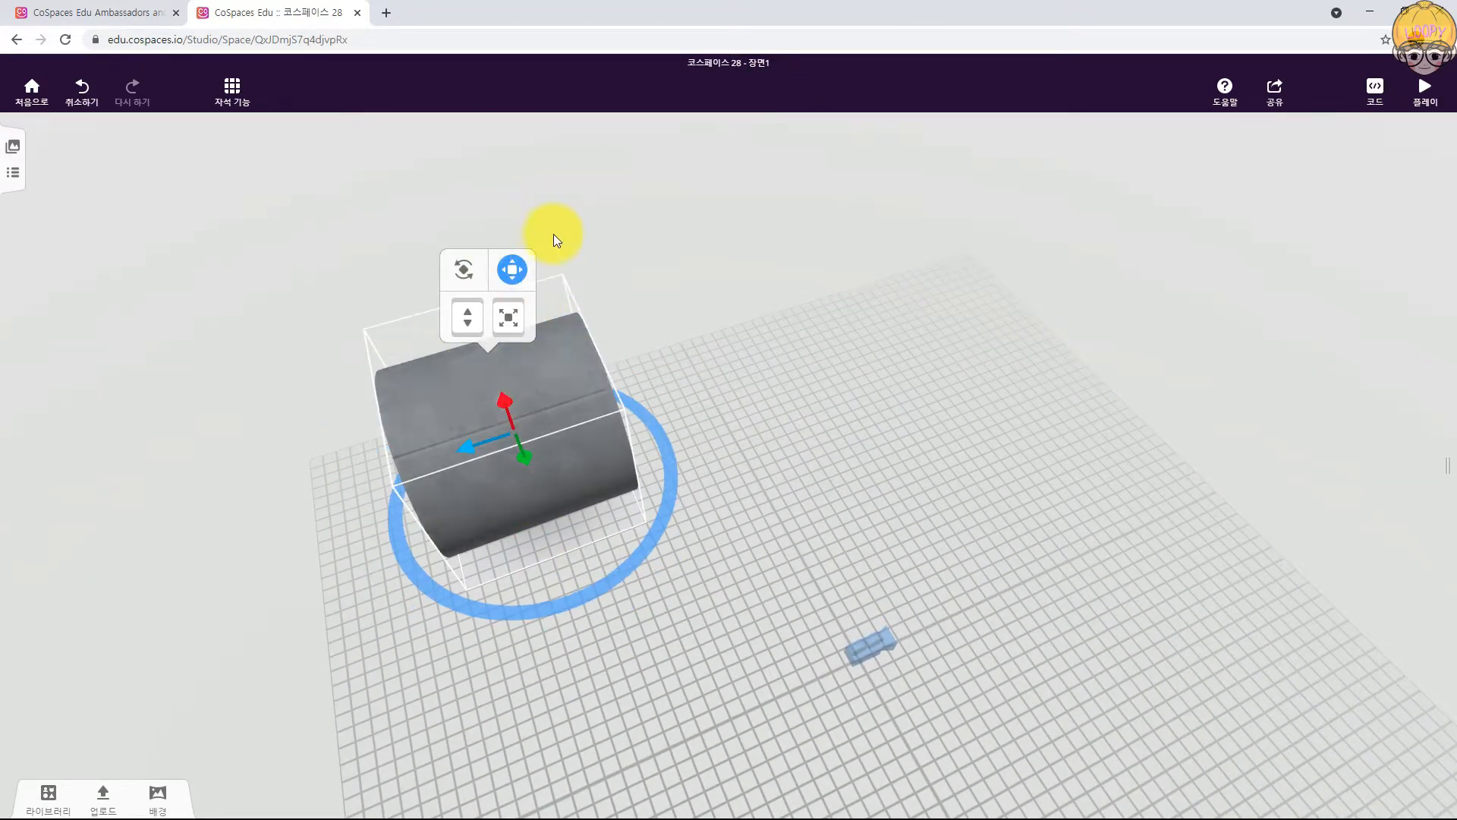
left_click_drag(639, 674, 590, 646)
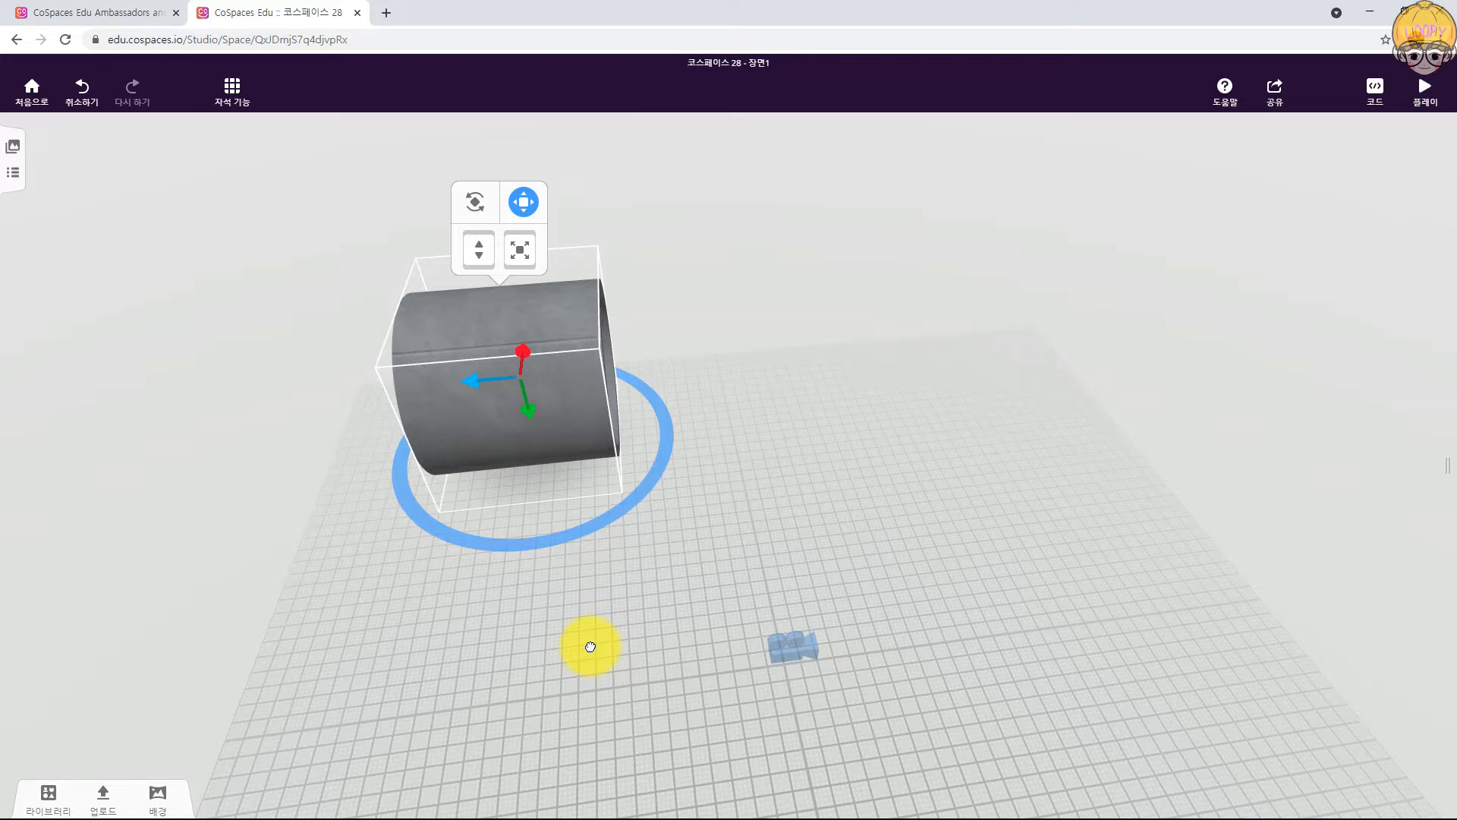
left_click_drag(474, 380, 672, 376, "alt")
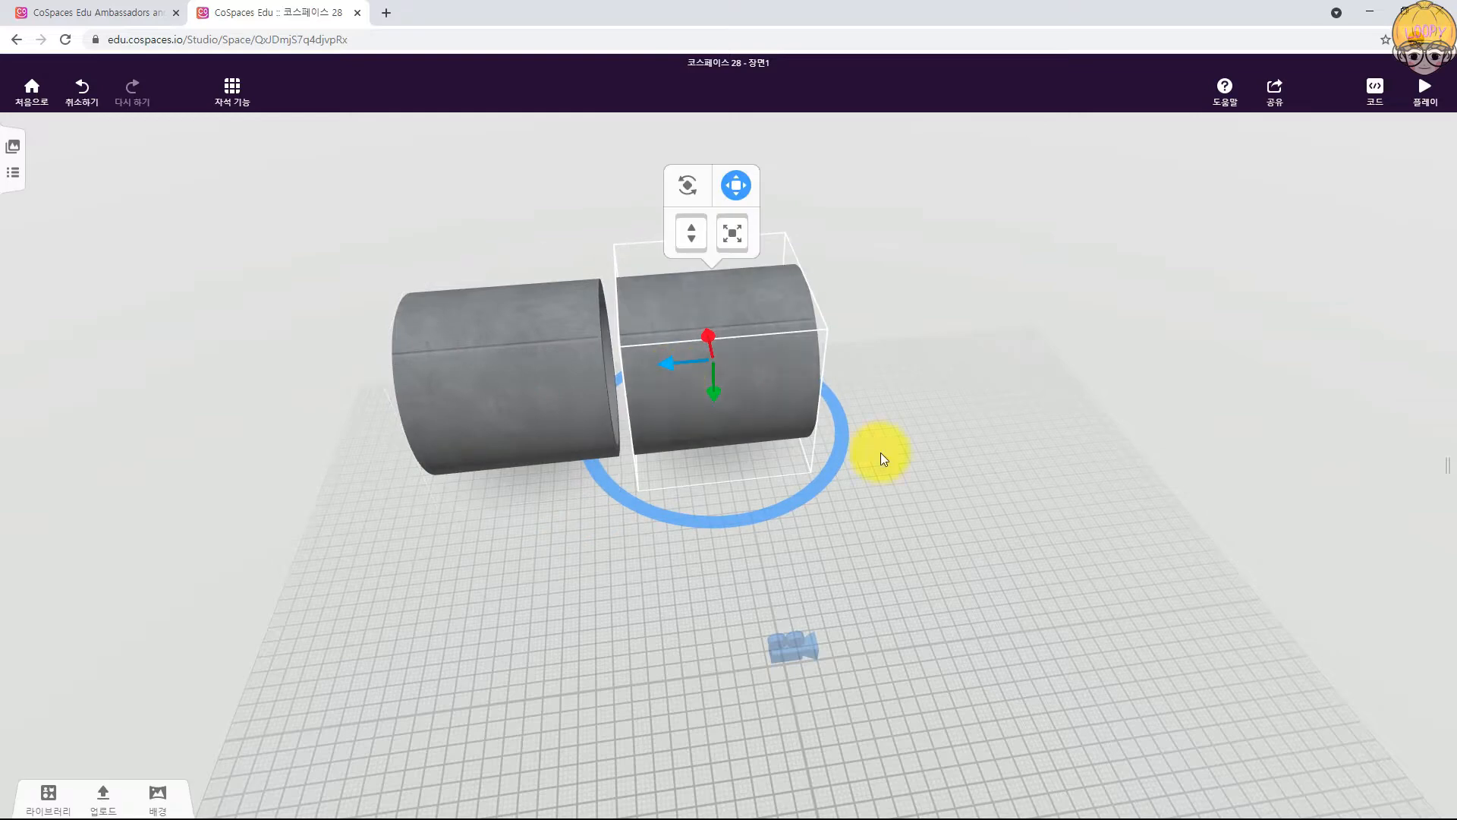
Step: Turn the duplicate tube at a right angle to the original and shift it sideways along its axis
left_click_drag(841, 454, 686, 515)
left_click_drag(520, 527, 699, 520)
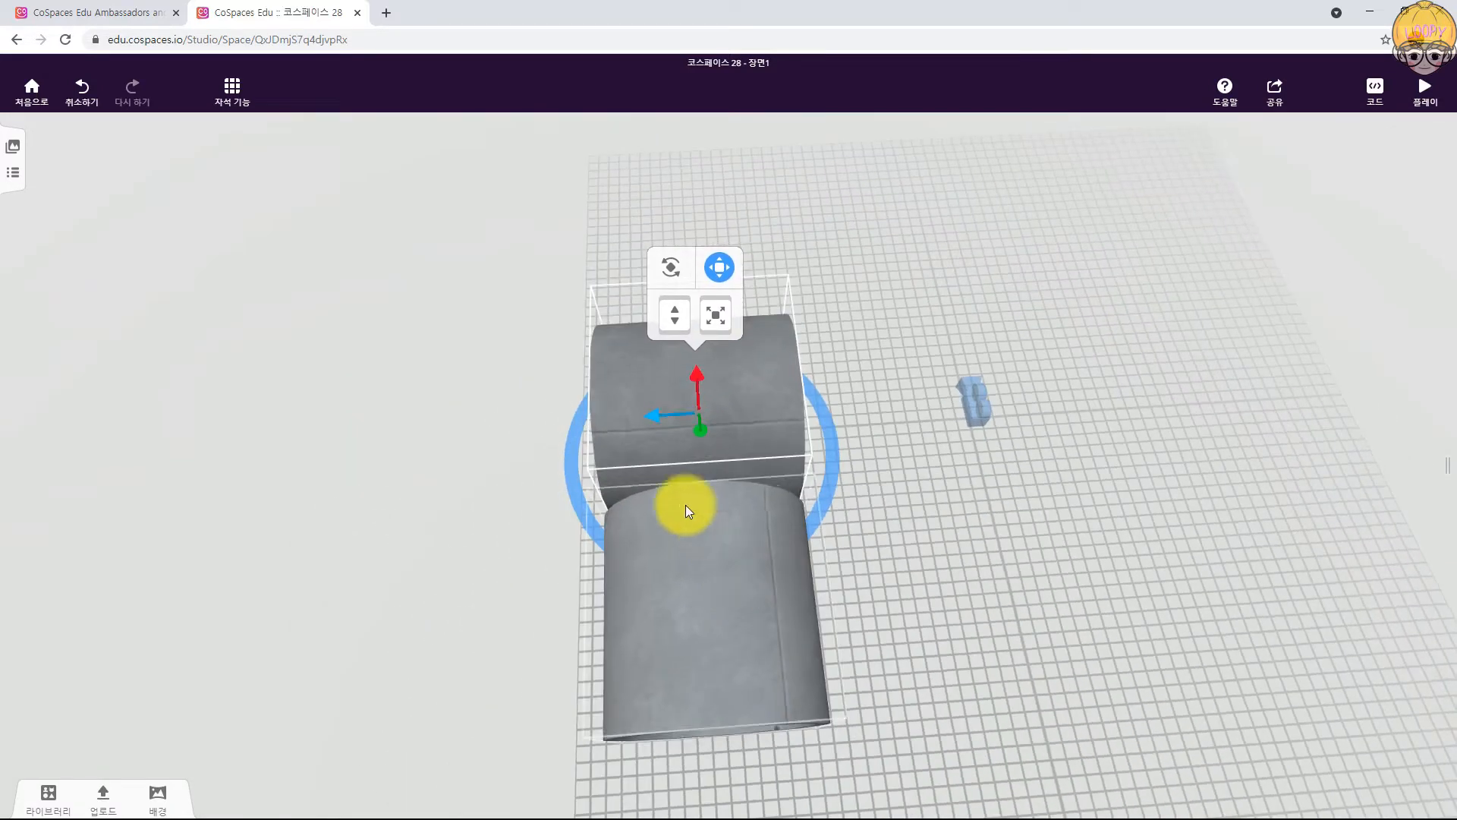
left_click_drag(650, 413, 837, 435)
left_click_drag(850, 520, 886, 654)
left_click_drag(809, 479, 812, 480)
left_click(667, 595)
left_click_drag(657, 658, 722, 722)
left_click(830, 516)
left_click_drag(852, 488, 842, 481)
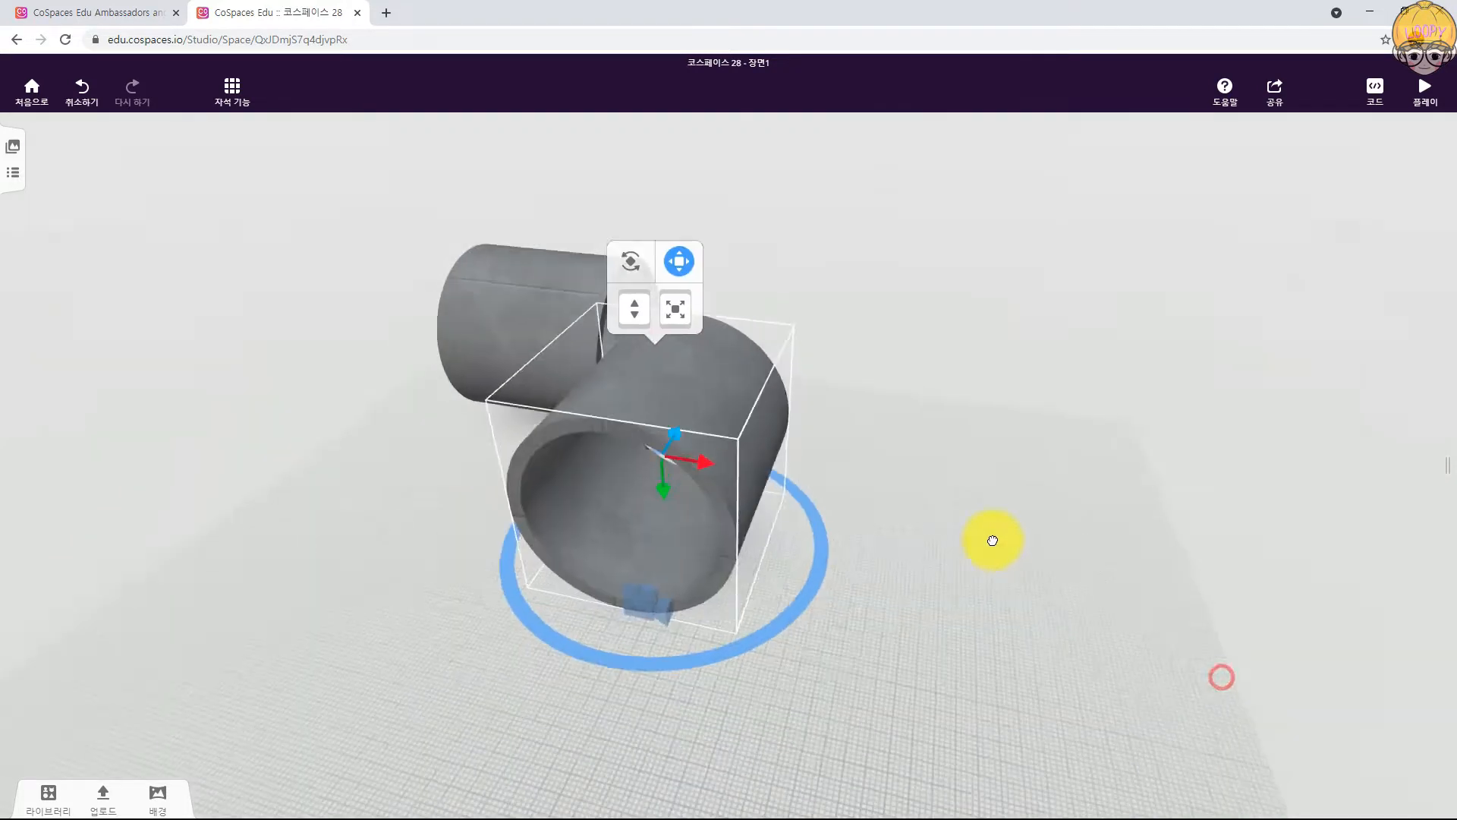
Step: Move the scene camera out of the tube to free floor space away from the pipes
left_click_drag(992, 540, 1015, 522)
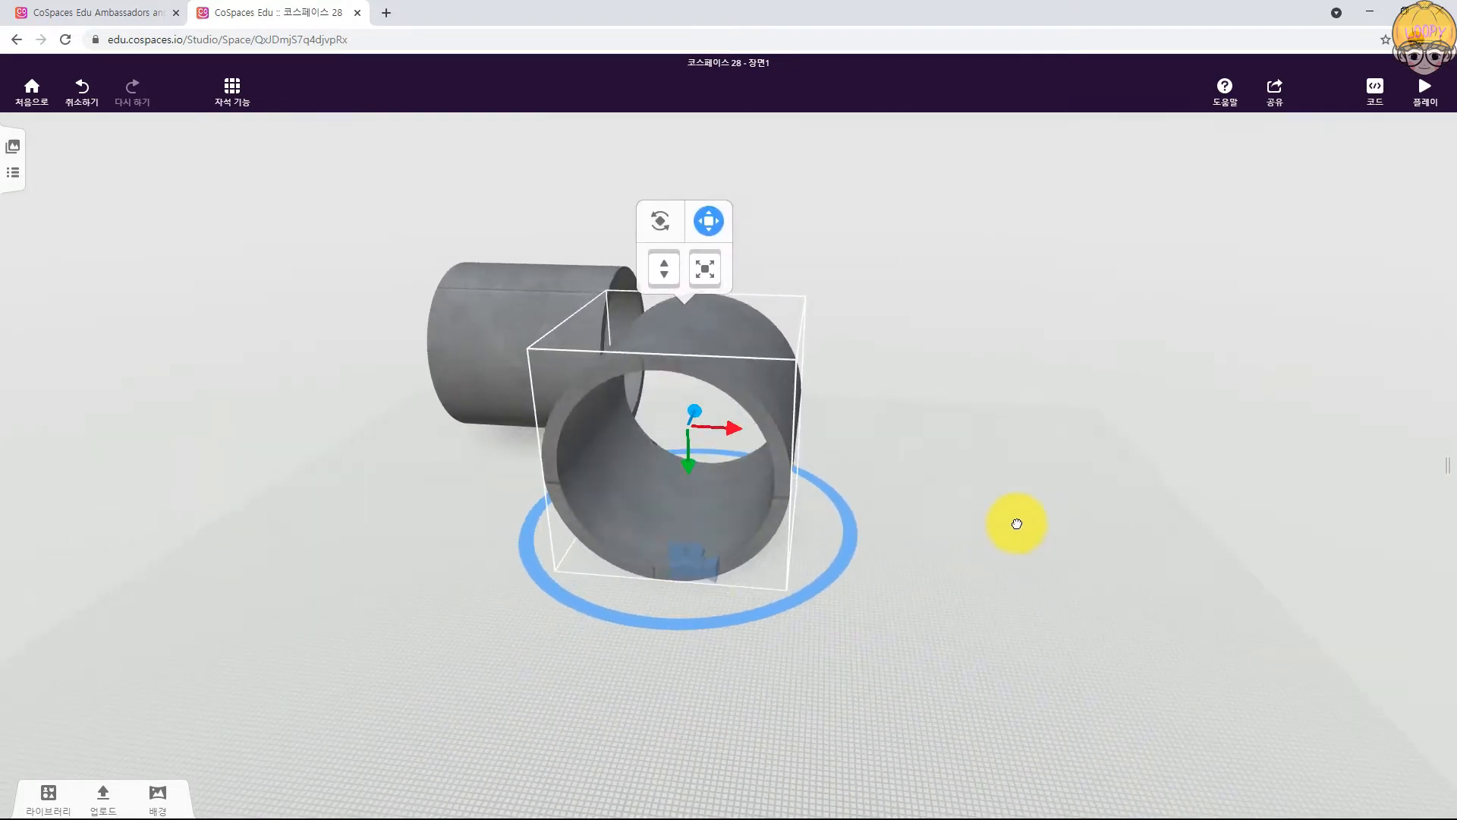
left_click_drag(712, 568, 94, 504)
left_click_drag(466, 586, 666, 422)
left_click_drag(891, 599, 903, 650)
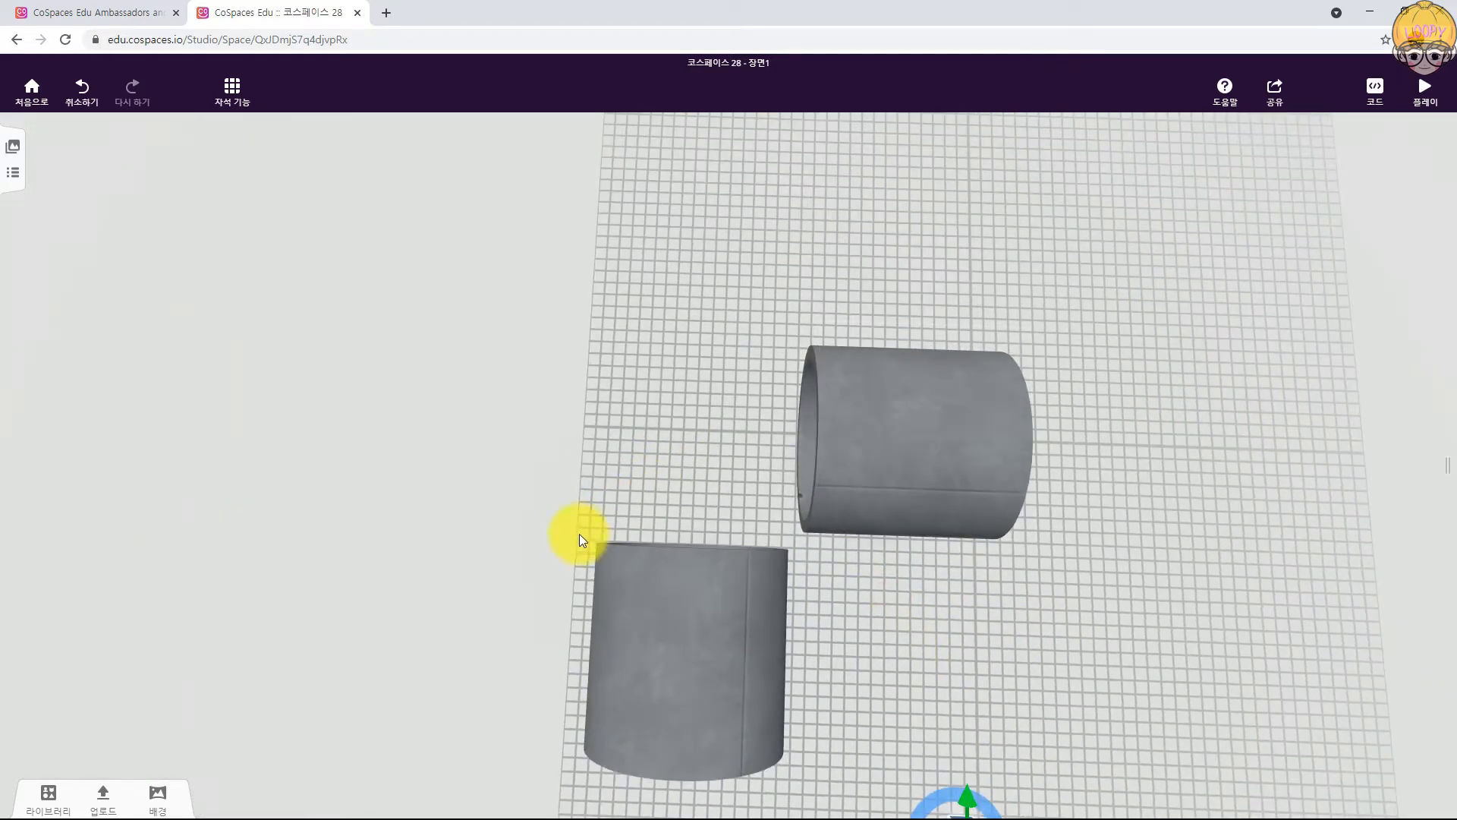
Step: Duplicate the turned tube and shorten the copy to a narrow ring segment at the tube's open end
left_click(862, 398)
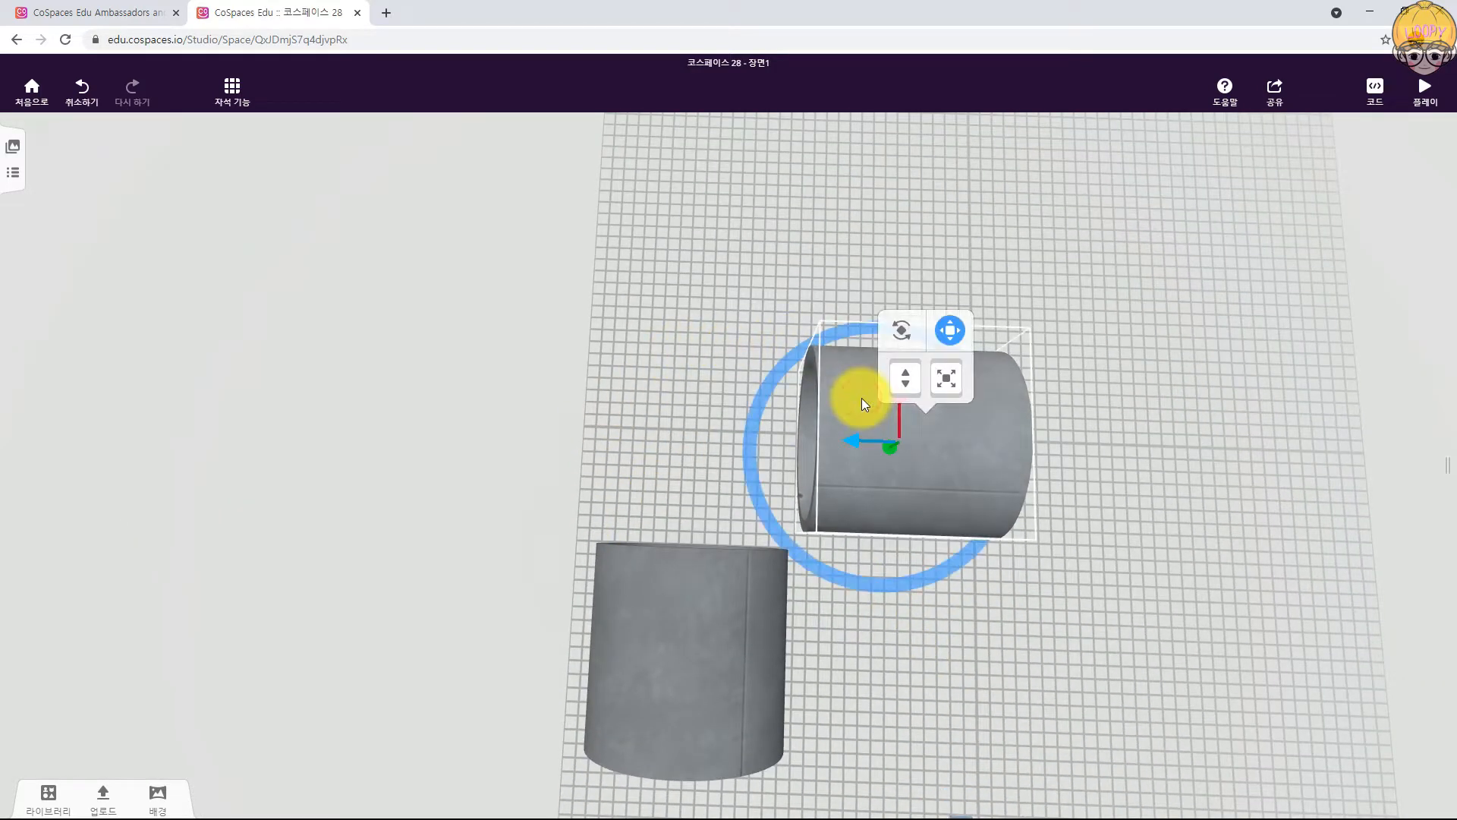
left_click_drag(859, 467, 827, 438)
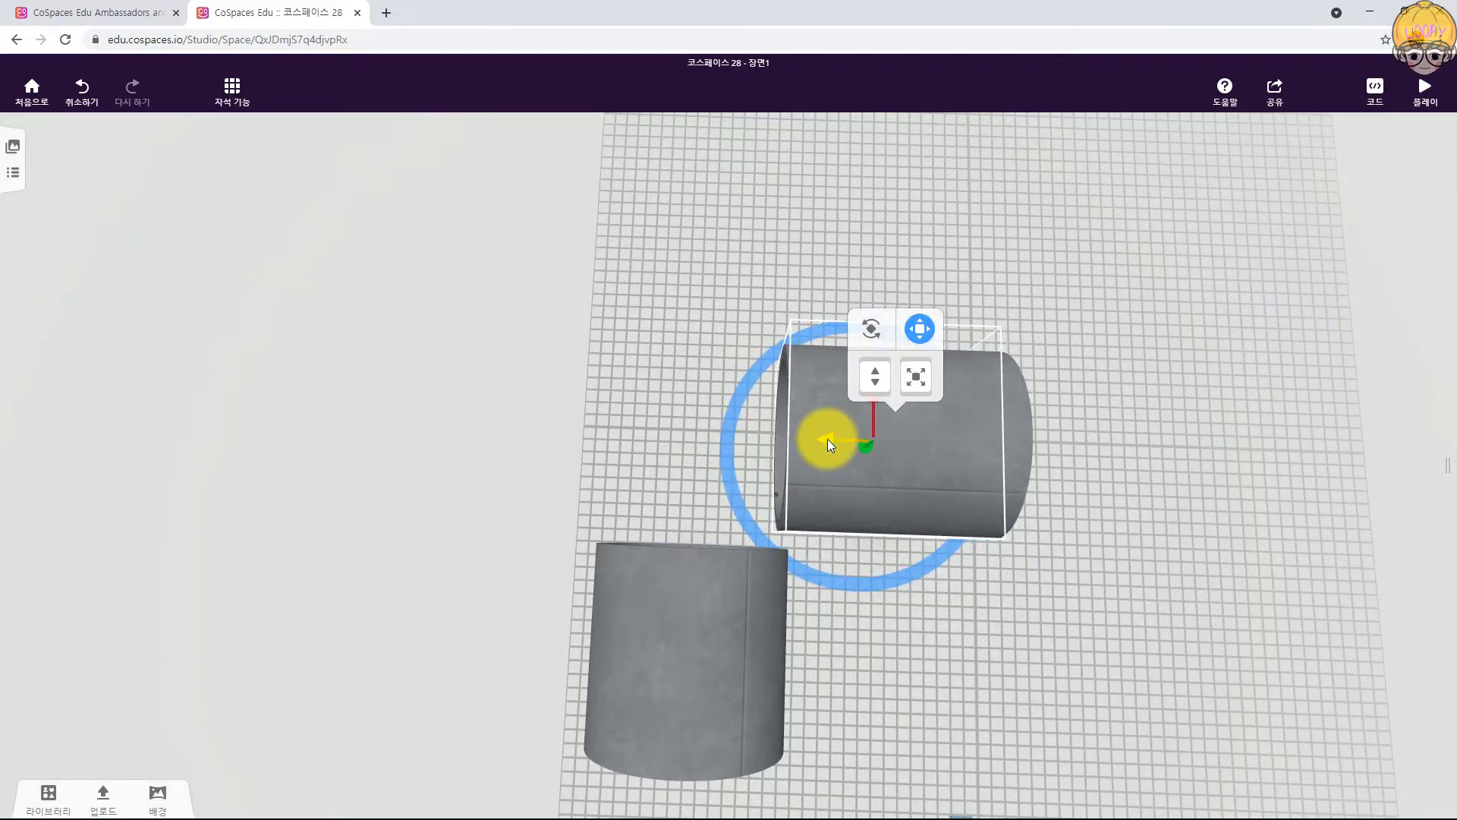
left_click(918, 329)
left_click_drag(978, 448, 835, 447)
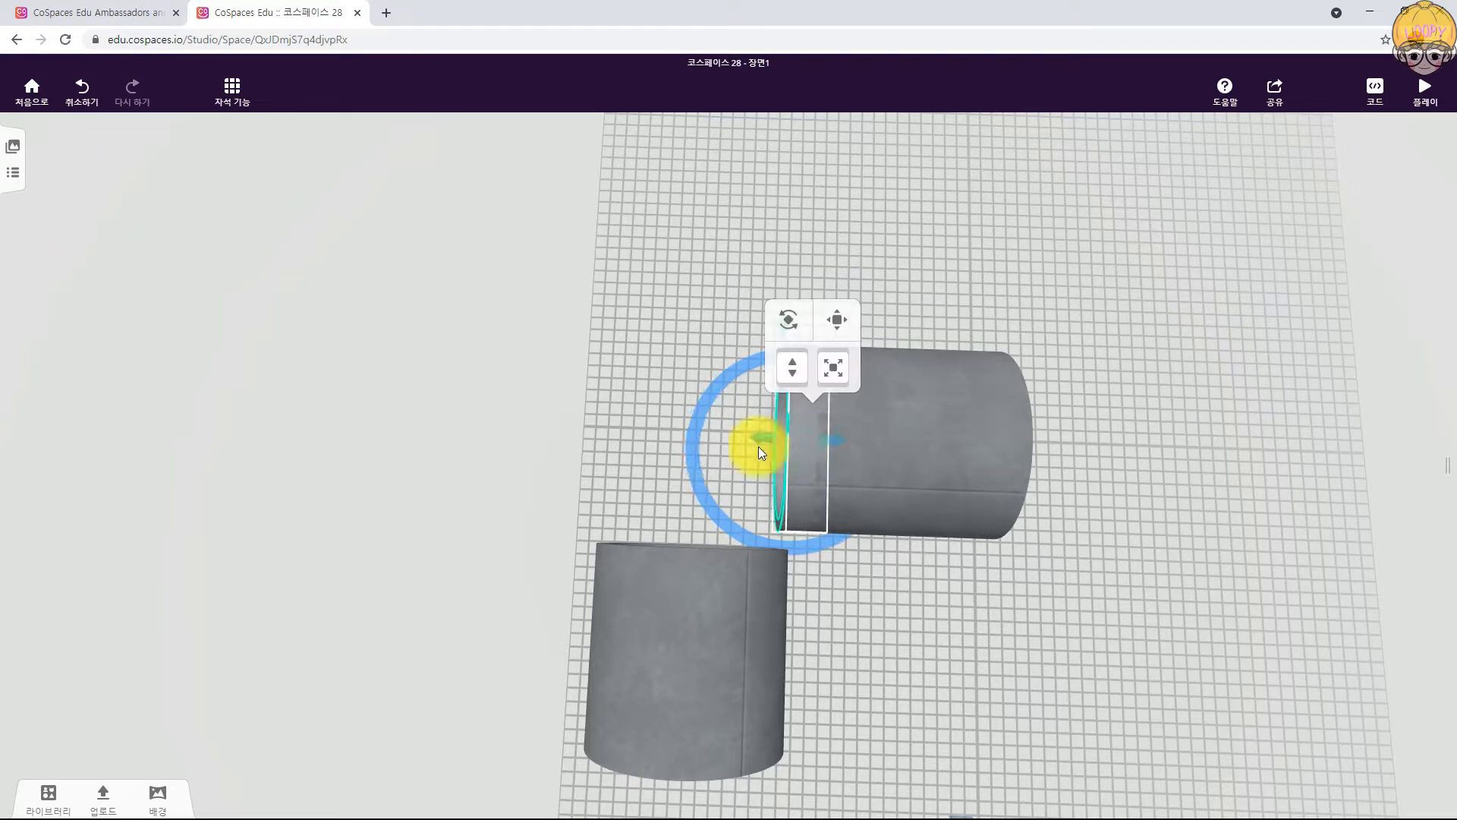
Step: Turn off snapping to the grid and rotate the ring segment slightly about the vertical axis
left_click(691, 466)
mouse_move(696, 475)
left_mouse_down()
mouse_move(717, 498)
mouse_move(705, 484)
left_mouse_up()
left_click(230, 85)
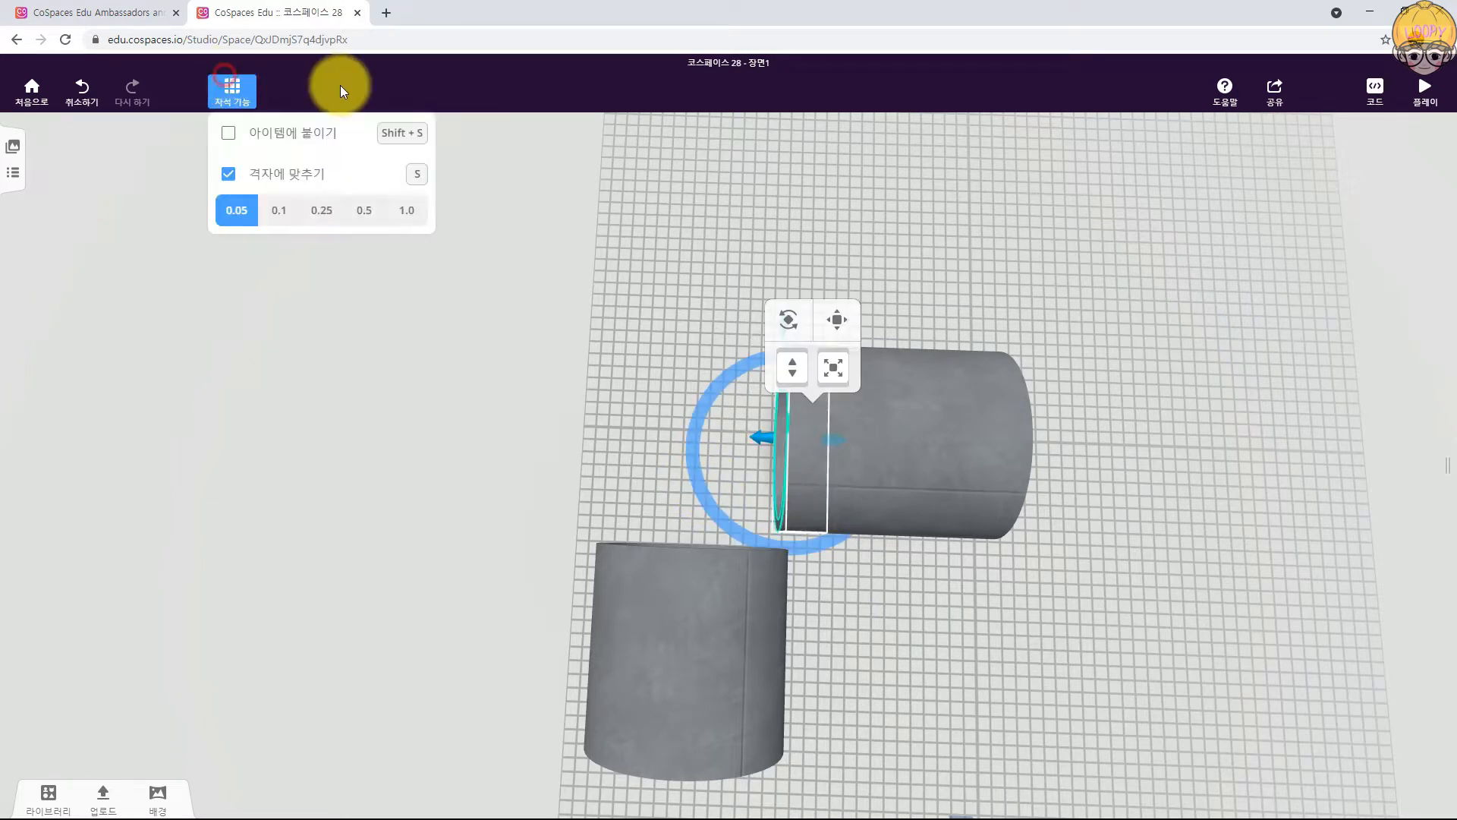
left_click(228, 176)
left_click_drag(696, 492, 708, 495)
Step: Duplicate the ring segment and place slightly turned copies to start a bend at the tube's end
left_click(842, 321)
left_click_drag(761, 440, 718, 446)
left_click_drag(666, 487, 723, 449)
left_click_drag(599, 482, 811, 497)
left_click_drag(712, 400, 692, 508)
left_click_drag(756, 474, 733, 541)
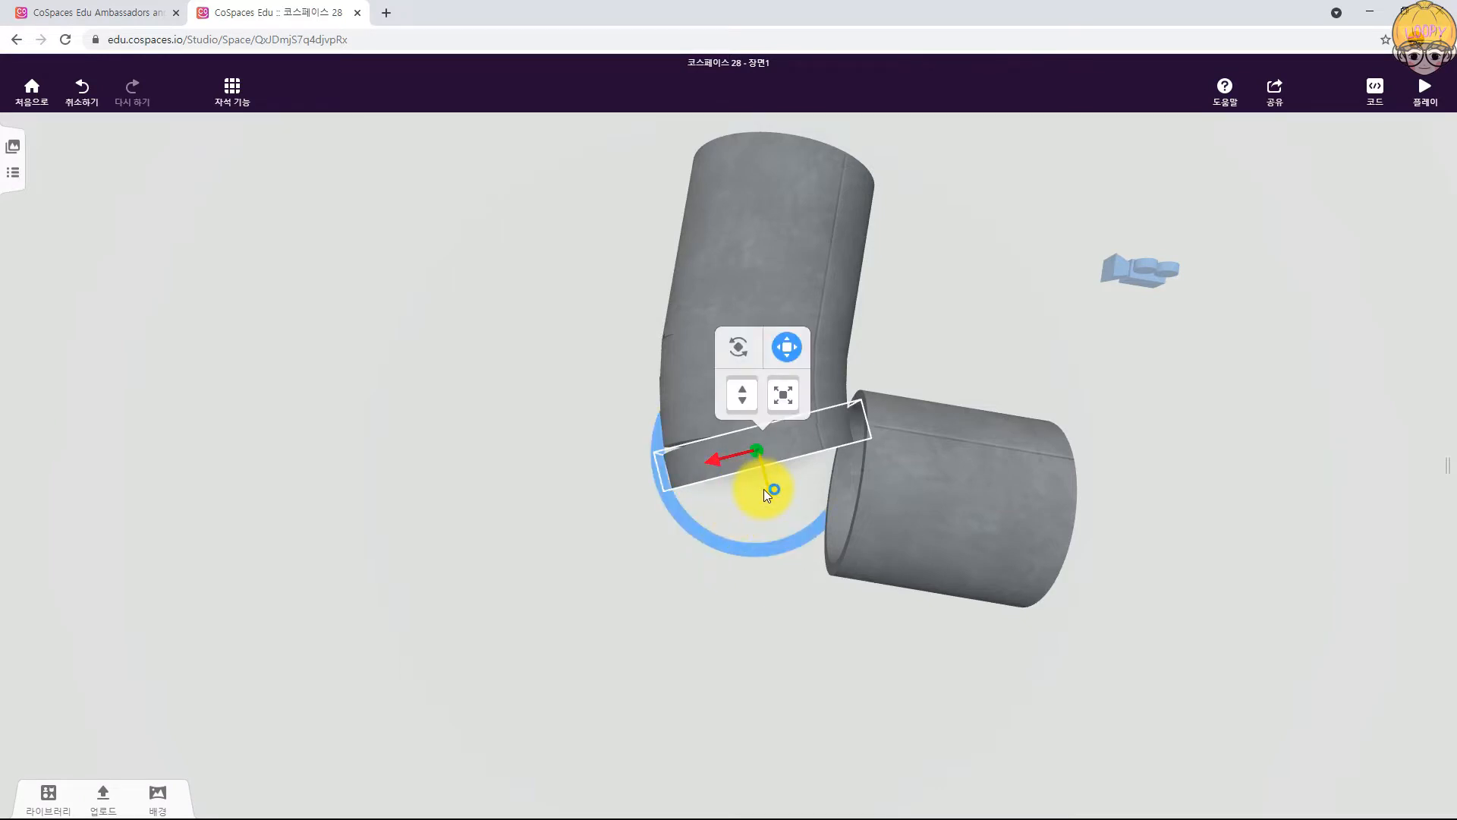
Step: Add another ring segment to the end of the bend, turned and nudged to follow the curve
mouse_move(771, 492)
left_mouse_down()
mouse_move(714, 456)
mouse_move(771, 485)
mouse_move(779, 506)
left_mouse_up()
mouse_move(711, 562)
left_mouse_down()
mouse_move(742, 570)
mouse_move(732, 560)
left_mouse_up()
left_click_drag(780, 502, 721, 475)
left_click(681, 492)
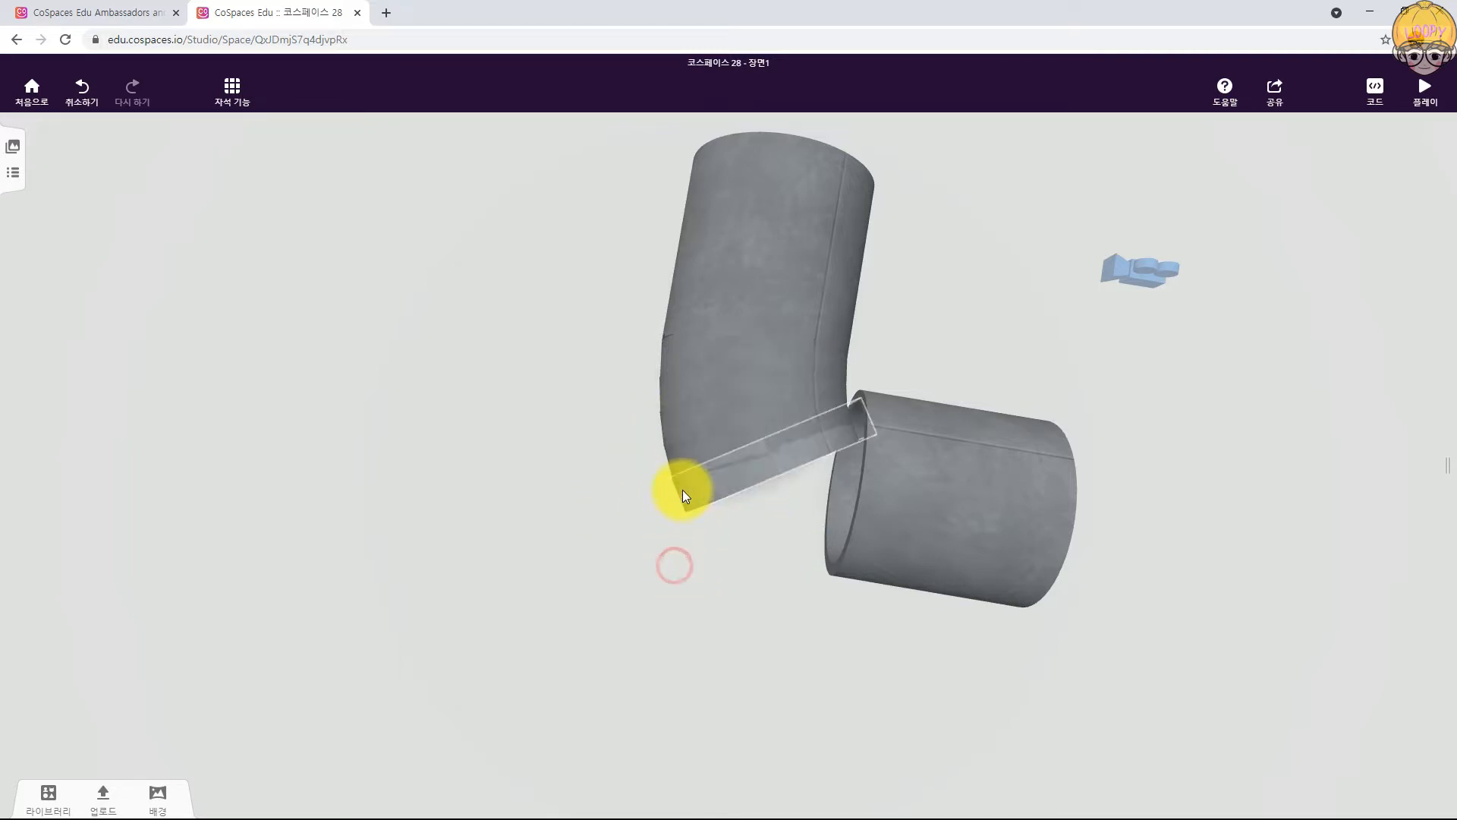
left_click(698, 481)
Step: Duplicate the bend's end segment repeatedly, turning each copy further toward the other straight tube
left_click_drag(780, 502, 803, 527)
left_click_drag(721, 558, 740, 569)
mouse_move(802, 521)
left_mouse_down()
mouse_move(792, 505)
mouse_move(736, 500)
mouse_move(809, 525)
left_mouse_up()
mouse_move(787, 578)
left_mouse_down()
mouse_move(766, 588)
mouse_move(782, 586)
left_mouse_up()
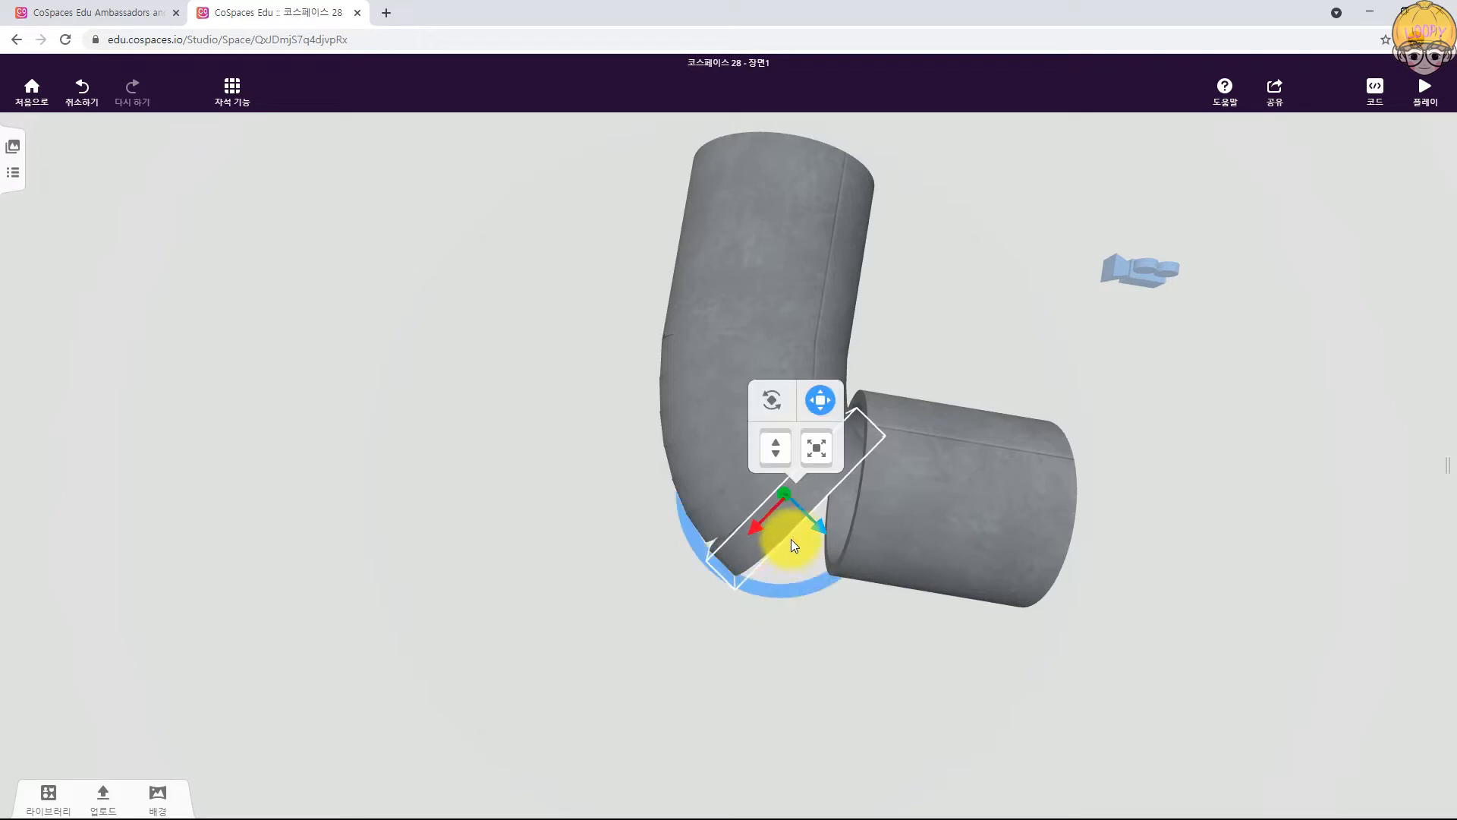
left_click_drag(817, 527, 842, 544)
left_click_drag(777, 596, 804, 593)
mouse_move(845, 534)
left_mouse_down()
mouse_move(777, 540)
mouse_move(833, 527)
left_mouse_up()
Step: Continue the elbow with more turned copies of the ring segment up to the other straight tube
left_click_drag(816, 622, 840, 554)
left_click_drag(745, 628, 761, 630)
mouse_move(826, 550)
left_mouse_down()
mouse_move(762, 544)
mouse_move(824, 545)
mouse_move(850, 562)
left_mouse_up()
left_click_drag(767, 643, 785, 640)
left_click_drag(845, 554, 785, 563)
left_click_drag(668, 699, 723, 723)
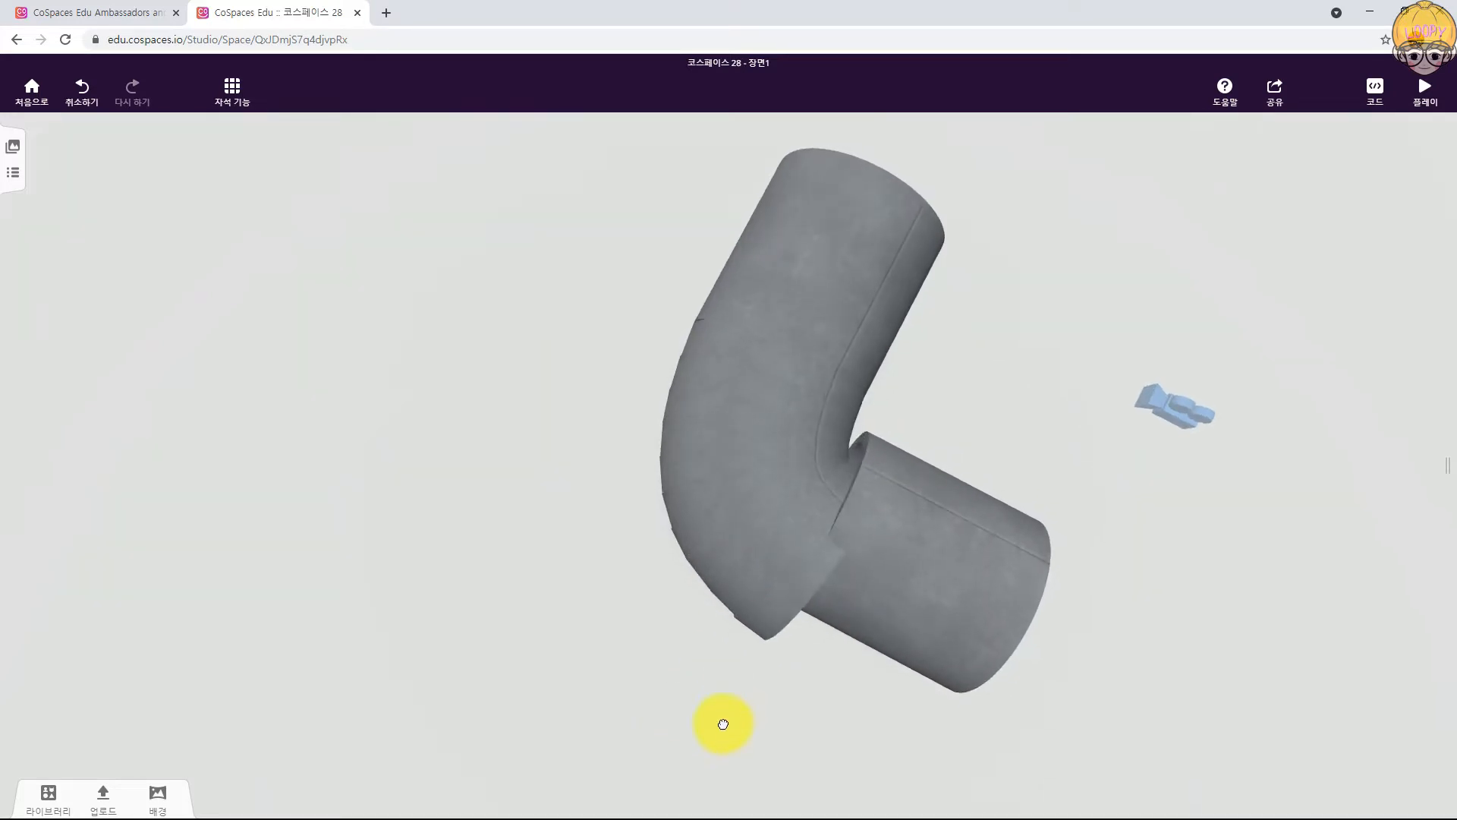
Step: Move the other straight tube away from the elbow's open end so that they no longer overlap
left_click(785, 599)
left_click_drag(772, 589, 776, 595)
left_click_drag(748, 693, 589, 573)
left_click(679, 474)
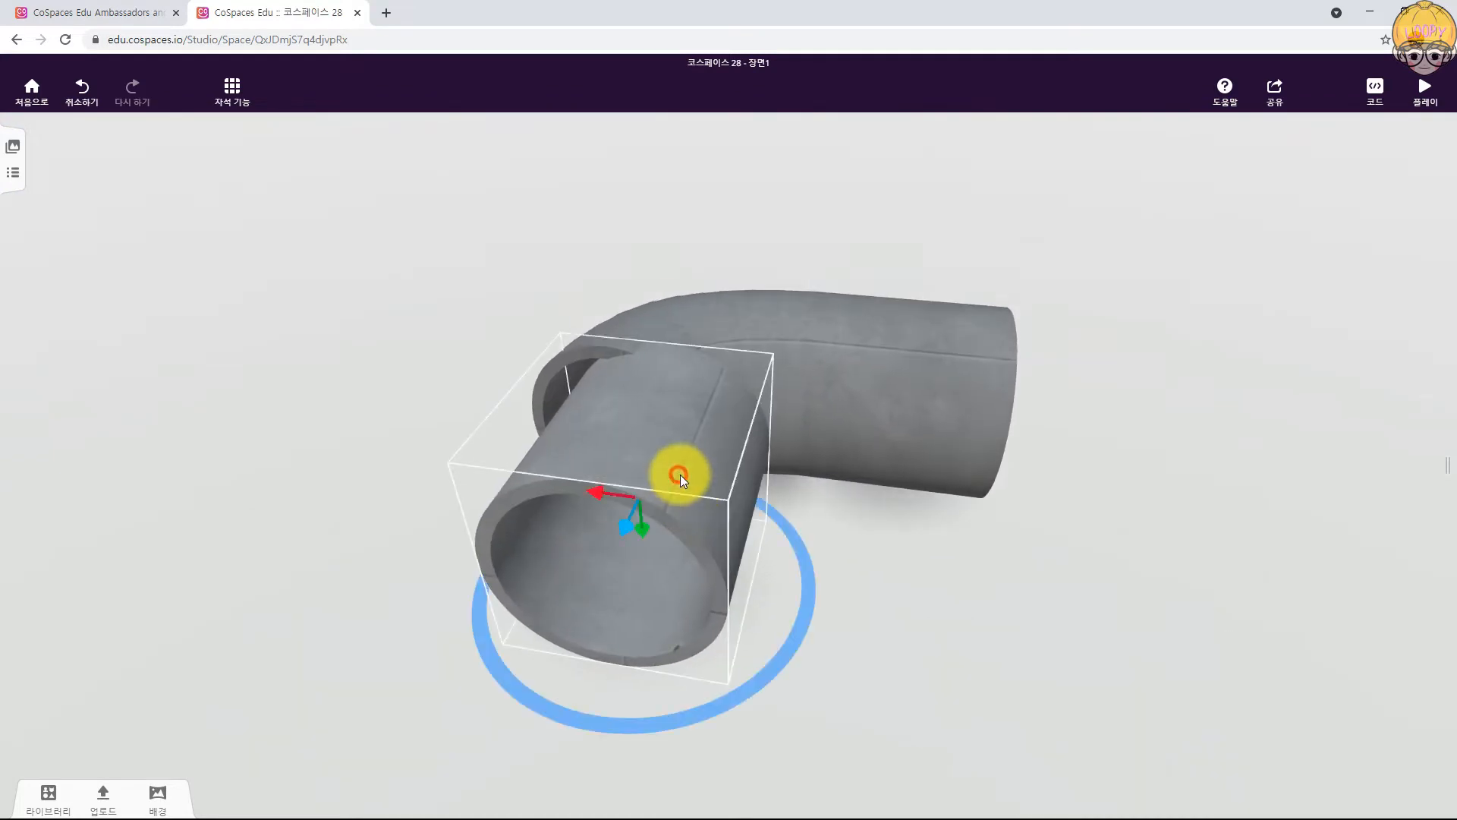
left_click_drag(596, 491, 544, 492)
left_click_drag(886, 556, 771, 654)
left_click_drag(469, 524, 450, 536)
left_click_drag(234, 660, 475, 677)
left_click_drag(764, 525, 797, 604)
Step: Duplicate the elbow's end segment into the gap and turn the copy toward the straight tube
left_click(707, 418)
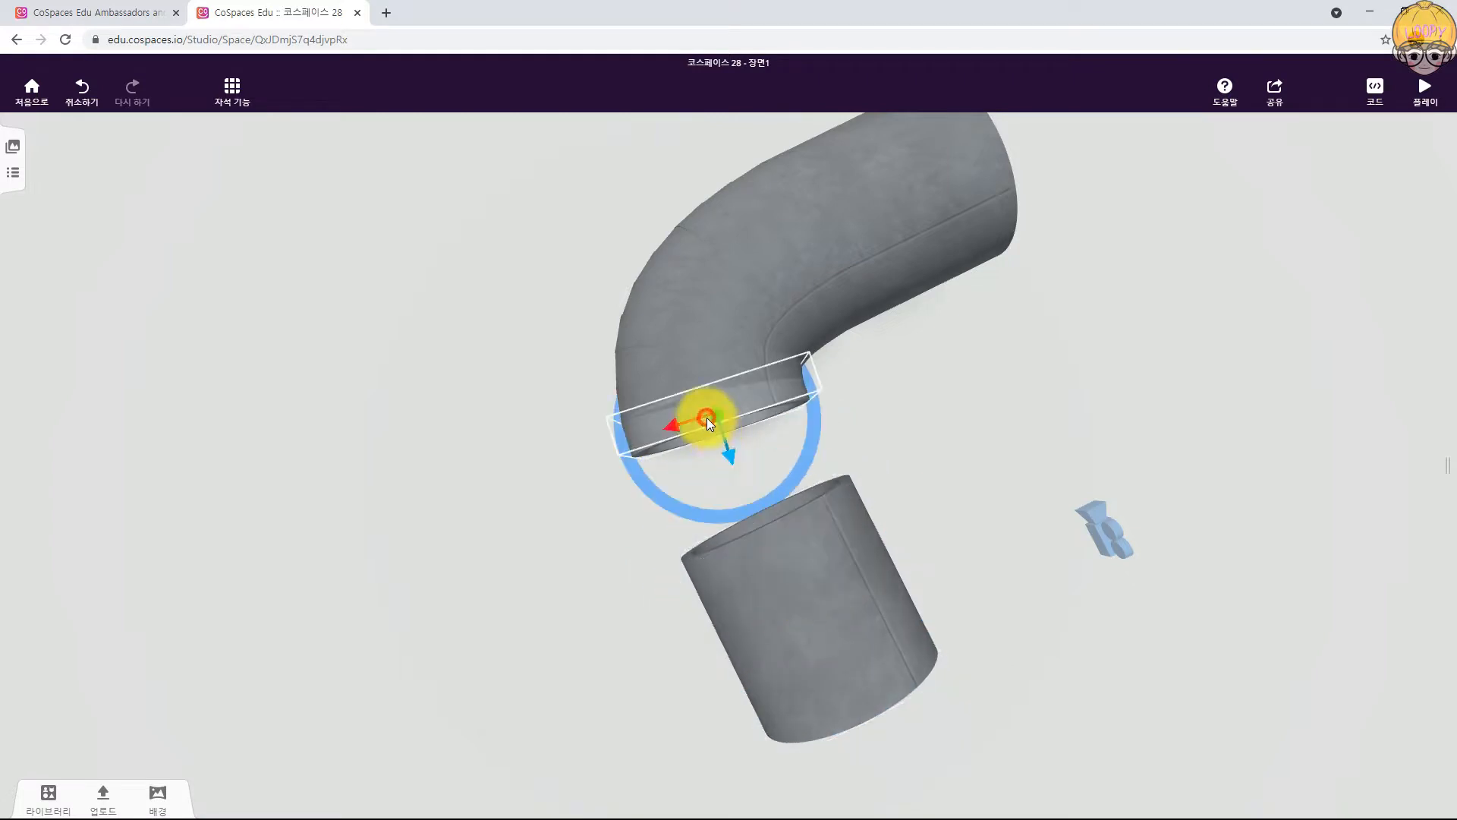
left_click(735, 475)
left_click_drag(735, 475, 736, 486)
left_click_drag(644, 531, 662, 517)
left_click_drag(683, 452, 684, 452)
Step: Examine the inside of the pipe from the straight tube's open end, checking how the segments line up
left_click_drag(1025, 437, 871, 463)
left_click(911, 509)
left_click_drag(1125, 497, 943, 380)
scroll(898, 435, "up", 10)
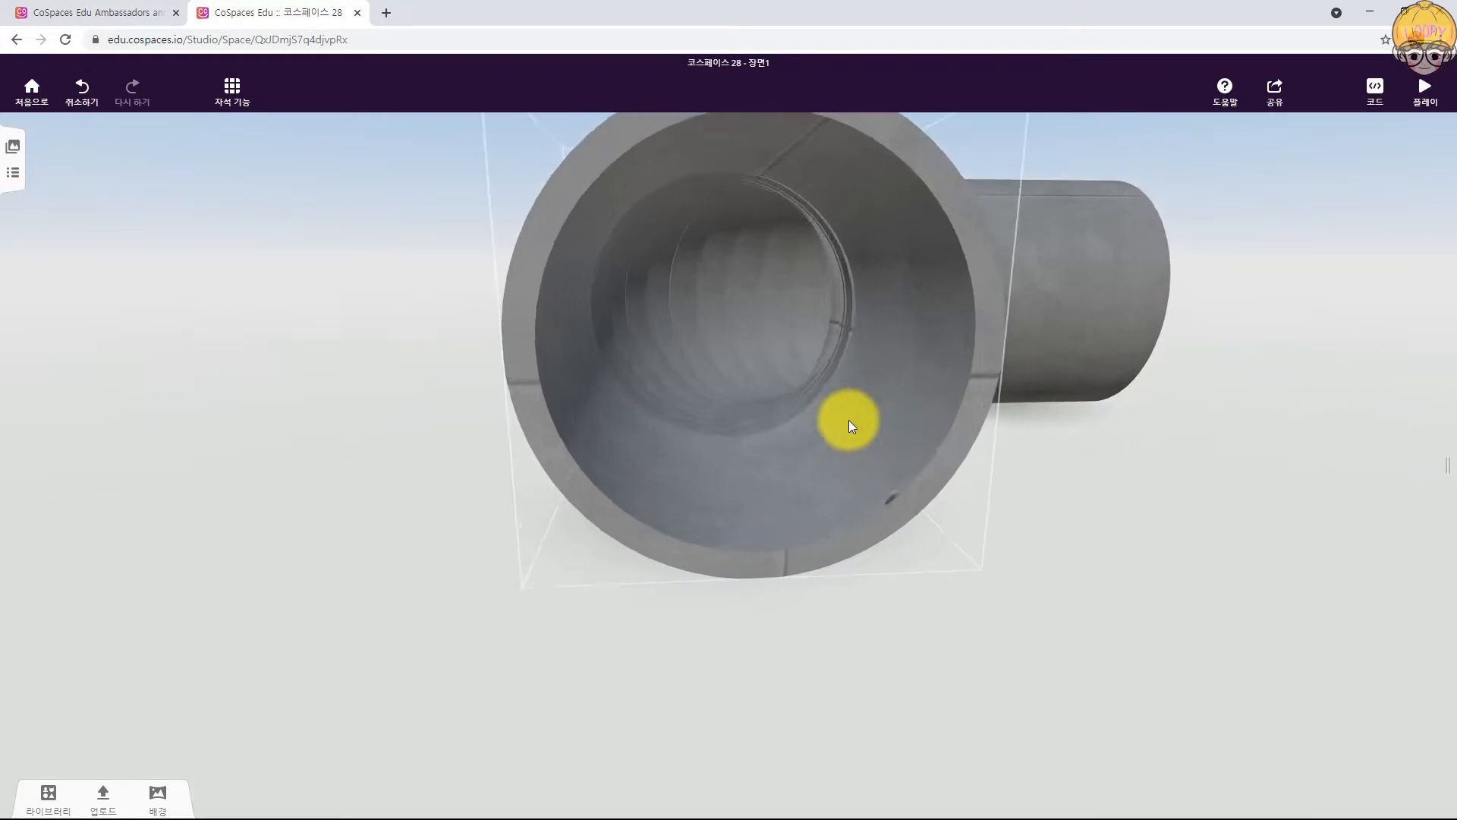
scroll(777, 358, "up", 2)
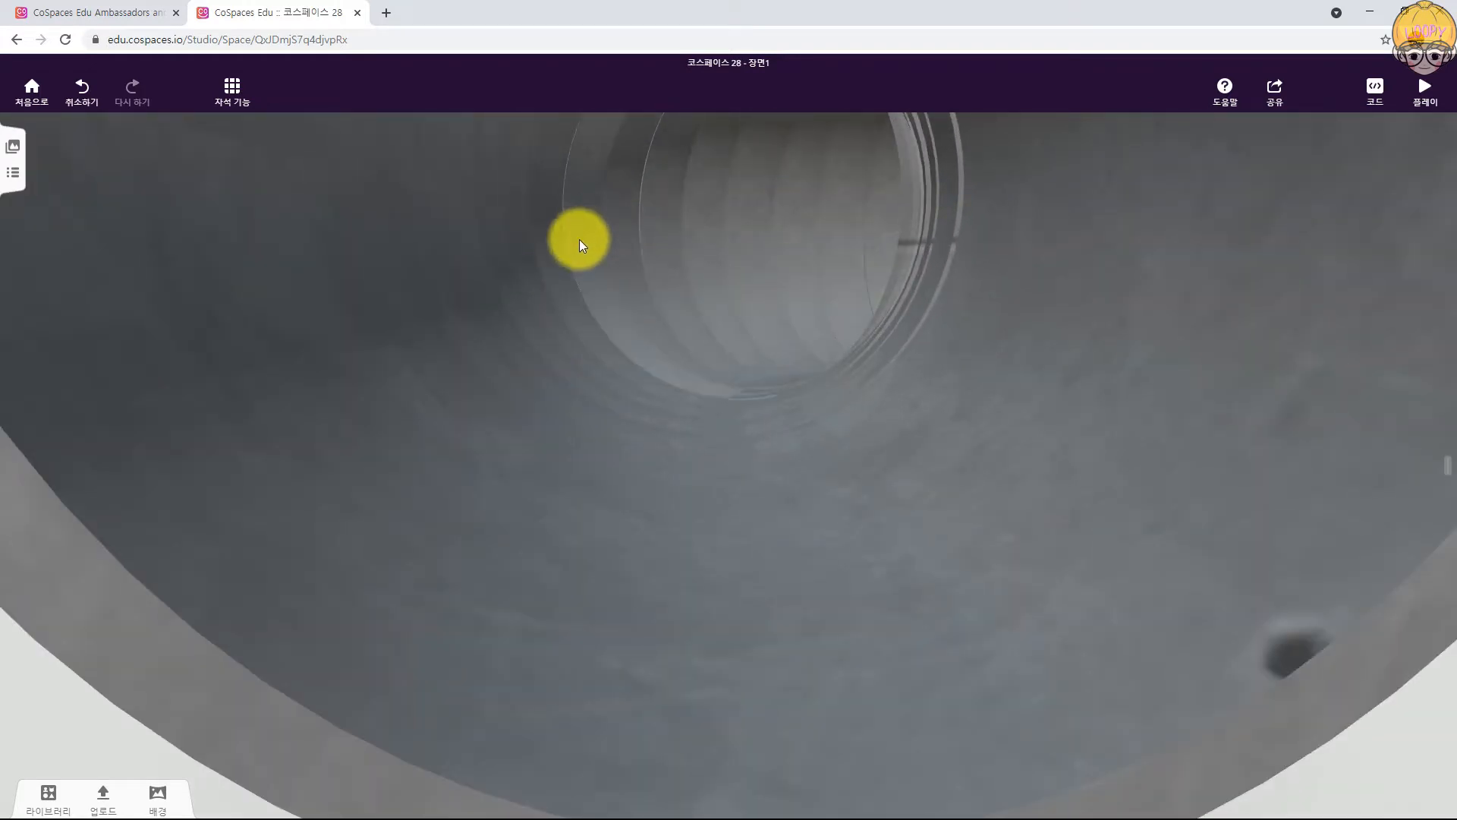
Step: Move both straight tubes farther away from the elbow so that it stands alone
scroll(585, 369, "down", 5)
scroll(585, 371, "down", 8)
left_click_drag(1050, 456, 1076, 613)
left_click(873, 255)
left_click_drag(829, 253, 1267, 197)
left_click(786, 497)
left_click_drag(751, 524, 911, 793)
scroll(907, 430, "down", 4)
left_click_drag(933, 361, 905, 444)
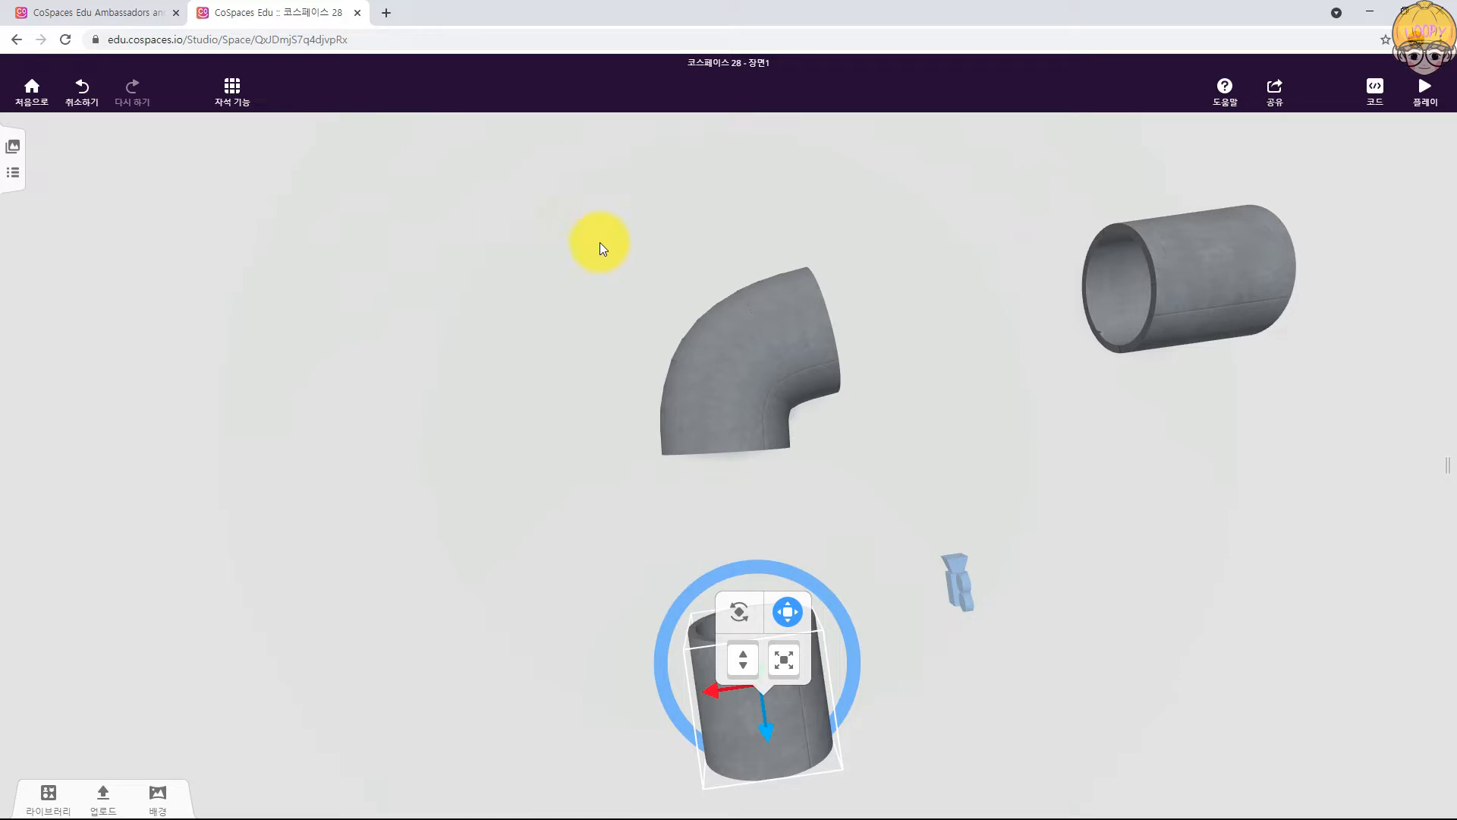
Step: Select all the ring segments of the elbow together and group them into one object
left_click_drag(508, 217, 914, 515, "shift")
left_click(1086, 426)
left_click(984, 393)
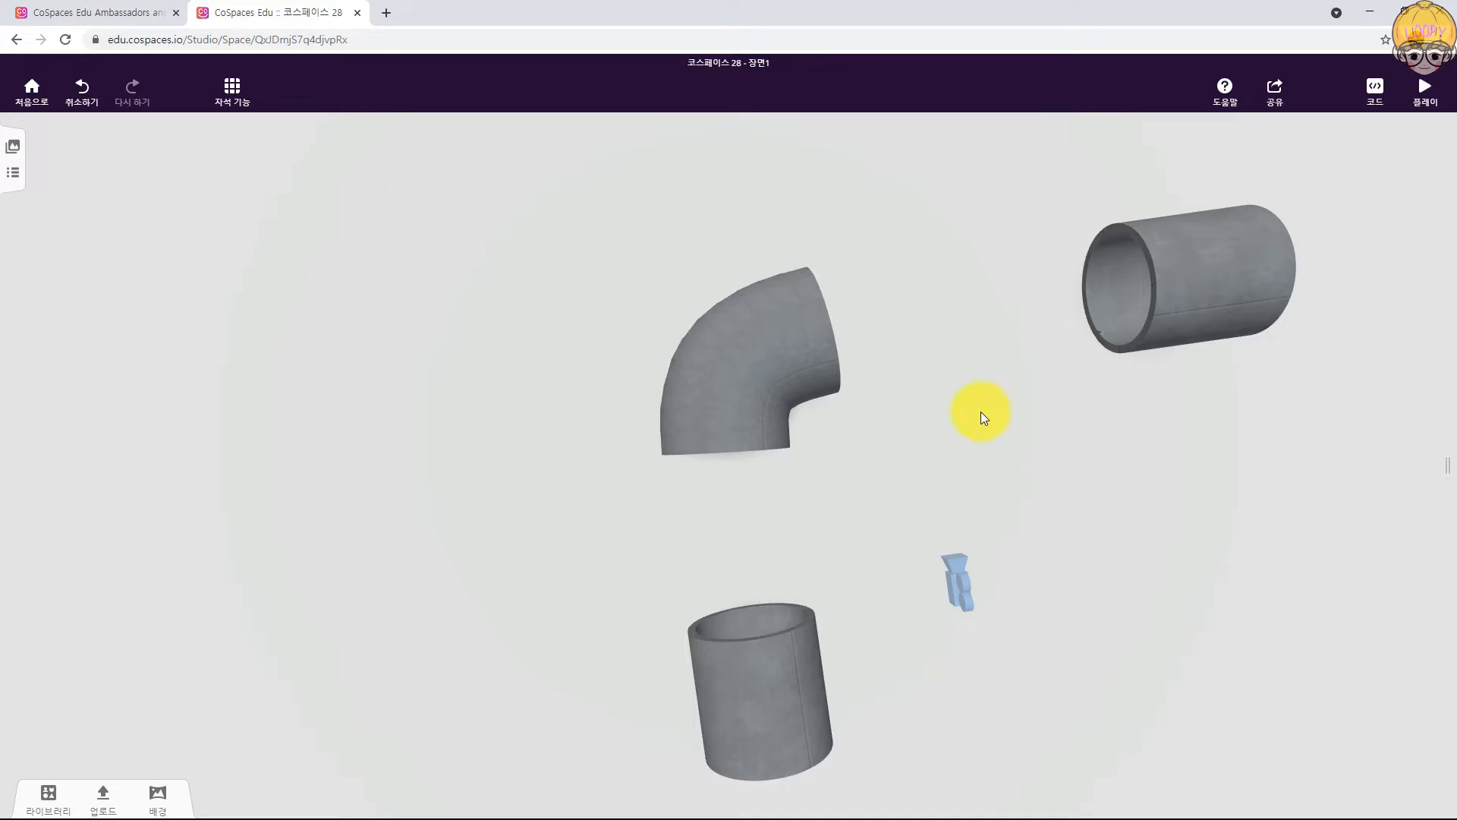
left_click_drag(946, 361, 946, 595)
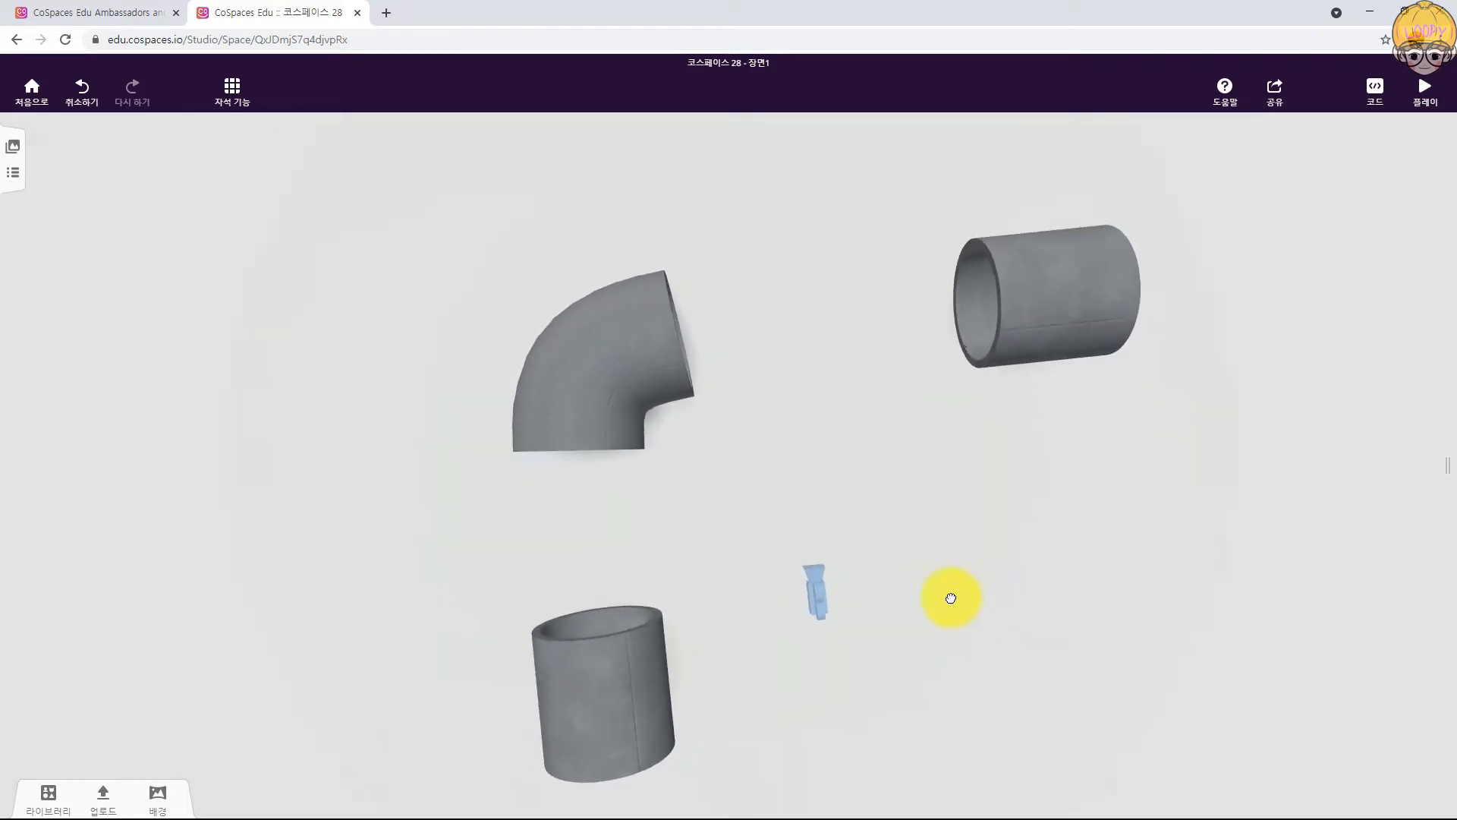
left_click_drag(795, 418, 888, 422)
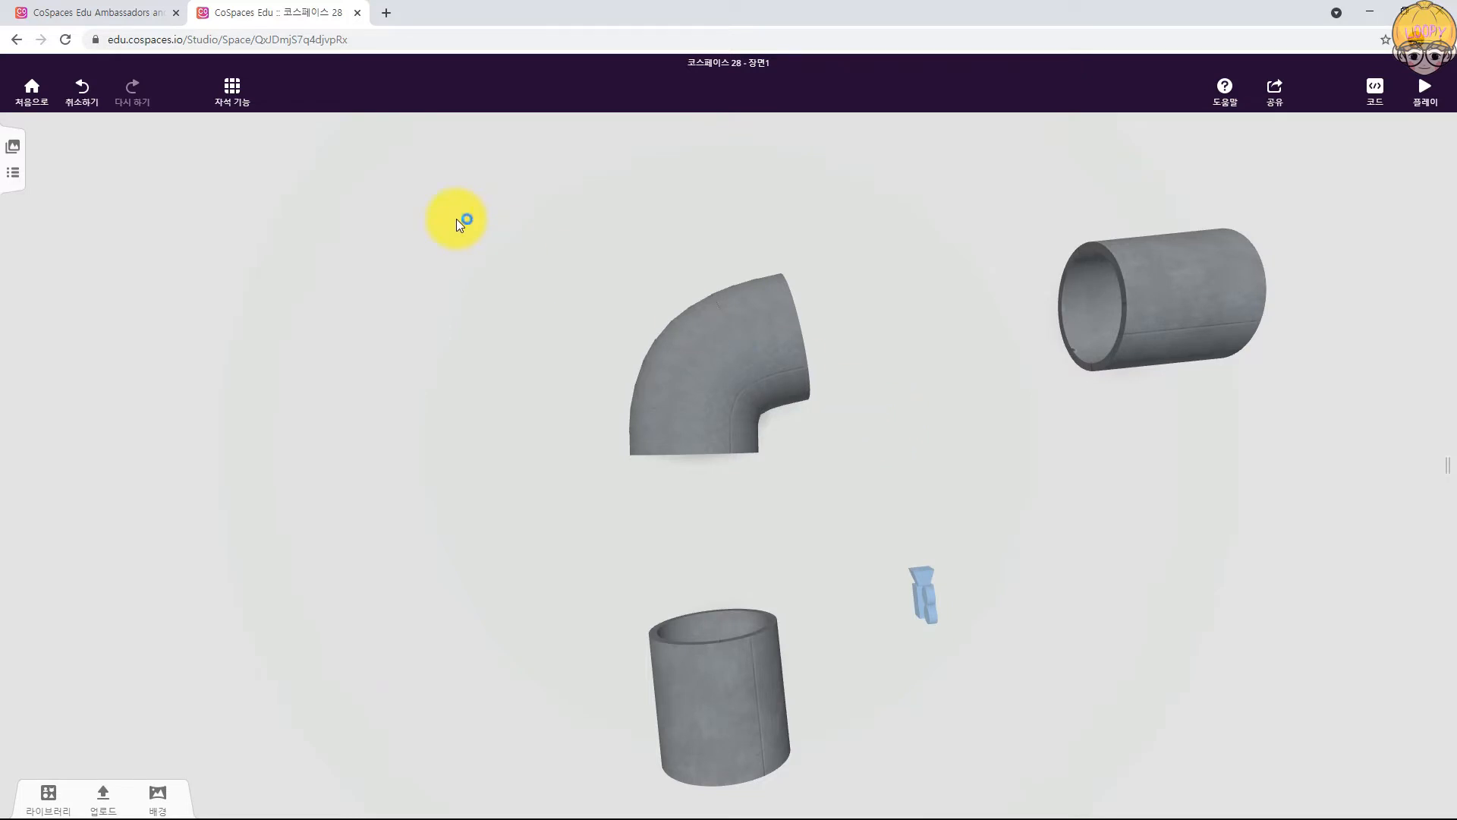
left_click_drag(457, 218, 925, 551)
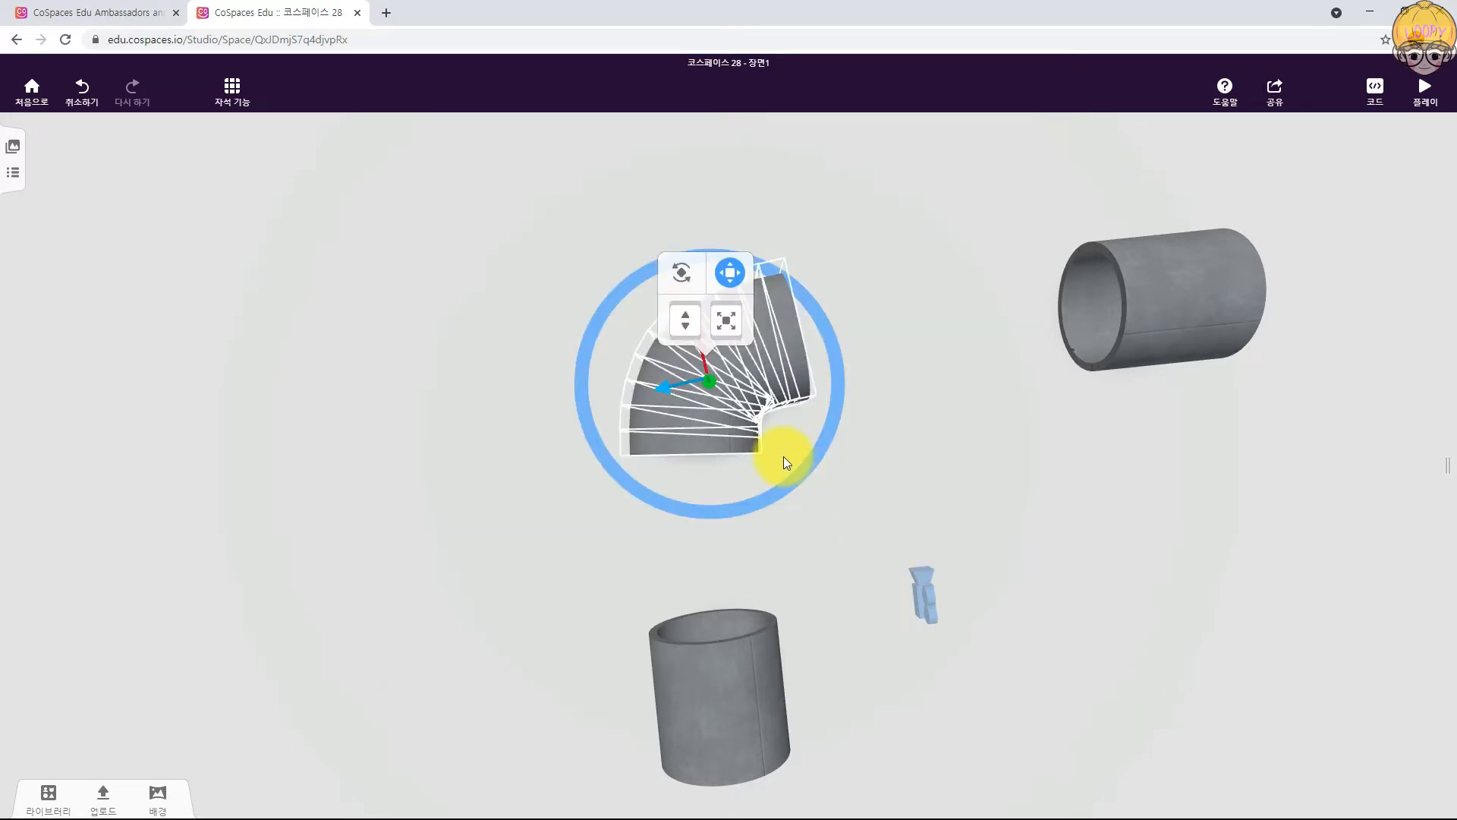
right_click(750, 439)
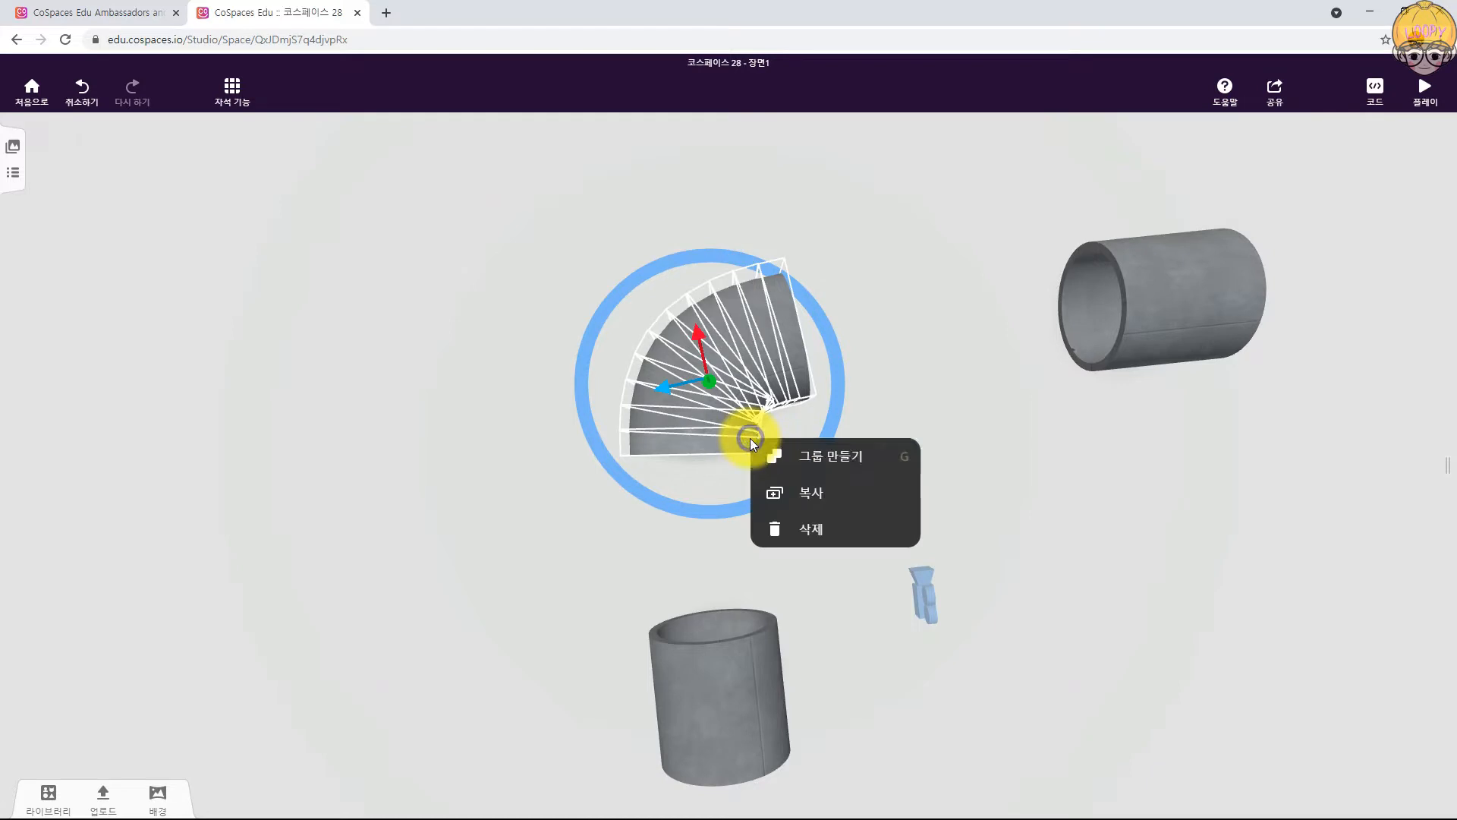
left_click(840, 63)
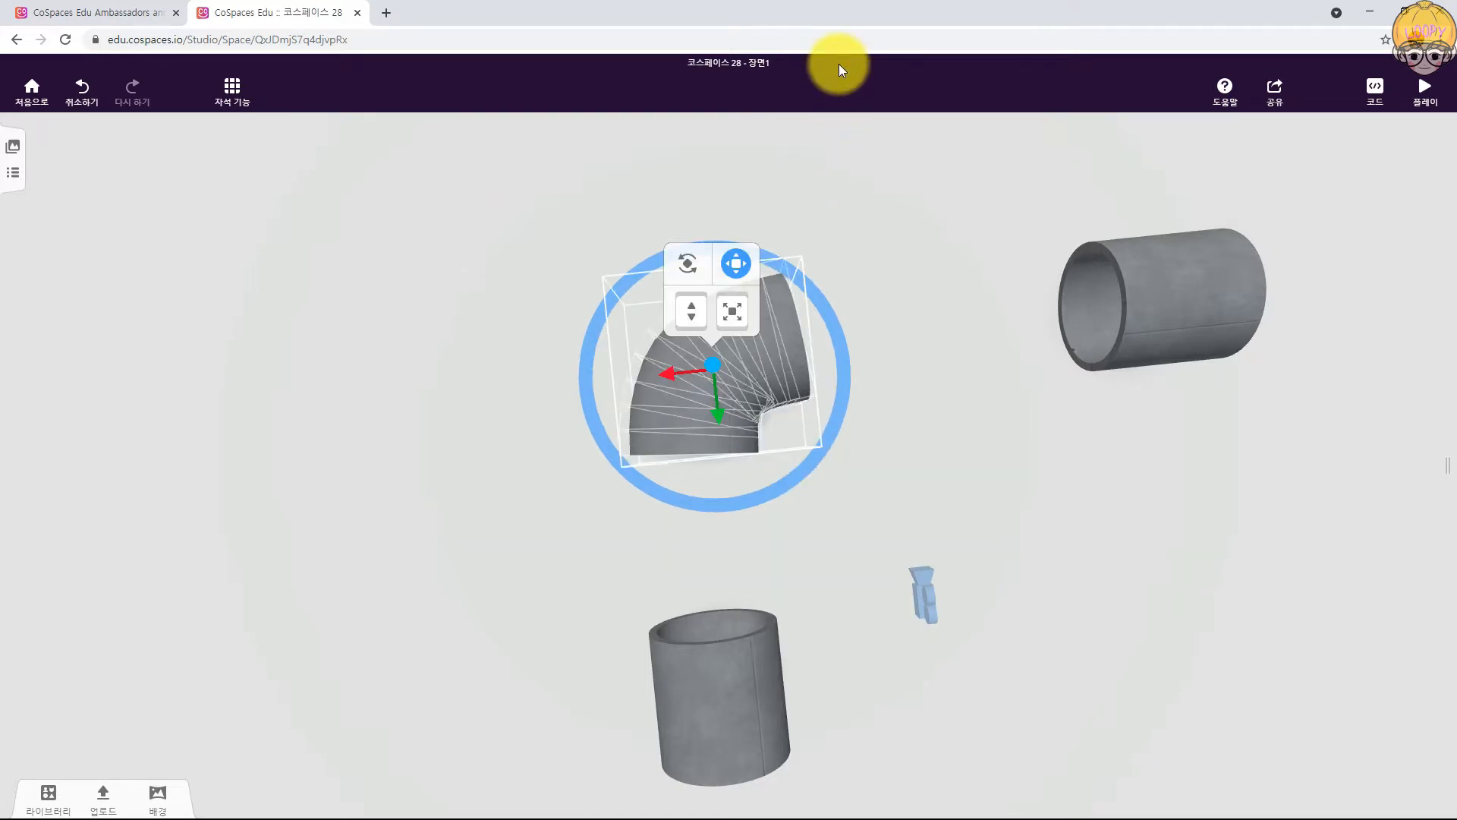
left_click(855, 408)
left_click_drag(919, 438, 758, 383)
left_click(691, 348)
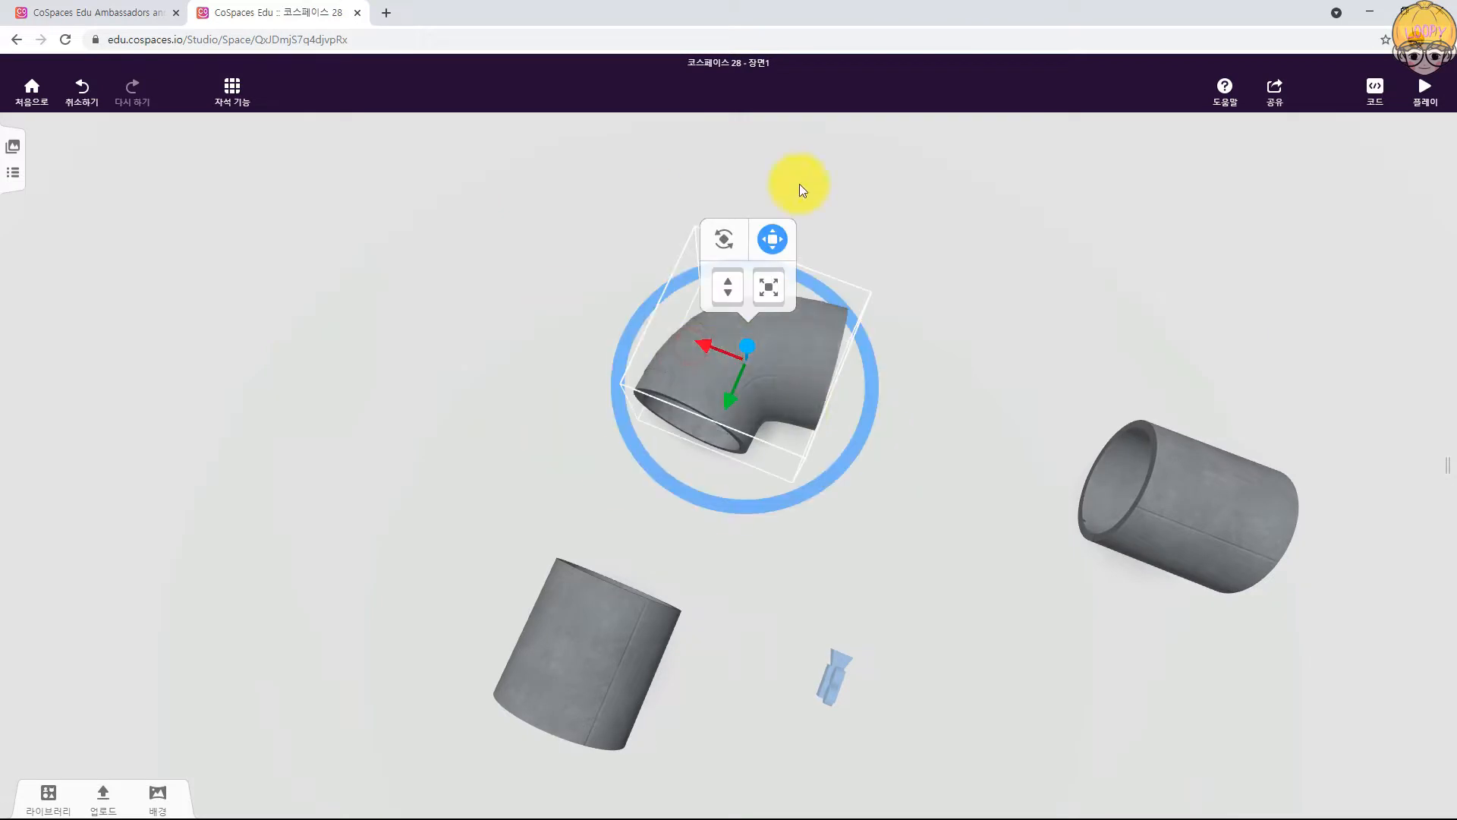
Step: Turn on snapping to the grid for the scene
left_click(930, 481)
left_click_drag(908, 482, 940, 495)
left_click(232, 90)
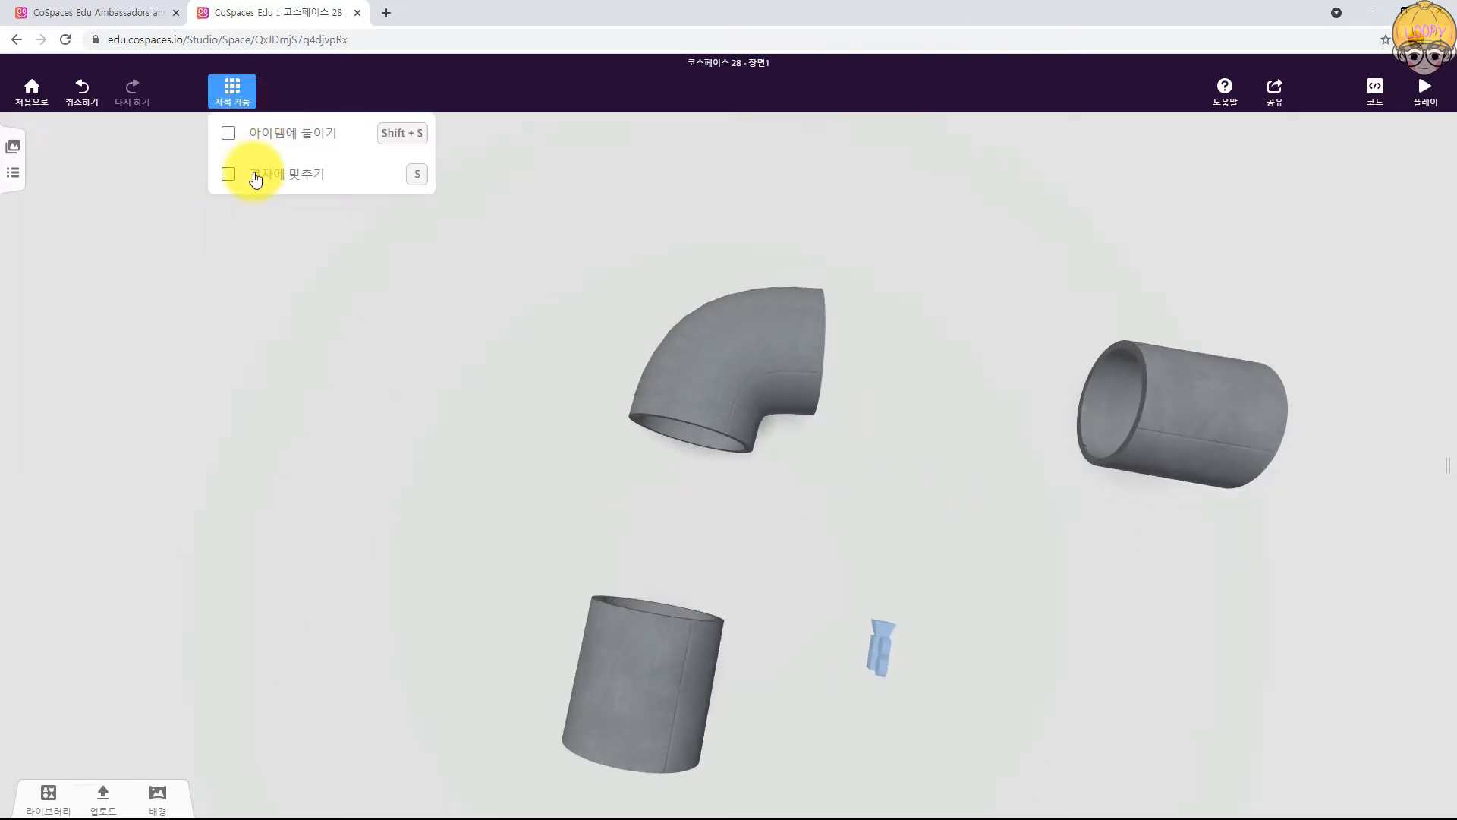
left_click(228, 176)
left_click(913, 453)
Step: Join the nearer straight tube to one end of the grouped elbow and set a duplicate of the elbow aside
left_click(683, 676)
left_click_drag(637, 741, 630, 489)
left_click(723, 372)
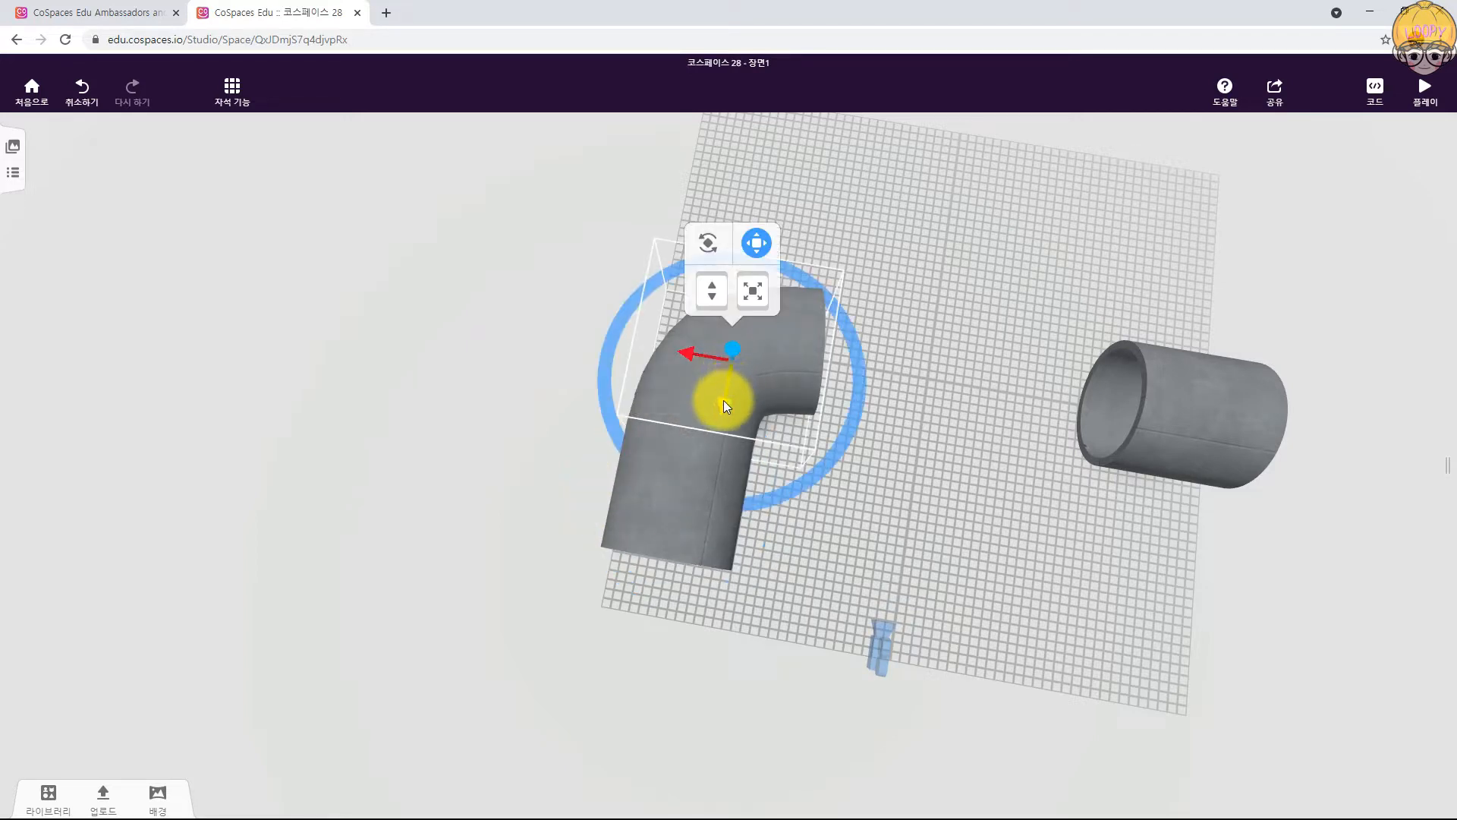
left_click_drag(722, 401, 797, 165, "alt")
Step: Attach the other straight tube to the elbow's free end and extend the straight run away from the bend
left_click(1200, 413)
left_click_drag(1201, 412, 814, 381)
left_click_drag(1155, 455, 839, 544)
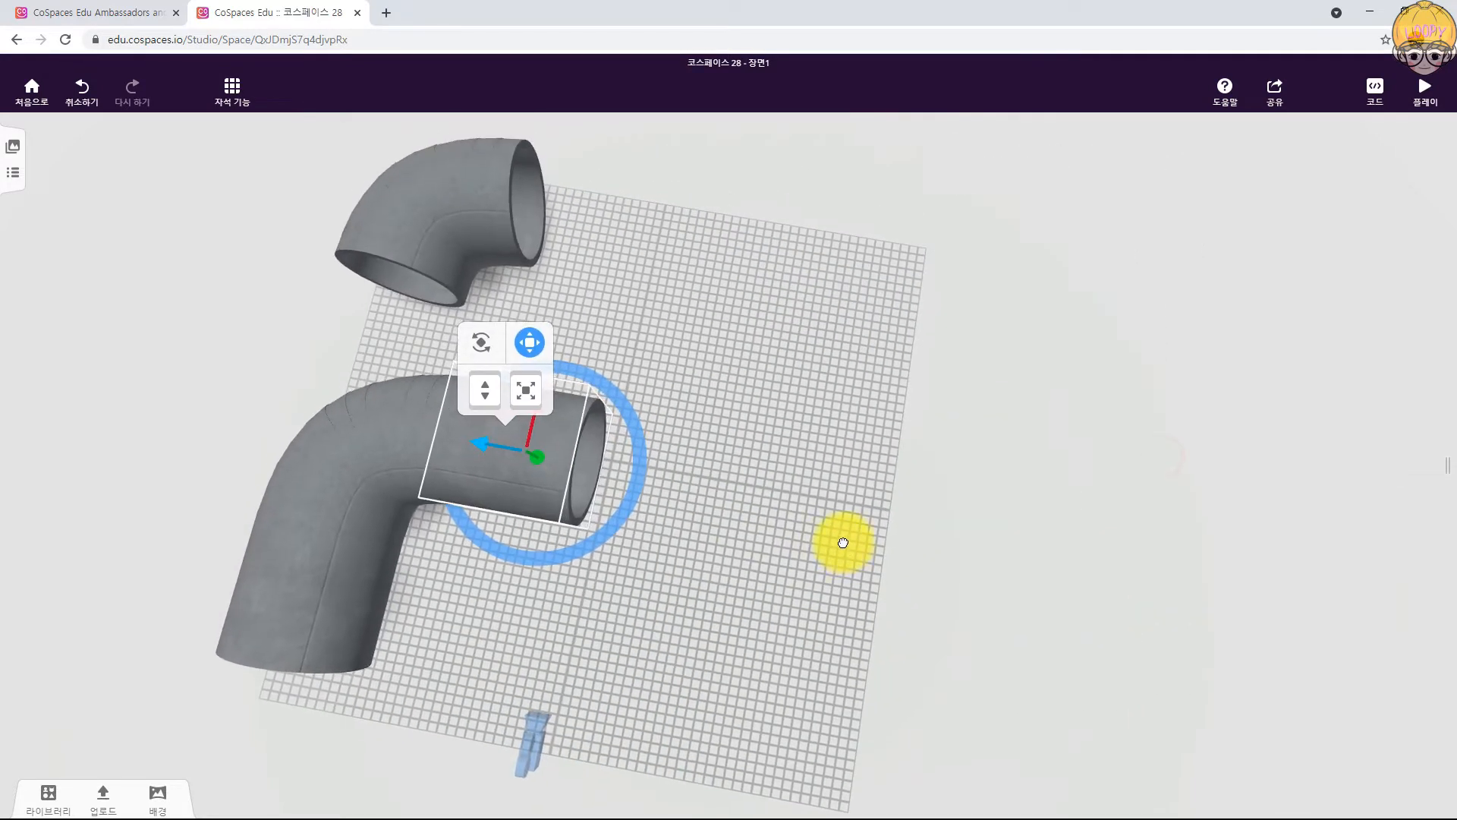
left_click(528, 351)
left_click_drag(630, 474, 781, 490)
Step: Duplicate the spare elbow and fit the turned copy to the straight run's far end, bending the opposite way
left_click(423, 194)
left_click(461, 96)
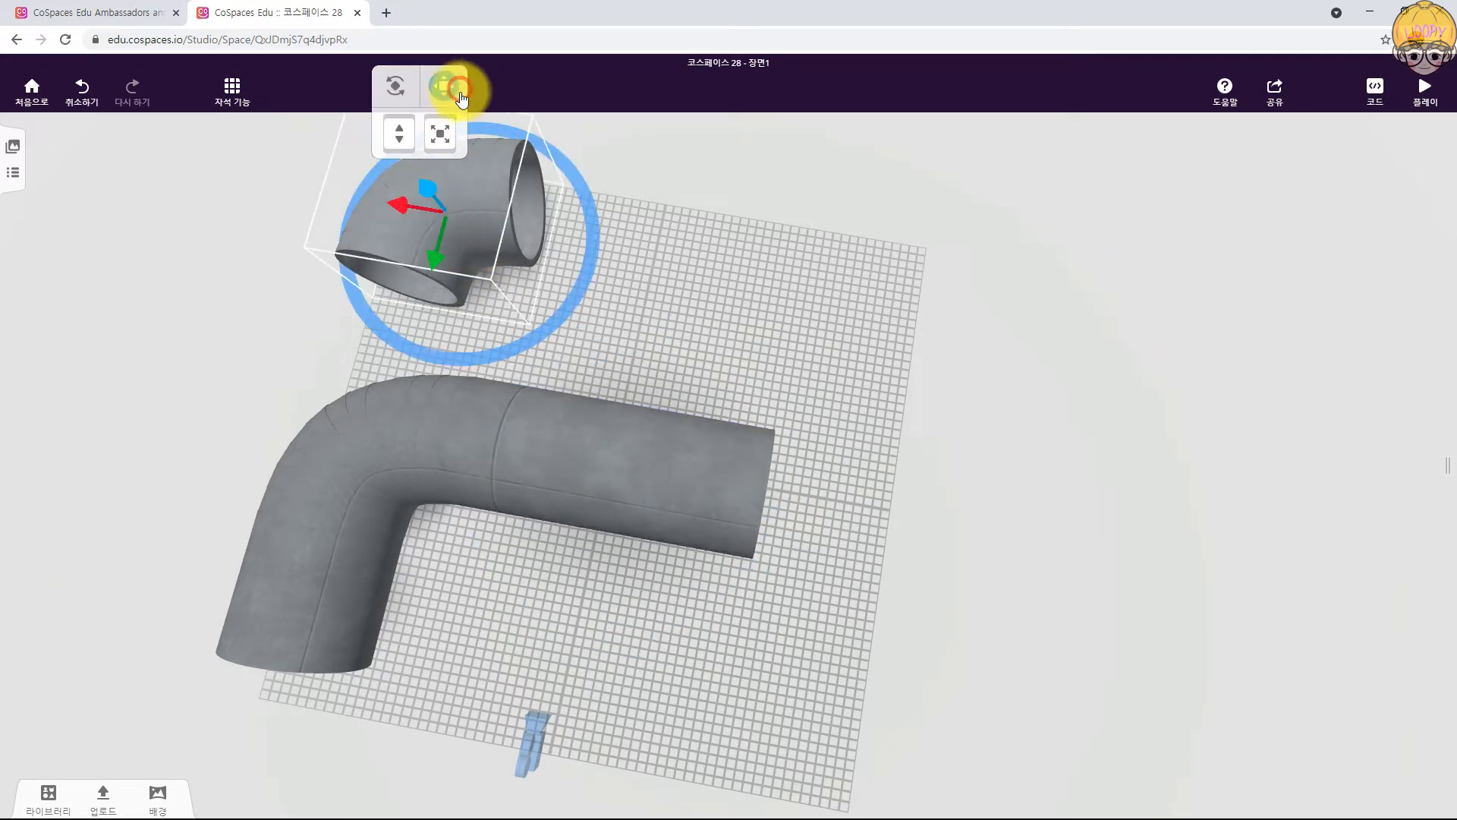
left_click_drag(407, 208, 782, 258, "alt")
left_click_drag(877, 378, 657, 337)
left_click_drag(572, 231, 602, 104)
left_click_drag(961, 309, 745, 458)
left_click_drag(407, 625, 391, 499)
left_click_drag(722, 553, 579, 673)
left_click_drag(801, 468, 826, 428)
left_click_drag(853, 483, 860, 484)
left_click_drag(1144, 524, 880, 515)
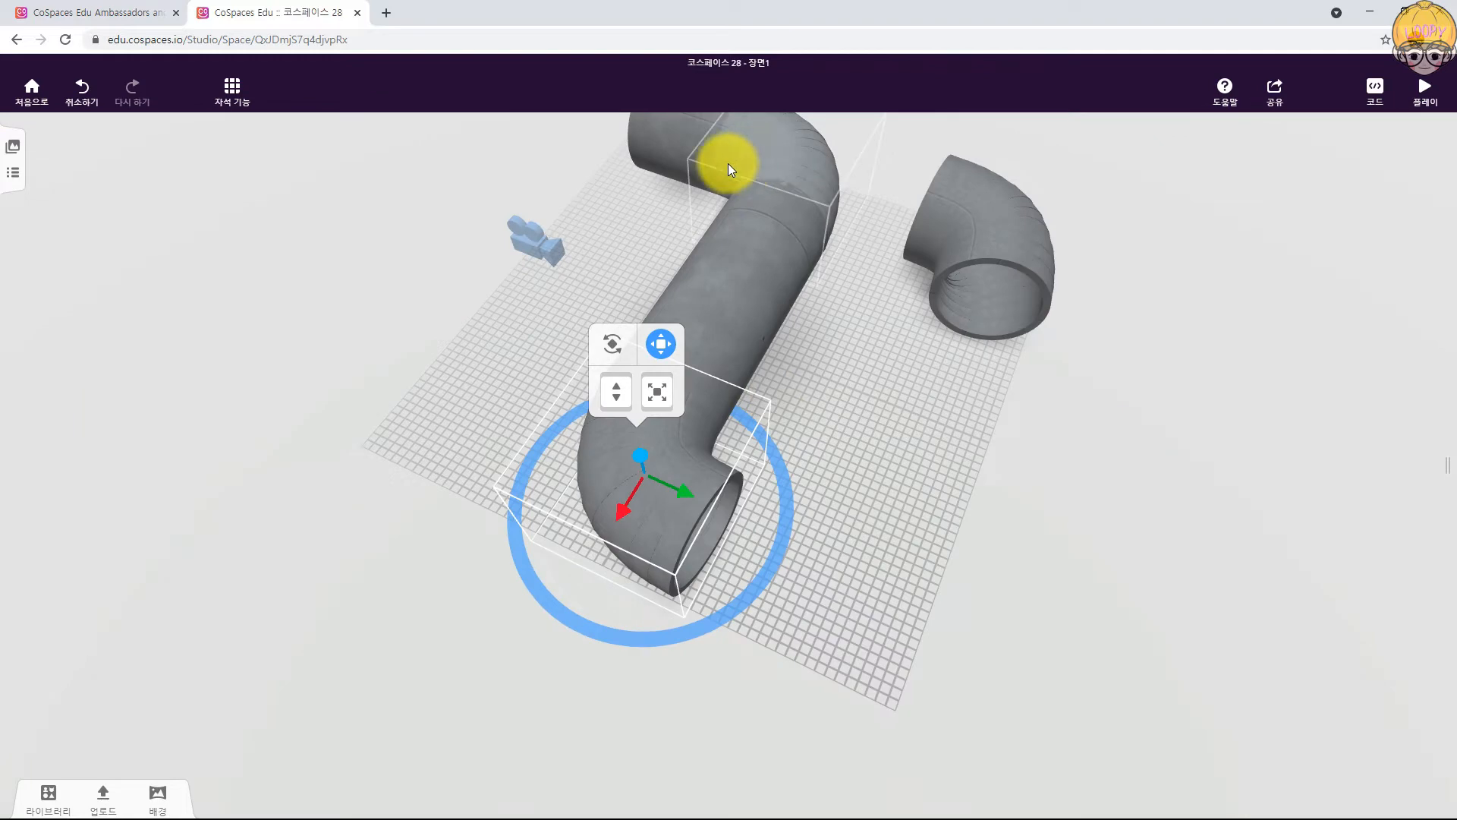
Step: Duplicate the first straight tube and join the copy to the open end of the second elbow
left_click(671, 148)
left_click_drag(677, 242, 710, 530)
left_click_drag(959, 601, 1035, 561)
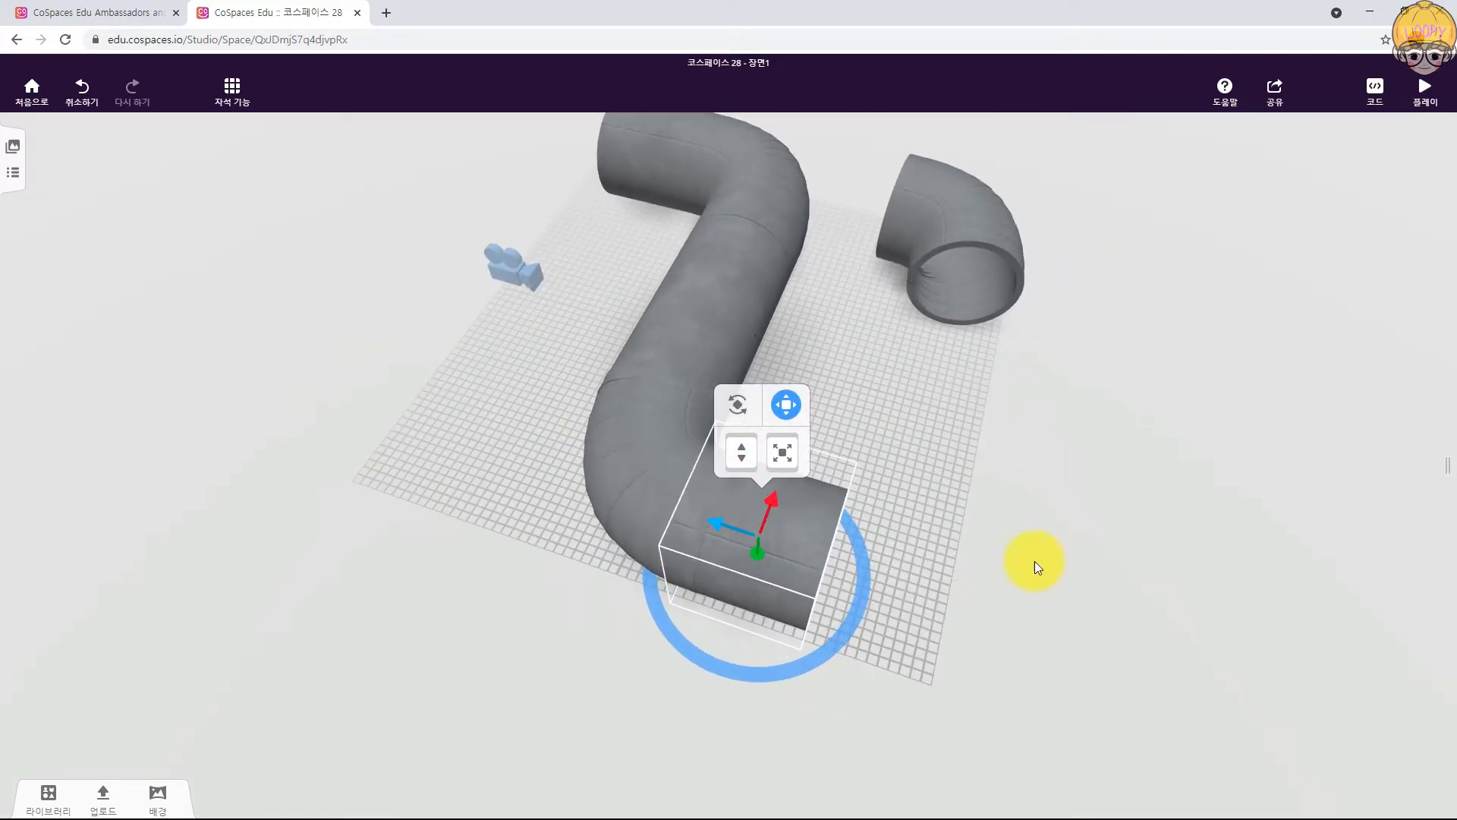
left_click_drag(713, 528, 749, 543)
mouse_move(956, 507)
left_mouse_down()
mouse_move(829, 537)
mouse_move(970, 509)
left_mouse_up()
left_click(819, 559)
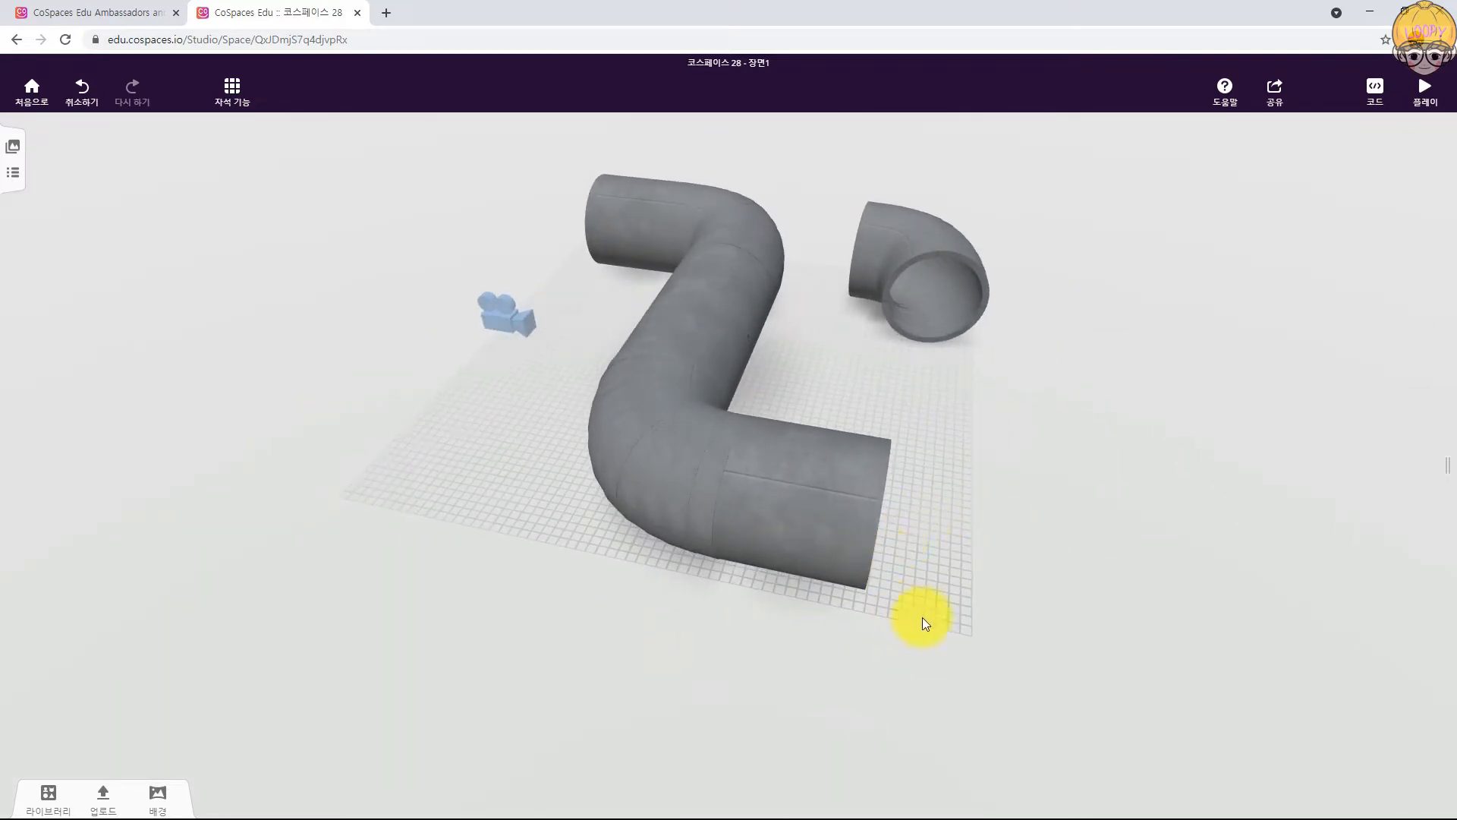
Step: Rotate the spare elbow so that one of its openings faces upward
left_click(958, 267)
left_click(921, 115)
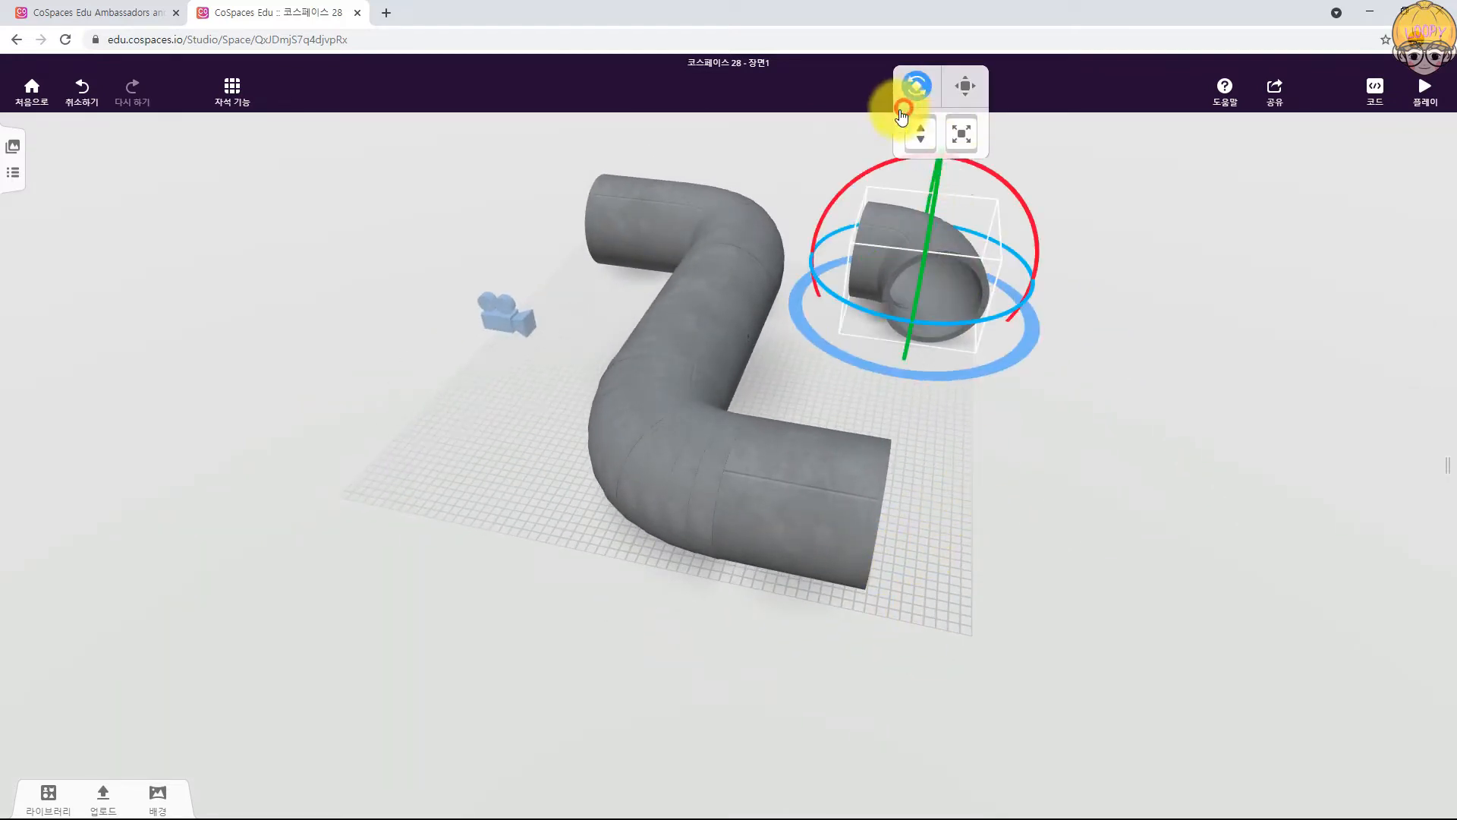
left_click_drag(930, 225, 900, 352)
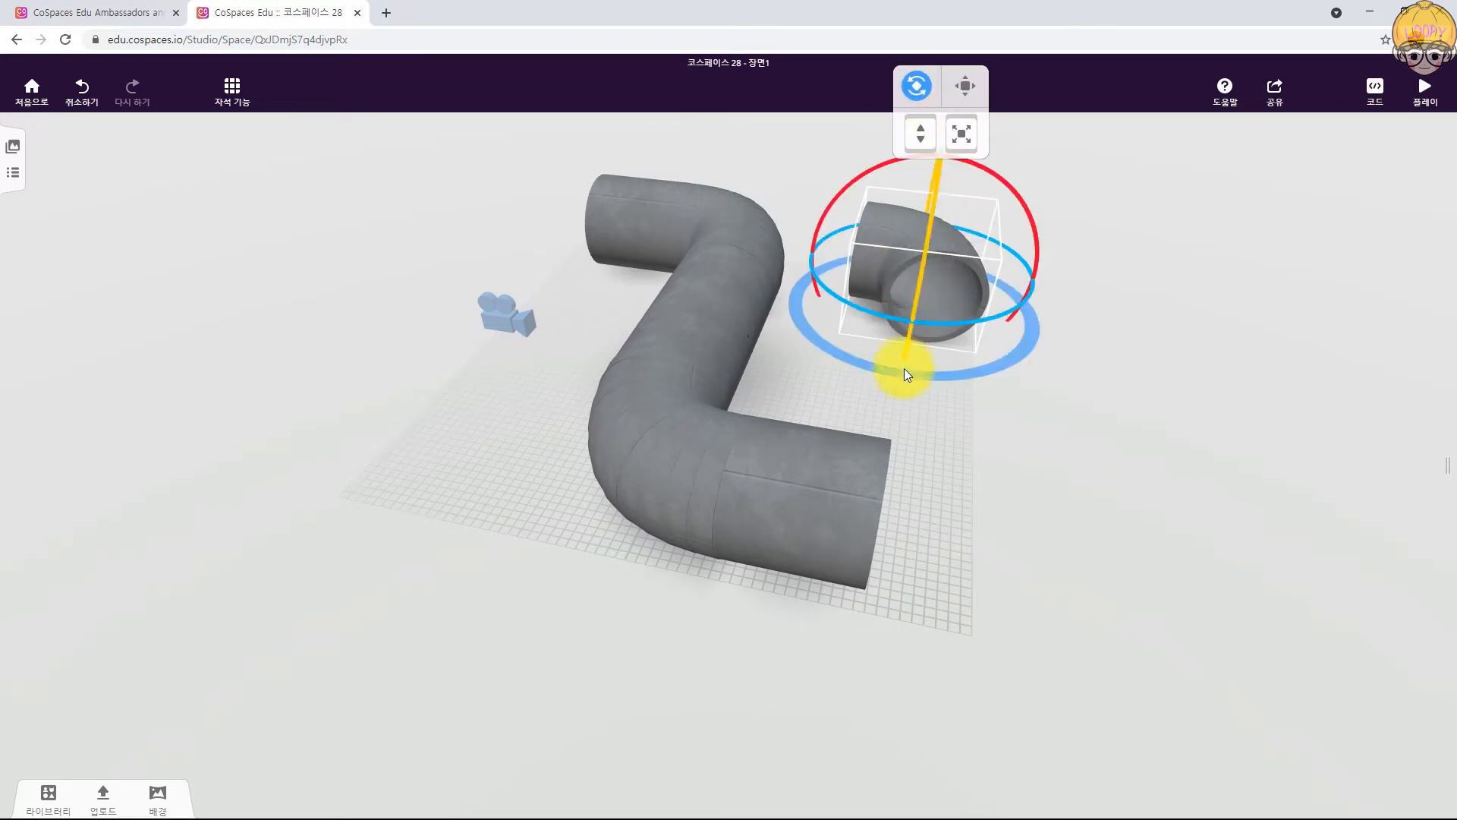
left_click_drag(820, 373, 1033, 376)
left_click_drag(658, 298, 600, 155)
left_click_drag(731, 202, 833, 140)
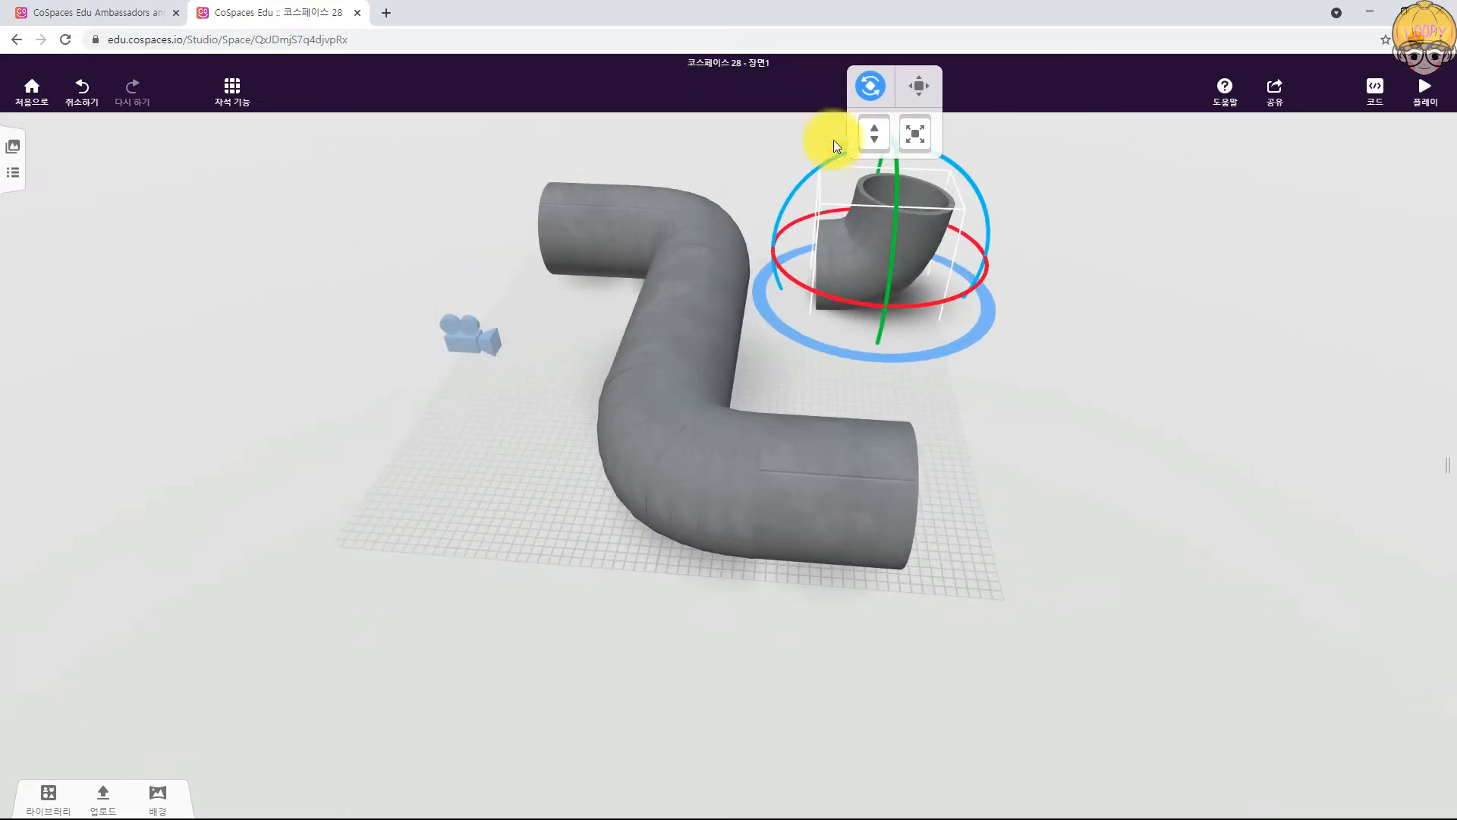
Step: Move the upturned elbow to the last straight tube's open end and align its height and sideways position
left_click(920, 89)
left_click_drag(872, 221, 931, 490)
left_click_drag(1210, 640, 1122, 543)
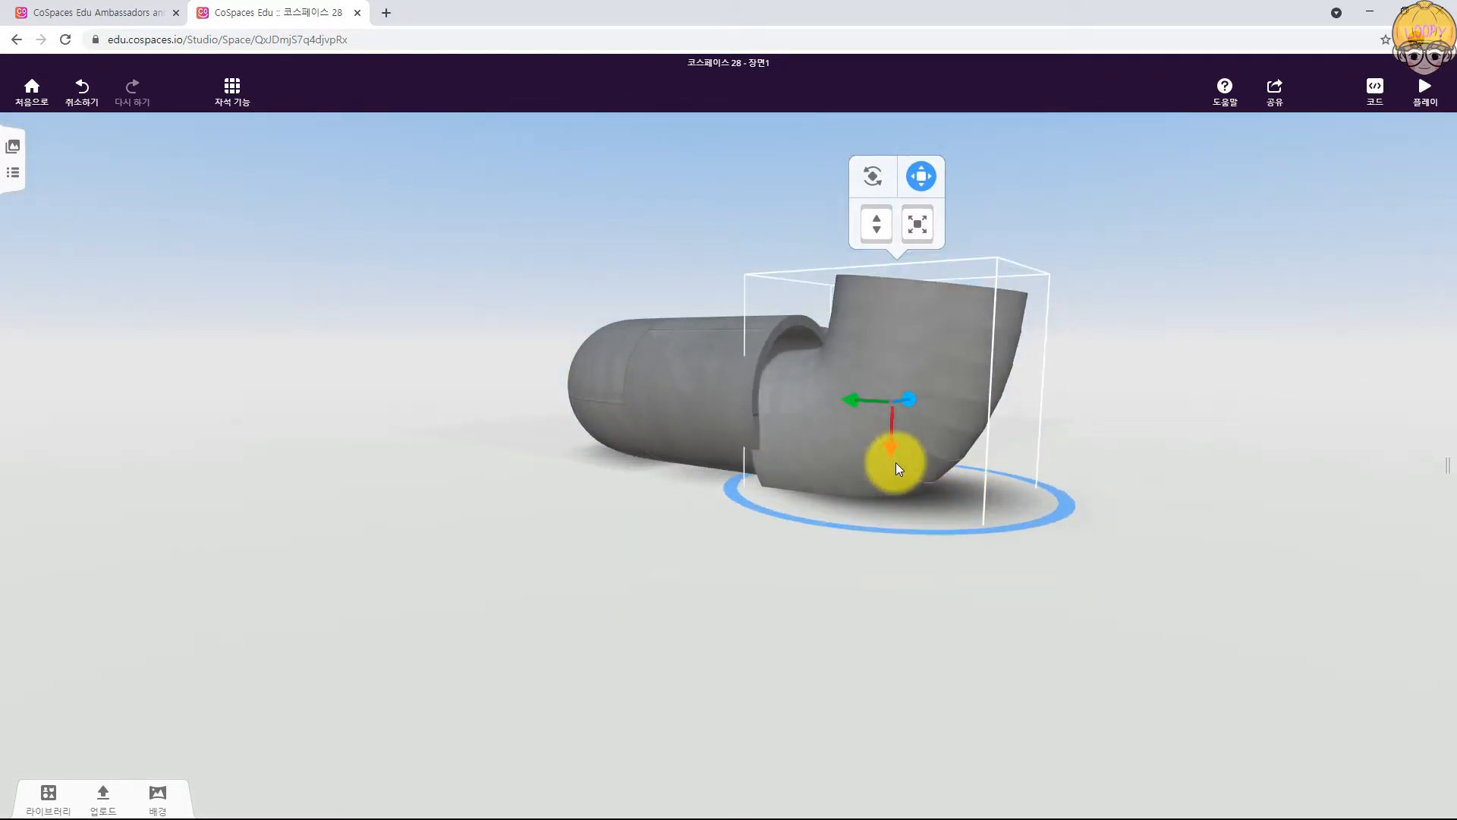
left_click_drag(893, 444, 904, 410)
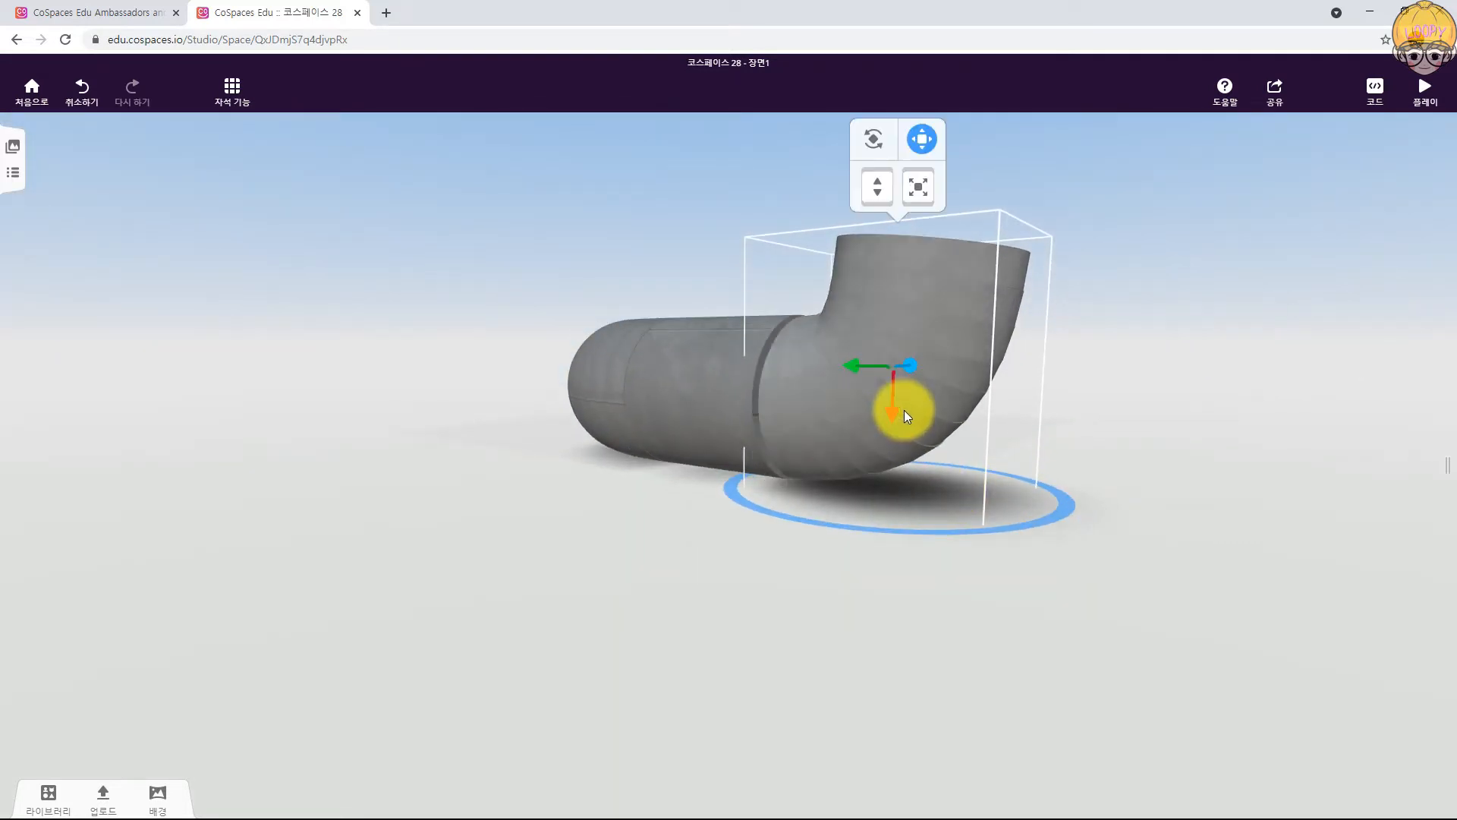
left_click_drag(1245, 481, 1109, 631)
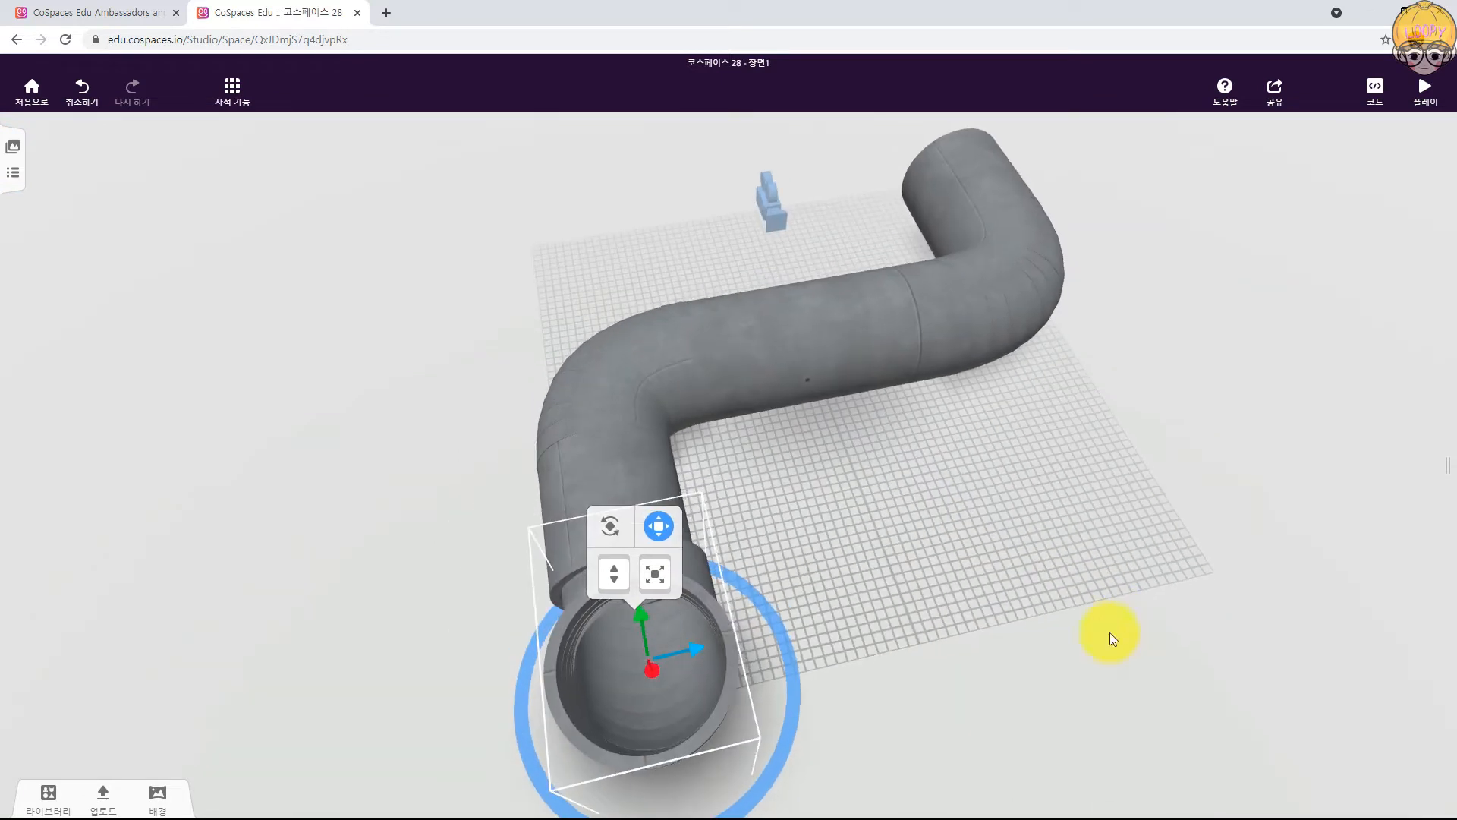
left_click_drag(699, 649, 685, 648)
left_click_drag(1046, 693, 1192, 564)
left_click_drag(1206, 413, 1076, 442)
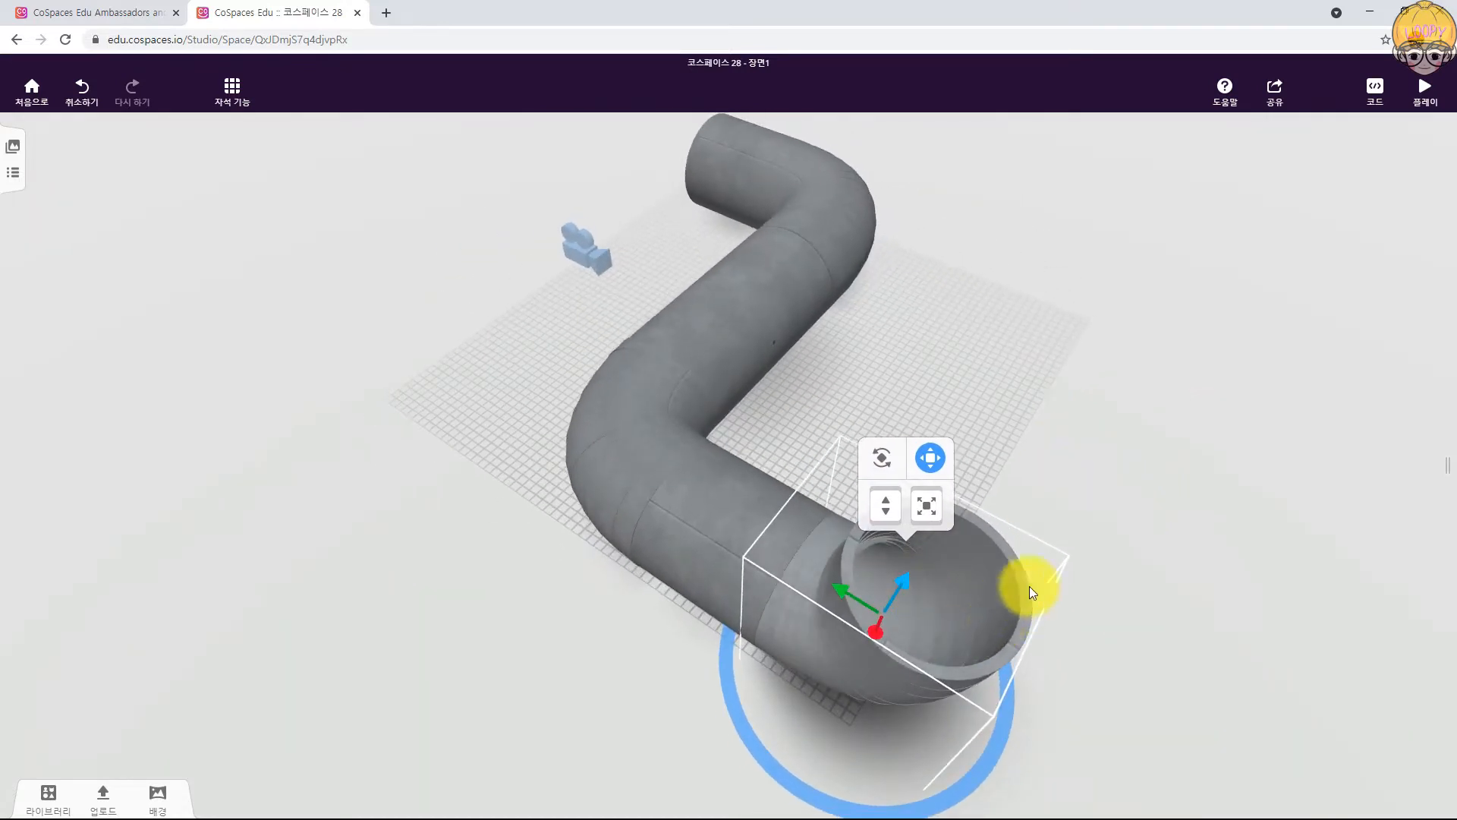
left_click_drag(1151, 504, 1067, 489)
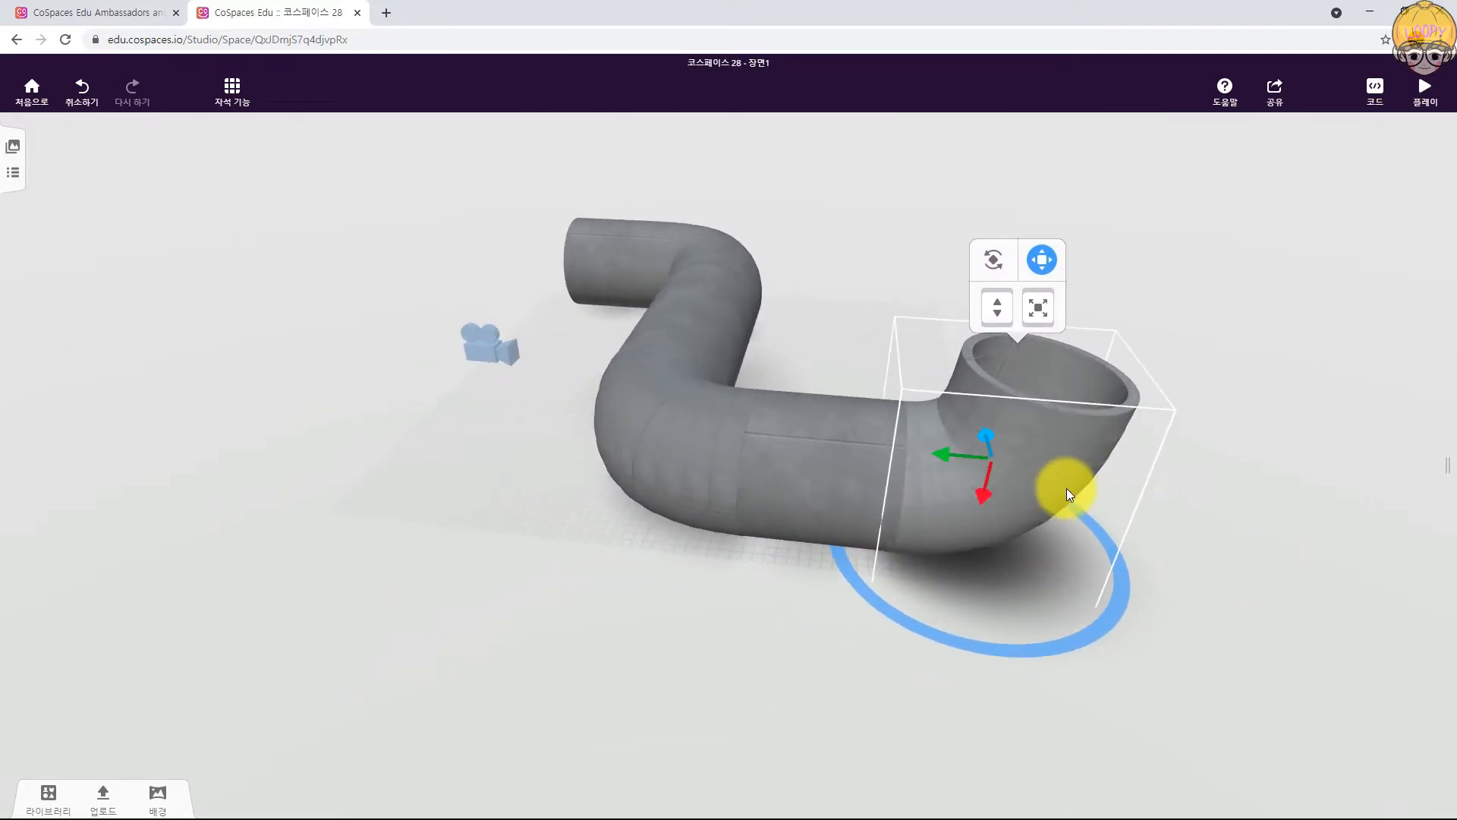
left_click_drag(1323, 475, 1048, 397)
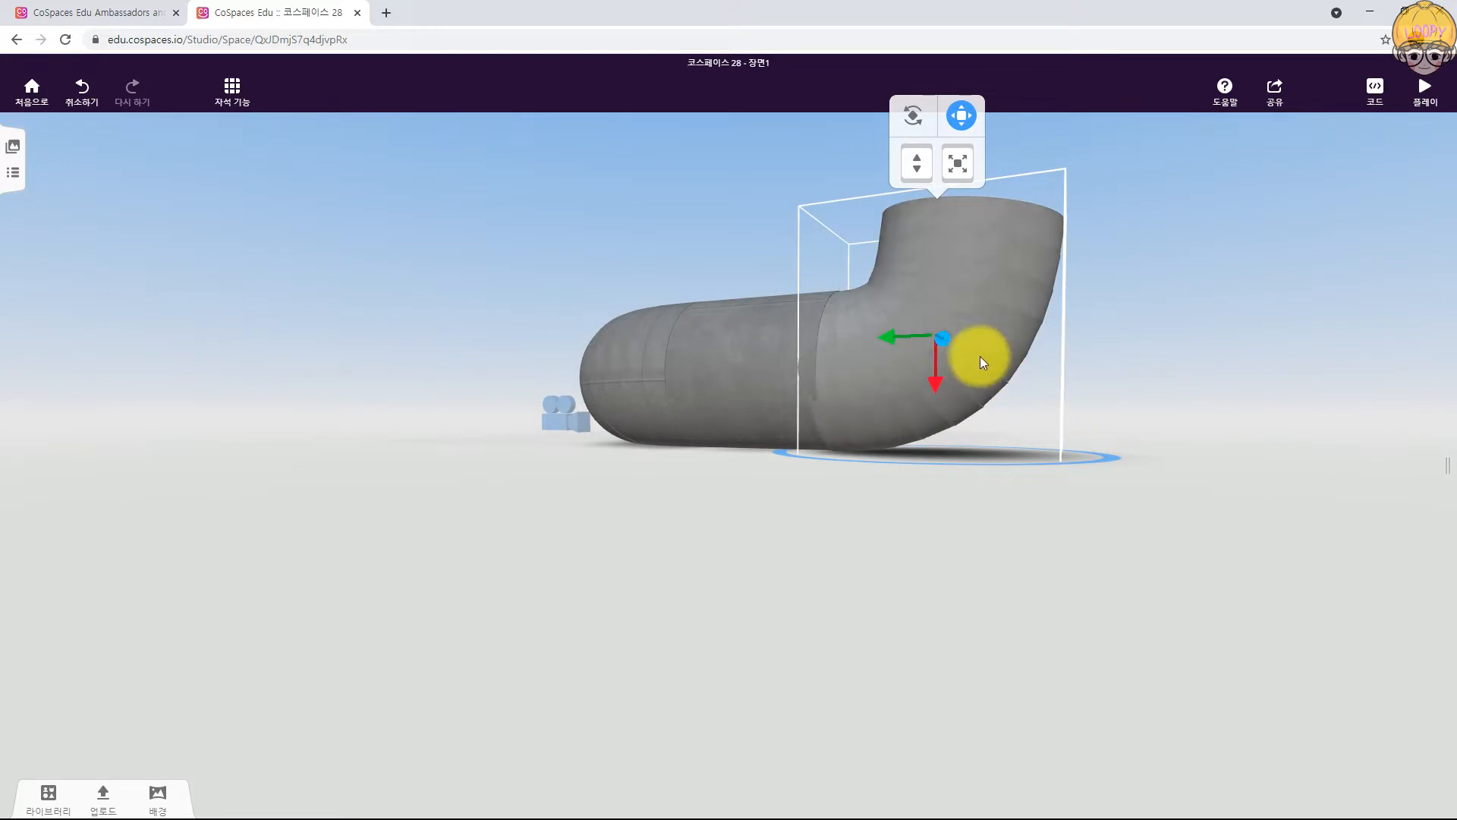
left_click_drag(1161, 296, 1123, 416)
Step: Duplicate the upturned elbow beside the pipe and rotate the copy so that one opening faces down
left_click_drag(881, 592, 1046, 442, "alt")
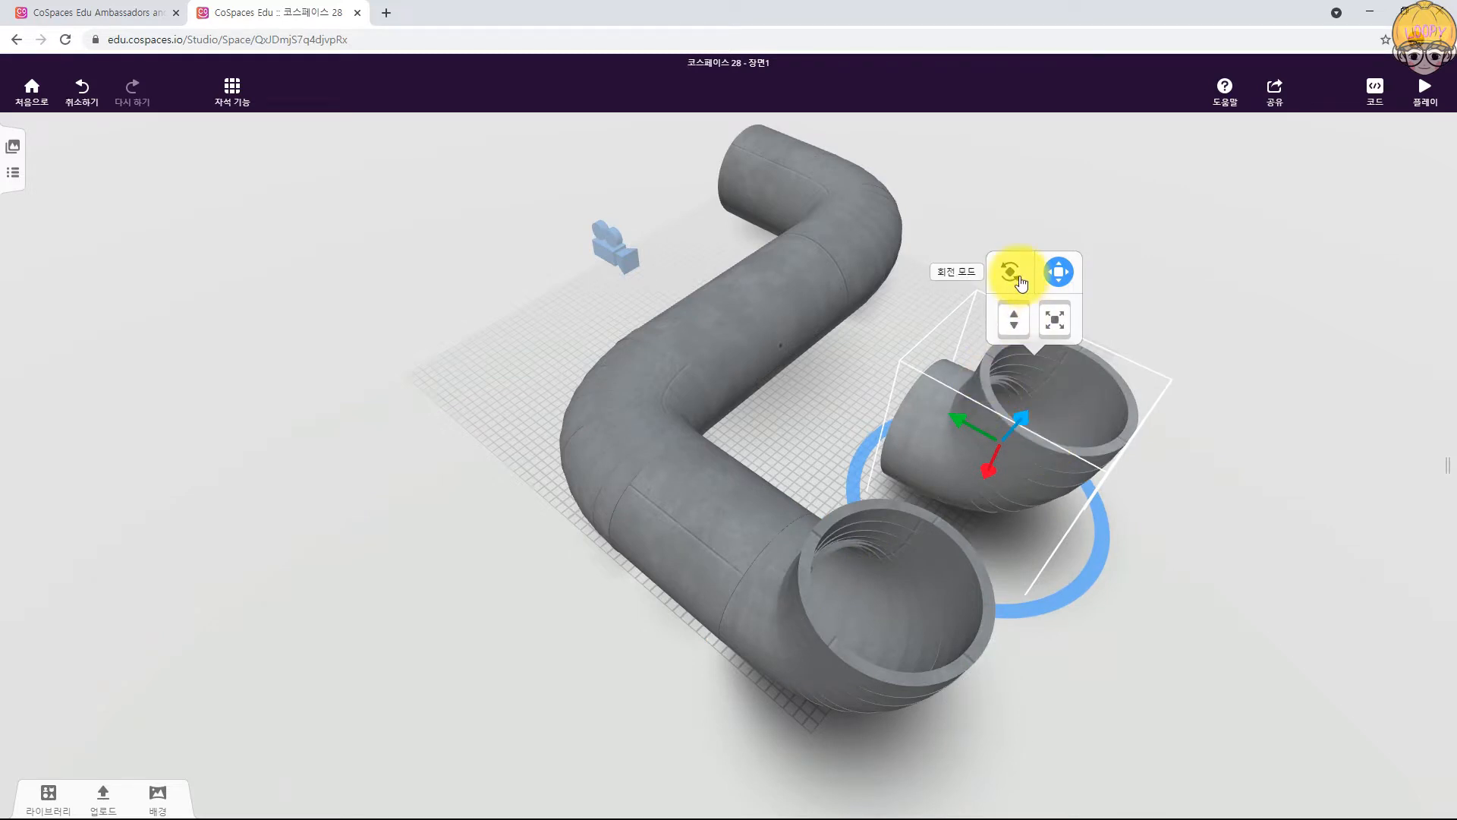
left_click(1012, 271)
left_click_drag(1171, 430, 976, 280)
left_click_drag(1137, 448, 939, 449)
left_click_drag(1269, 430, 1129, 396)
left_click(1002, 201)
Step: Try to place the turned elbow copy on top of the upturned elbow's opening
left_click_drag(908, 488, 605, 487)
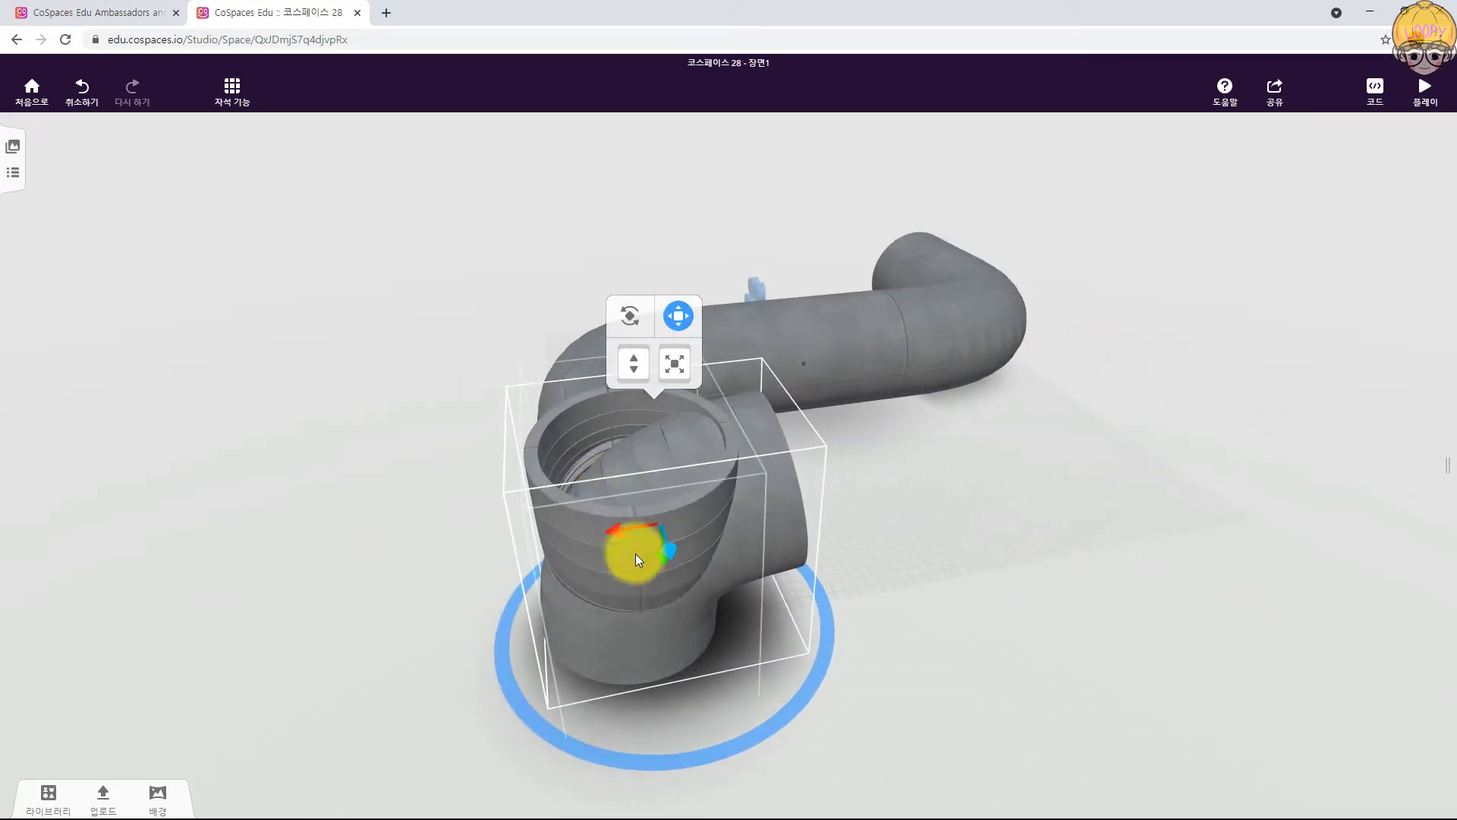
left_click_drag(659, 560, 645, 349)
left_click_drag(465, 482, 956, 310)
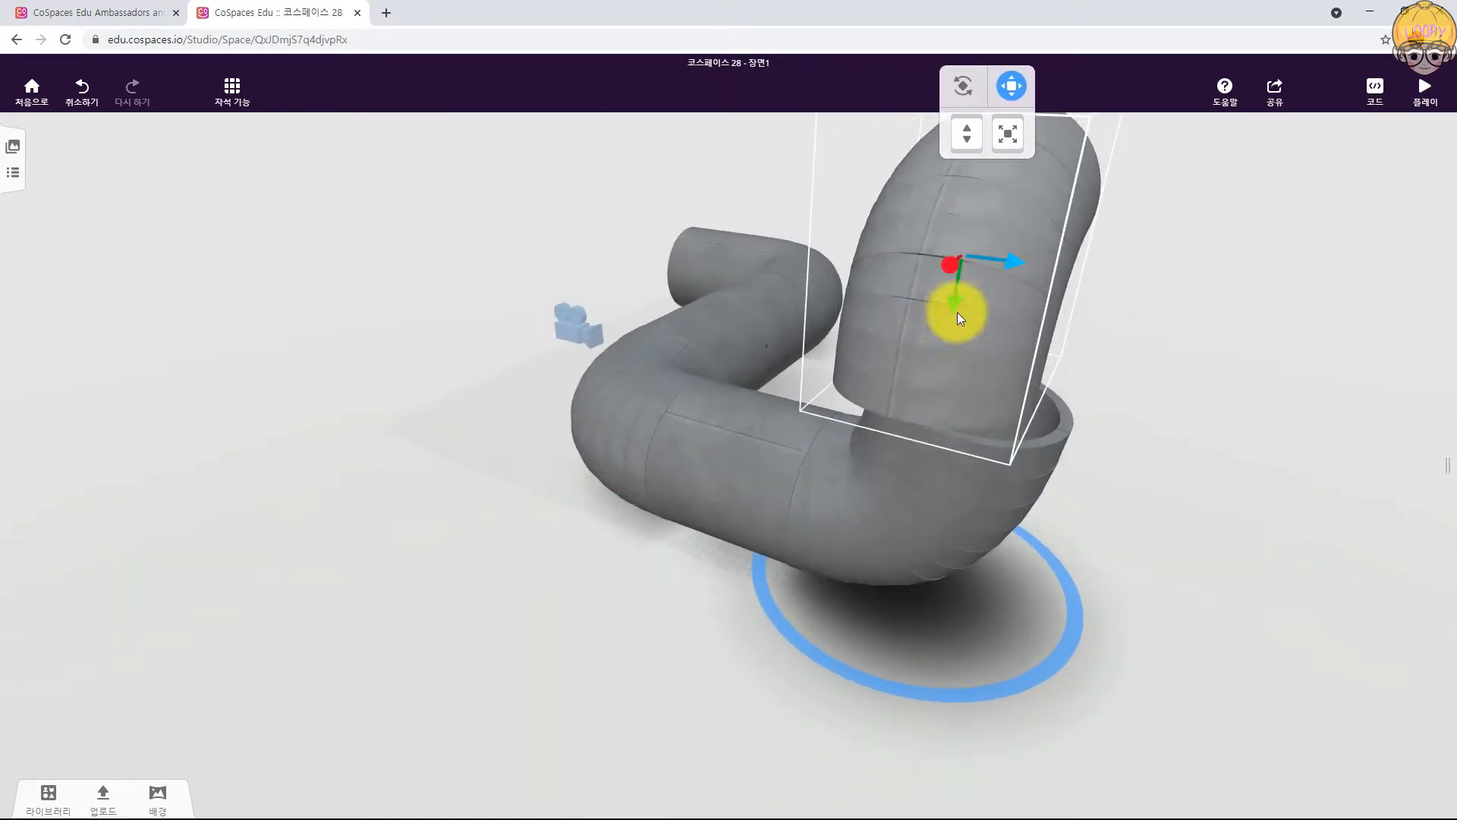
left_click_drag(1008, 258, 1112, 266)
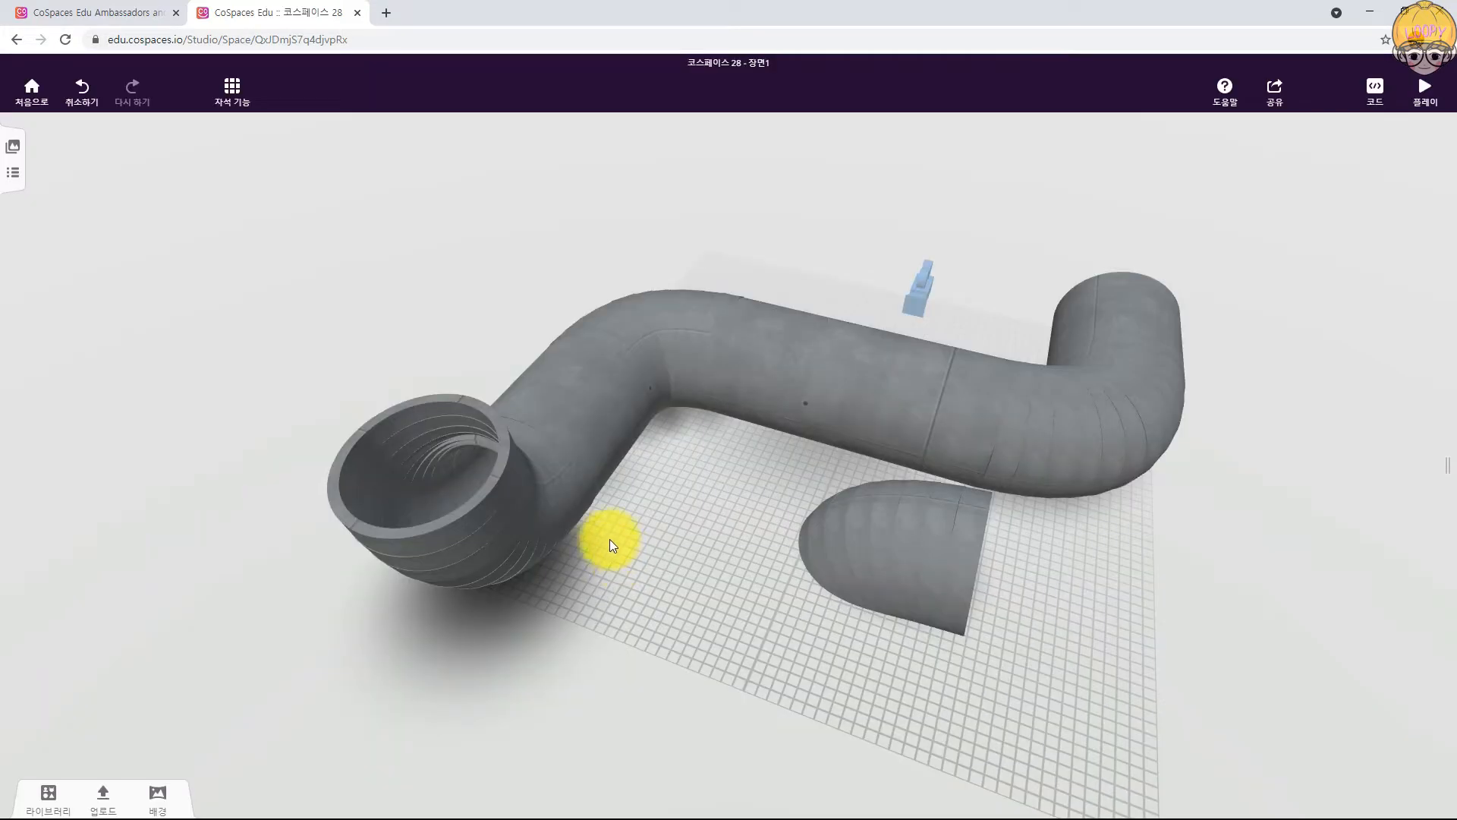
Step: Select all the pipe pieces and shift them together across the grid toward the camera's side
left_click_drag(622, 545, 995, 546)
left_click_drag(566, 491, 482, 459)
left_click_drag(953, 547, 764, 608)
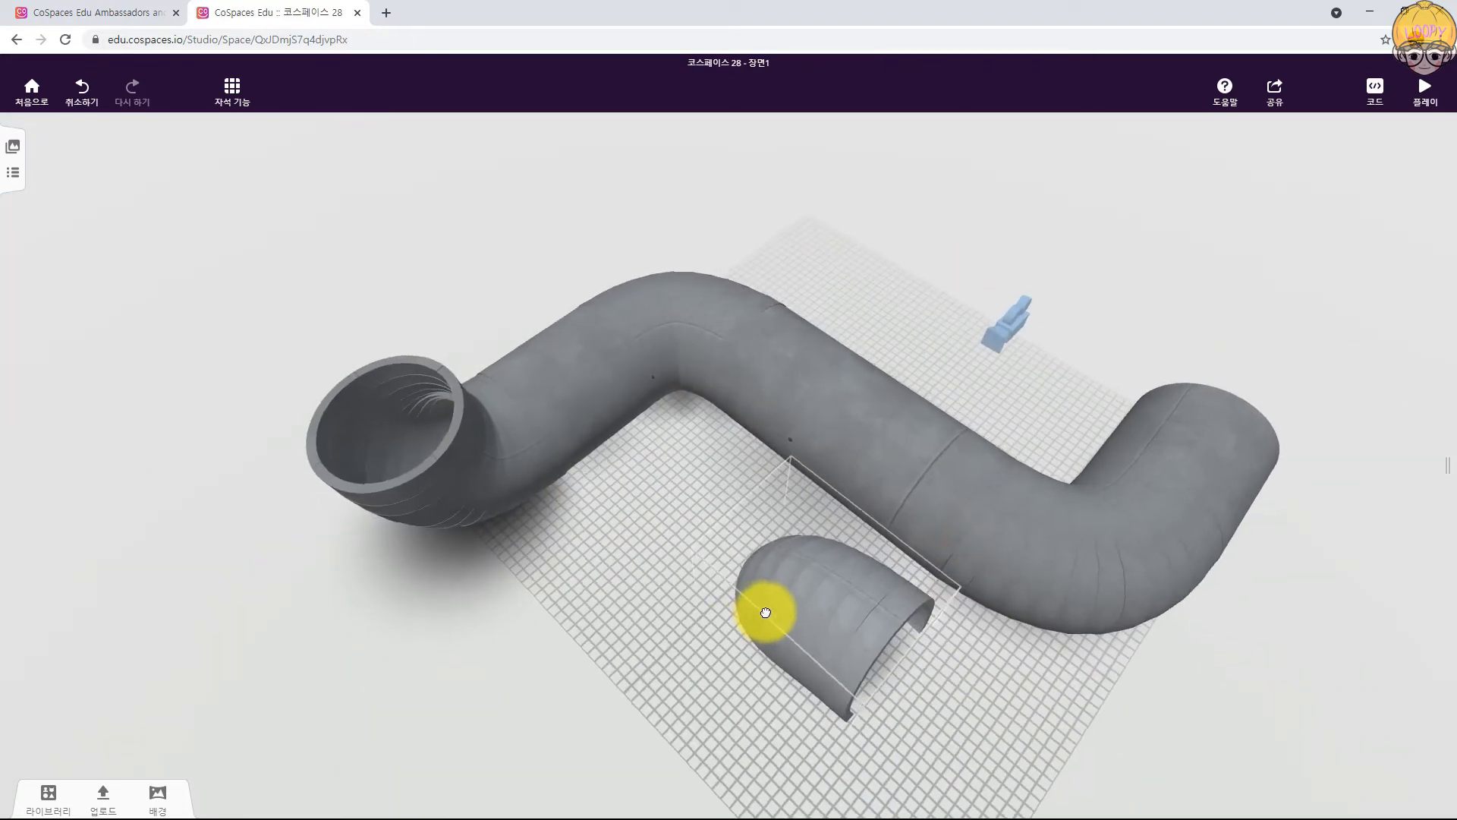
left_click_drag(514, 595, 849, 569)
left_click_drag(472, 475, 557, 532)
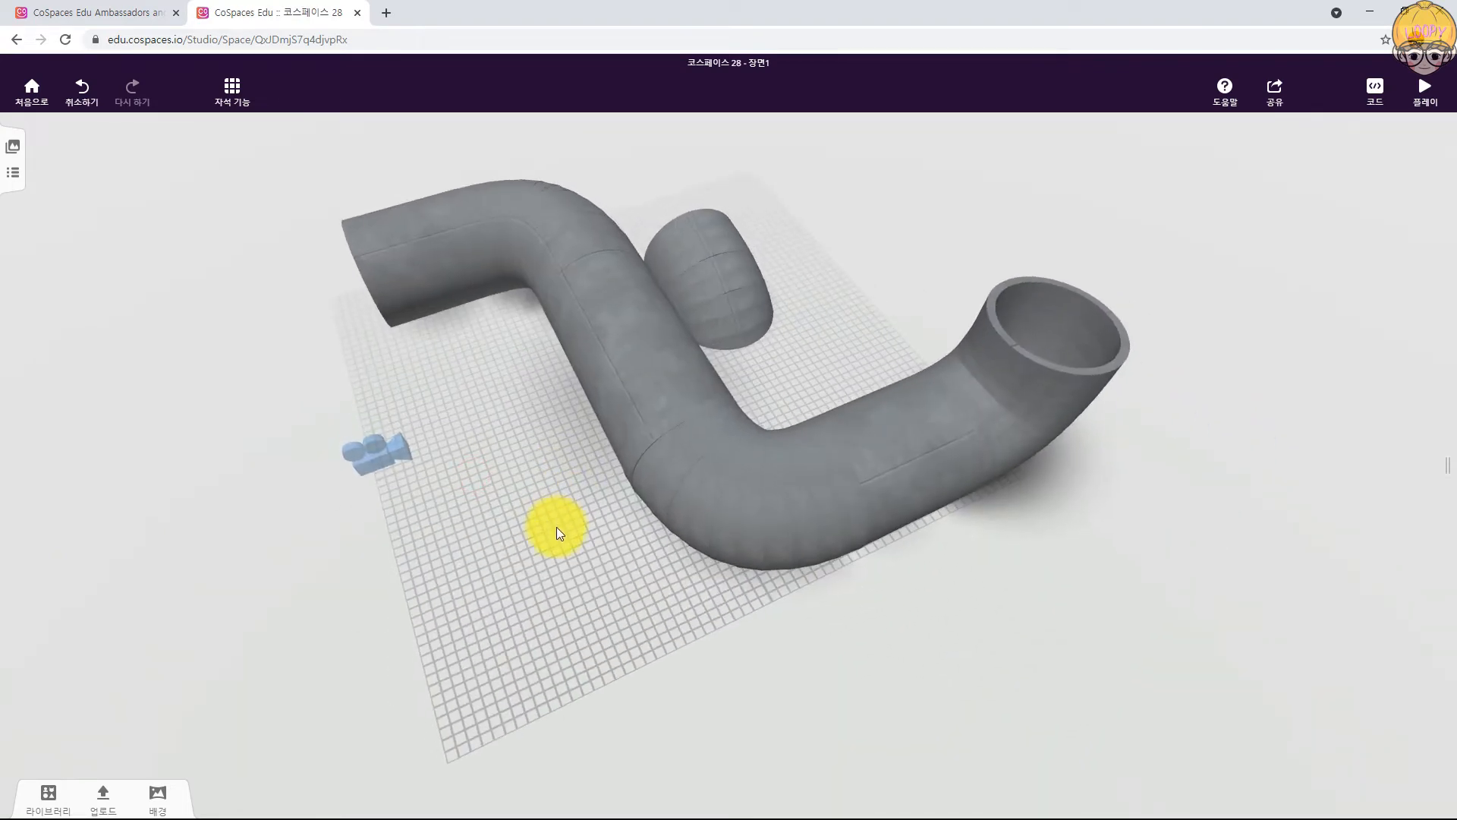
left_click(603, 508)
left_click(708, 87)
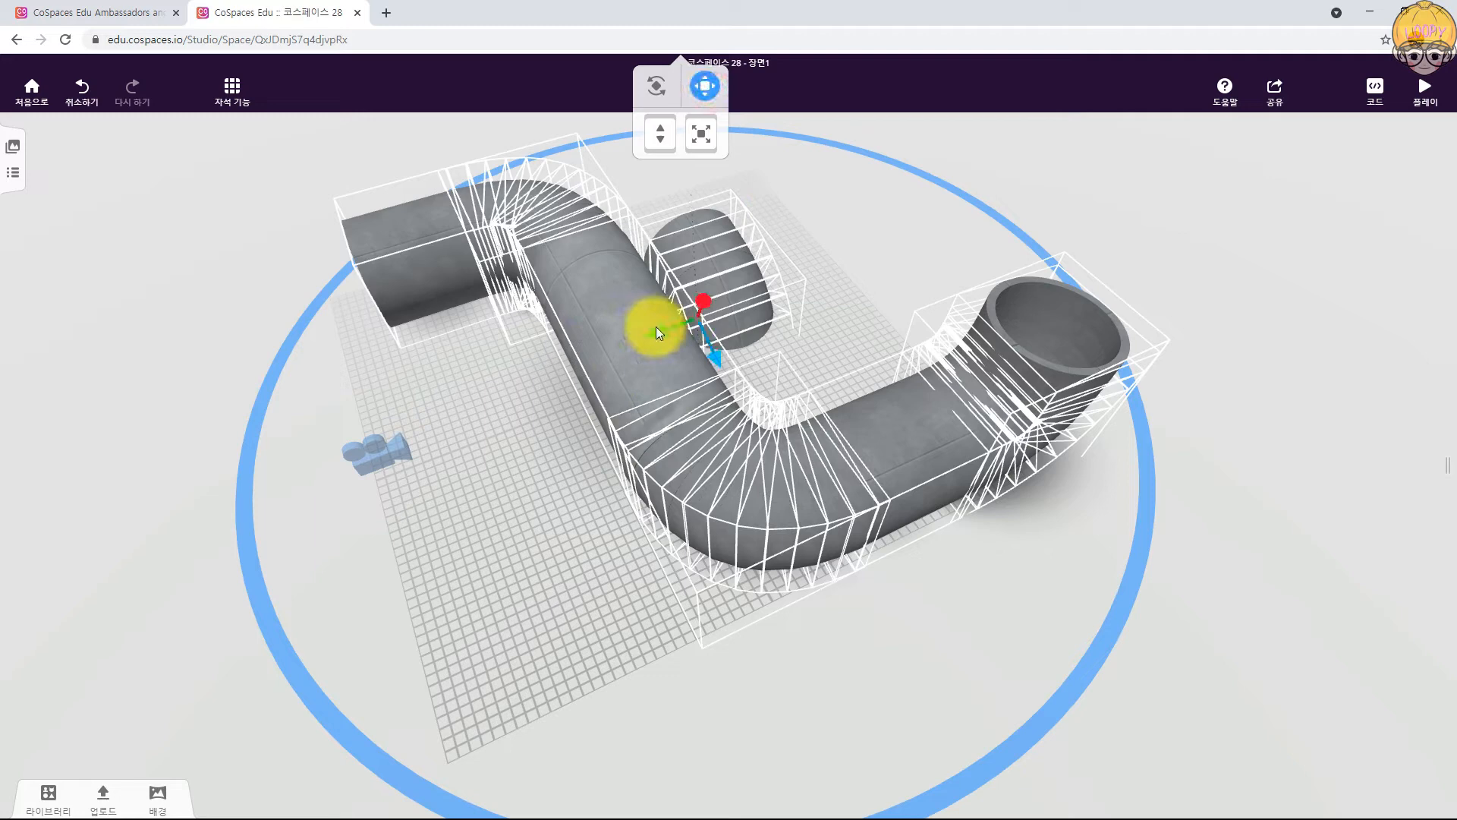
left_click_drag(649, 330, 598, 344)
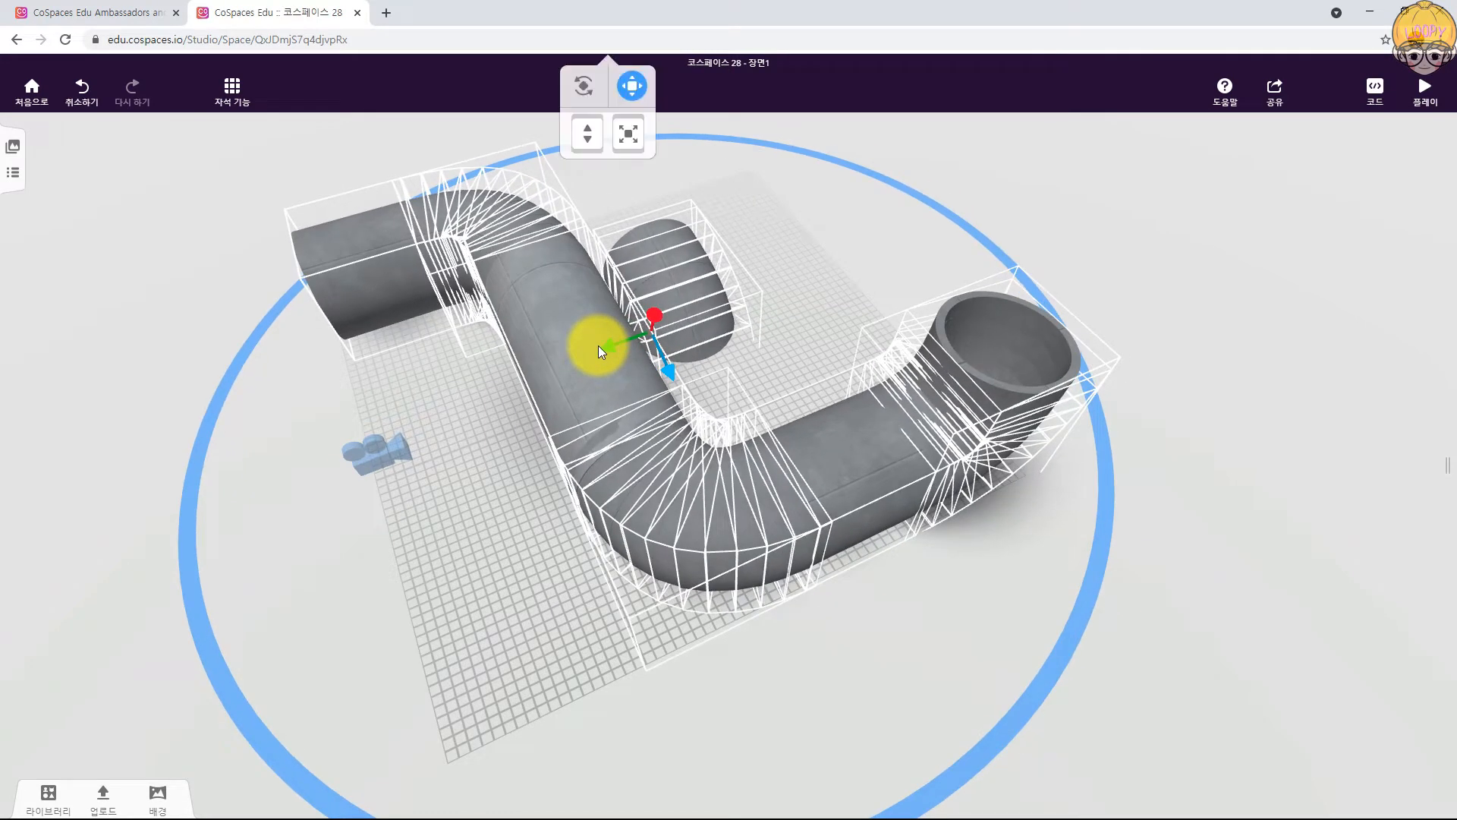
Step: Move the half-sunken elbow copy from beside the pipe to a raised position above the upturned elbow
left_click(1258, 476)
left_click_drag(1251, 493, 846, 471)
left_click(844, 479)
left_click(904, 457)
left_click(1004, 264)
left_click_drag(920, 435, 879, 447)
left_click(1081, 588)
left_click_drag(1106, 599, 976, 474)
left_click_drag(1165, 400, 1011, 462)
left_click(921, 422)
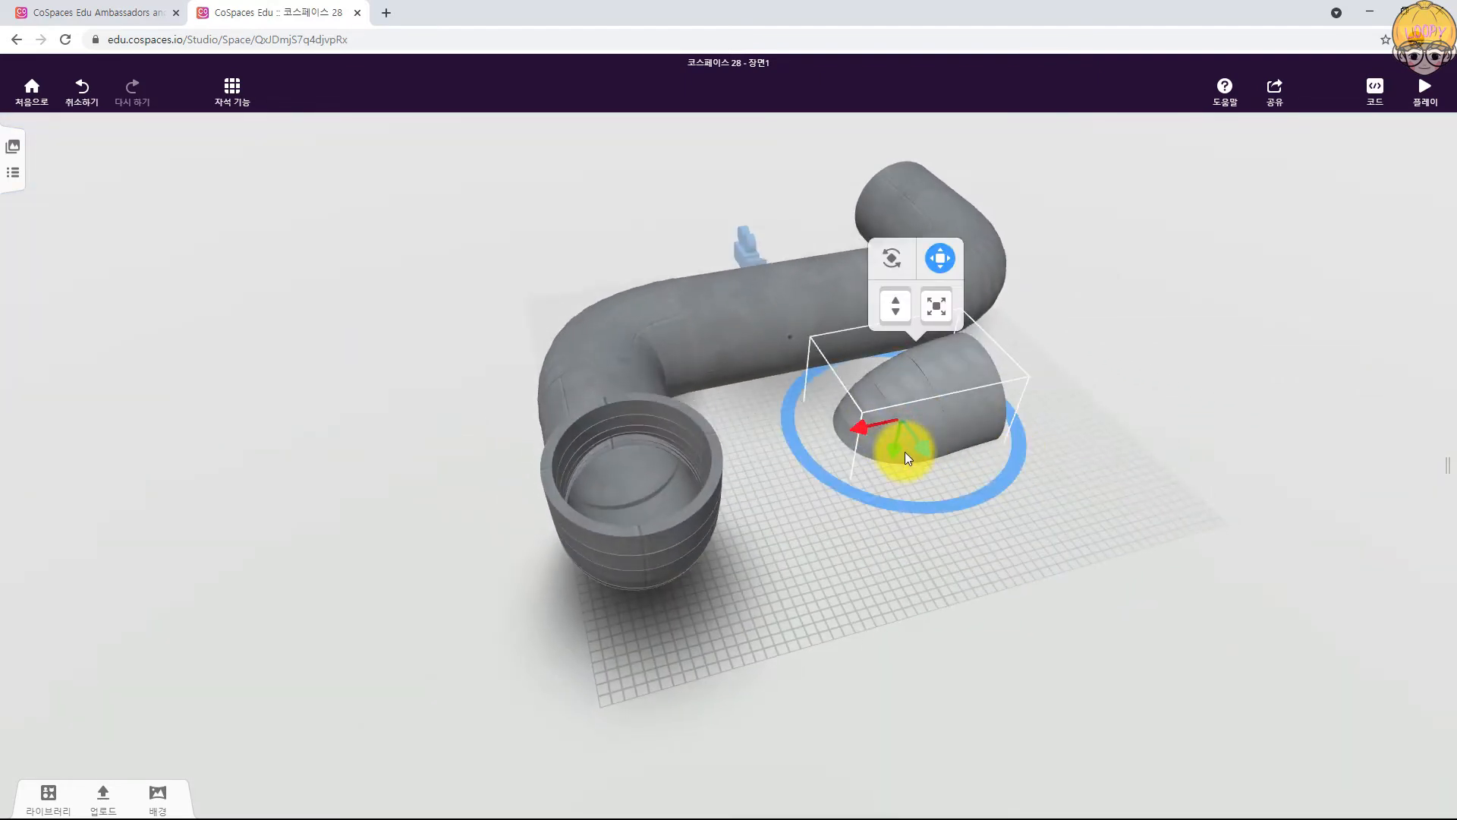
left_click_drag(895, 448, 576, 307)
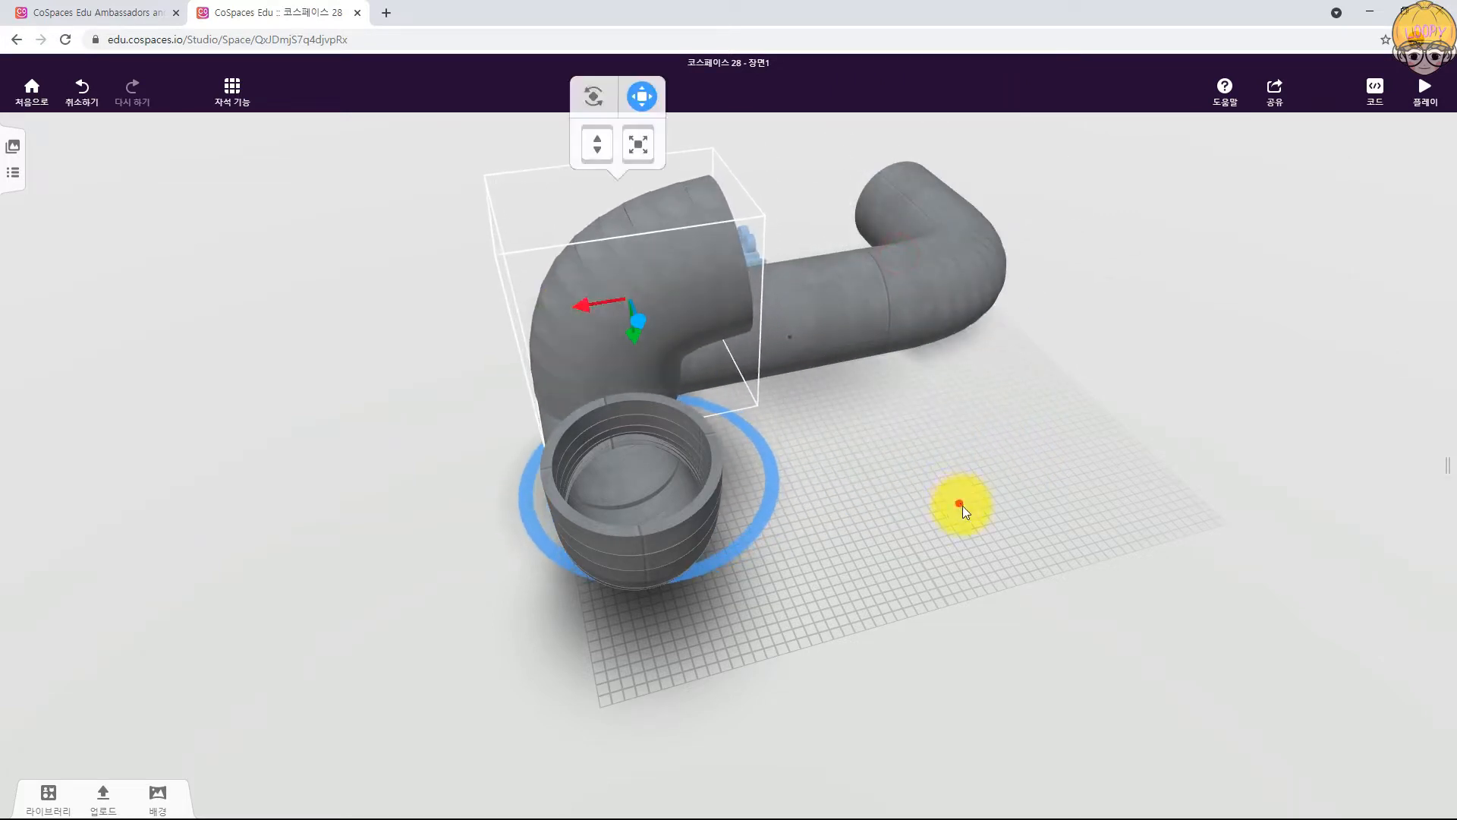
Step: Shift and raise the elbow copy so that it lines up above the upturned elbow's opening
left_click_drag(959, 503, 1133, 497)
left_click_drag(791, 314, 977, 329)
left_click_drag(1304, 441, 1110, 416)
left_click_drag(589, 307, 579, 306)
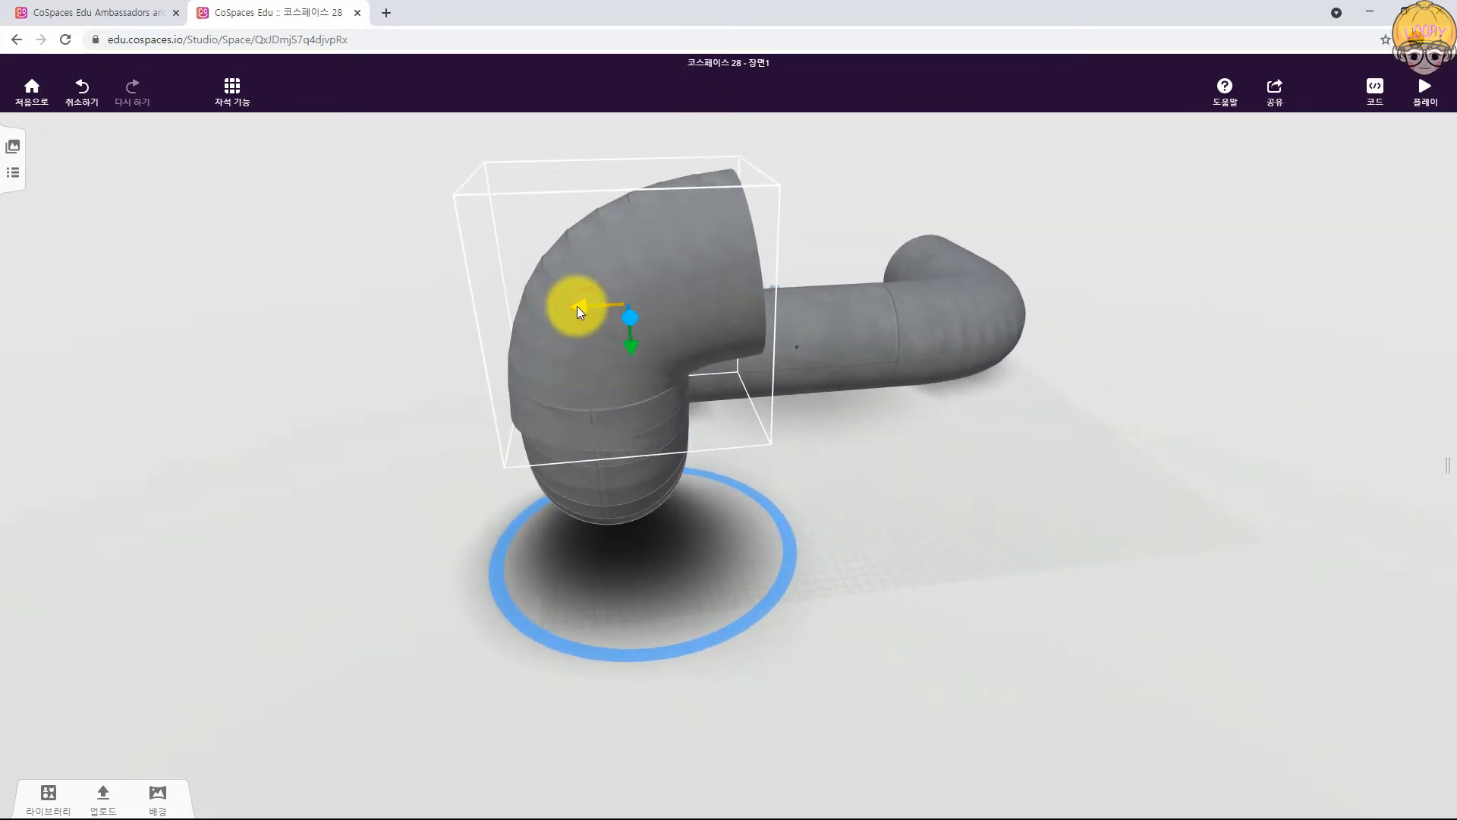
left_click_drag(631, 348, 625, 303)
left_click_drag(570, 263, 576, 258)
left_click_drag(634, 298, 634, 302)
Step: Lower the raised elbow copy and nudge it sideways to close the joint with the elbow below
left_click_drag(848, 504, 850, 449)
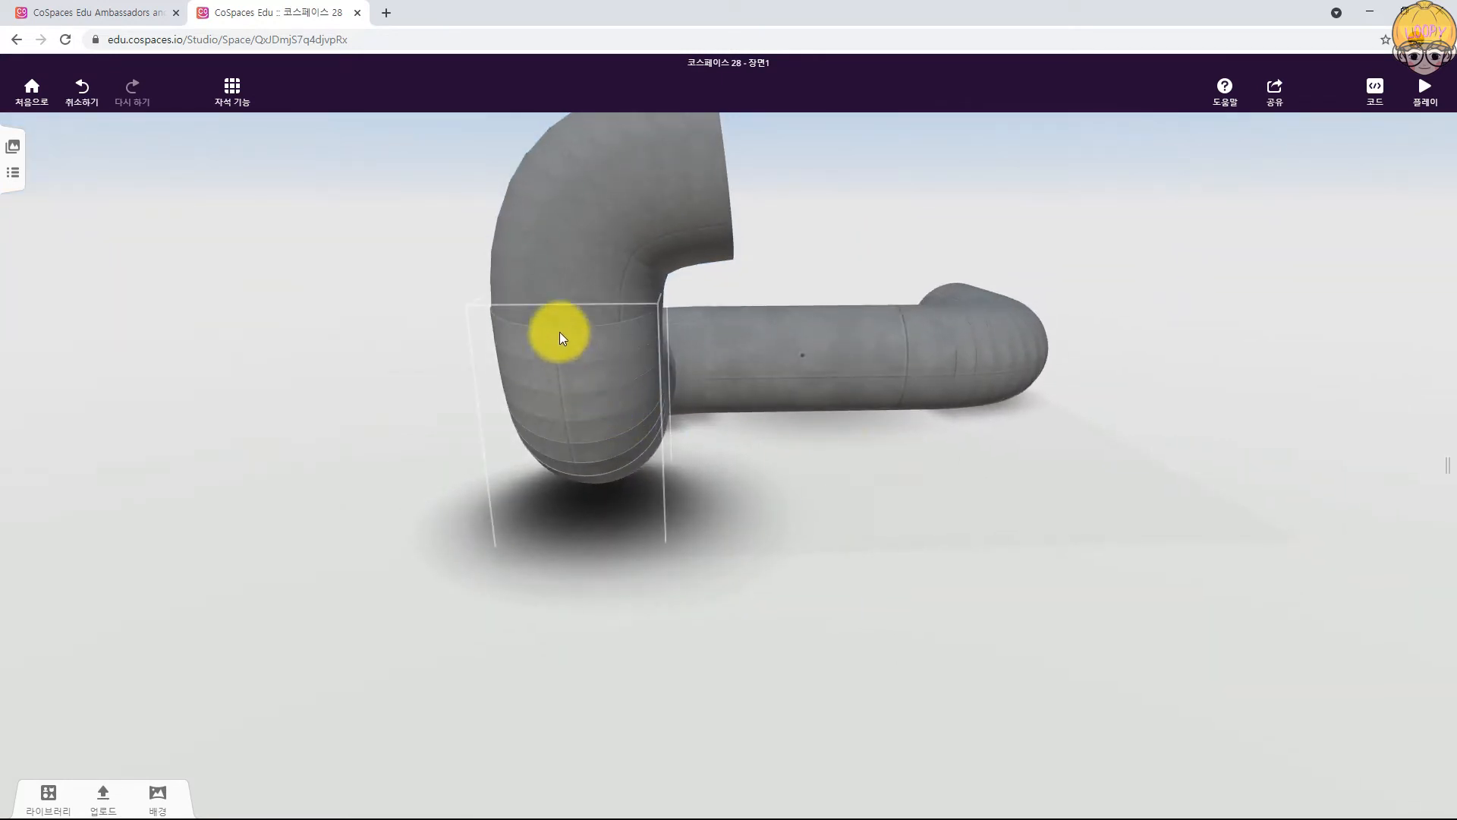
left_click(663, 235)
left_click_drag(618, 249, 603, 299)
left_click_drag(570, 246, 562, 248)
left_click_drag(875, 519, 472, 481)
left_click_drag(867, 492, 378, 435)
Step: Play the scene, travel through the inside of the pipe tunnel to inspect its joints, and return to editing
left_click(1424, 90)
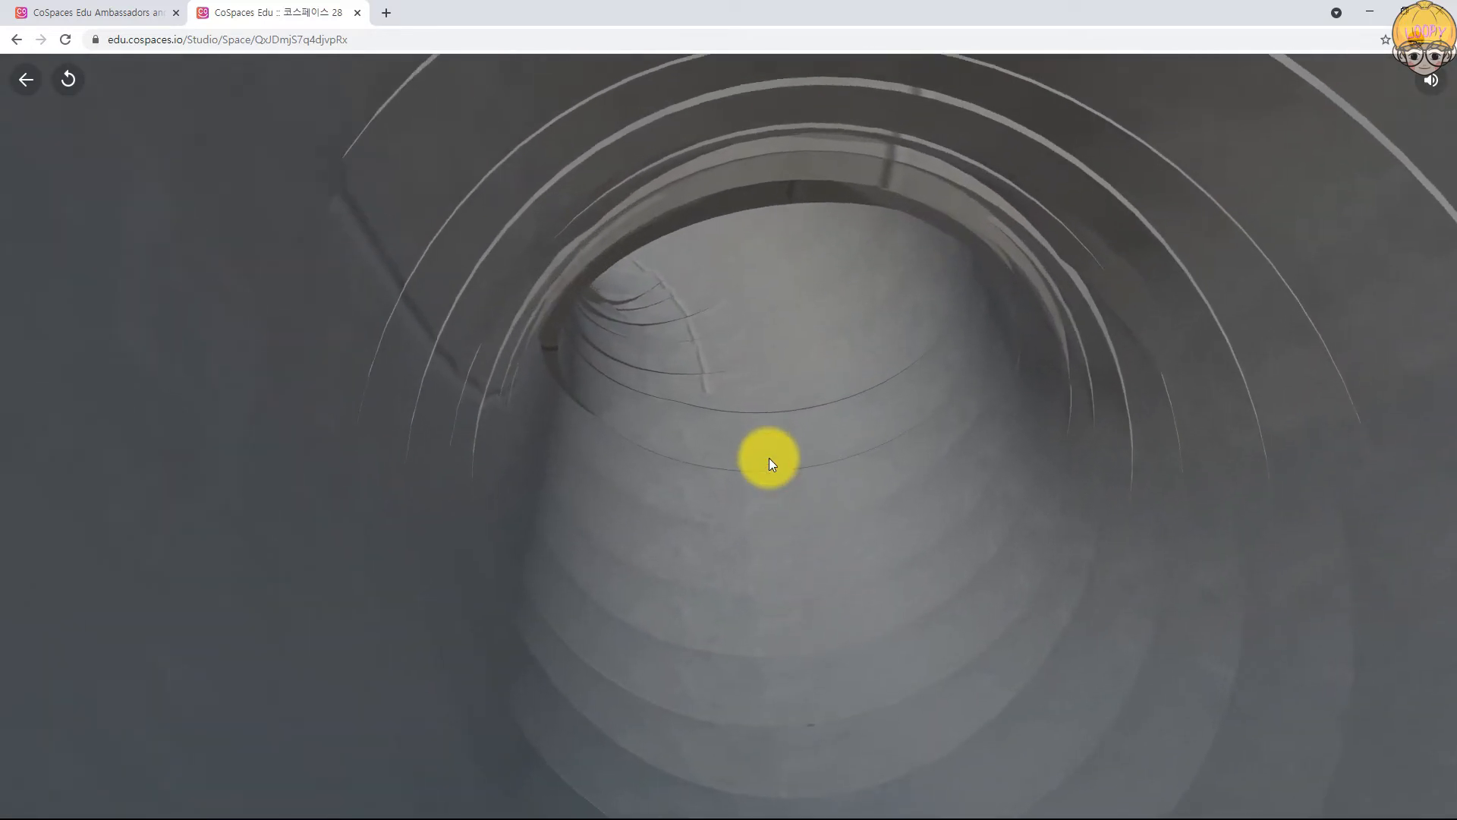
left_click(771, 453)
left_click(759, 470)
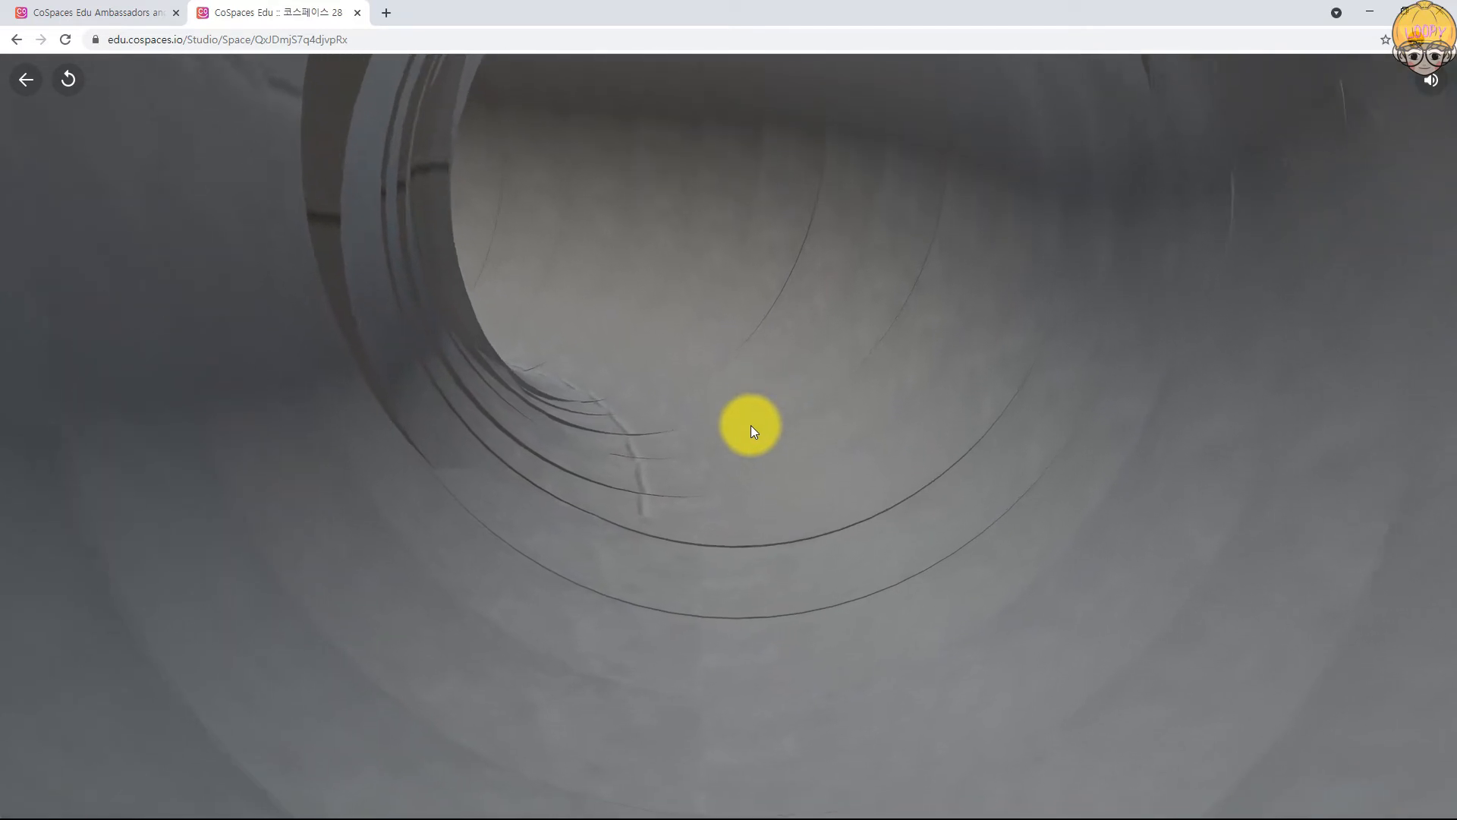
left_click(665, 415)
left_click_drag(649, 365, 513, 395)
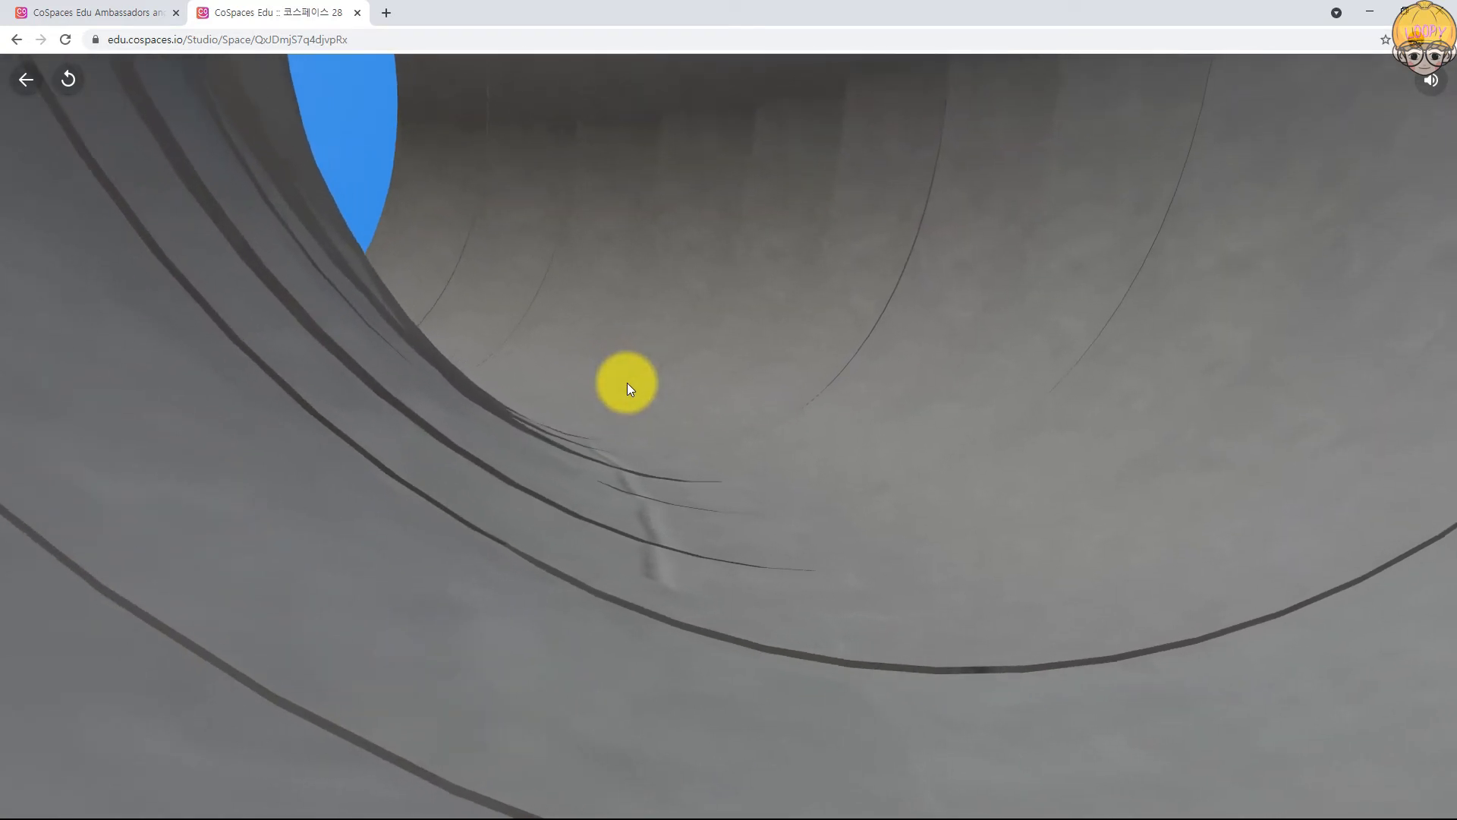
left_click_drag(627, 383, 595, 449)
left_click(36, 94)
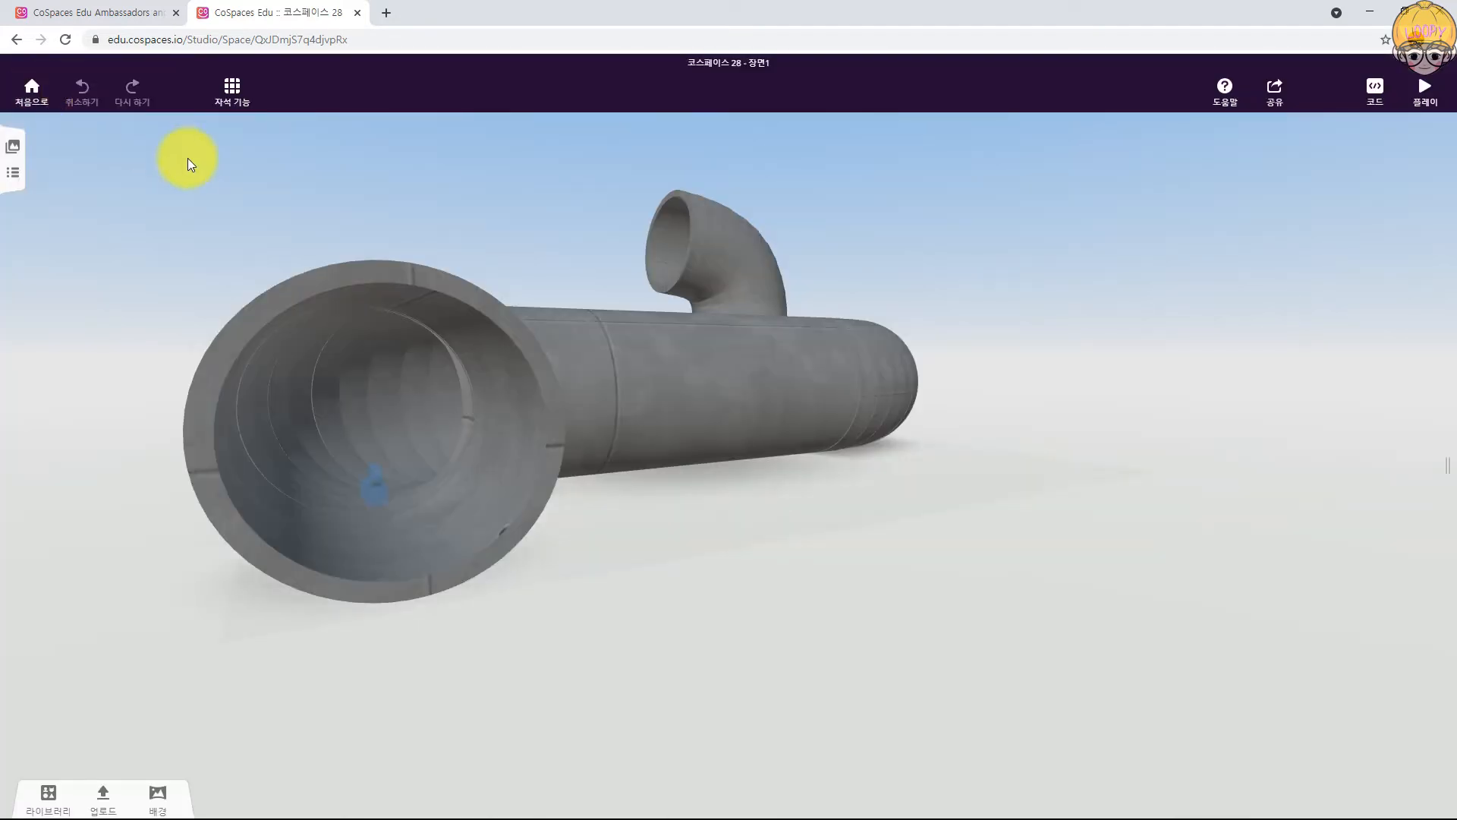
Step: Readjust the top elbow's height and sideways alignment over the upturned elbow
left_click_drag(781, 537, 1022, 676)
scroll(645, 402, "up", 3)
scroll(644, 404, "up", 1)
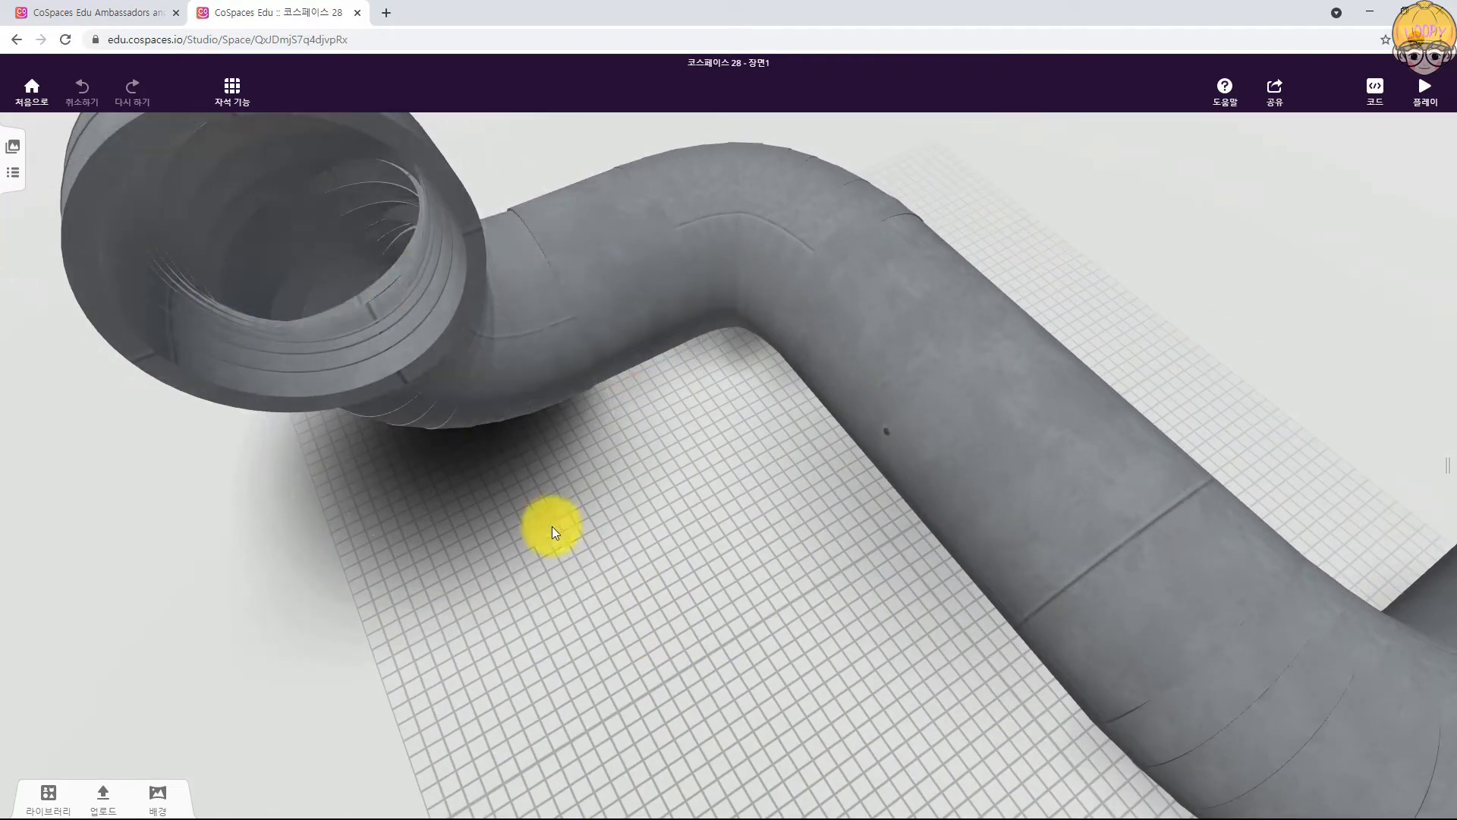
left_click_drag(425, 280, 640, 547)
left_click(590, 300)
left_click_drag(547, 139, 555, 81)
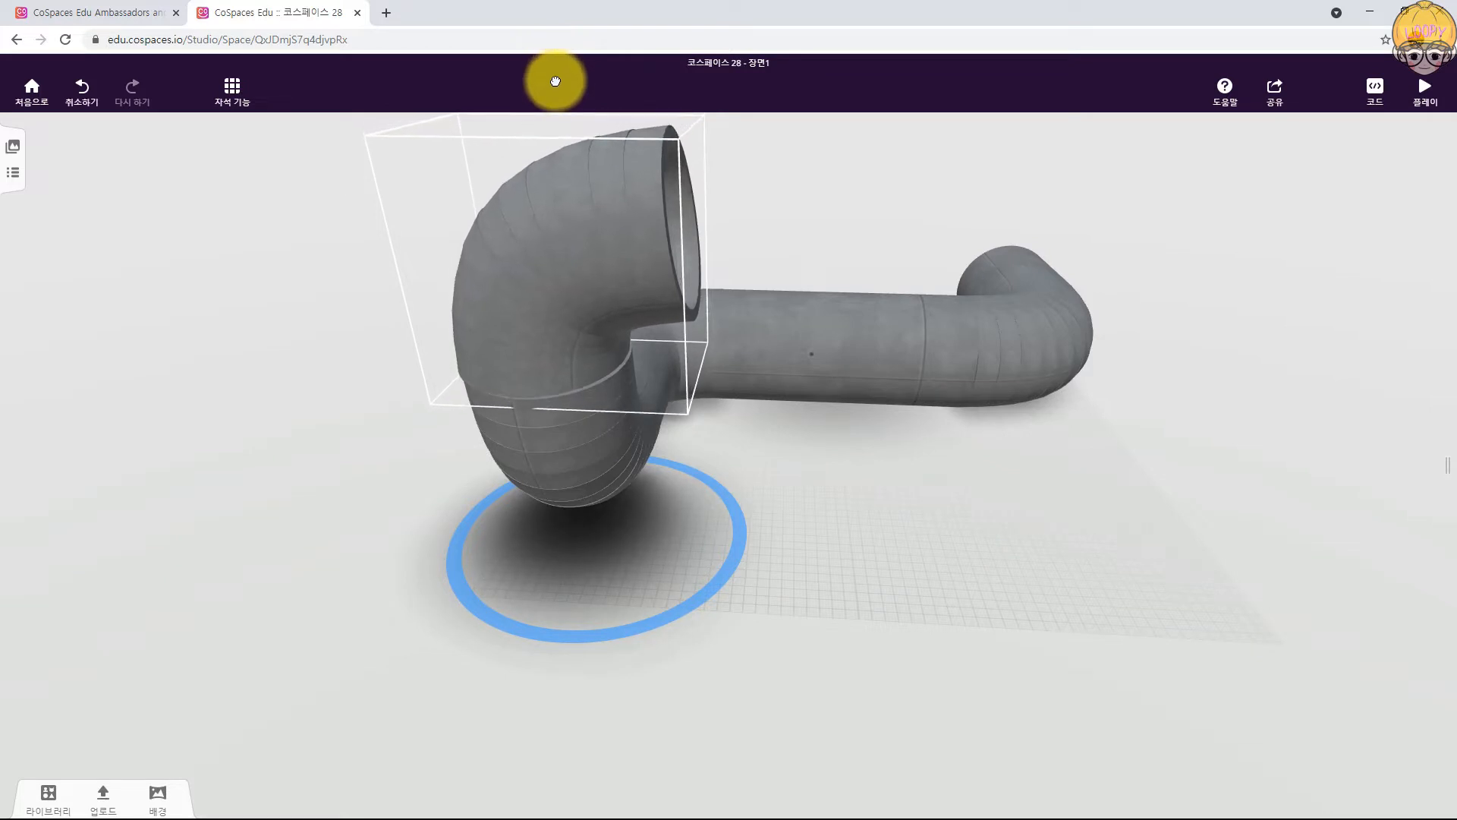
left_click(577, 86)
left_click_drag(522, 260, 534, 259)
Step: Duplicate the long straight tube and place the copy in front of the existing pipe
left_click_drag(939, 529, 676, 576)
left_click(813, 394)
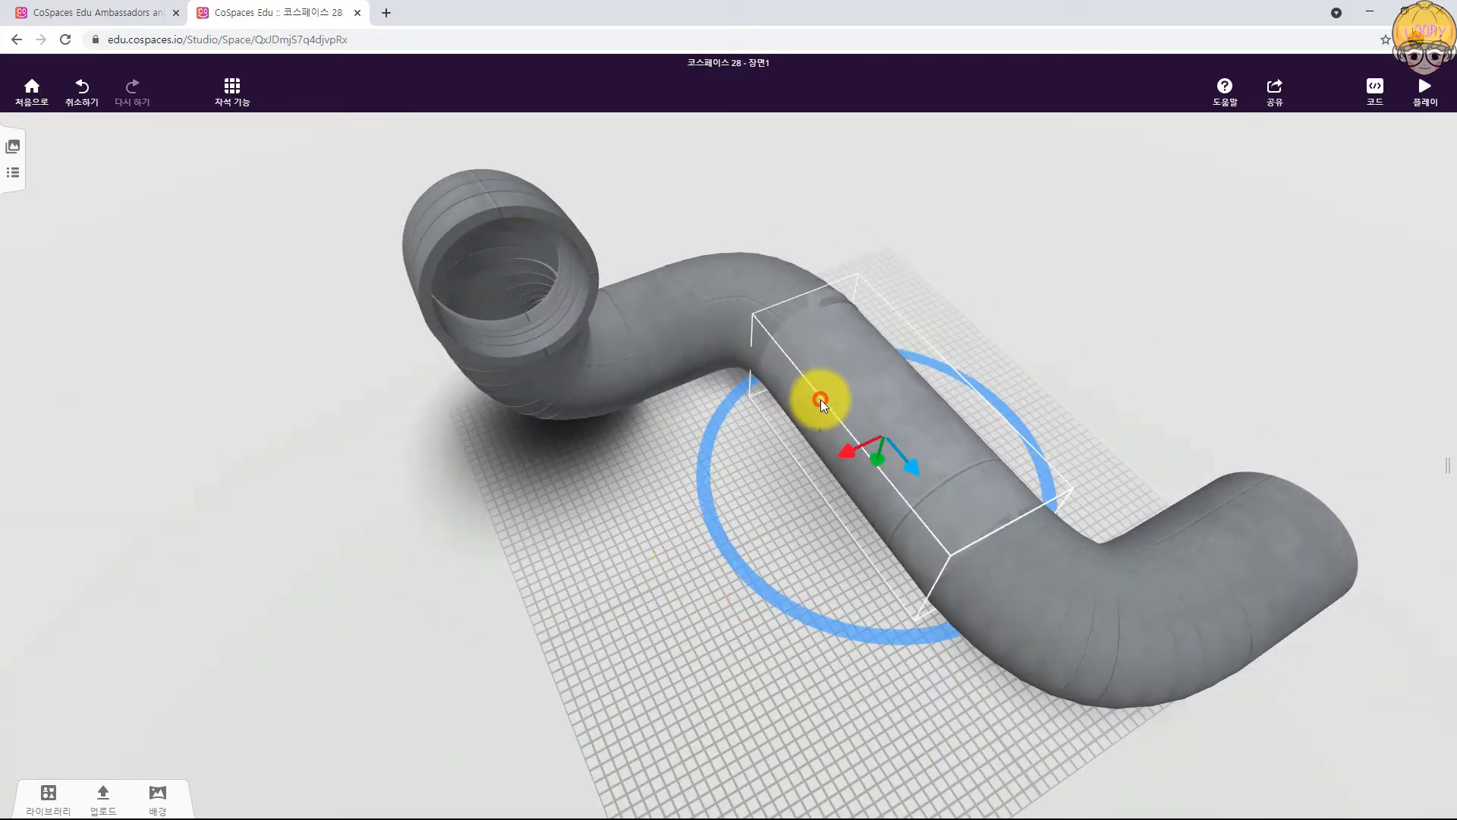
left_click_drag(844, 452, 588, 575)
left_click_drag(502, 593, 883, 498)
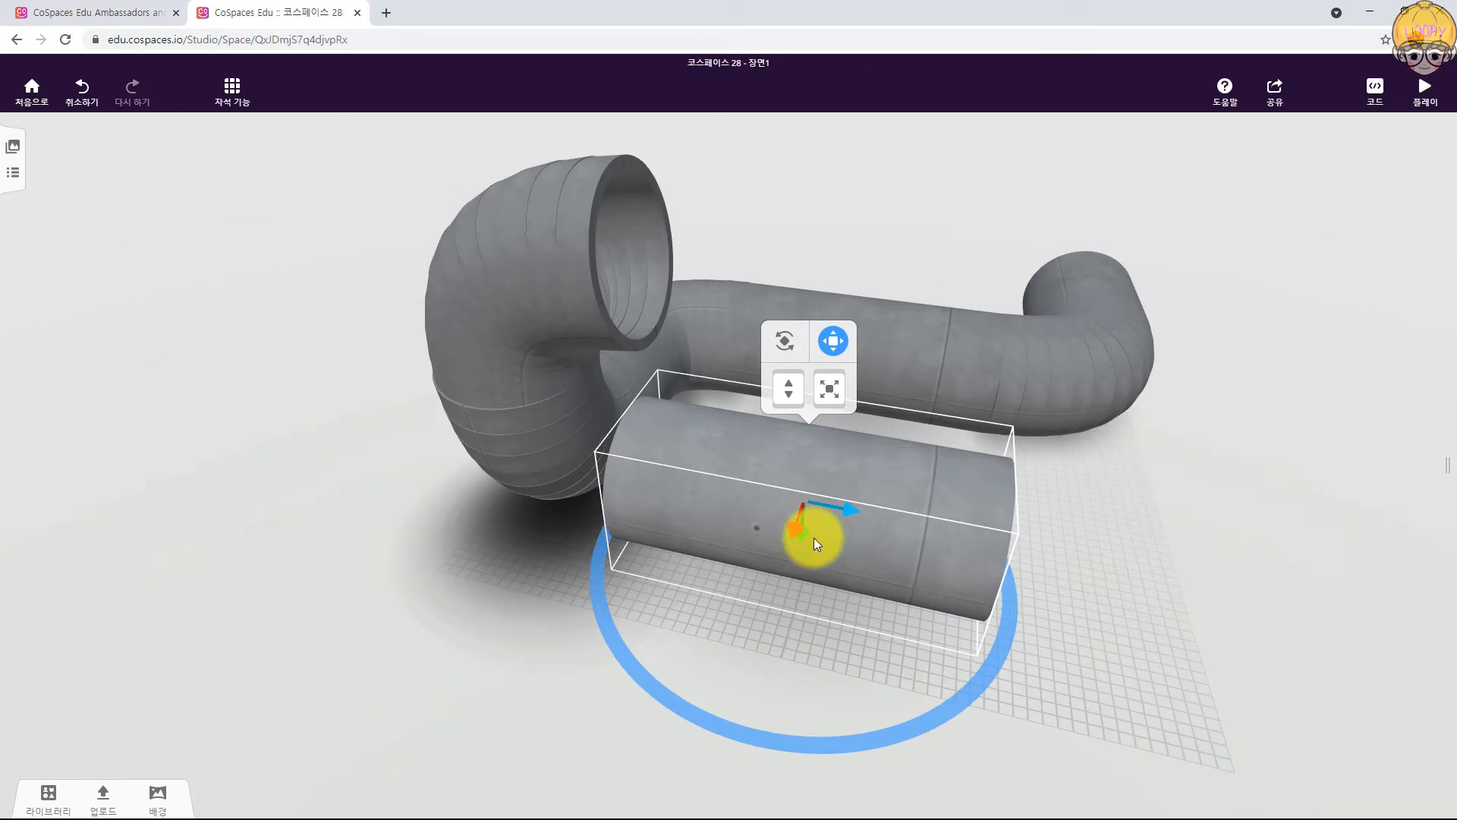
Step: Raise the straight tube copy and join it to the open end of the top elbow
left_click_drag(805, 536, 815, 329)
left_click_drag(1146, 521, 699, 536)
mouse_move(513, 425)
left_mouse_down()
mouse_move(472, 428)
mouse_move(531, 437)
left_mouse_up()
left_click_drag(195, 595, 571, 631)
left_click_drag(686, 648, 927, 303)
left_click_drag(1022, 544, 940, 641)
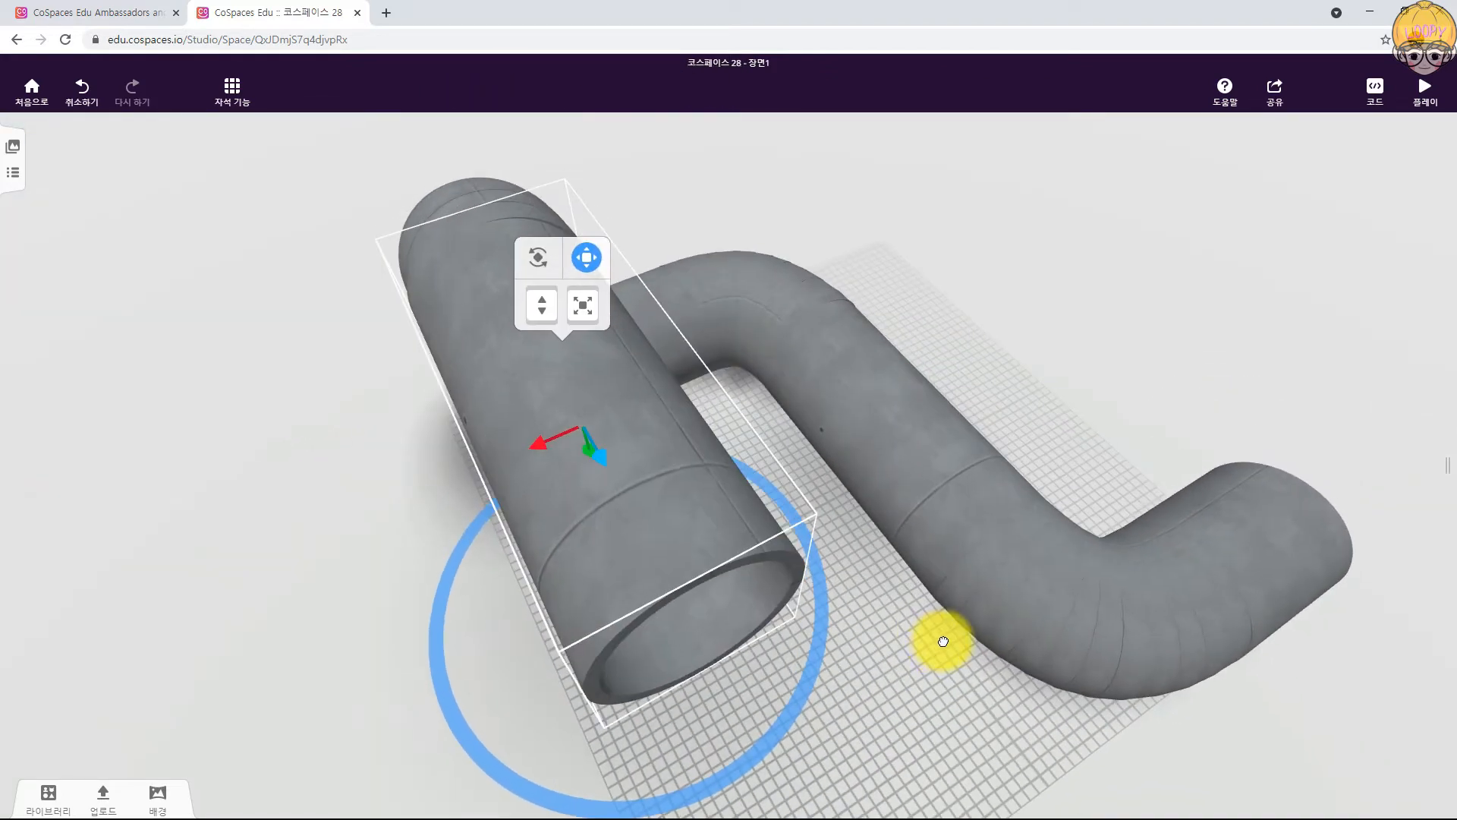
Step: Duplicate the ground-level elbow at the long tube's end and join the copy to the raised tube's free end
left_click(1026, 601)
left_click_drag(1118, 589, 873, 758, "alt")
left_click_drag(1058, 684, 1132, 615)
left_click_drag(1104, 475, 1190, 161)
left_click_drag(863, 575, 732, 626)
left_click_drag(1026, 426, 977, 448)
left_click_drag(681, 599, 491, 579)
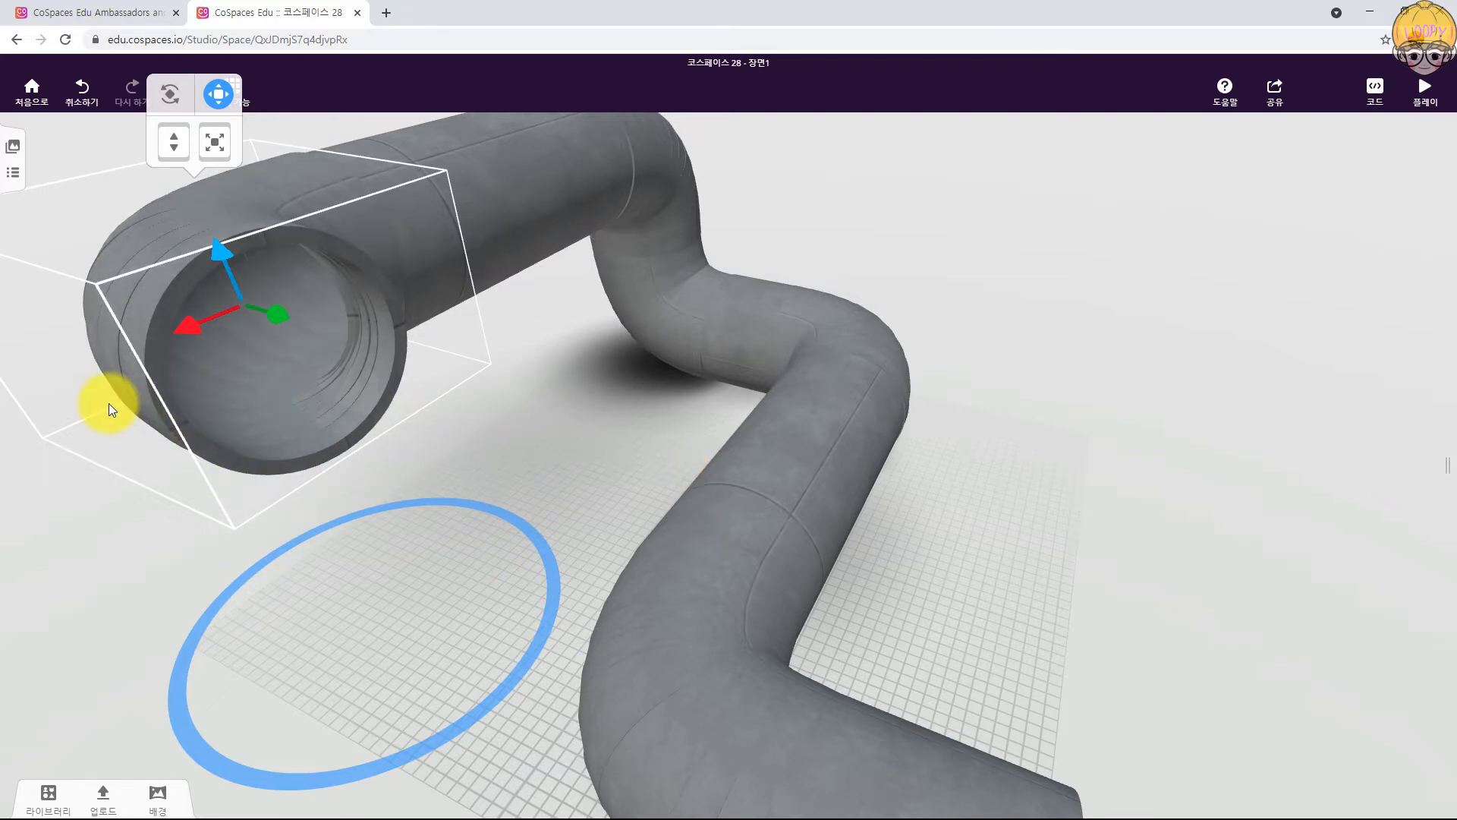
left_click_drag(563, 404, 618, 390)
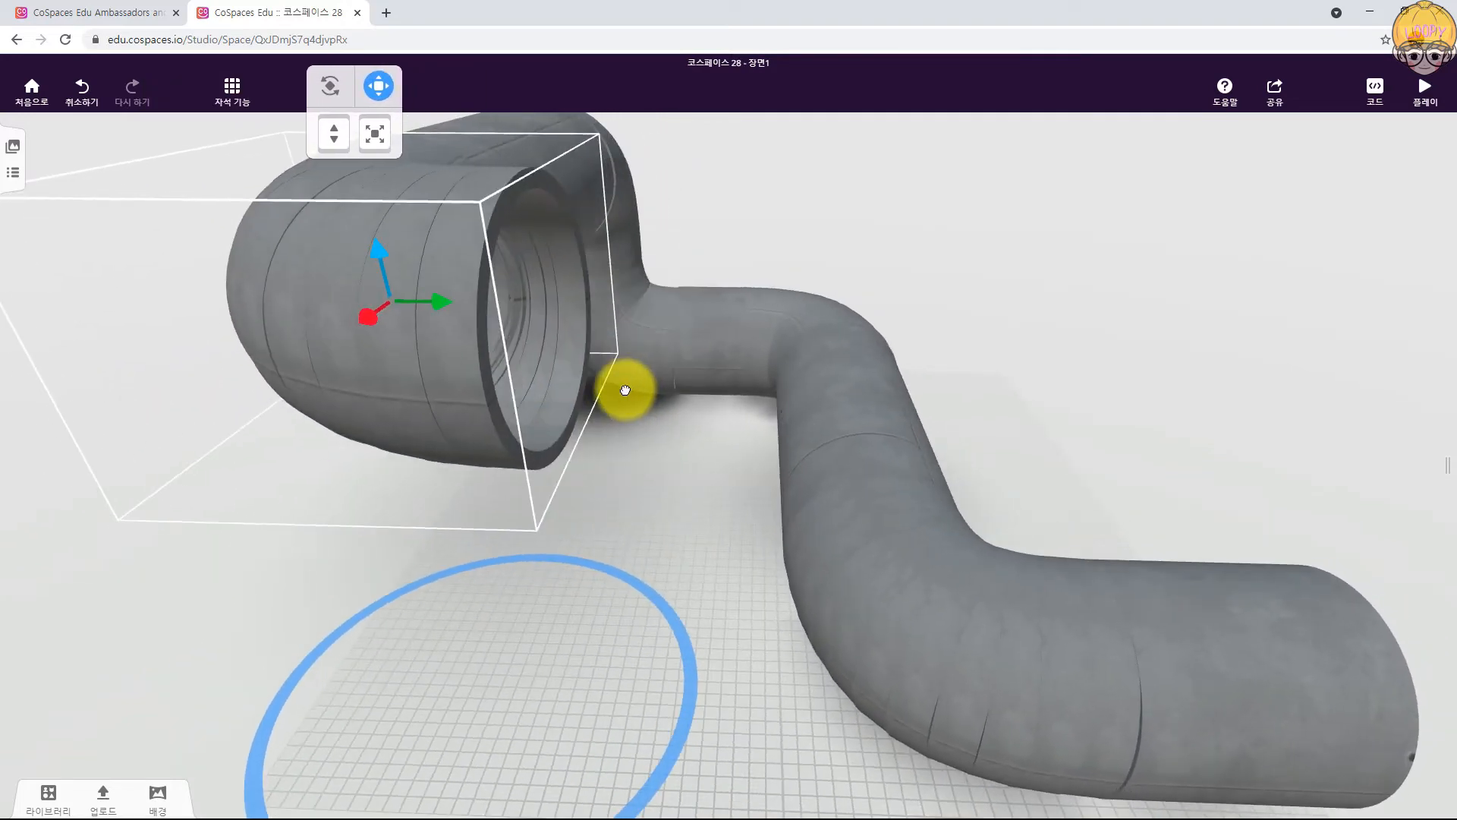
left_click_drag(774, 202, 566, 255)
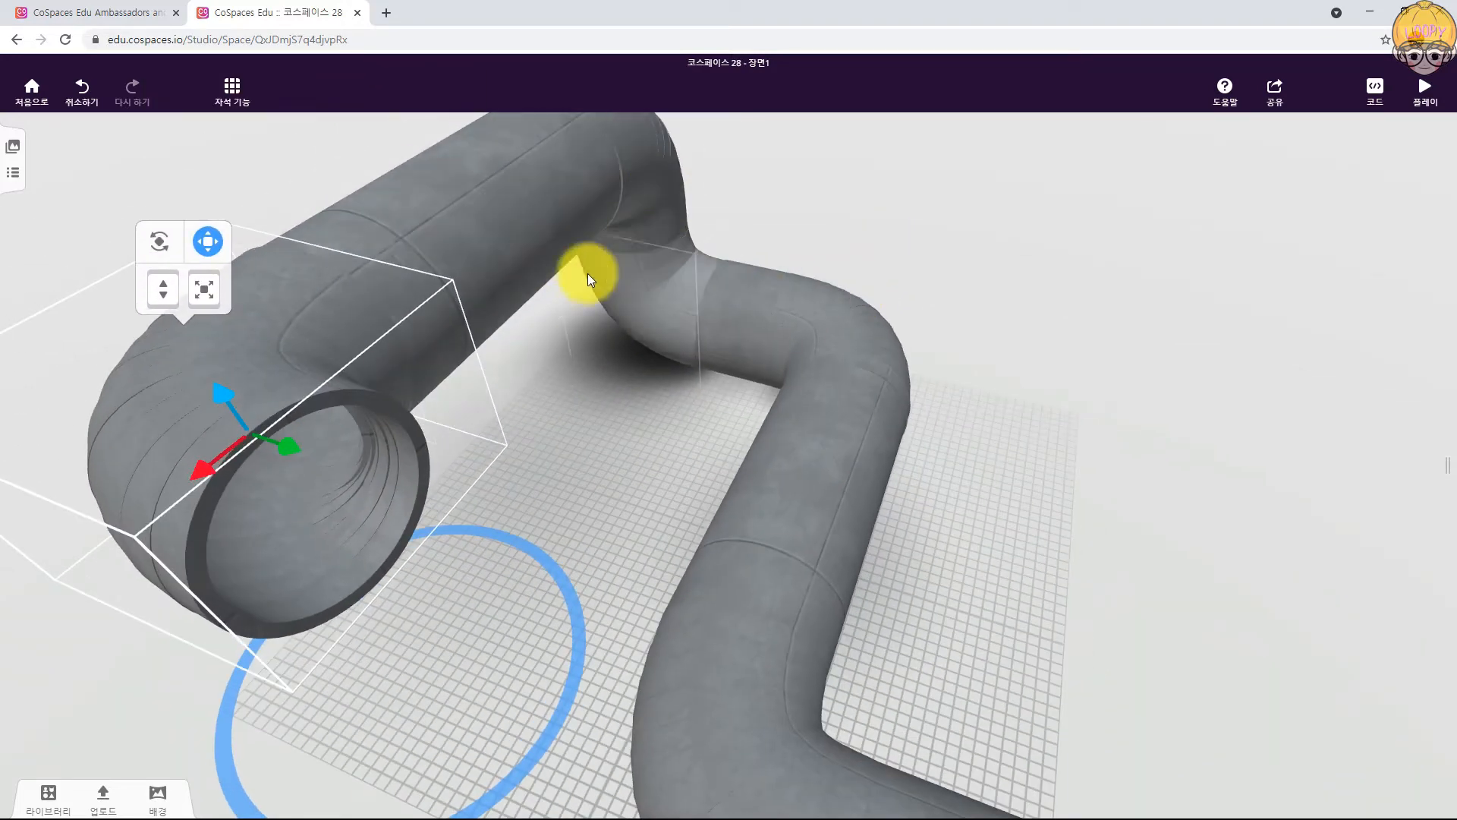
left_click_drag(622, 479, 680, 446)
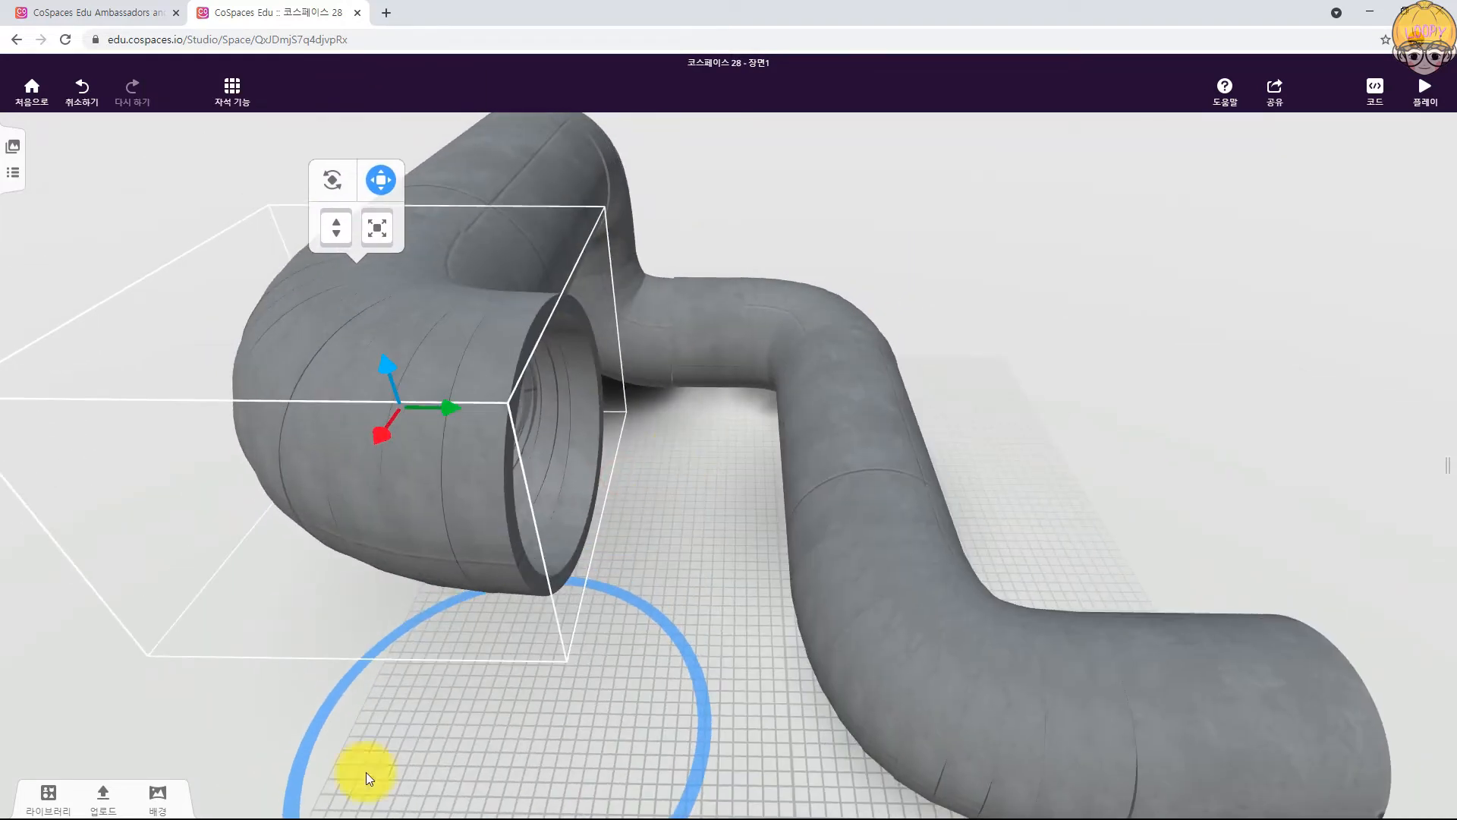
Step: Add a cuboid on the grid beside the raised tunnel opening and enlarge it
left_click(27, 795)
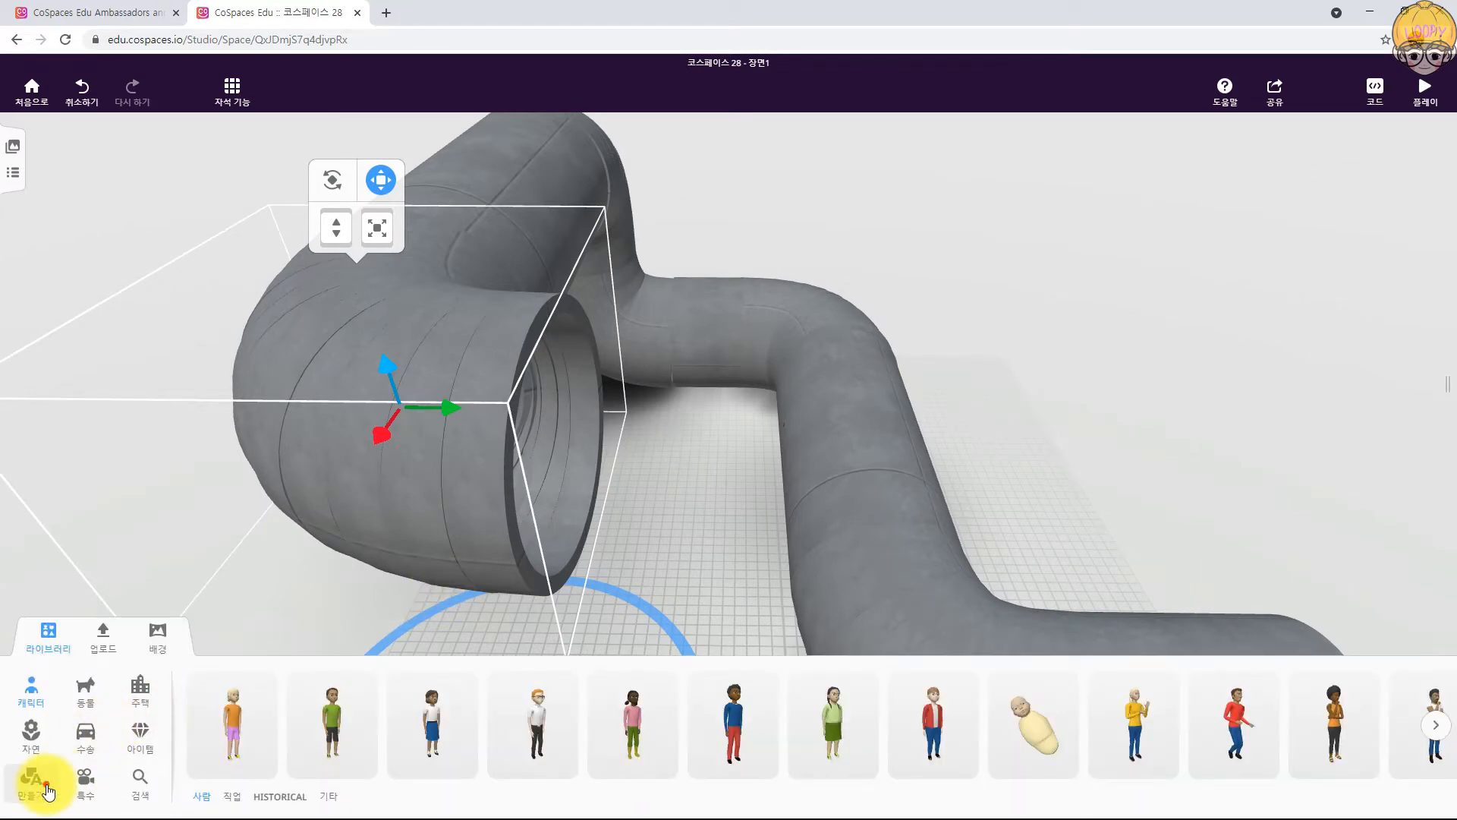
left_click(45, 789)
left_click_drag(953, 697, 677, 565)
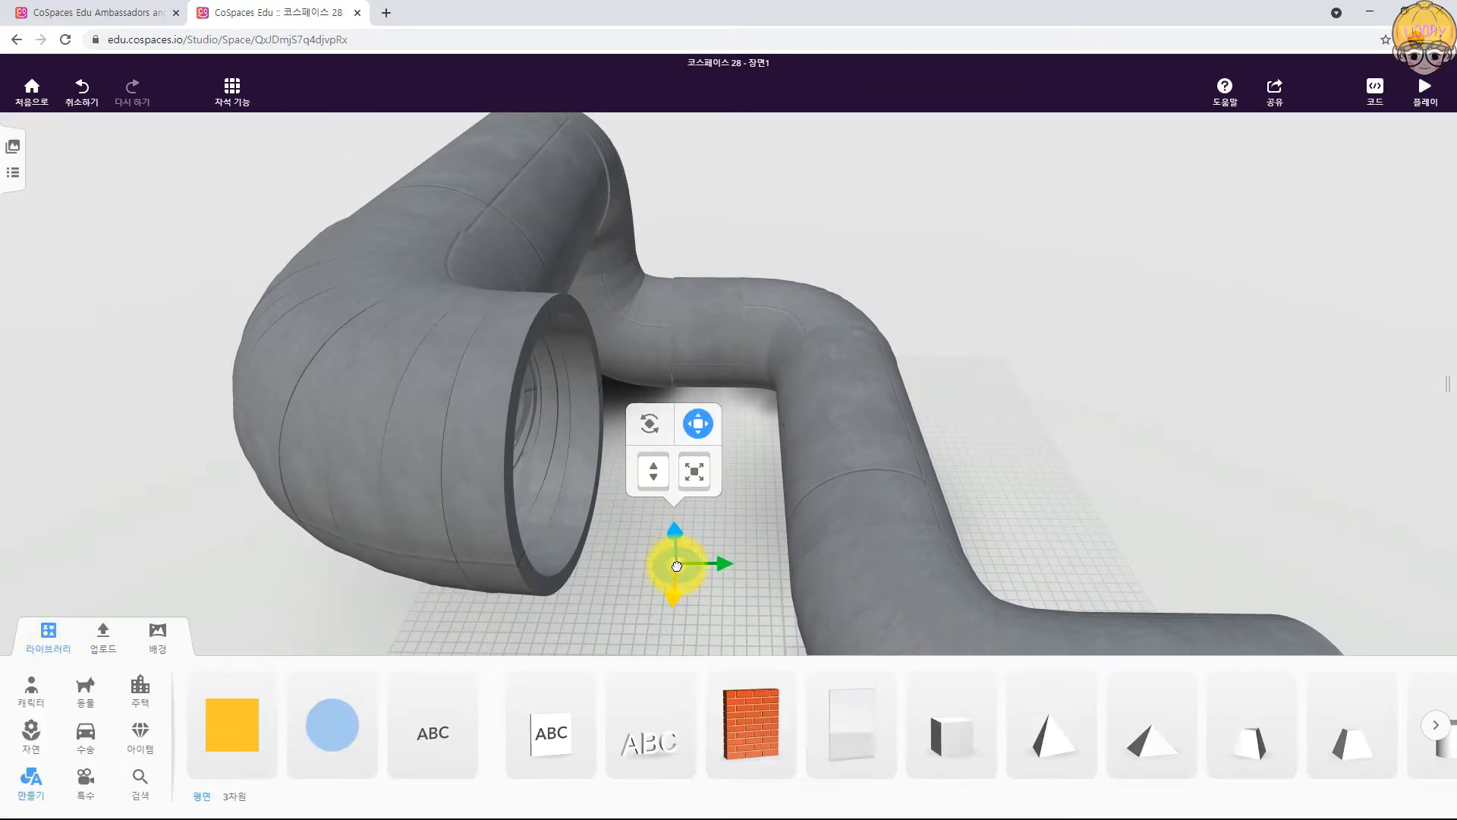
left_click(58, 652)
left_click_drag(686, 473, 723, 358)
Step: Stretch the cuboid into a wide, thin slab and position it at the height of the raised tunnel opening
left_click(694, 359)
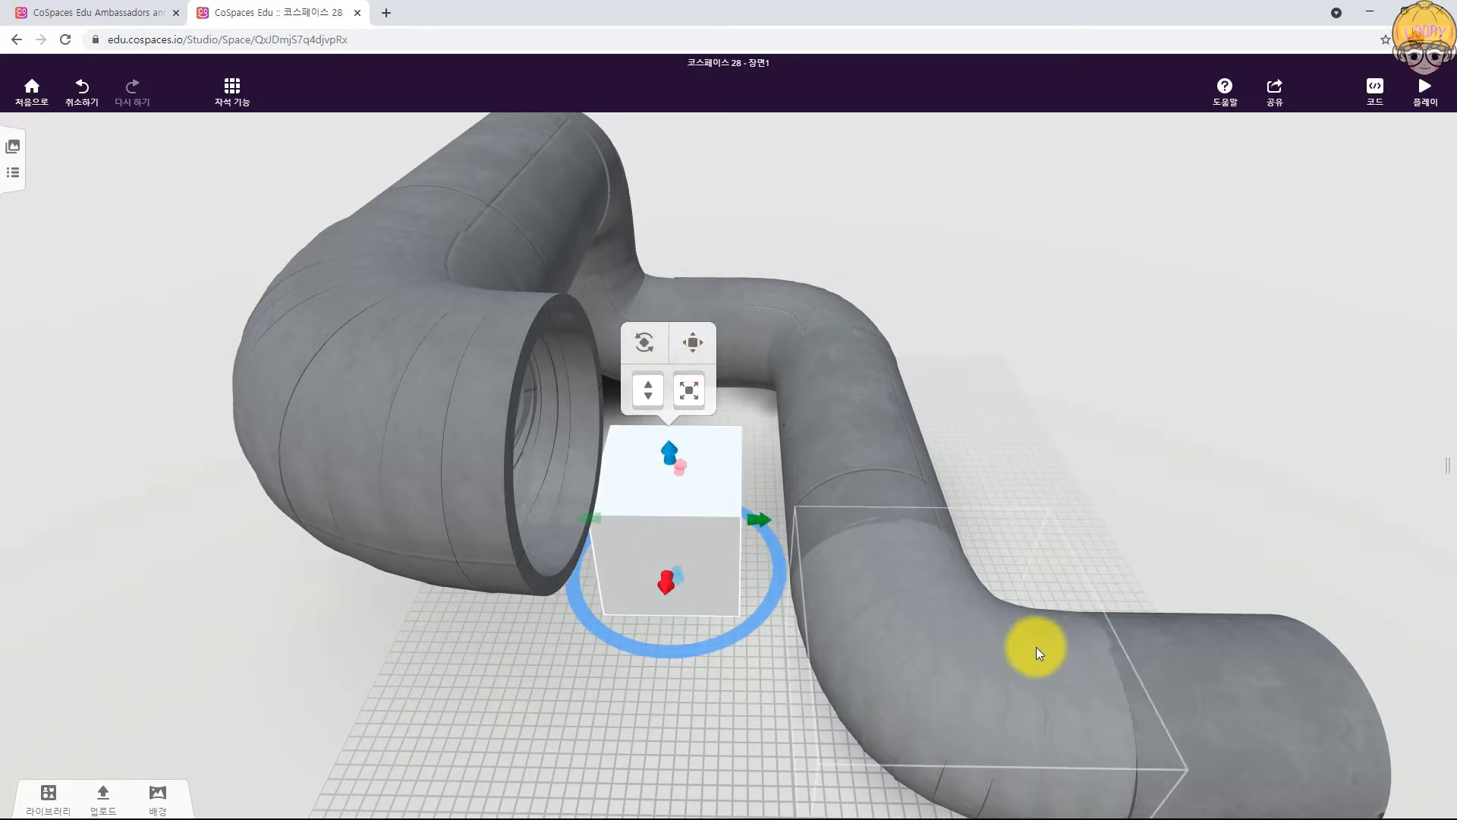
left_click_drag(671, 582, 678, 563)
left_click_drag(678, 499, 659, 343)
left_click_drag(663, 399, 621, 498)
left_click(651, 400)
left_click_drag(610, 641, 583, 753)
left_click_drag(1119, 384, 1027, 198)
left_click_drag(706, 307, 1267, 787)
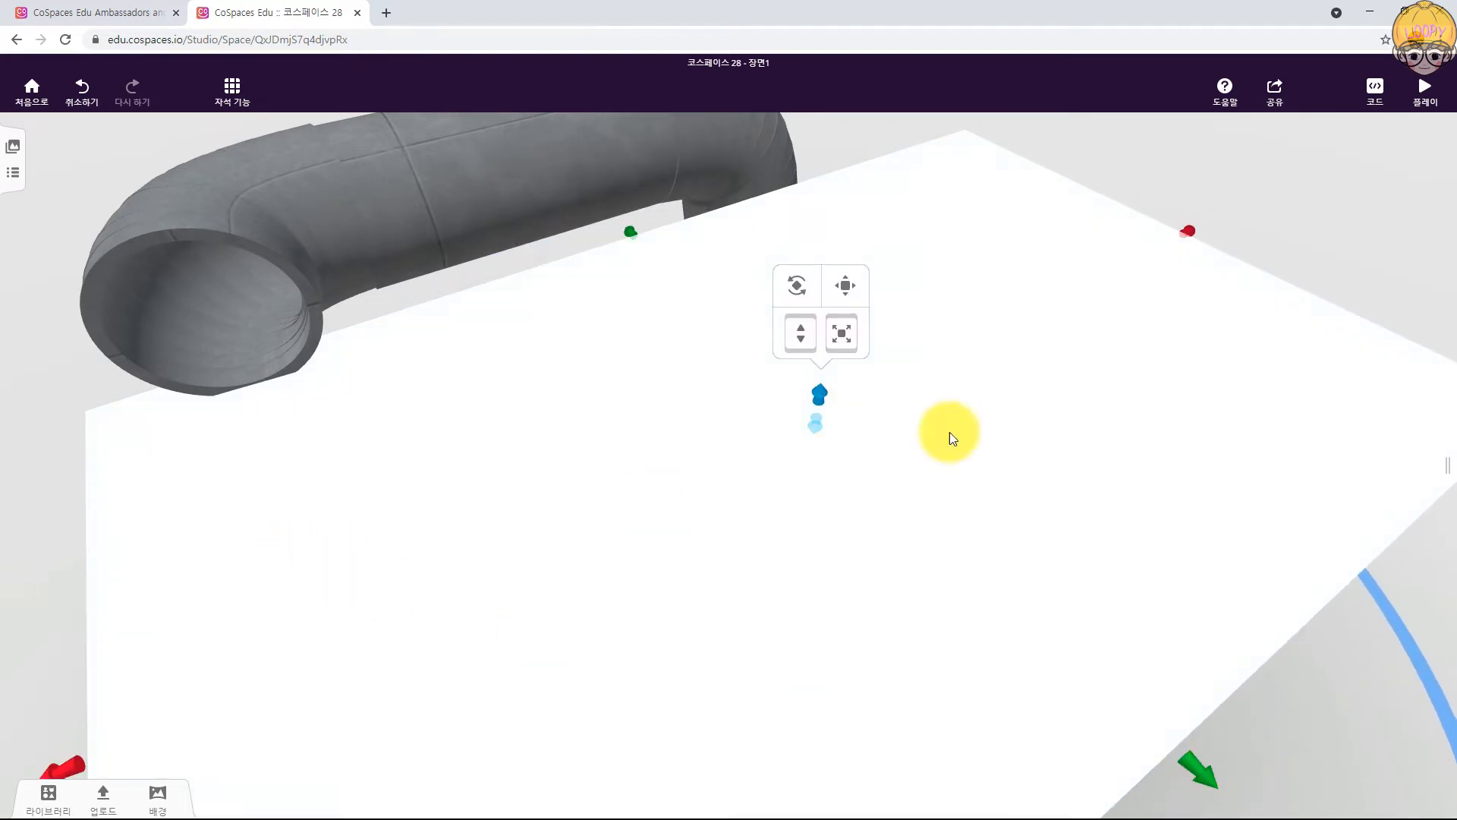
left_click_drag(21, 422, 189, 446)
left_click_drag(586, 334, 579, 326)
left_click_drag(212, 416, 205, 357)
Step: Apply the green grass material to the slab
right_click(798, 357)
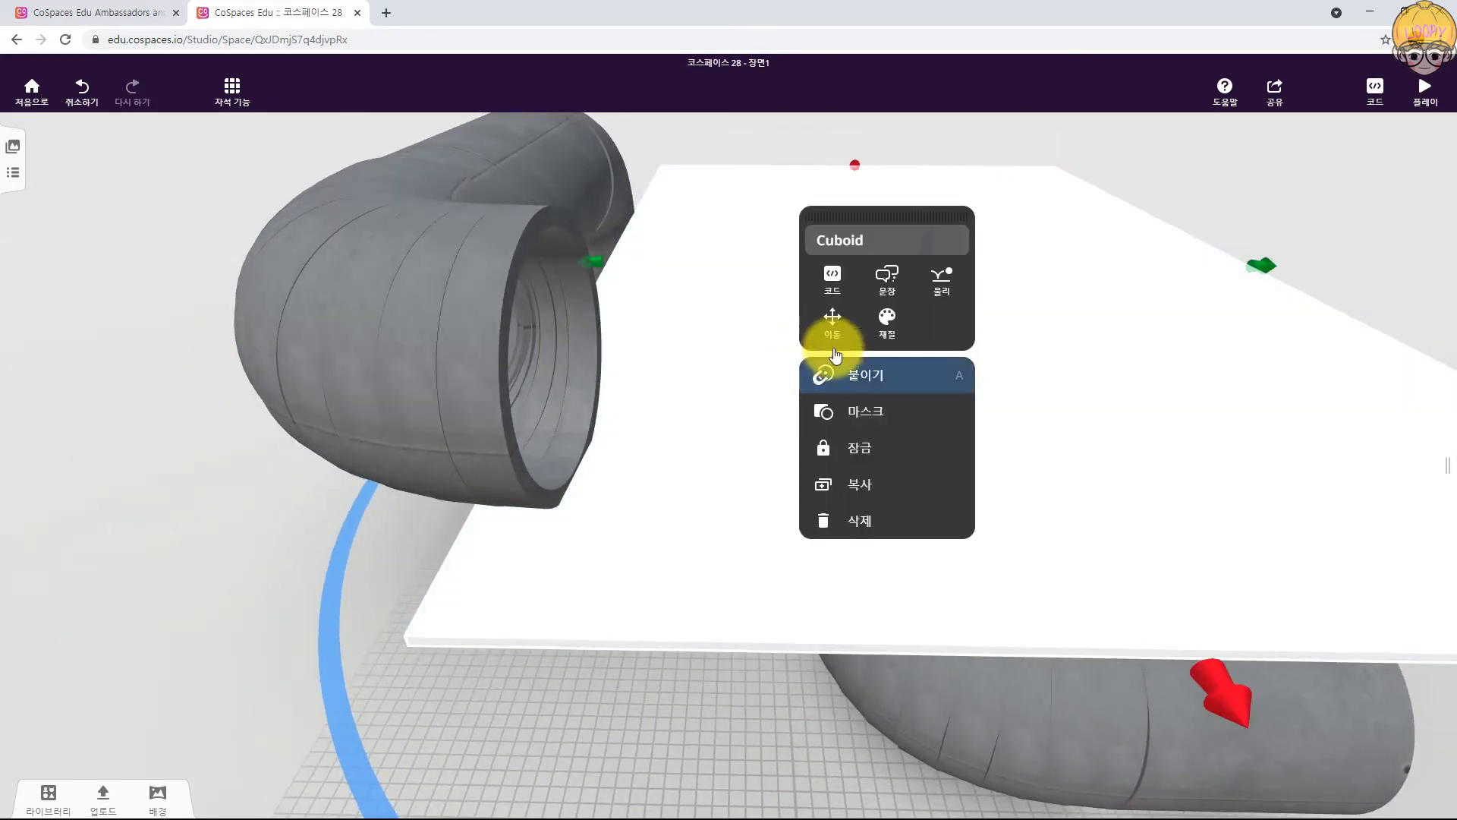
left_click(880, 322)
left_click(987, 532)
left_click(221, 603)
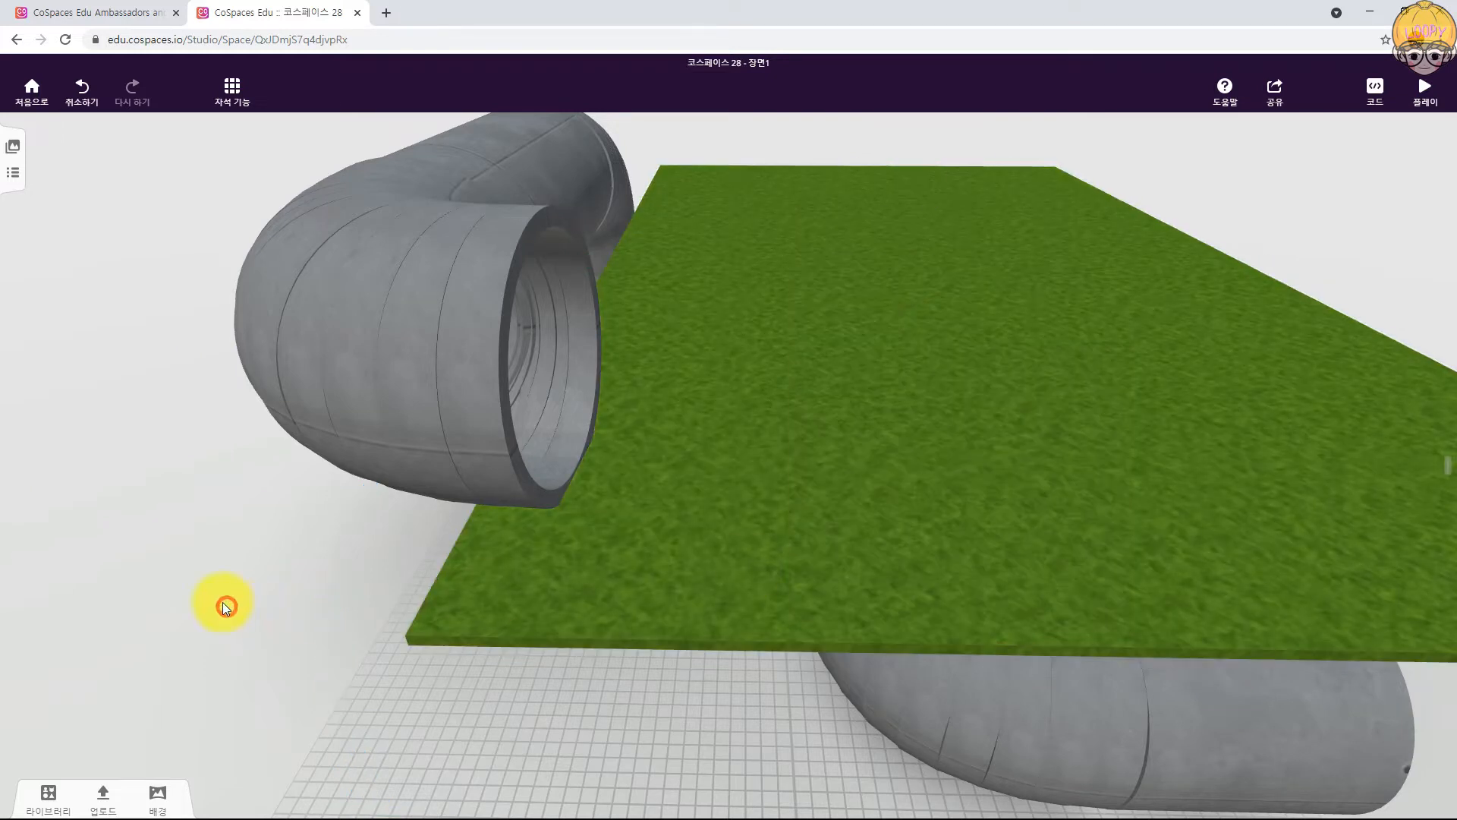
Step: Set the scene background to the green meadow with mountains
left_click_drag(221, 603, 138, 549)
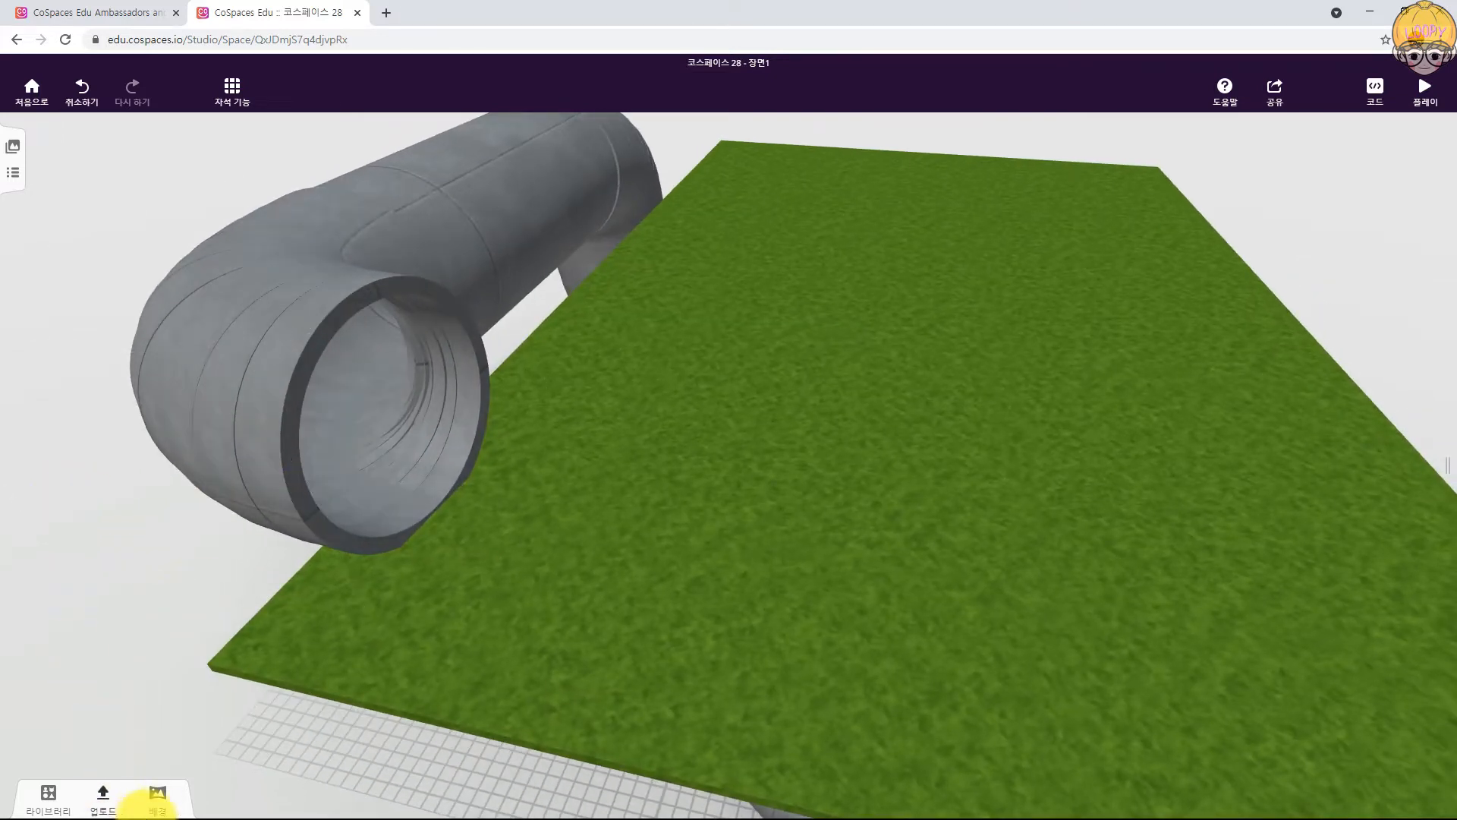
left_click(152, 793)
left_click(83, 736)
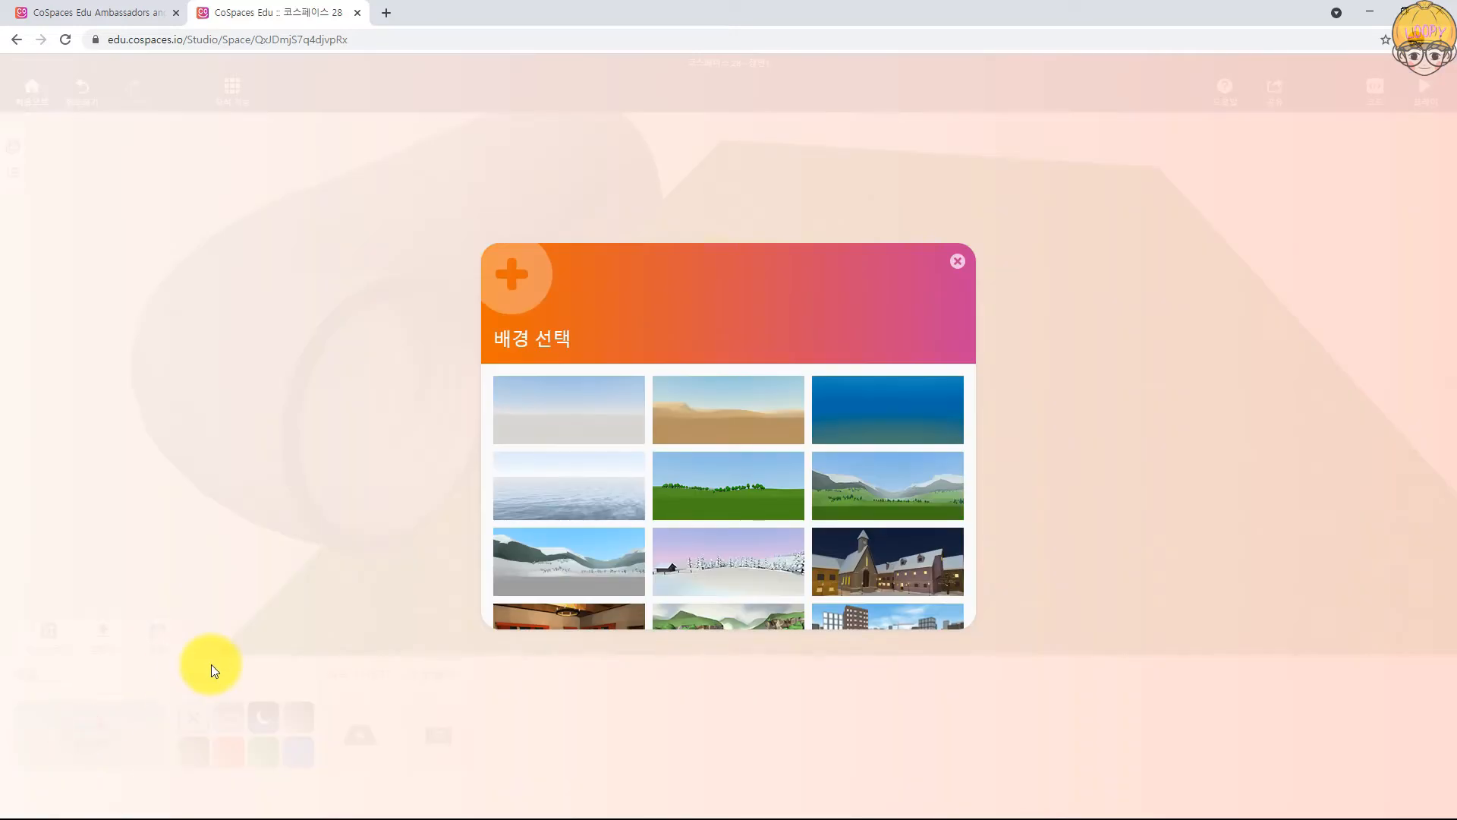
scroll(885, 448, "down", 2)
scroll(885, 448, "up", 1)
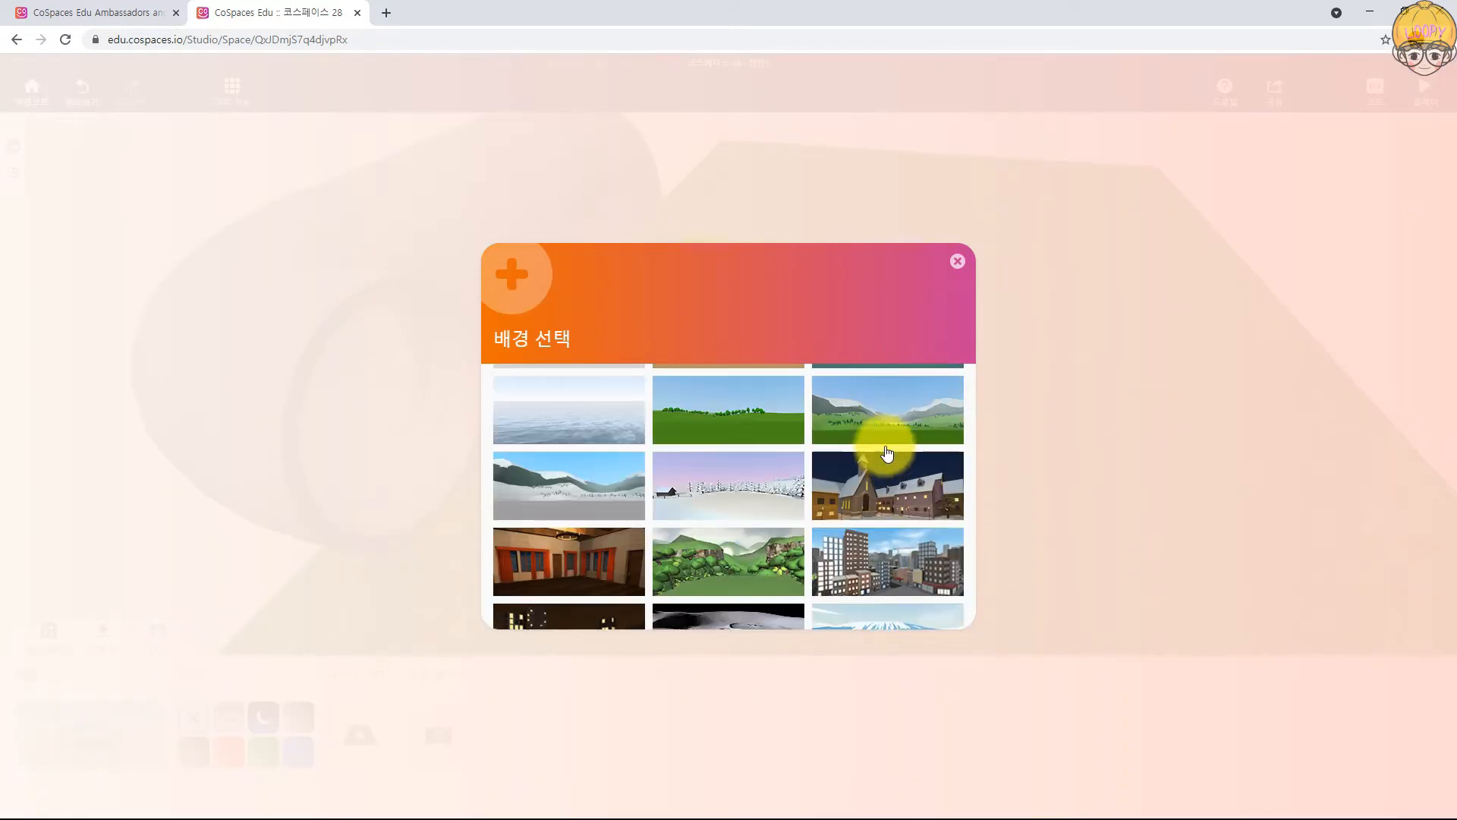
left_click(880, 432)
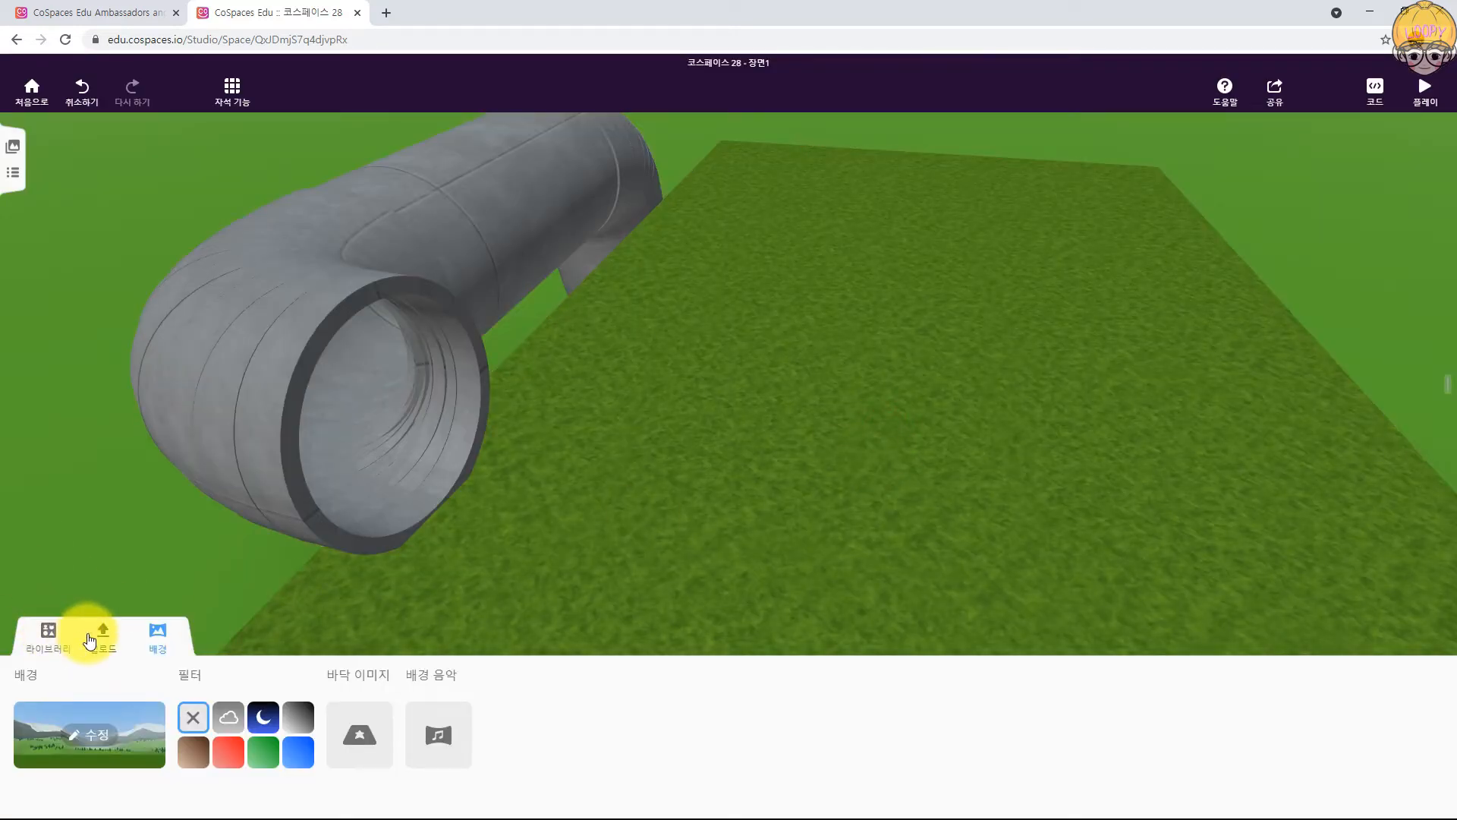
left_click(91, 640)
left_click(89, 640)
left_click_drag(71, 562, 289, 569)
Step: Try to attach the raised end elbow to the grass slab
left_click(768, 558)
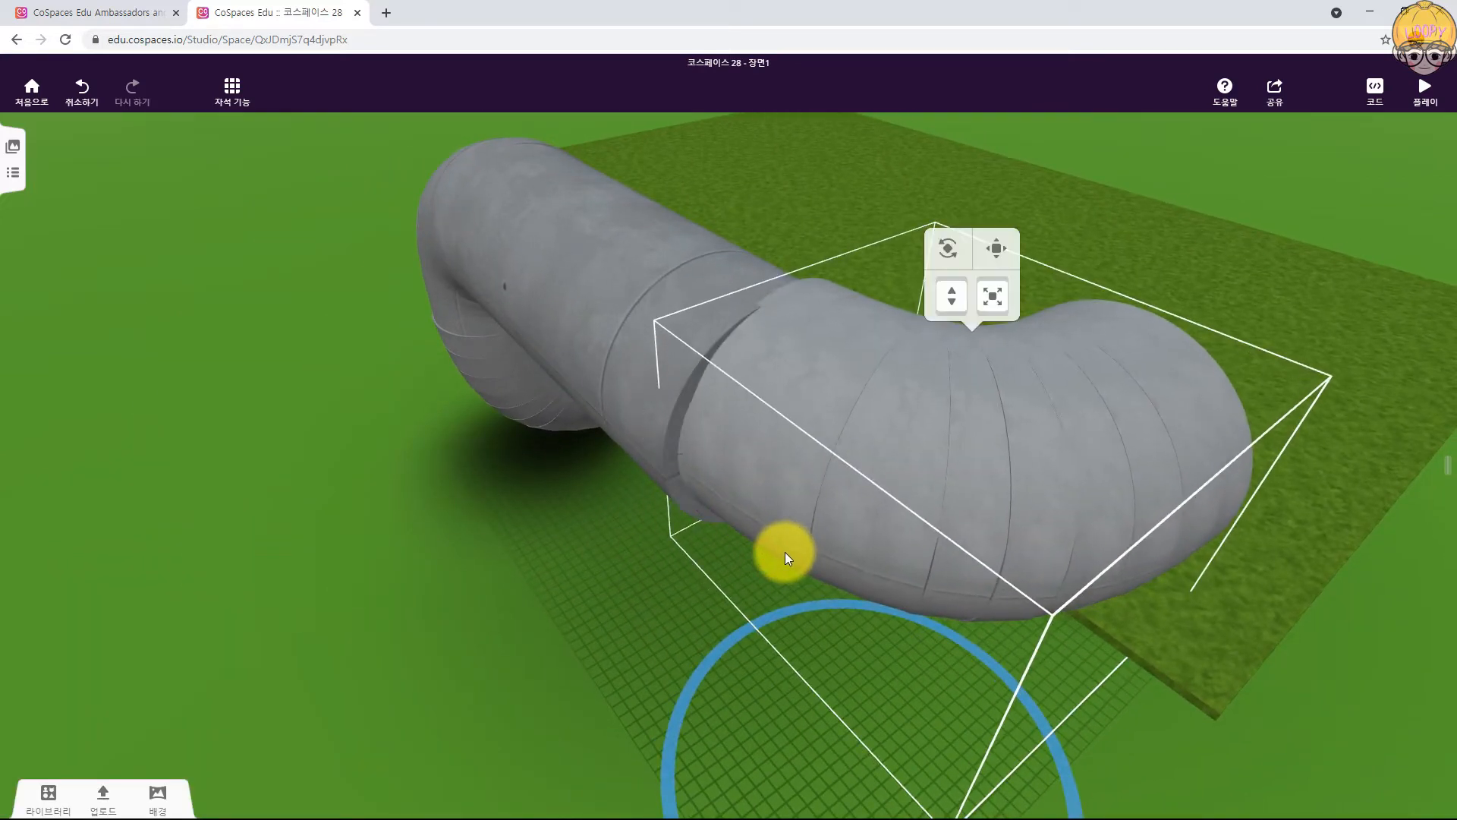
left_click_drag(1382, 589, 1041, 583)
left_click_drag(1282, 277, 1282, 316)
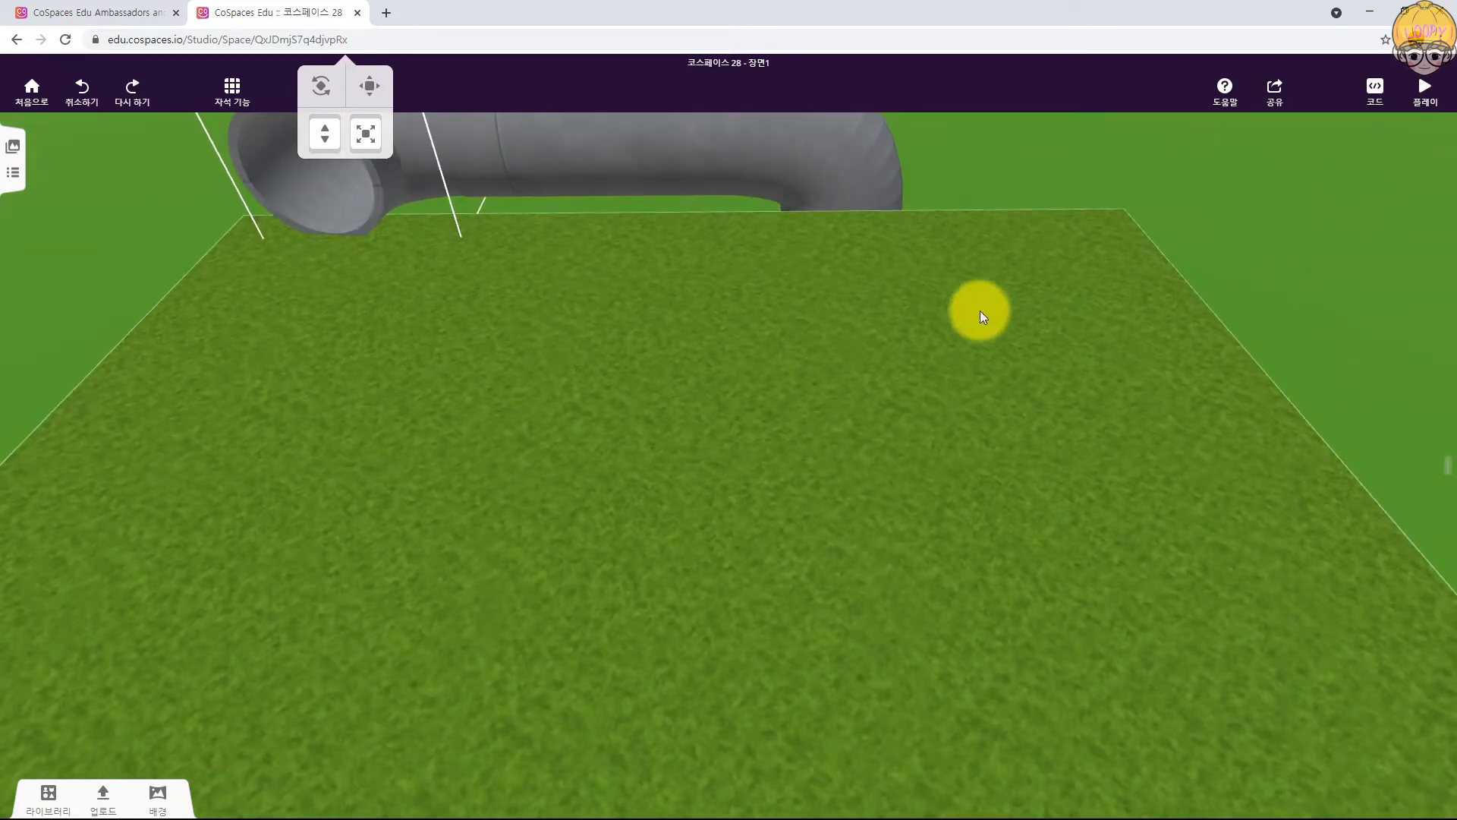
left_click_drag(820, 455, 792, 314)
key("f")
left_click_drag(909, 277, 1143, 336)
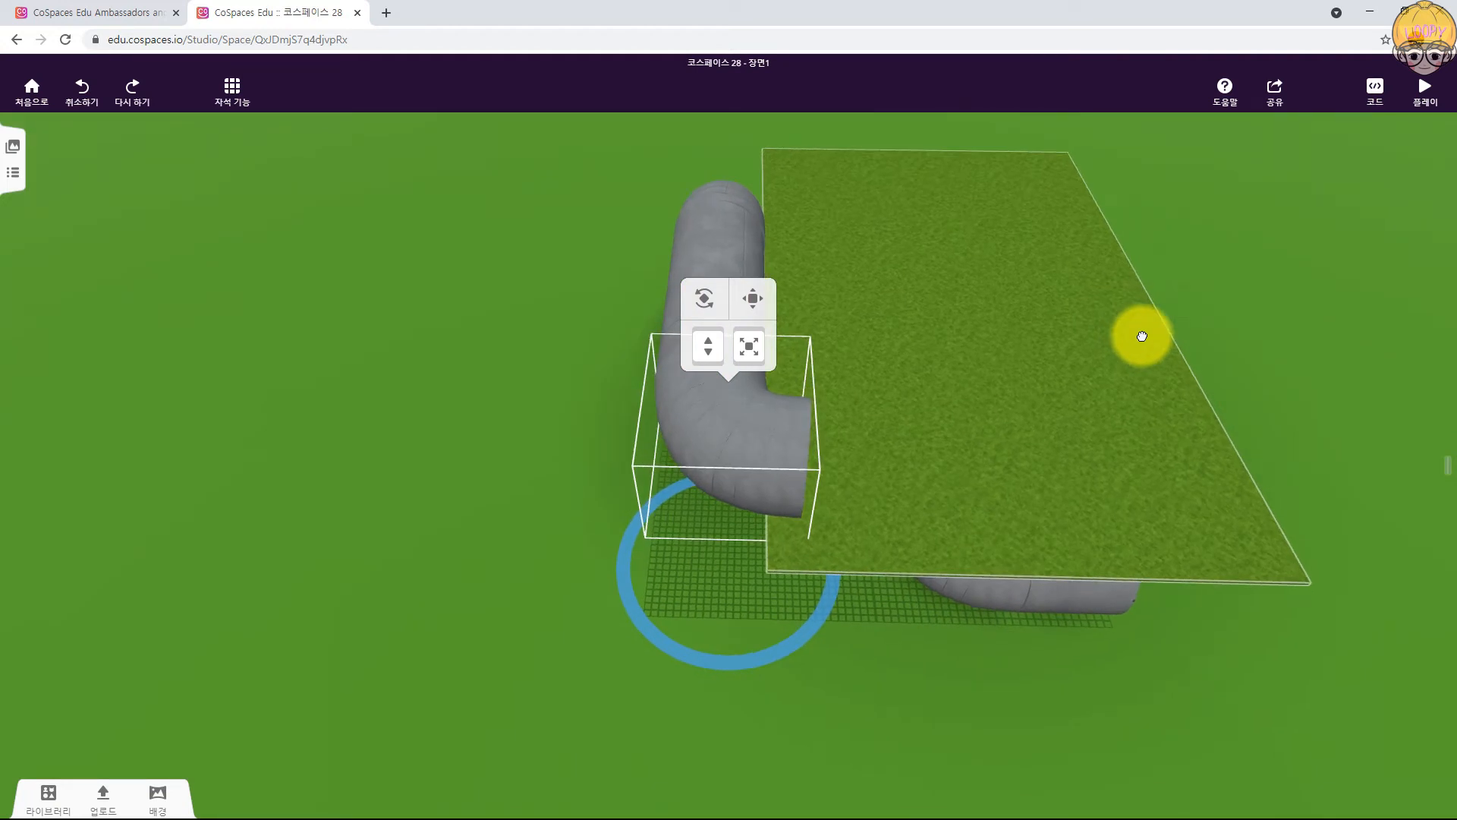
key("a")
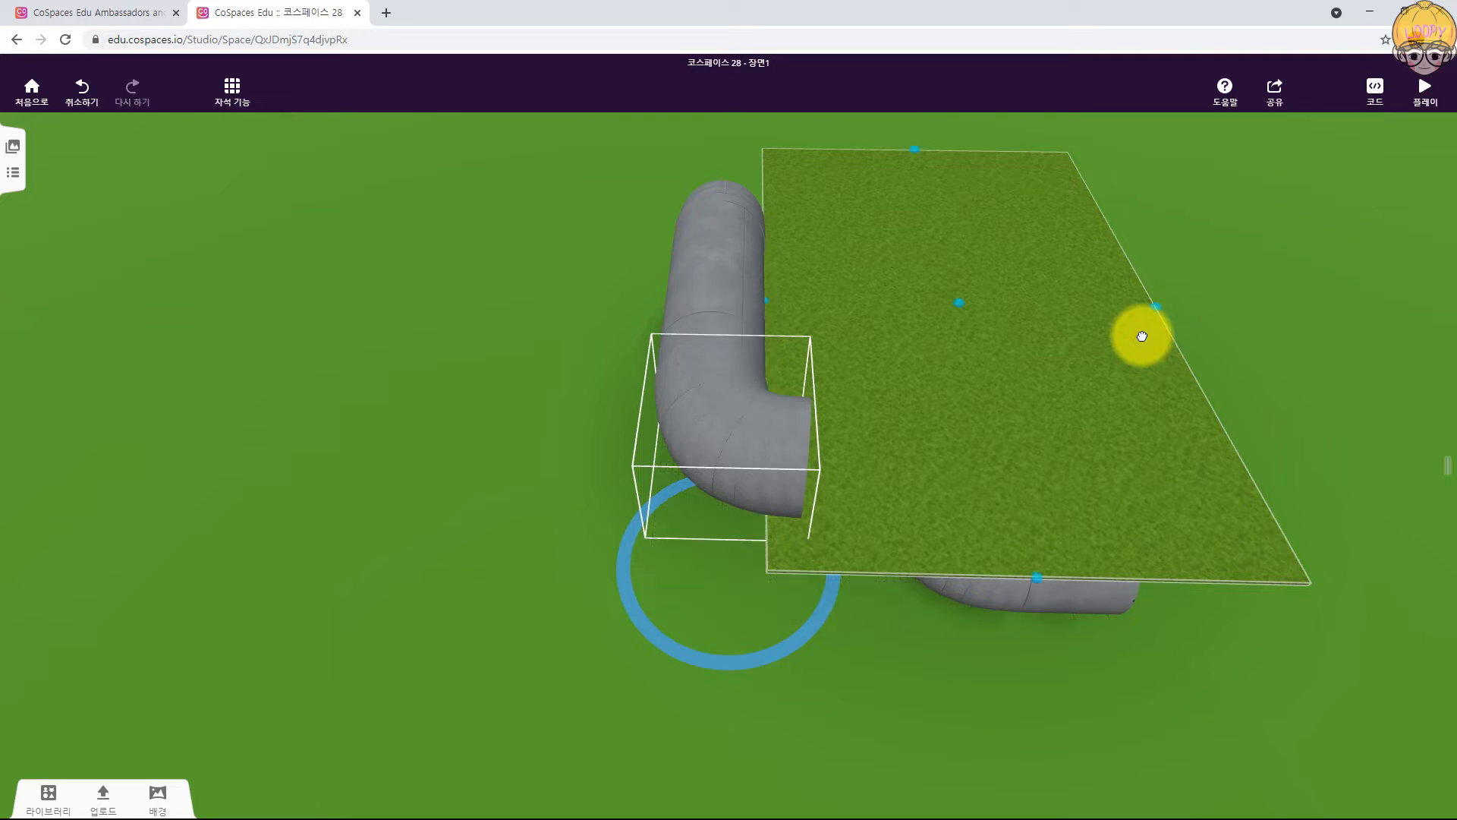
left_click_drag(1142, 336, 1142, 336)
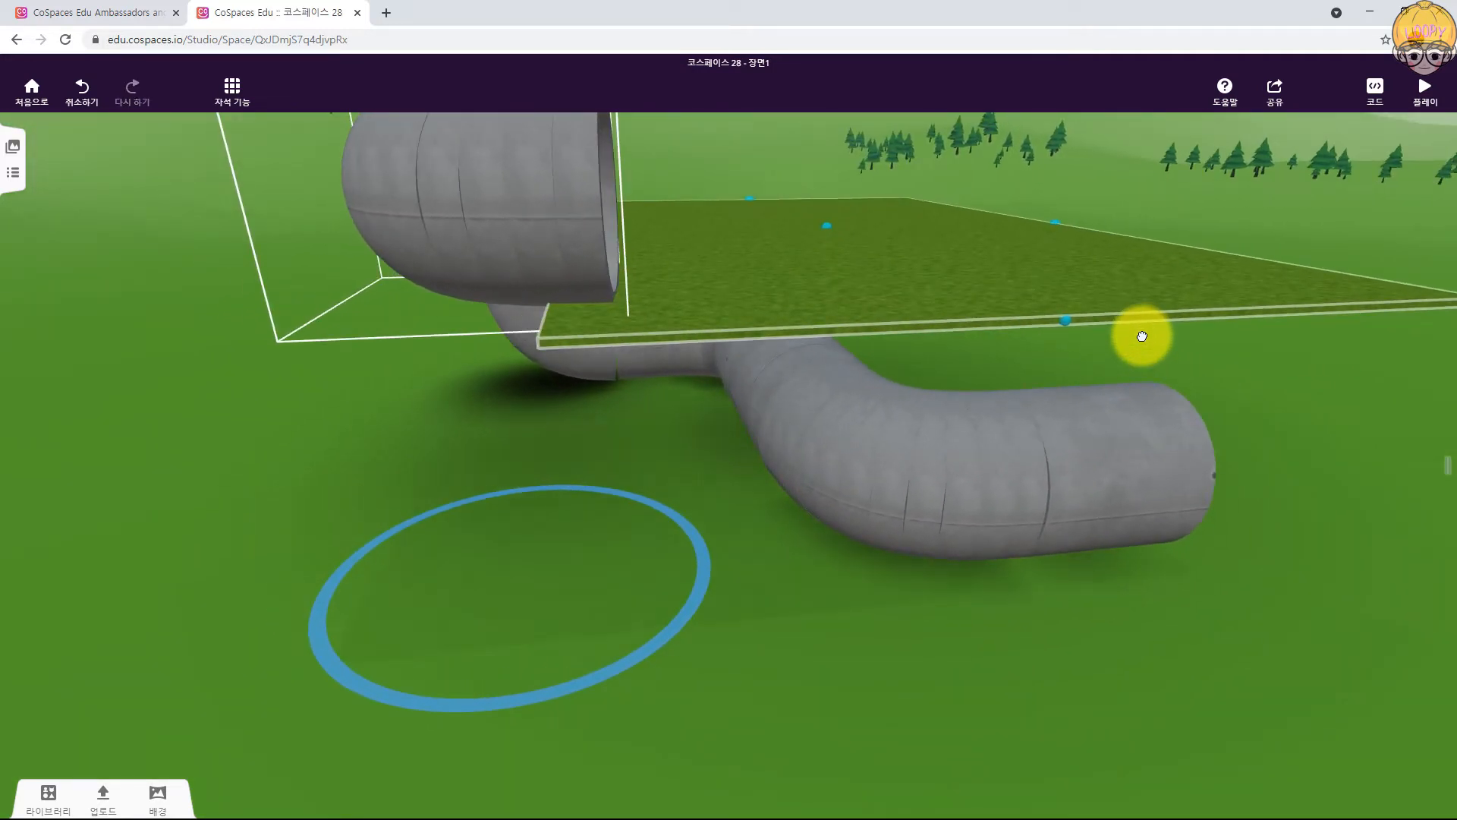
left_click(1268, 372)
Step: Rename the grass slab as 바닥 and enable its use in CoBlocks
left_click_drag(1278, 226, 1194, 286)
right_click(963, 307)
left_click(999, 191)
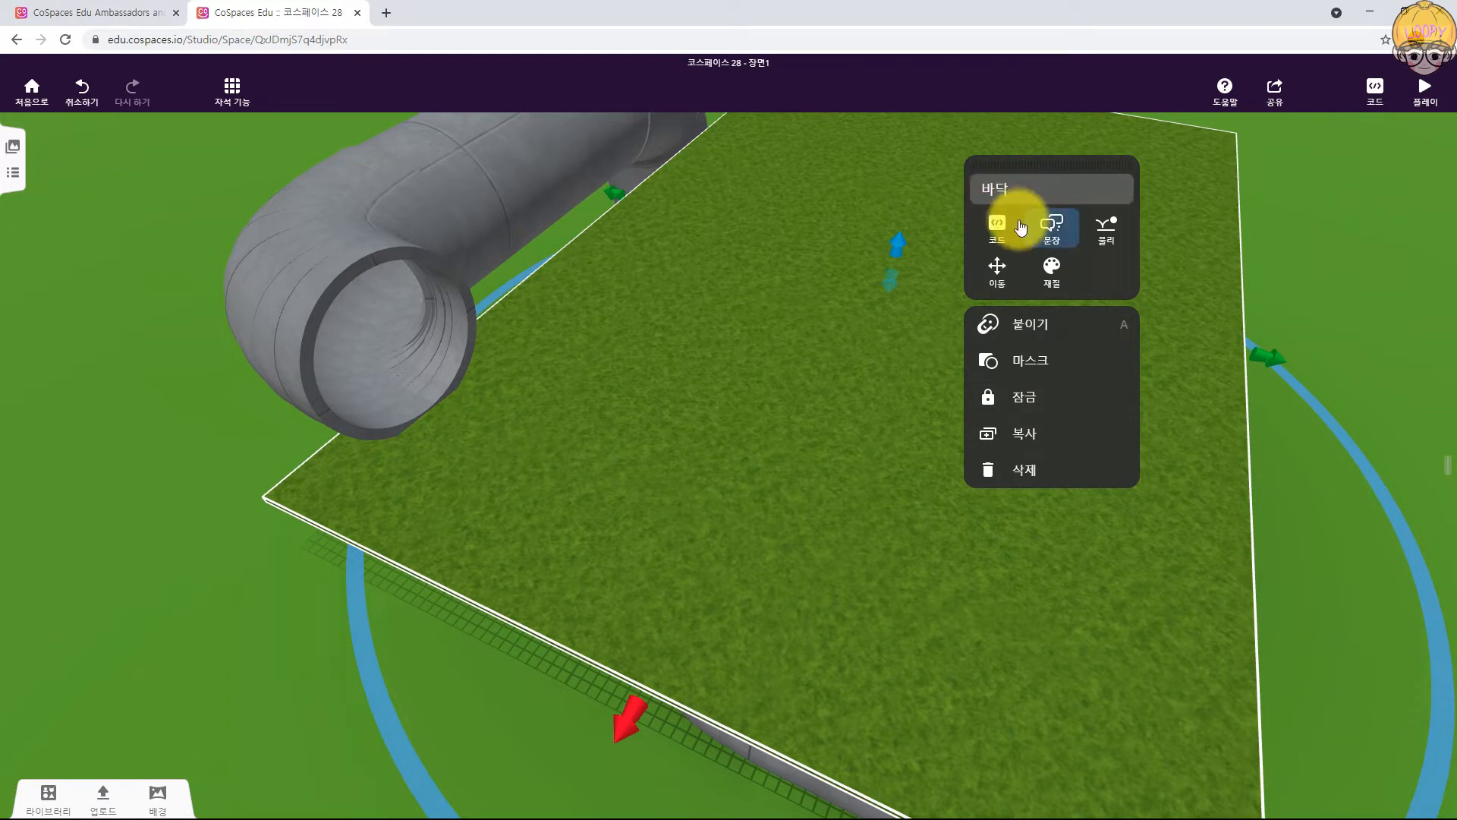
left_click(1001, 225)
left_click(1146, 325)
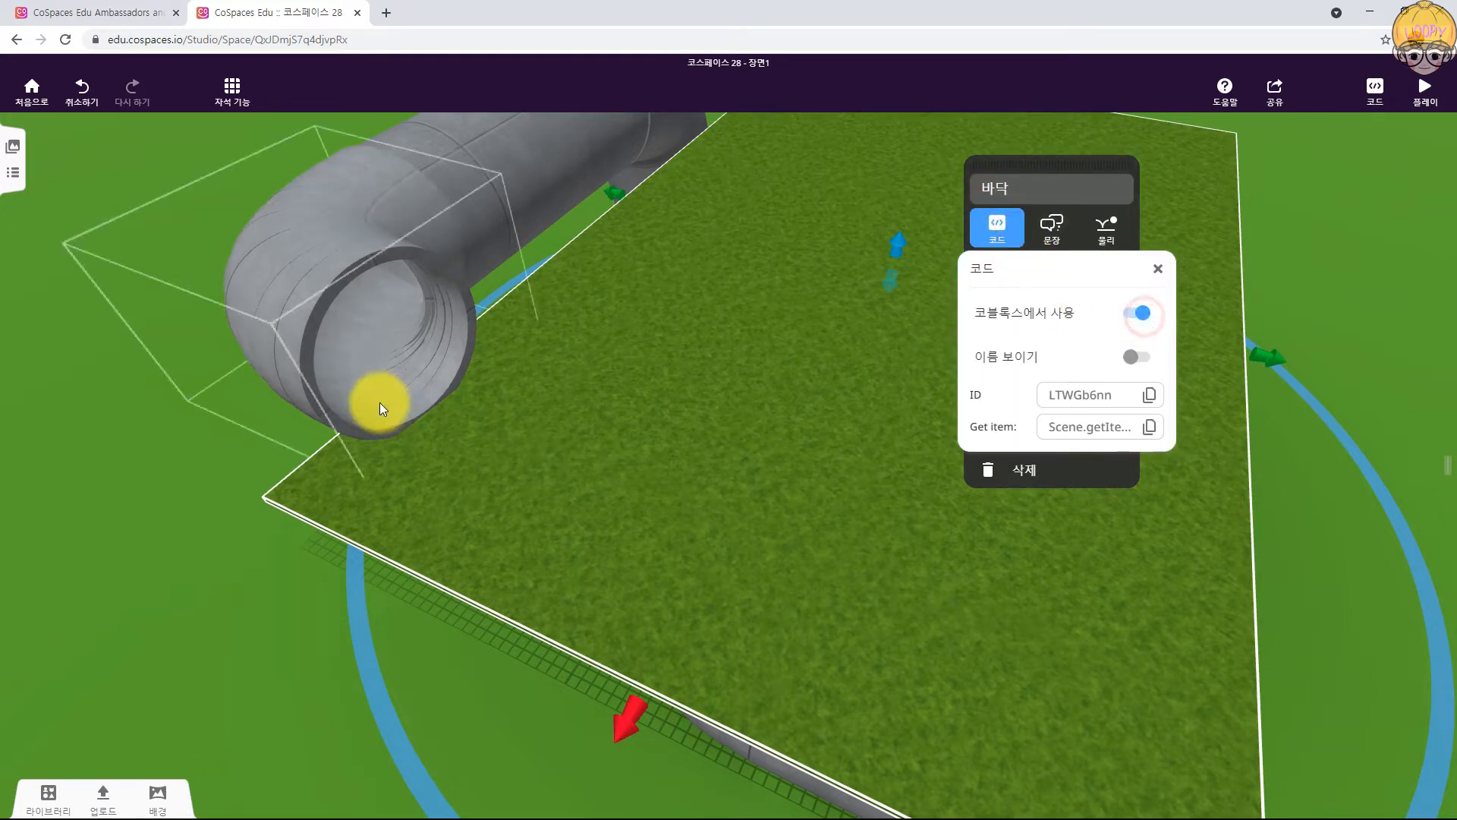
left_click(190, 466)
Step: Add a cuboid beside the pipe's upward bend and stretch it into a flat platform slab
left_click_drag(185, 613, 744, 528)
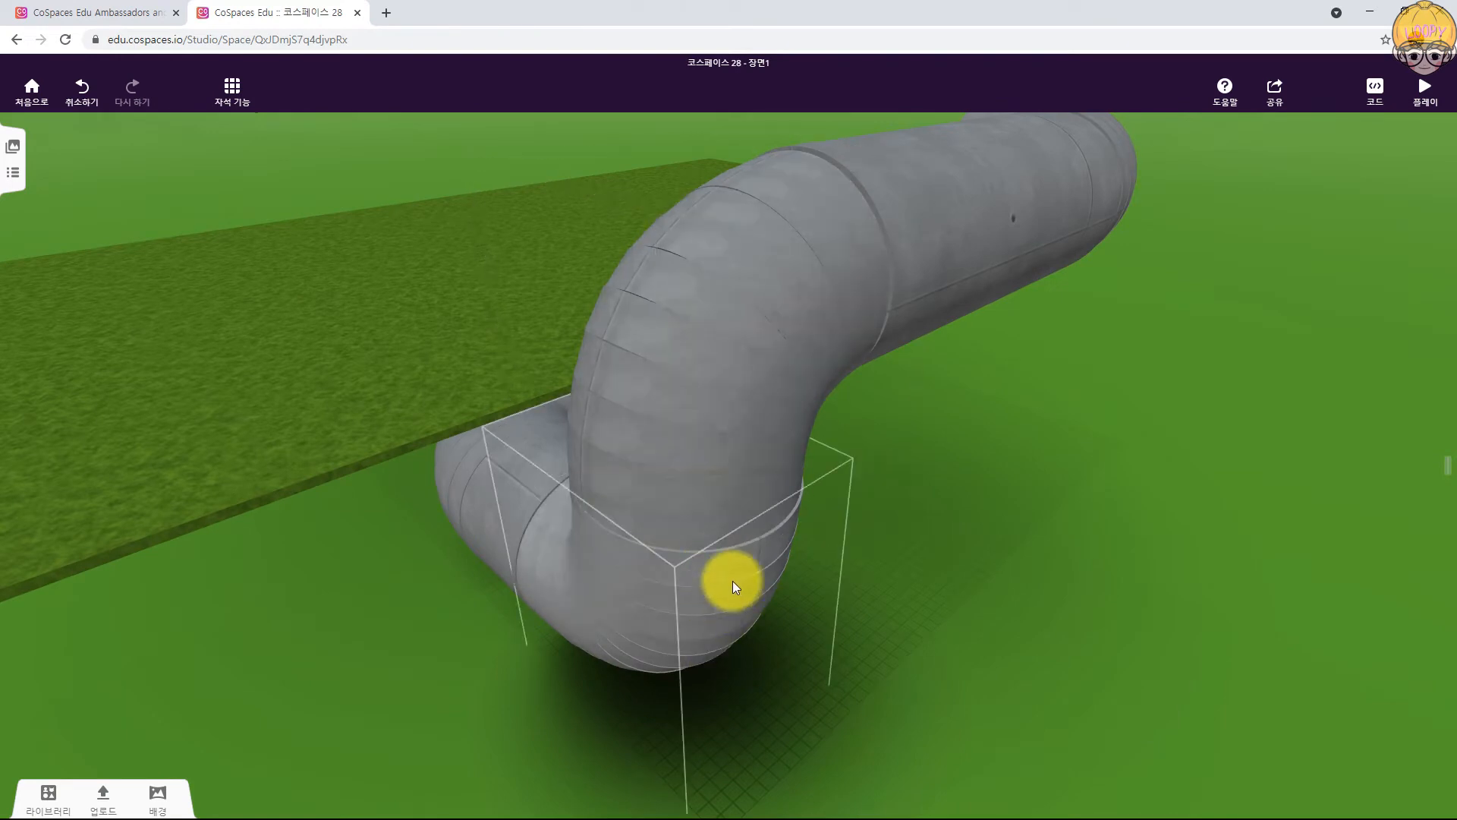
left_click_drag(1017, 585, 1073, 575)
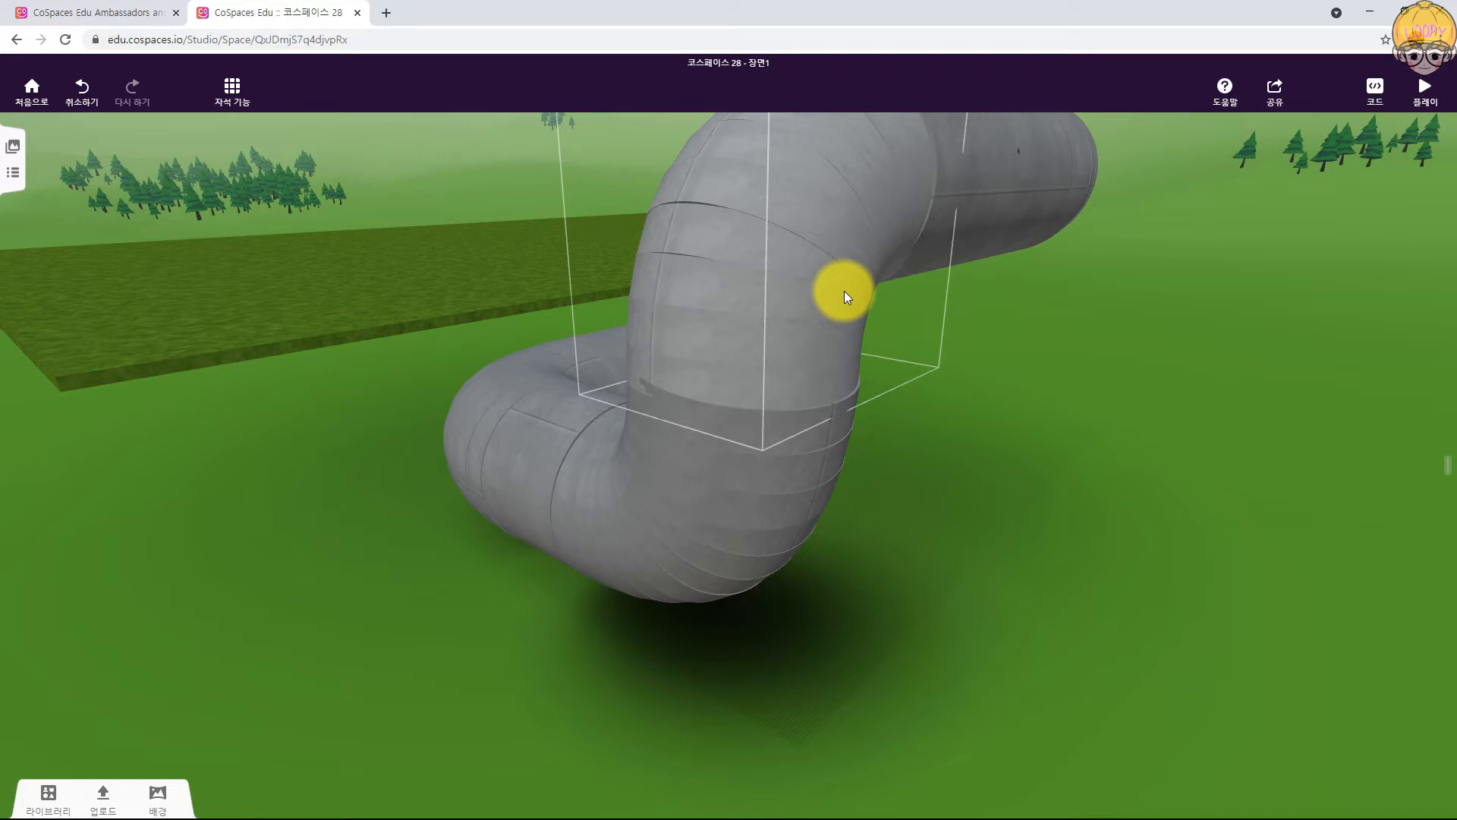
left_click(48, 797)
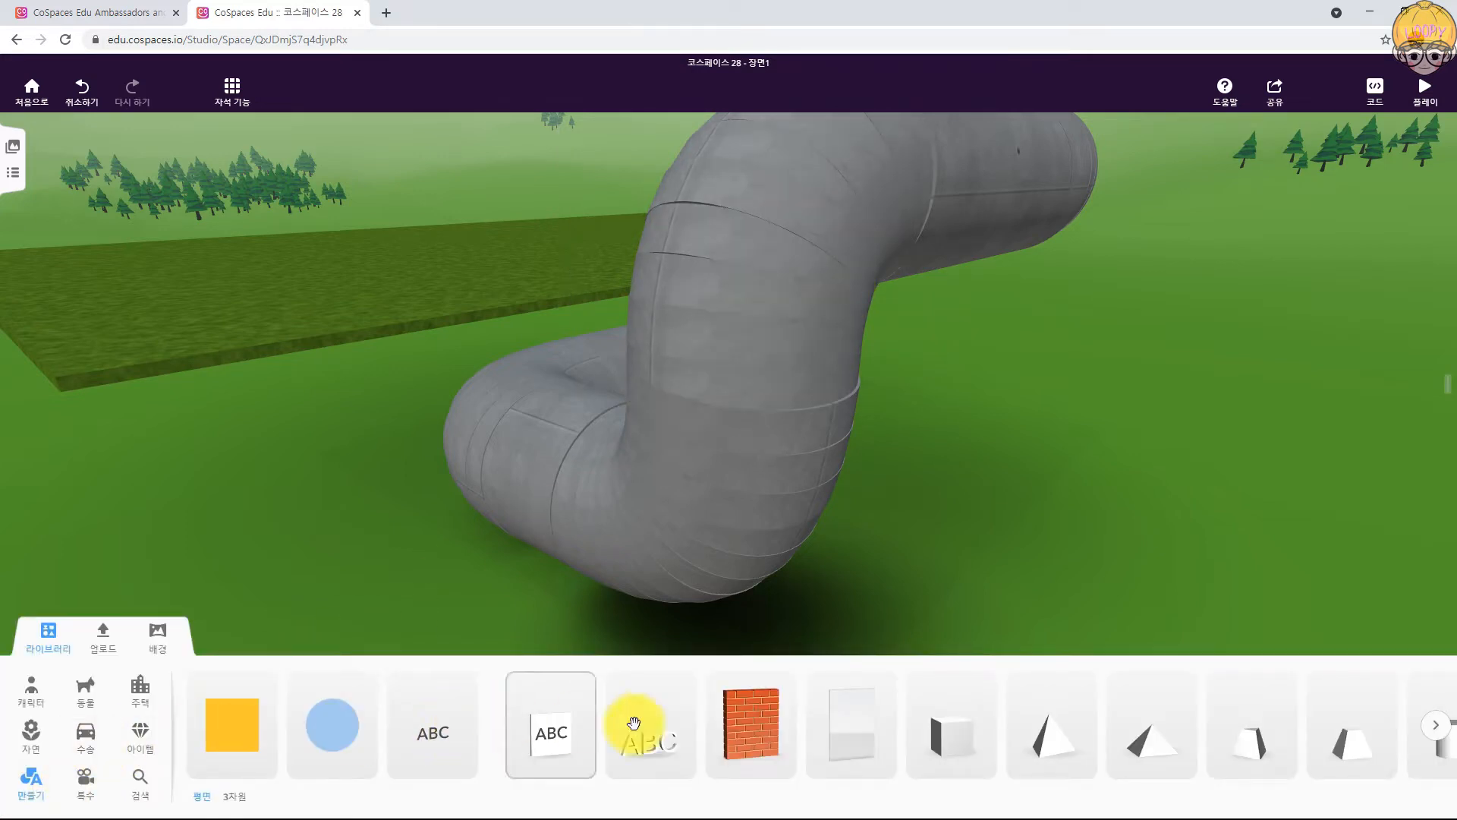
left_click_drag(937, 648, 873, 571)
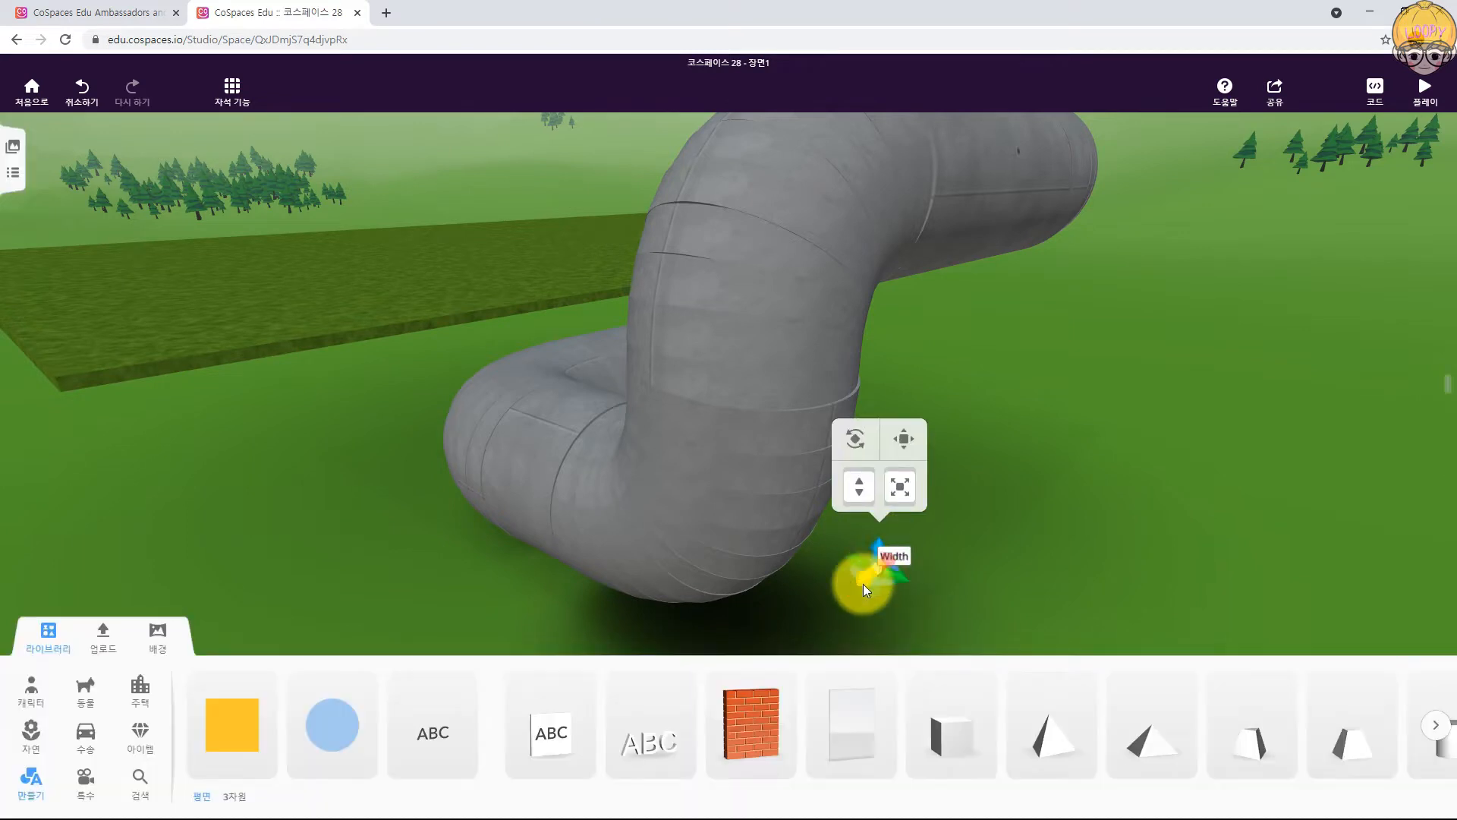
left_click(27, 644)
left_click_drag(862, 574, 800, 637)
left_click_drag(869, 603, 921, 623)
Step: Apply a grey concrete-like material to the new cuboid slab
right_click(885, 630)
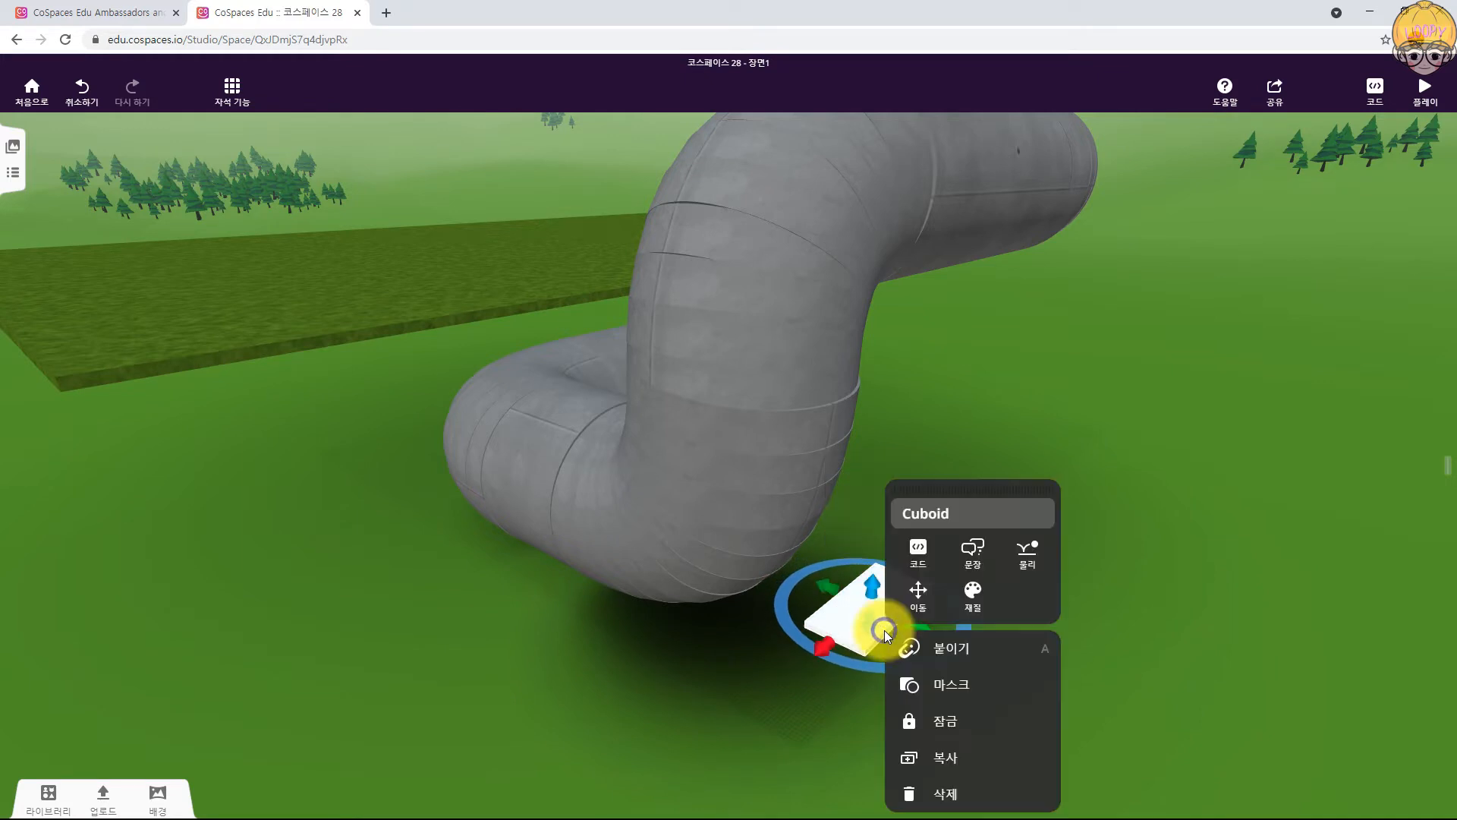
left_click(965, 598)
left_click(974, 678)
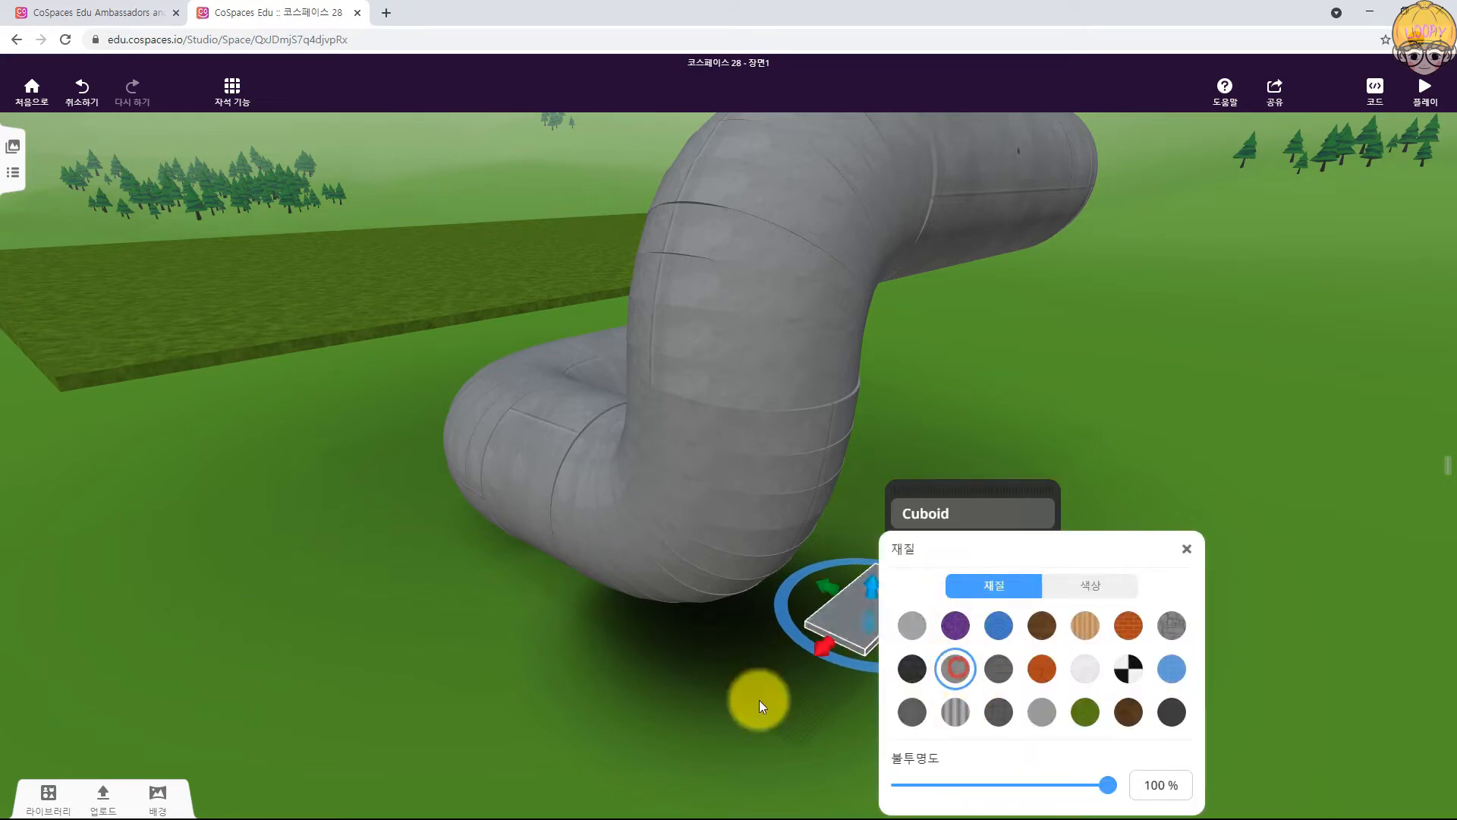
left_click(759, 700)
left_click(840, 624)
Step: Move the slab into the outer side of the upward bend and place a duplicate just below it
left_click_drag(874, 561, 776, 483)
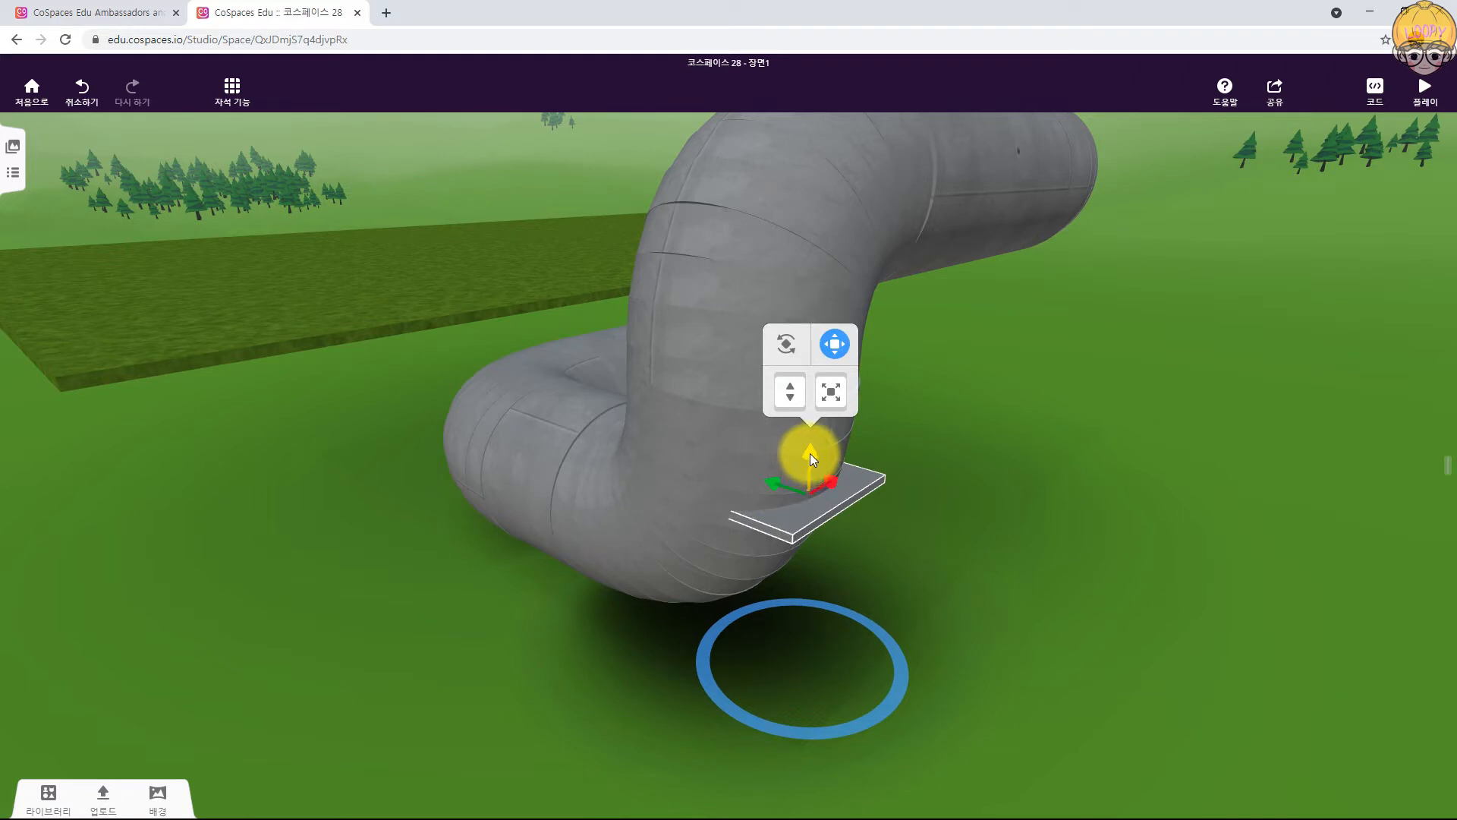
left_click_drag(809, 457, 787, 531, "alt")
left_click(830, 410)
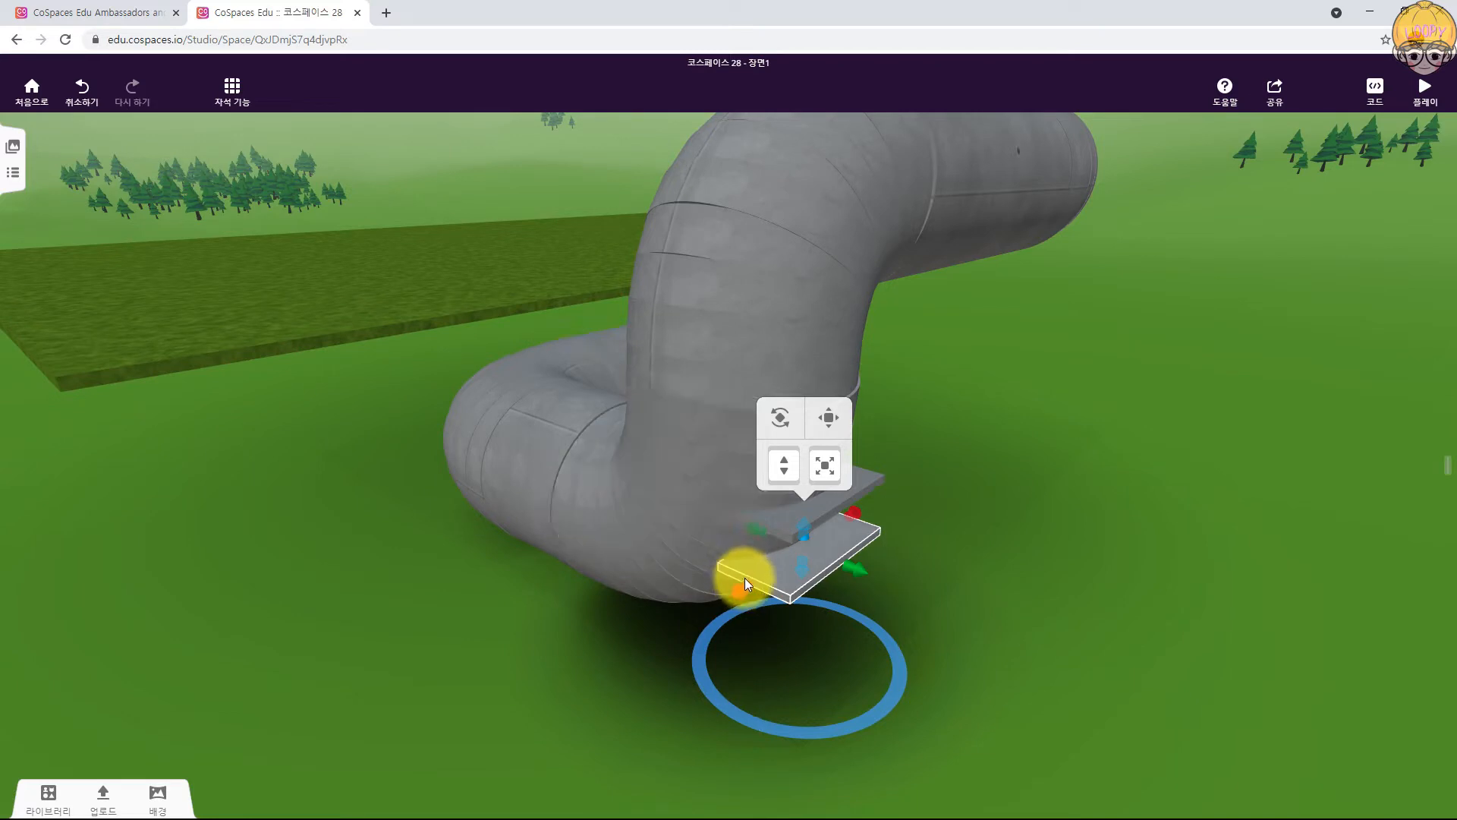
left_click_drag(759, 535, 993, 501)
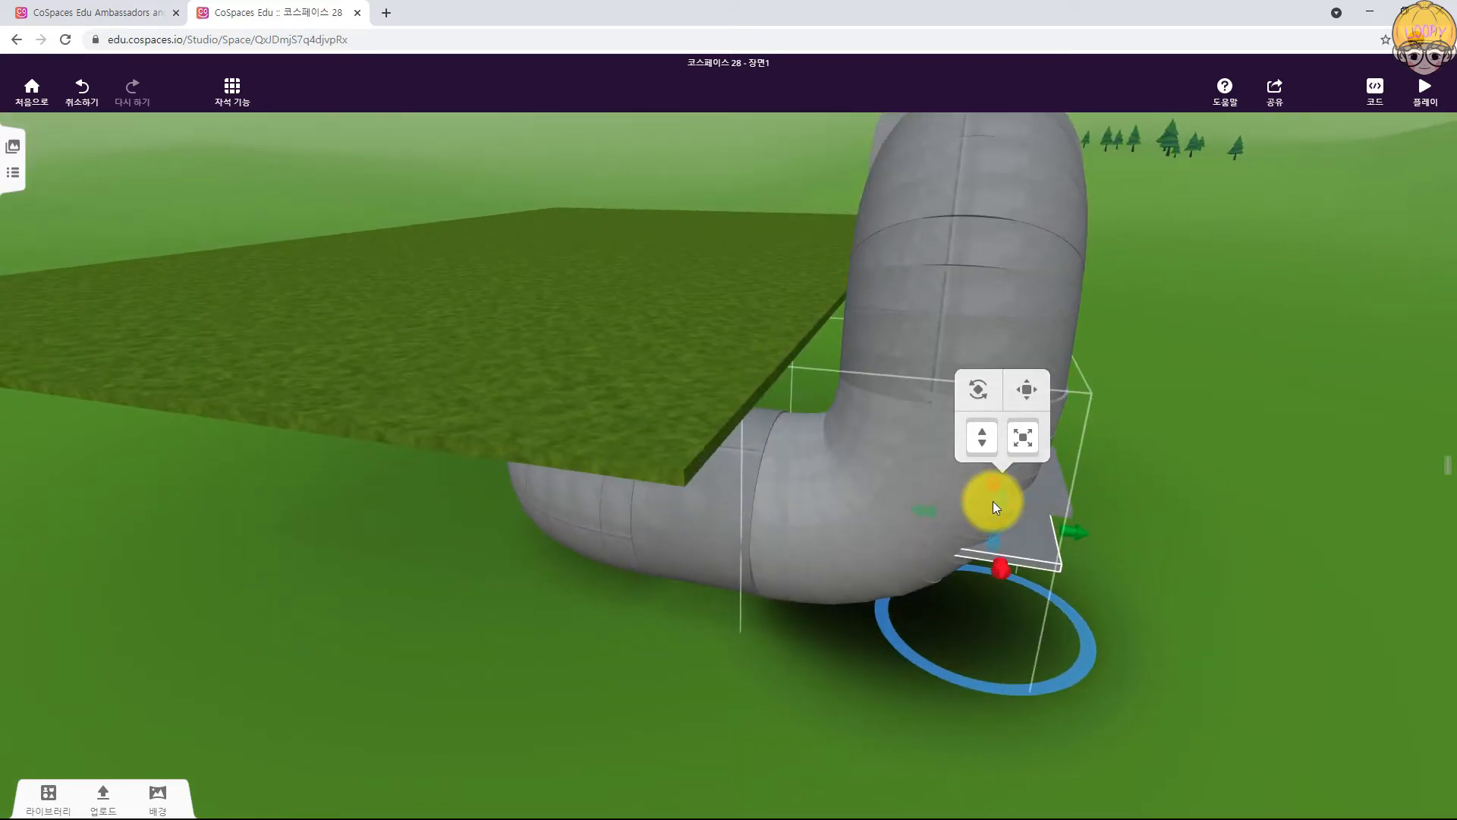
Step: Build further platforms from the slab up the vertical pipe, staggering them on alternating sides as climbing steps
left_click(1052, 502)
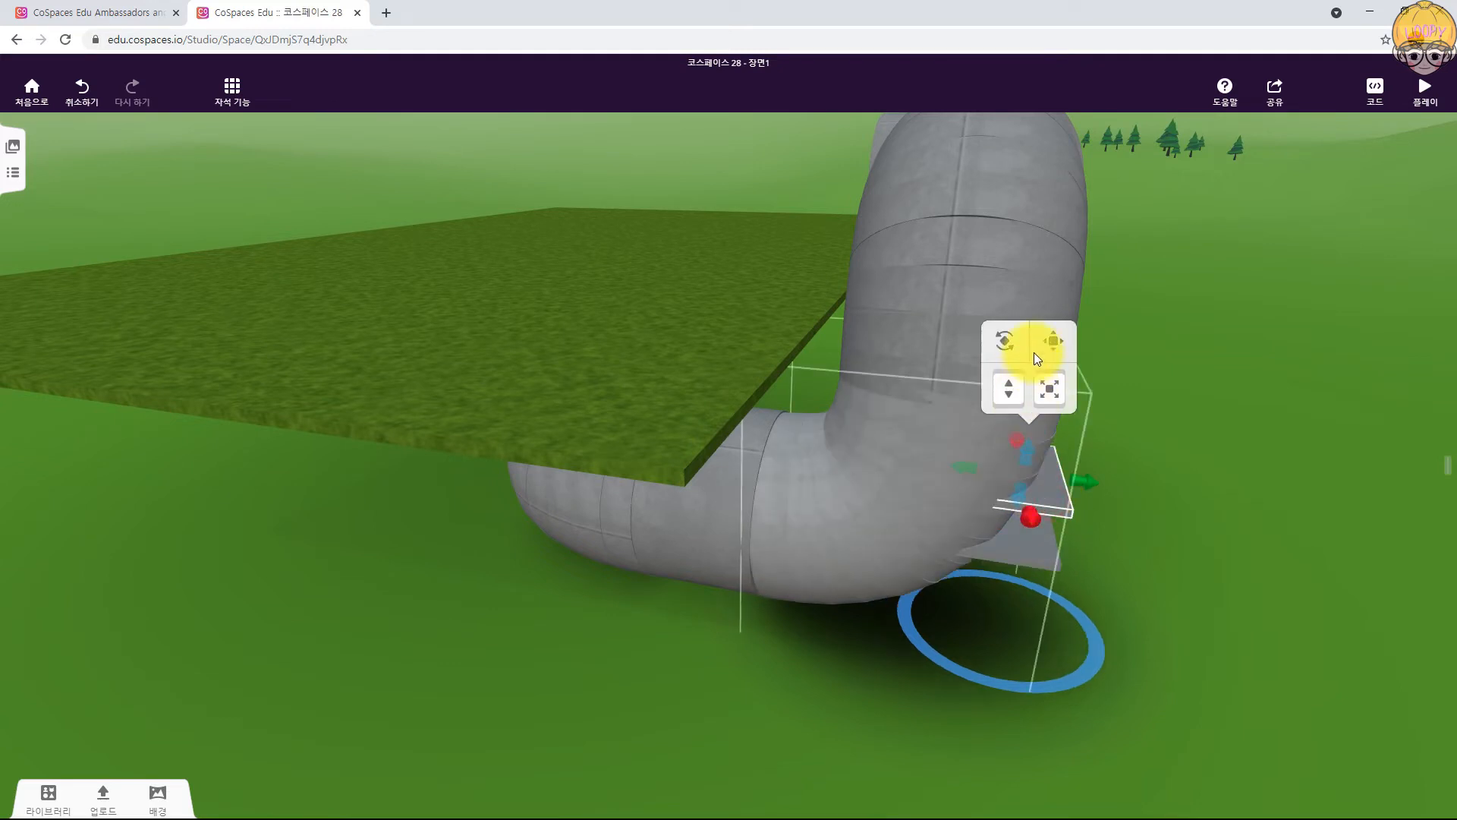
left_click(1048, 340)
left_click_drag(1035, 419, 1044, 369)
left_click_drag(988, 417, 798, 379)
mouse_move(1375, 534)
left_mouse_down()
mouse_move(1340, 486)
mouse_move(1364, 540)
left_mouse_up()
left_click_drag(790, 407, 1081, 334)
left_click_drag(1017, 378, 853, 236)
left_click_drag(802, 281, 818, 285)
left_click_drag(1444, 380, 1138, 382)
left_click_drag(1141, 458, 1356, 309)
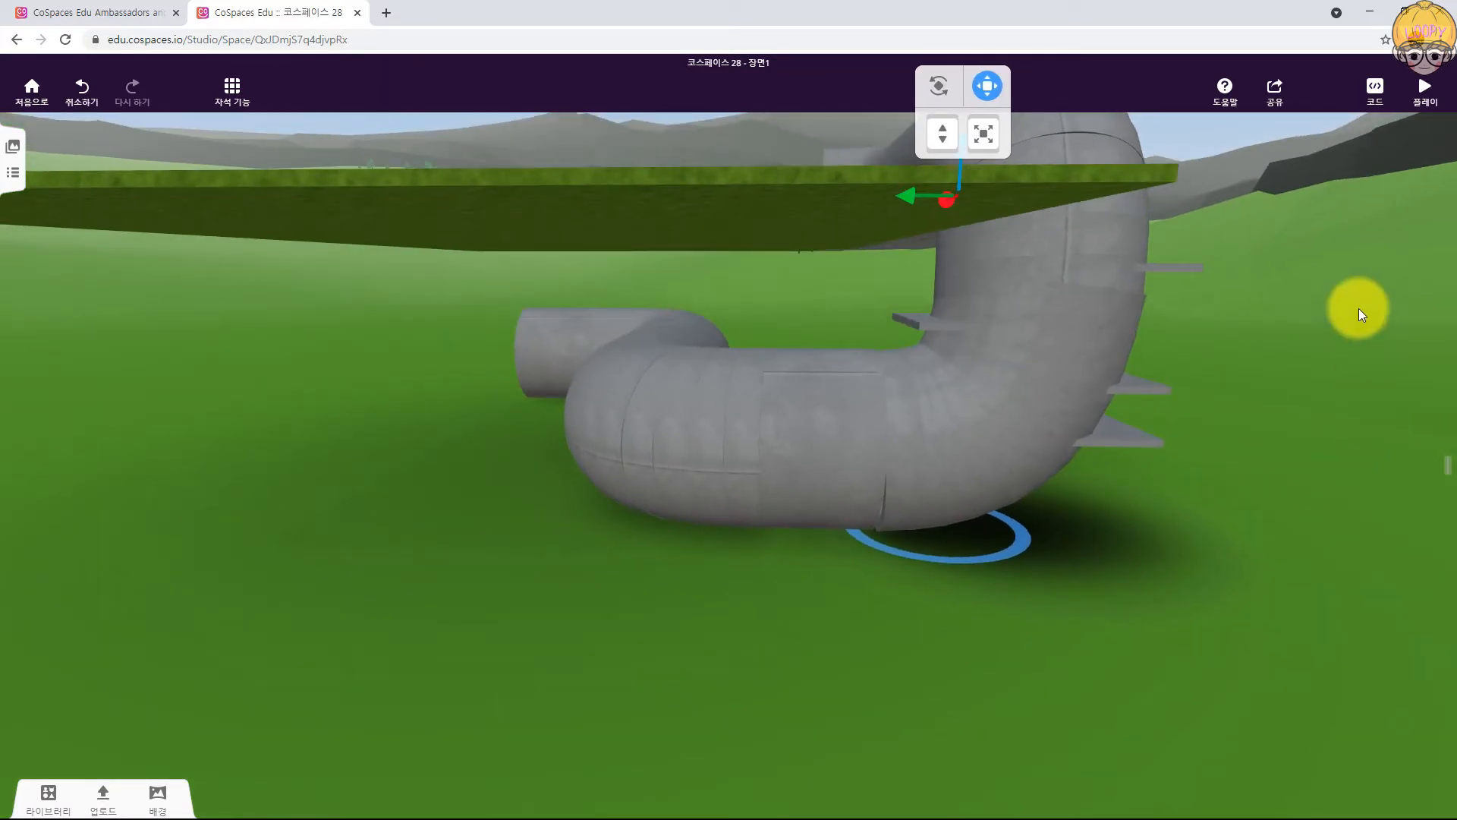
Step: Raise the camera inside the tunnel entrance and set its movement speed to about 11.5 m/s
left_click_drag(595, 617, 544, 550)
left_click(539, 526)
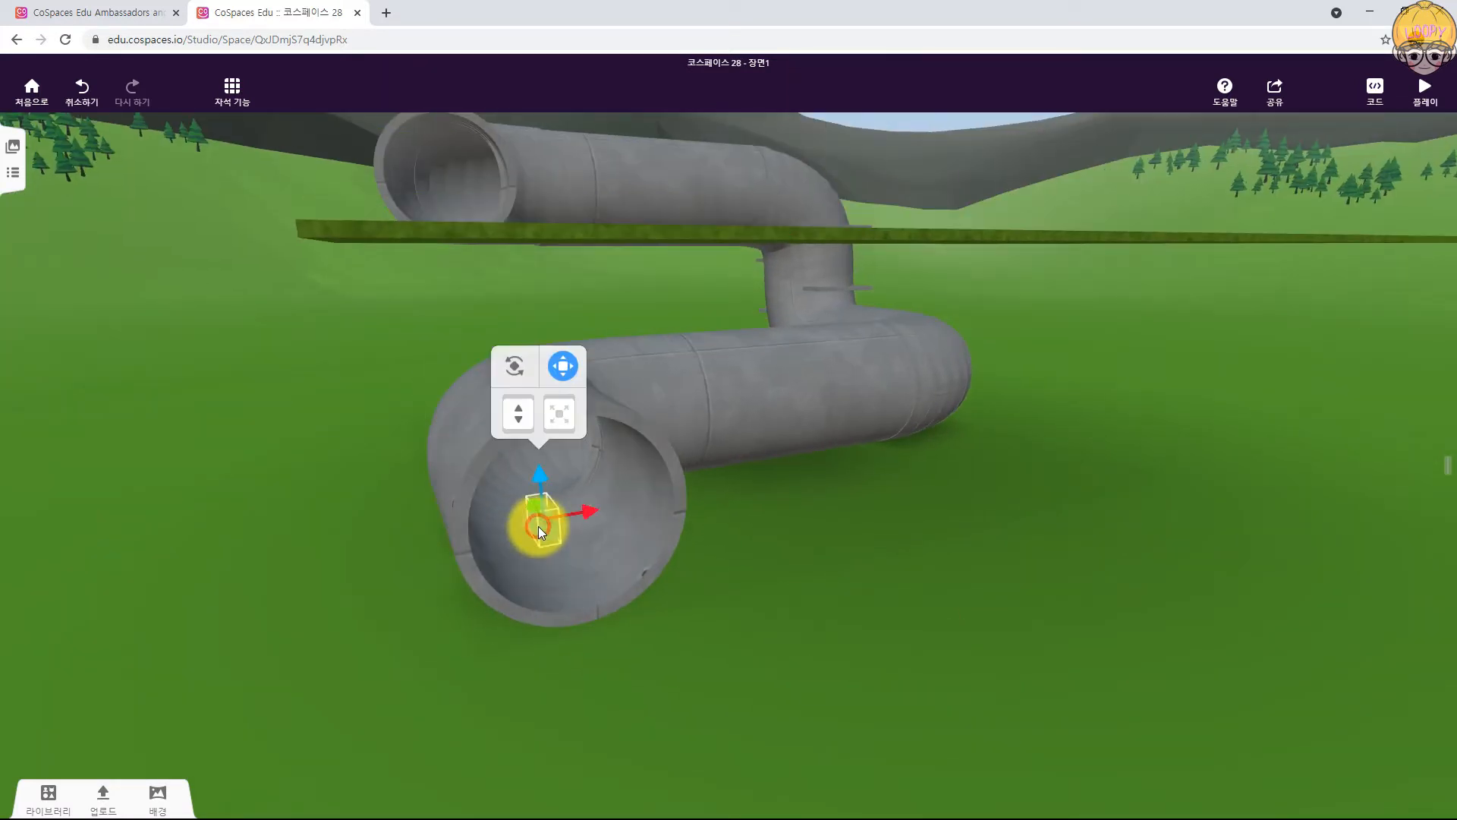
left_click_drag(537, 481, 543, 429)
right_click(539, 434)
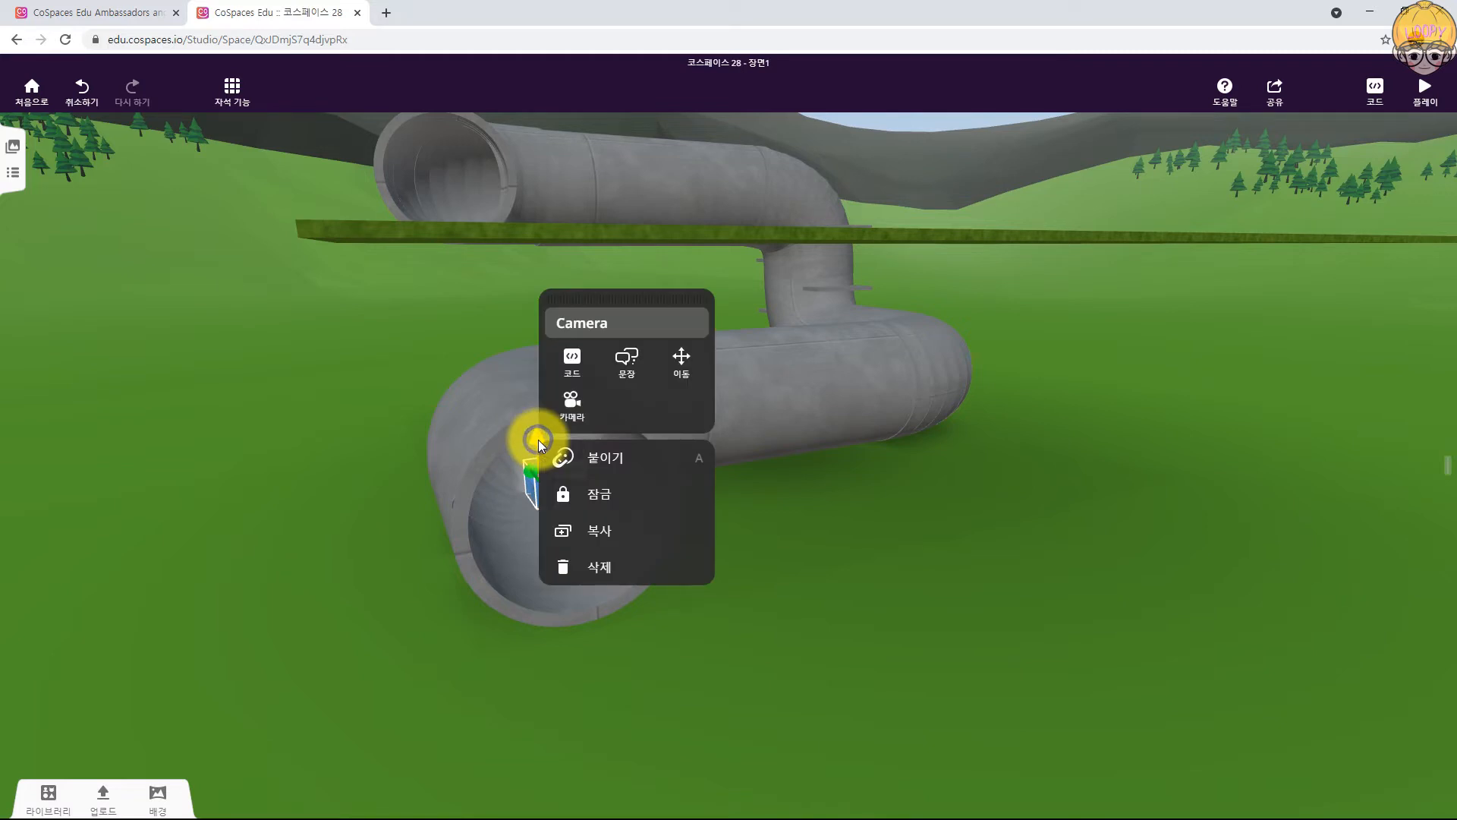
left_click(572, 402)
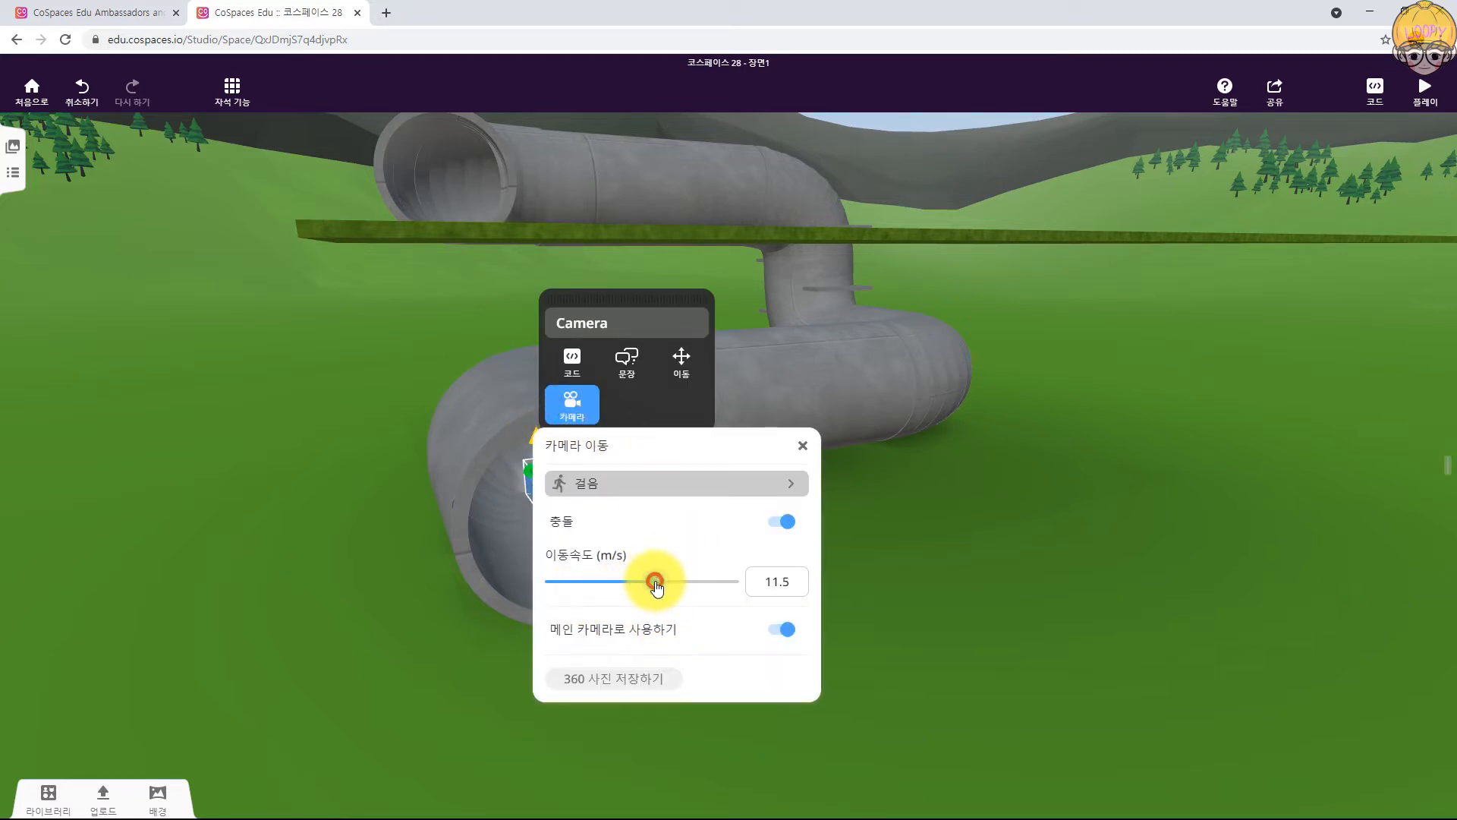
Step: Play the scene and walk through the tunnel to check the platforms in the vertical bend, returning to the editor
left_click(1411, 99)
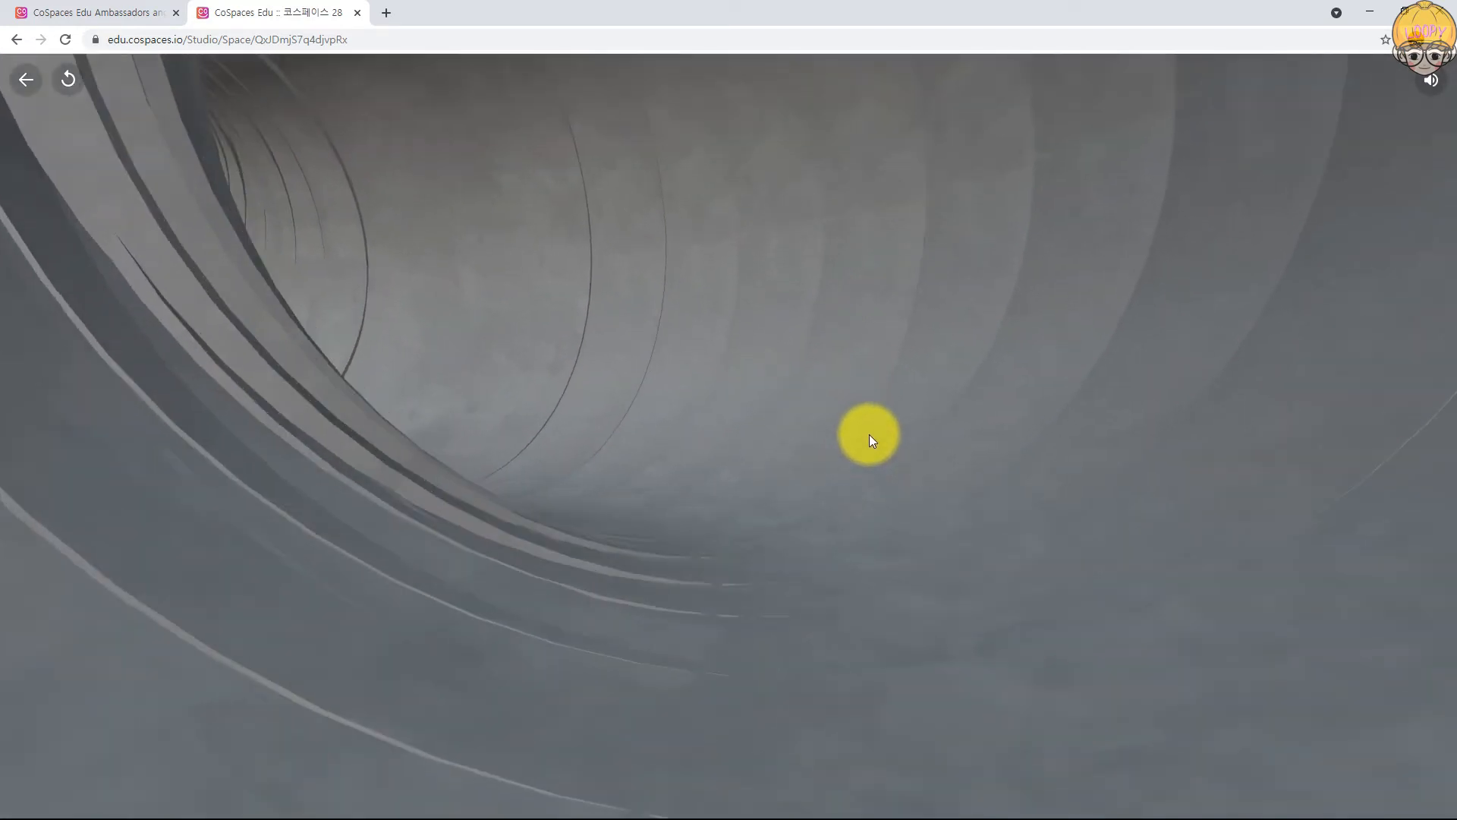
left_click_drag(868, 433, 679, 358)
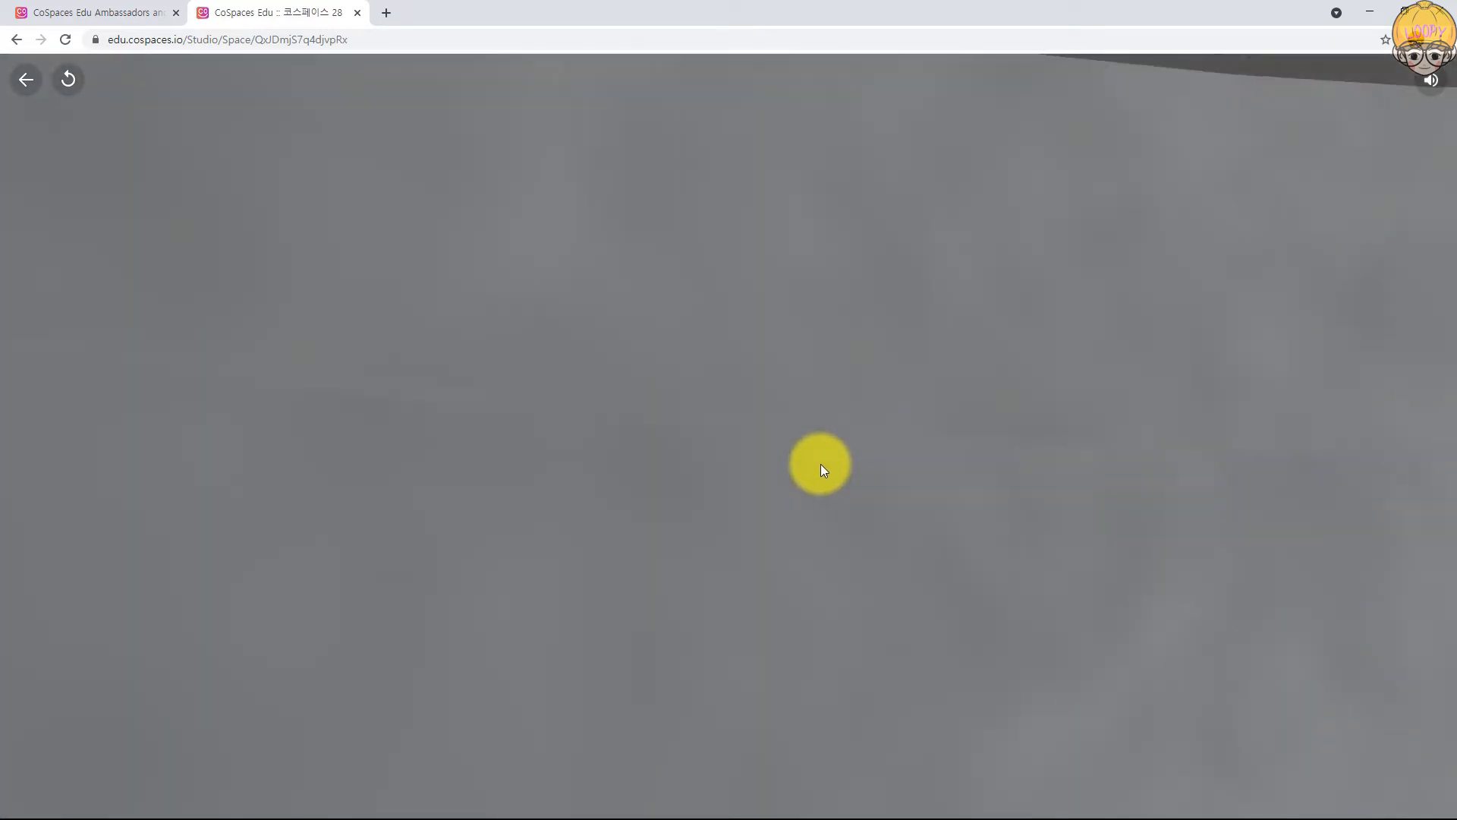
left_click_drag(853, 474, 1047, 390)
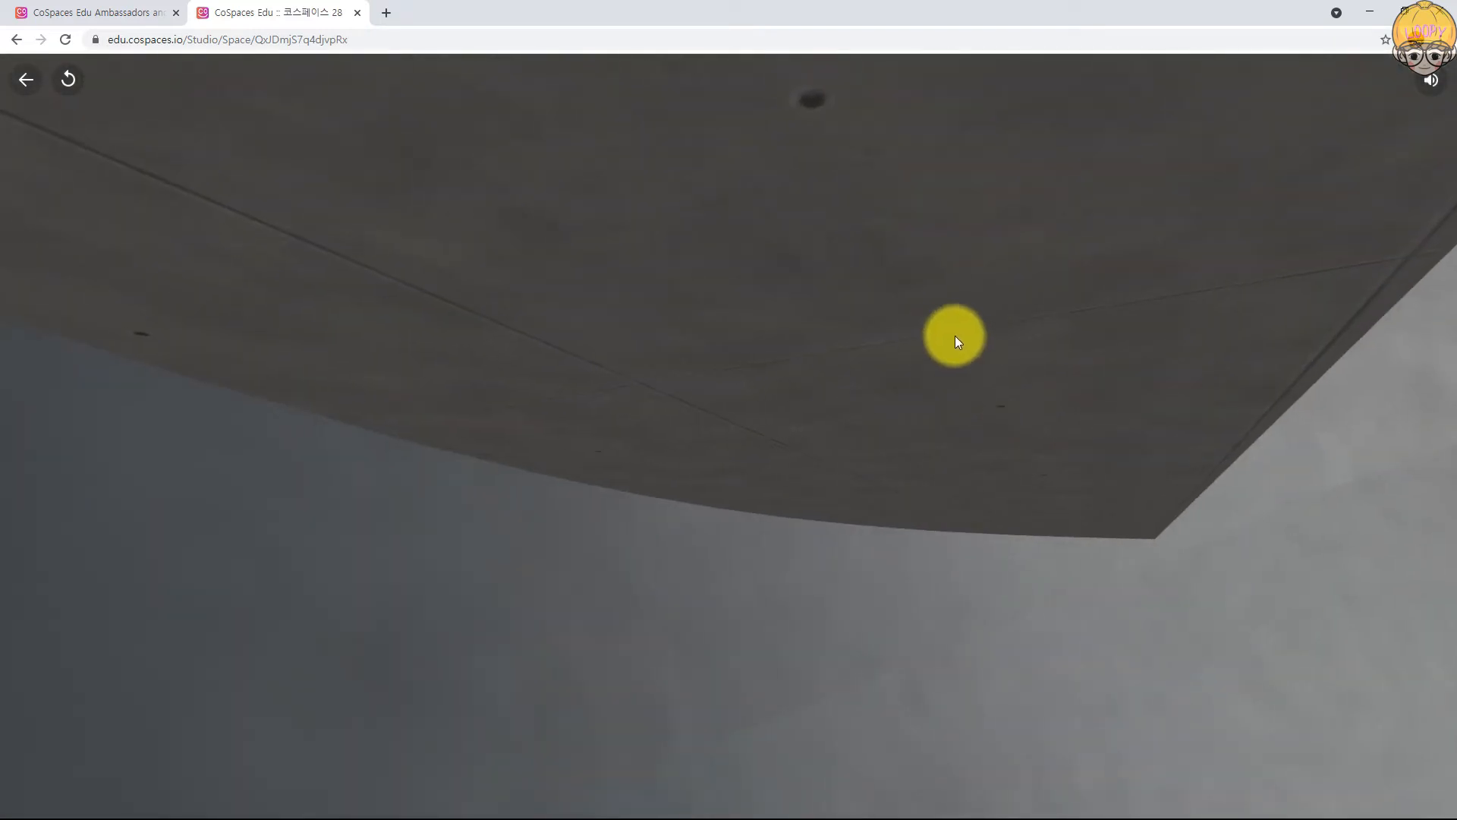
left_click_drag(1047, 357, 1155, 353)
left_click_drag(962, 361, 799, 375)
left_click(31, 91)
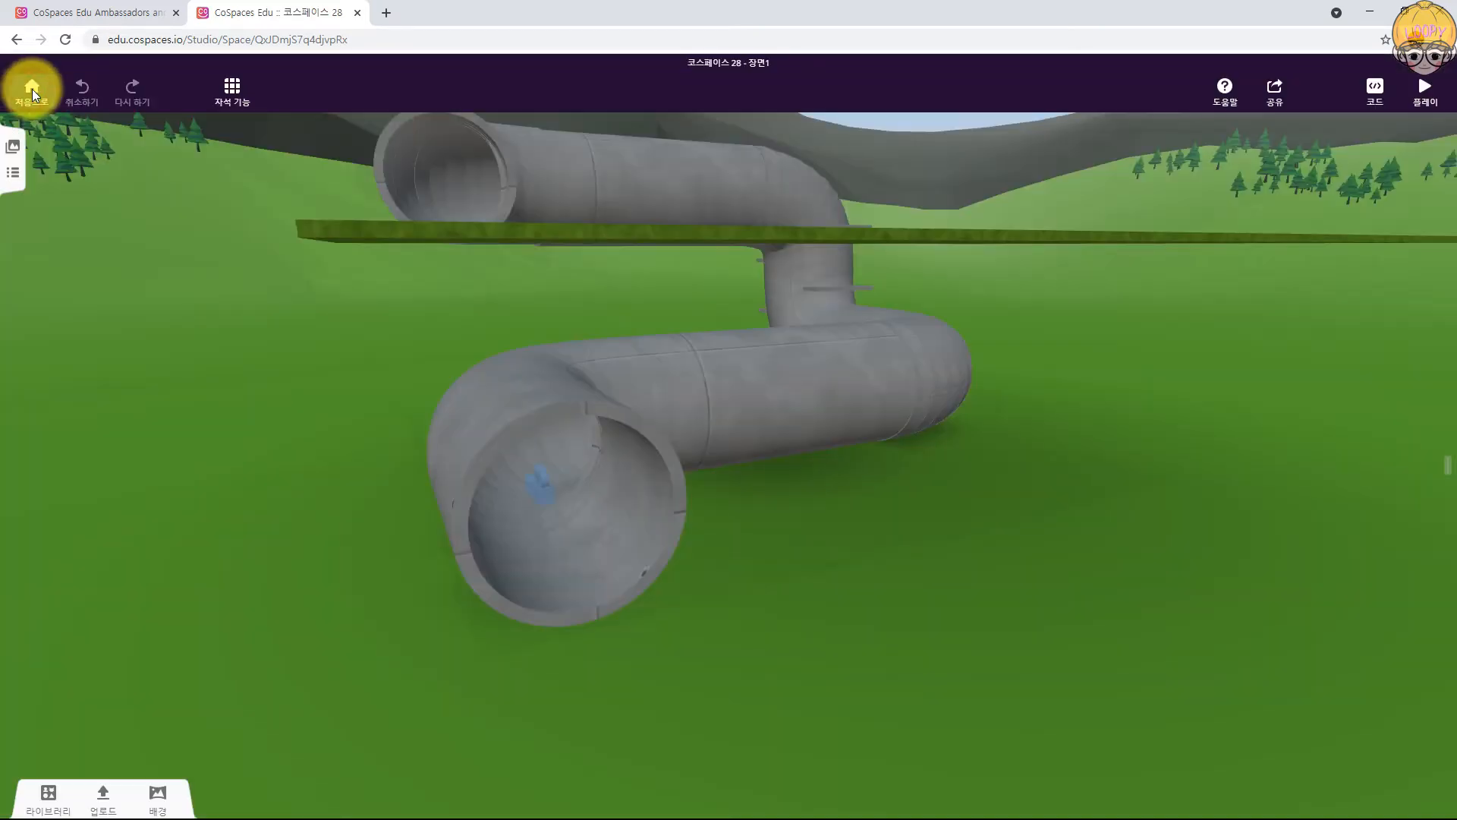
Step: Move the second-lowest outer platform across to the inner side of the bend
left_click_drag(1103, 472, 735, 471)
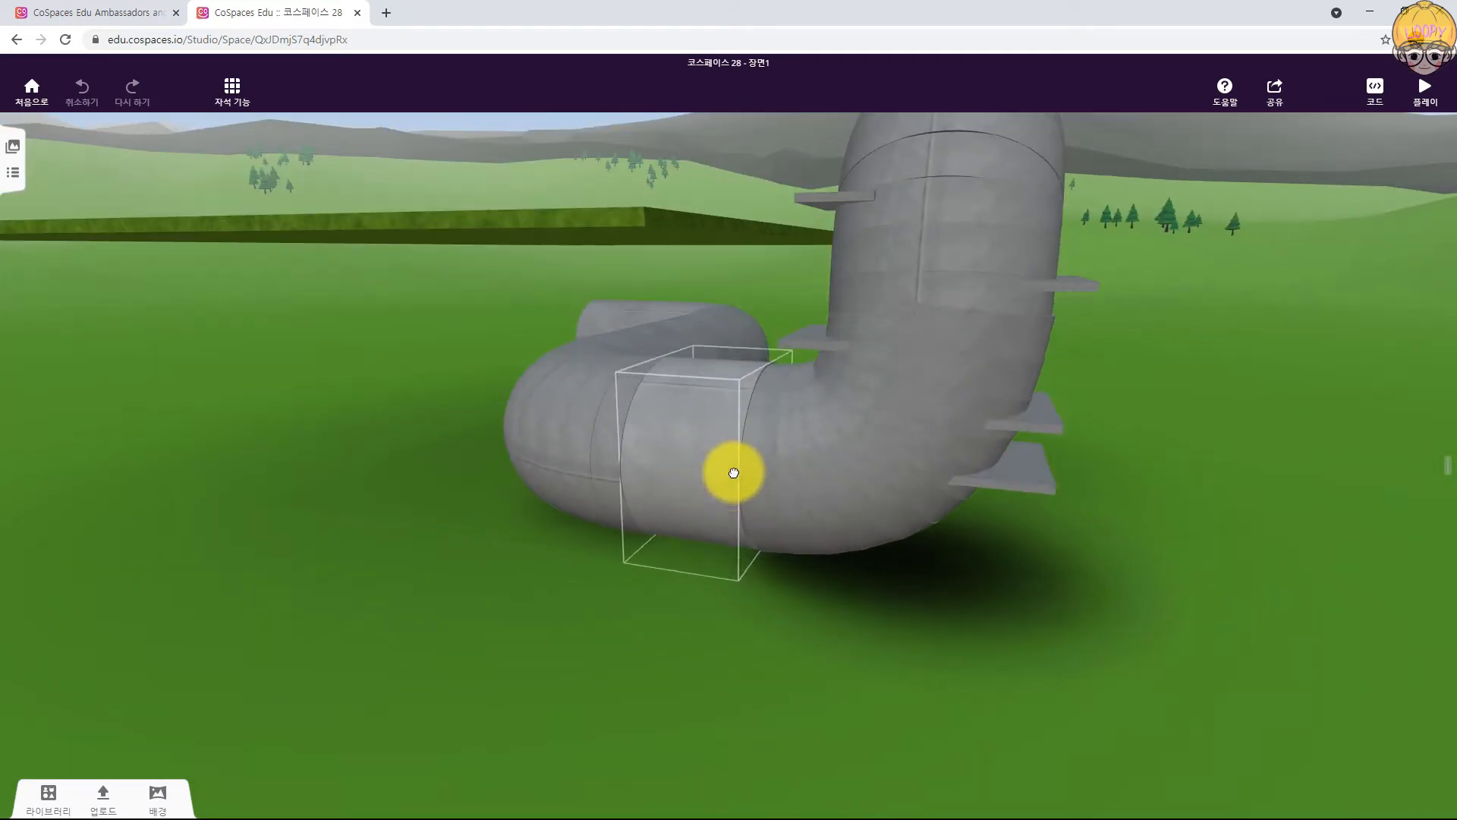
left_click(1035, 423)
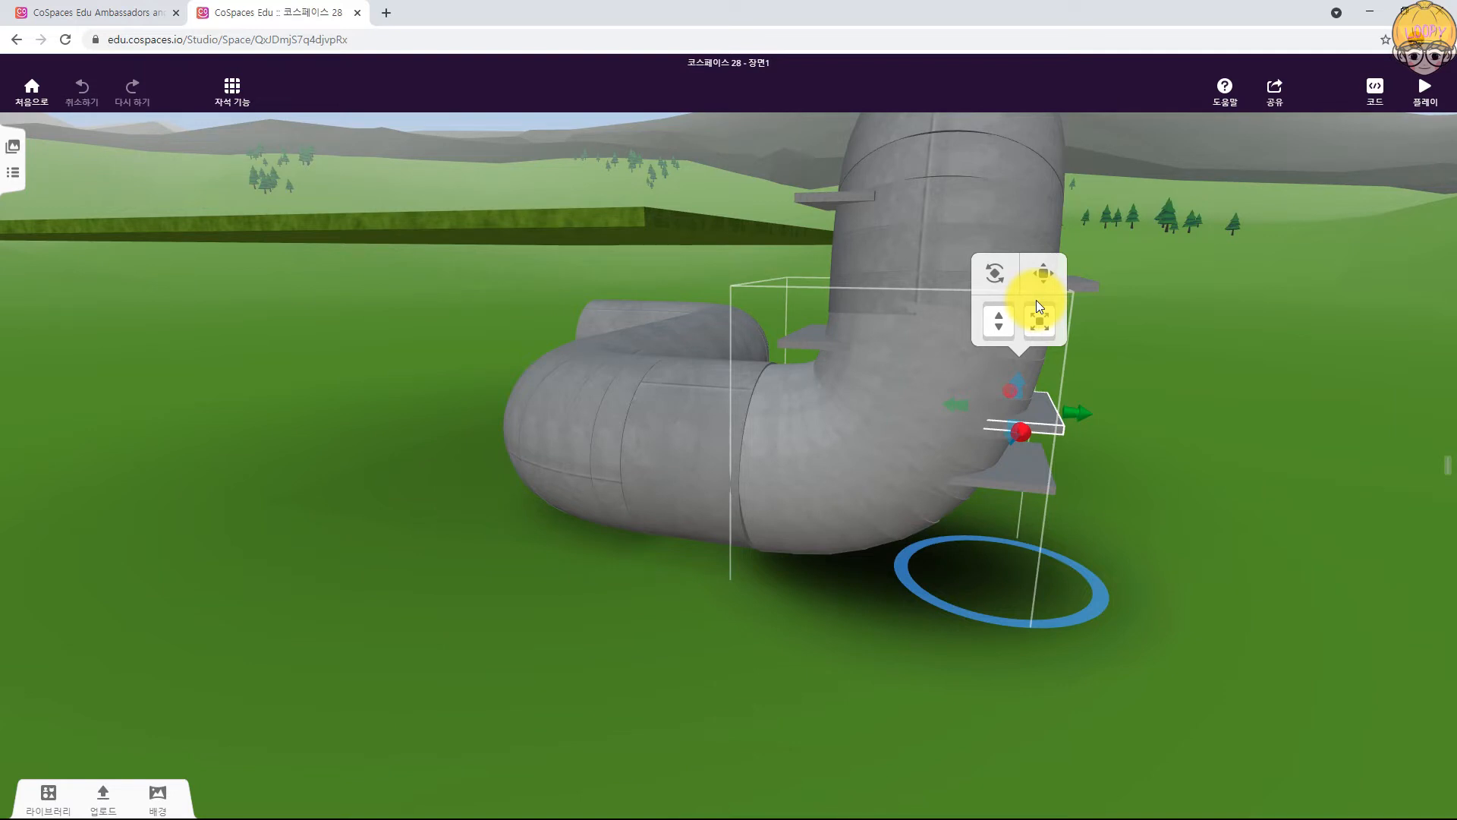
left_click(1045, 272)
left_click_drag(979, 411, 783, 394)
left_click(855, 243)
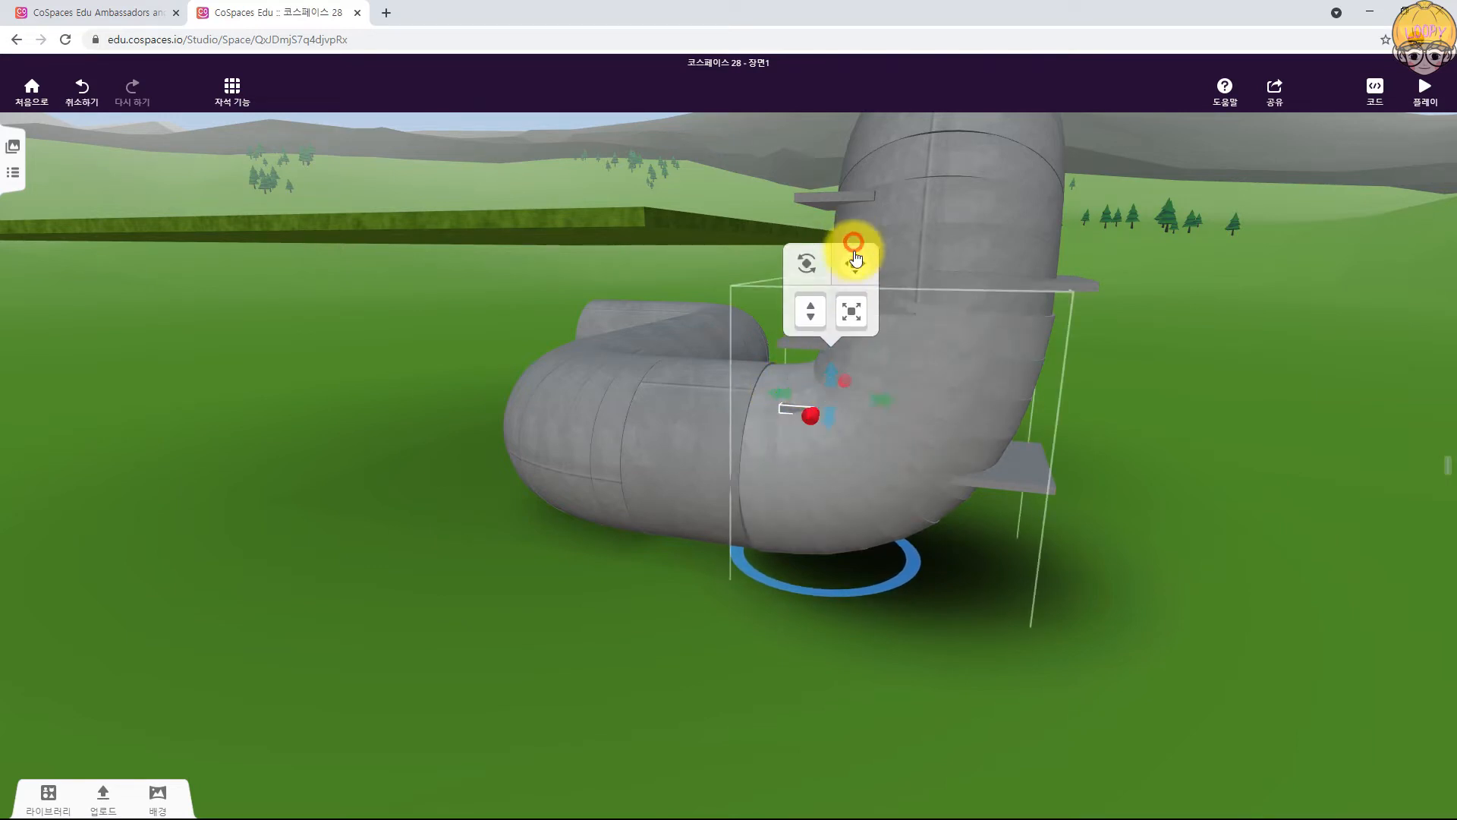
left_click_drag(882, 403, 901, 402)
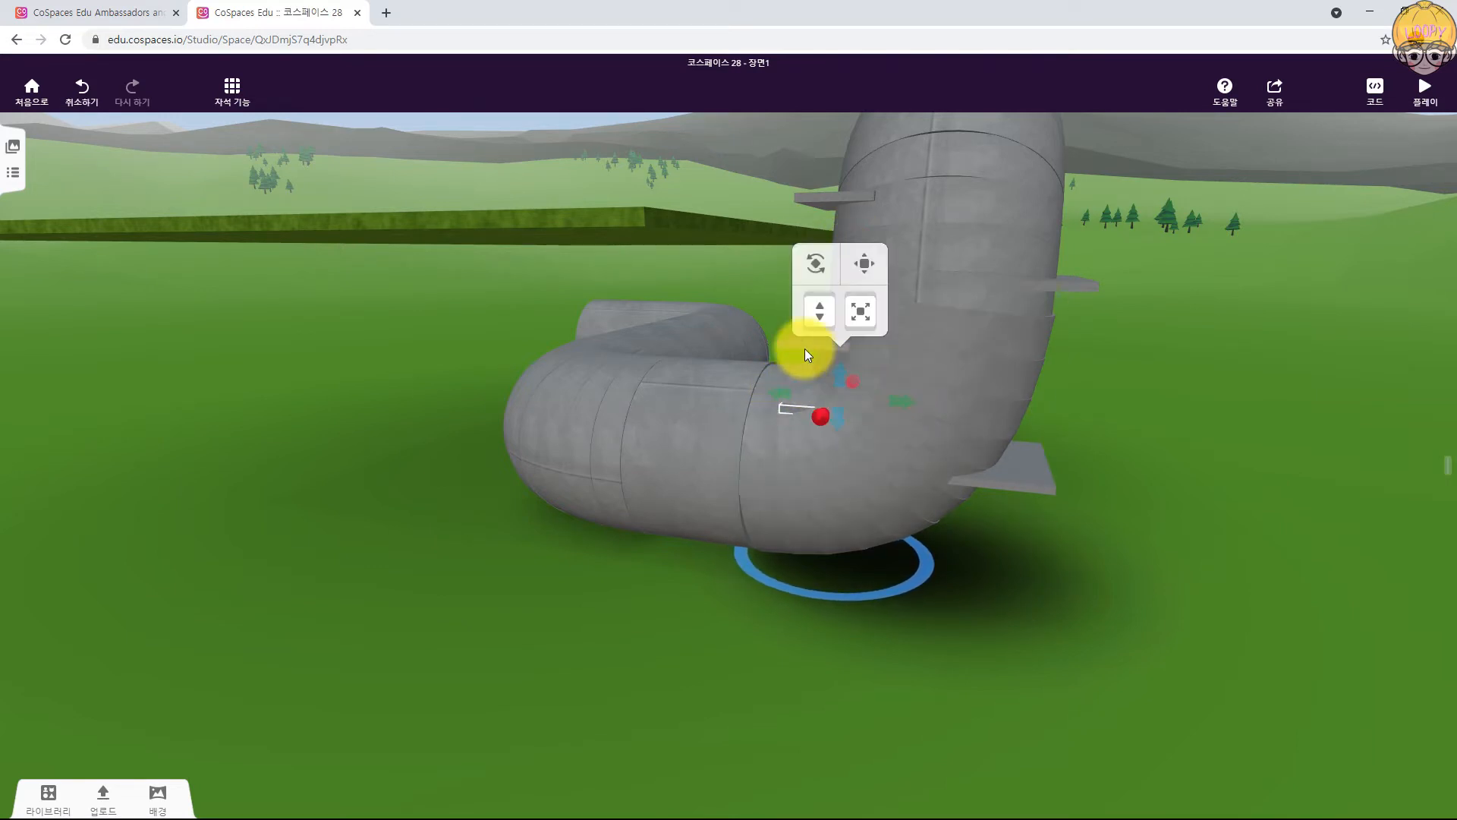
Step: Swap the sides of the next two platforms, sending the lower one to the outer side and the higher one to the inner side
left_click(804, 349)
left_click(853, 201)
left_click_drag(789, 334, 985, 350)
left_click(1077, 282)
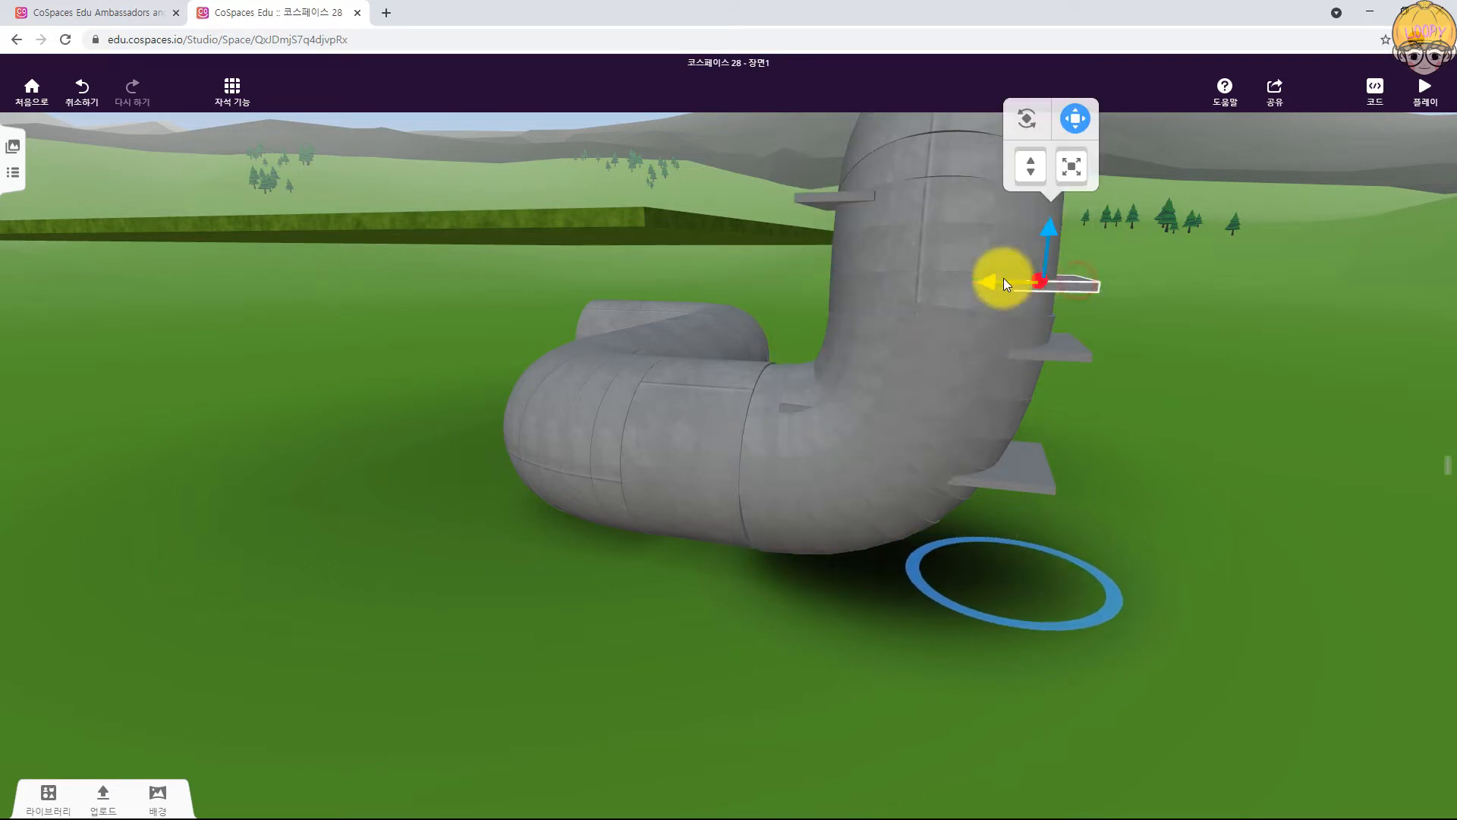
left_click_drag(982, 281, 804, 279)
Step: Nudge the lowest platform slightly down and inward, and play the scene to test the climb
left_click(1039, 482)
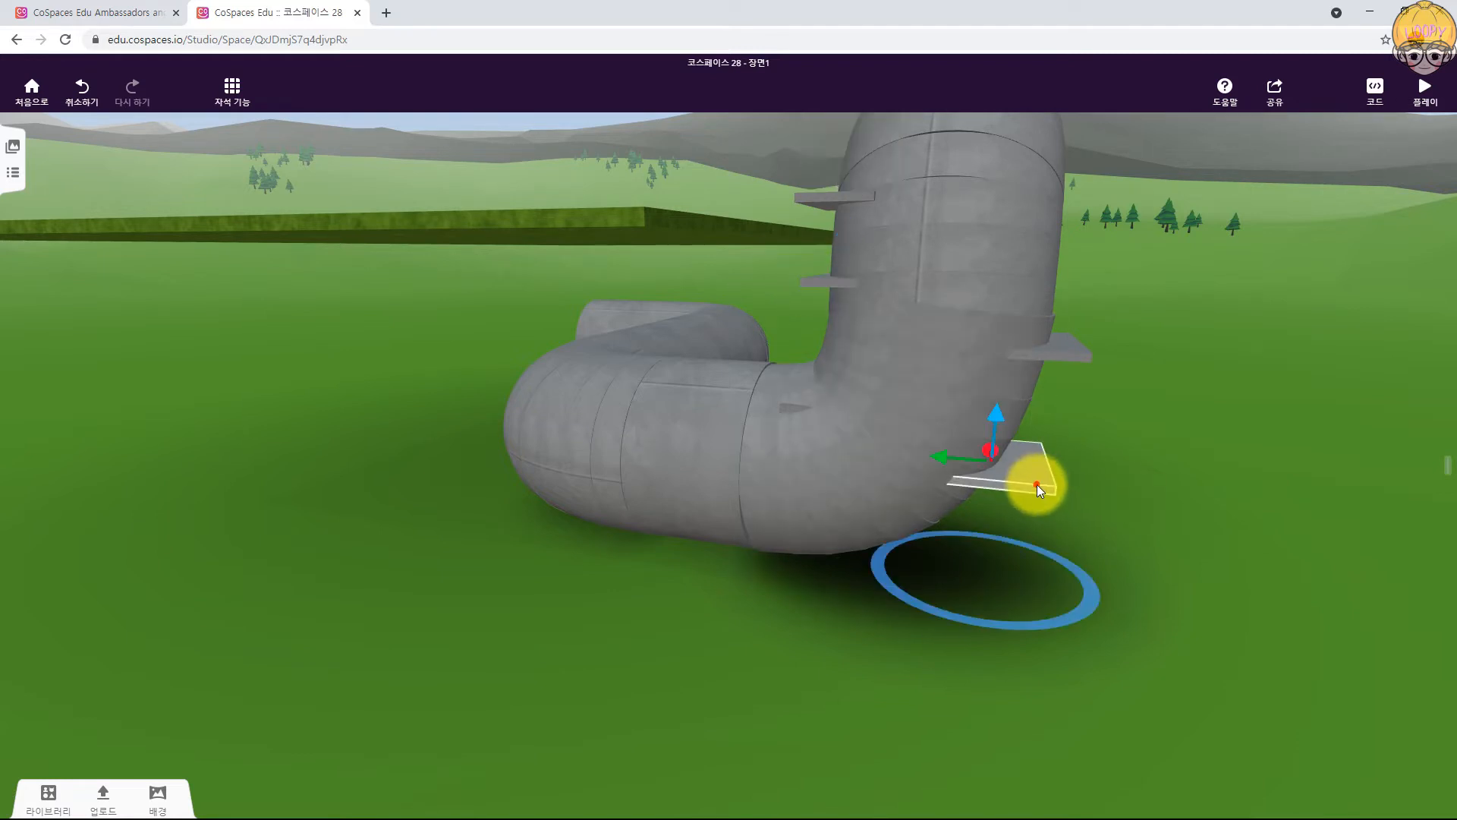
left_click_drag(1008, 441, 991, 429)
left_click_drag(940, 471, 919, 472)
left_click(1417, 101)
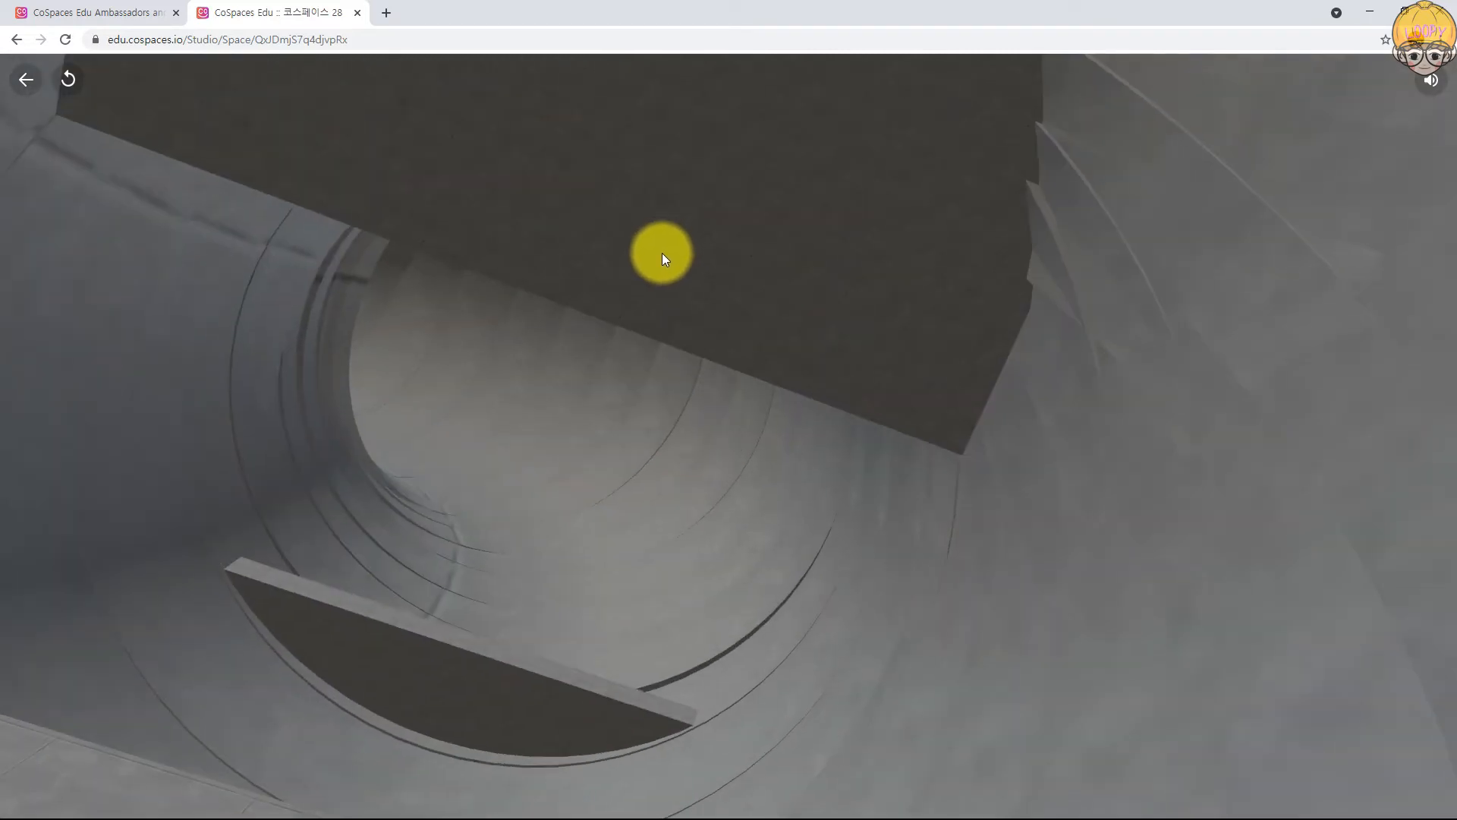
left_click(23, 84)
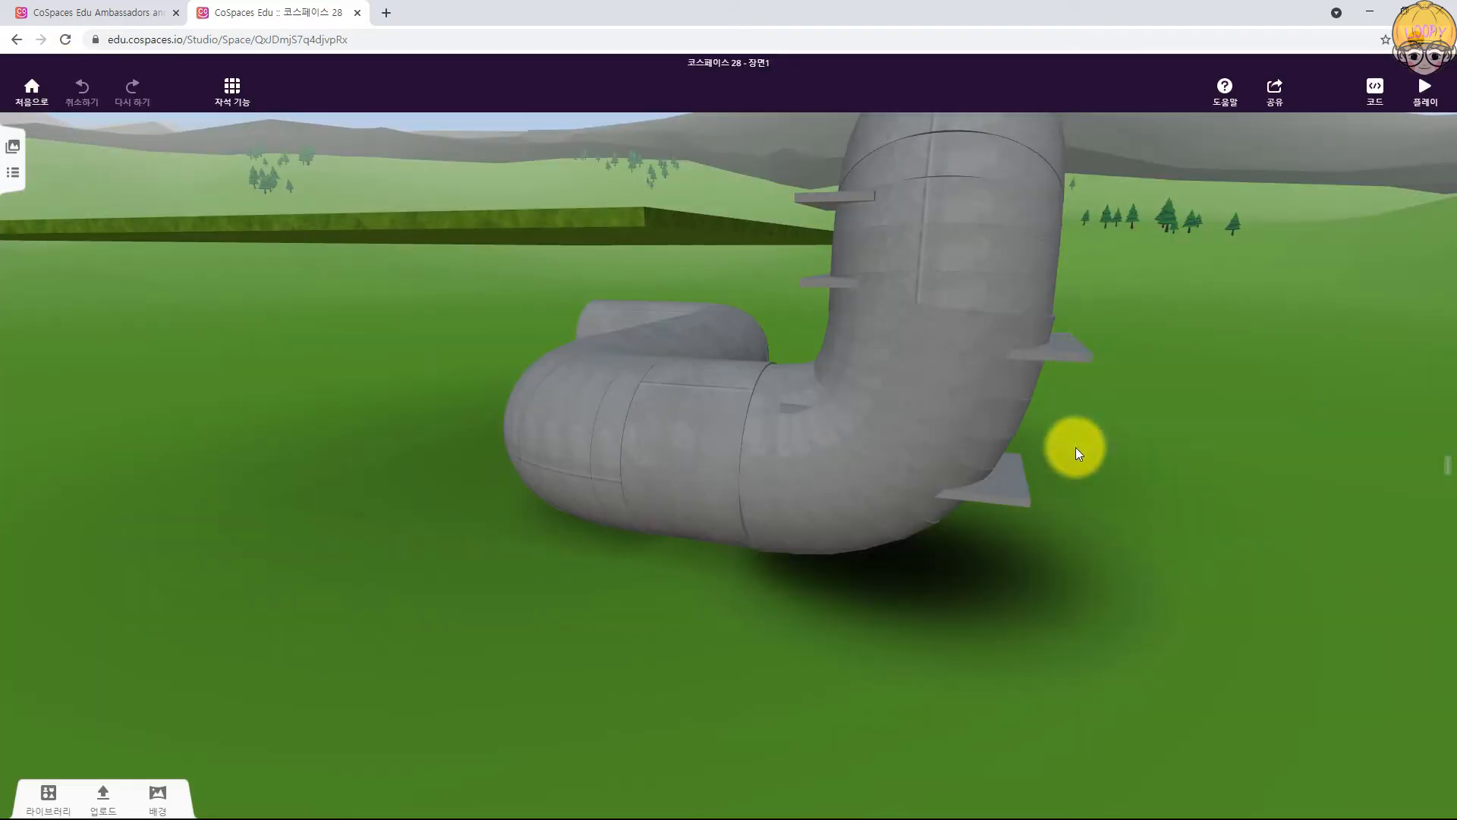
Step: Lower the inner-bend platform slightly and bring the outer platform above it down closer to the lowest step
left_click(821, 284)
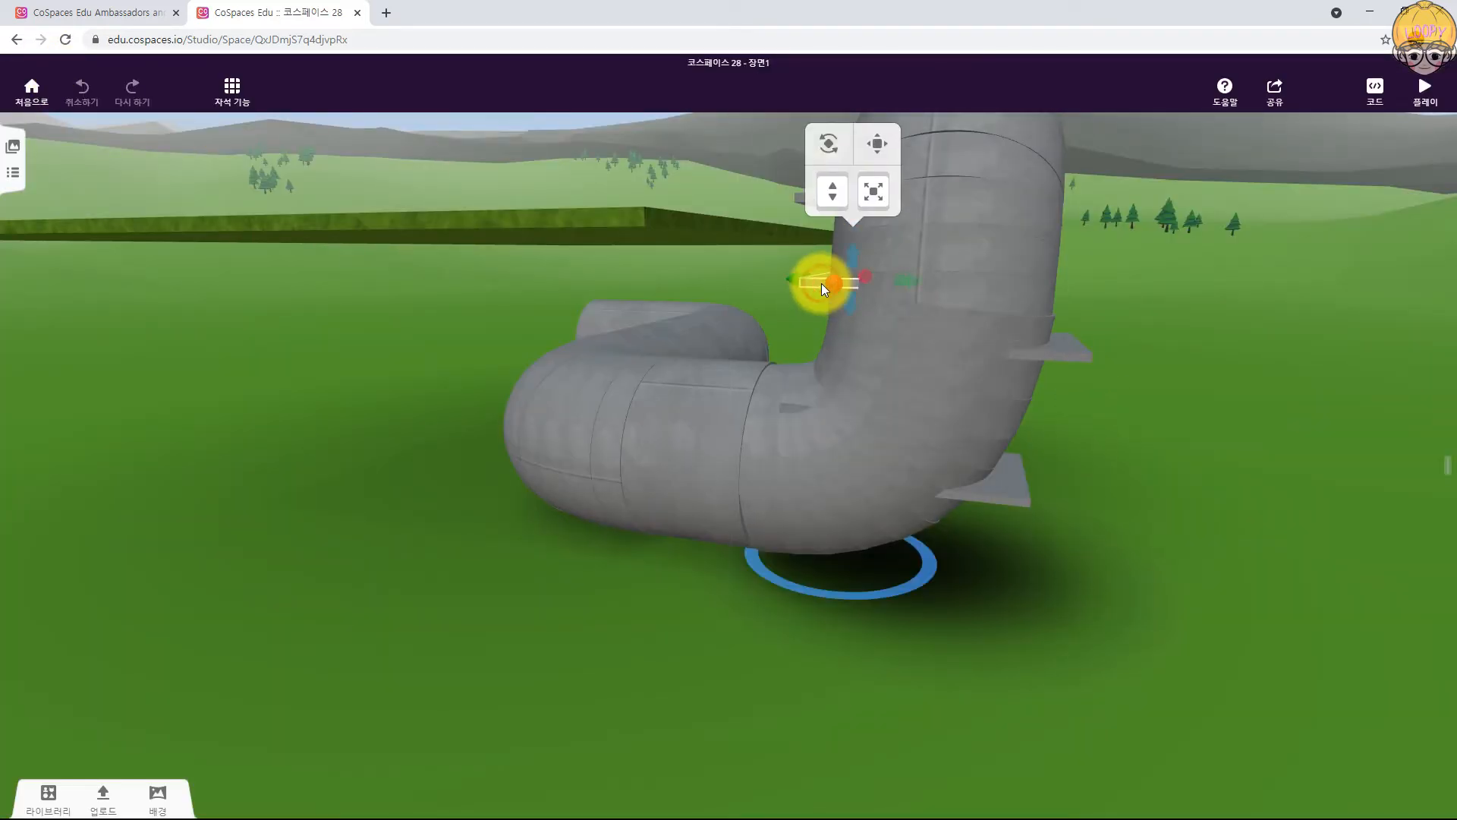
left_click(796, 408)
left_click(863, 263)
left_click_drag(839, 364, 840, 368)
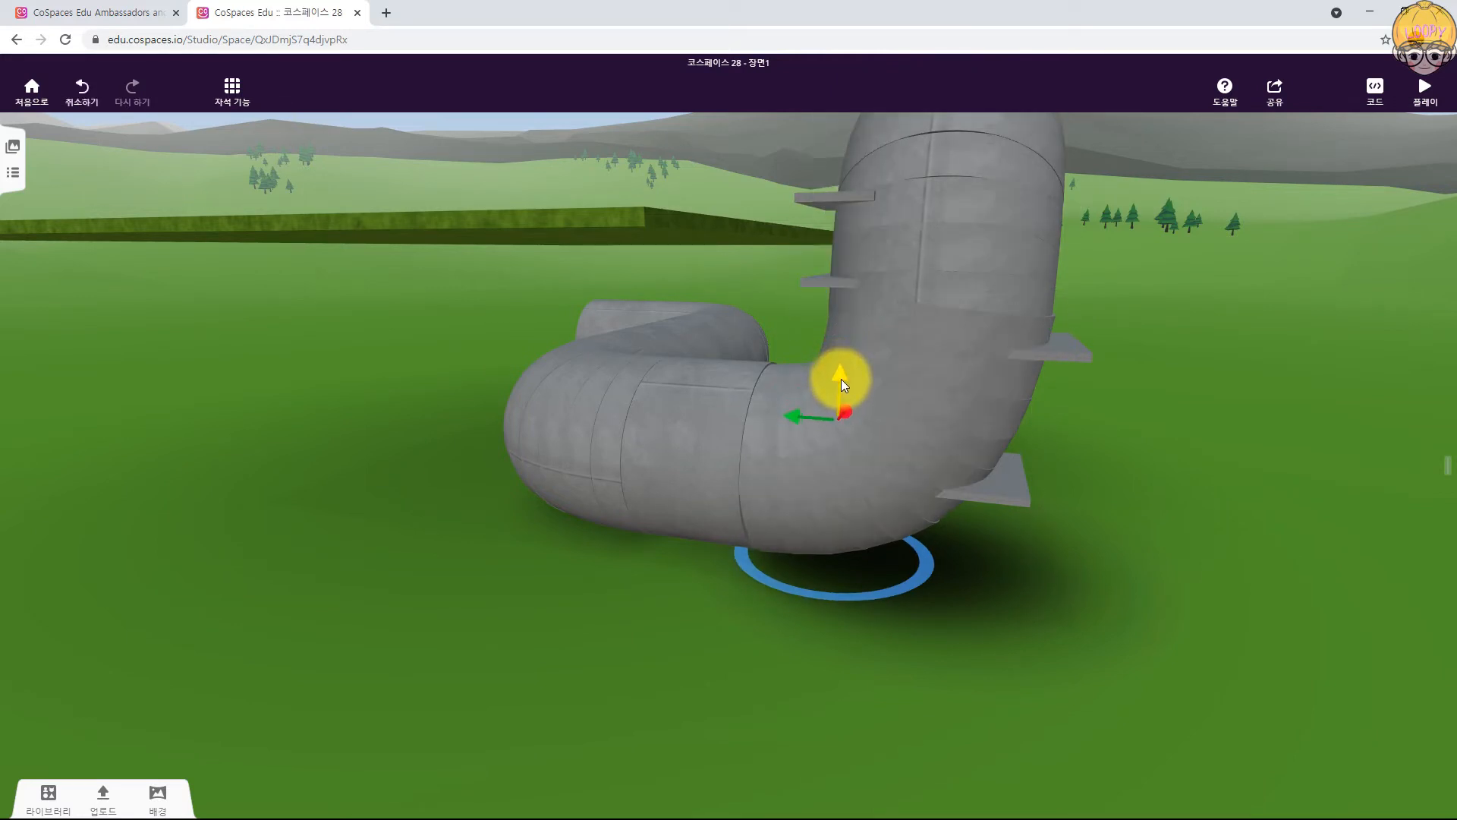
left_click(1070, 352)
left_click_drag(1042, 297, 1034, 346)
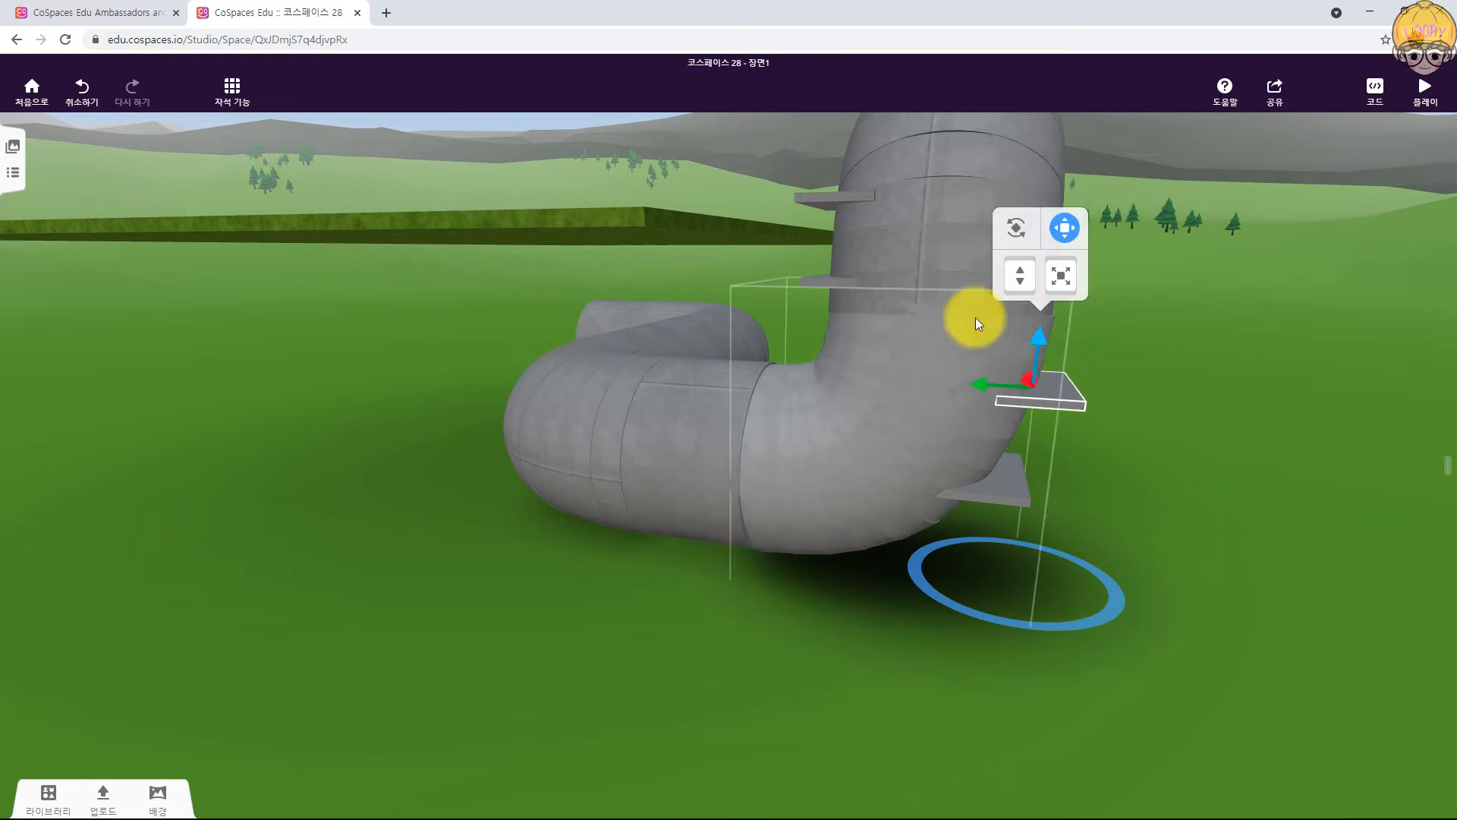
Step: Lower the middle inner-side platform and move the topmost platform across to the outer side of the vertical pipe
left_click(829, 287)
left_click_drag(847, 230, 842, 273)
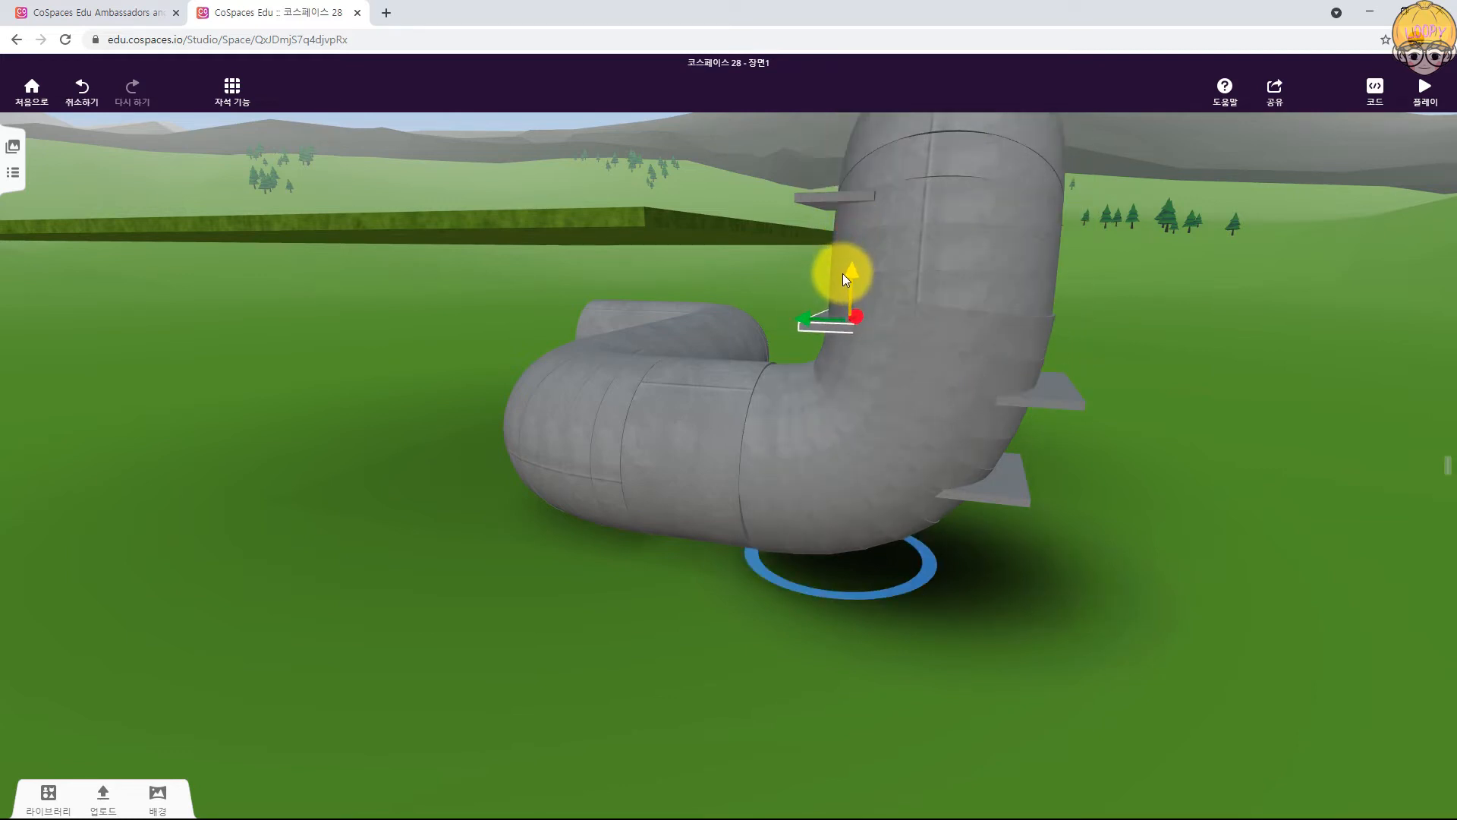
left_click(801, 197)
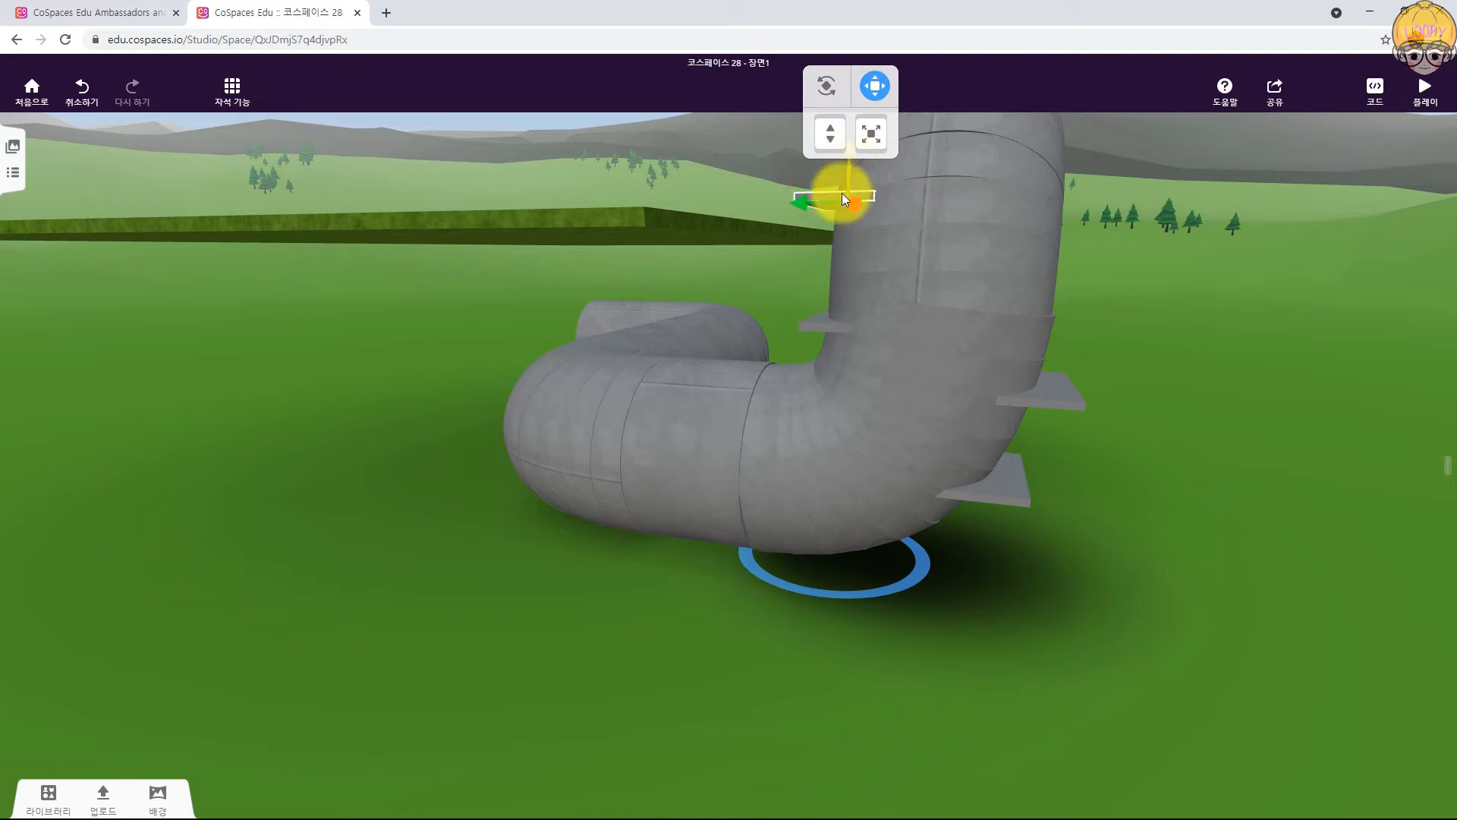
left_click_drag(800, 205, 1026, 252)
Step: Play the scene again to test climbing the adjusted platforms, and return to the editor to inspect their spacing
left_click(1425, 89)
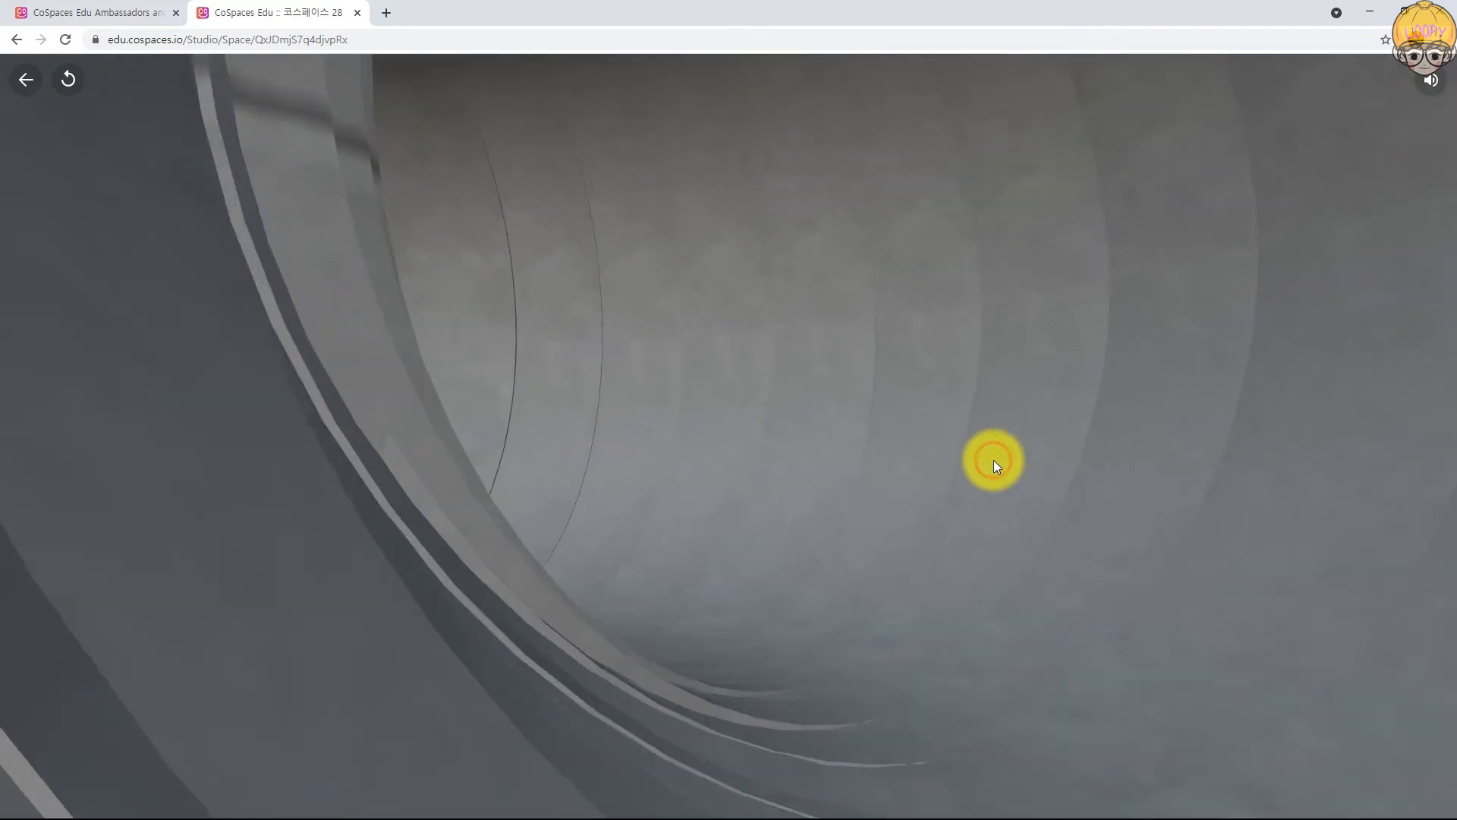
left_click_drag(994, 460, 1381, 266)
left_click_drag(1027, 448, 1099, 487)
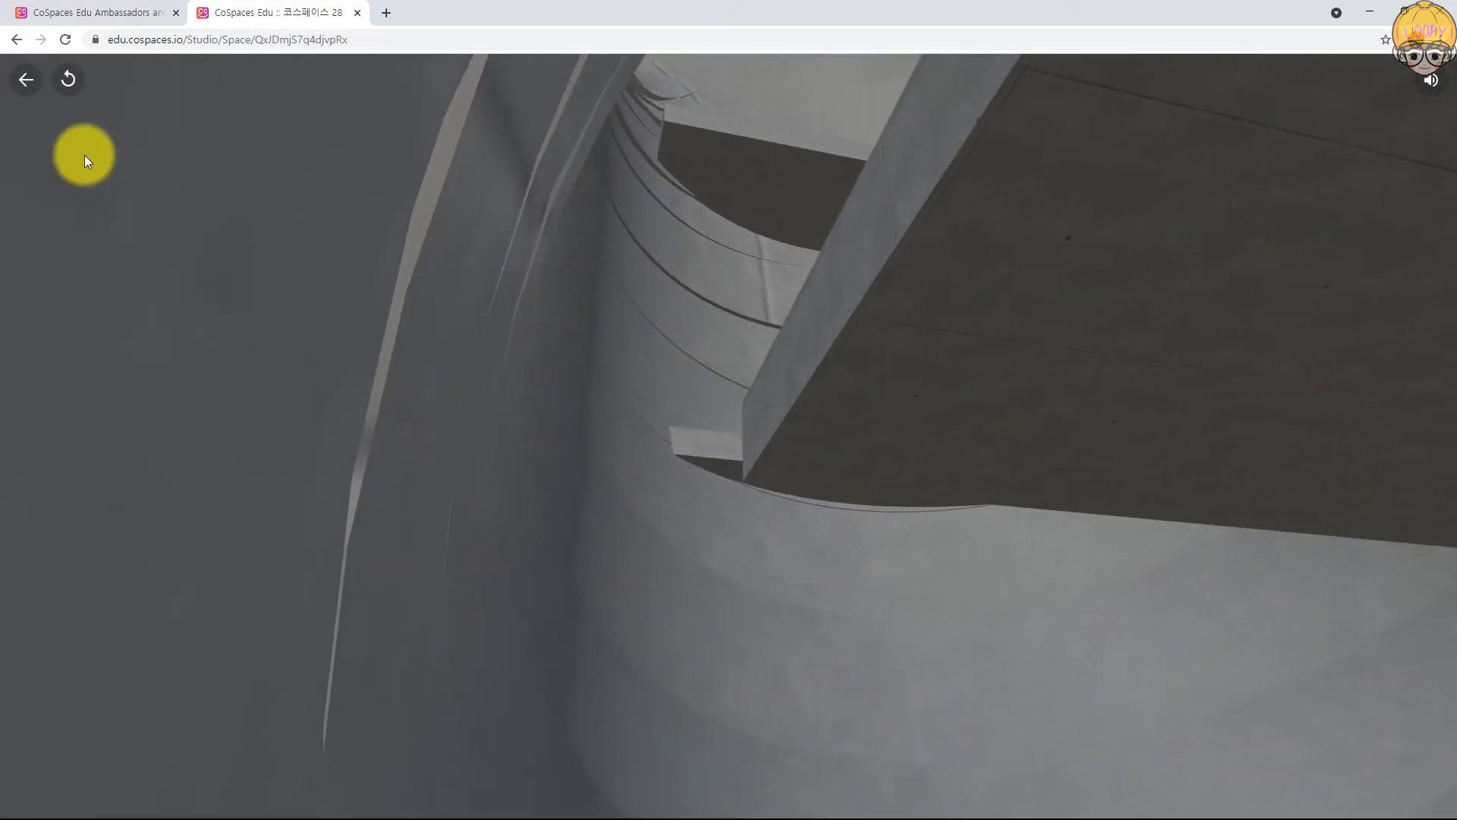
left_click(26, 80)
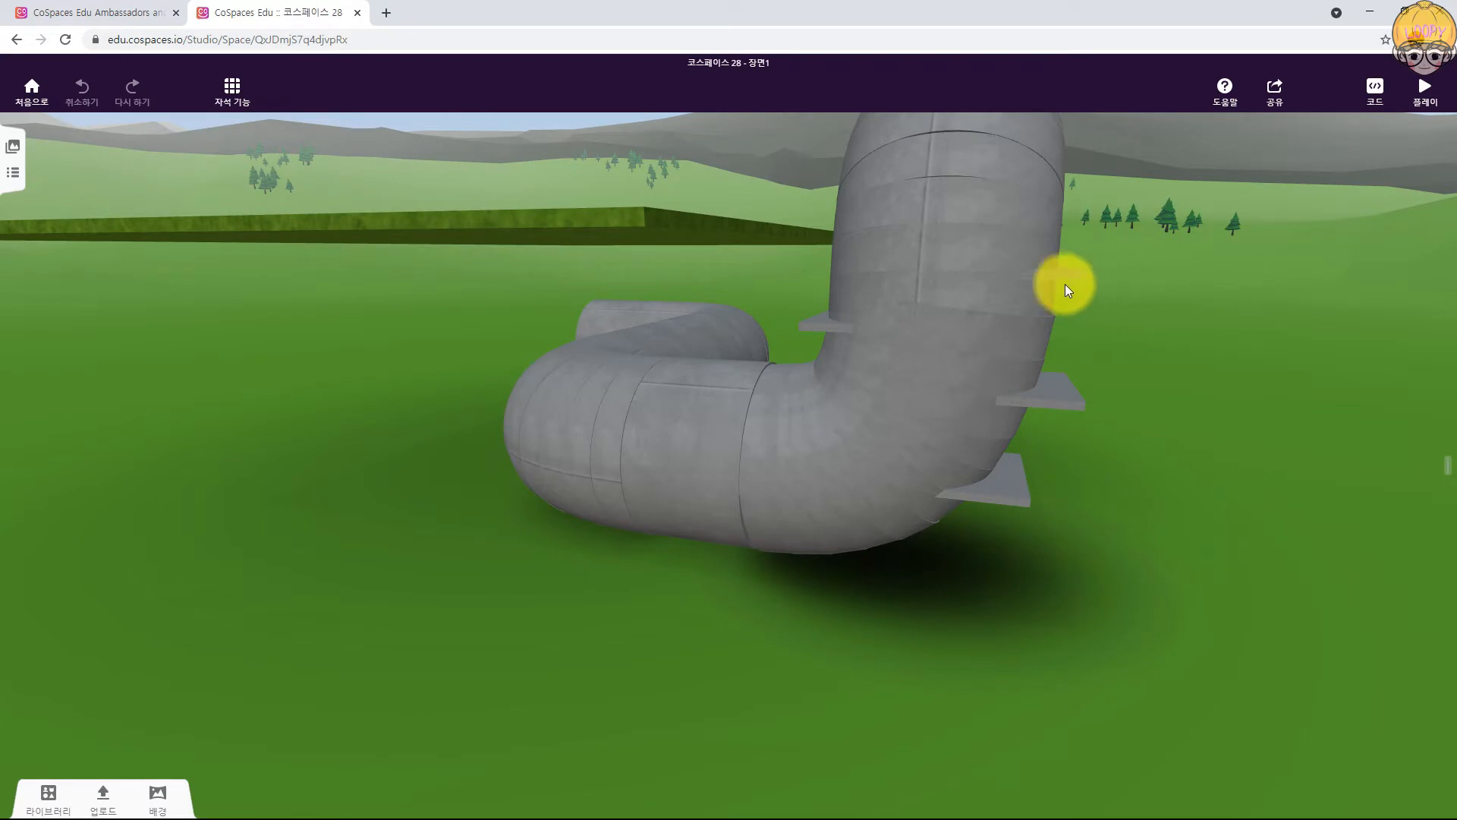
left_click_drag(1108, 520, 1010, 475)
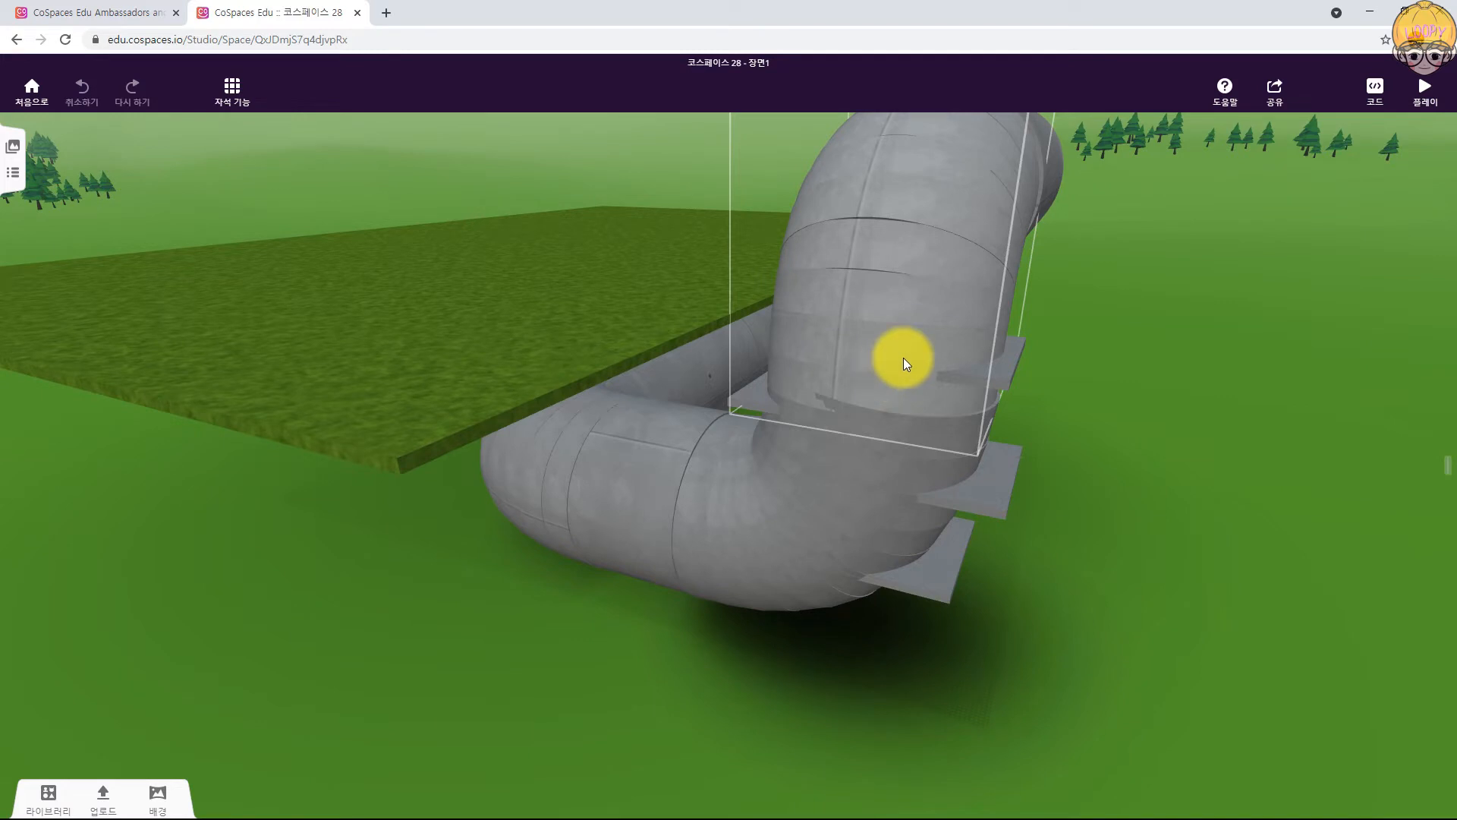
Step: Examine the finished pipe tunnel and the raised grass floor from several sides
left_click(903, 357)
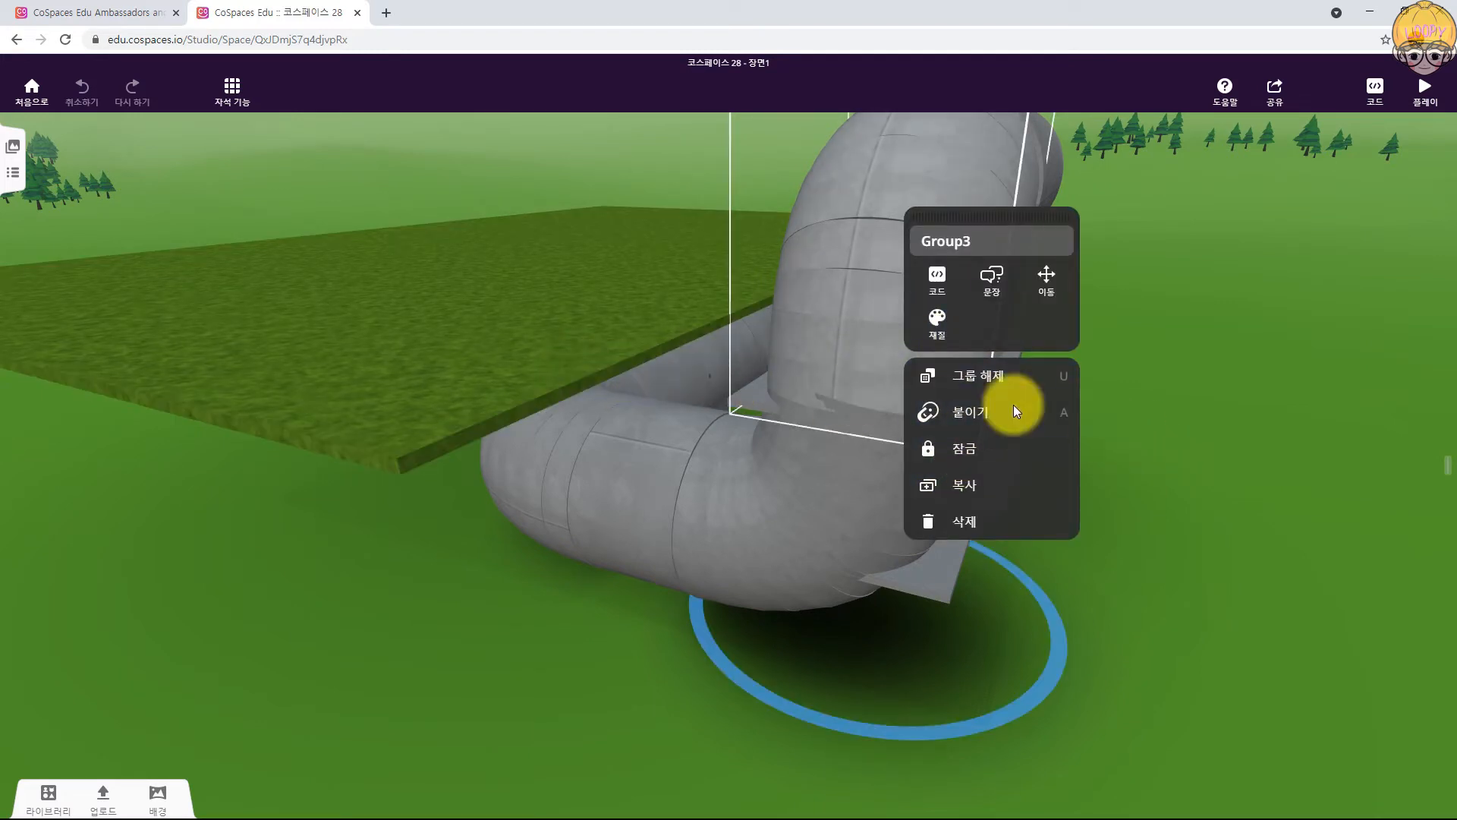
left_click(1234, 384)
left_click_drag(1234, 384, 1198, 392)
left_click(824, 436)
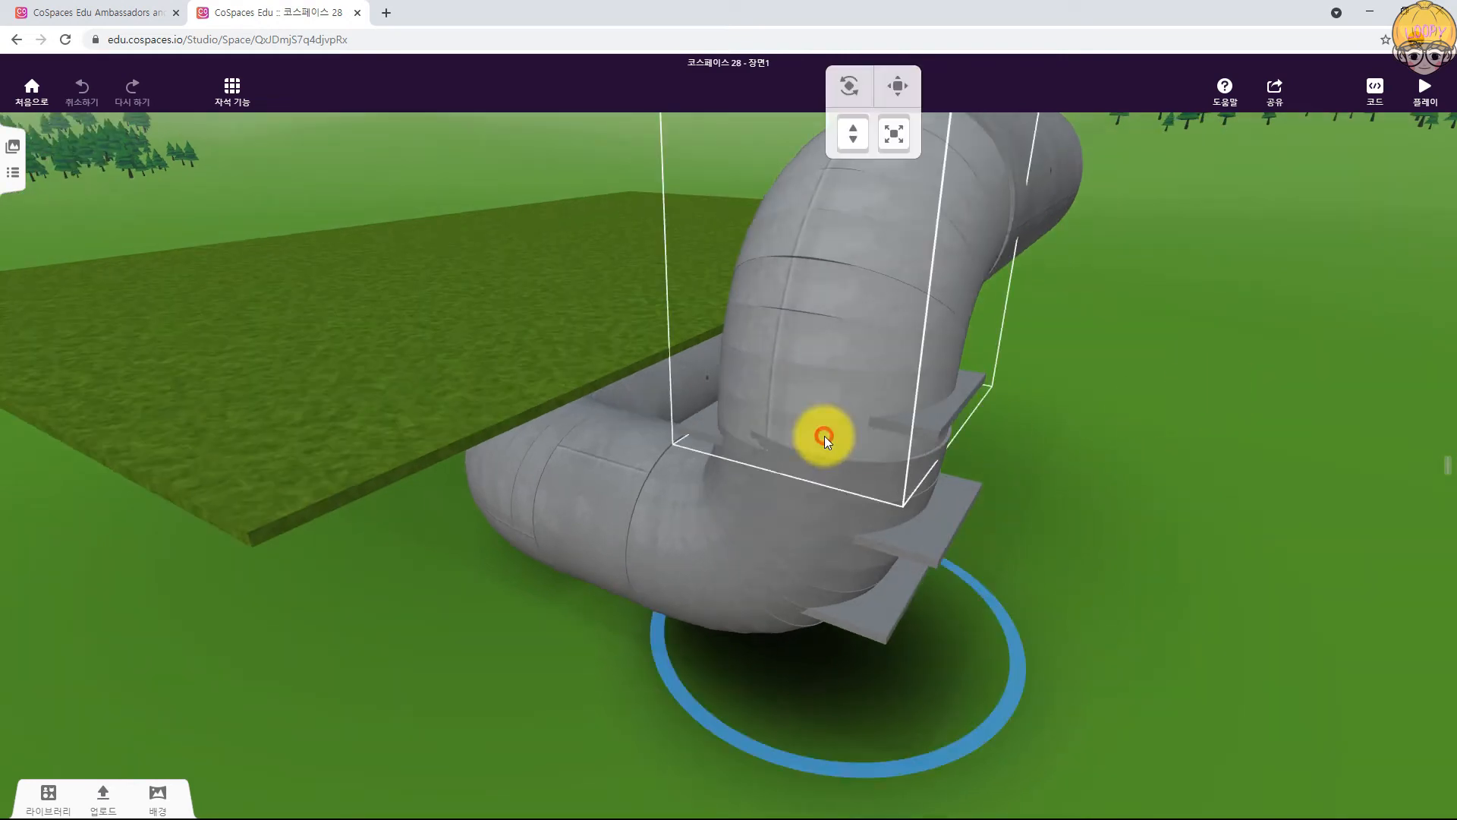
left_click(1143, 426)
left_click_drag(1095, 434, 491, 432)
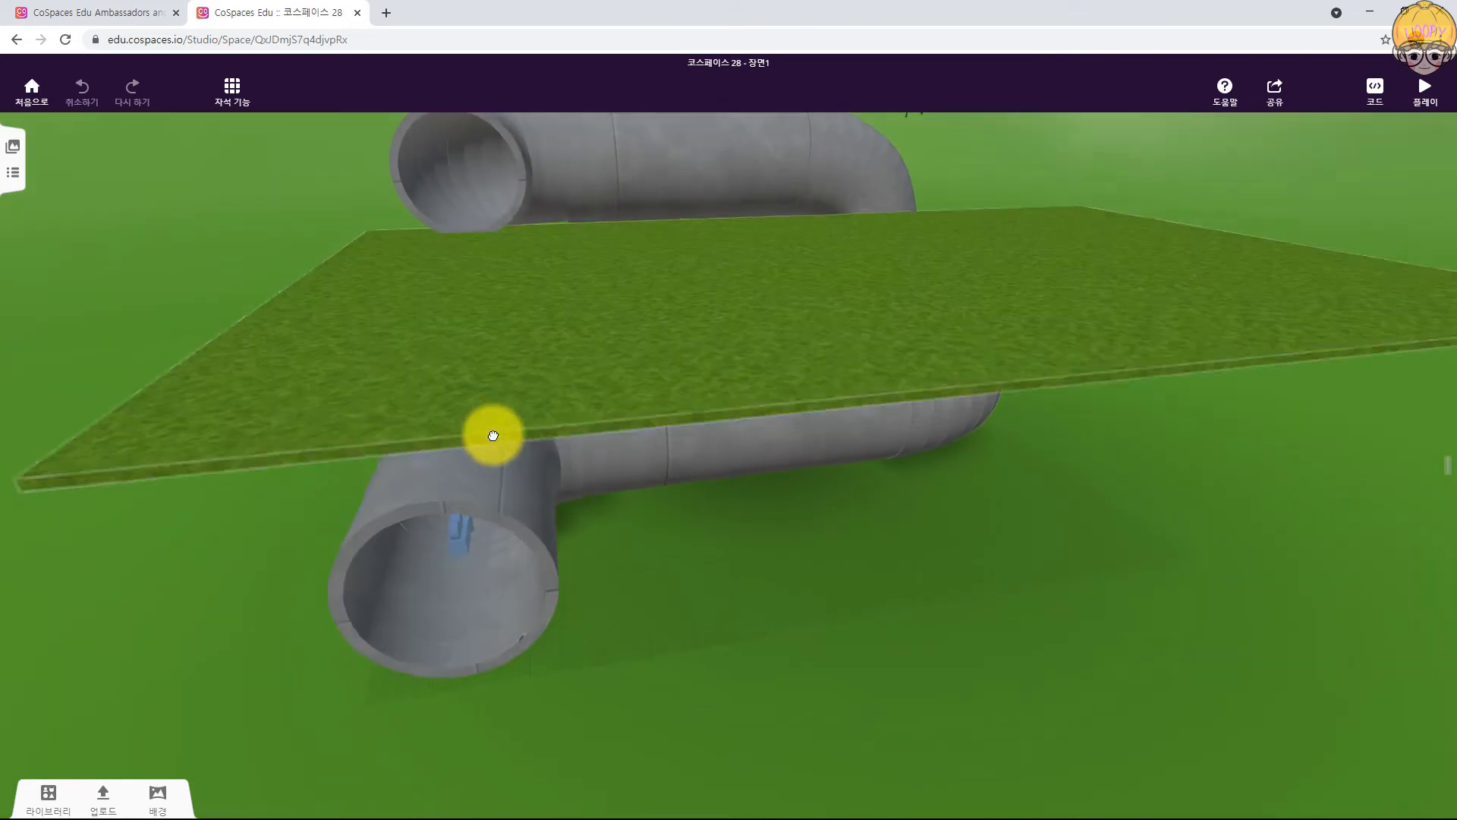
left_click(778, 670)
left_click_drag(778, 670, 752, 653)
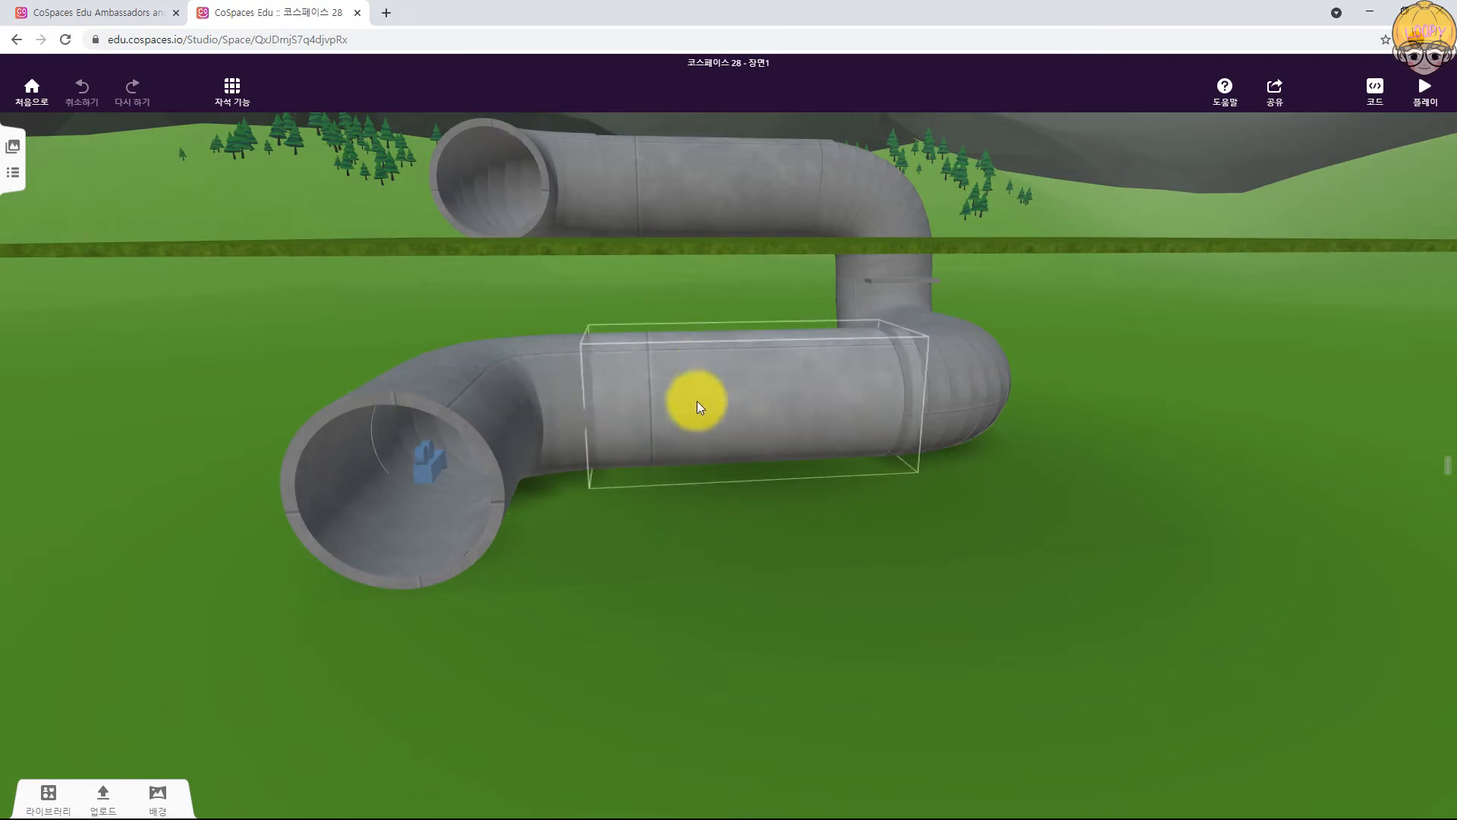
Step: Group all objects in the scene, including the pipes and grass floor, and lock the group
left_click(689, 607)
left_click_drag(690, 610, 679, 629)
key("ctrl+a")
right_click(721, 359)
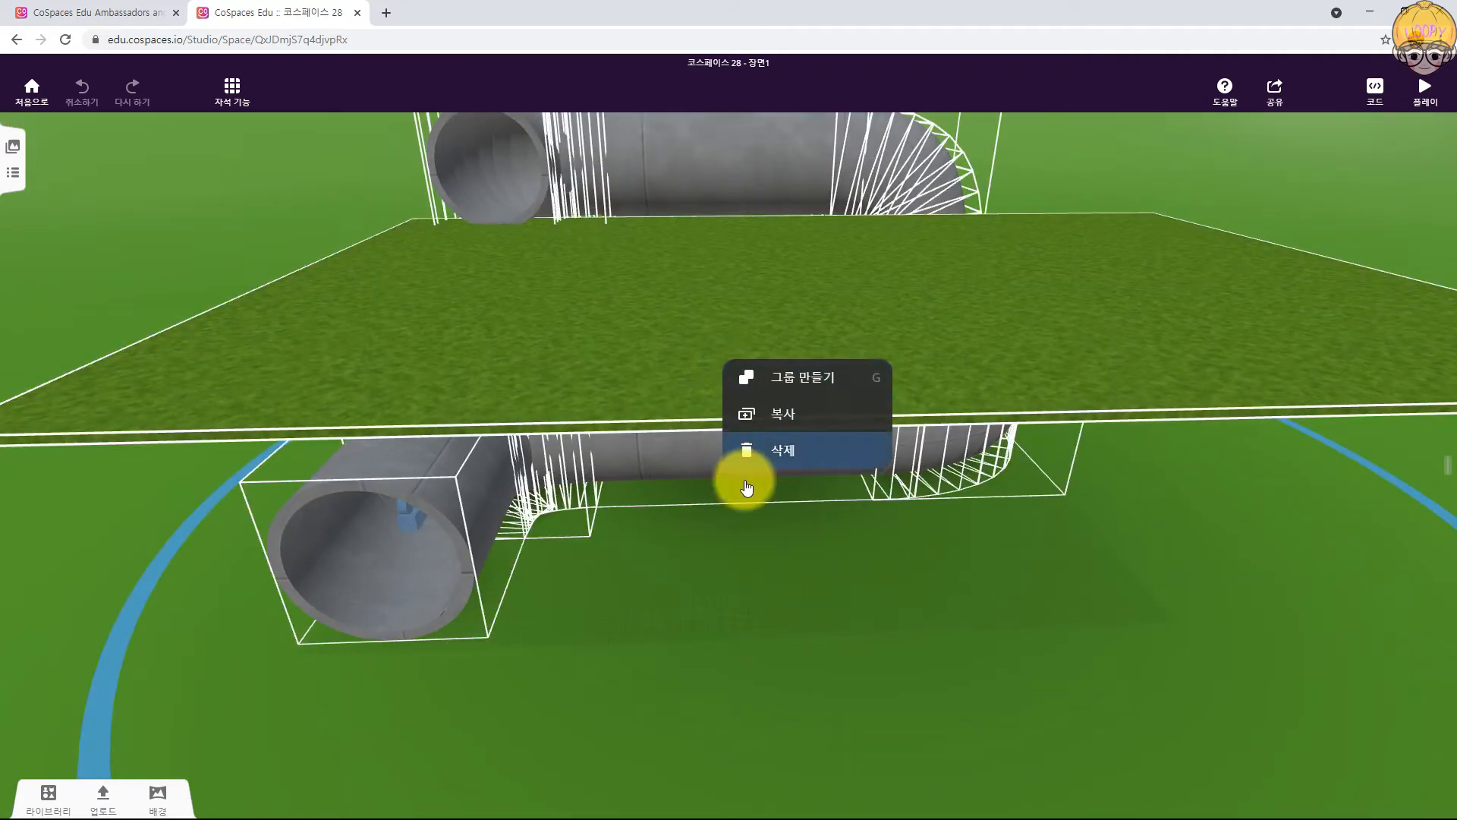
left_click(796, 377)
right_click(748, 336)
left_click(764, 350)
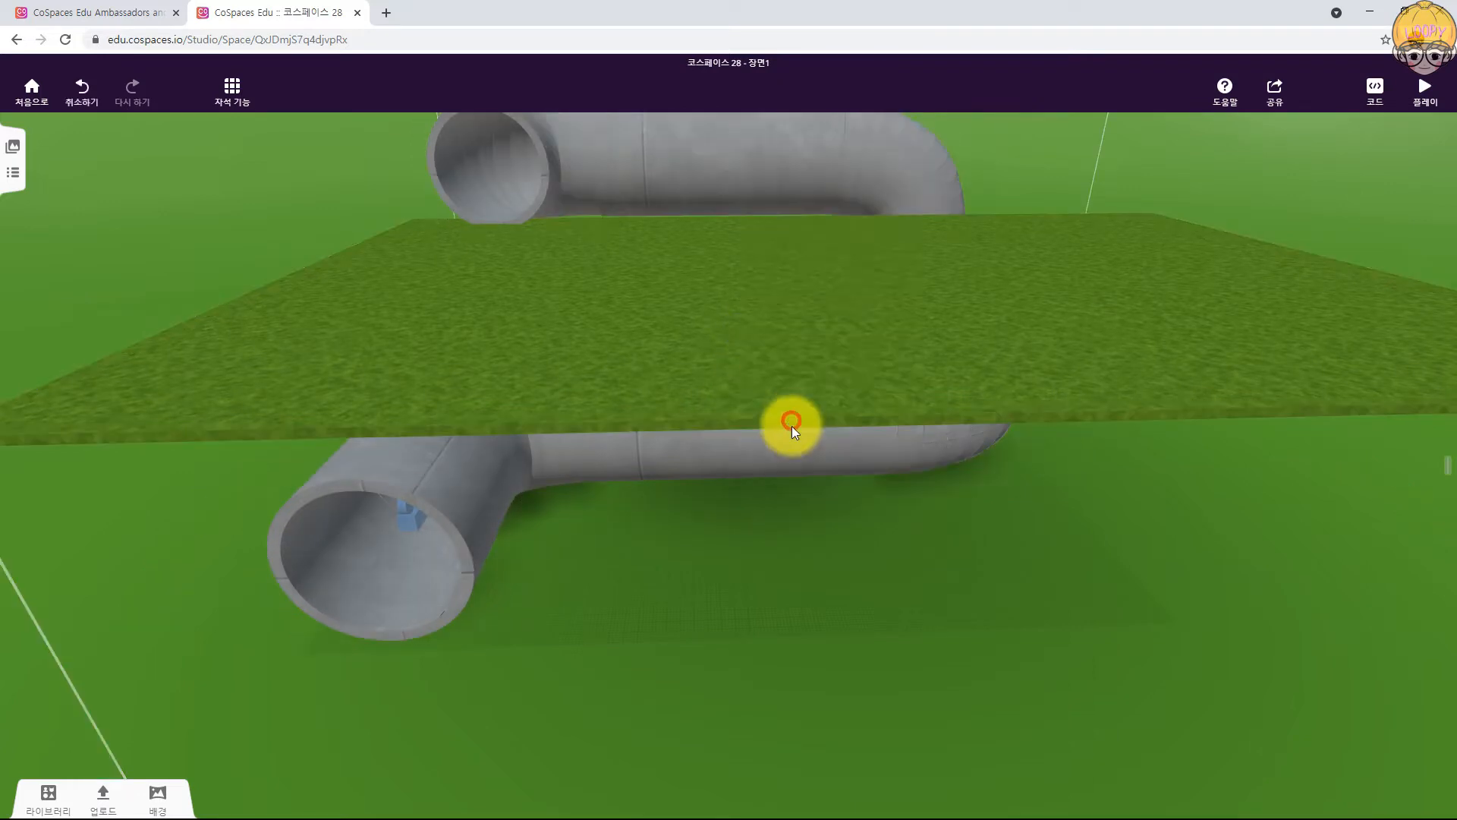
left_click_drag(767, 378, 769, 327)
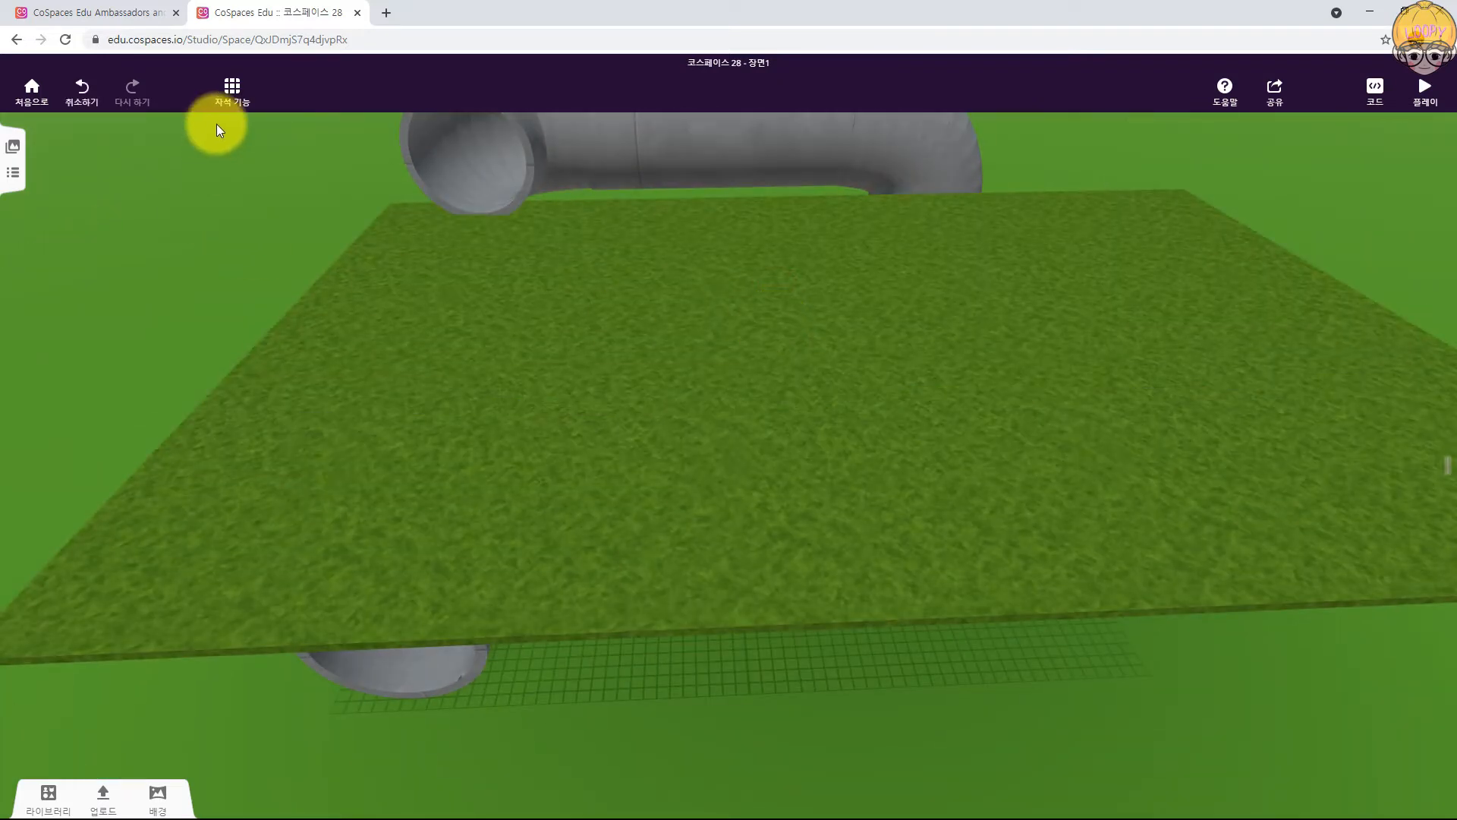
left_click(226, 110)
left_click(726, 311)
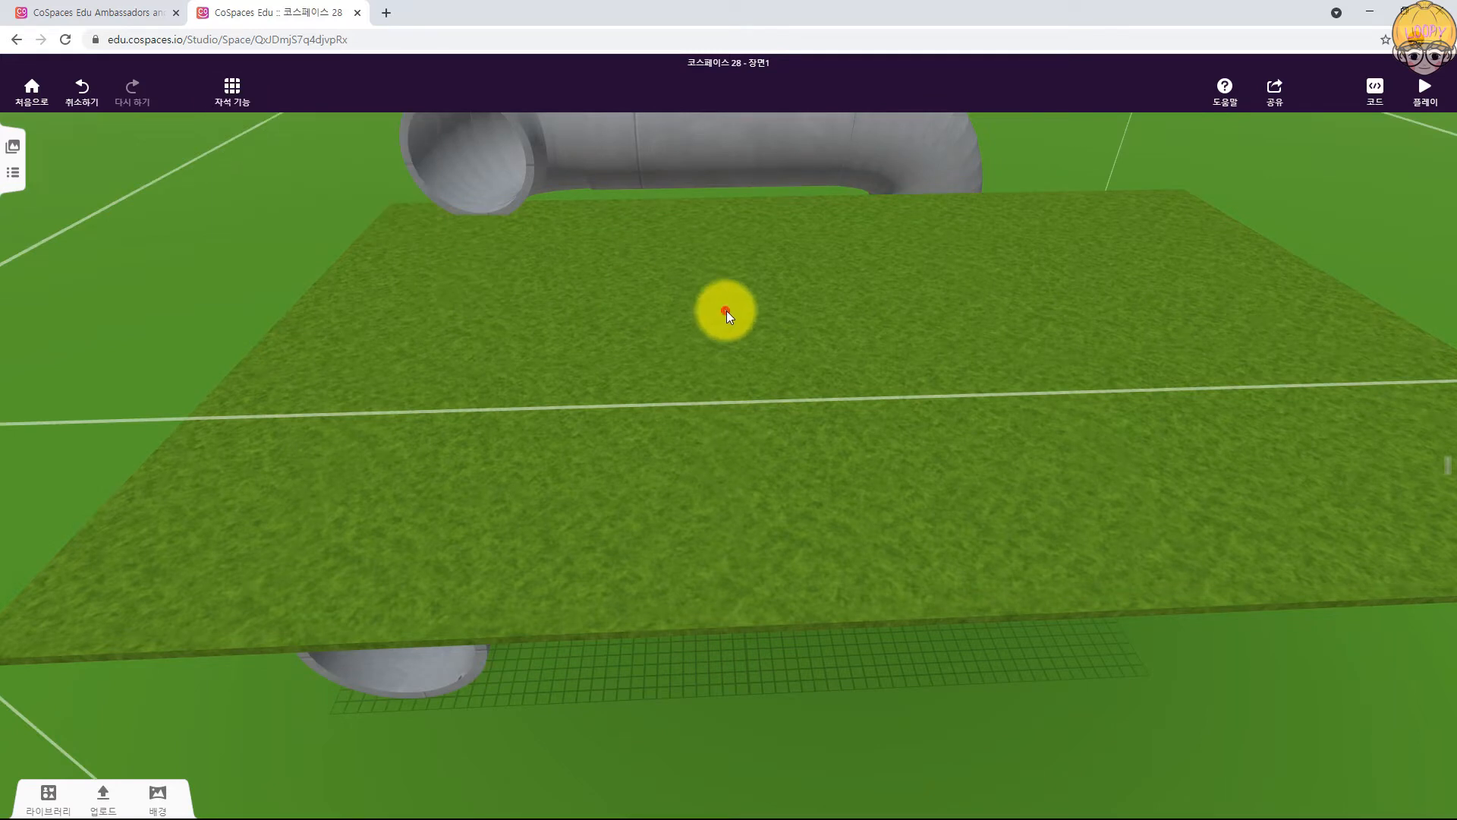
left_click_drag(684, 302, 755, 313)
Step: Add a cylinder from the library's 3D building shapes to the middle of the grass floor
left_click(49, 795)
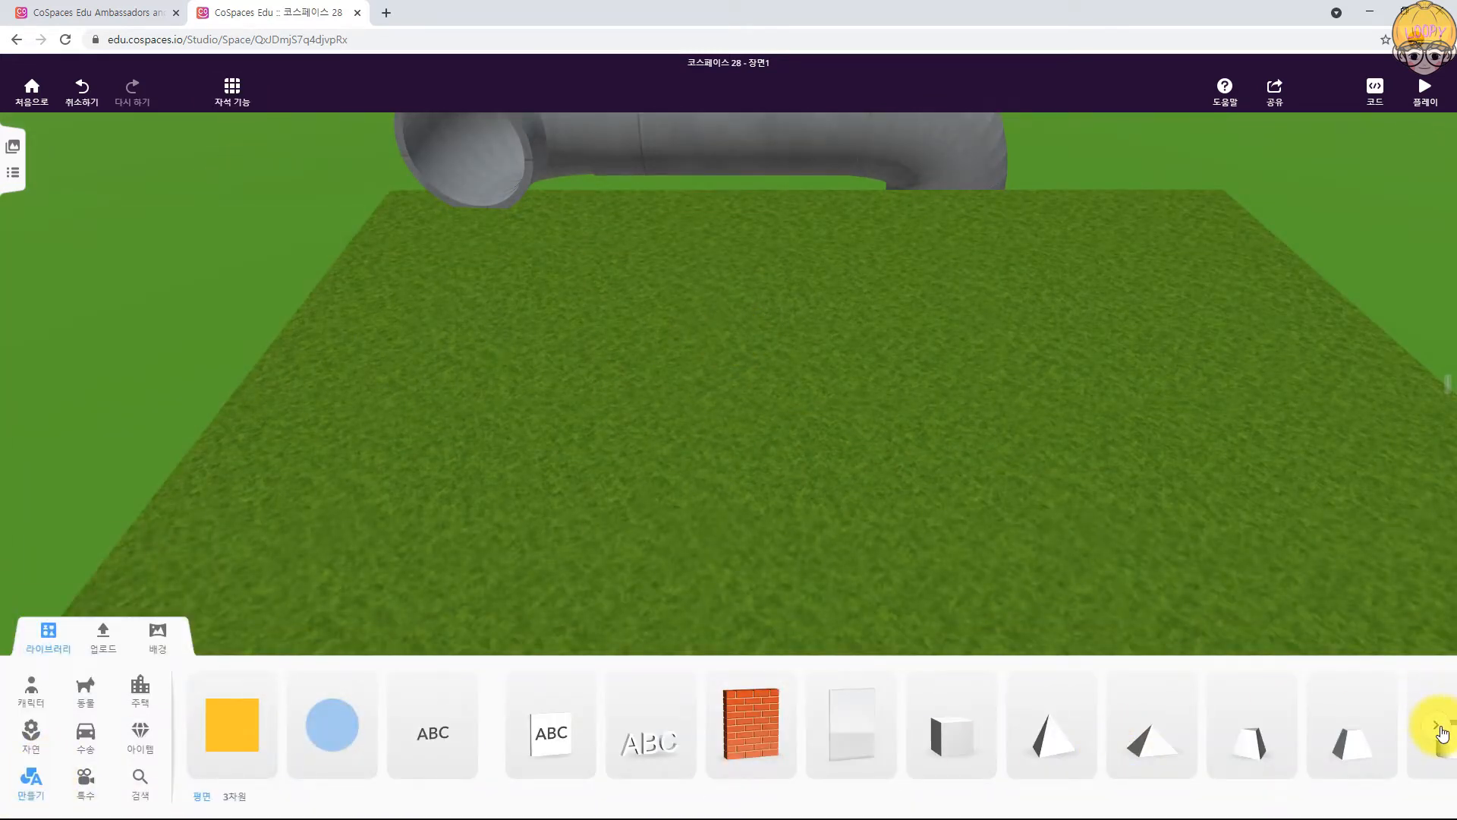
left_click(1437, 727)
left_click(531, 410)
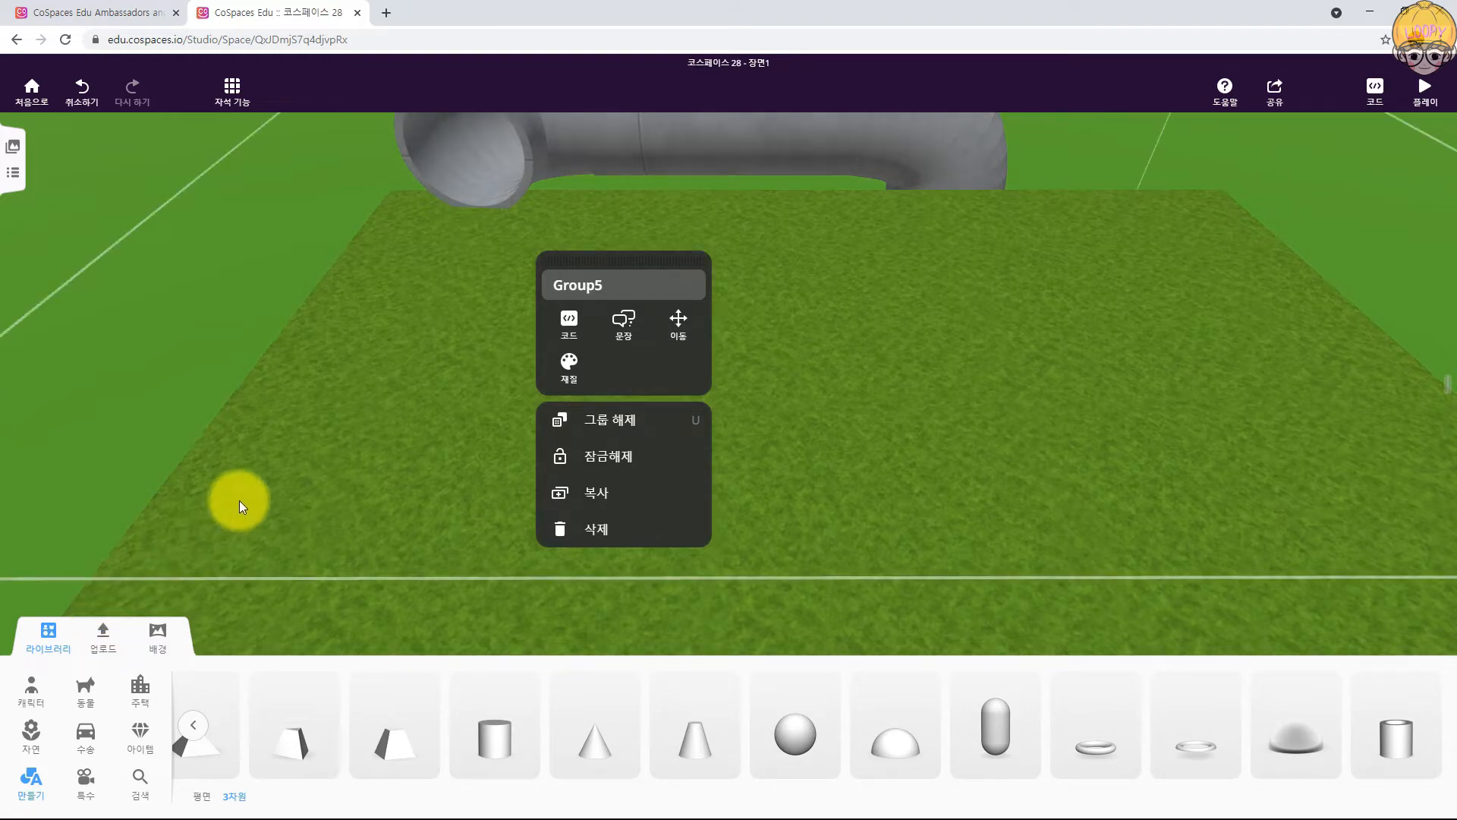
left_click(343, 348)
left_click_drag(403, 349, 612, 392)
left_click_drag(538, 378, 951, 437)
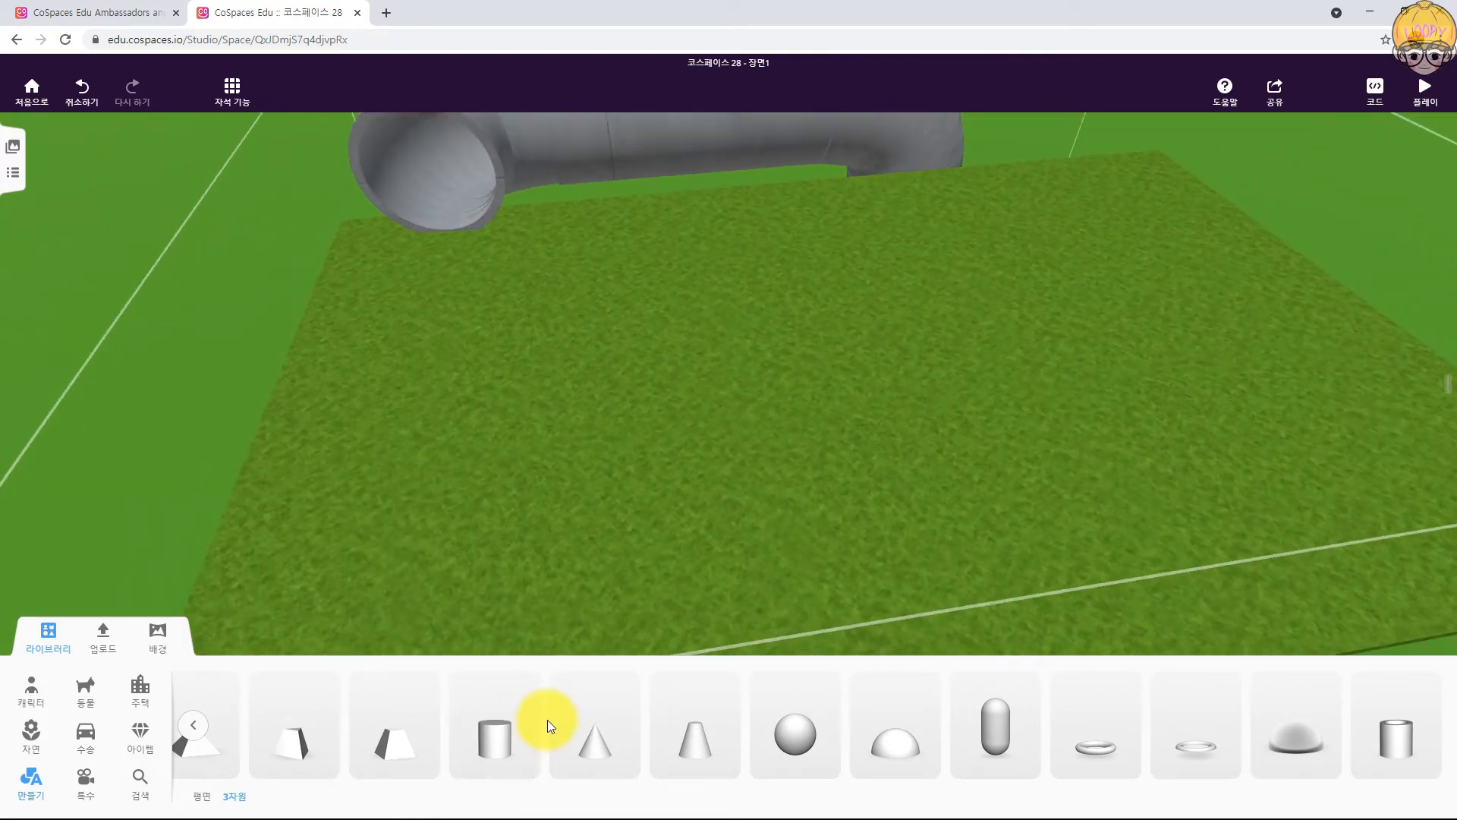
left_click_drag(494, 755, 749, 309)
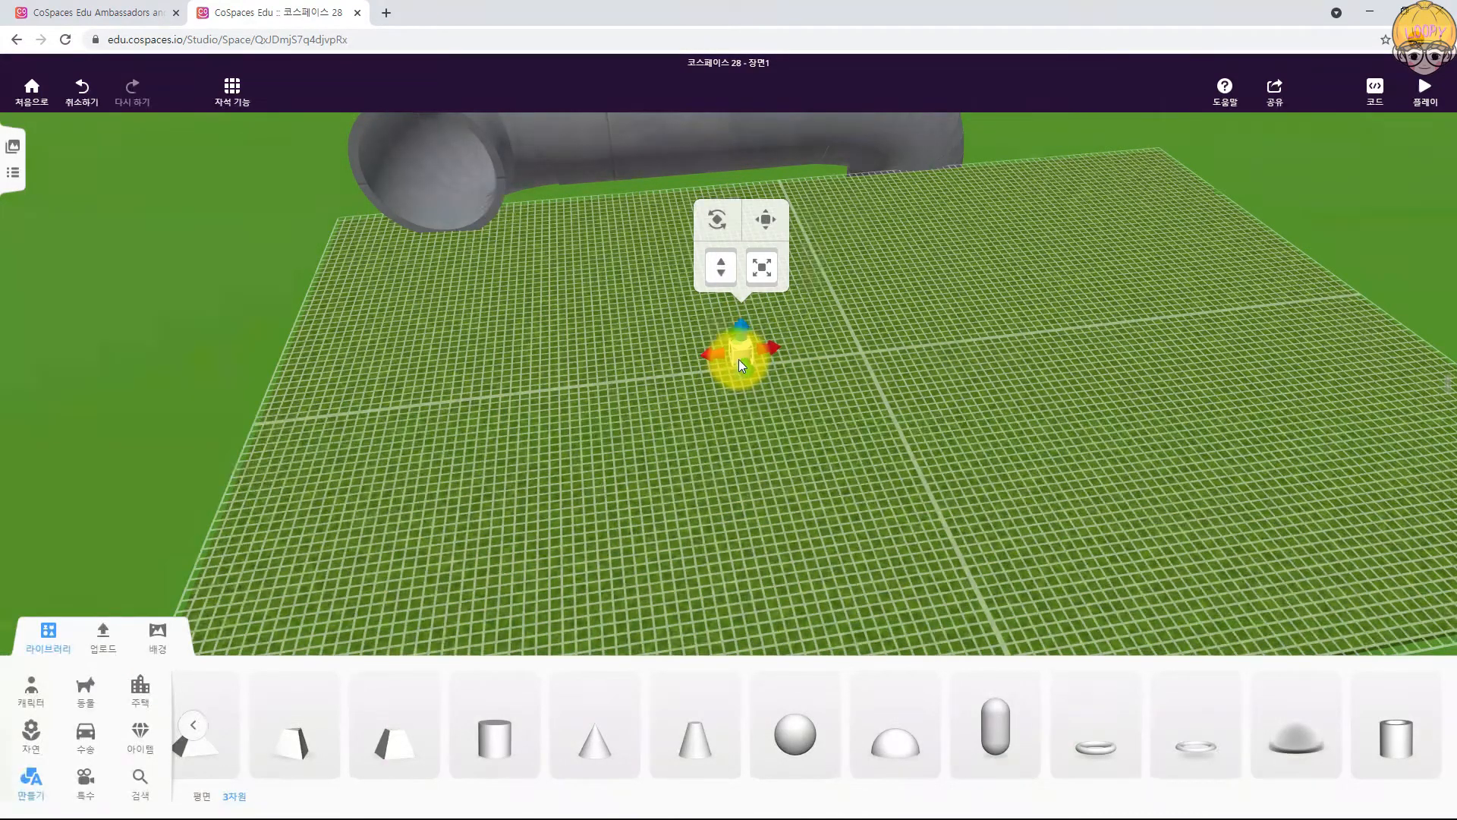
Step: Rename the cylinder as 회전축1 and adjust its code setting
right_click(742, 352)
left_click(839, 235)
type("ㅎ")
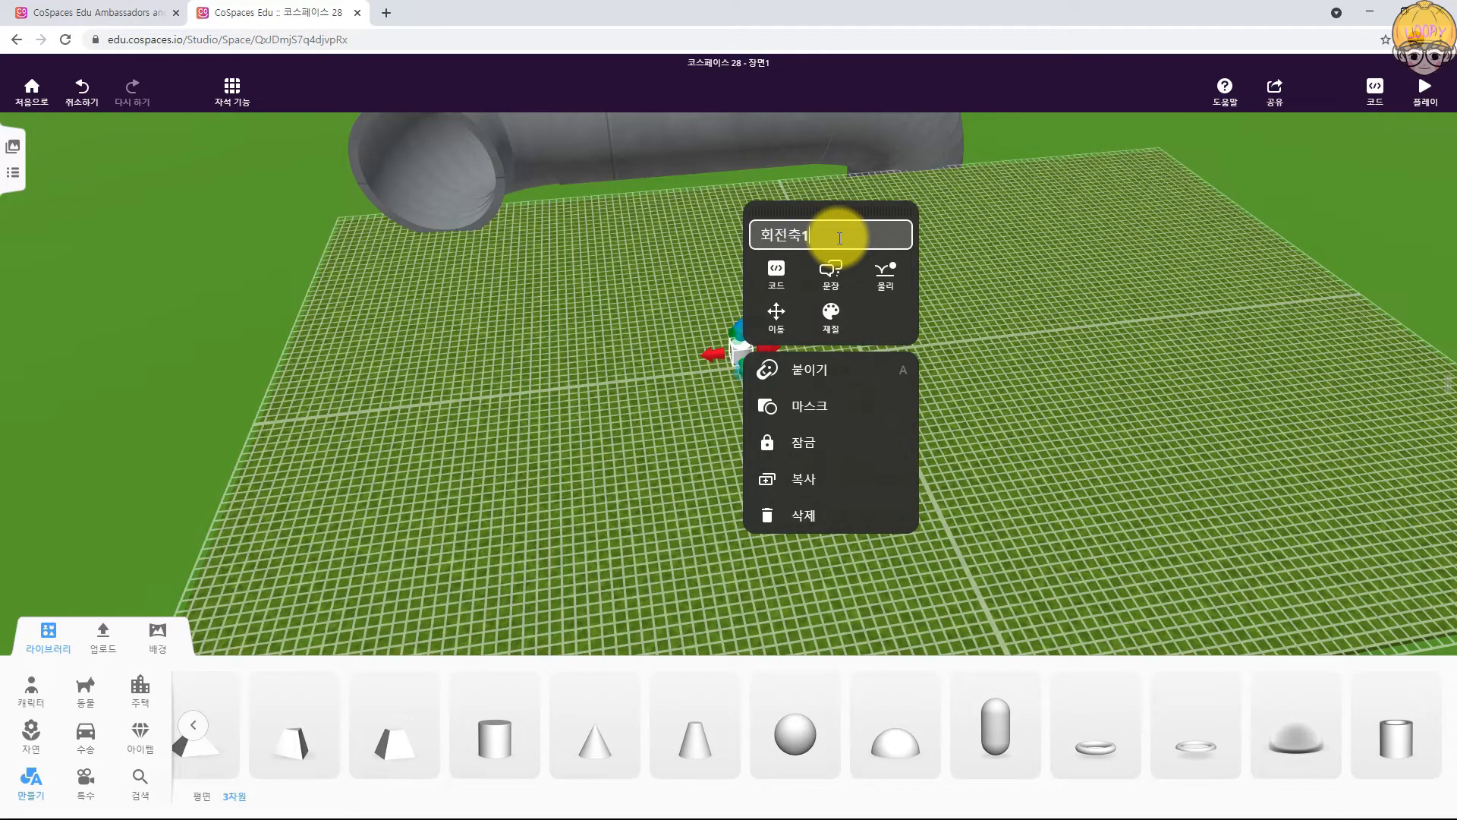
type("전축1")
left_click(776, 273)
left_click(916, 358)
left_click(936, 313)
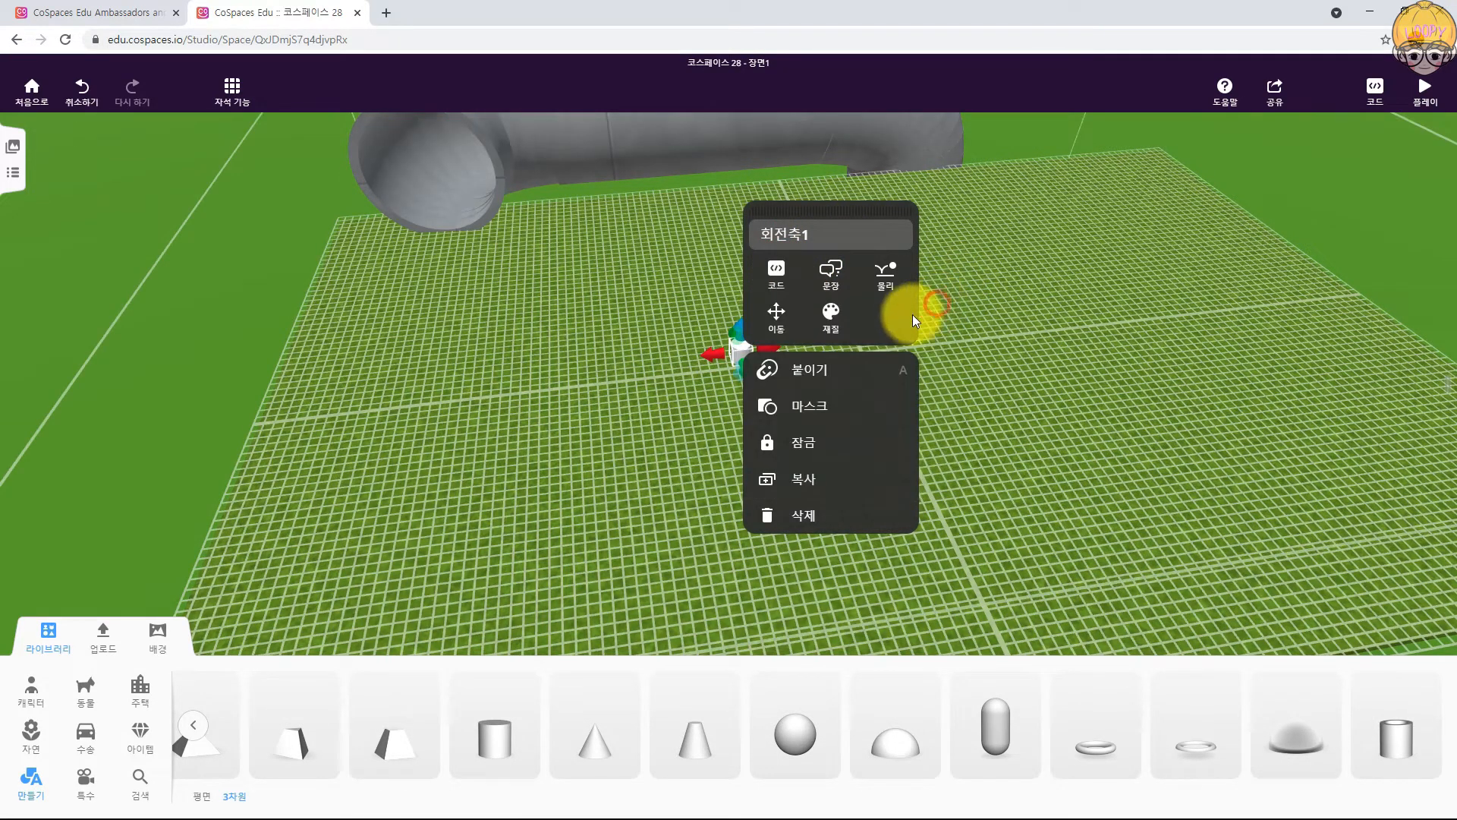
Step: Colour the 회전축1 cylinder dark grey
left_click(831, 315)
left_click(976, 391)
left_click(1025, 413)
left_click(621, 429)
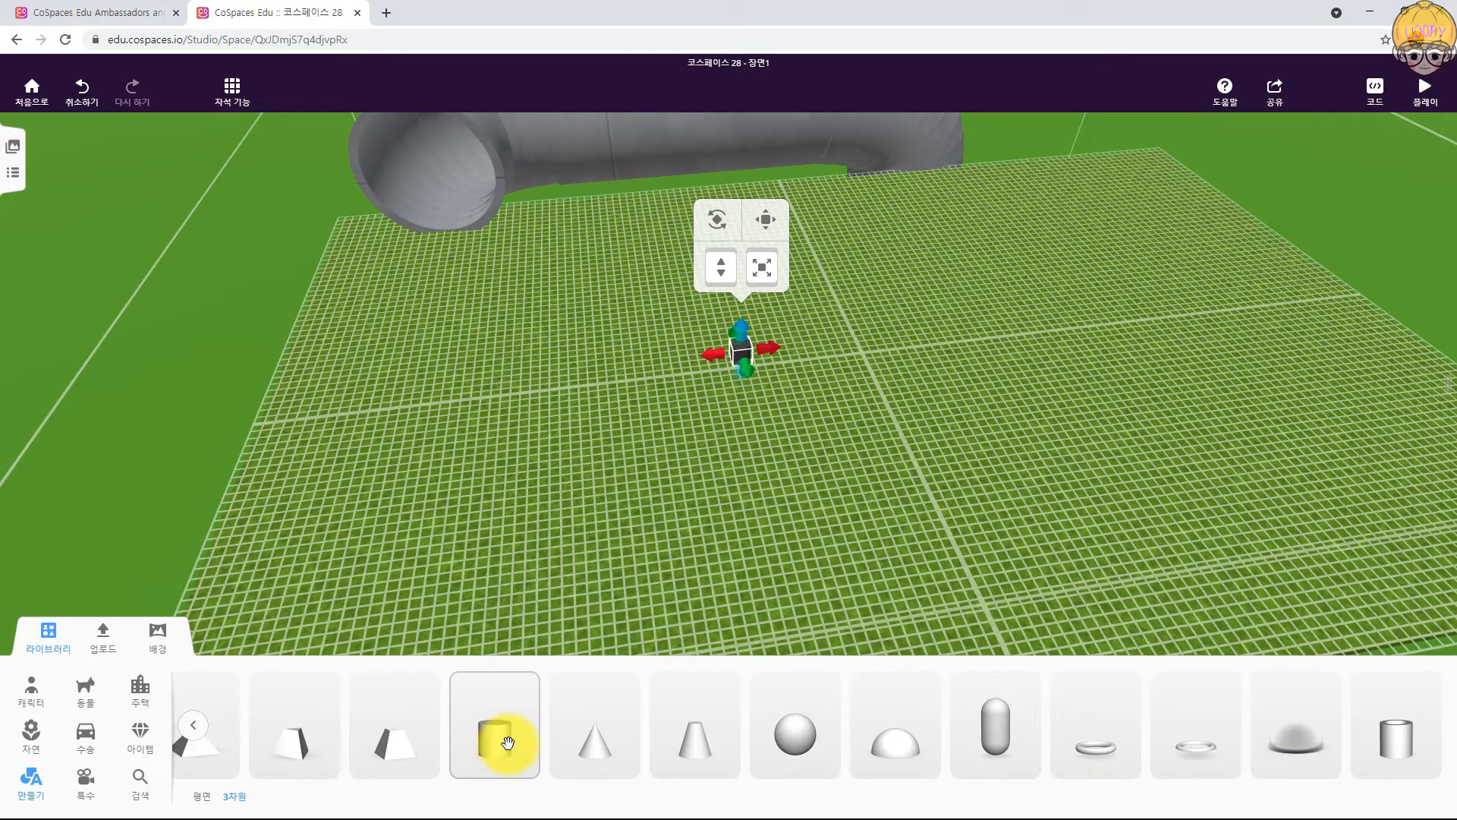
Step: Place a second cylinder beside 회전축1 as a tall thin rod and colour it dark grey
left_click_drag(507, 741, 700, 162)
left_click(700, 163)
left_click(789, 177)
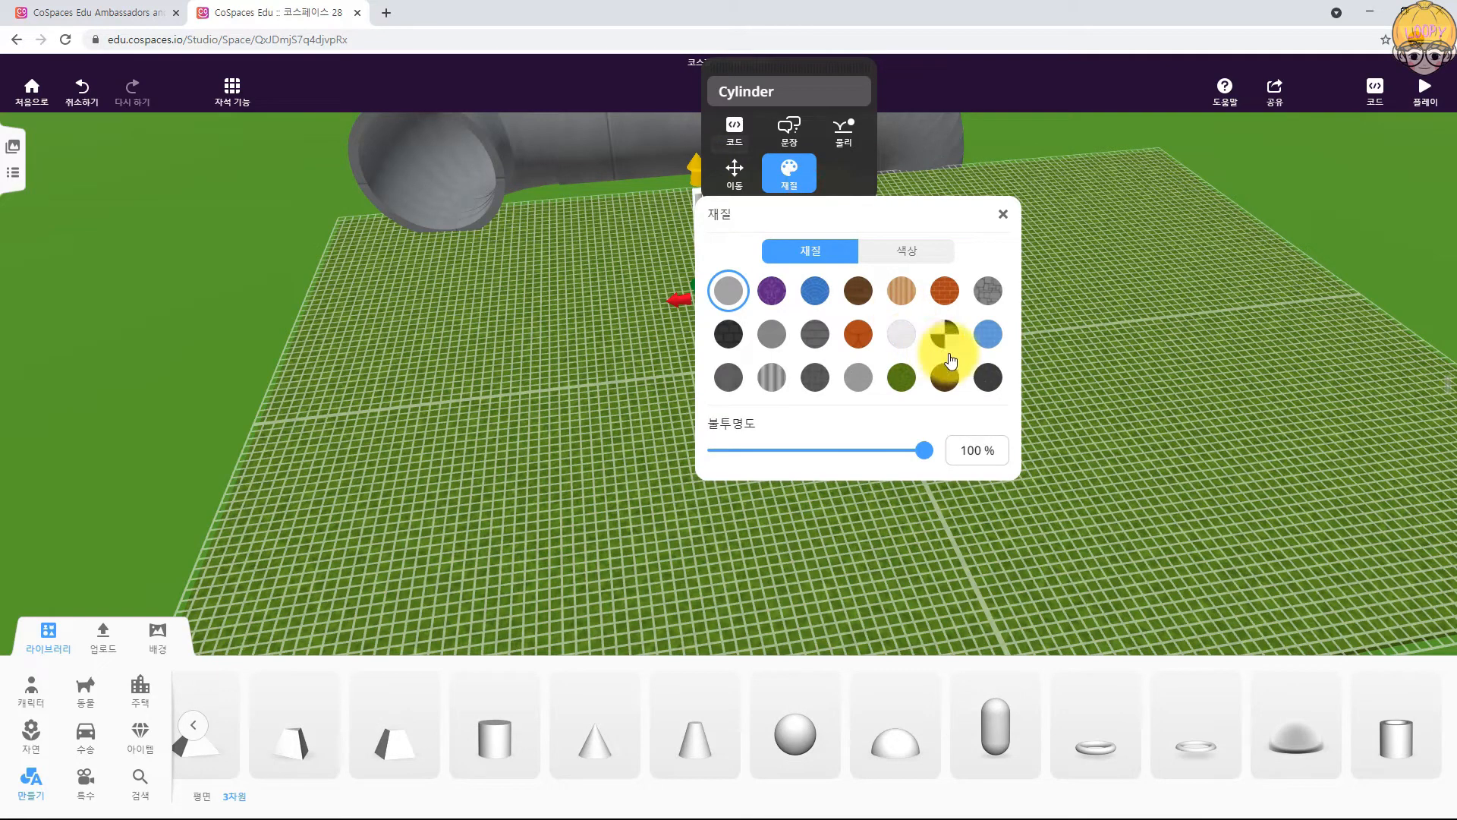
left_click(953, 252)
left_click(987, 290)
Step: Rename the tall rod as 날개1
left_click(821, 92)
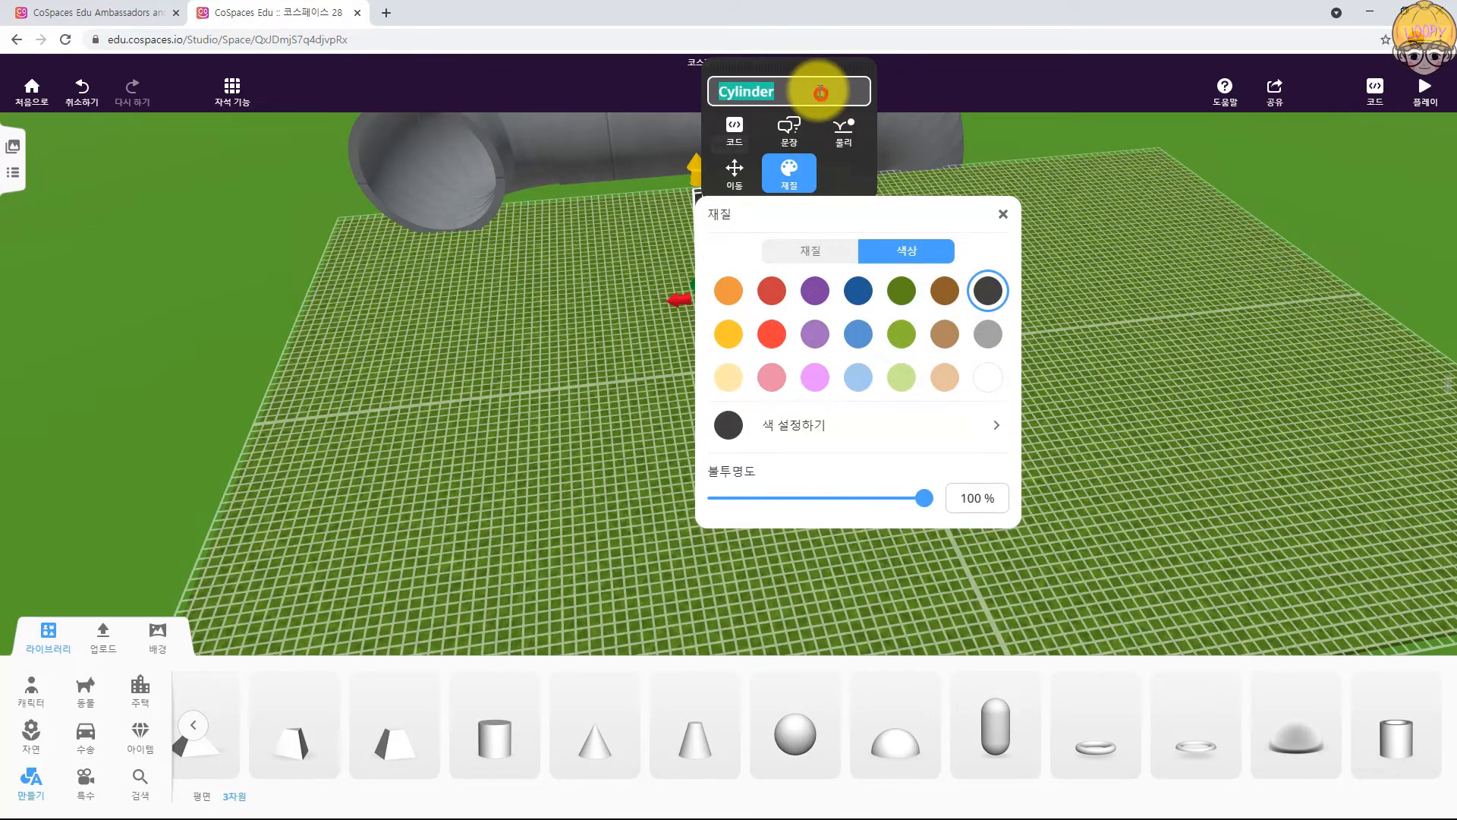
type("낡")
left_click(595, 315)
Step: Rotate the 날개1 rod by -90° to lie horizontally and move it lengthwise past the 회전축1 cylinder
left_click(699, 224)
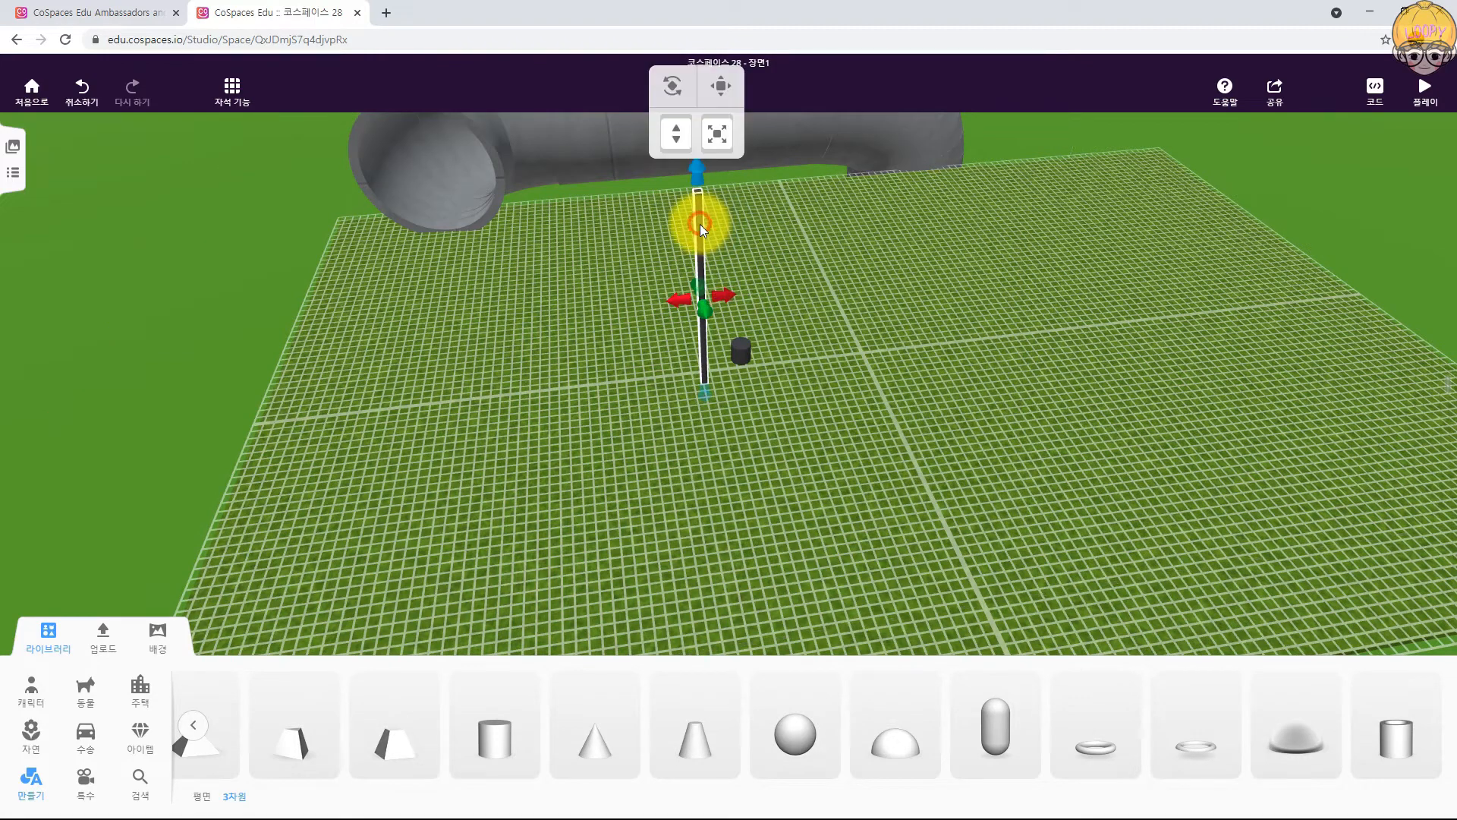
left_click(673, 85)
left_click_drag(743, 203, 844, 336)
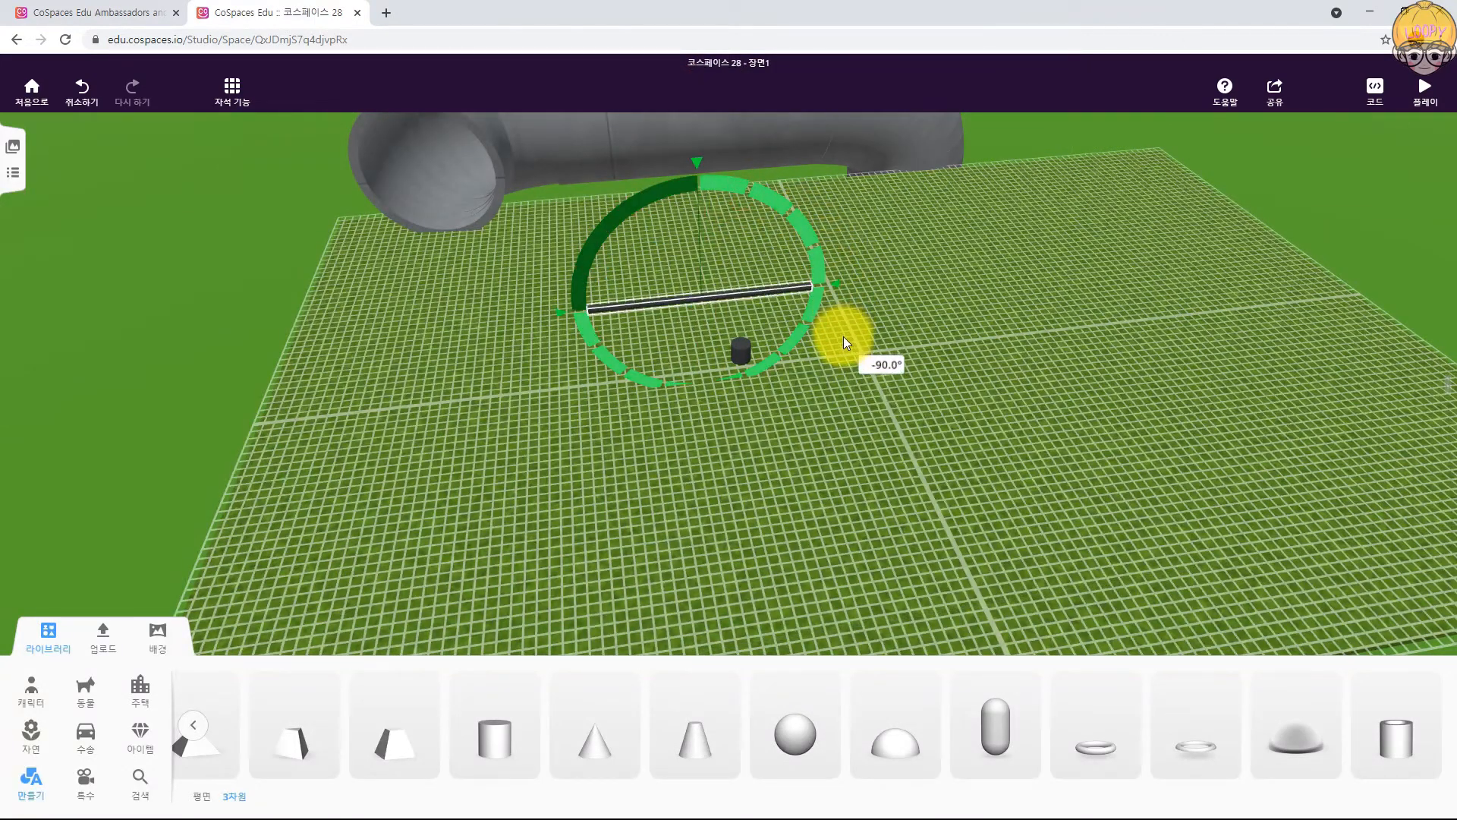
left_click(722, 95)
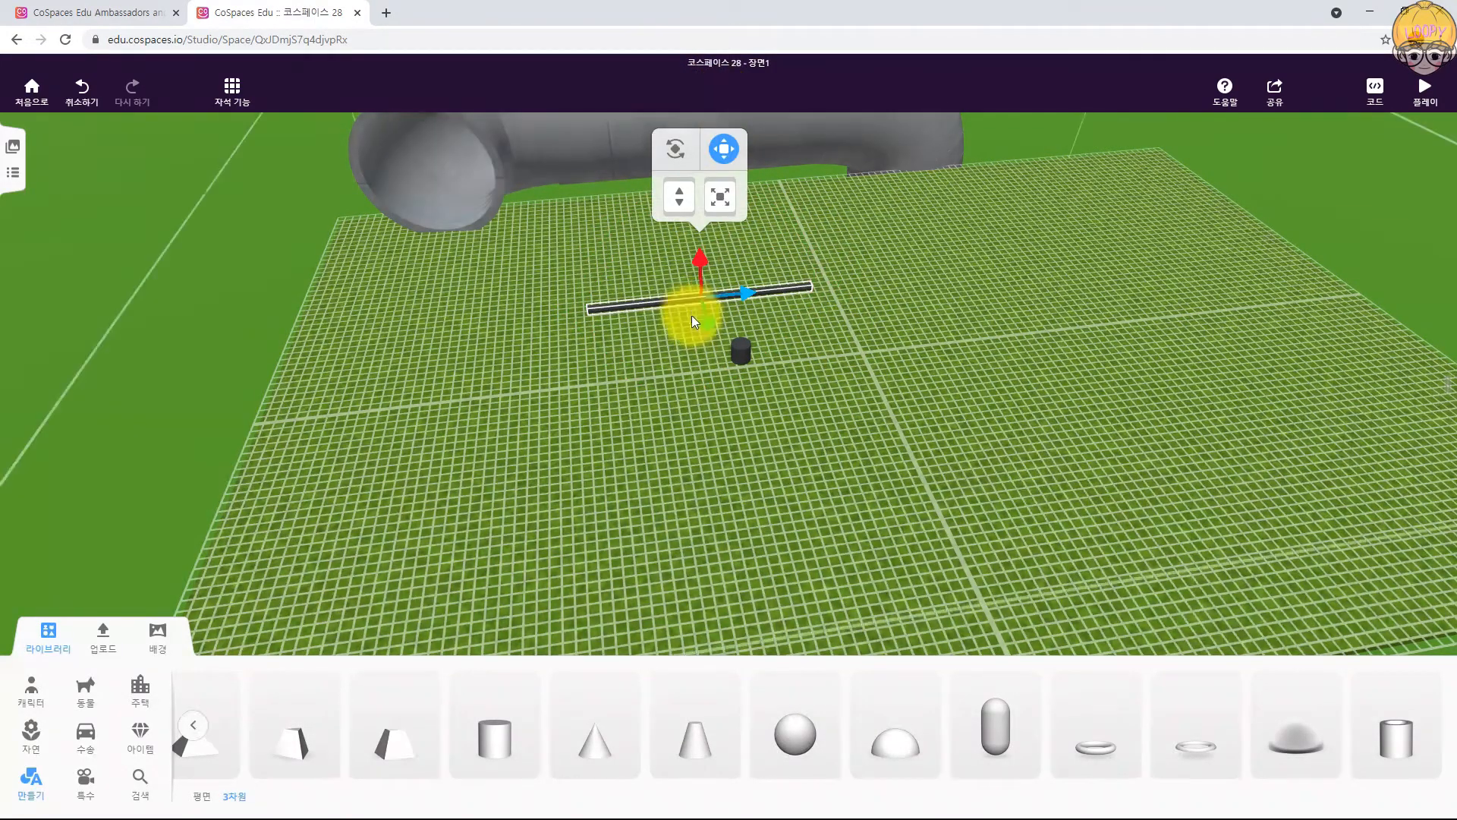
left_click_drag(755, 292, 989, 266)
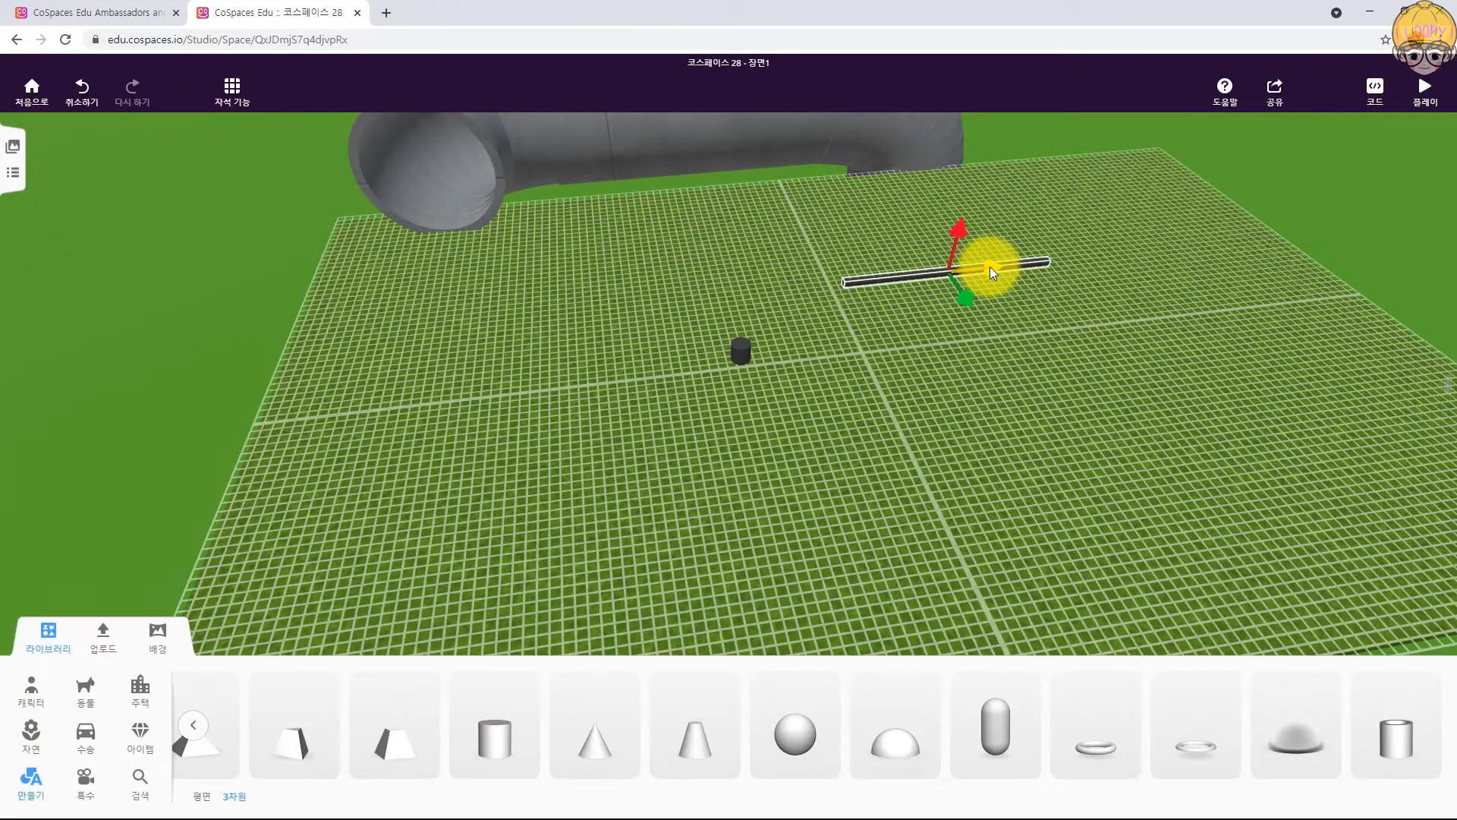
Step: Duplicate the horizontal rod to the opposite side of the 회전축1 cylinder and turn the copy upright
right_click(990, 266)
left_click_drag(973, 269, 713, 280)
left_click(634, 156)
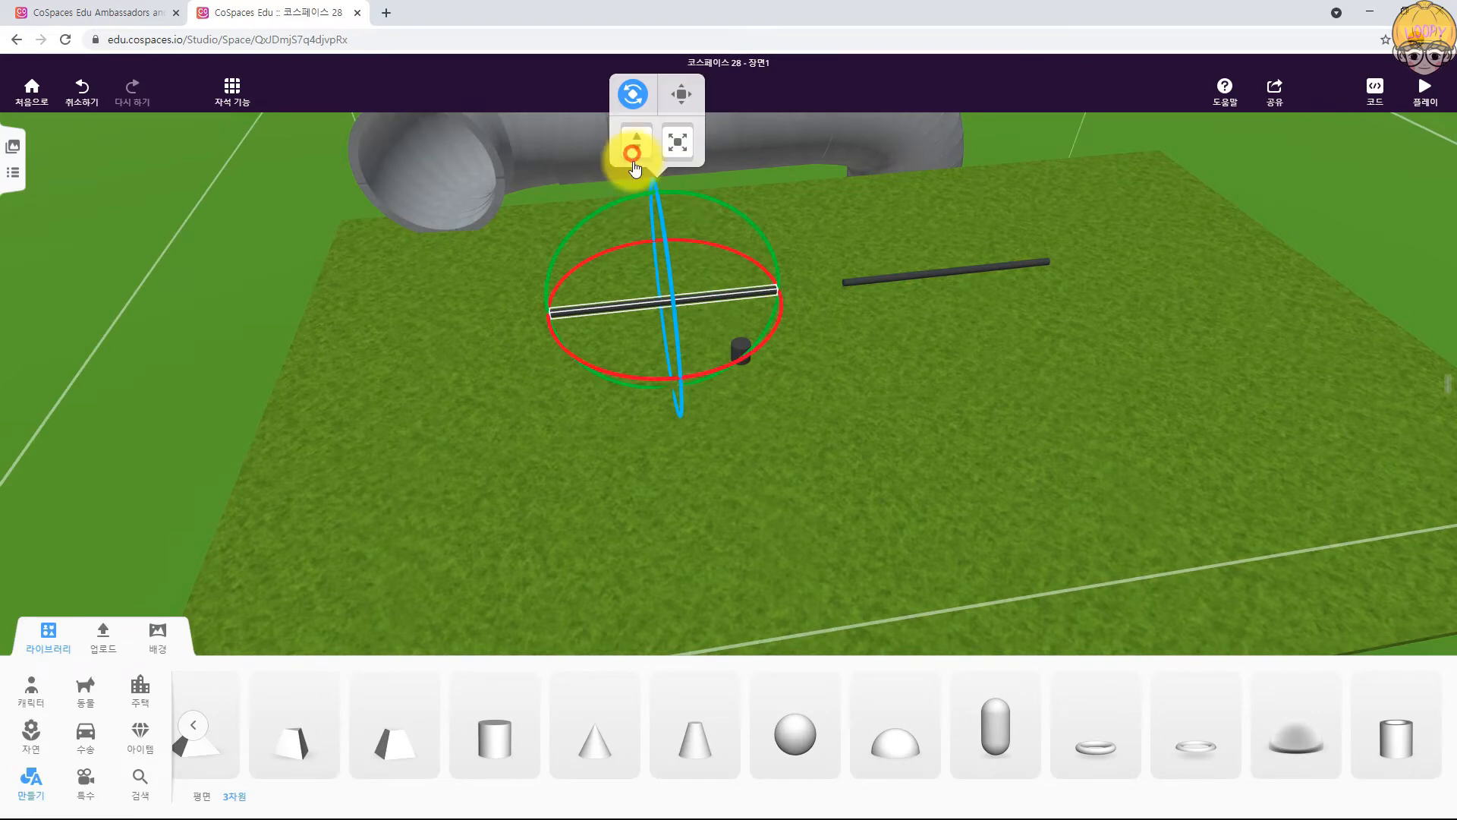
left_click_drag(616, 204, 519, 369)
left_click(736, 344)
mouse_move(750, 313)
left_mouse_down()
mouse_move(753, 363)
mouse_move(753, 325)
left_mouse_up()
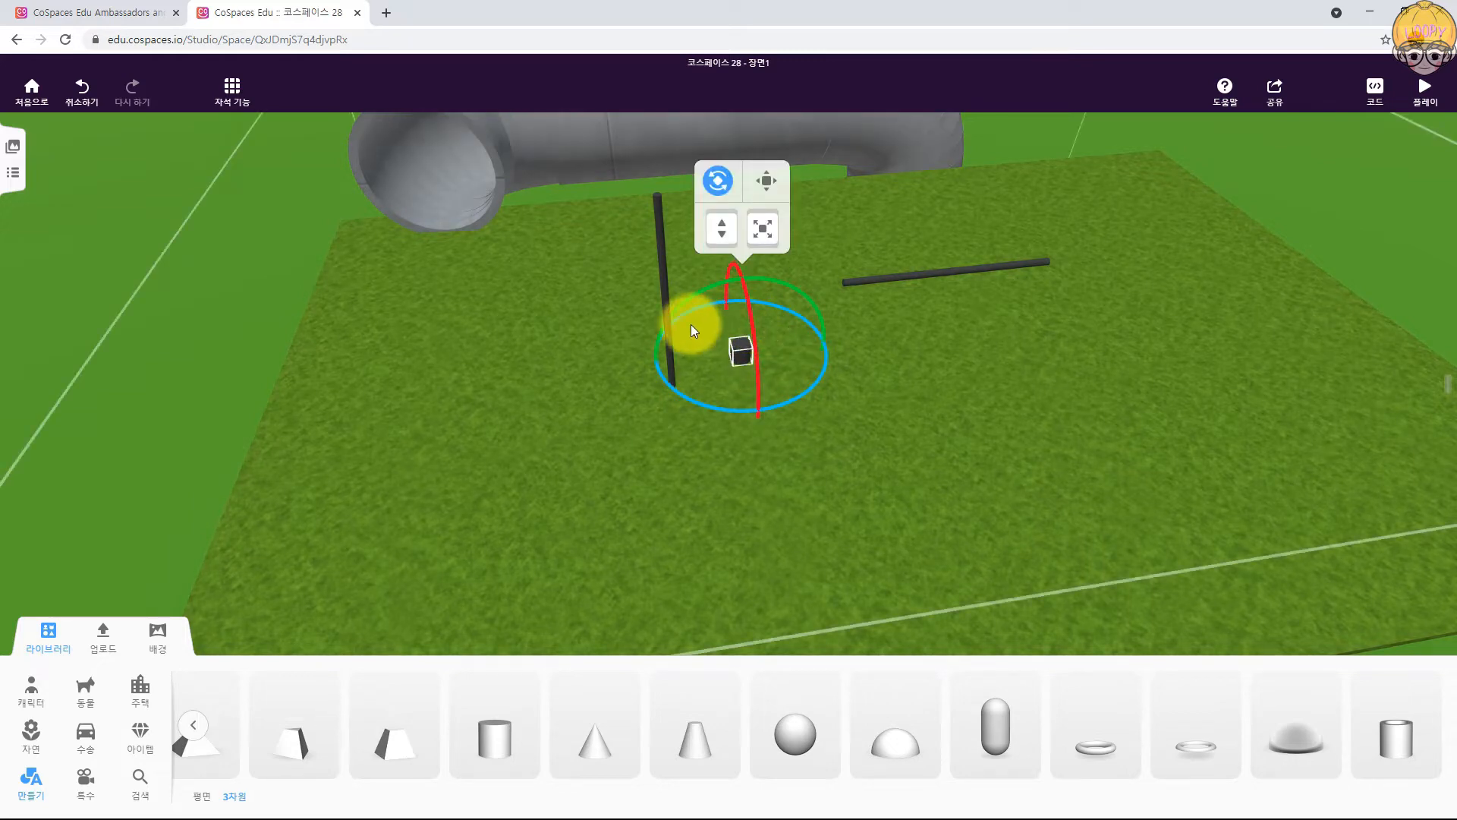
left_click(667, 305)
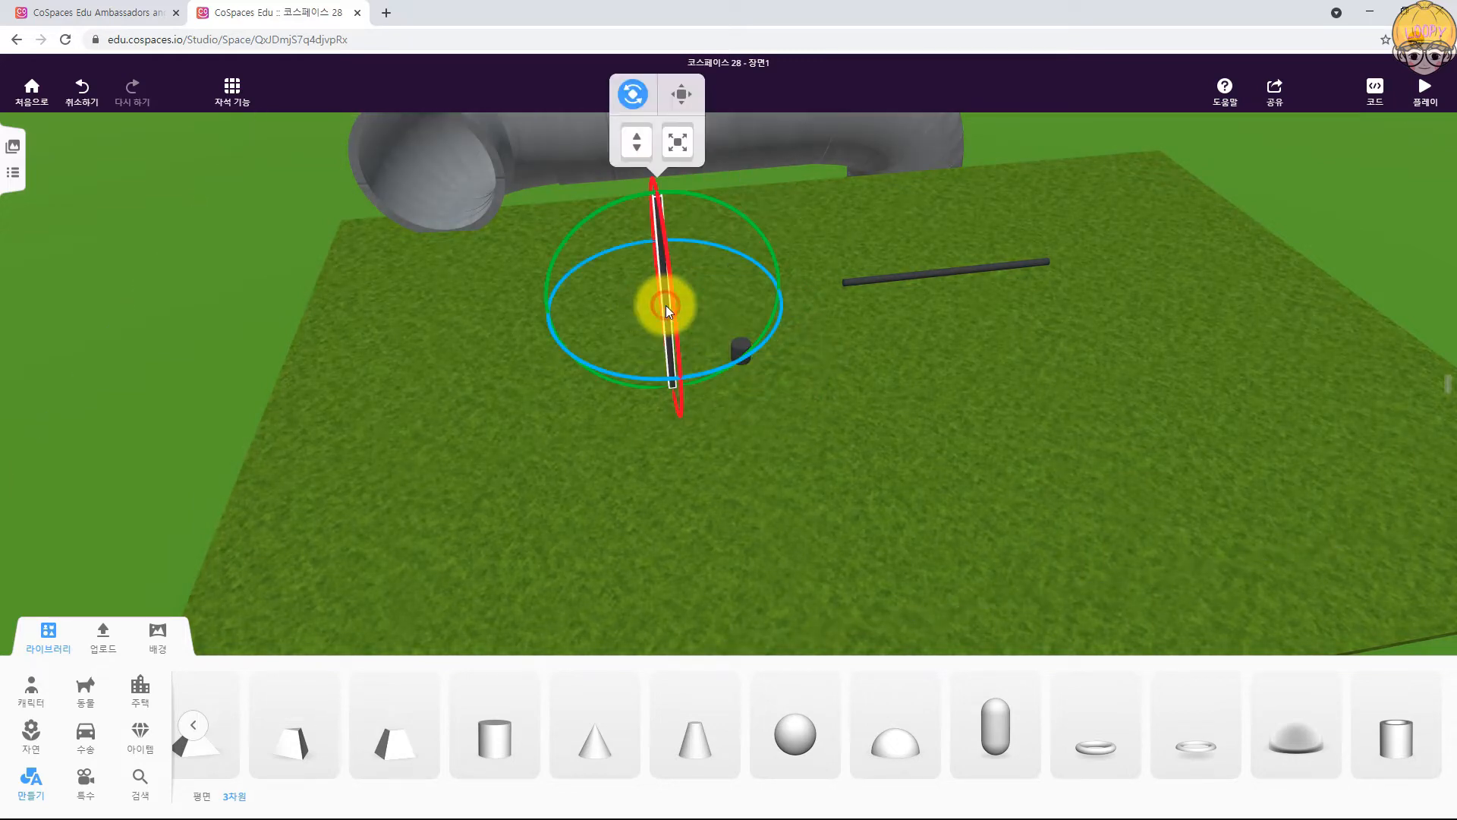
left_click(742, 346)
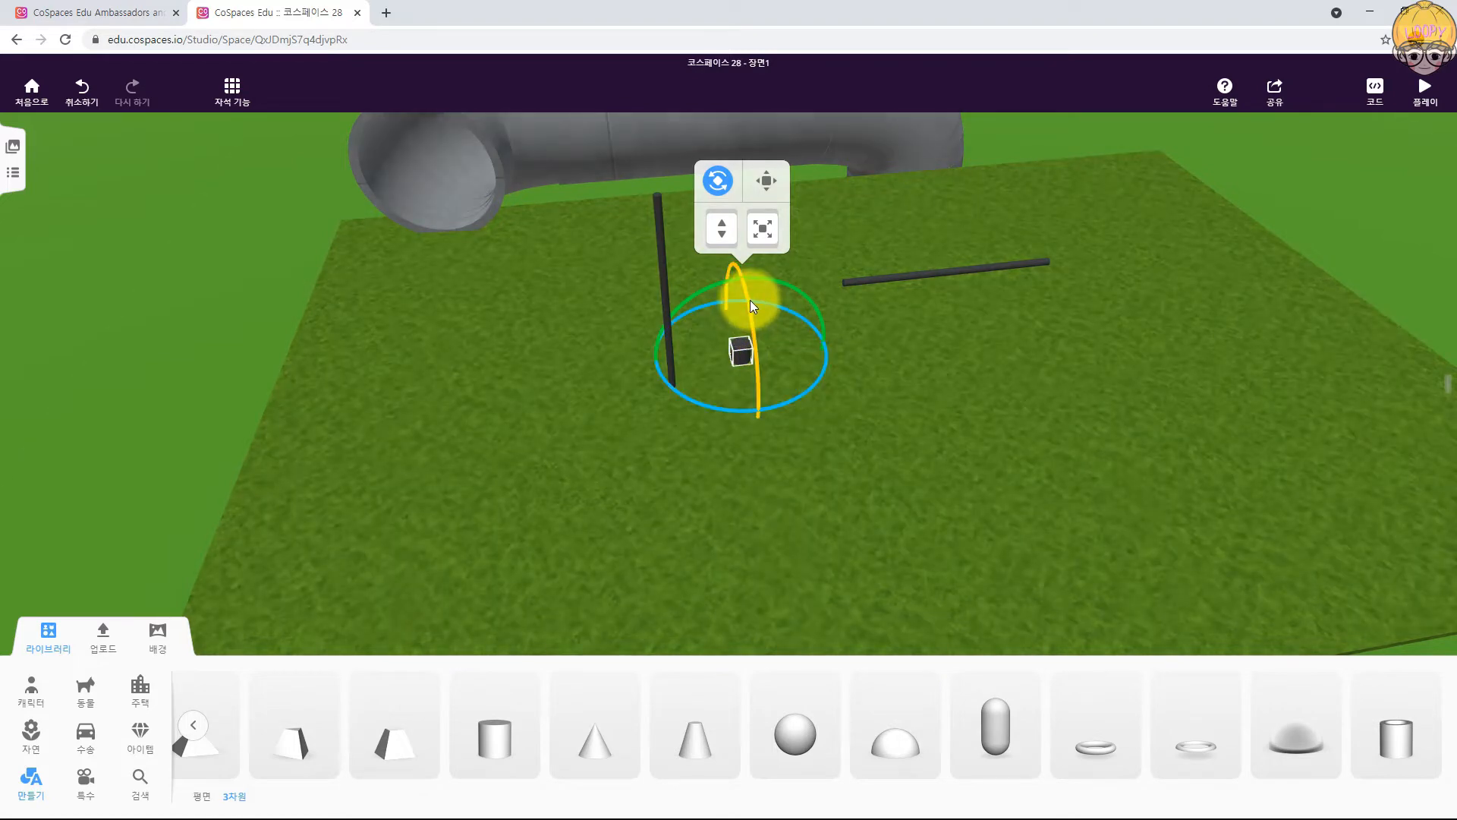
mouse_move(750, 299)
left_mouse_down()
mouse_move(748, 352)
mouse_move(748, 328)
left_mouse_up()
Step: Try to attach the horizontal 날개1 rod to the 회전축1 cylinder
left_click_drag(913, 353, 868, 280)
left_click_drag(821, 359, 833, 261)
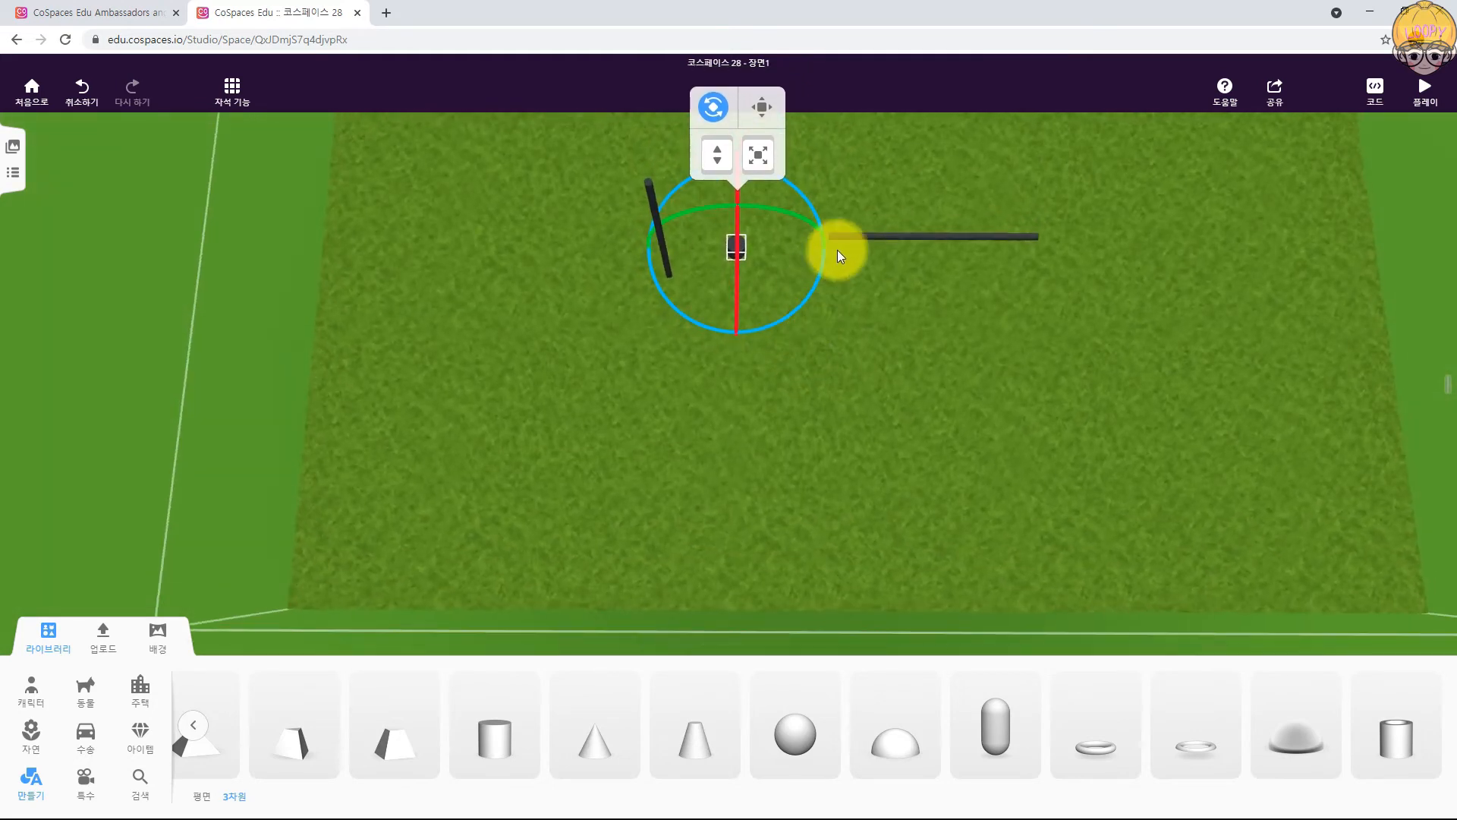
left_click(859, 244)
right_click(882, 242)
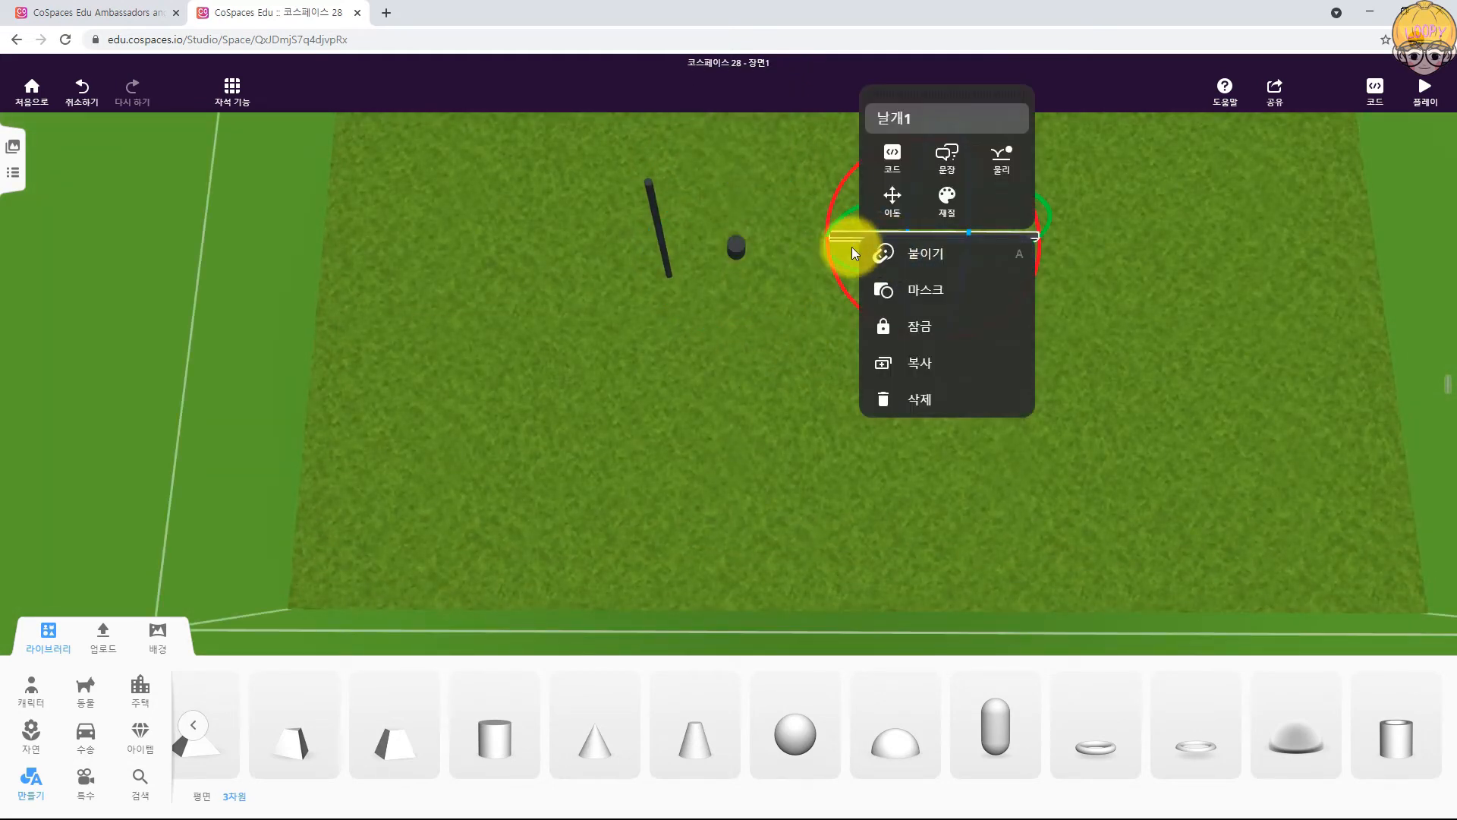
left_click(852, 248)
left_click(945, 85)
right_click(880, 233)
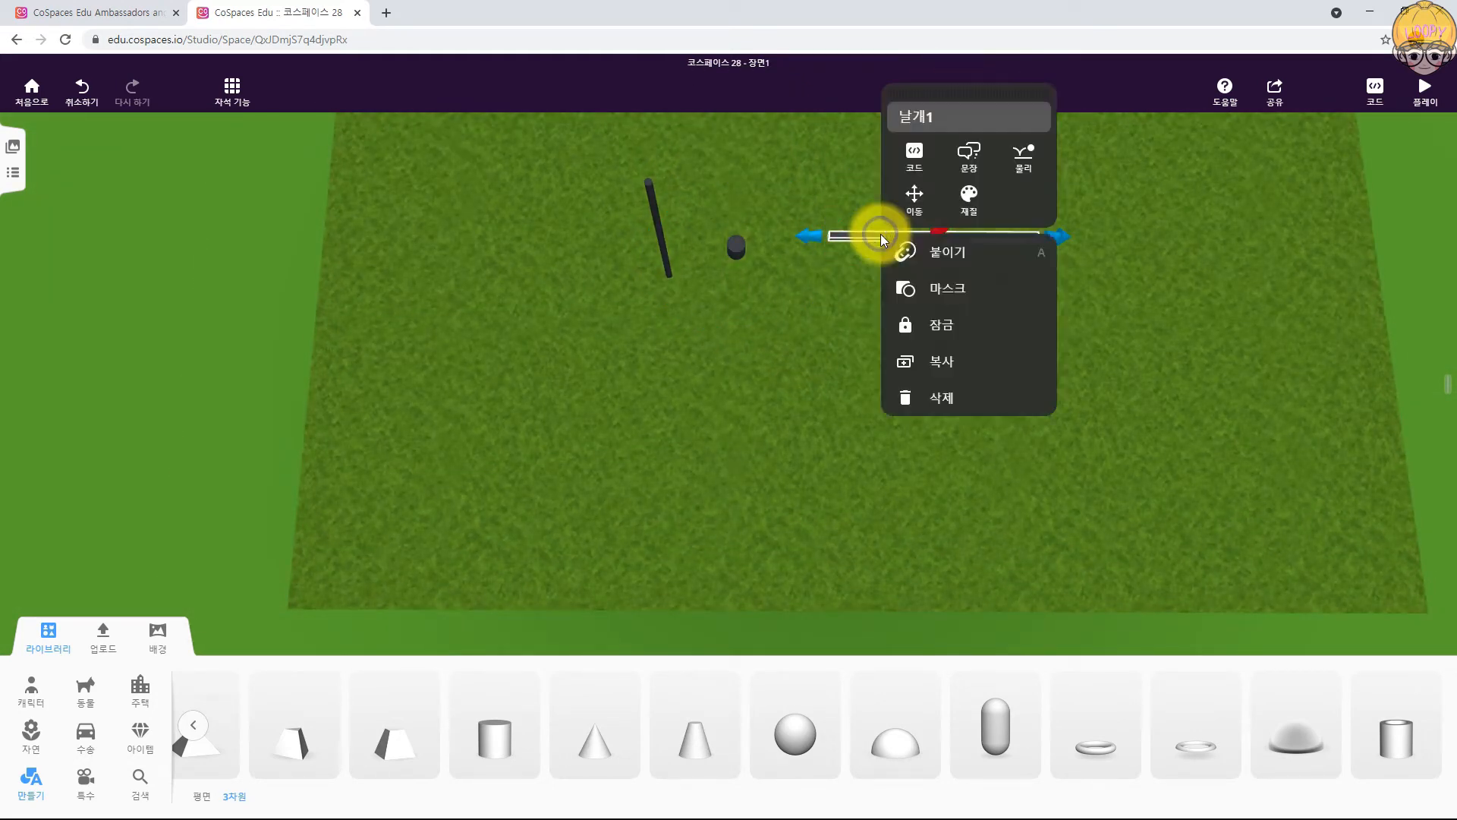
left_click(928, 250)
left_click(748, 249)
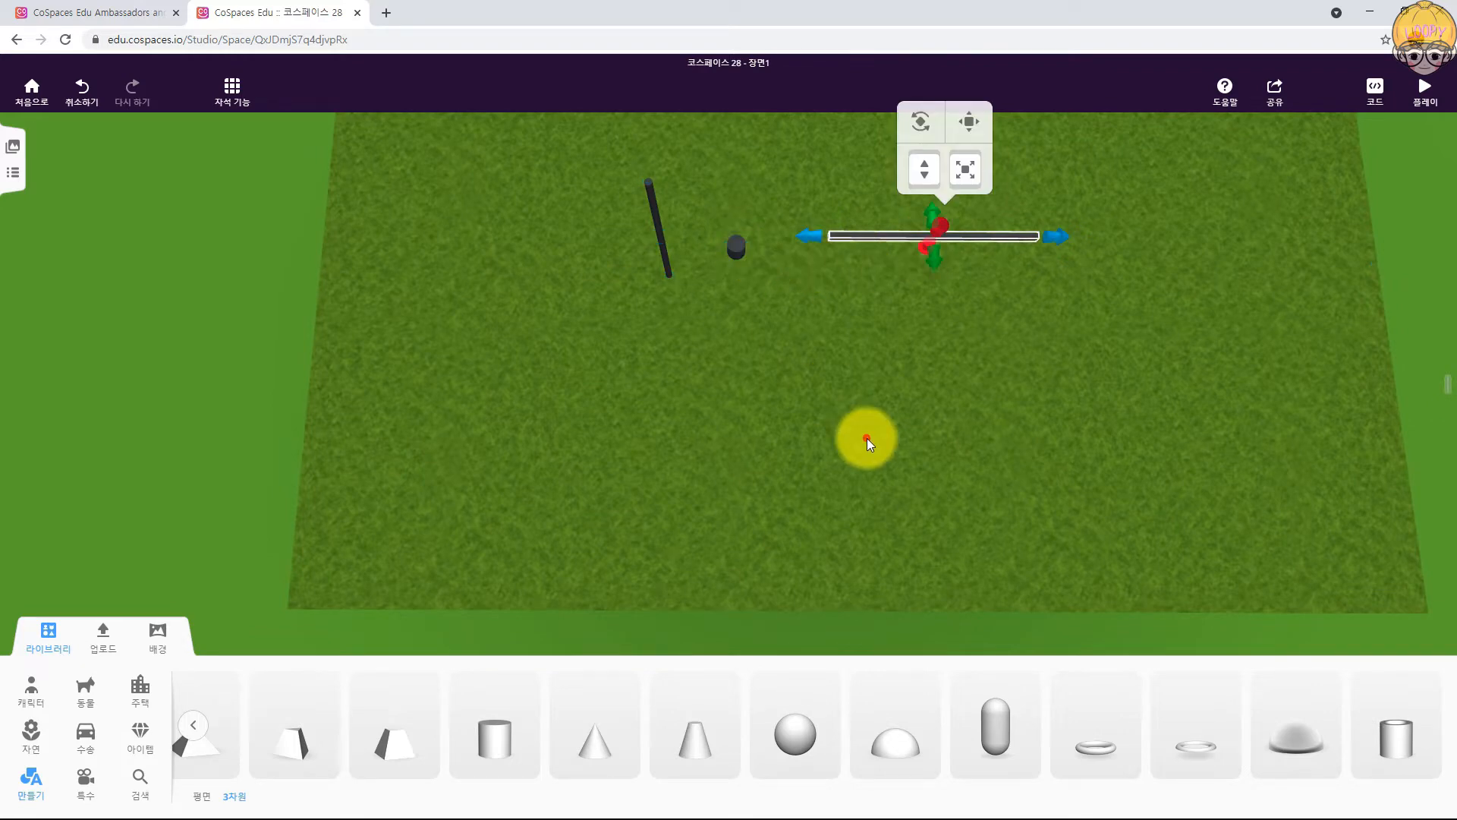
Step: Attach the horizontal 날개1 rod to the 회전축1 cylinder
left_click_drag(786, 391, 816, 197)
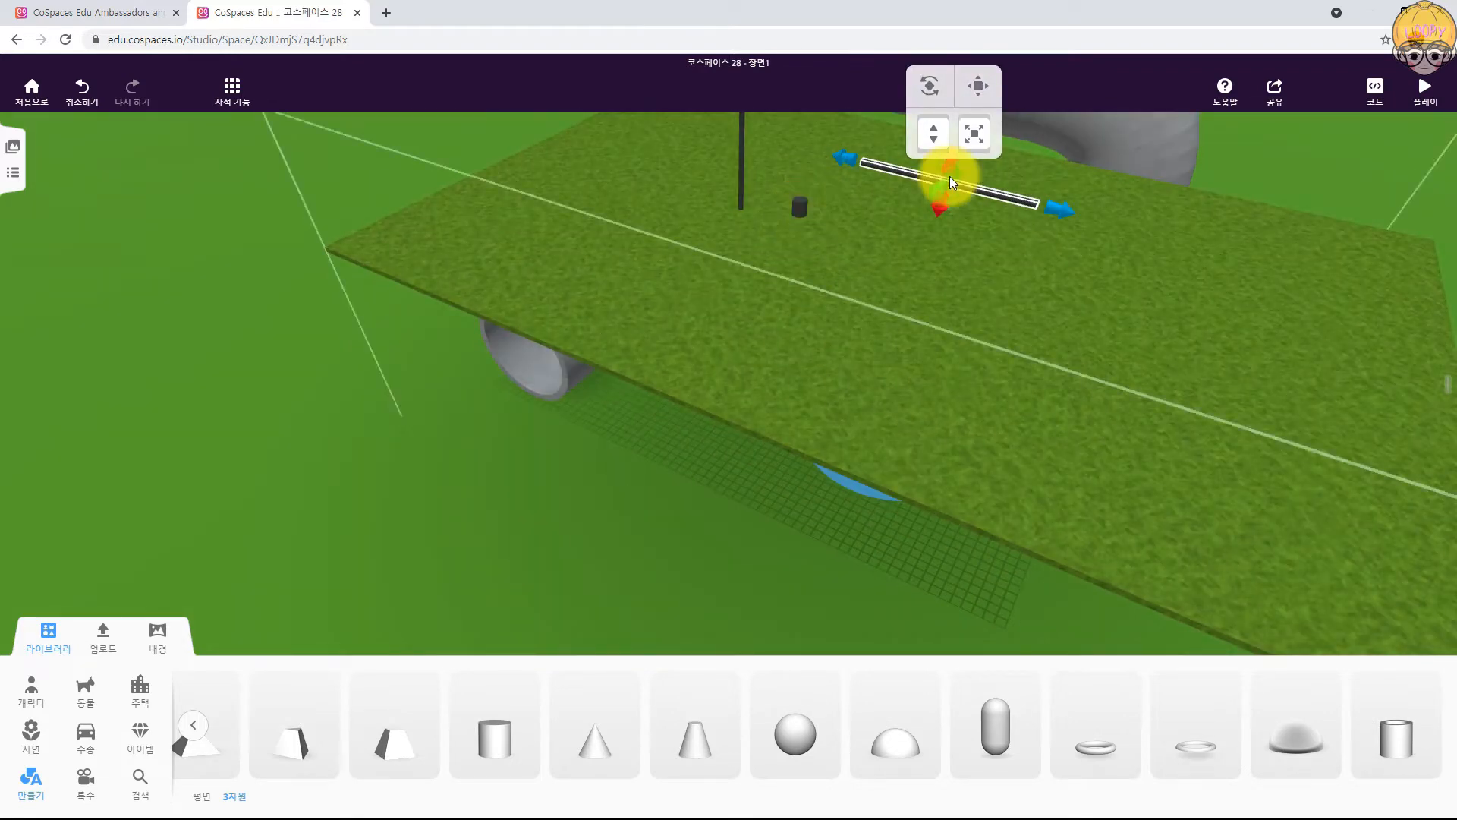
right_click(913, 184)
left_click(984, 242)
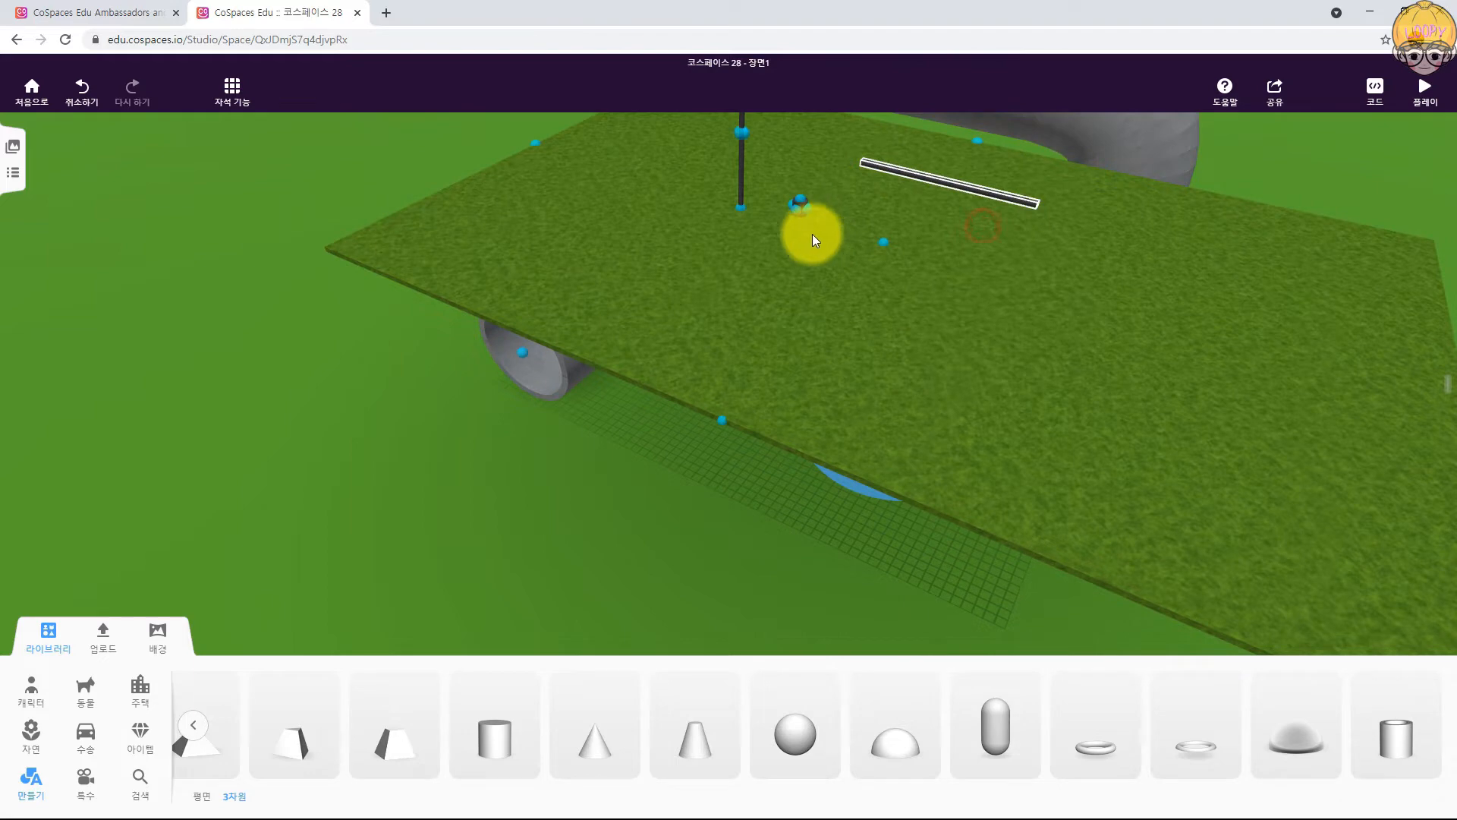
left_click(809, 211)
left_click_drag(790, 262, 841, 320)
Step: Reposition the attached 날개1 rod so that its middle lies across the 회전축1 cylinder
left_click(839, 151)
left_click_drag(865, 241, 854, 326)
scroll(747, 303, "up", 5)
left_click_drag(603, 298, 762, 375)
left_click_drag(837, 405, 833, 391)
scroll(729, 308, "down", 5)
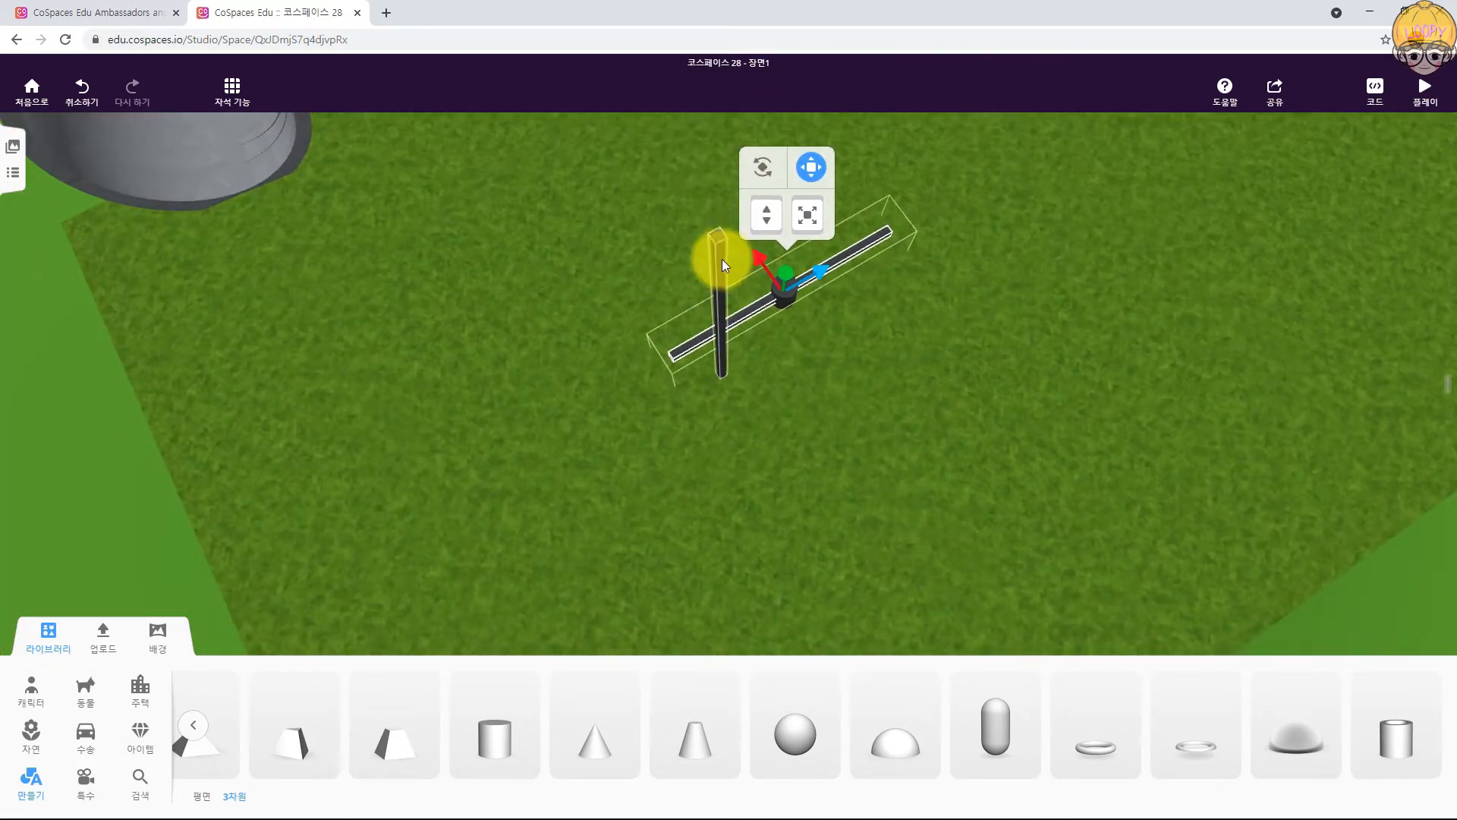
Step: Attach the upright rod to the Front point of 회전축1 and centre it so both rods form a cross
left_click(722, 258)
left_click(759, 274)
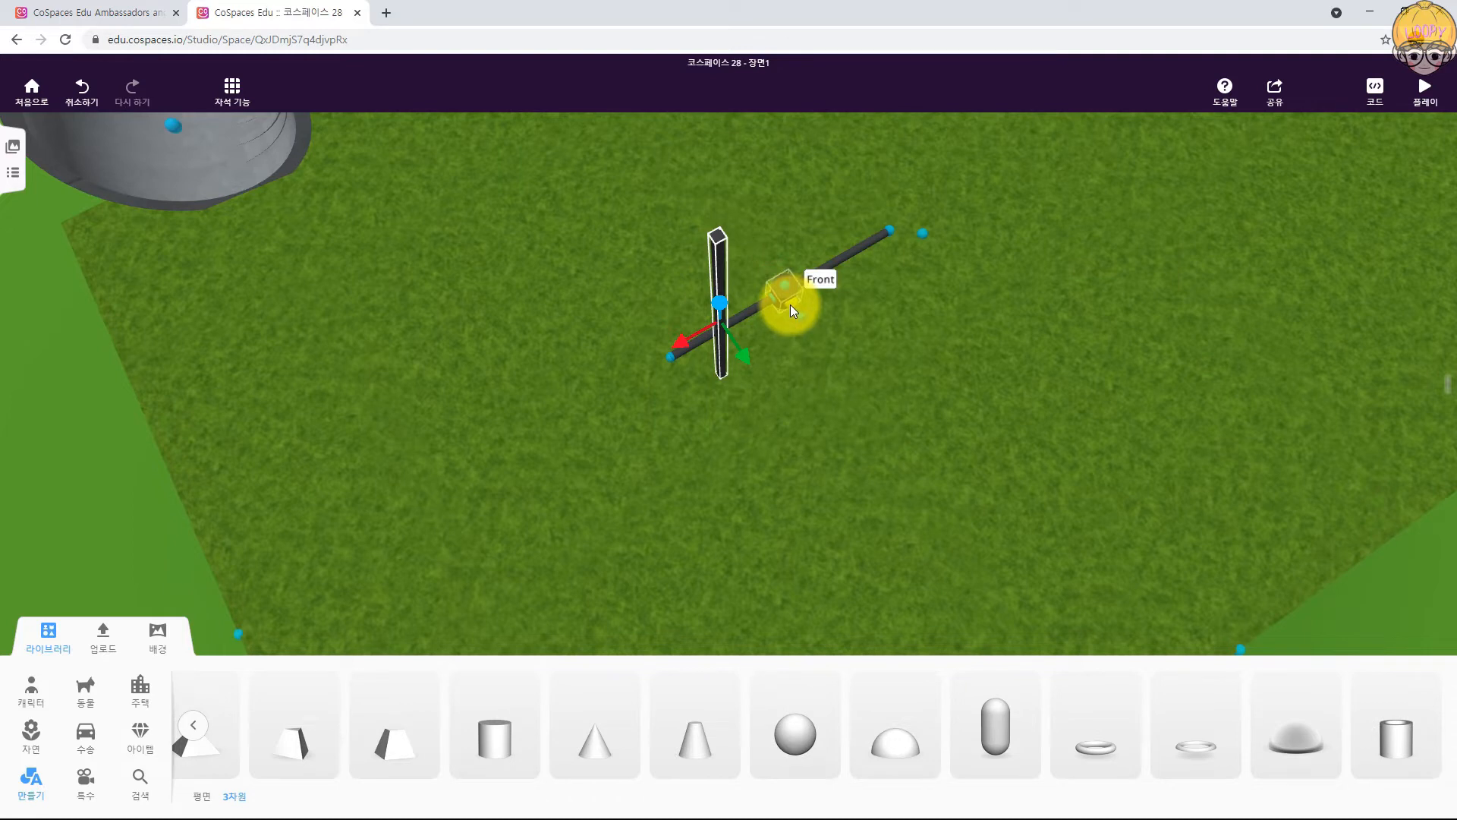
left_click(790, 303)
left_click_drag(889, 448, 804, 324)
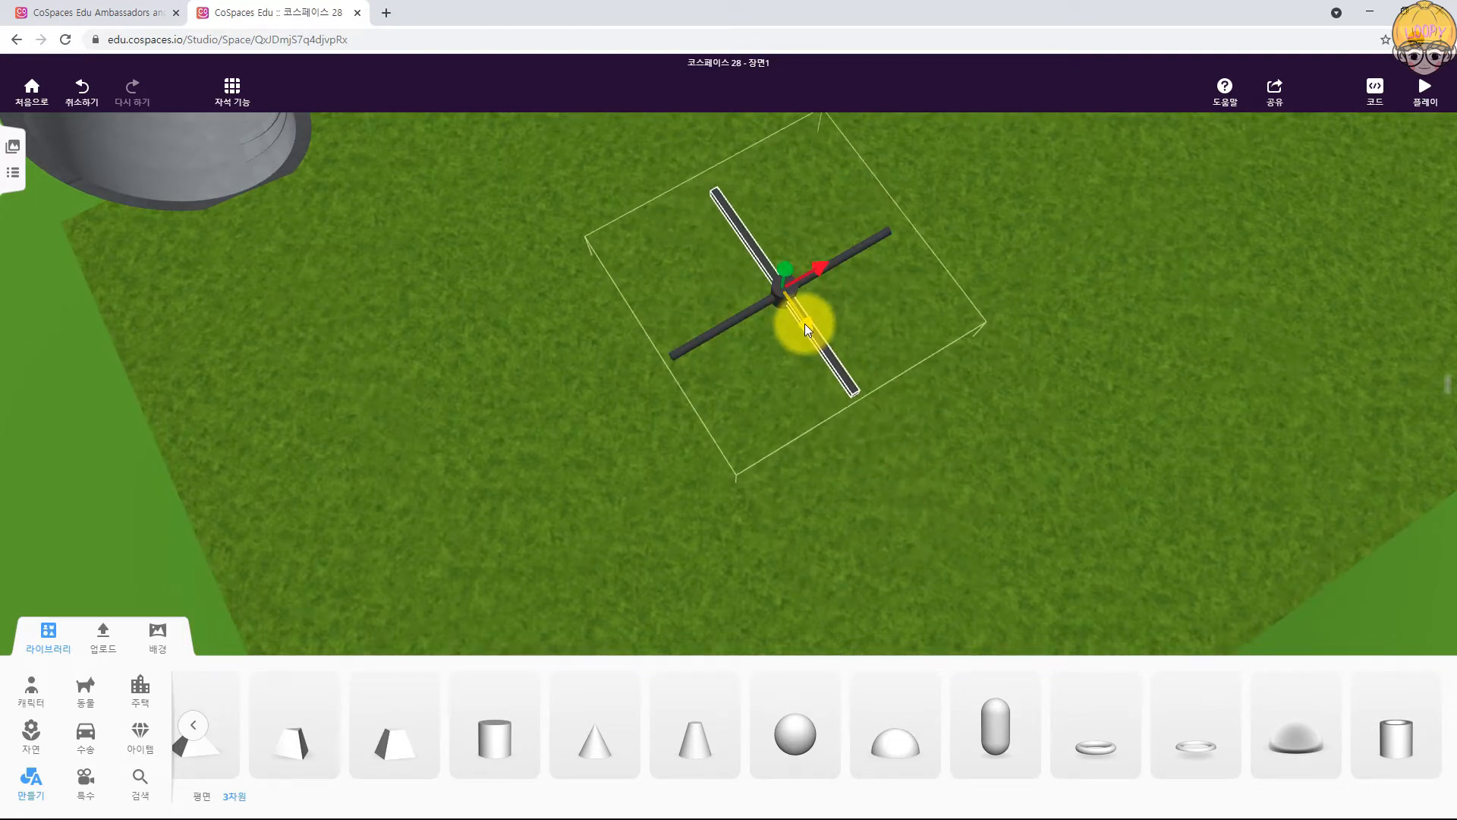
left_click_drag(1037, 339, 967, 395)
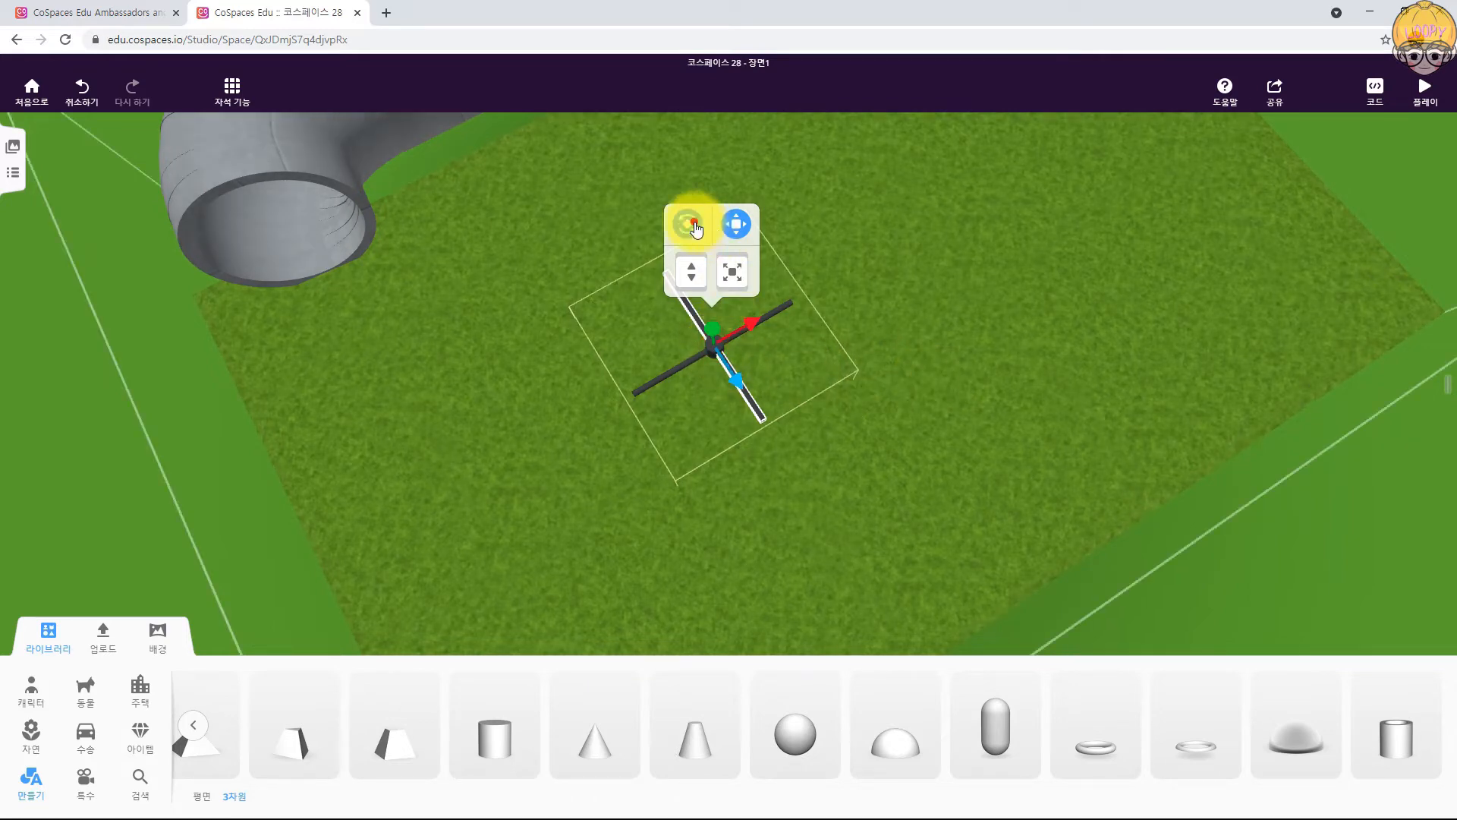
left_click(692, 225)
left_click_drag(724, 325, 765, 366)
key("ctrl+z")
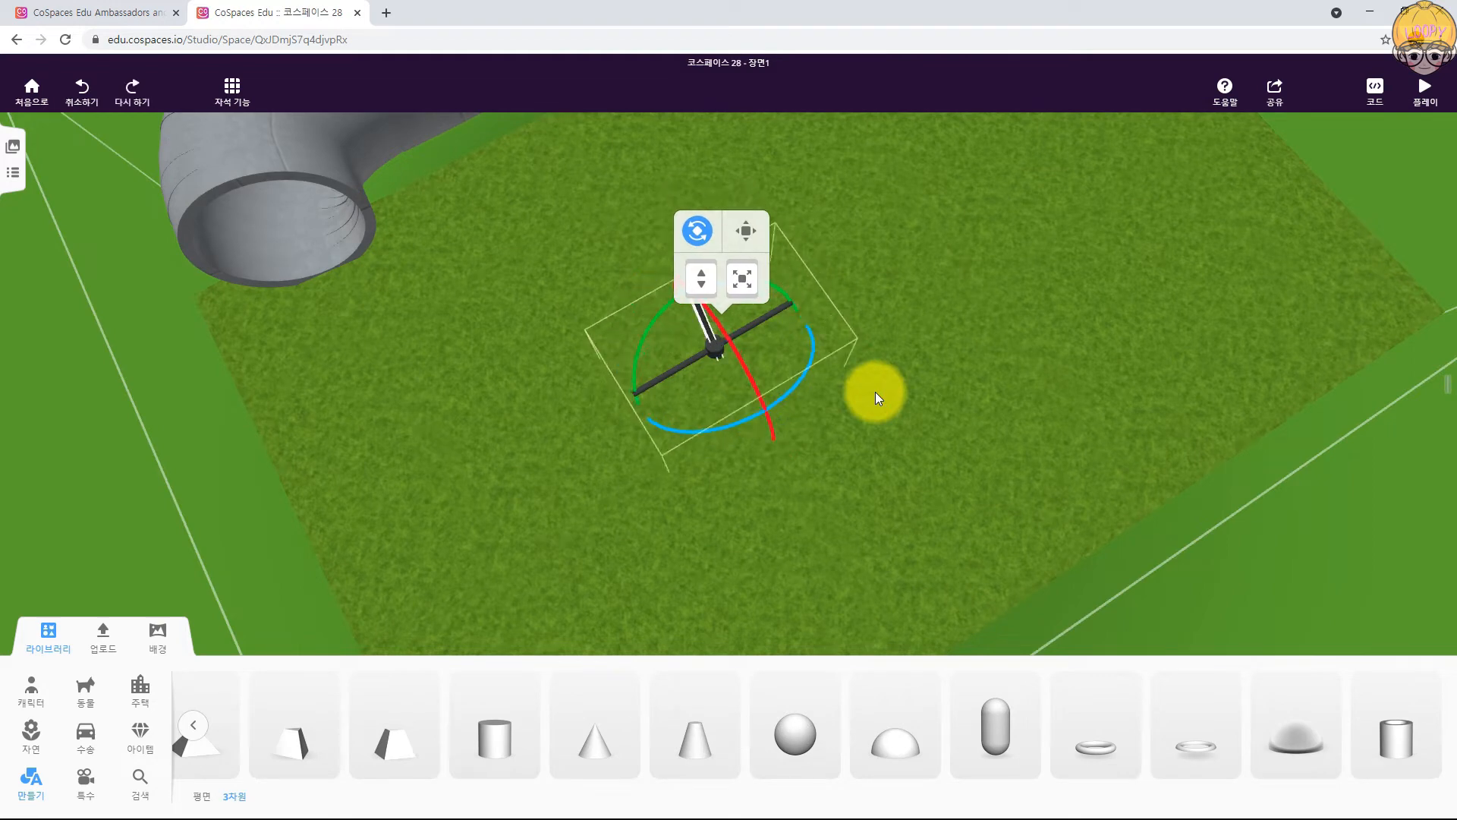
left_click(688, 209)
Step: Rotate the 회전축1 cylinder with its two rods so that the flat cross stands upright
left_click_drag(1013, 379, 842, 342)
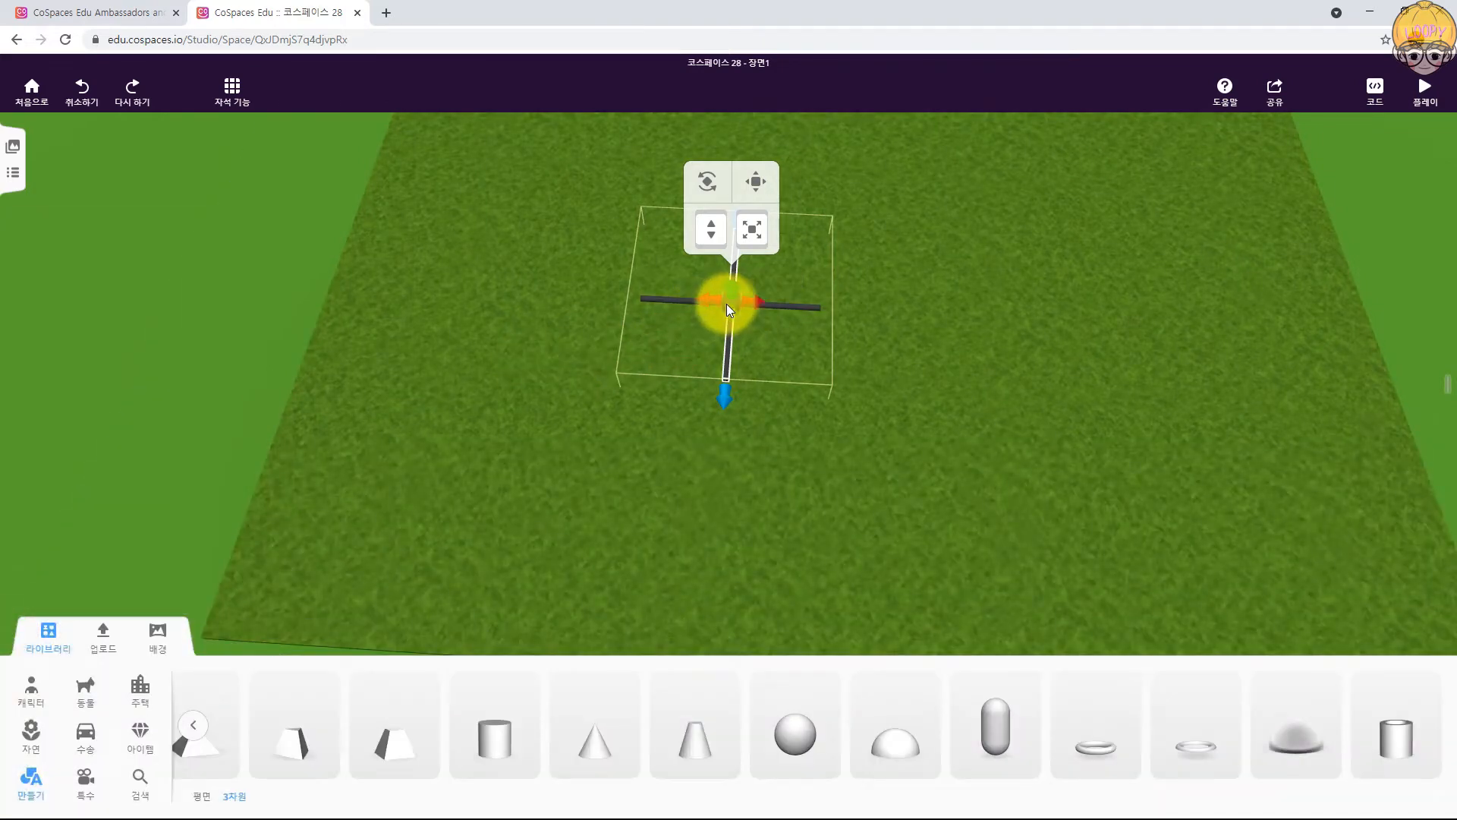
left_click(726, 304)
left_click(706, 190)
left_click_drag(727, 263, 726, 303)
left_click(755, 164)
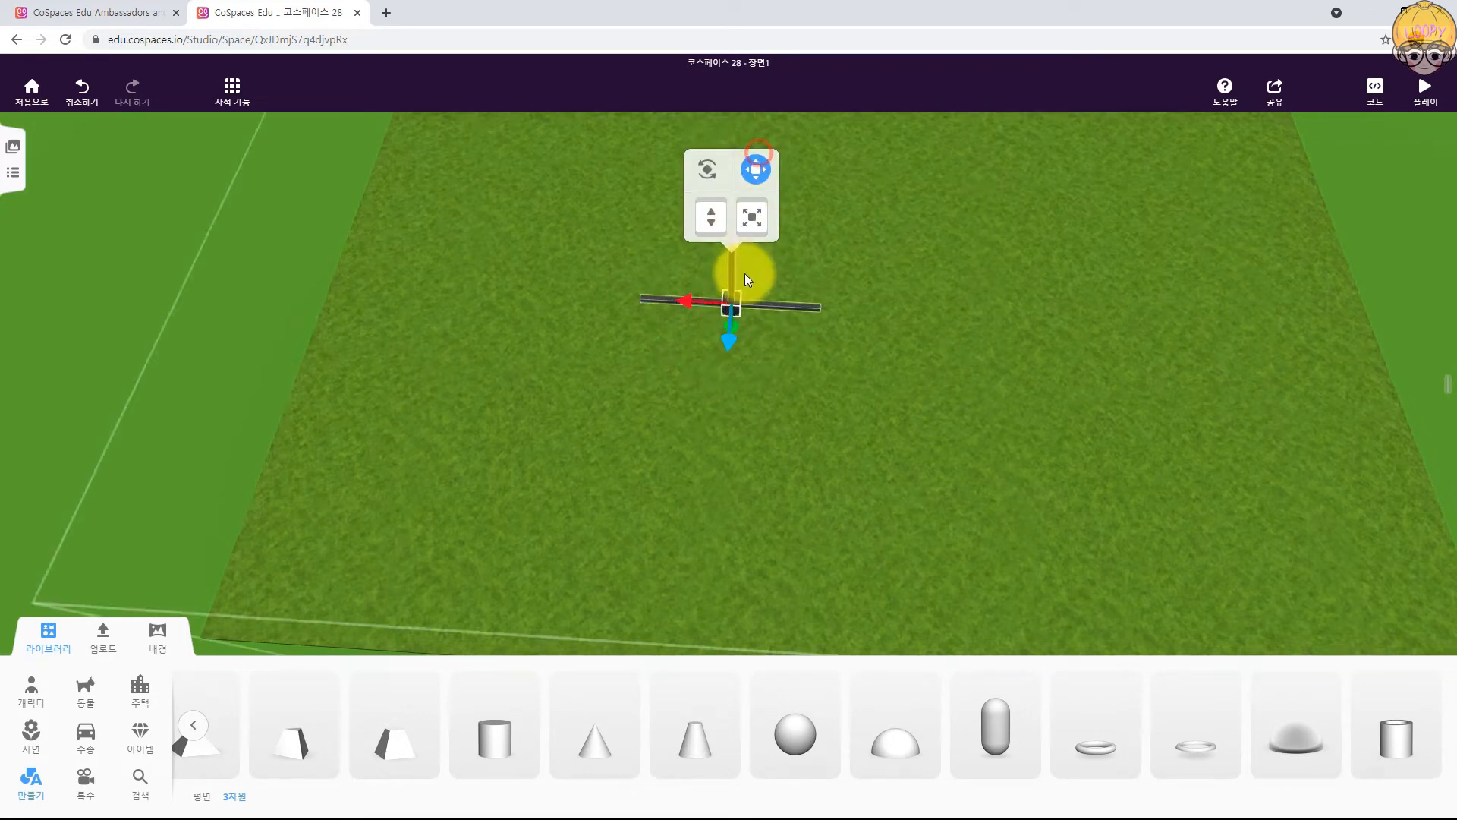
Step: Lift the upright cross so that it stands clear above the grass floor
left_click_drag(736, 325, 731, 211)
left_click_drag(579, 374, 664, 363)
left_click_drag(716, 199, 717, 258)
left_click_drag(872, 381, 1272, 357)
scroll(842, 185, "down", 5)
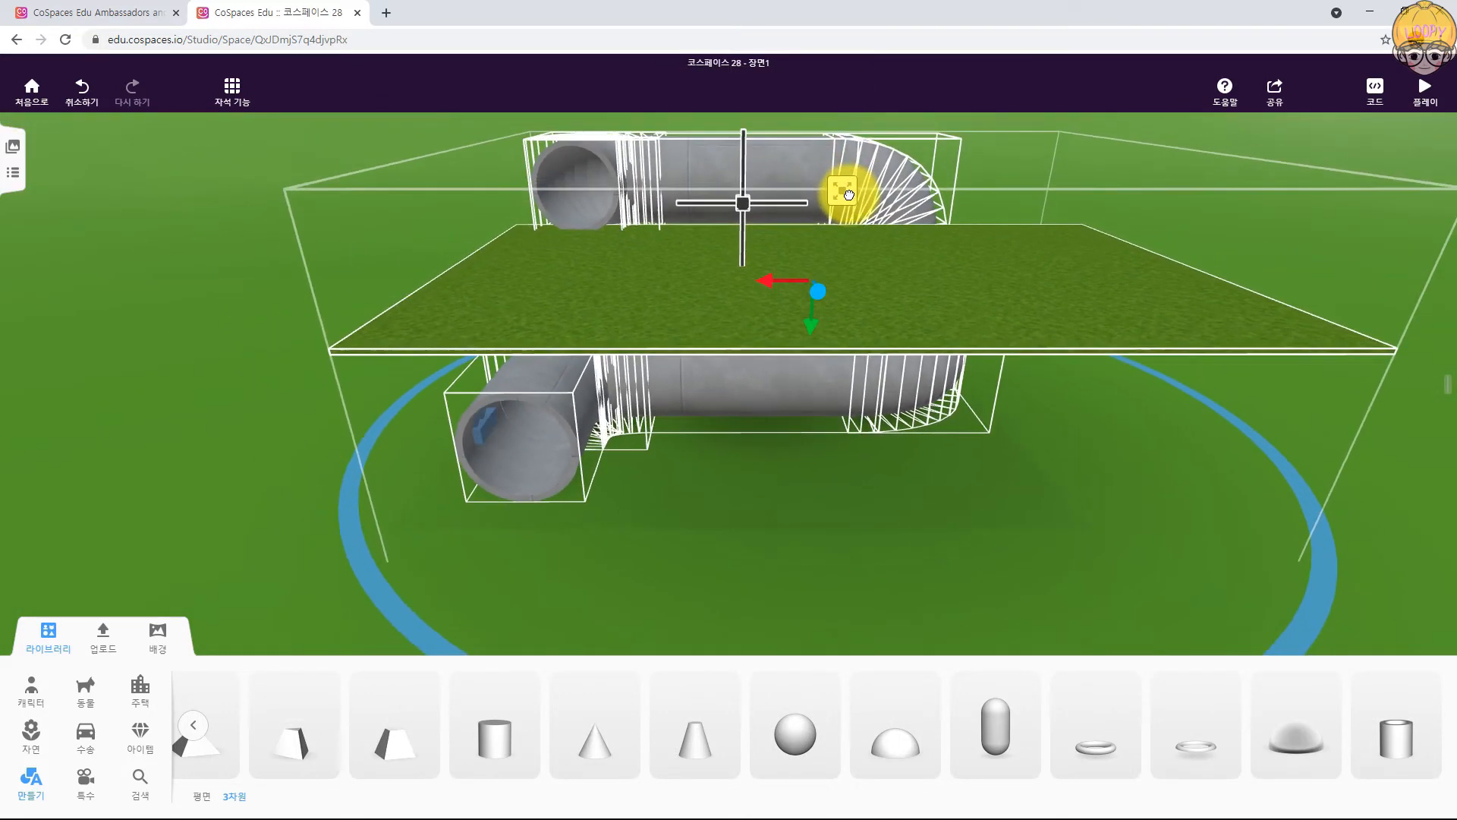
Step: Move the upright cross across the grass floor and centre it in the mouth of the upper pipe
left_click_drag(842, 242, 843, 242)
left_click(320, 394)
left_click_drag(322, 381, 253, 499)
left_click_drag(1145, 220, 1109, 229)
left_click(742, 354)
left_click_drag(740, 368, 544, 329)
left_click_drag(289, 358, 331, 329)
left_click_drag(567, 326, 564, 318)
left_click_drag(513, 274, 524, 275)
left_click_drag(579, 321, 699, 446)
left_click(332, 426)
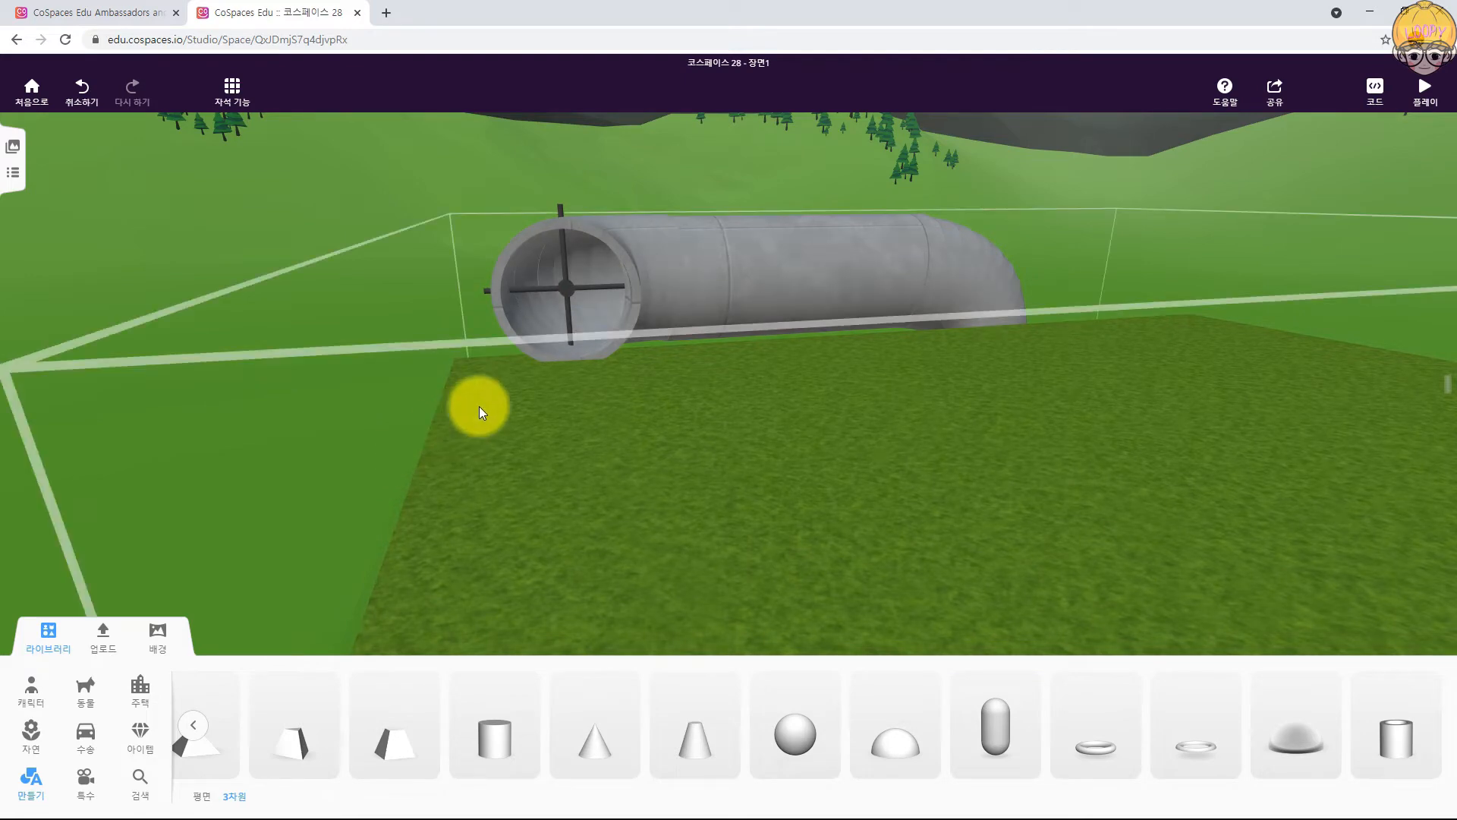
Step: Bring the cross out of the upper pipe's mouth to stand in front of it on the grass floor
mouse_move(654, 421)
left_mouse_down()
mouse_move(660, 475)
mouse_move(748, 455)
mouse_move(823, 390)
mouse_move(801, 356)
mouse_move(630, 410)
left_mouse_up()
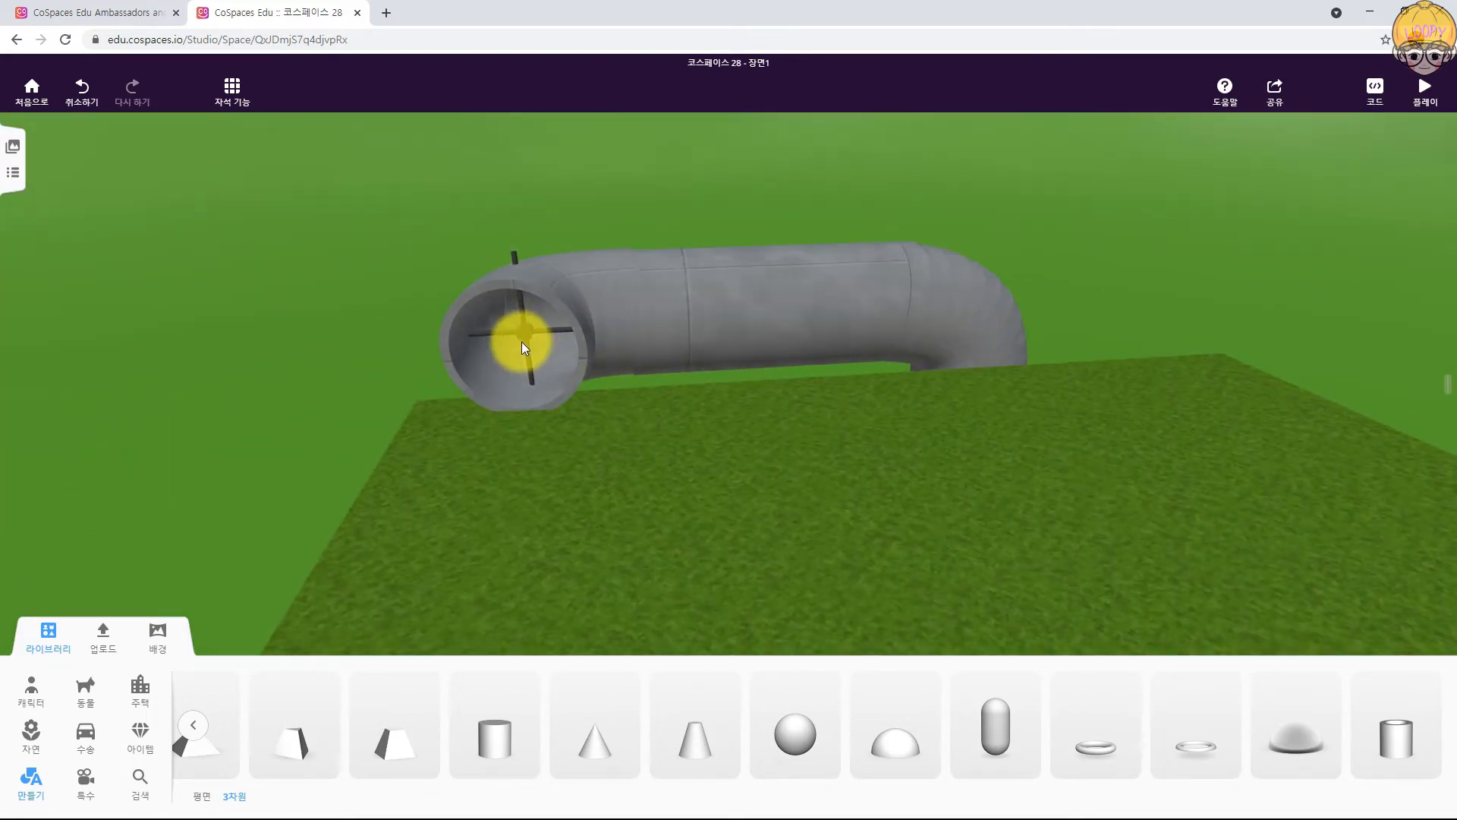
left_click(522, 336)
left_click_drag(521, 342, 225, 445)
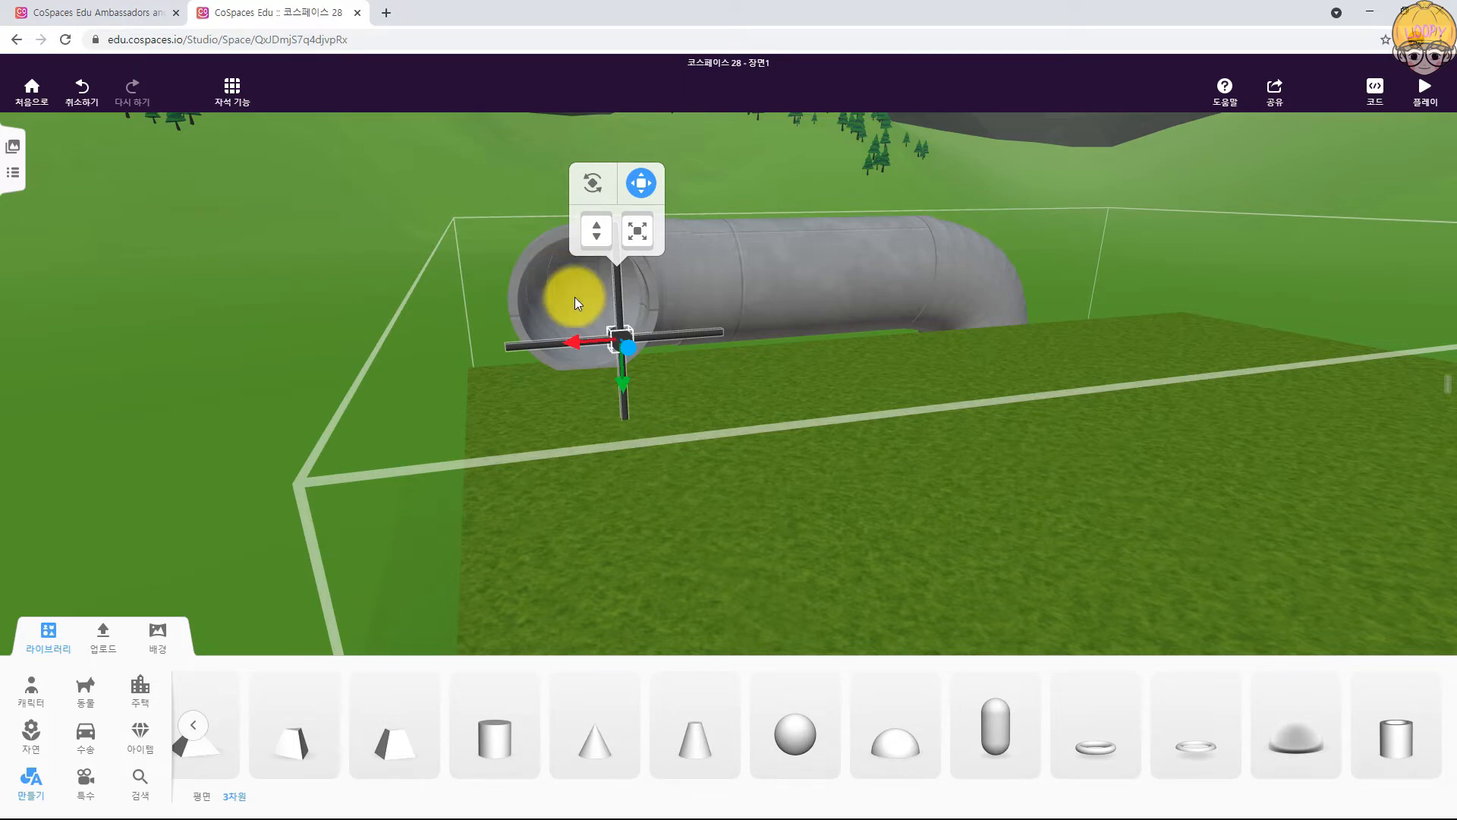
Step: Duplicate the cross beside the first one on the grass floor and check the name of the copied axis
left_click_drag(576, 343, 799, 331)
left_click_drag(469, 434, 422, 456)
left_click(692, 481)
right_click(675, 417)
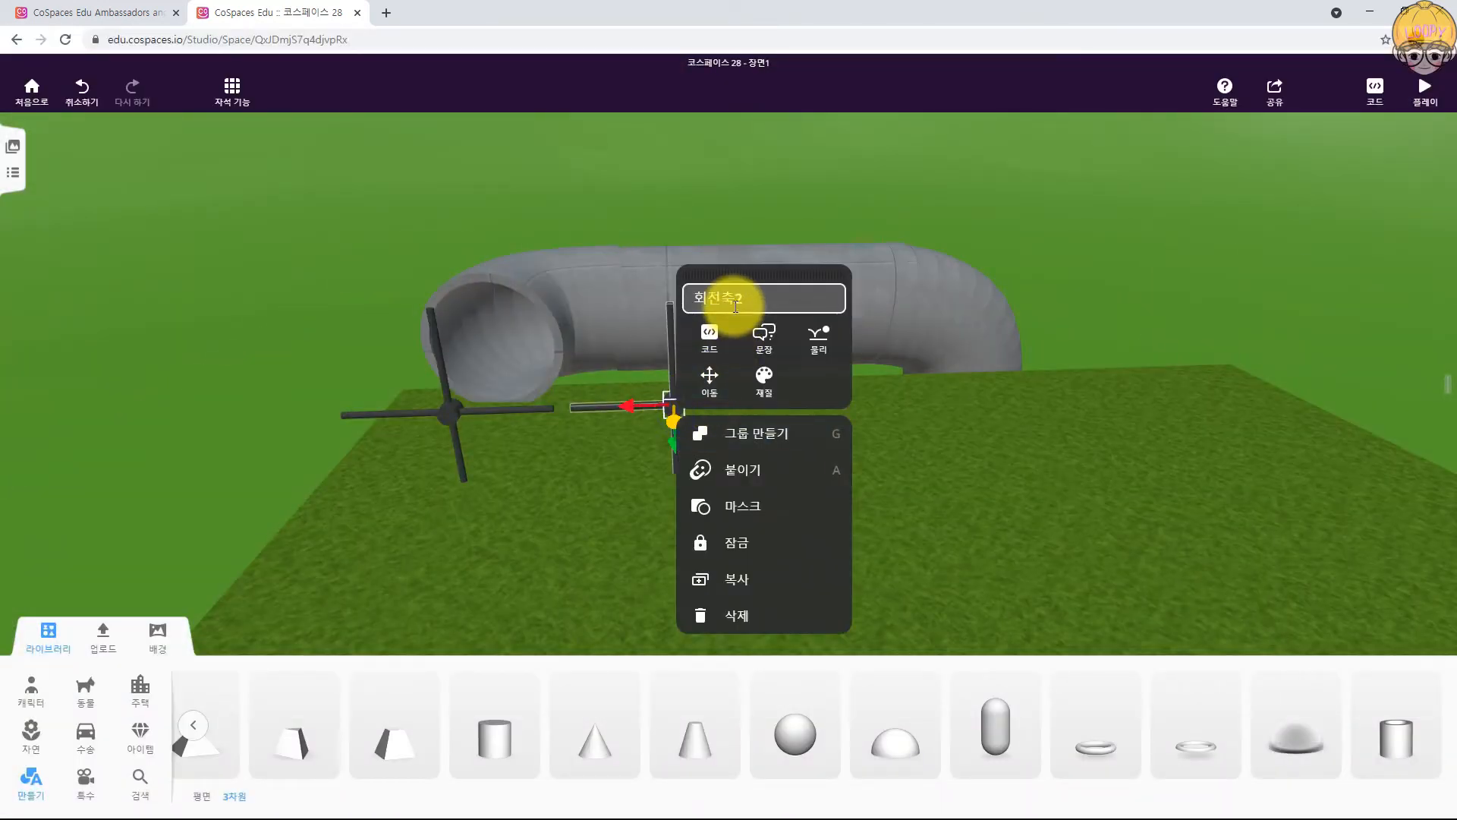
left_click(522, 540)
Step: Rename the second cross's horizontal rod 날개3 and its upright rod 날개4
left_click(578, 411)
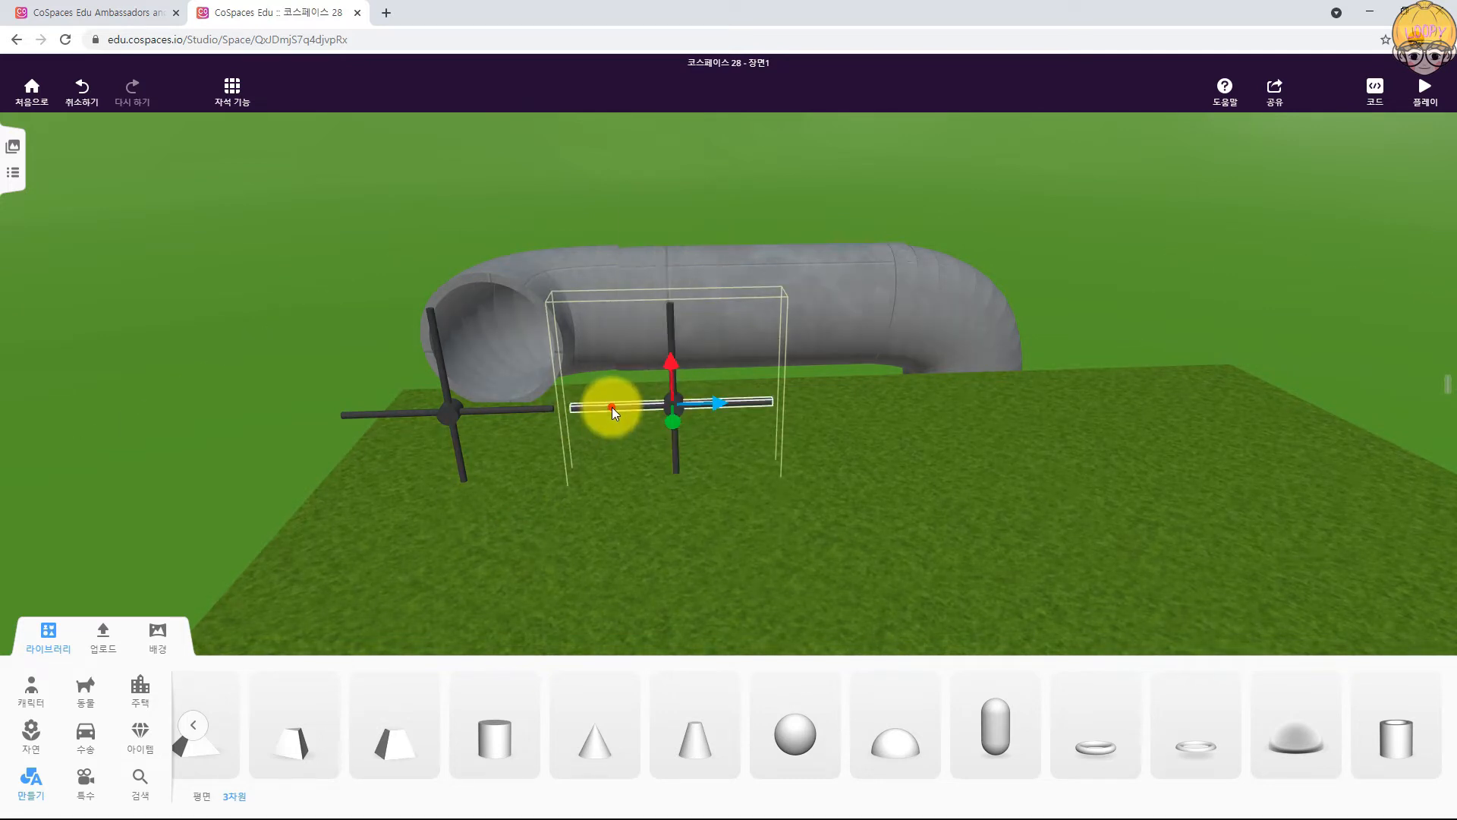
right_click(612, 407)
left_click(709, 286)
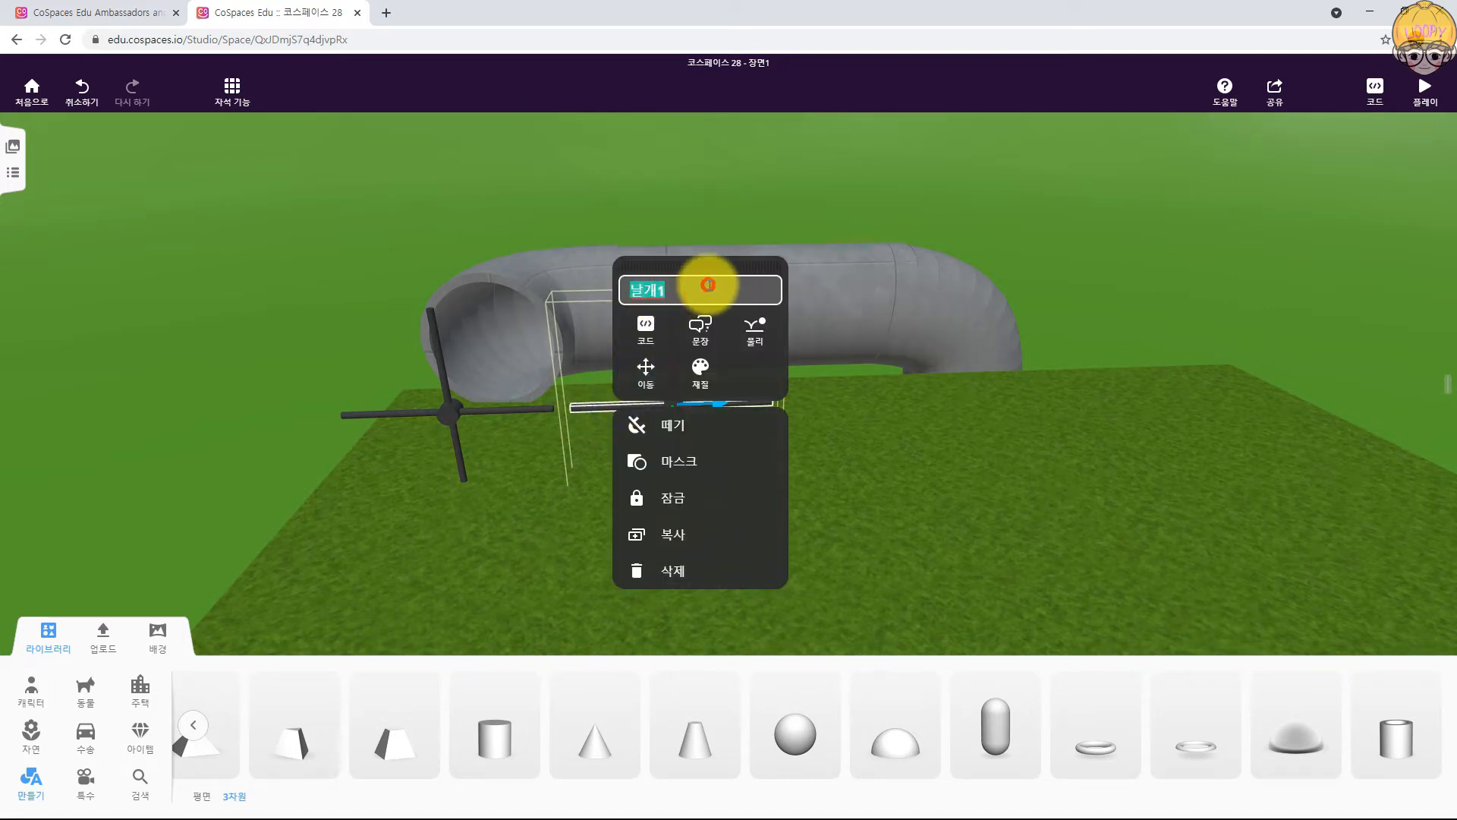
key("Return")
left_click(808, 435)
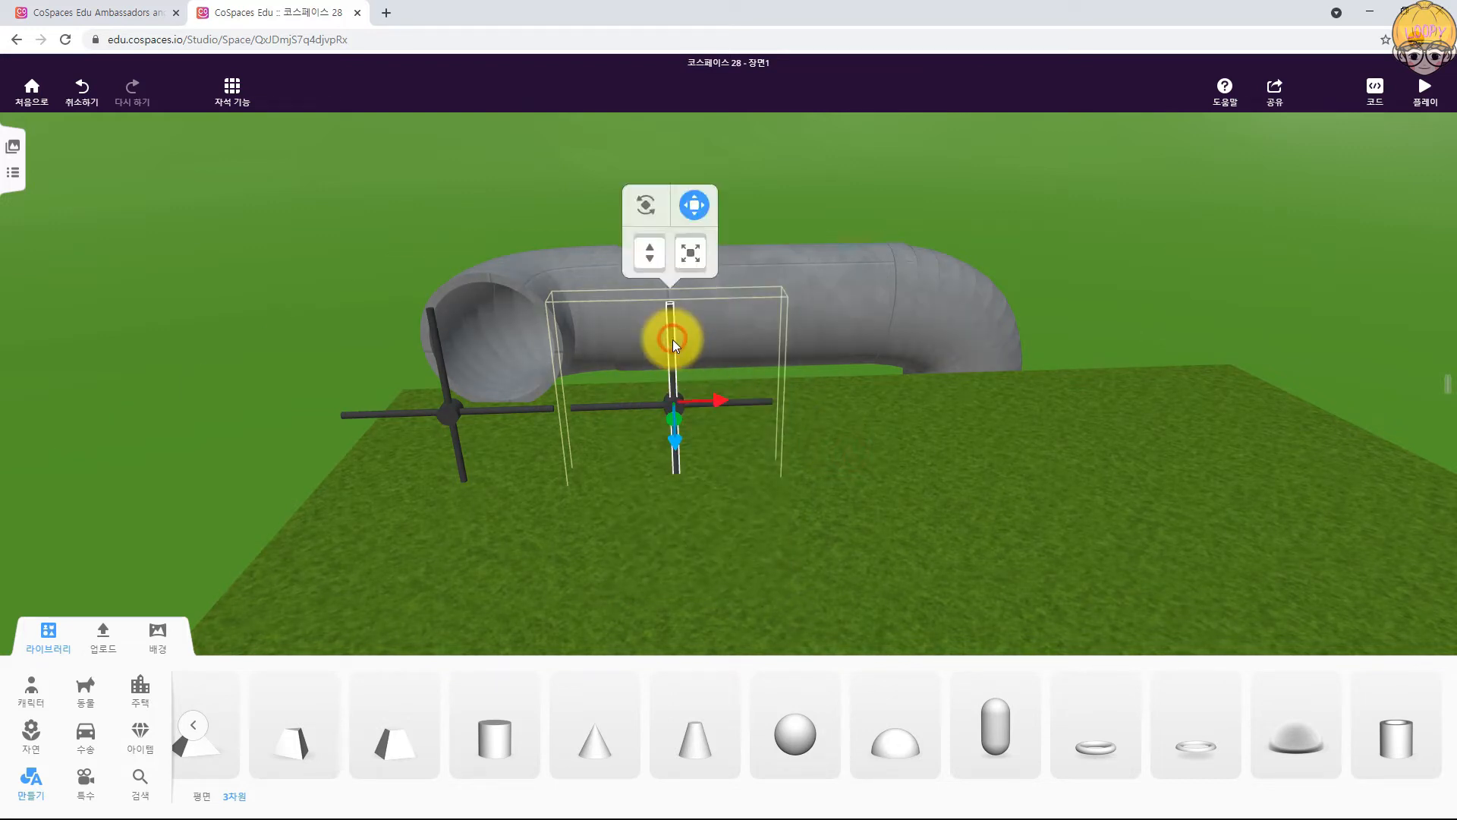
right_click(673, 339)
left_click(790, 221)
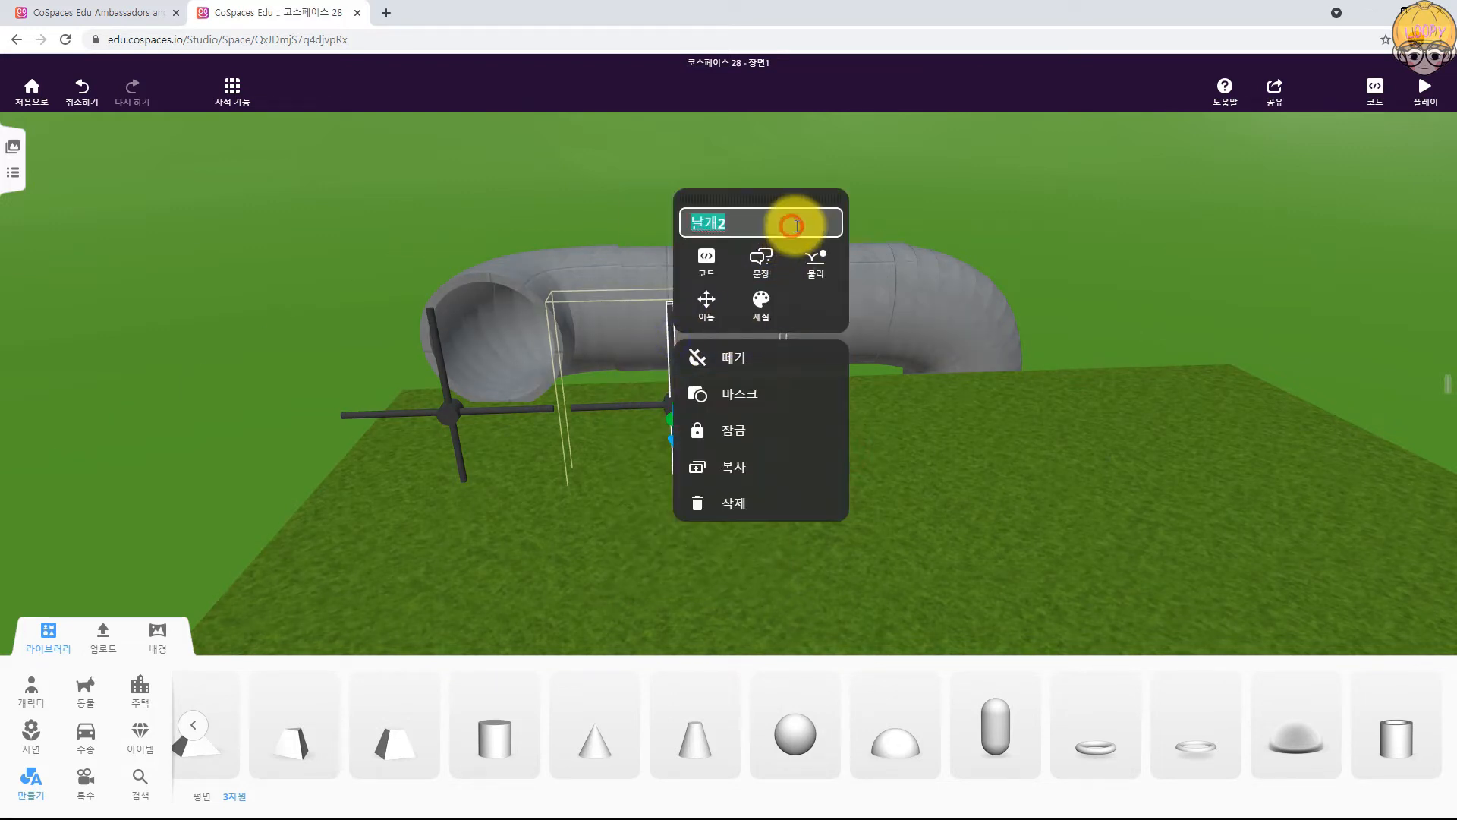
left_click(996, 517)
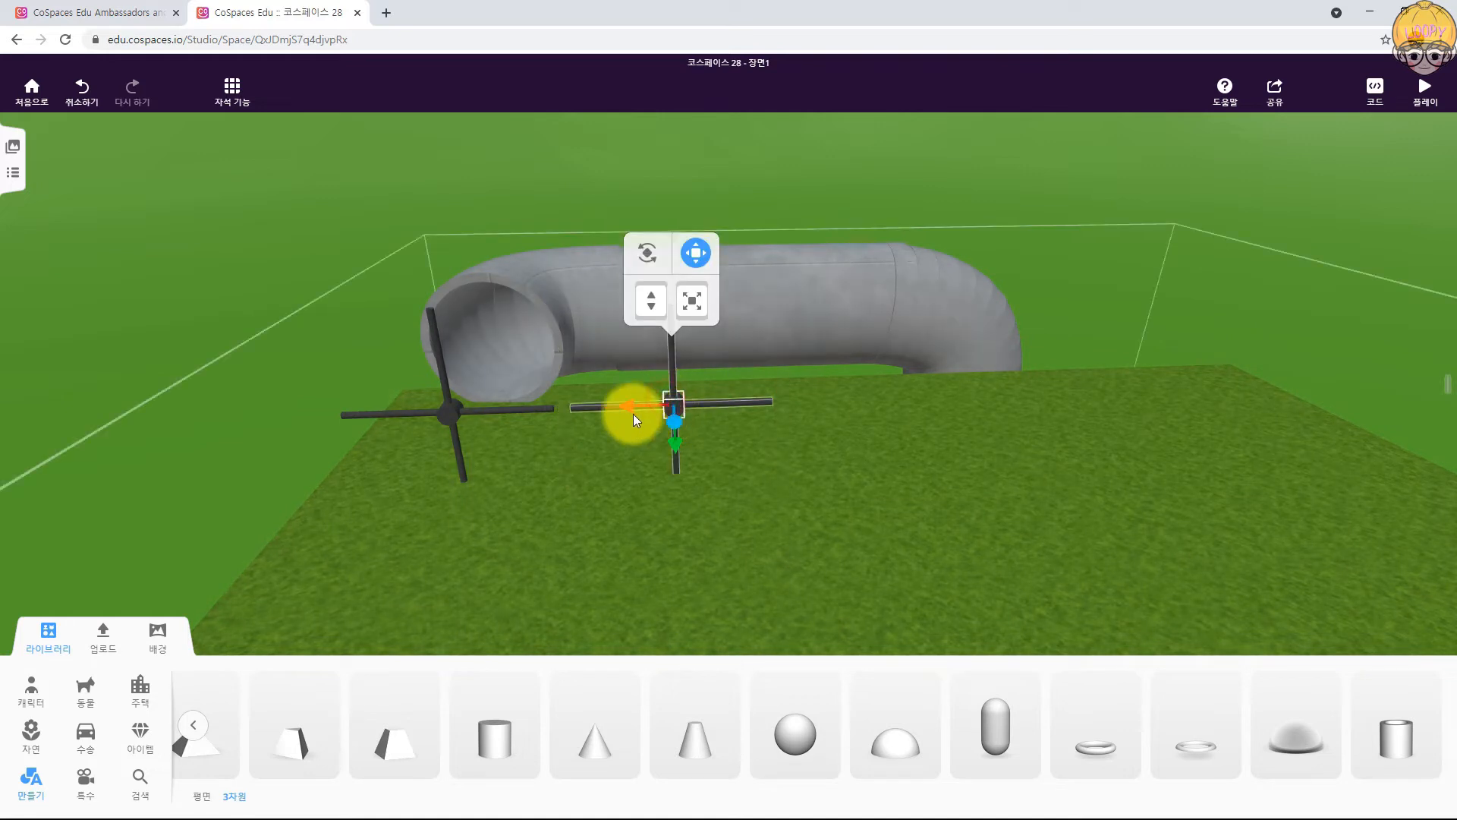
Step: Duplicate the second cross further along the floor and rename the copy's horizontal rod 날개5
left_click_drag(628, 404, 857, 412, "alt")
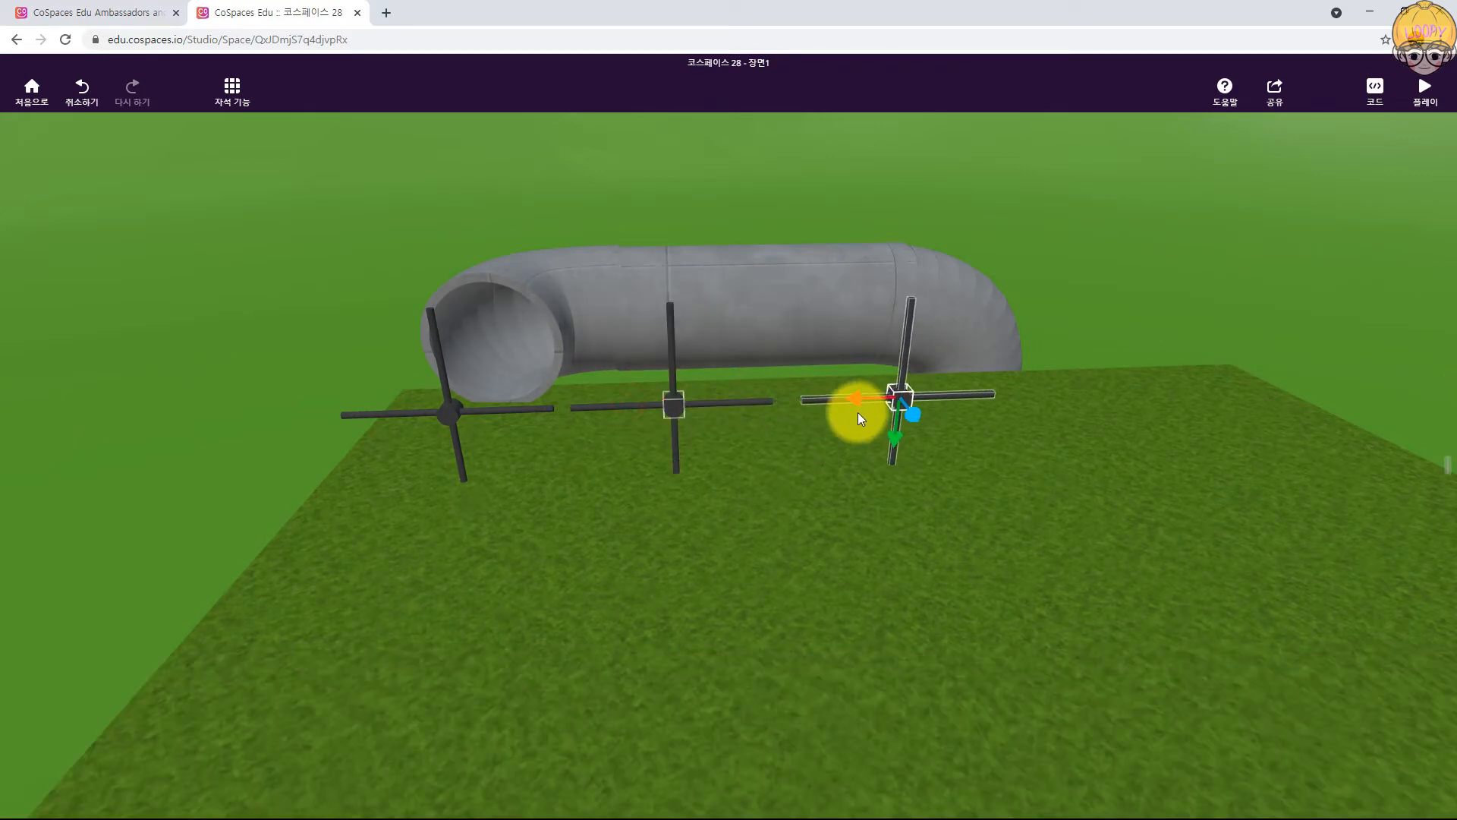
left_click(827, 399)
right_click(827, 398)
left_click(888, 284)
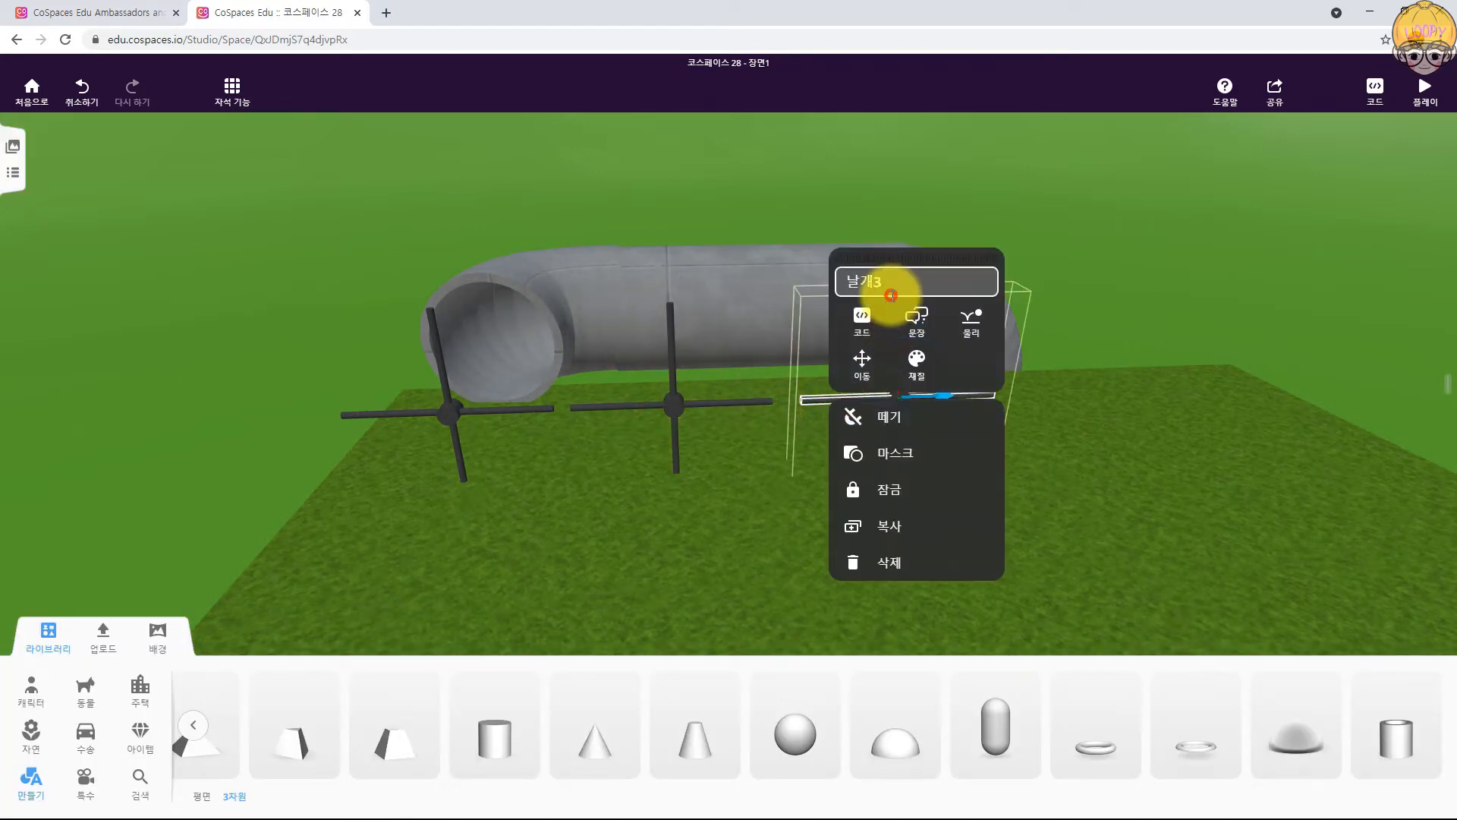
key("BackSpace")
type("5")
left_click(1063, 443)
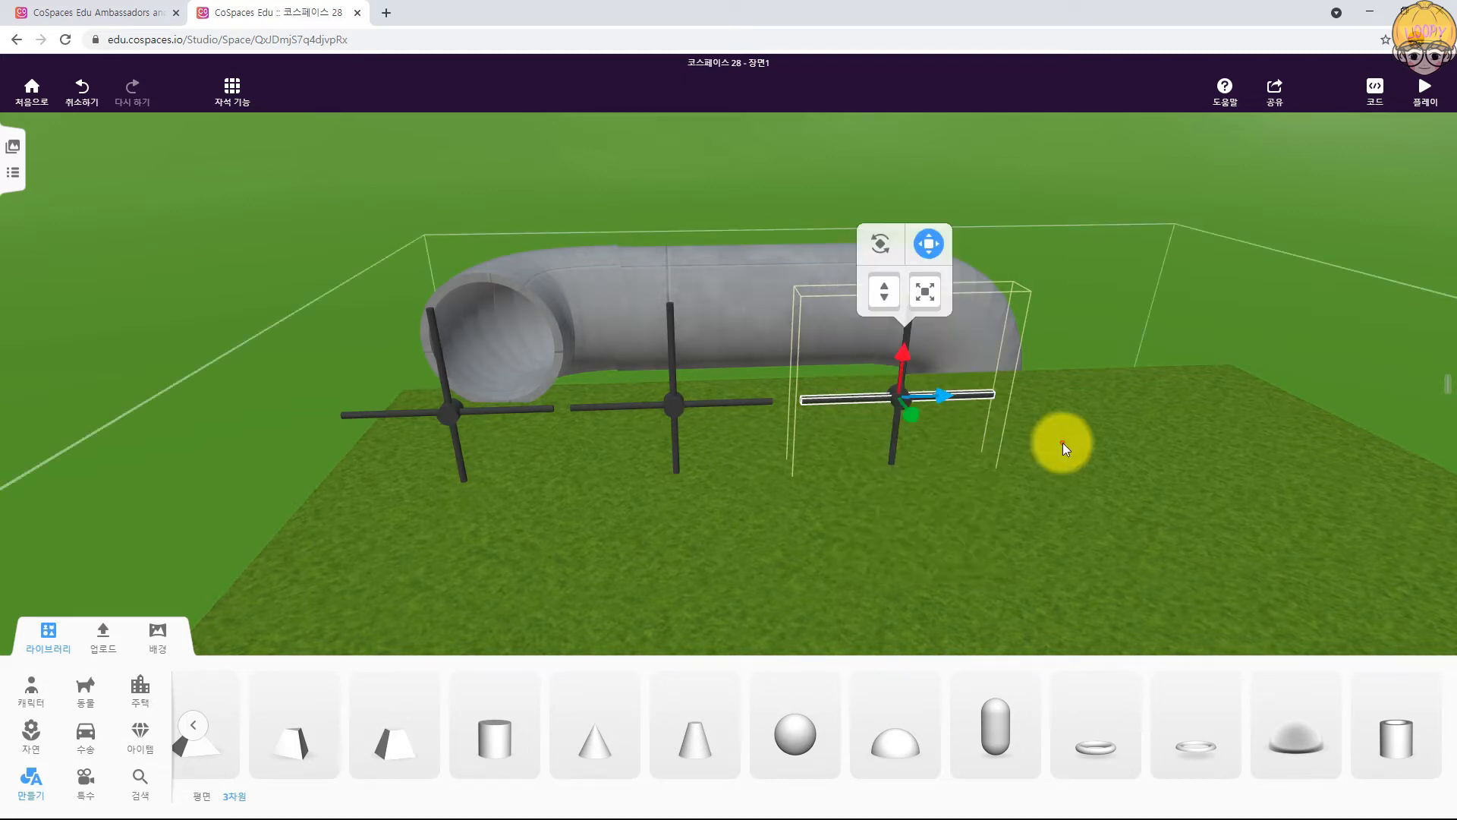
Step: Rename the upright rod of the third cross 날개6
right_click(908, 331)
left_click(984, 213)
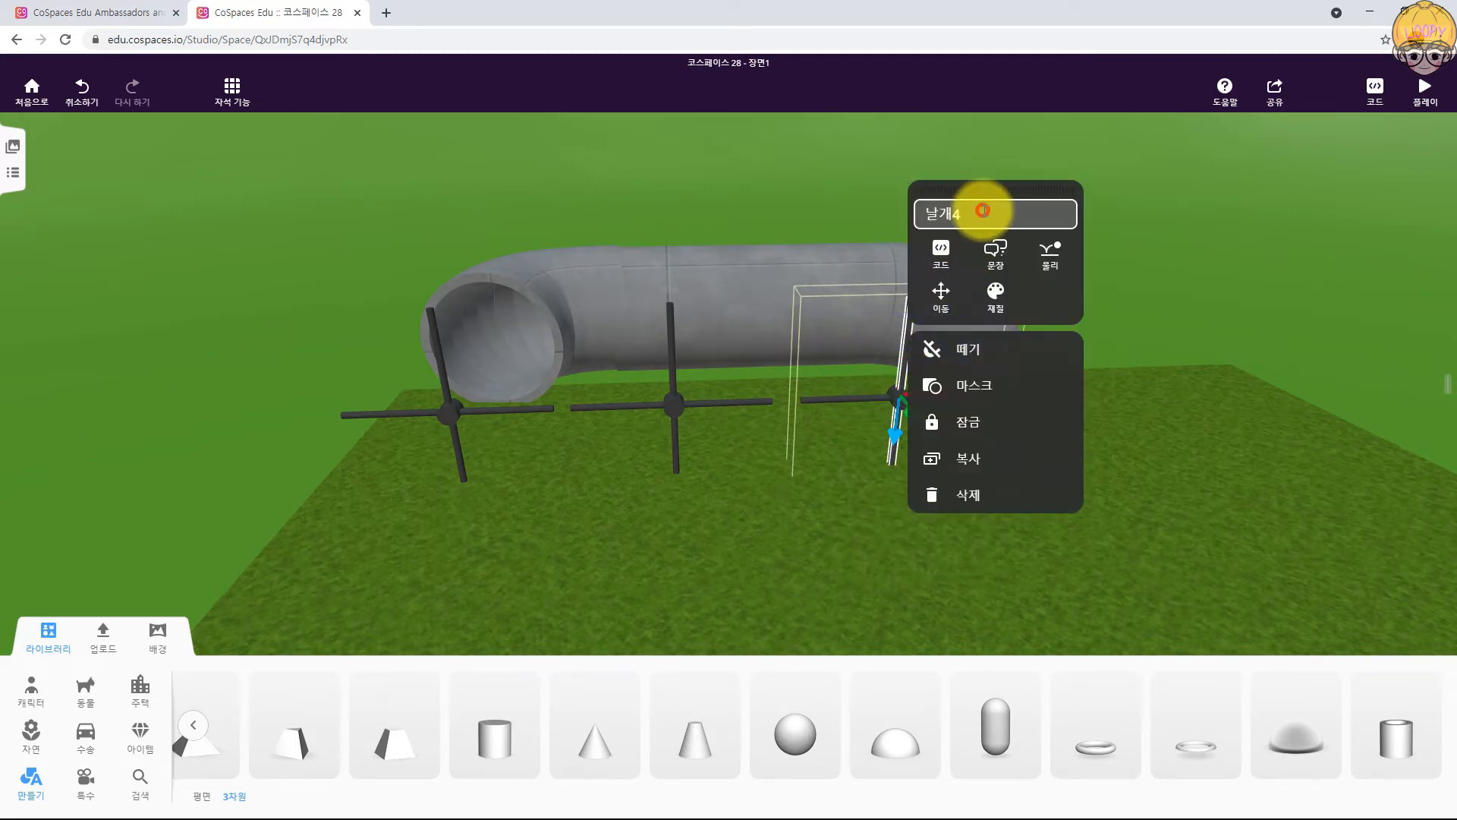
key("BackSpace")
type("6")
left_click(694, 553)
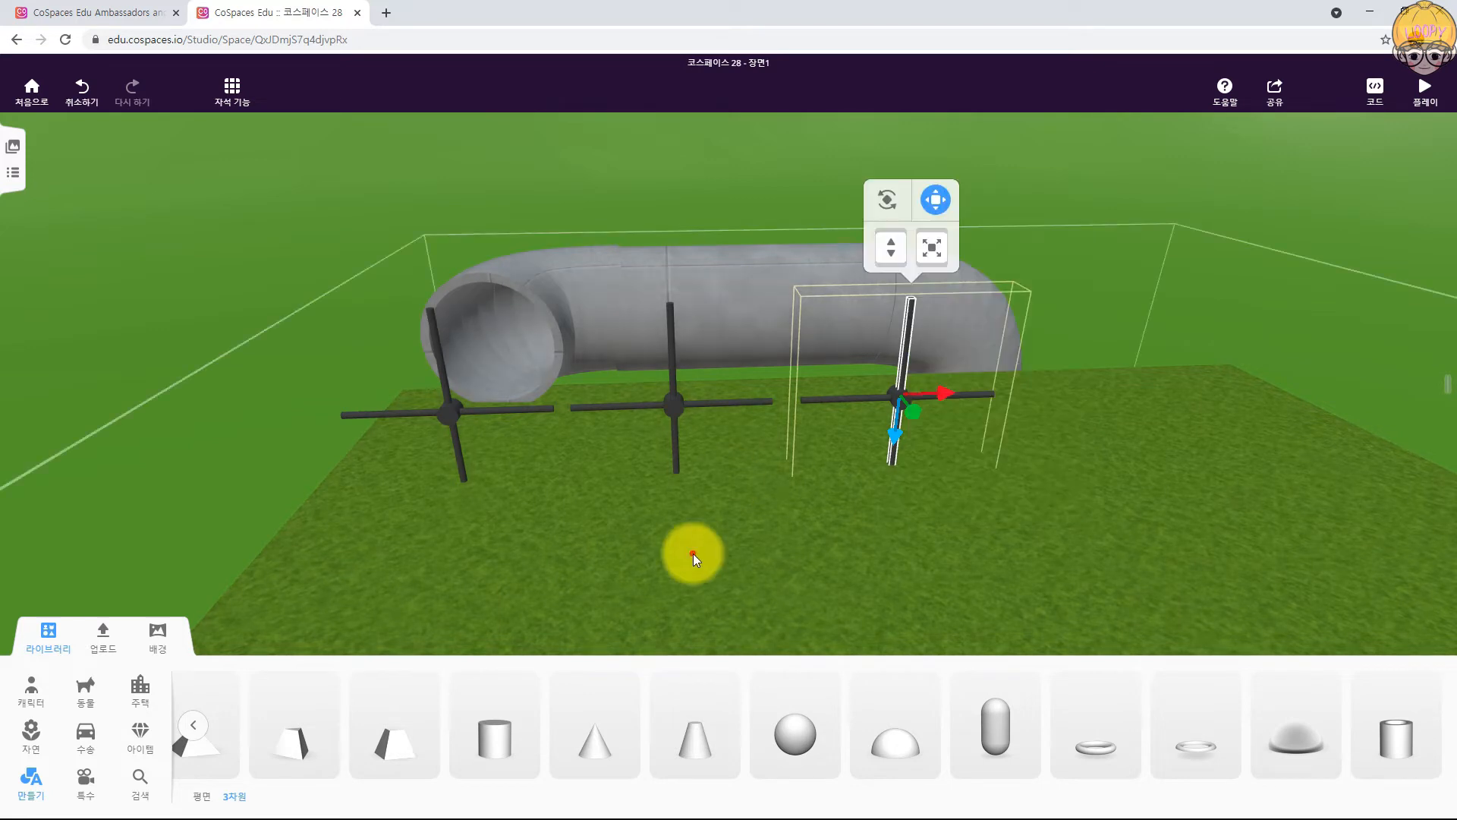
left_click(571, 175)
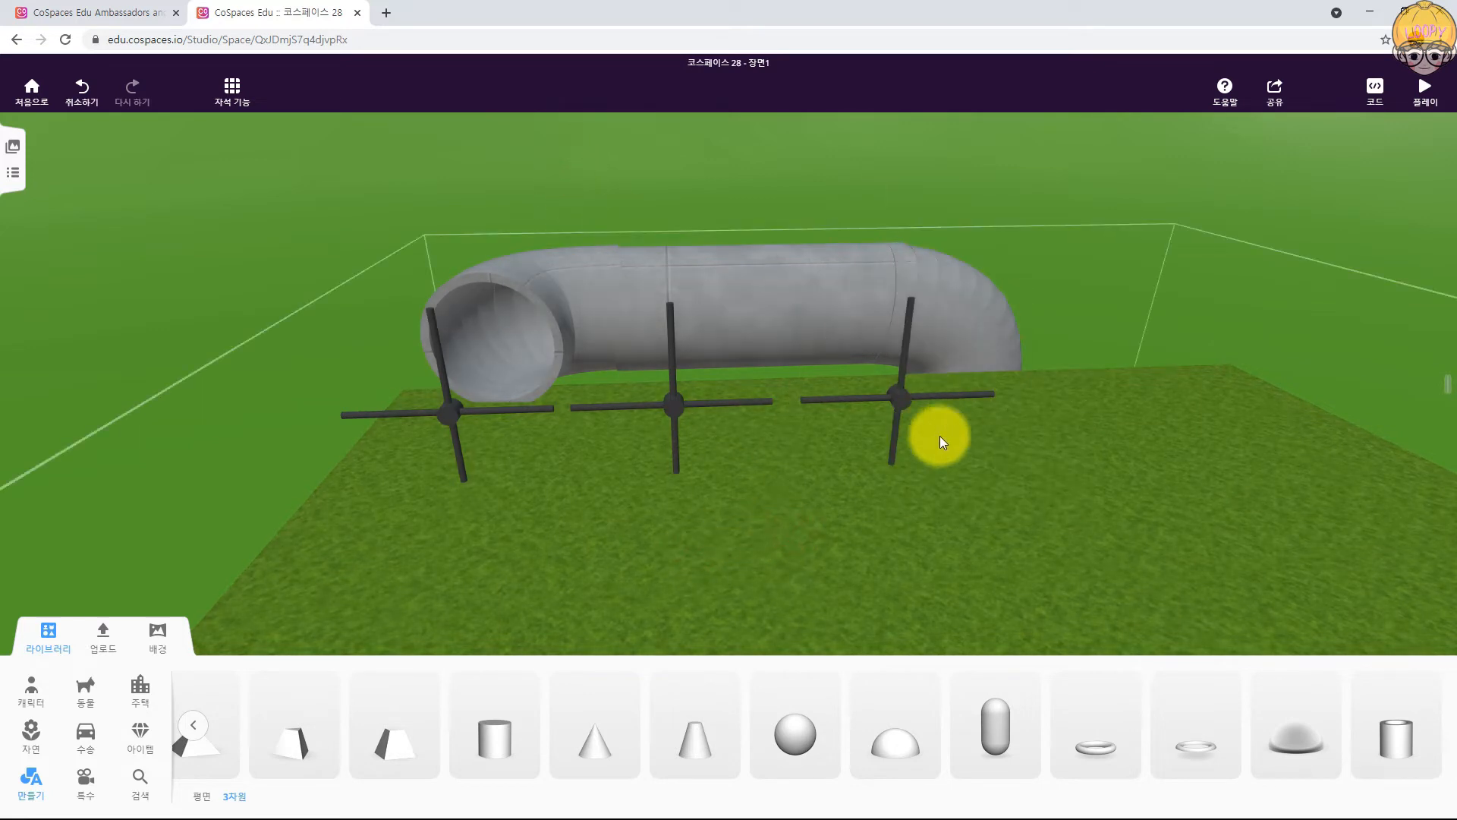
Step: Duplicate the third cross further along the floor and rename the copy's upright rod 날개7
left_click(902, 404)
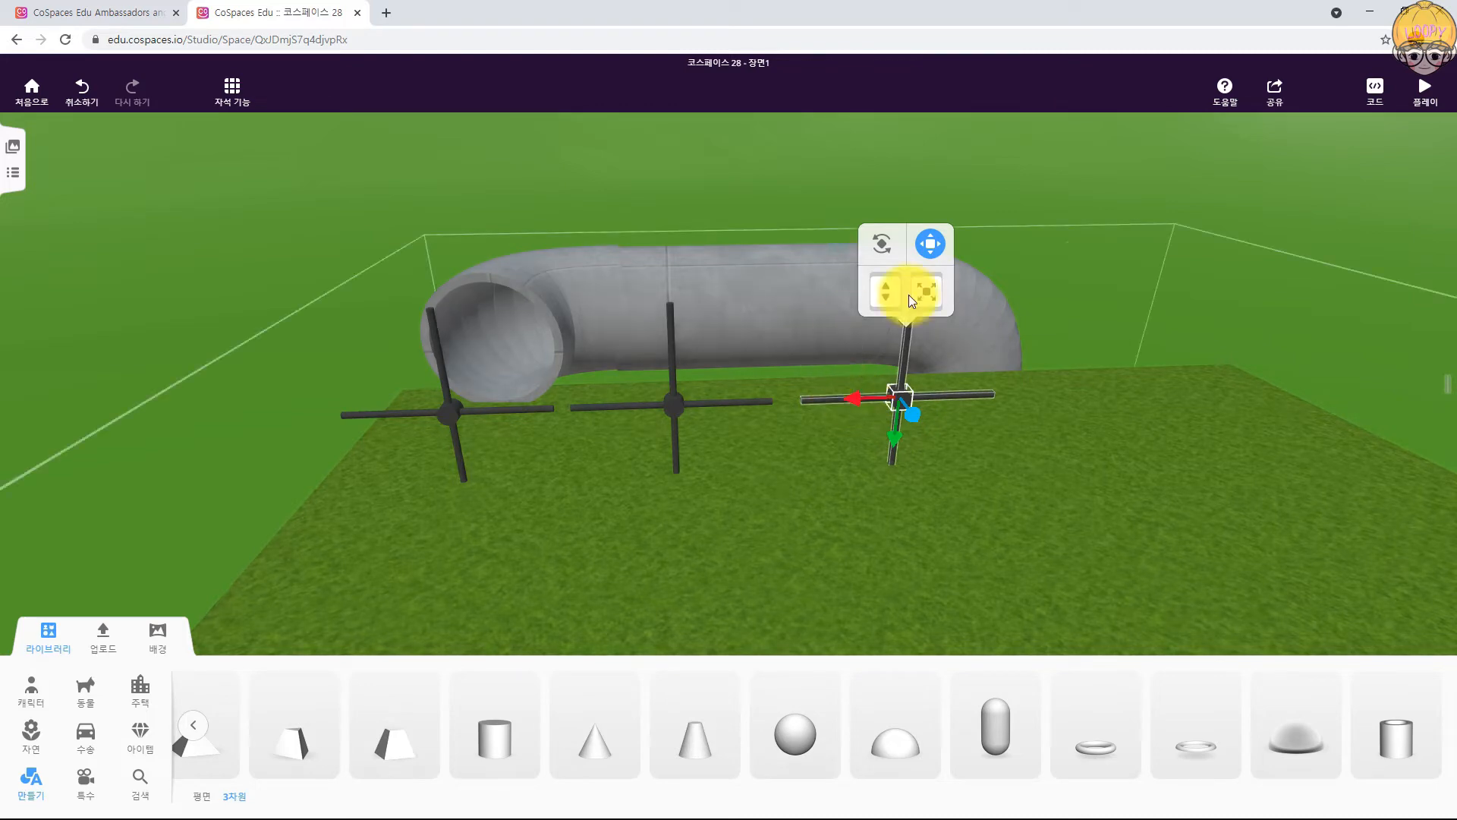
left_click_drag(868, 399, 1070, 380, "alt")
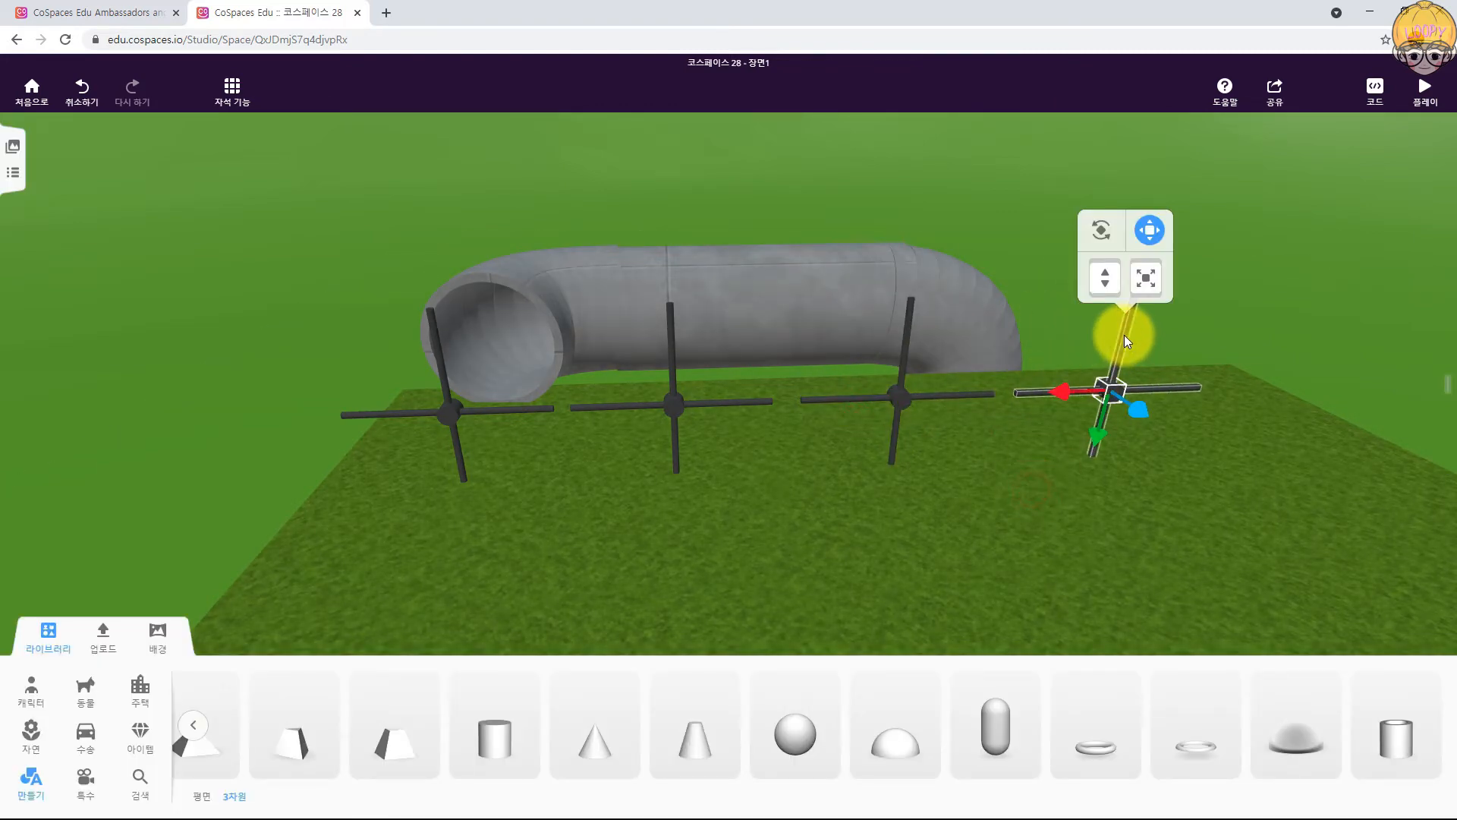
right_click(1126, 337)
double_click(1189, 219)
type("날개7")
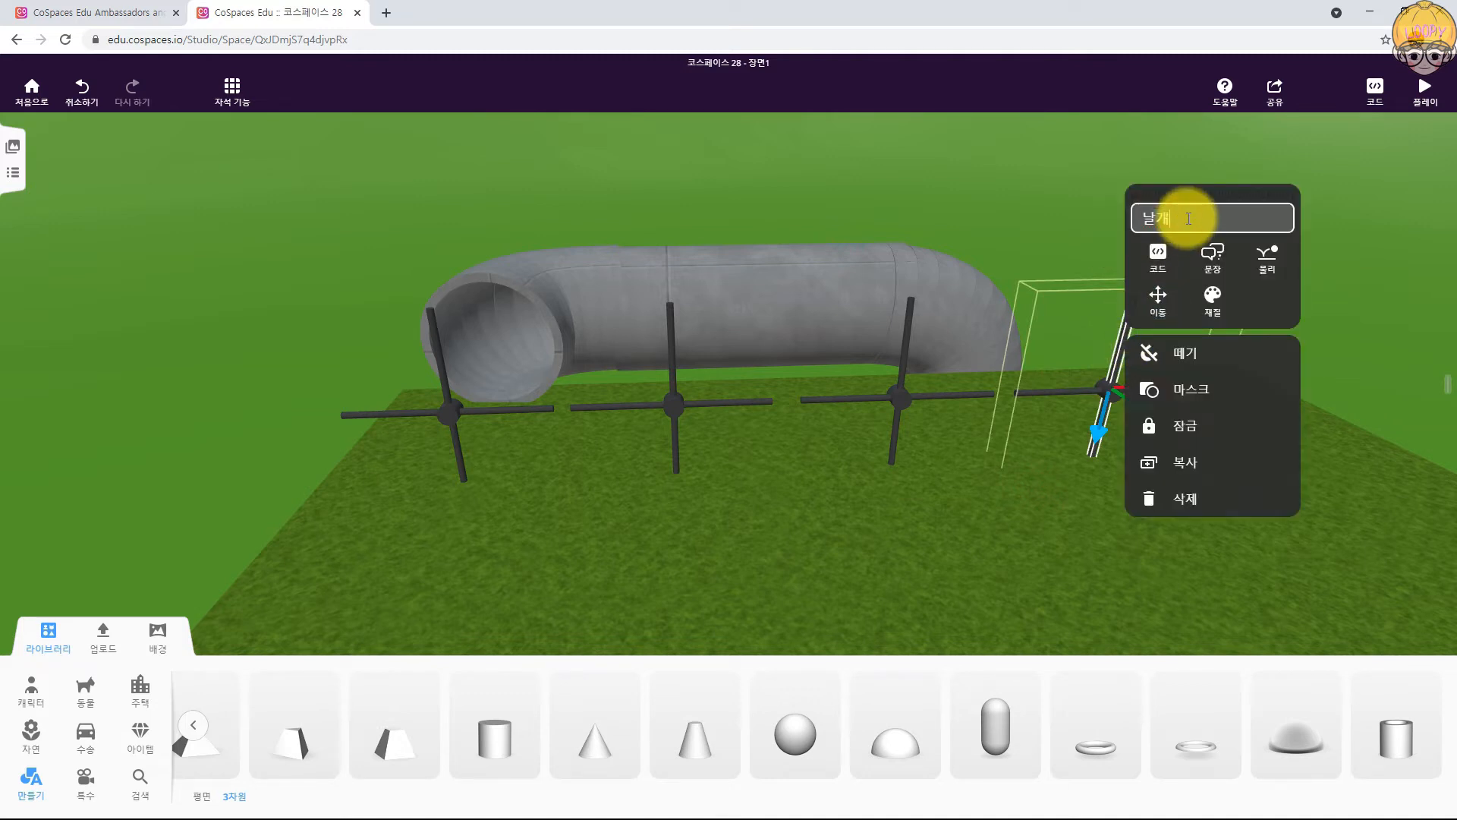
key("Return")
Step: Rename the horizontal rod of the fourth cross 날개8
left_click(1040, 396)
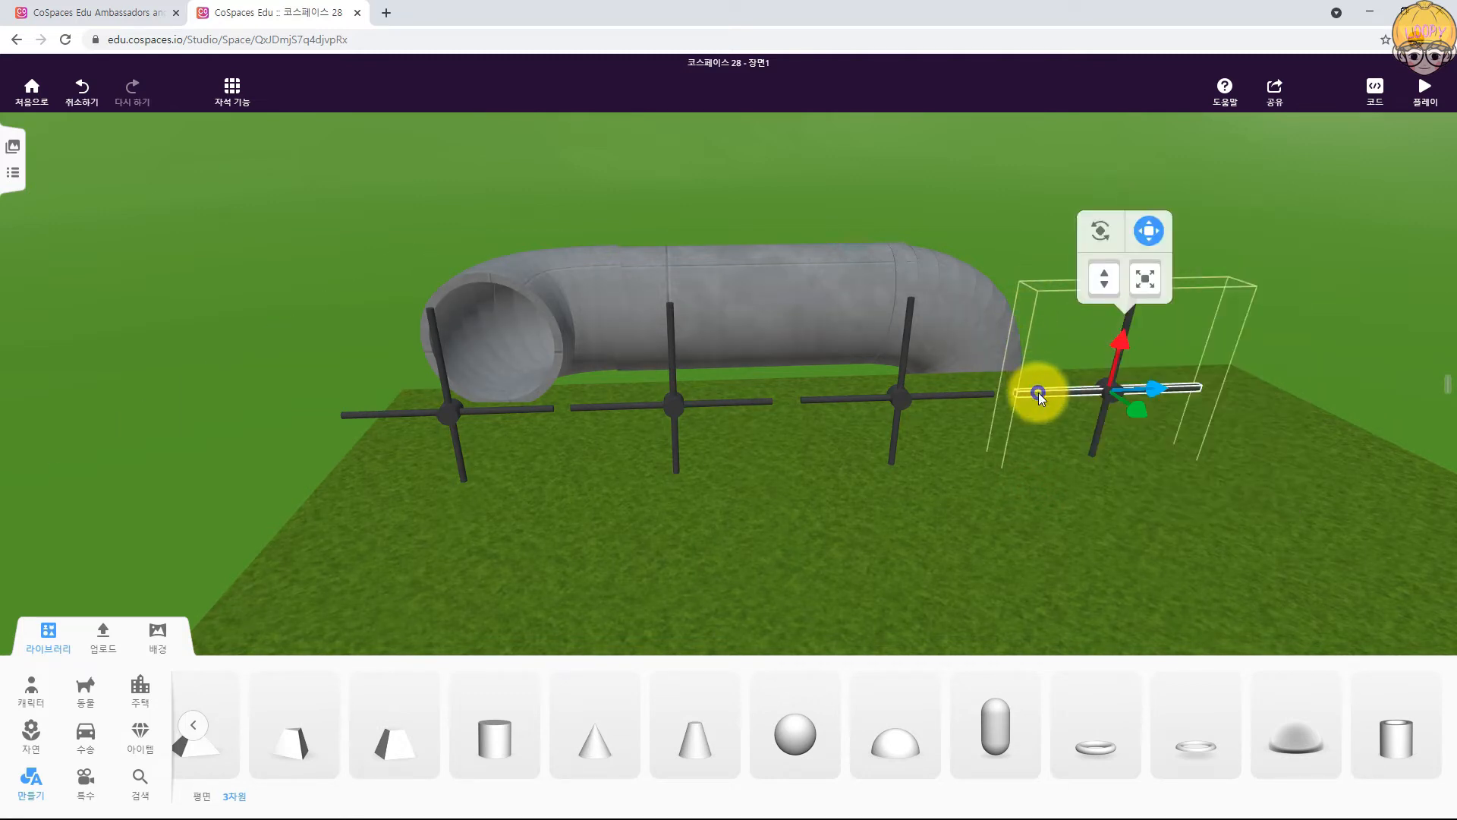
right_click(1040, 395)
left_click(1136, 271)
left_click(1136, 271)
key("BackSpace")
type("8")
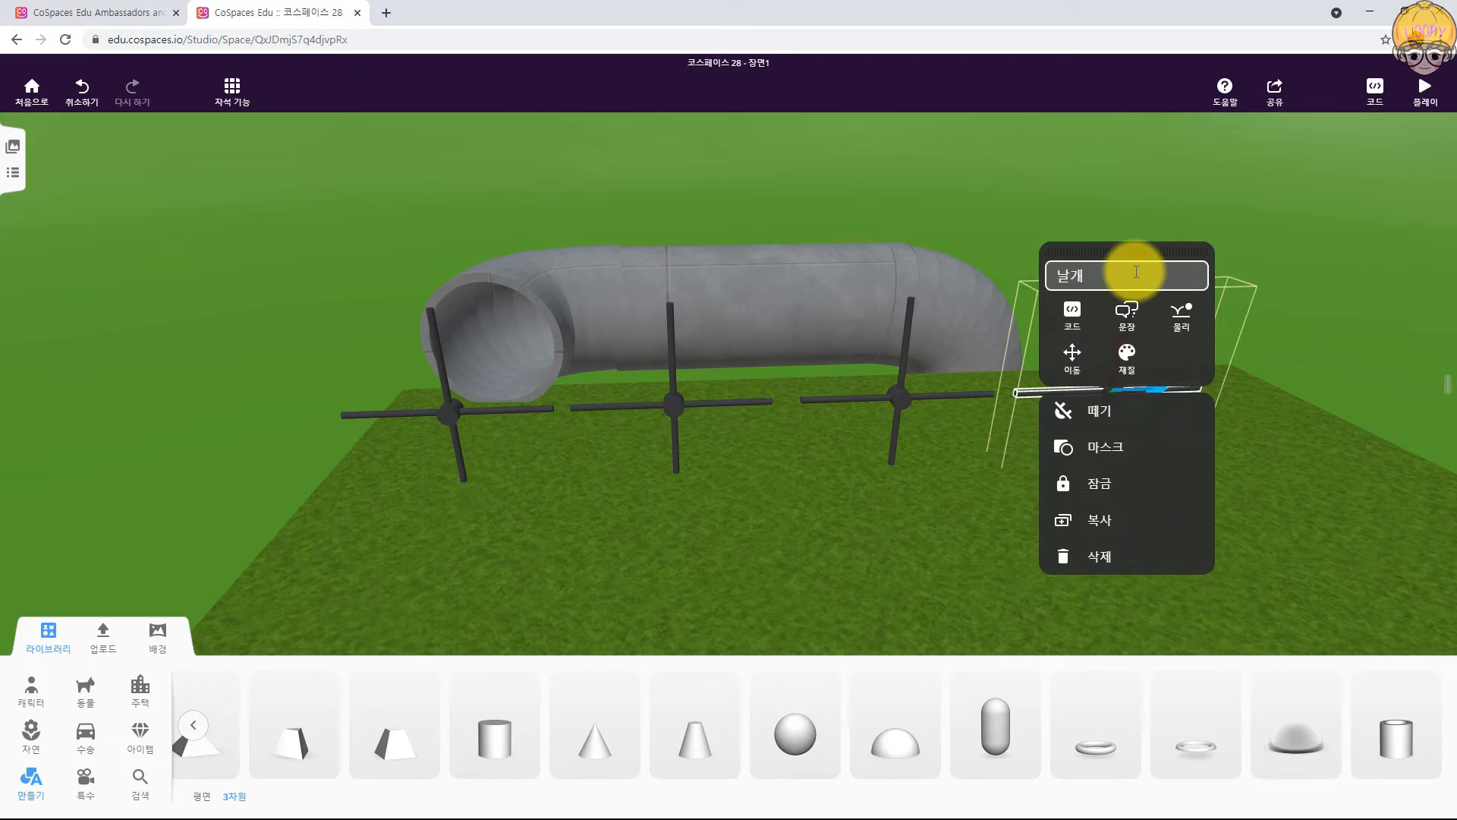
key("Return")
left_click(778, 557)
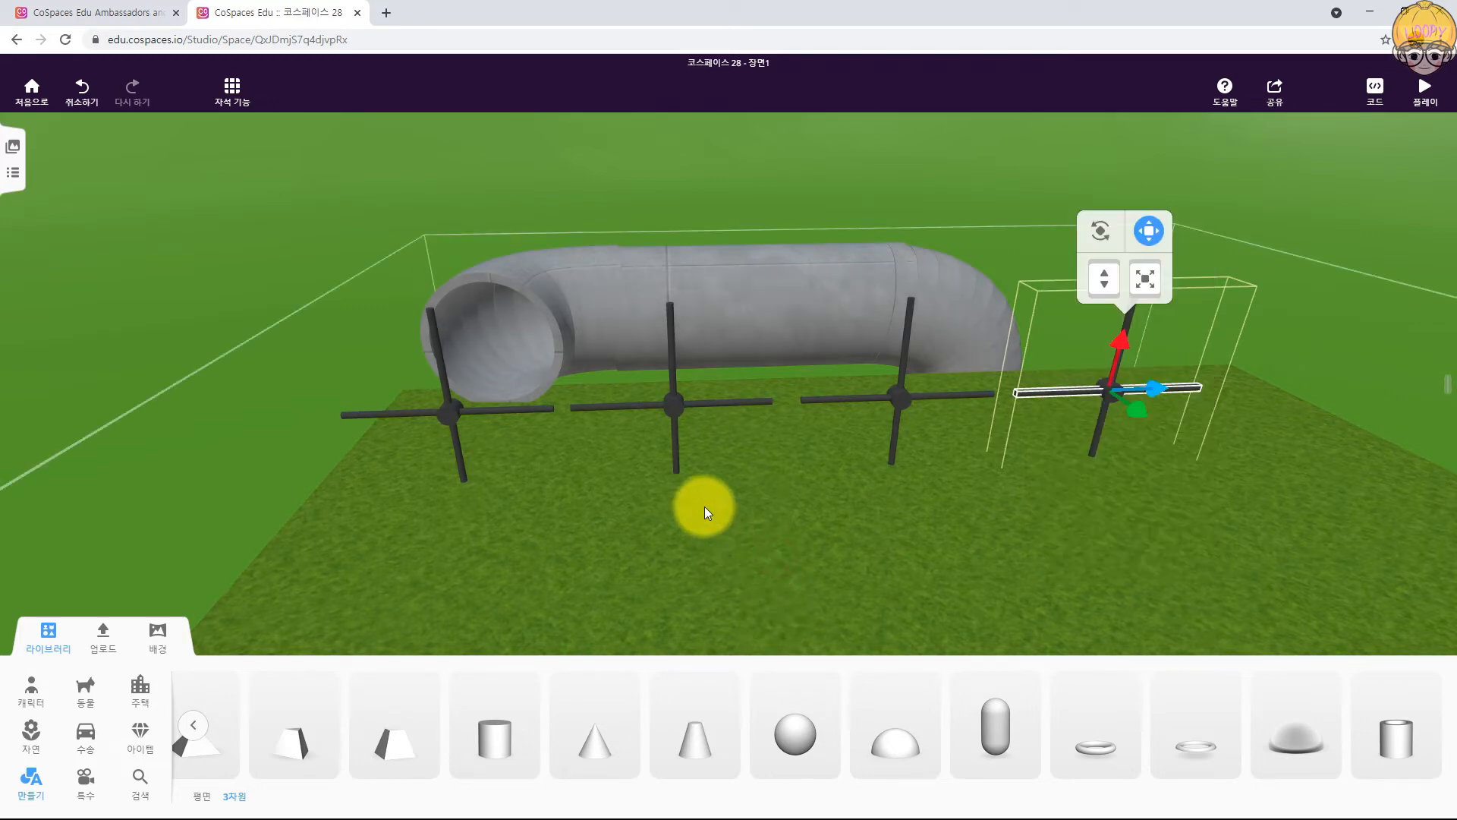
Step: Move the first cross from the grass floor into the upper pipe through its open mouth
mouse_move(705, 546)
left_mouse_down()
mouse_move(741, 527)
mouse_move(728, 547)
left_mouse_up()
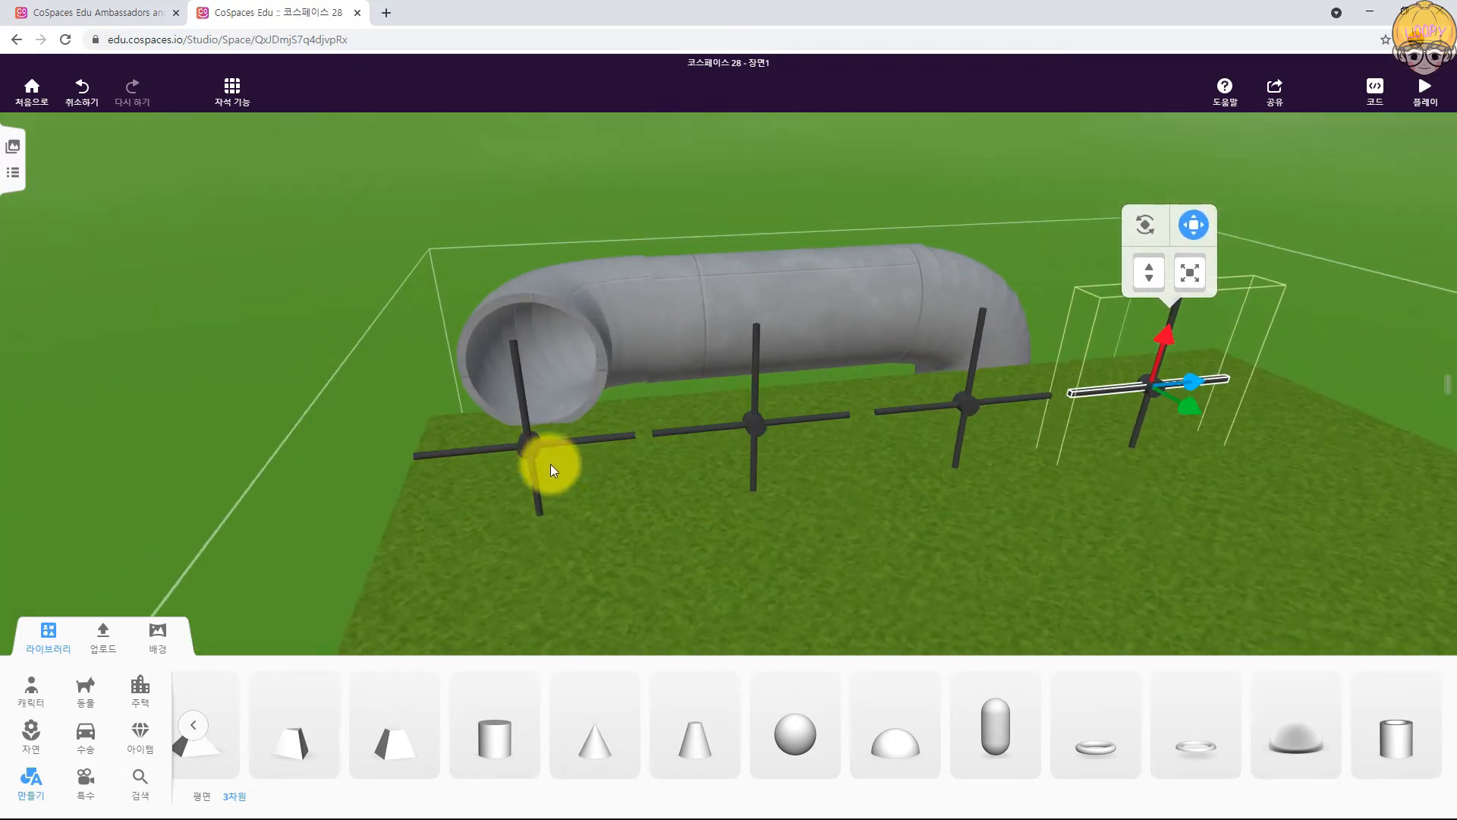
left_click(531, 454)
left_click_drag(528, 466, 527, 472)
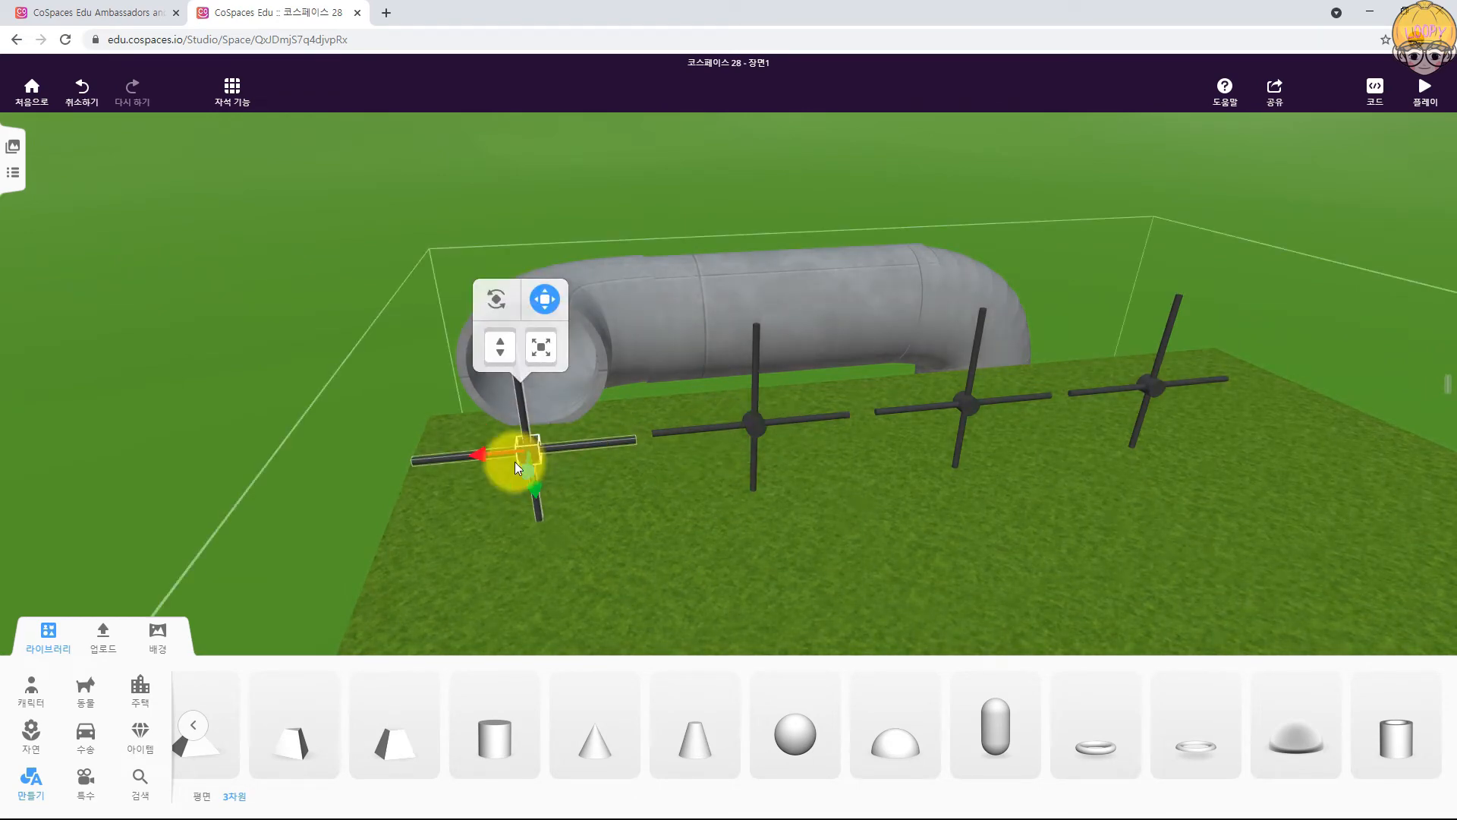
left_click_drag(525, 472, 548, 348)
left_click_drag(511, 511, 631, 360)
Step: Move another cross down below the grass floor and place it inside the lower pipe's bend
left_click(651, 218)
left_click_drag(653, 262, 981, 440)
left_click_drag(1187, 510, 809, 522)
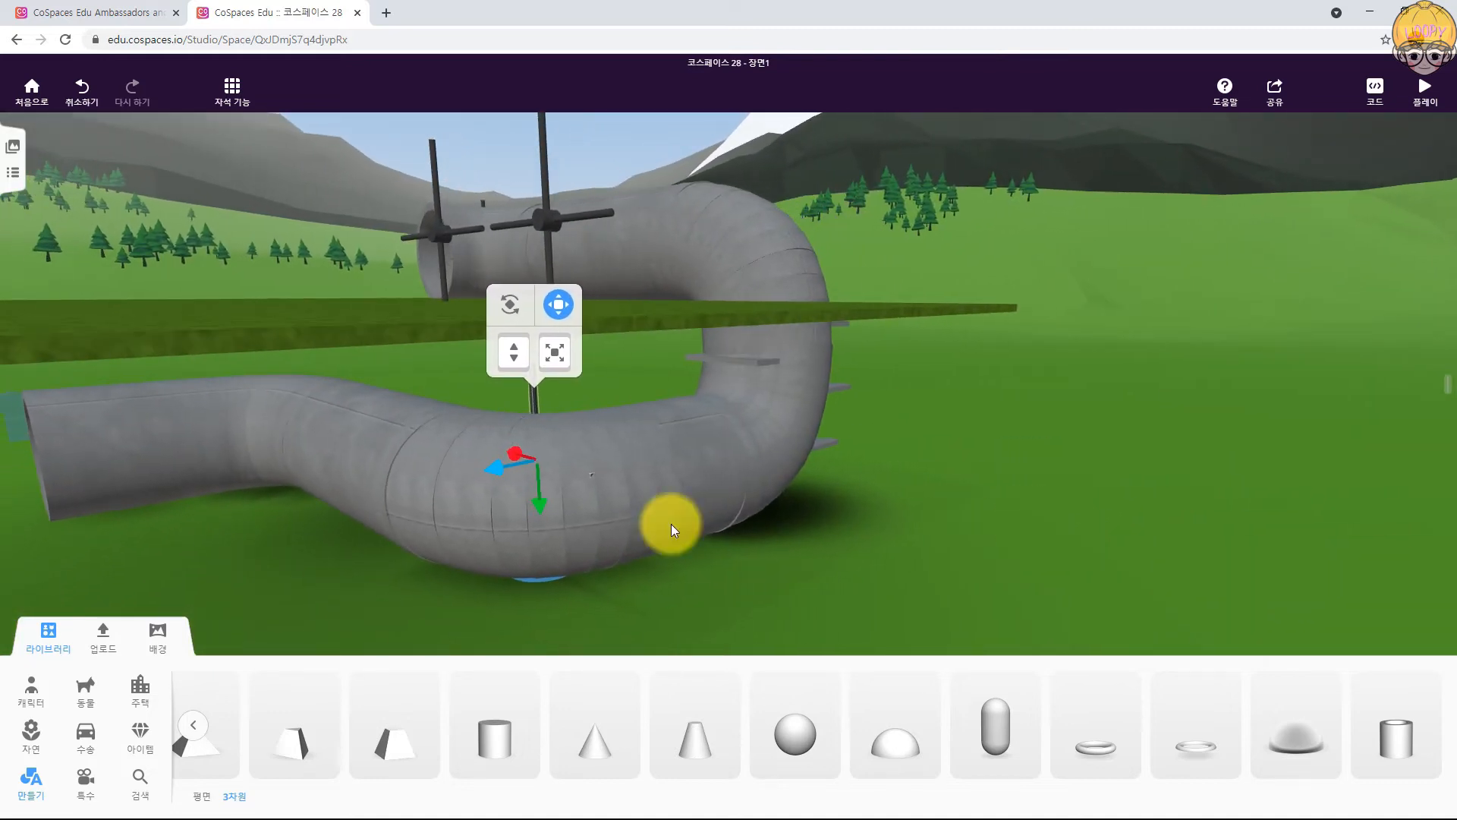
left_click_drag(513, 453, 602, 451)
left_click_drag(888, 509, 963, 531)
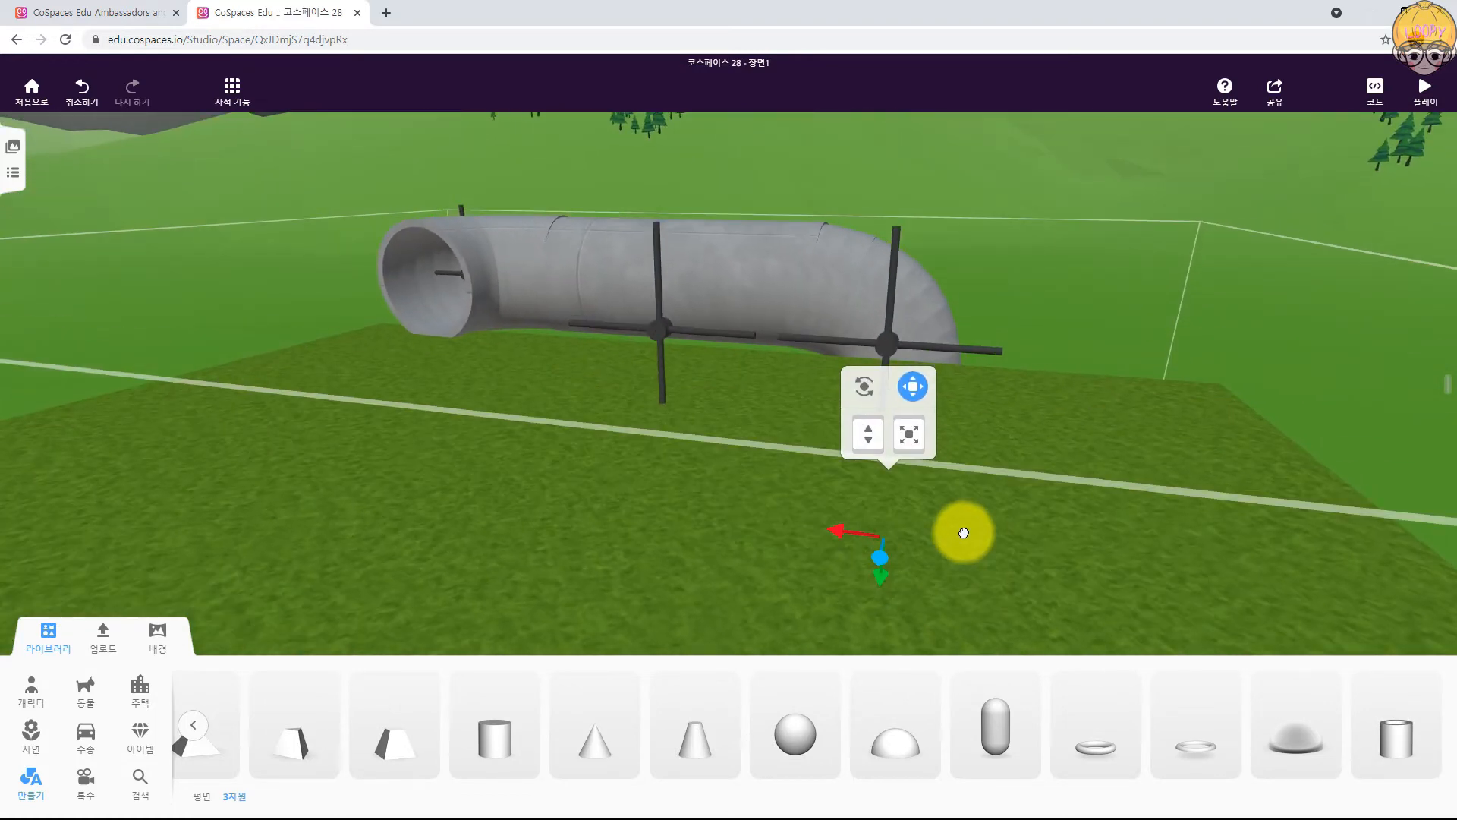
Step: Ungroup Group5, which holds the pipes and the grass floor
right_click(614, 512)
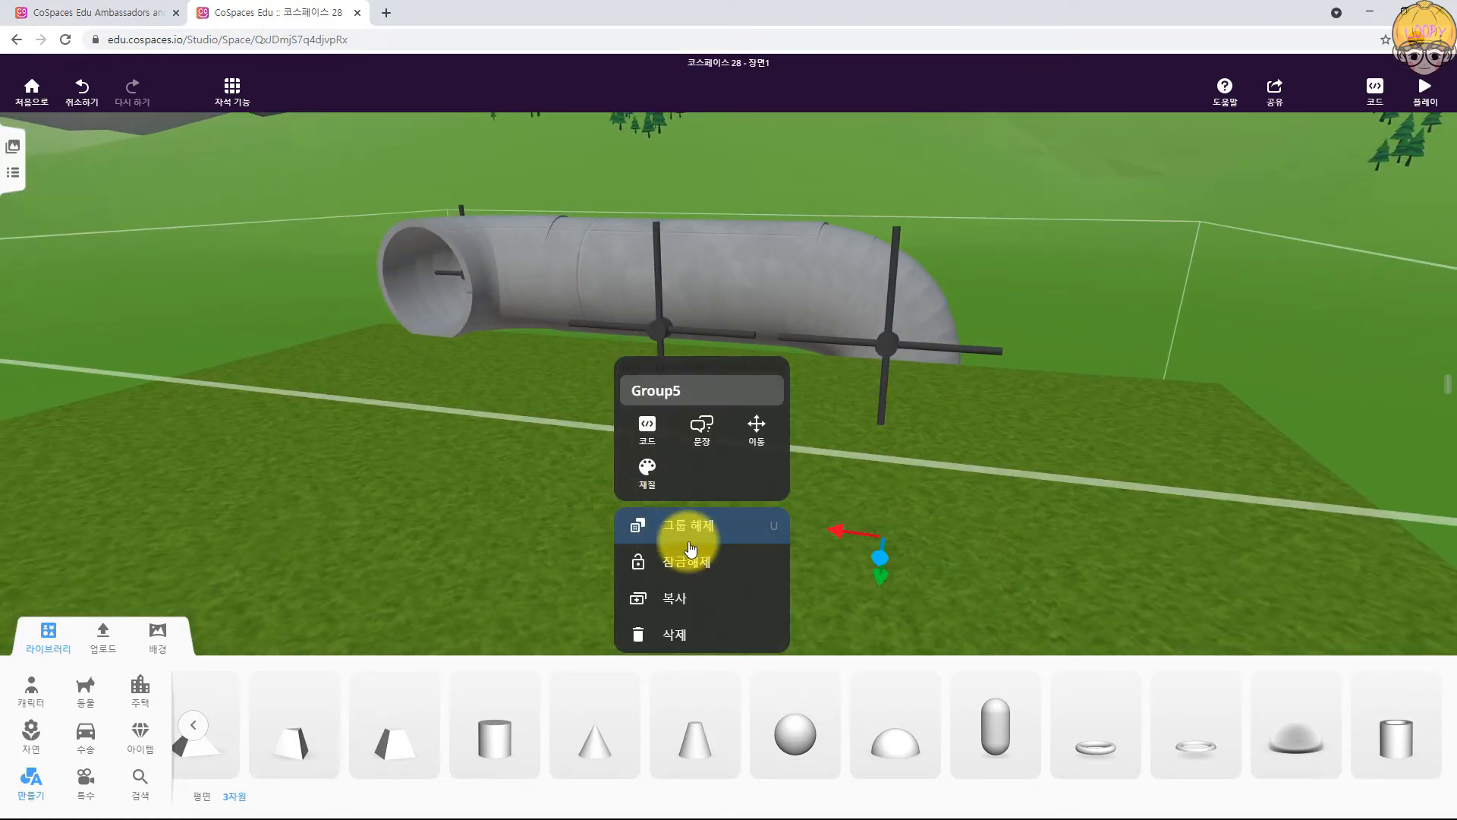
left_click(688, 433)
left_click_drag(1077, 297, 1056, 312)
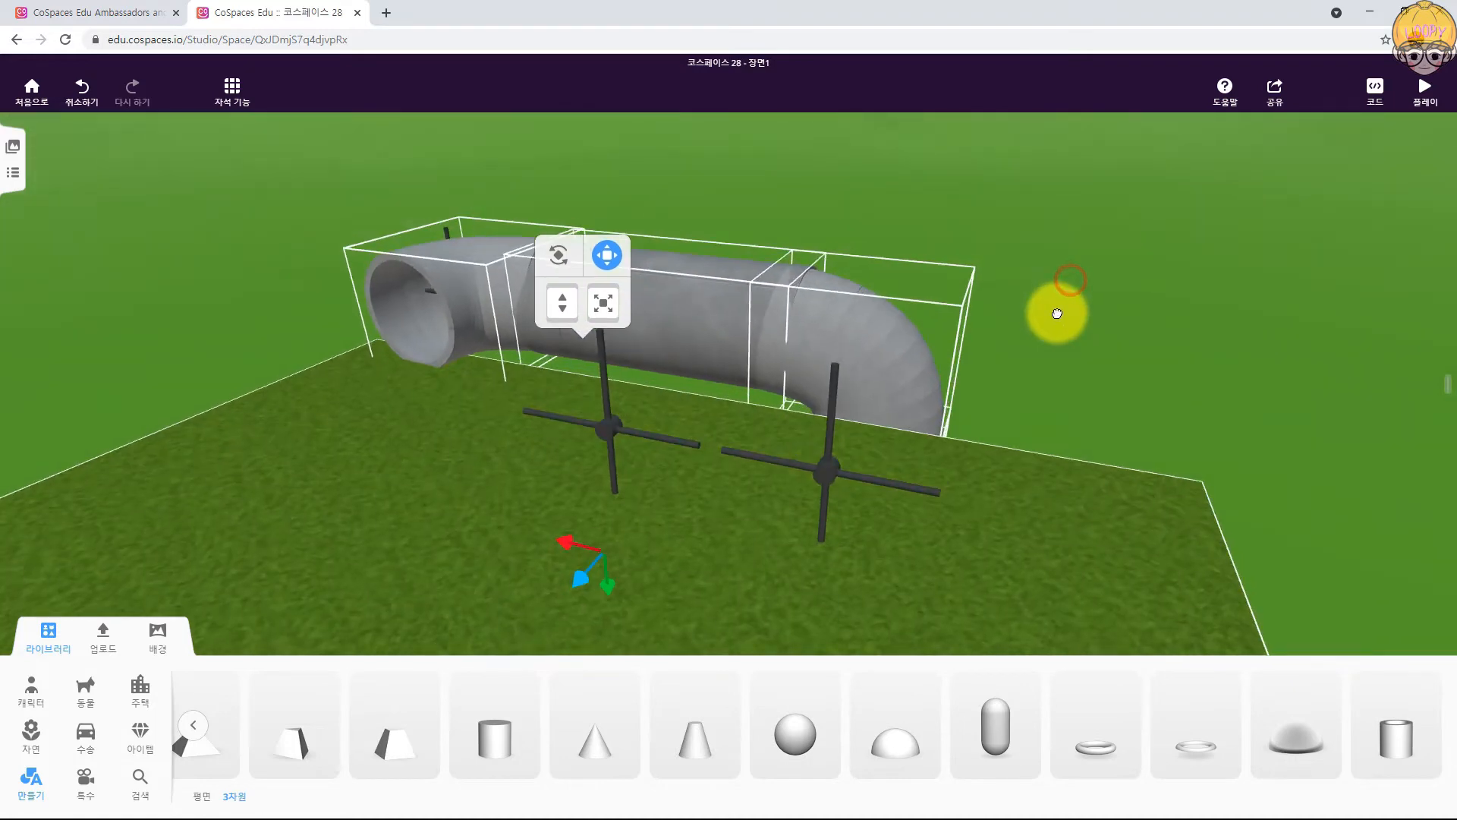
left_click(1090, 349)
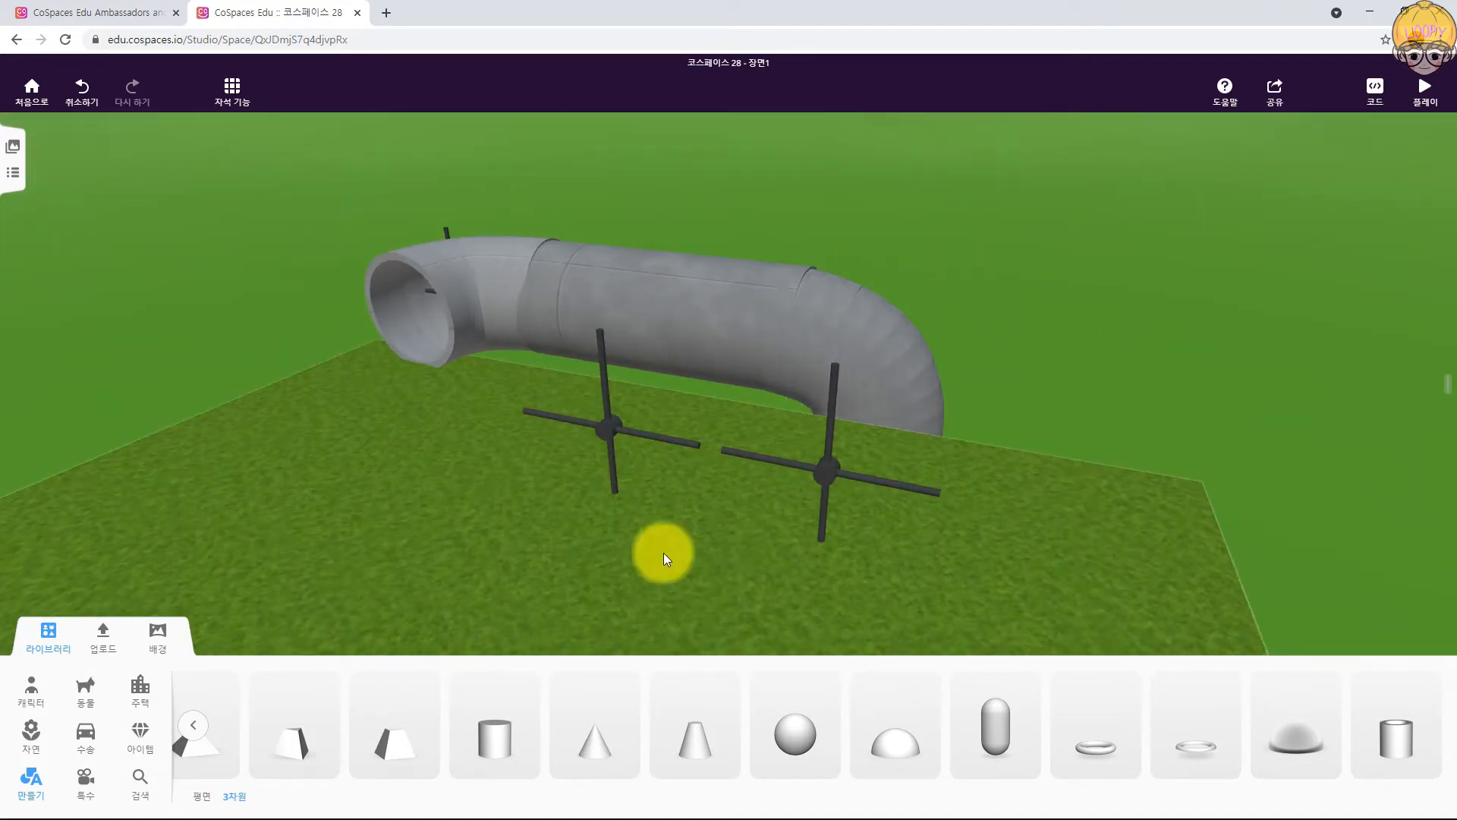
Step: Raise the grass floor above the upper pipe so that the pipes and crosses below are exposed
left_click(656, 556)
left_click_drag(534, 523, 471, 163)
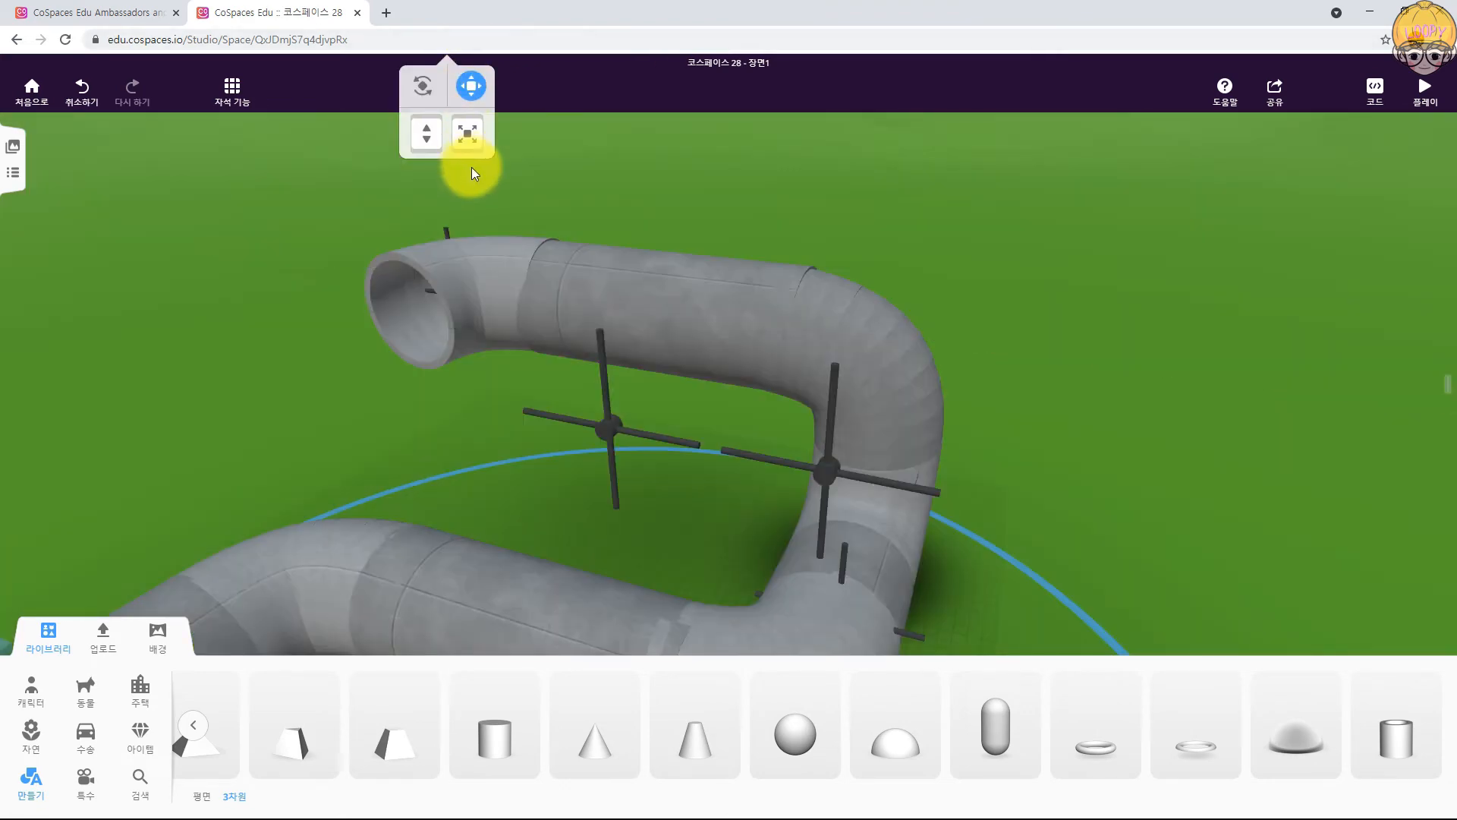
left_click_drag(1080, 481, 969, 365)
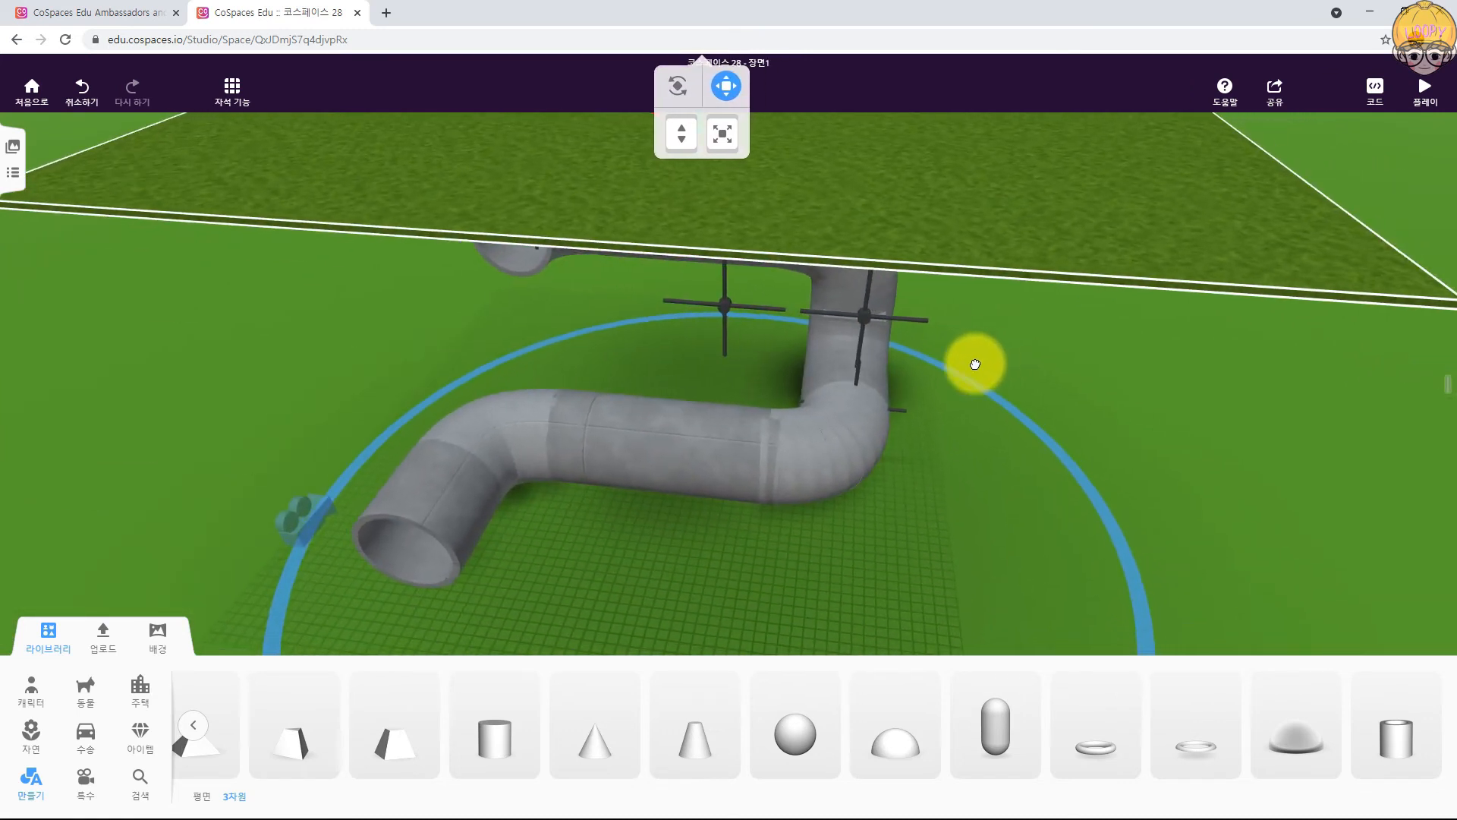
left_click(857, 372)
left_click(1057, 465)
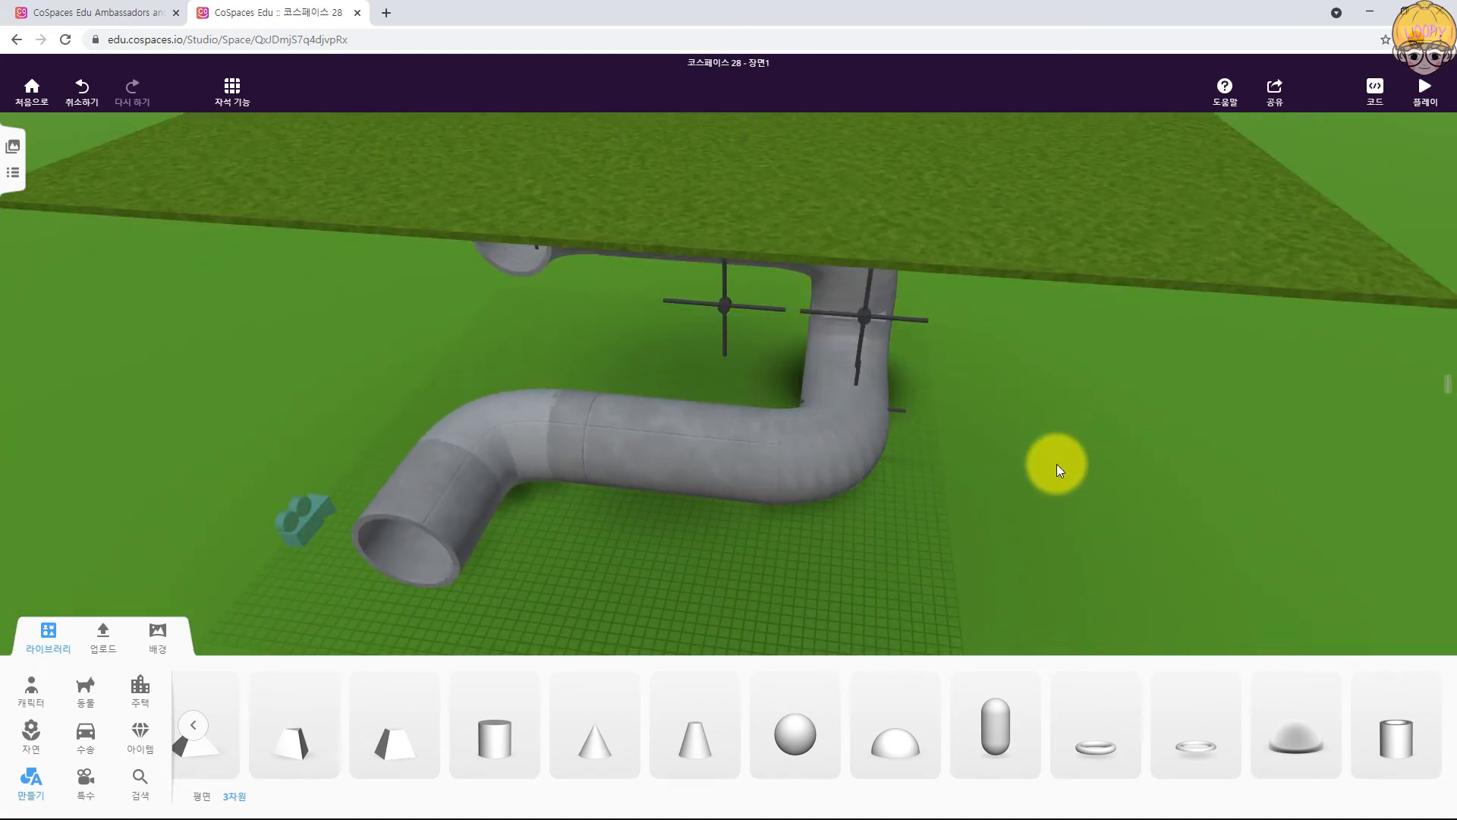
Step: Lock the pipe sections around the lower pipe's bend and up the rising section so they cannot be selected
left_click(829, 403)
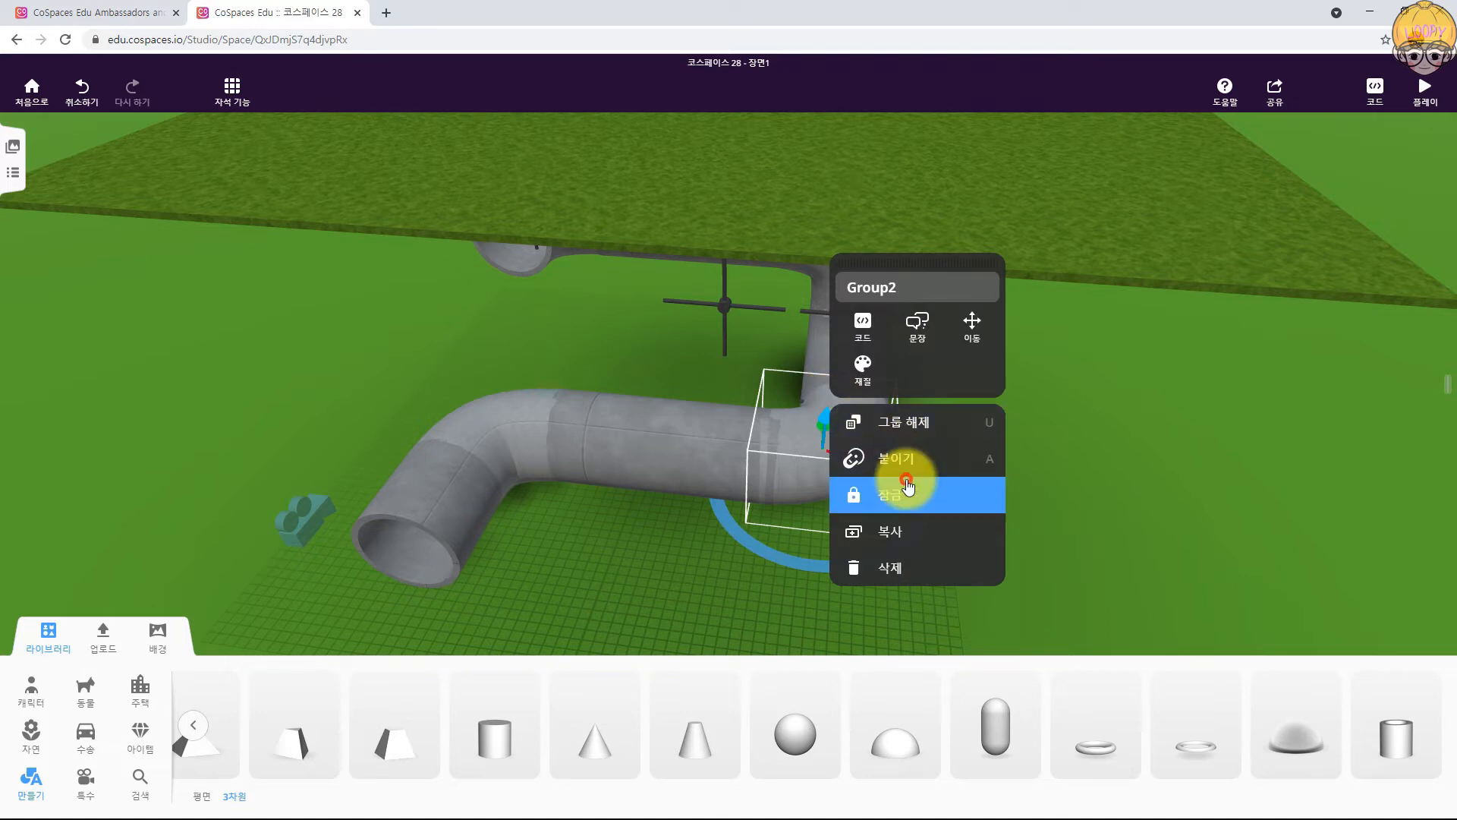
left_click(904, 489)
left_click(940, 425)
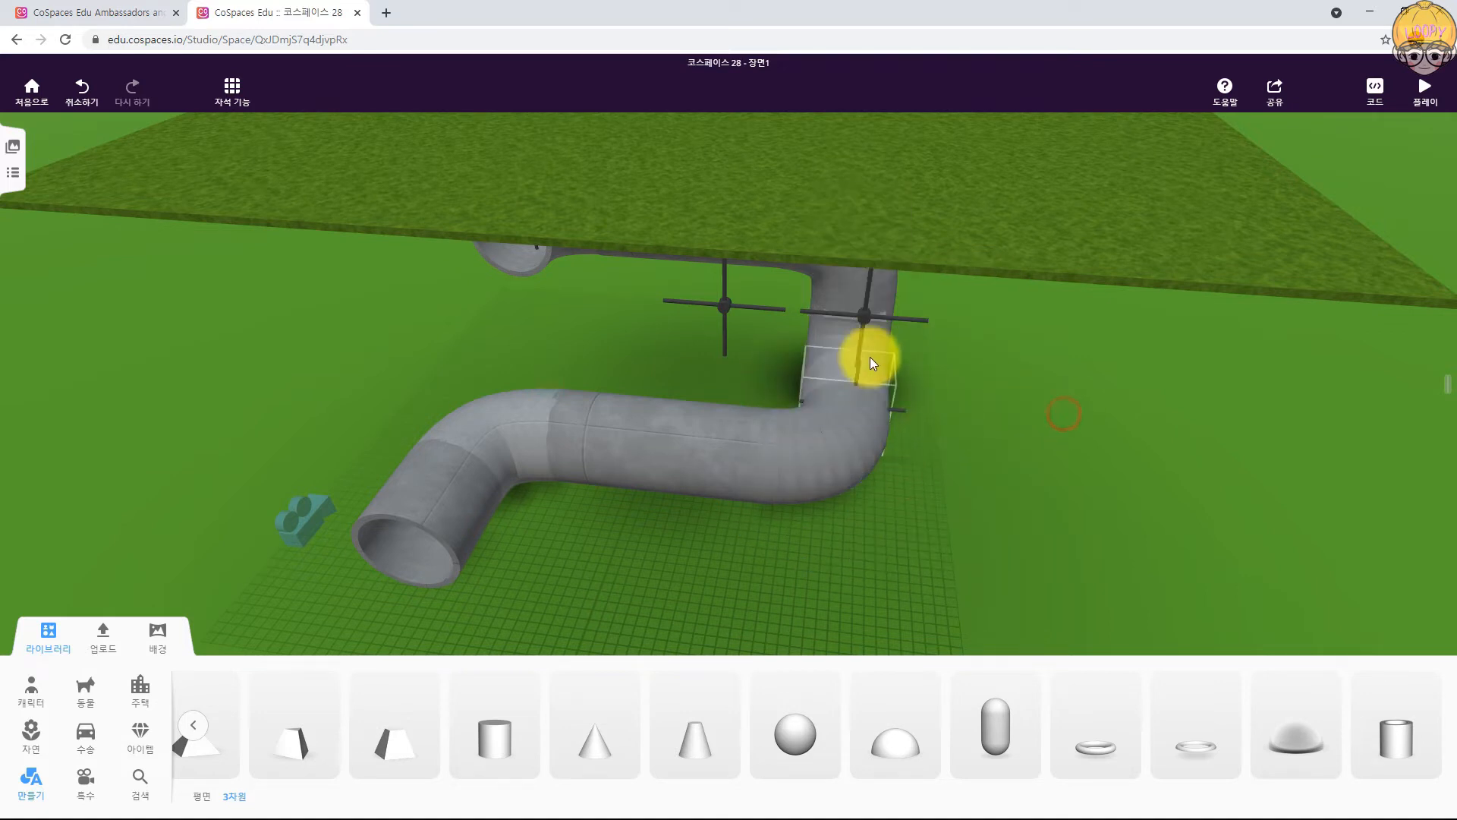
left_click(871, 362)
left_click(945, 456)
left_click(831, 325)
left_click(900, 418)
left_click_drag(798, 394, 1026, 430)
left_click_drag(804, 400, 797, 400)
Step: Move the cross hanging under the grass floor down into the straight section of the lower pipe and centre it
left_click(703, 310)
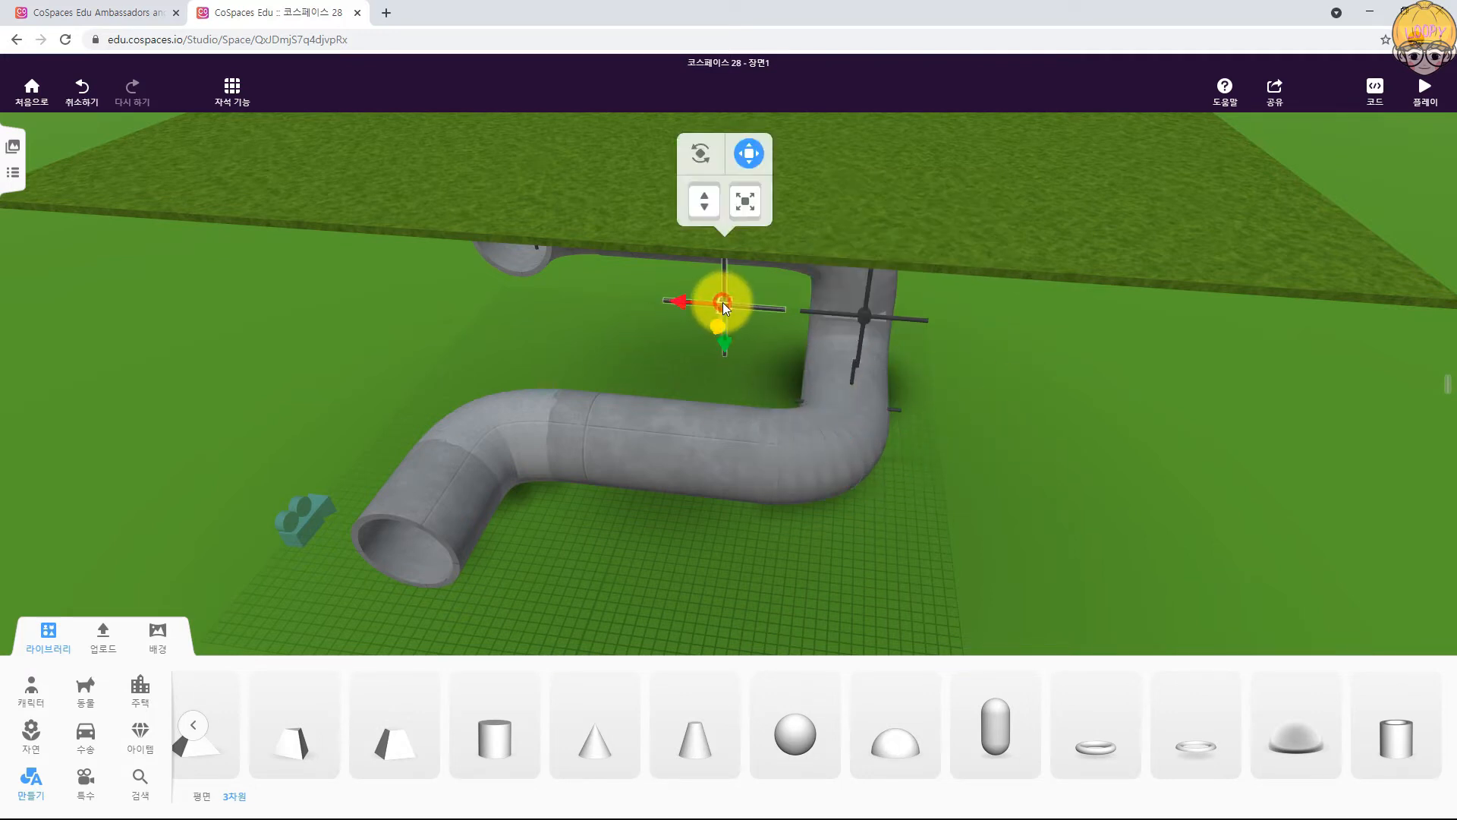
left_click_drag(719, 327, 692, 429)
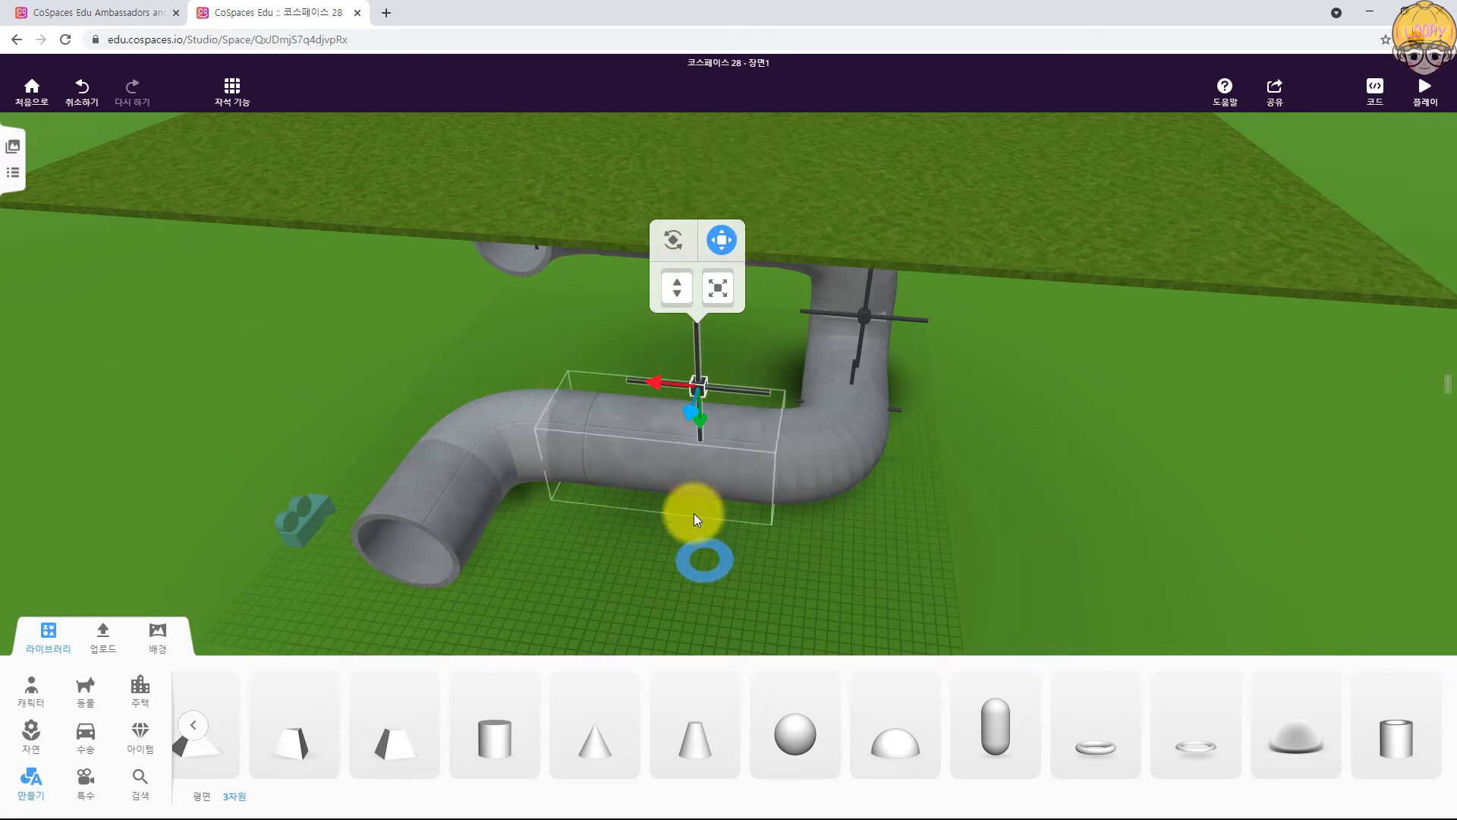
mouse_move(724, 567)
left_mouse_down()
mouse_move(688, 576)
mouse_move(702, 579)
mouse_move(707, 562)
left_mouse_up()
left_click_drag(702, 417, 725, 559)
left_click_drag(933, 612, 843, 589)
left_click_drag(610, 543, 612, 501)
left_click_drag(635, 448, 720, 422)
left_click_drag(882, 525, 758, 531)
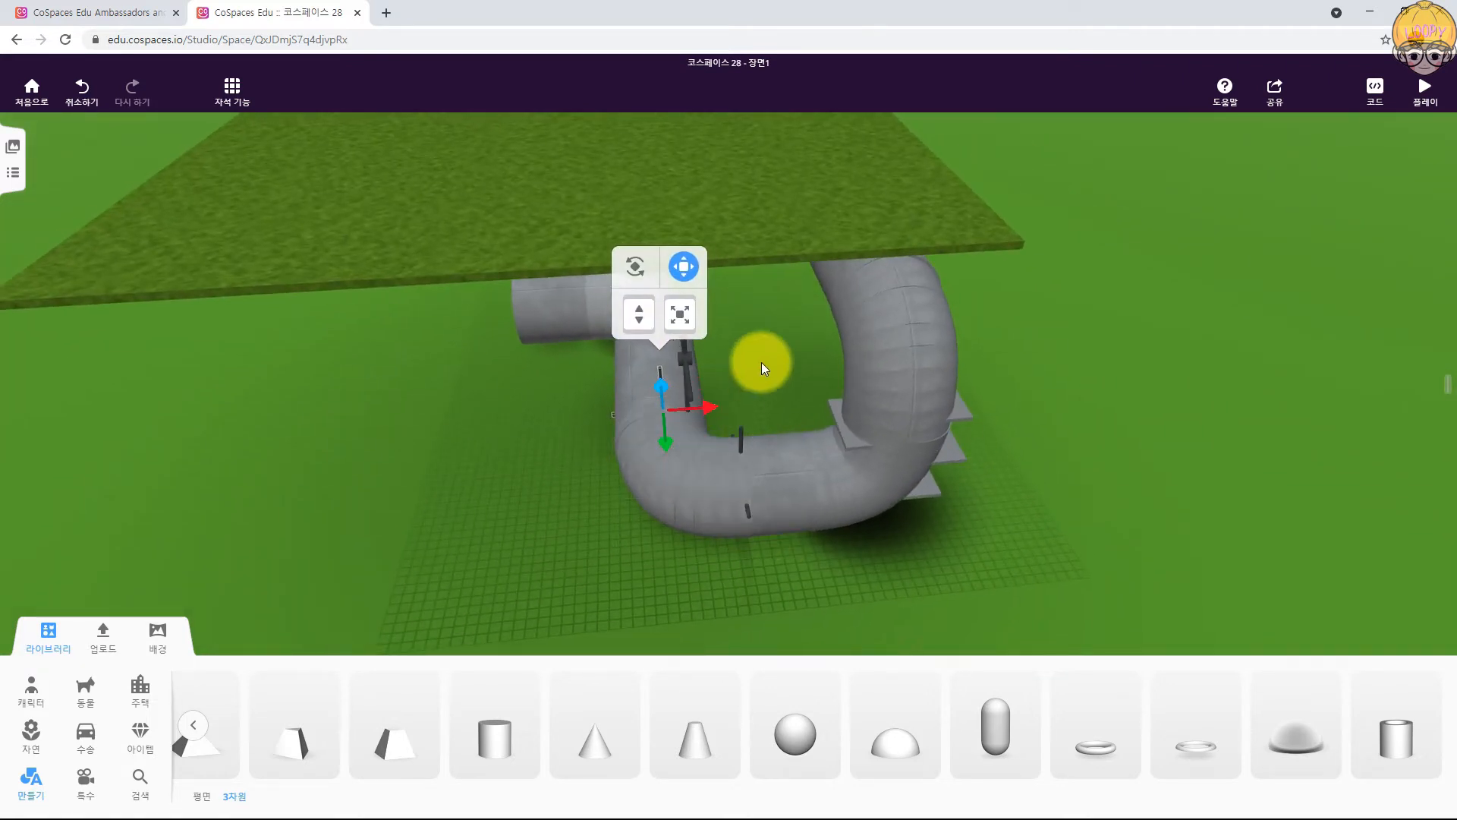
Step: Lock two more sections of the lower pipe near the cross that was just placed
left_click_drag(762, 362, 648, 426)
right_click(648, 431)
left_click(721, 535)
left_click_drag(626, 581, 707, 408)
left_click(758, 529)
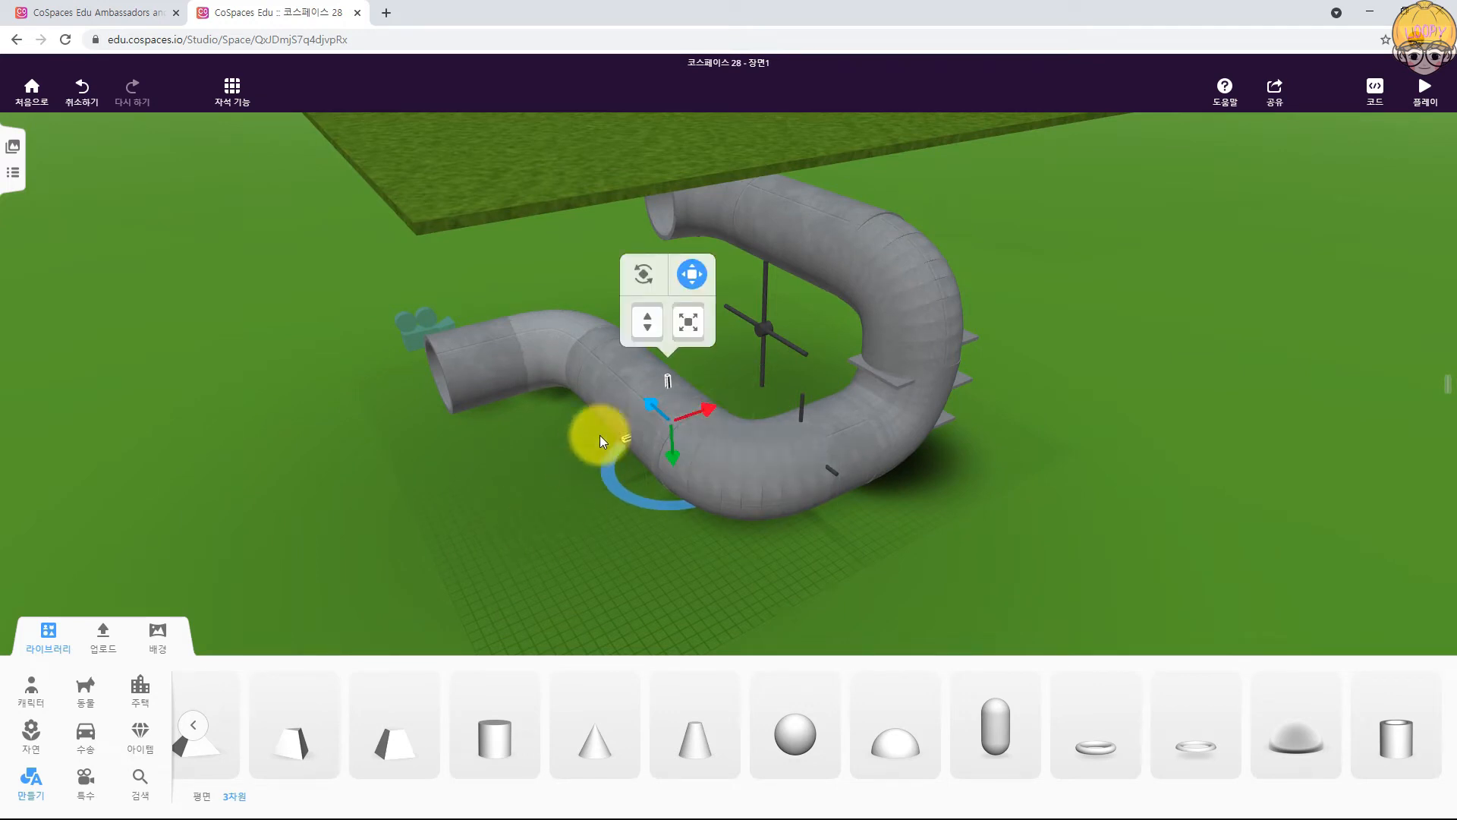
Step: Move the remaining loose cross into the lower pipe's open mouth and centre it in the opening
left_click(762, 330)
left_click_drag(727, 343, 520, 403)
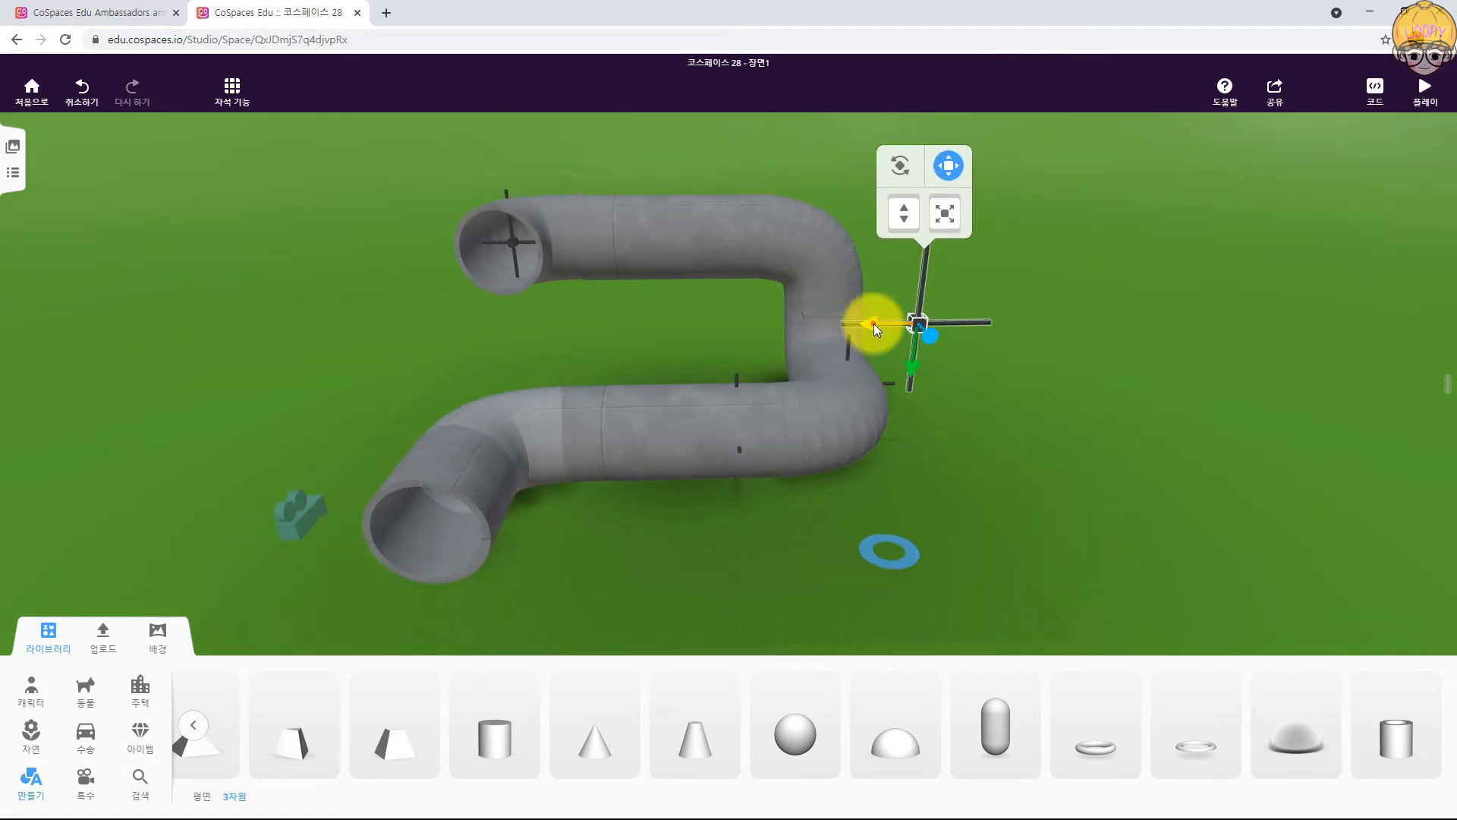
left_click_drag(872, 323, 431, 563)
left_click_drag(579, 546, 621, 503)
left_click_drag(473, 462, 449, 463)
left_click_drag(681, 525, 640, 546)
left_click_drag(430, 472, 458, 449)
left_click_drag(574, 581, 622, 510)
Step: Move the camera along its X axis into the lower pipe's mouth, close to the cross
left_click(350, 425)
left_click_drag(367, 416, 567, 416)
left_click_drag(713, 499, 601, 469)
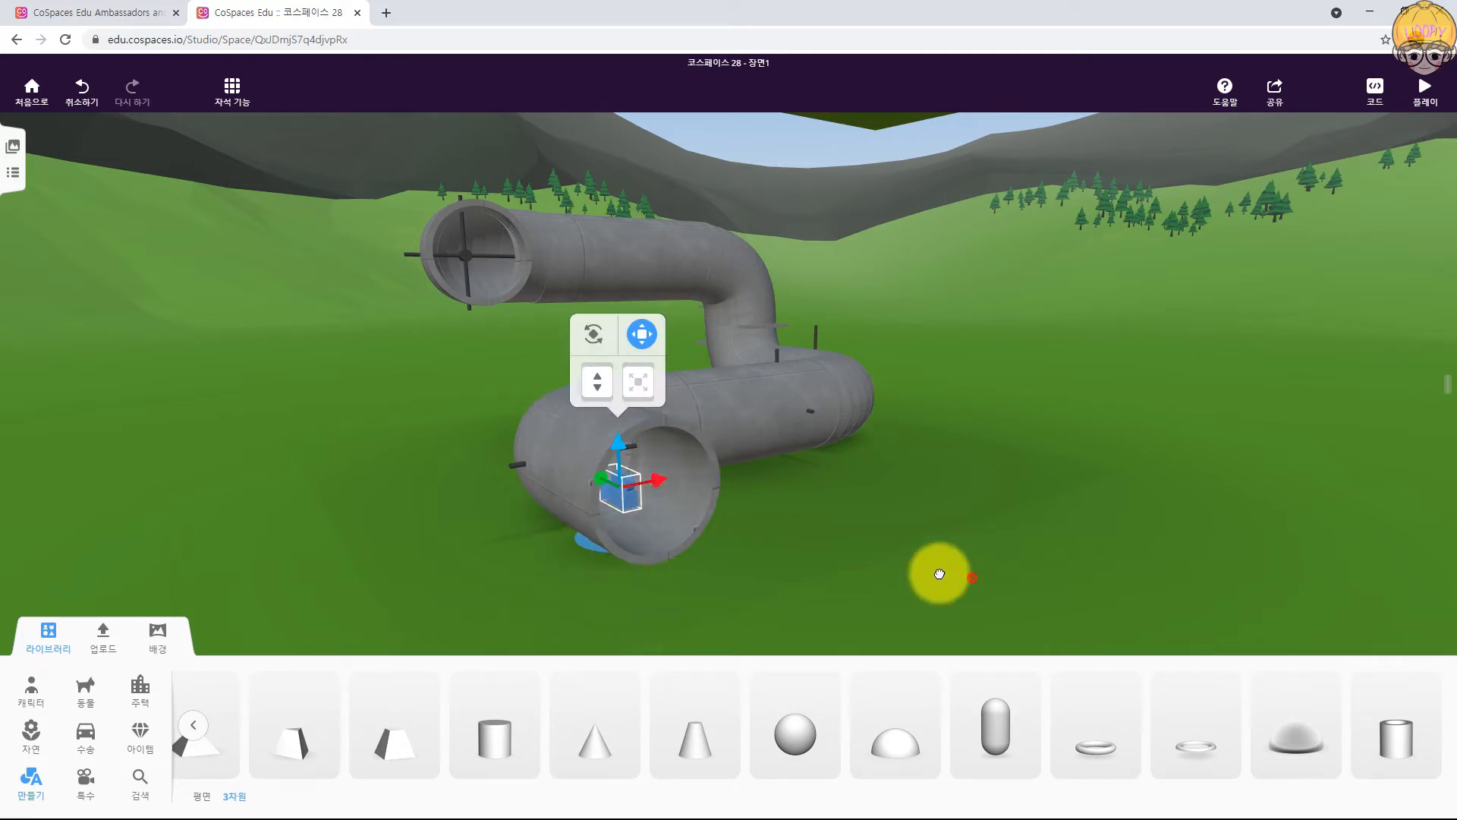
left_click_drag(962, 574, 625, 503)
left_click_drag(569, 425, 571, 434)
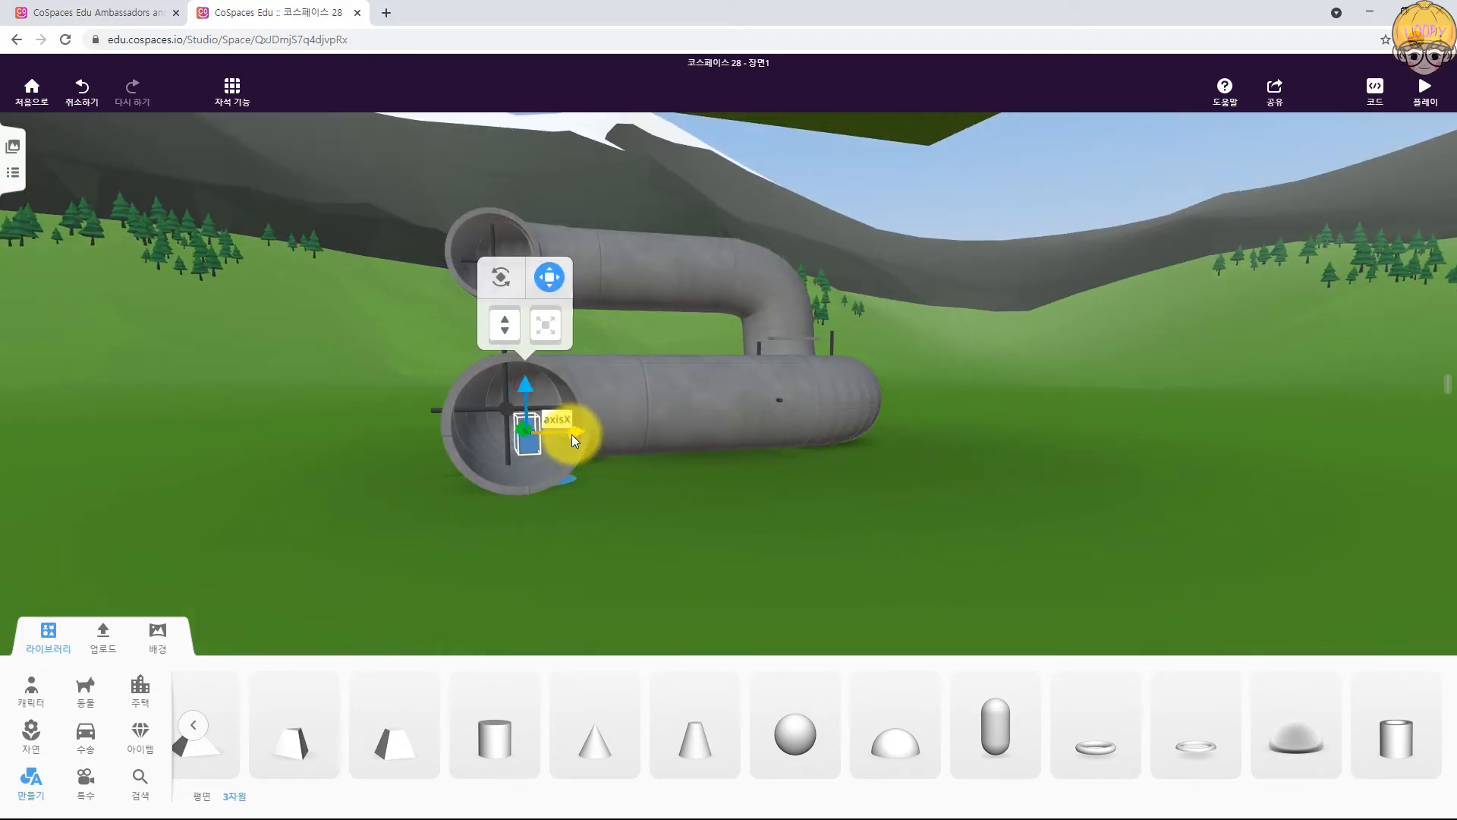
Step: Lower the raised grass floor until it sits between the upper and lower pipes
left_click(677, 486)
left_click_drag(676, 486, 683, 455)
left_click(750, 125)
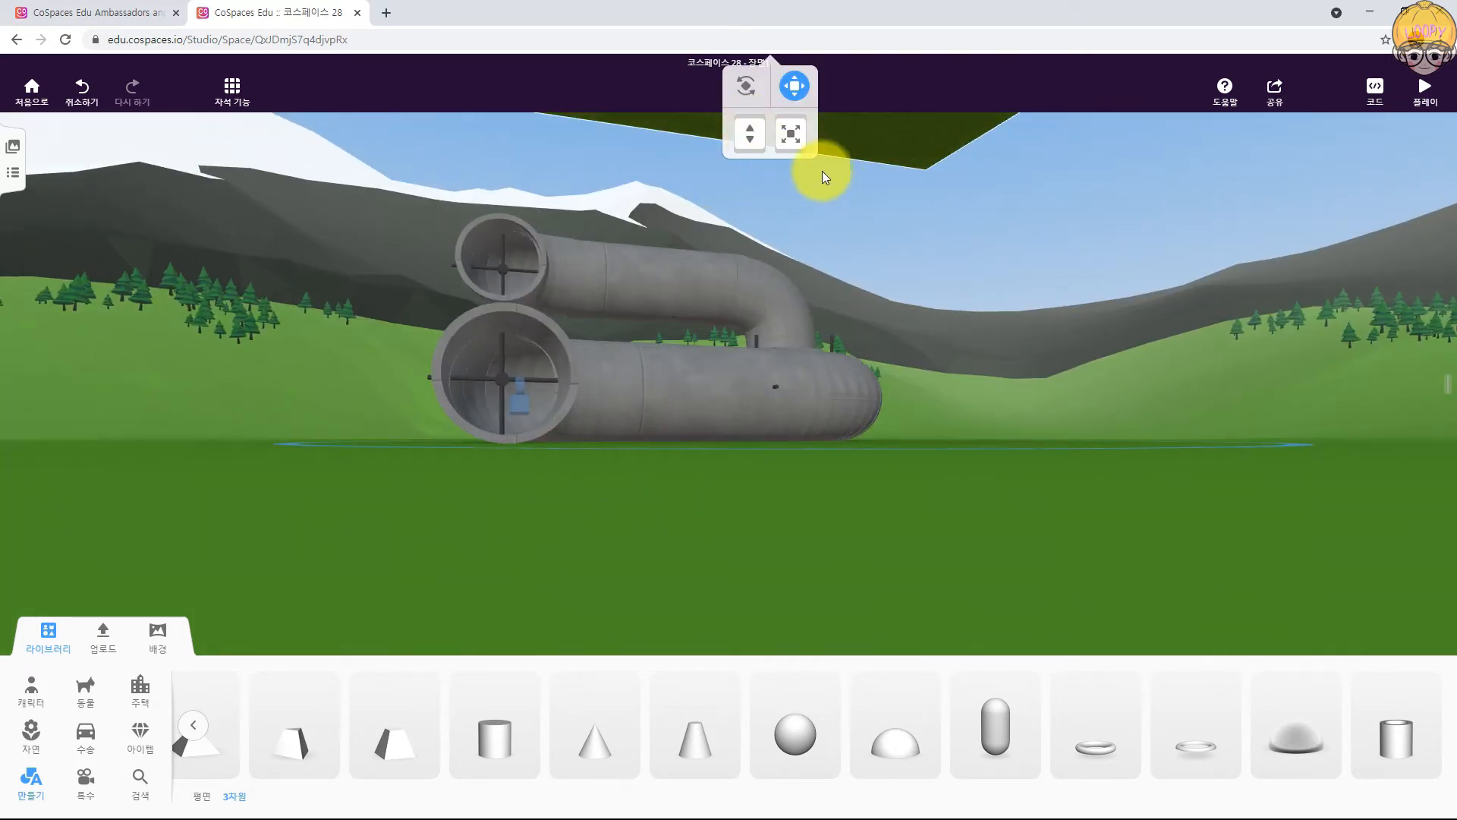
left_click_drag(745, 147, 748, 376)
left_click_drag(698, 426, 682, 476)
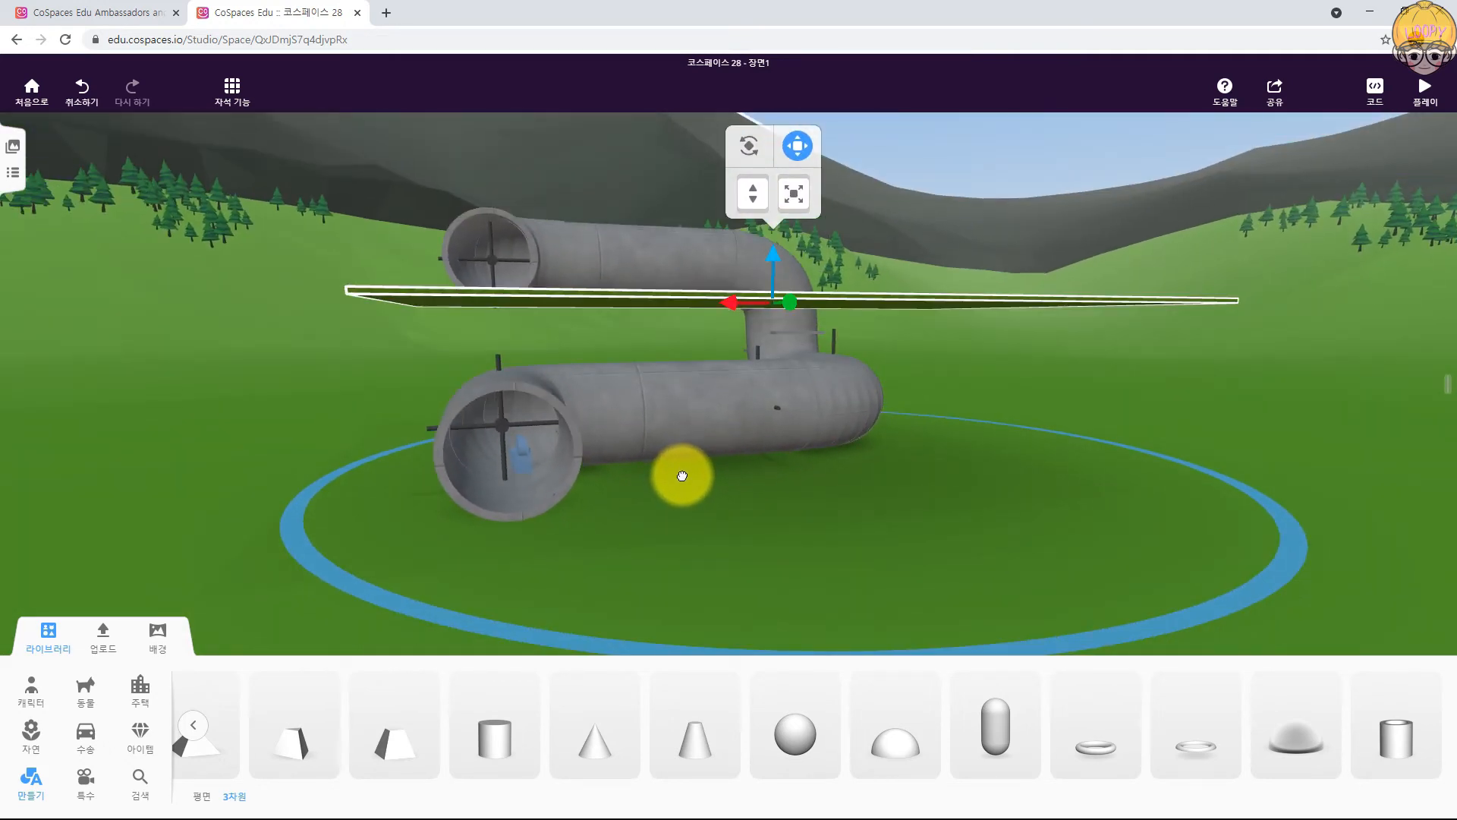
Step: Play the scene and walk through the lower pipe to check the crosses, then return to the editor
left_click(1424, 90)
left_click_drag(732, 307, 891, 357)
key("d")
key("w")
key("w")
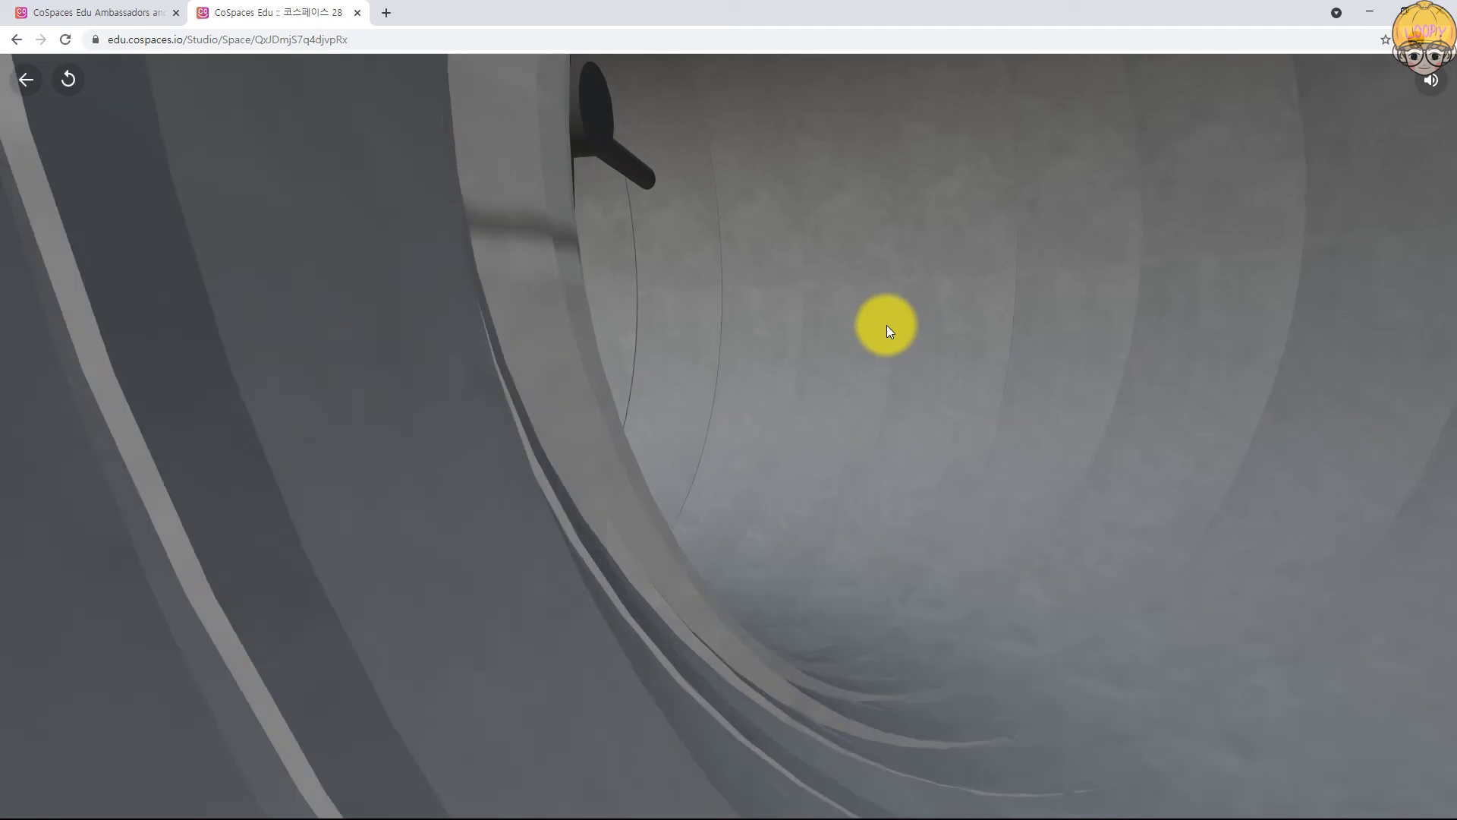
key("w")
left_click_drag(885, 322, 853, 303)
left_click_drag(755, 280, 580, 235)
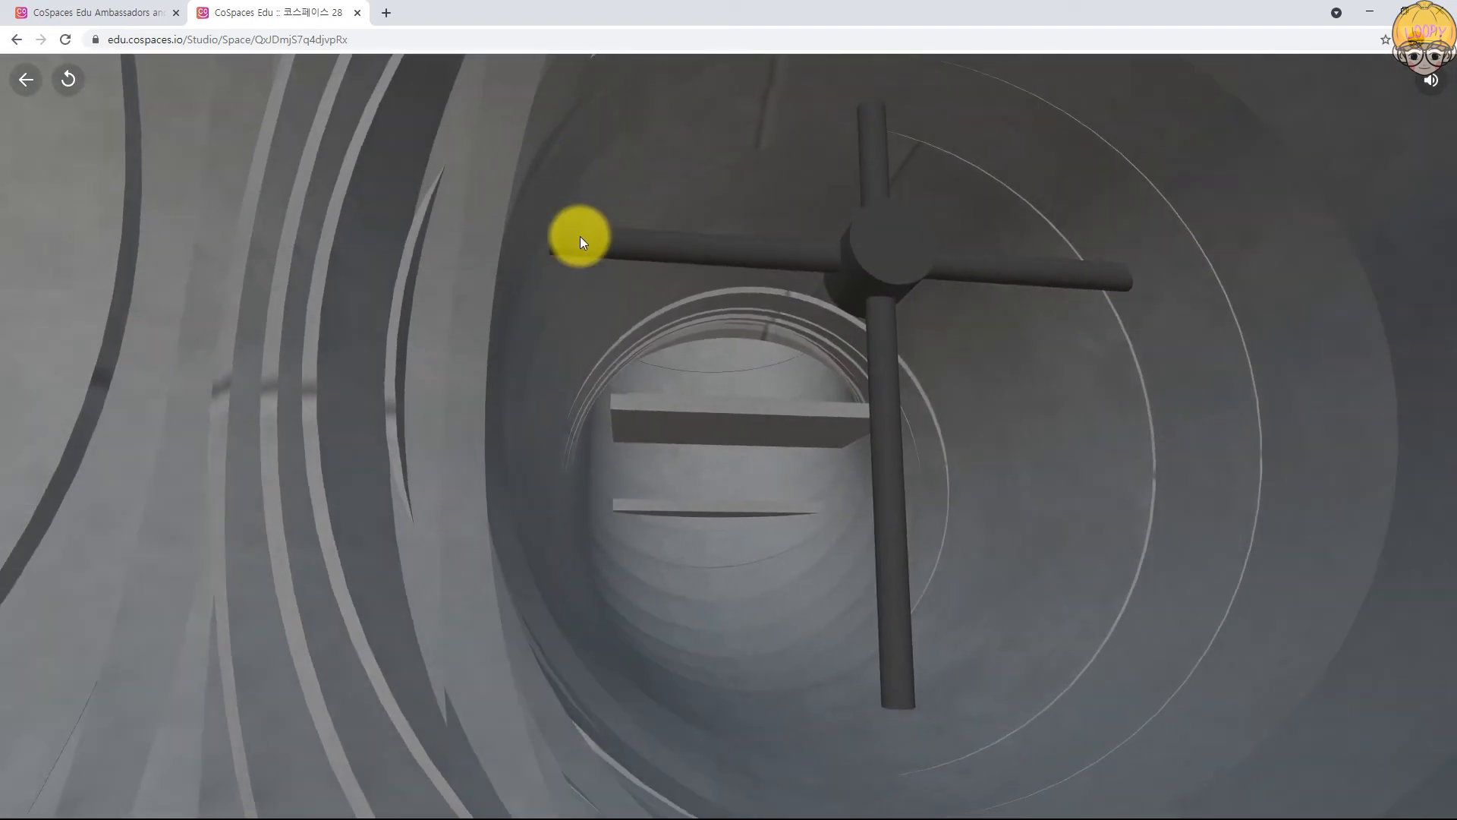
left_click(26, 78)
Step: Lock the grass floor 바닥 in place
left_click_drag(857, 394, 803, 417)
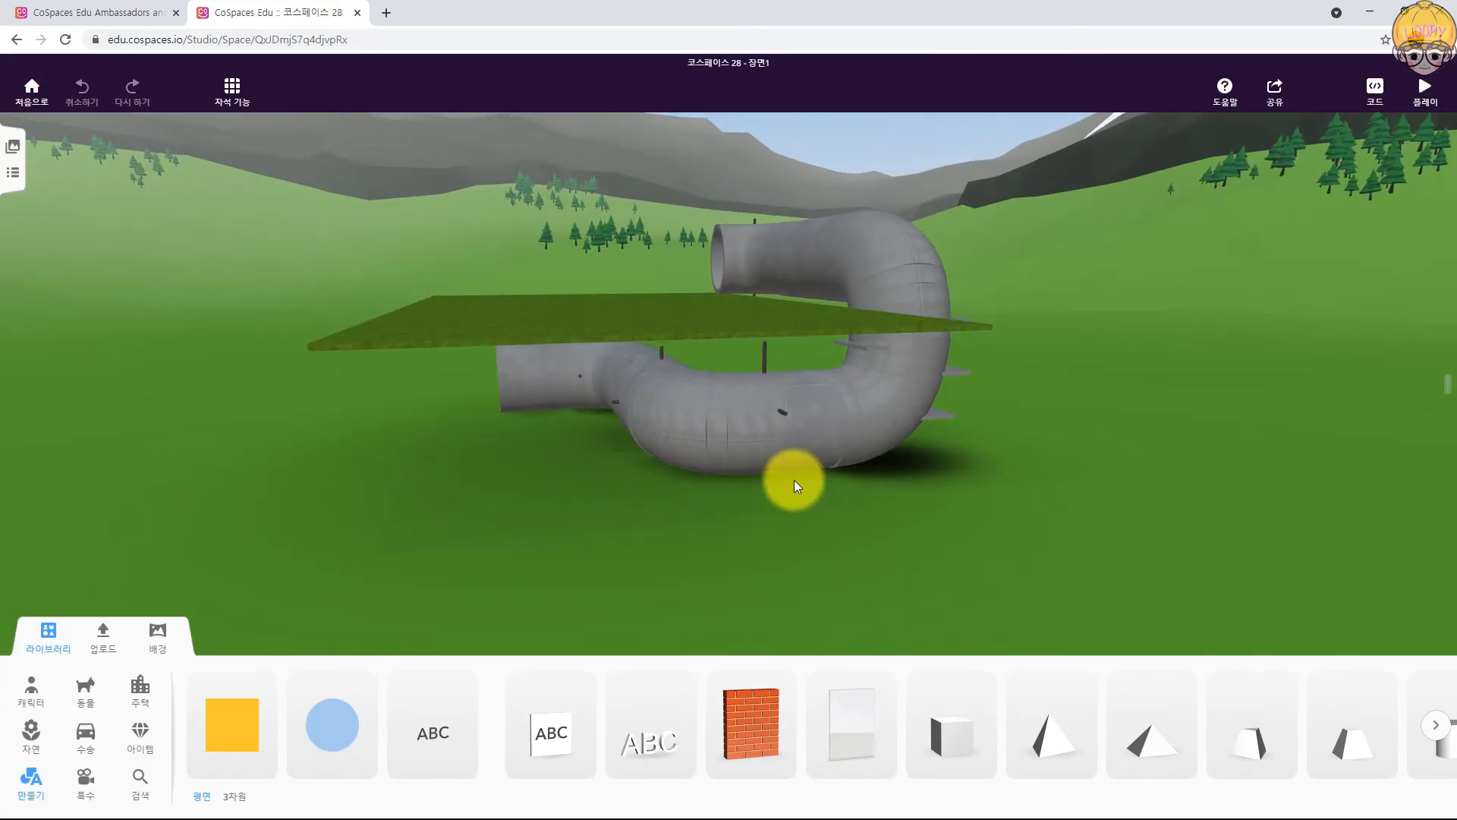
left_click(737, 325)
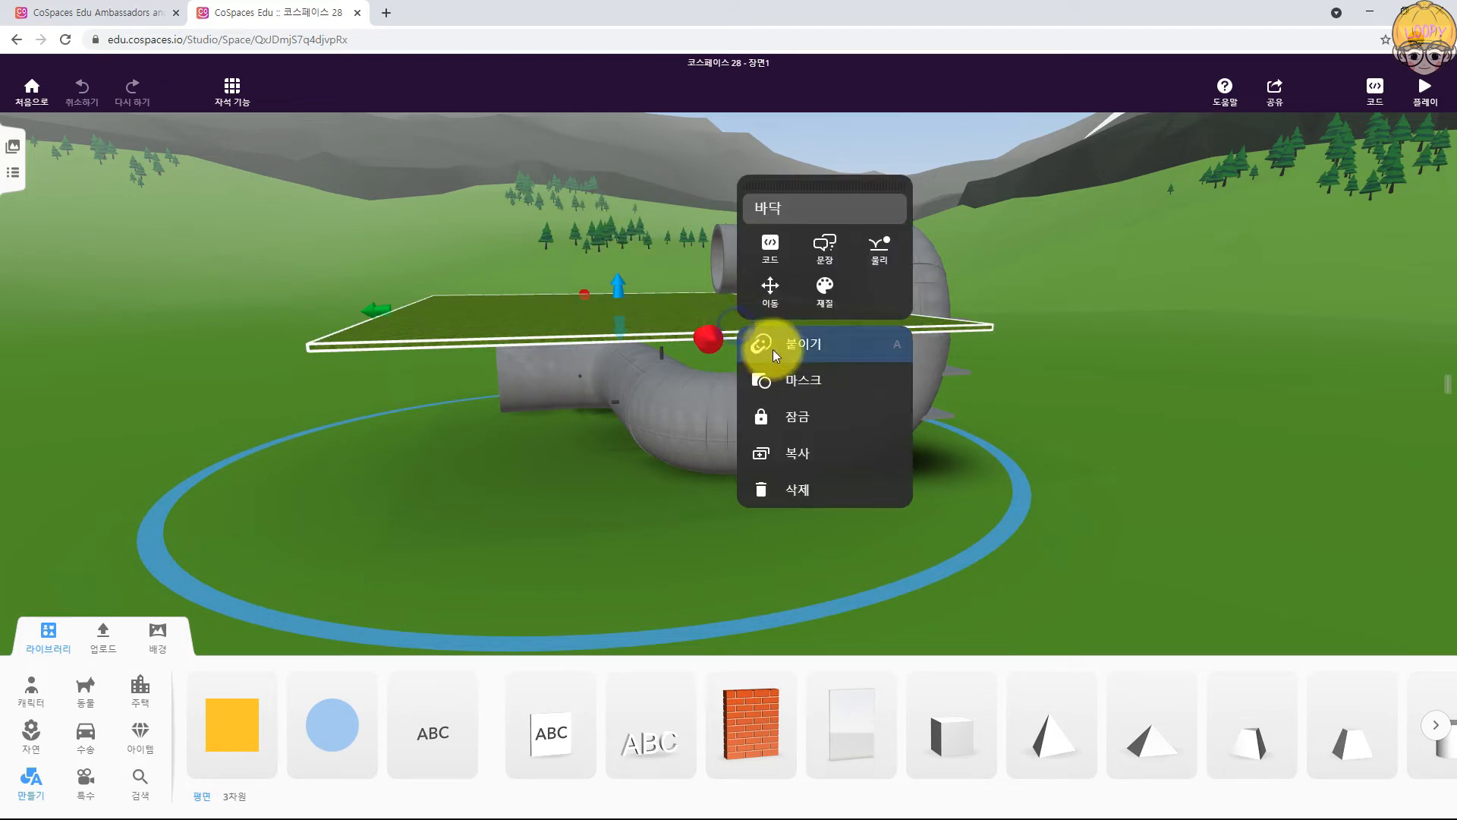
left_click(790, 410)
Step: Reposition the cross in the lower pipe's far bend so that it sits lower and centred inside the pipe
left_click(784, 430)
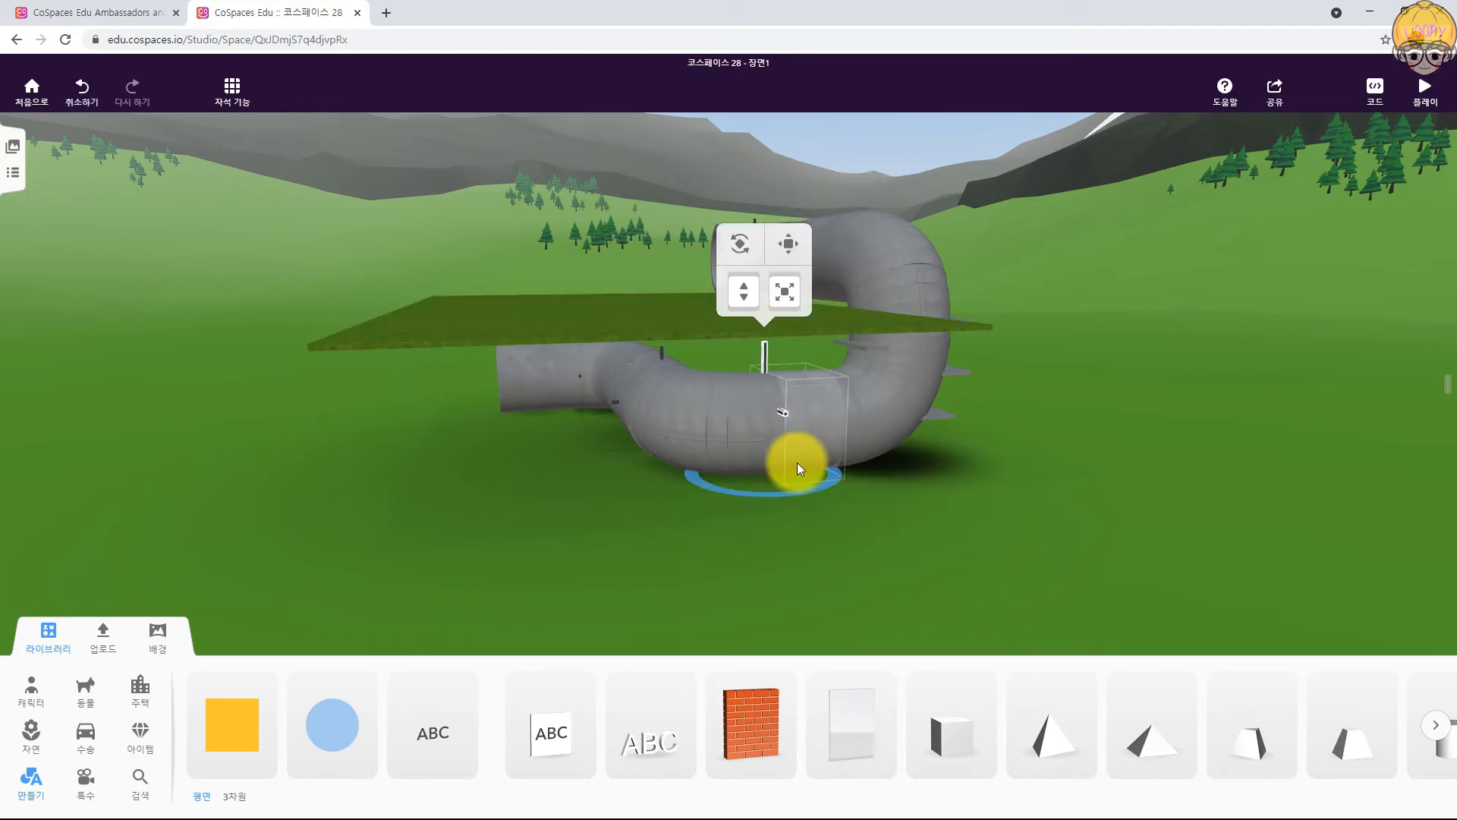
left_click_drag(771, 557, 908, 525)
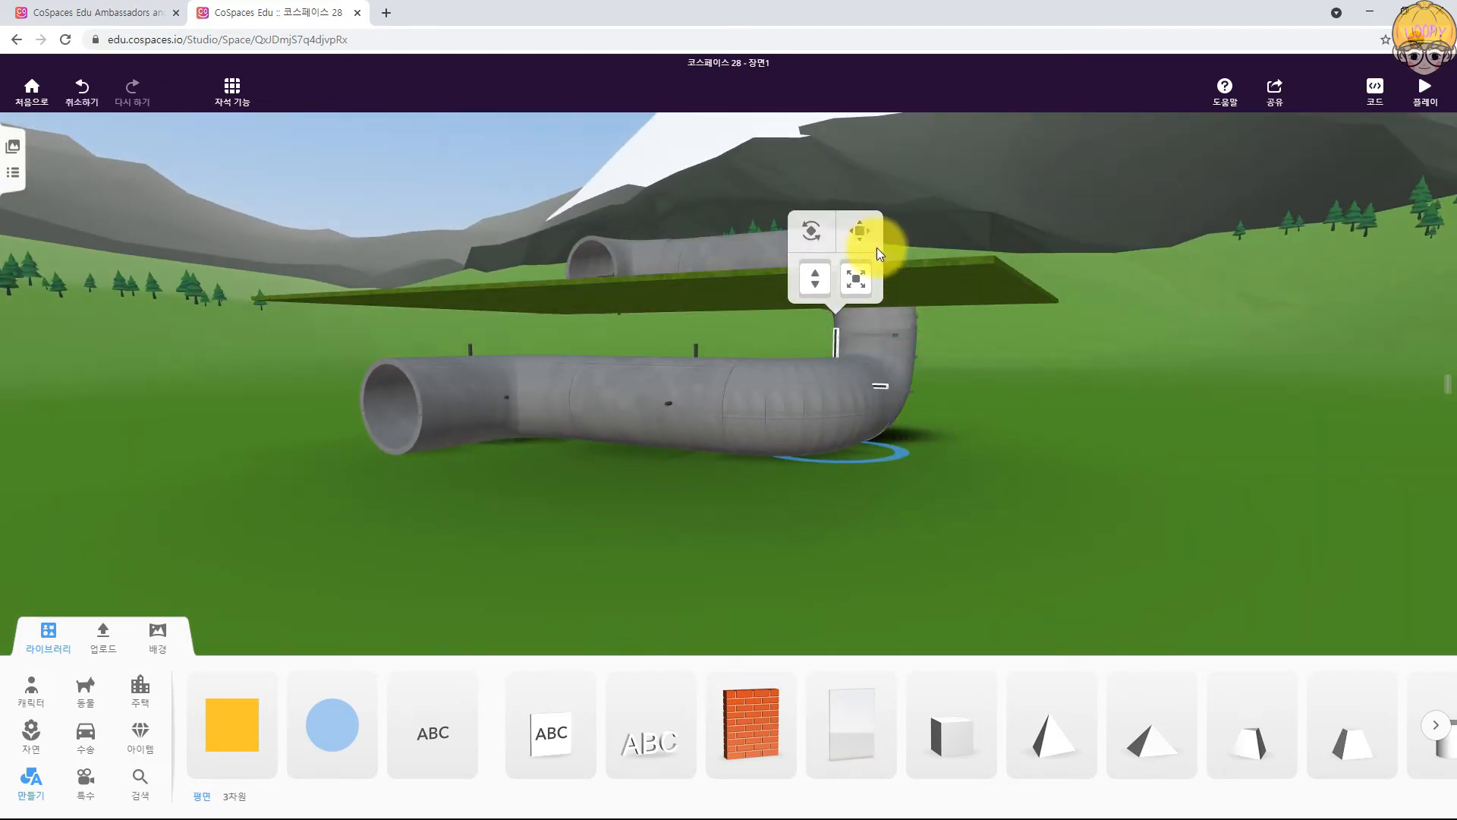
left_click(859, 230)
left_click_drag(795, 381, 802, 384)
left_click_drag(841, 436, 842, 451)
left_click_drag(1071, 441, 1097, 456)
left_click_drag(809, 418, 792, 405)
left_click_drag(1009, 489, 1022, 496)
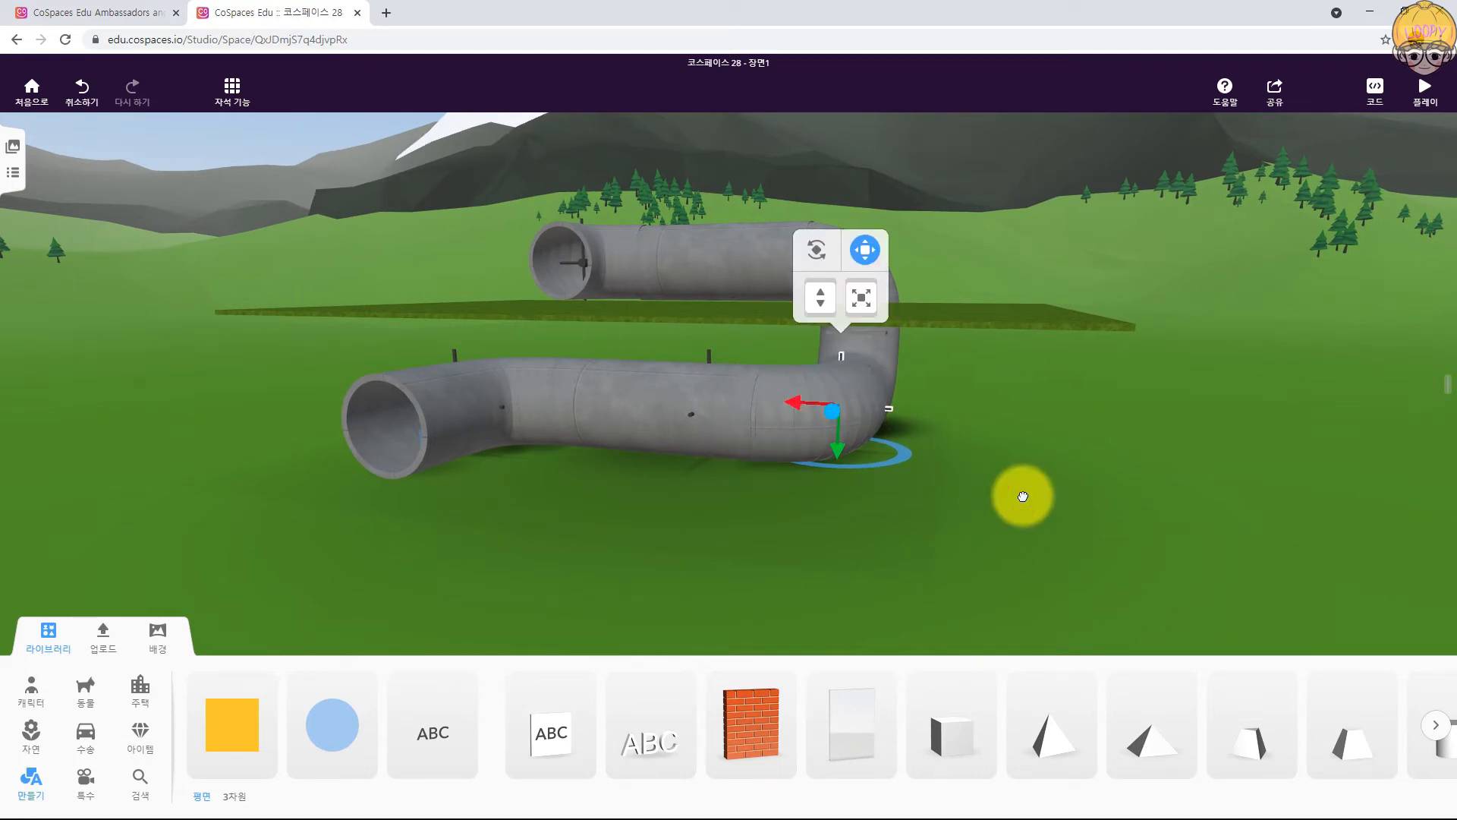
left_click(1022, 496)
Step: Play the scene again to check the adjusted cross from inside the lower pipe, then return to the editor
left_click_drag(921, 476, 745, 325)
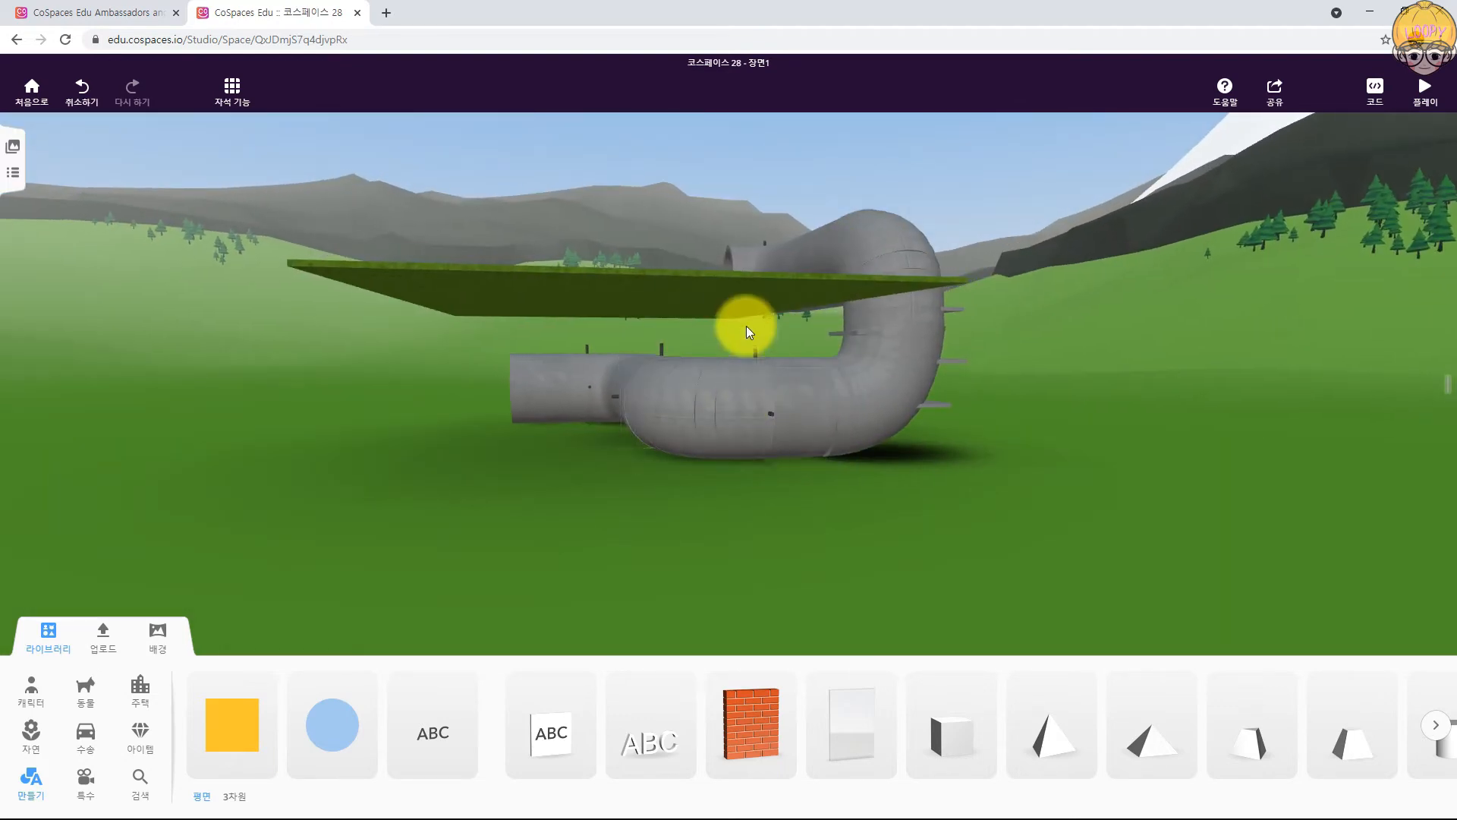
left_click_drag(849, 485, 1099, 485)
left_click(1426, 91)
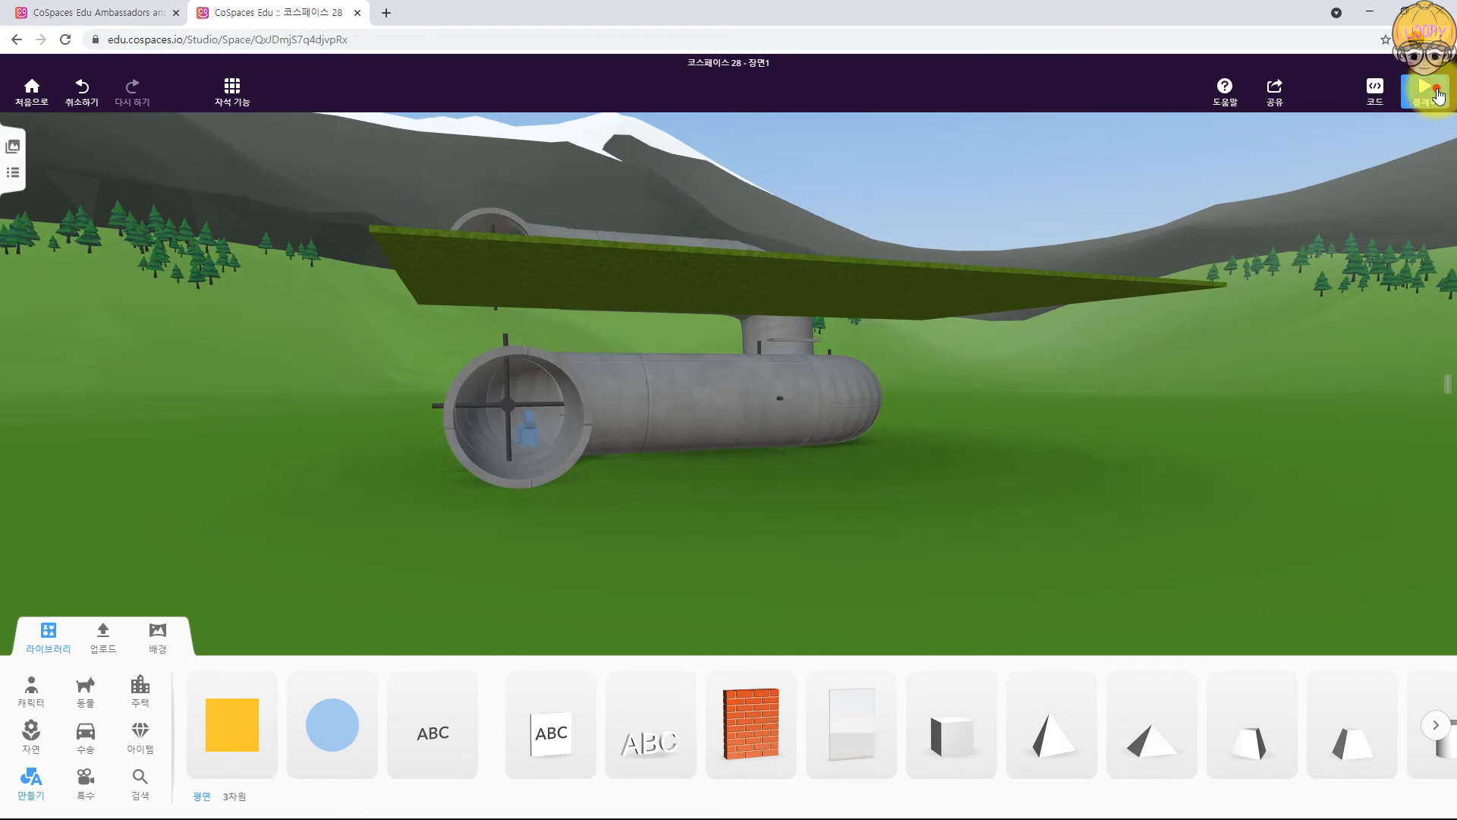
key("w")
left_click_drag(785, 523, 968, 527)
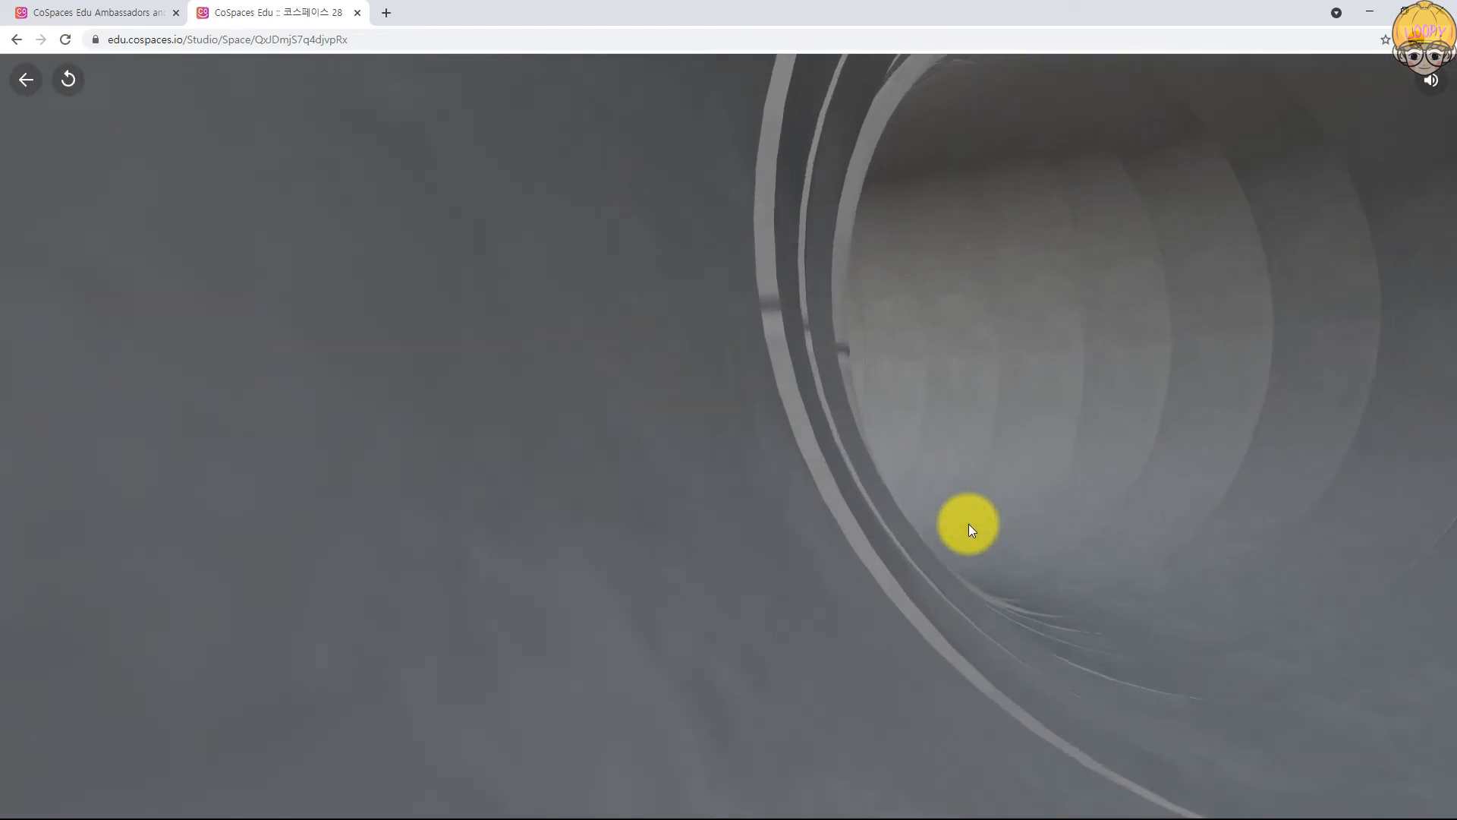
key("w")
left_click_drag(993, 494, 934, 481)
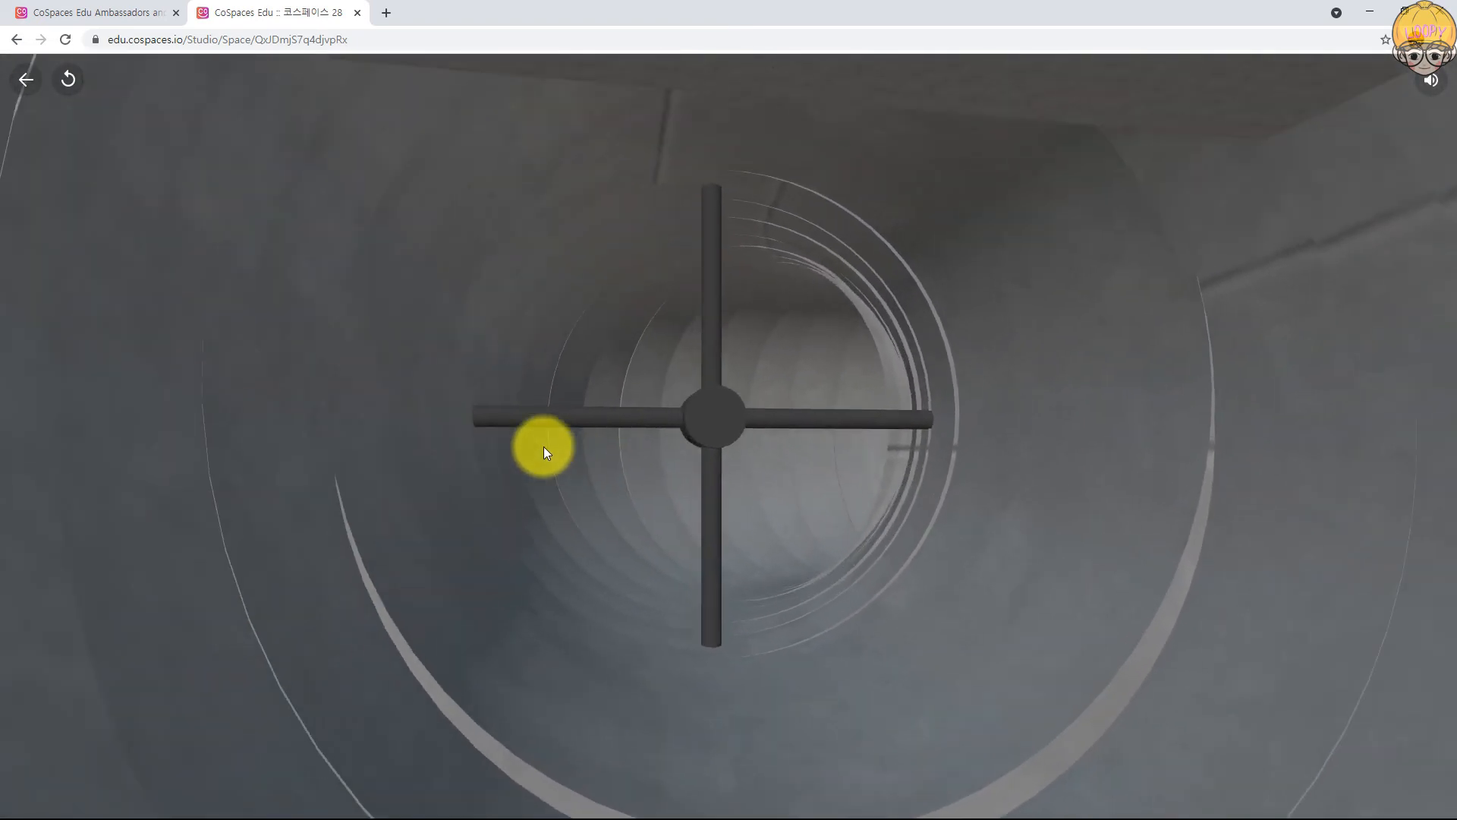
left_click(25, 79)
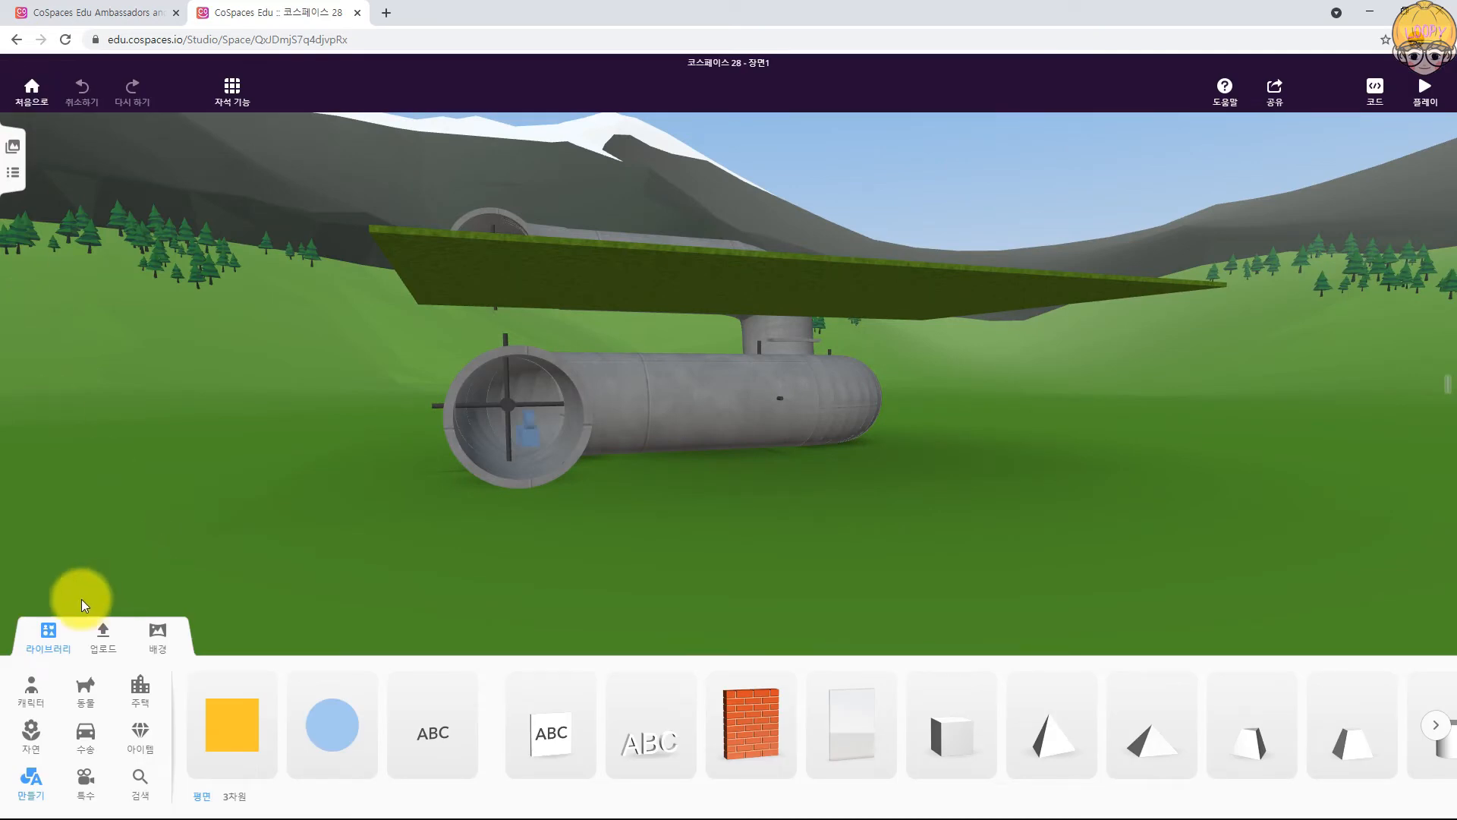
Step: Hide the object library and start a CoBlocks (코블록스) script for the scene
left_click(48, 644)
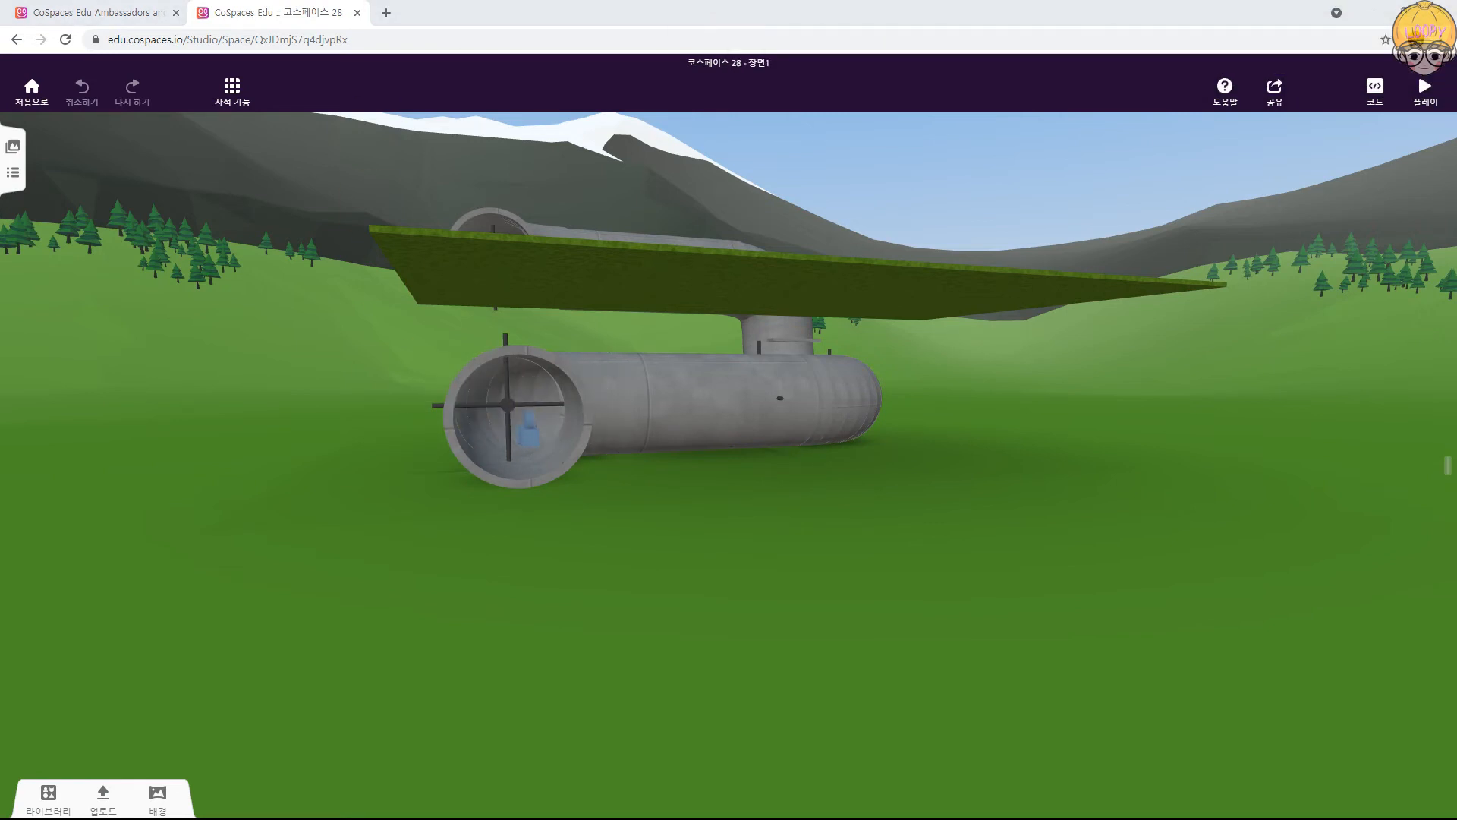
left_click(1380, 97)
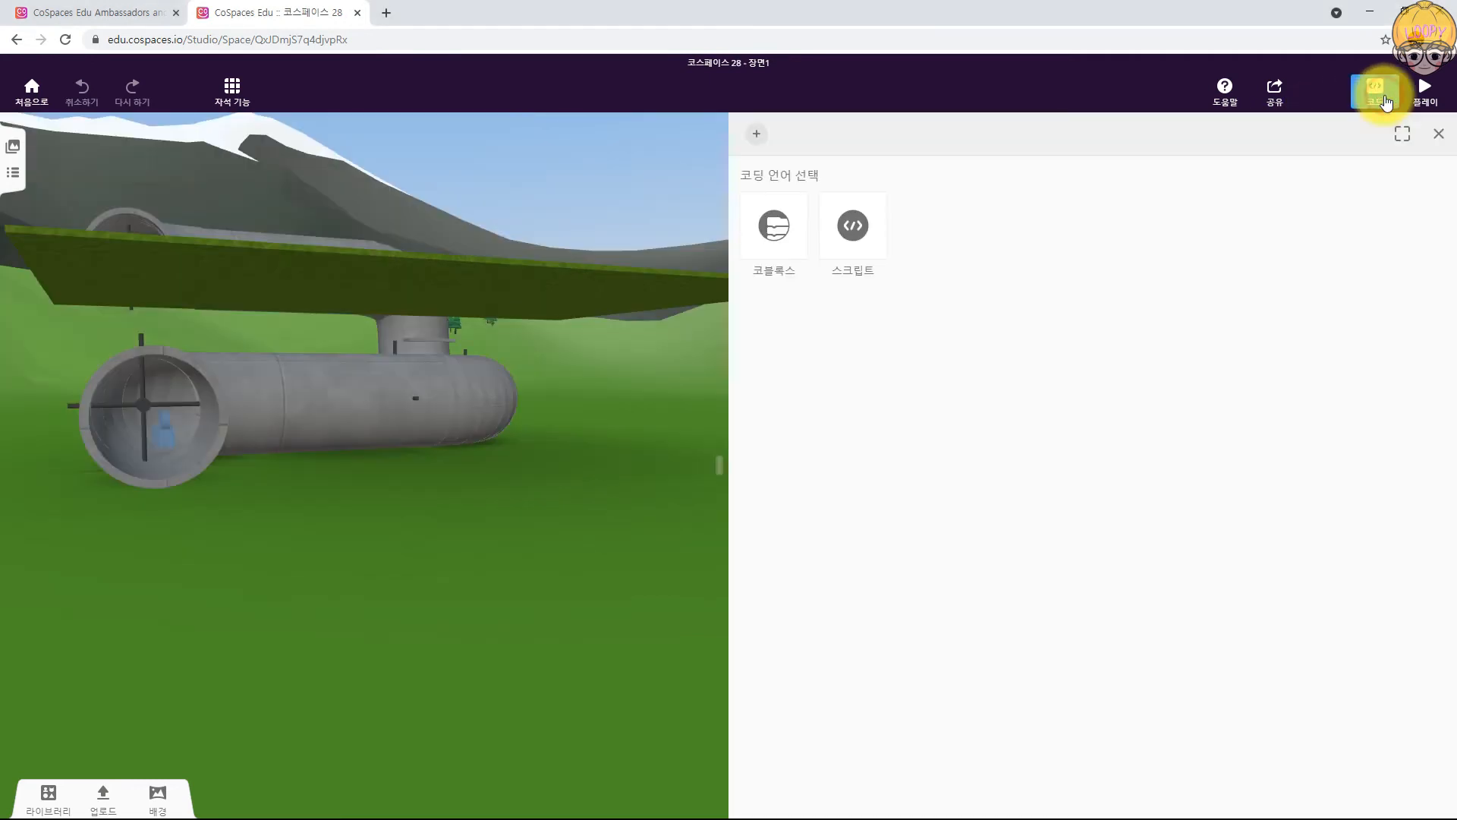
left_click(814, 245)
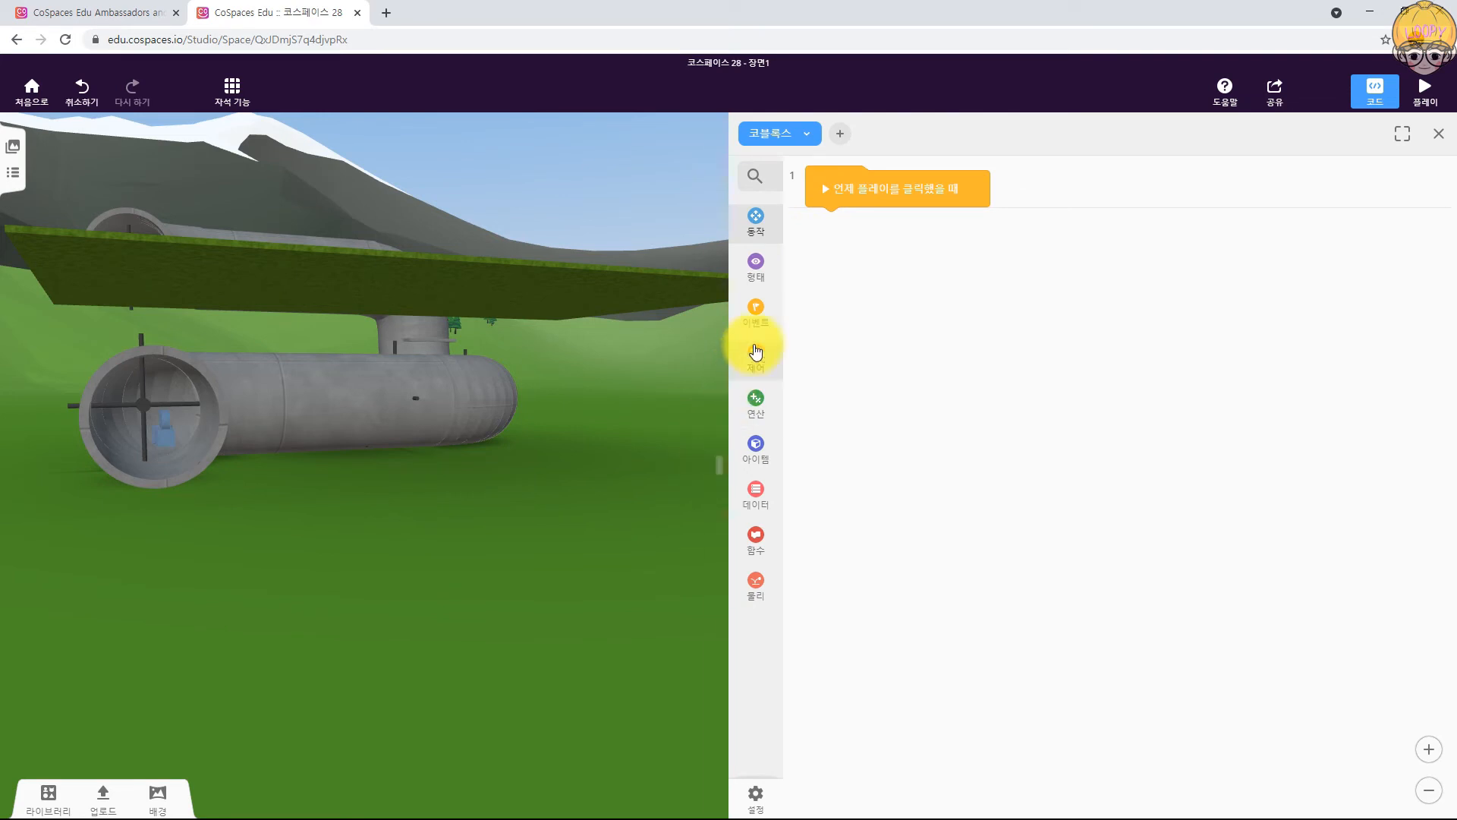
Step: Enlarge the code blocks and add a two-object collision event below the play-start block
left_click(761, 334)
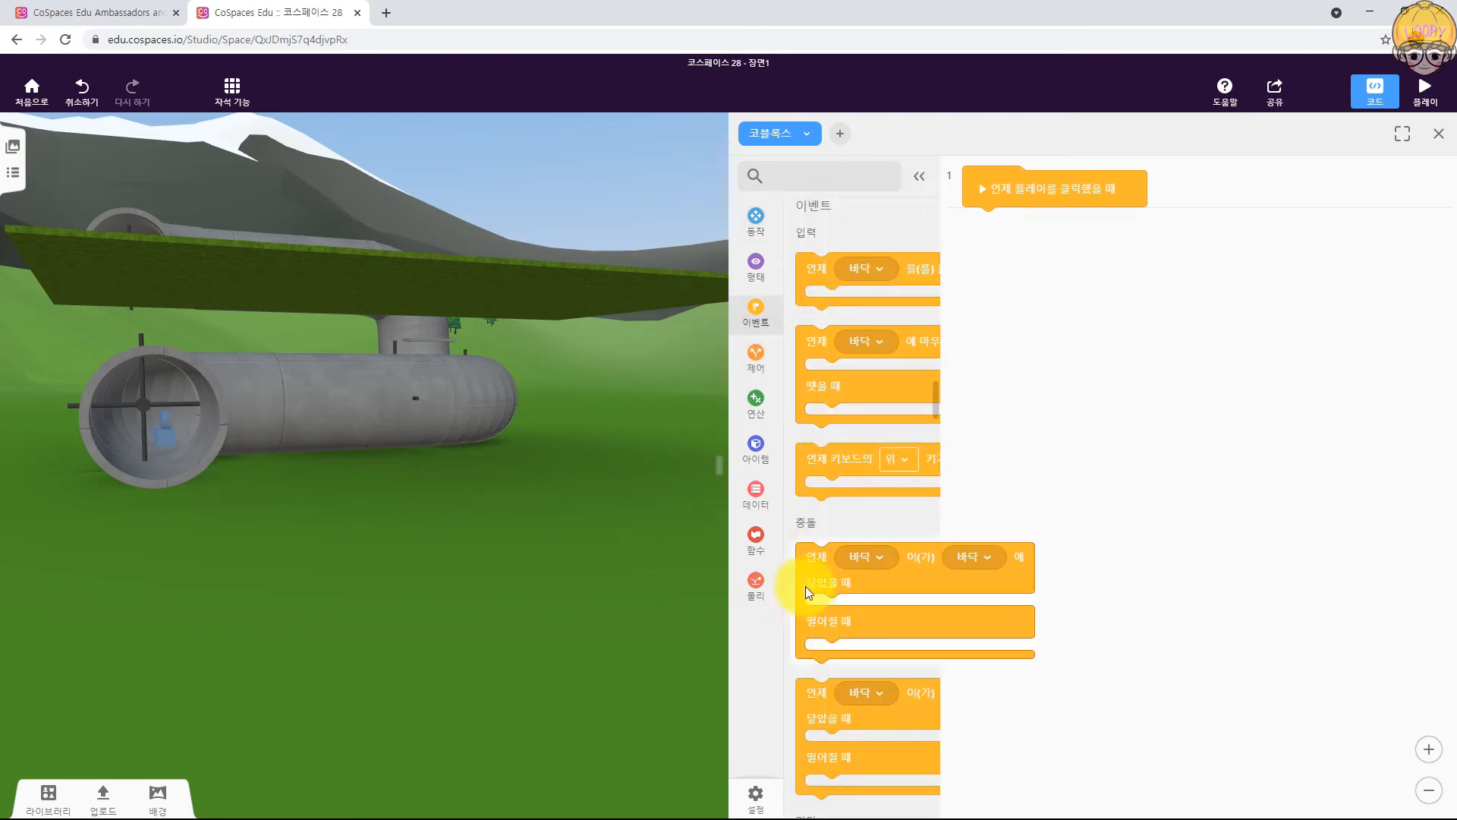
left_click(1428, 749)
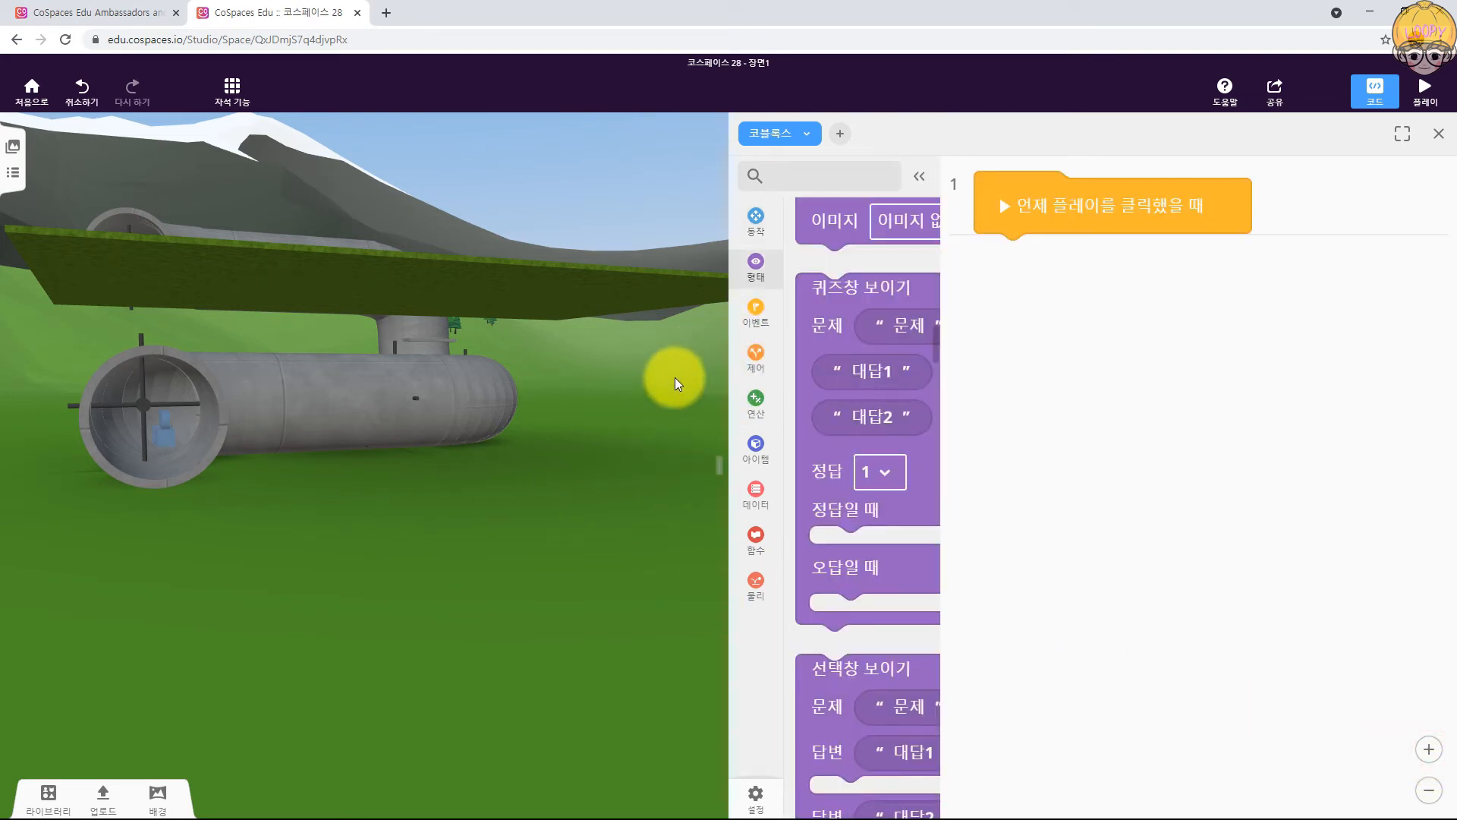
left_click(760, 314)
left_click_drag(818, 686, 994, 276)
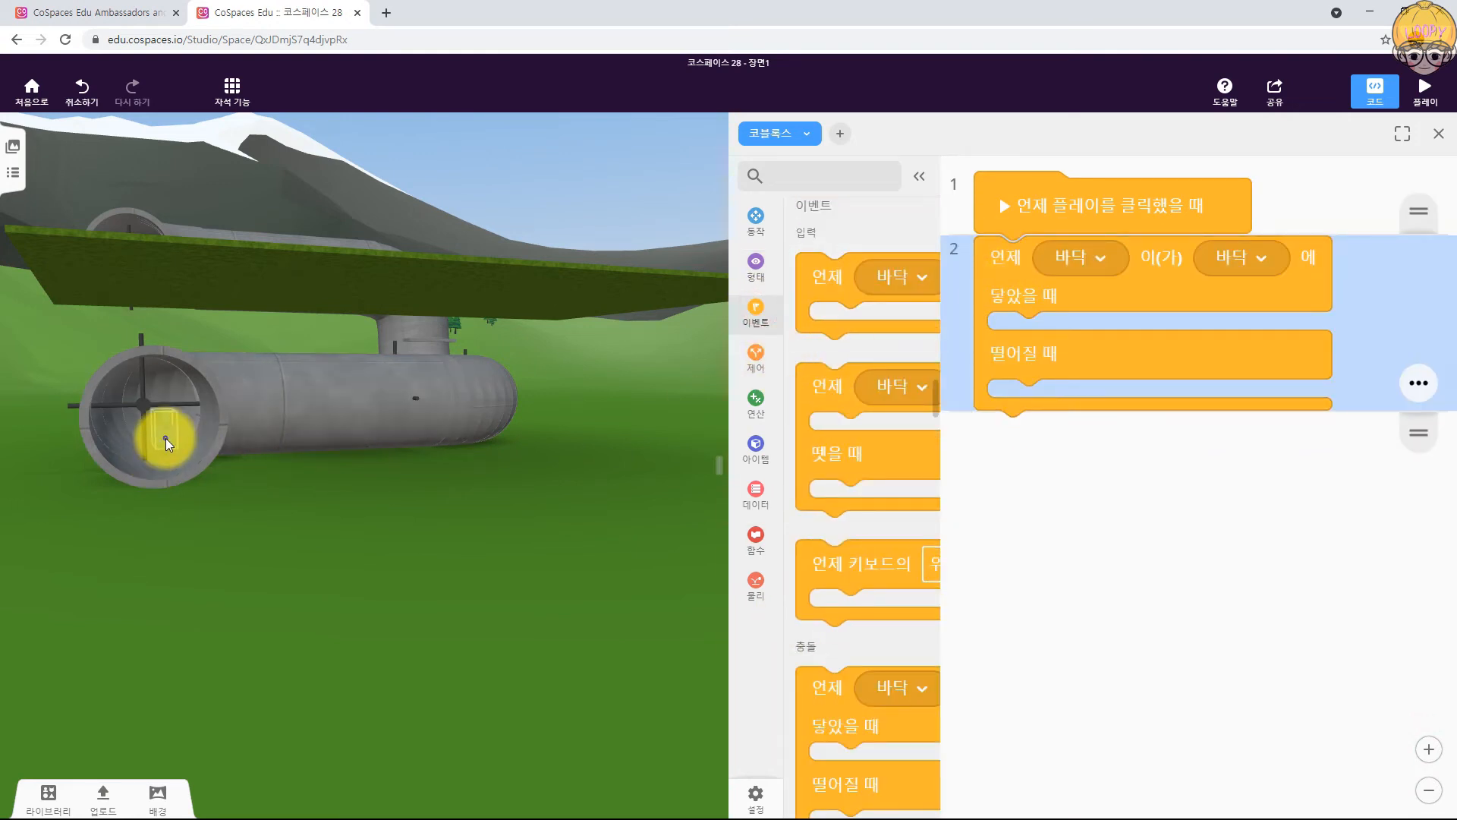
Step: Name the camera 카메라 and enable it for use in CoBlocks
left_click(173, 414)
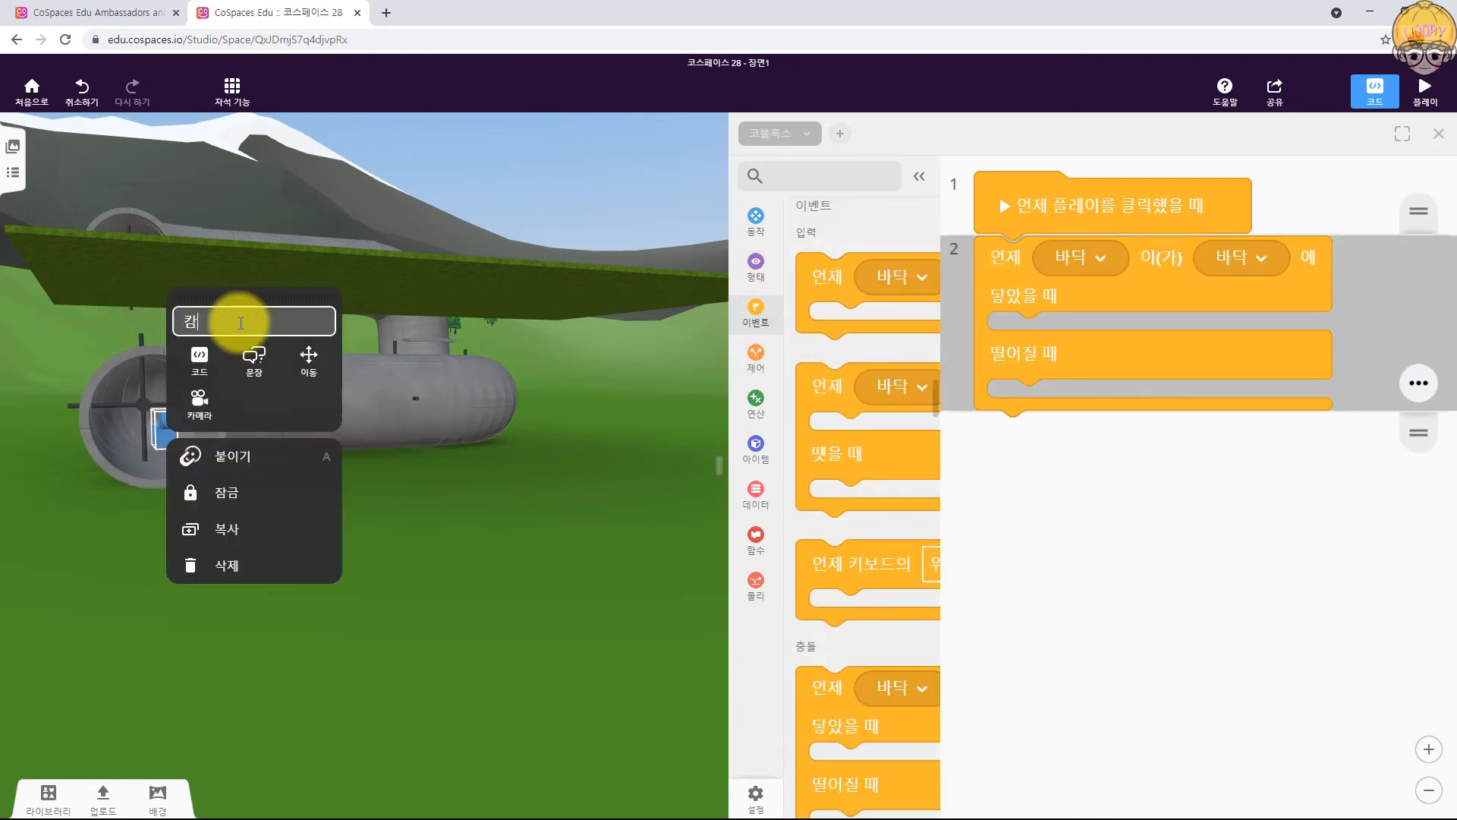
left_click(196, 358)
left_click(343, 452)
left_click(165, 431)
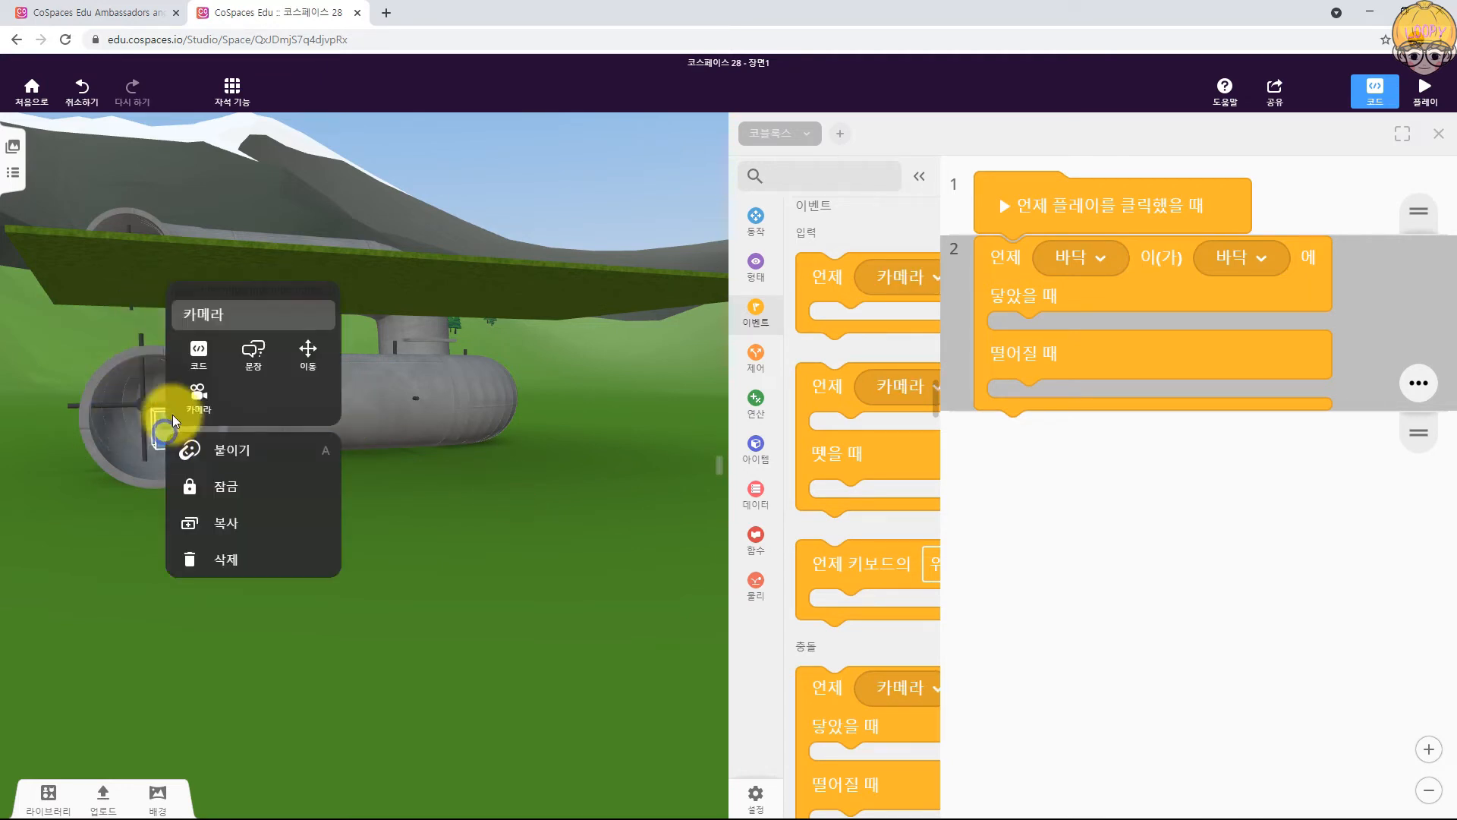
left_click(458, 571)
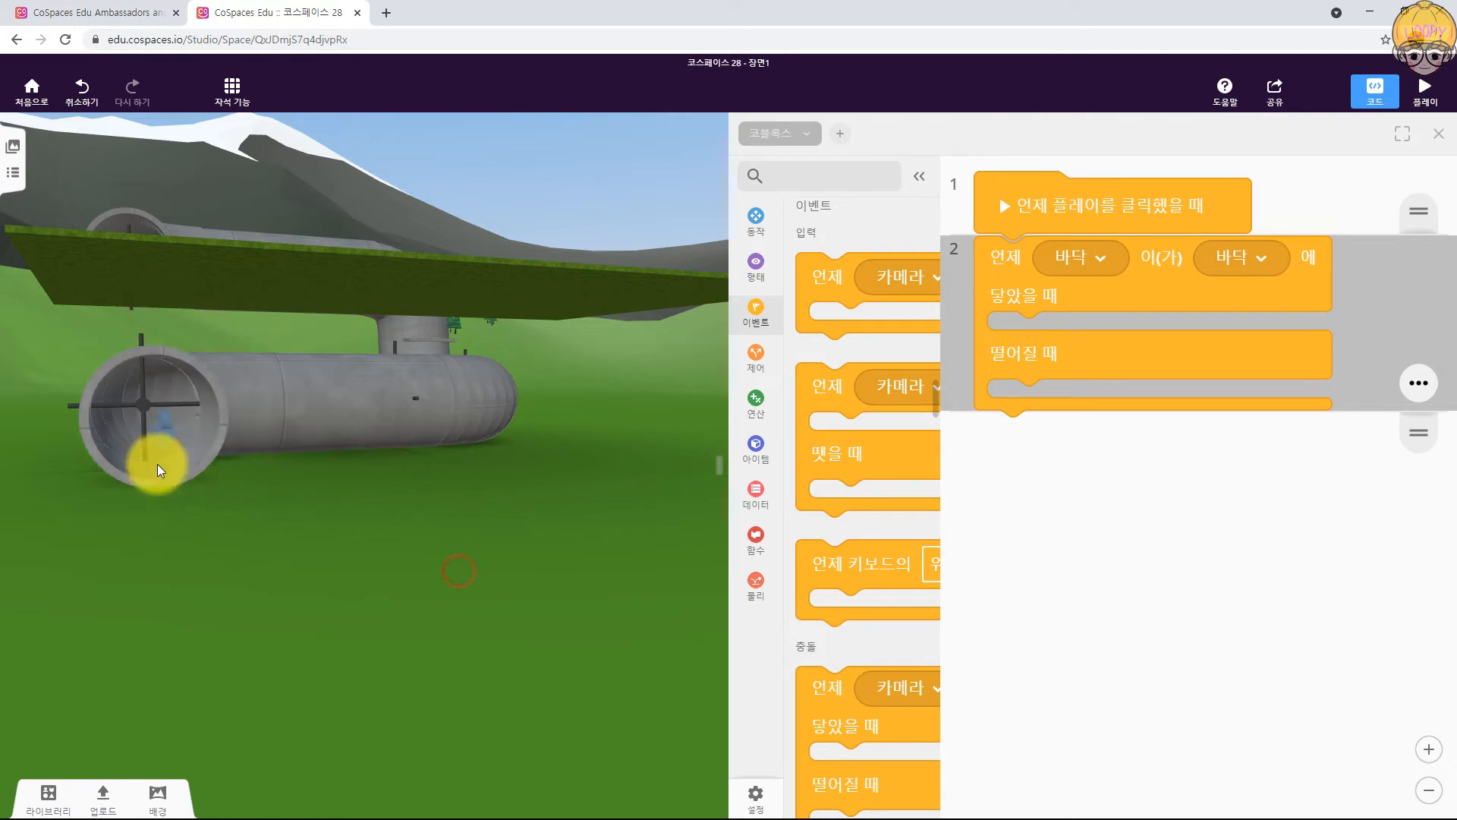
Step: Set the collision event's second object to 카메라 and add an information panel block (정보창 보이기) to its touch branch
left_click(1226, 256)
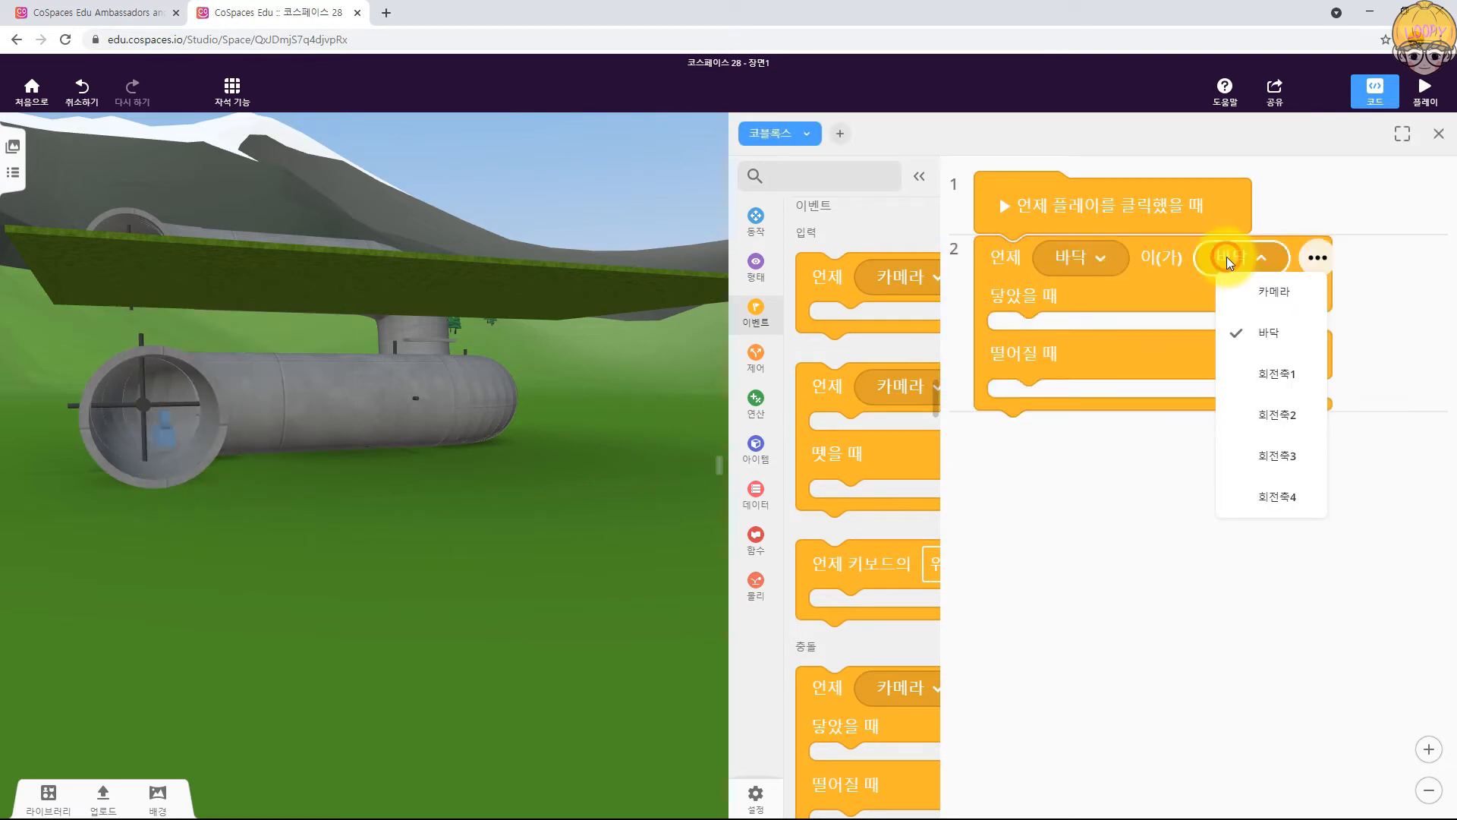
left_click(1264, 291)
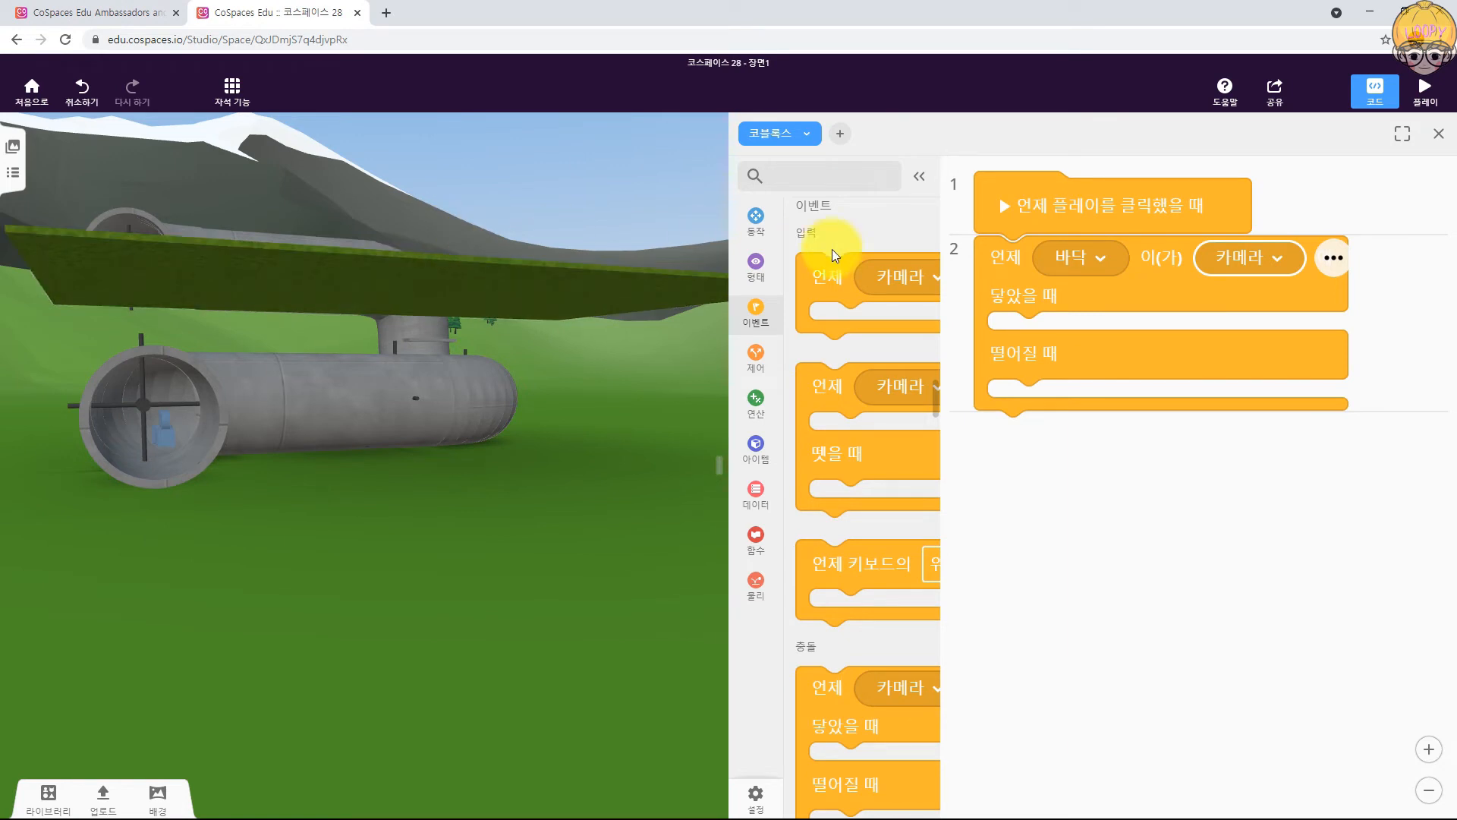
left_click(756, 364)
left_click(762, 283)
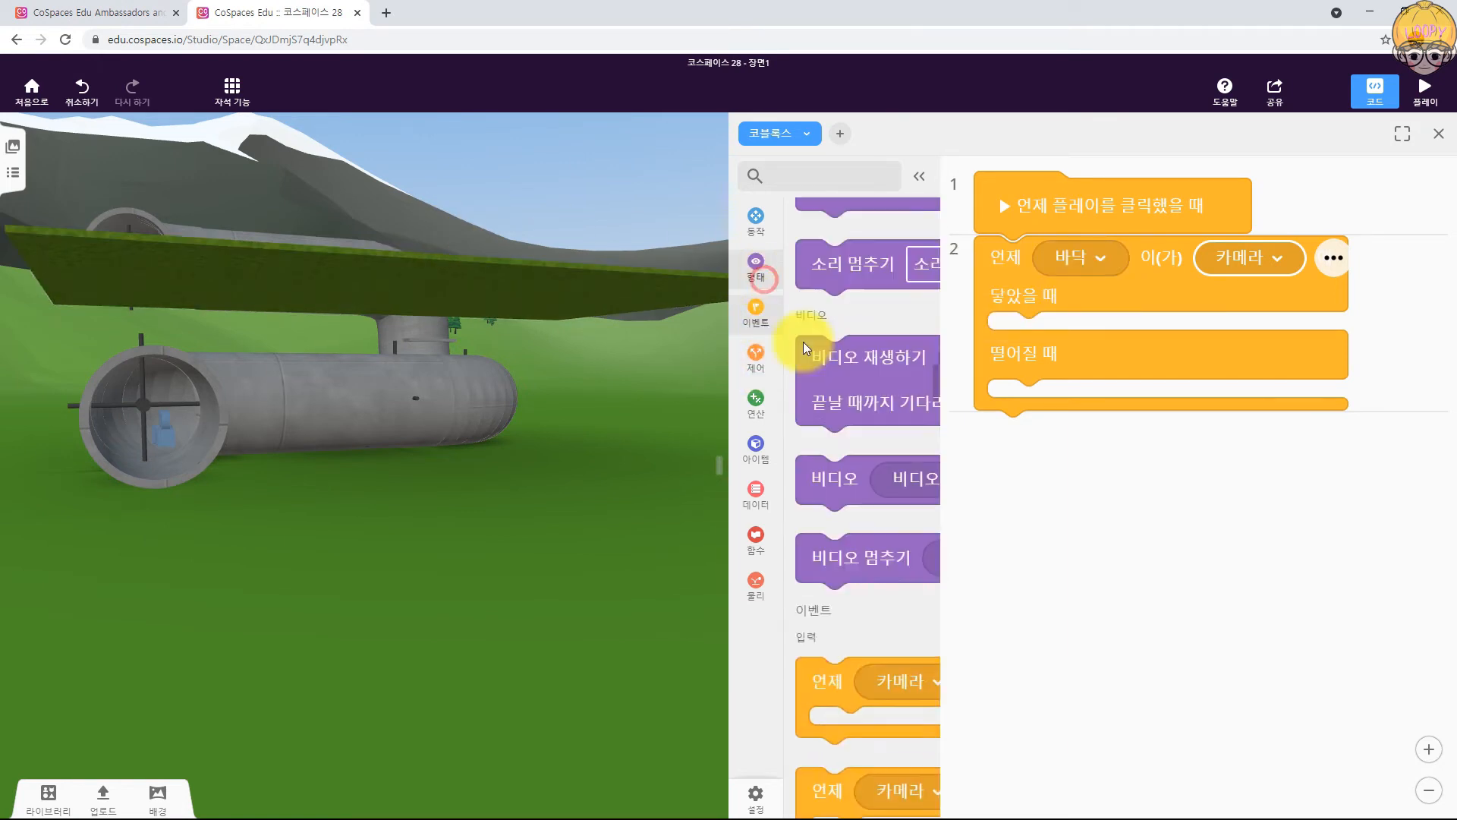
scroll(844, 497, "down", 5)
scroll(844, 498, "down", 5)
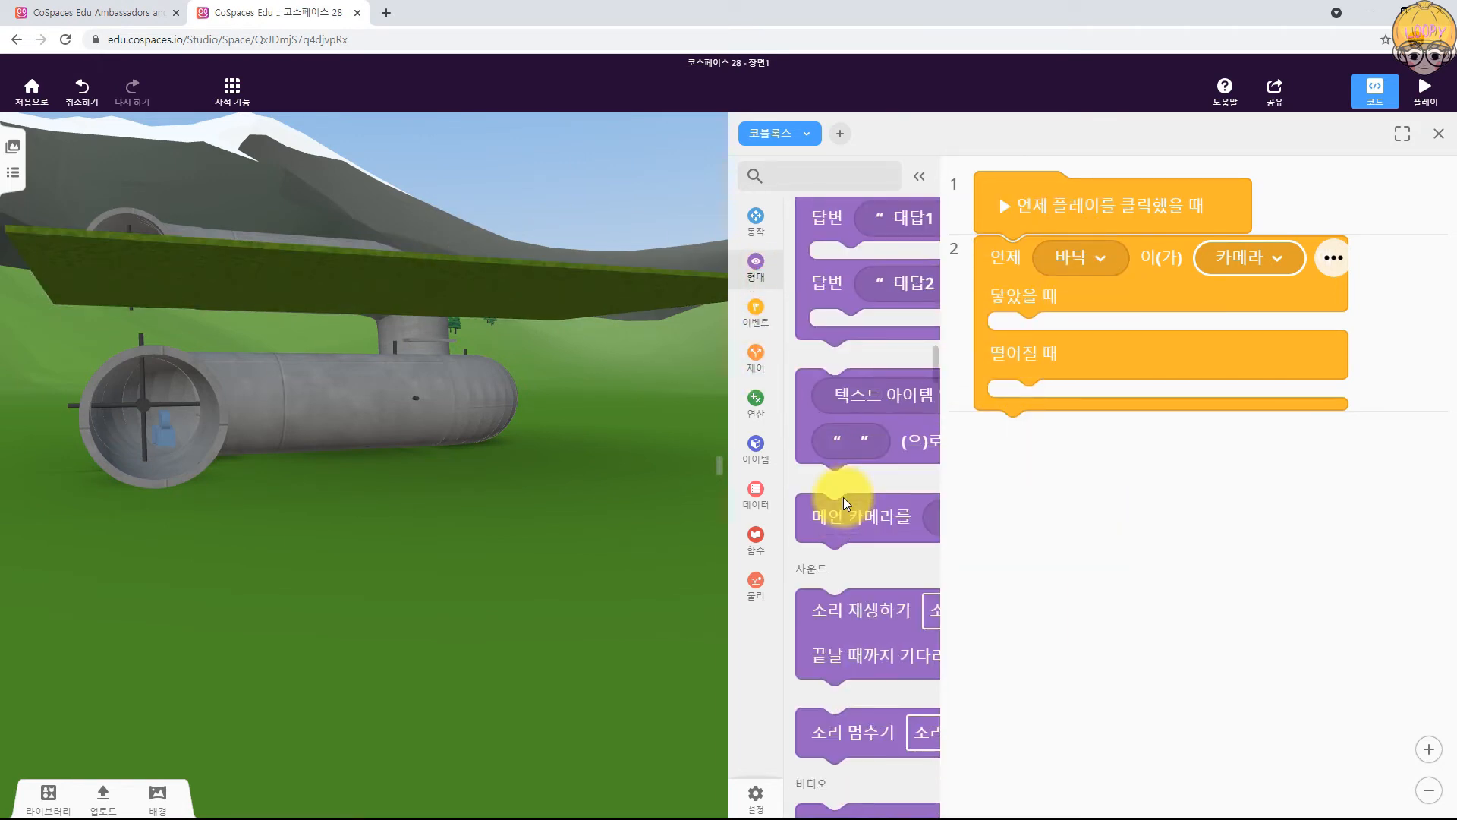
scroll(852, 507, "up", 1)
scroll(850, 503, "up", 4)
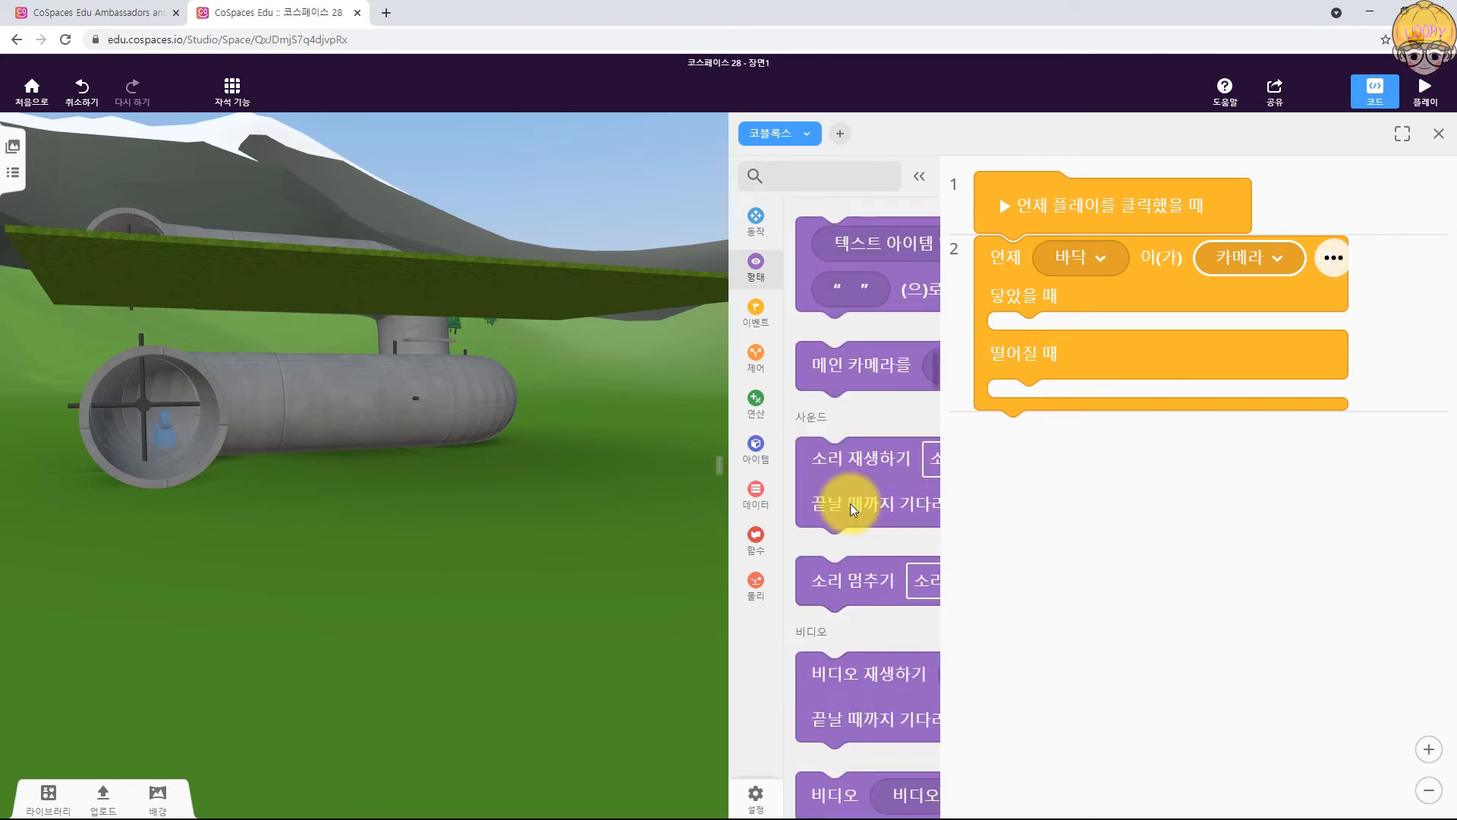
scroll(850, 503, "up", 6)
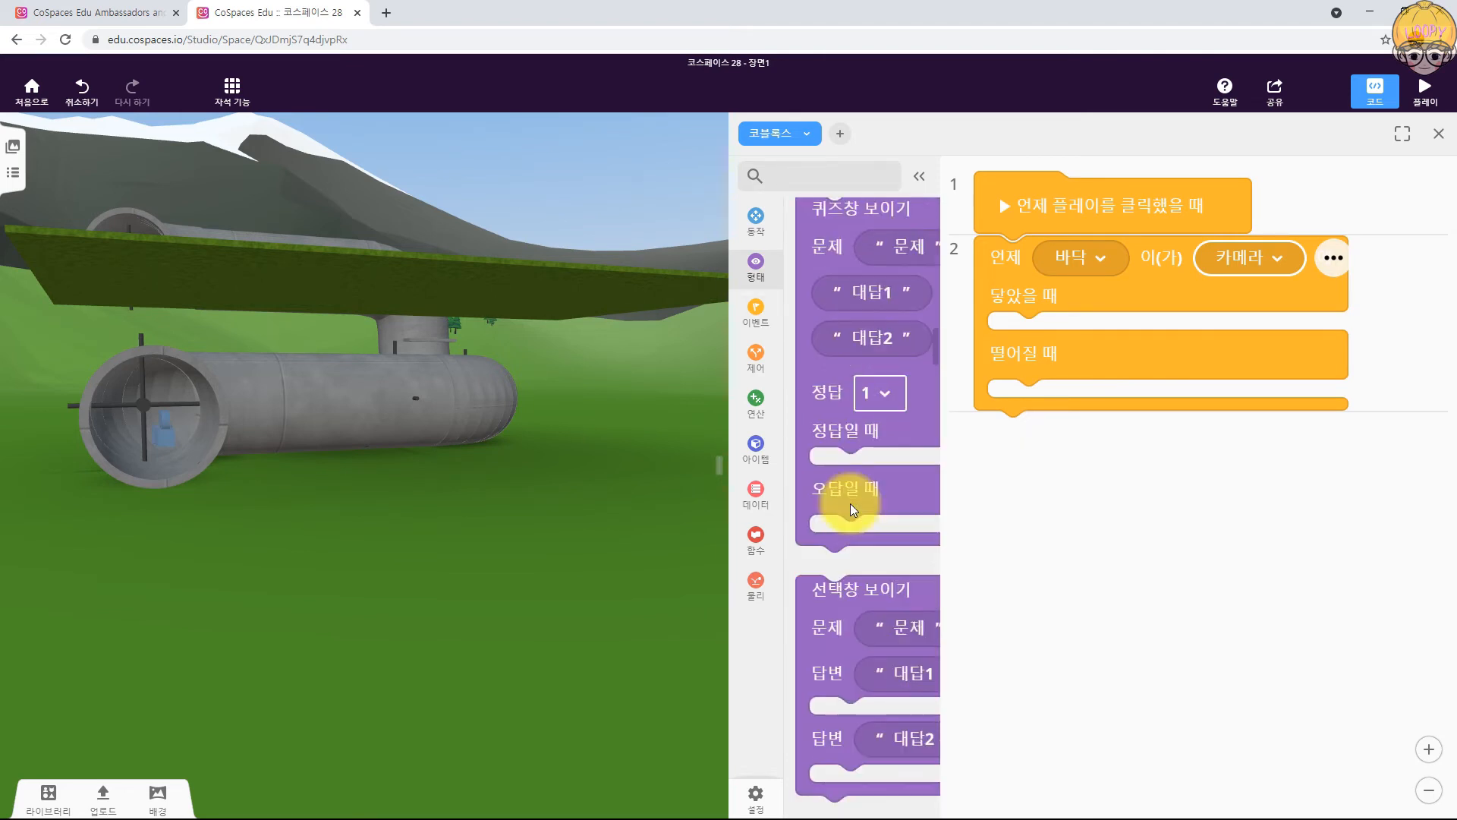
left_click_drag(839, 421, 1113, 356)
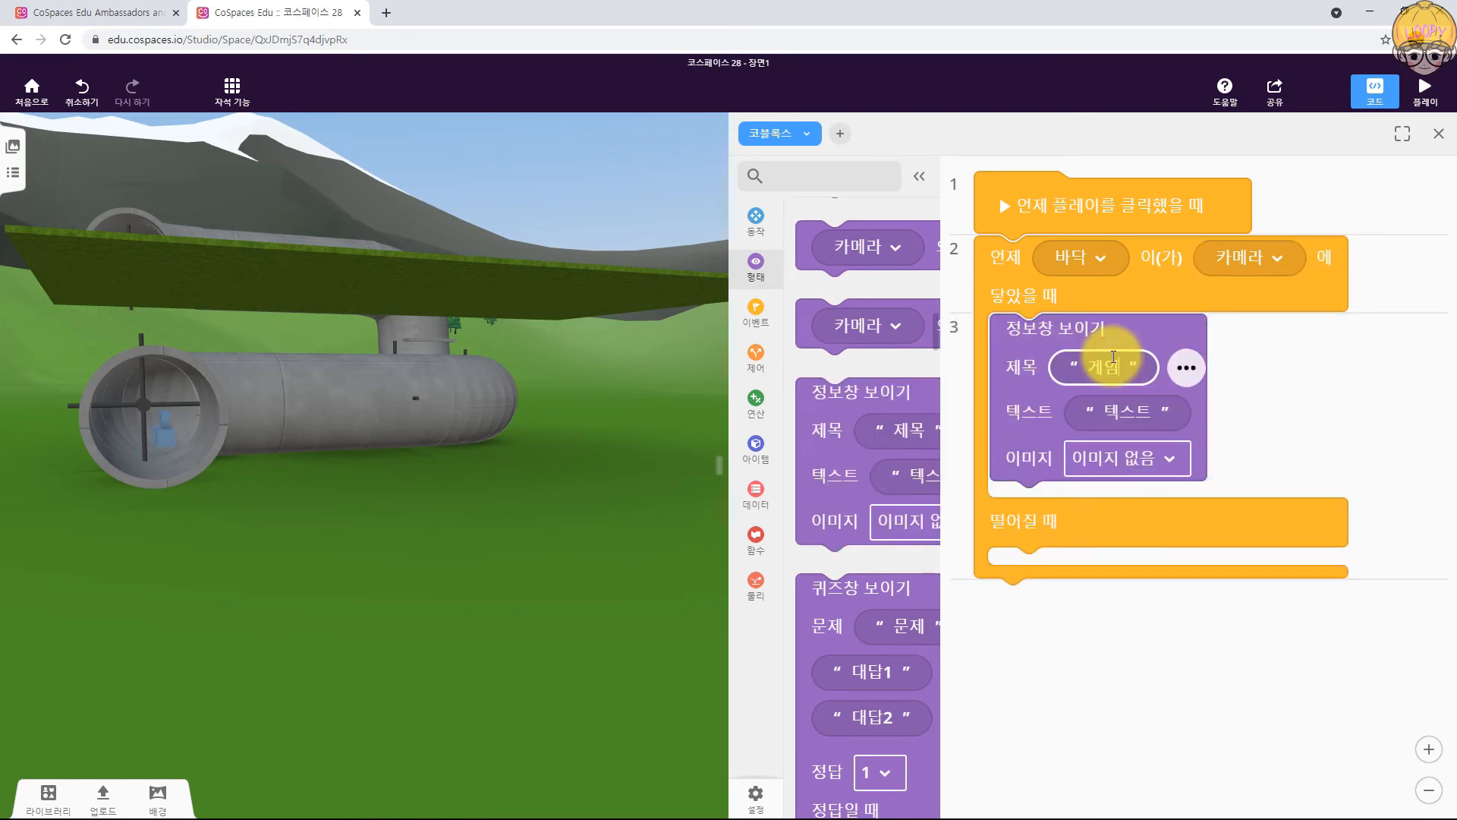
Step: Set the information panel's title to 지하 도시 탈출
type("지하도시 ㅌㅏㄹ출ㄹ")
key("Left")
type("탈")
key("Left")
key("BackSpace")
key("BackSpace")
key("BackSpace")
left_click(1029, 409)
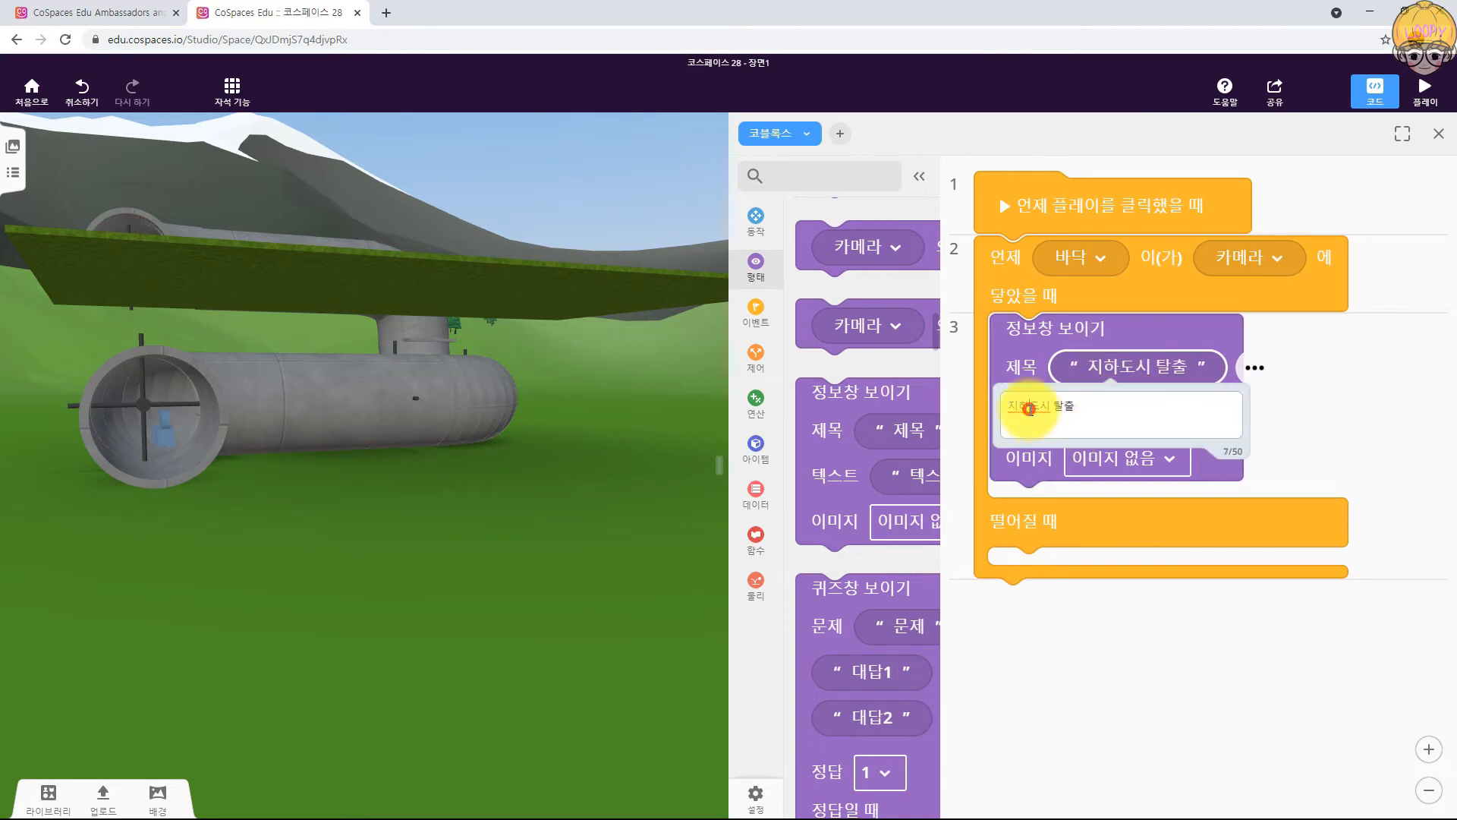
left_click(1120, 625)
Step: Add a 1-second wait block and an end-CoSpace block (코스페이스 끝내기) below the information panel block
left_click(755, 355)
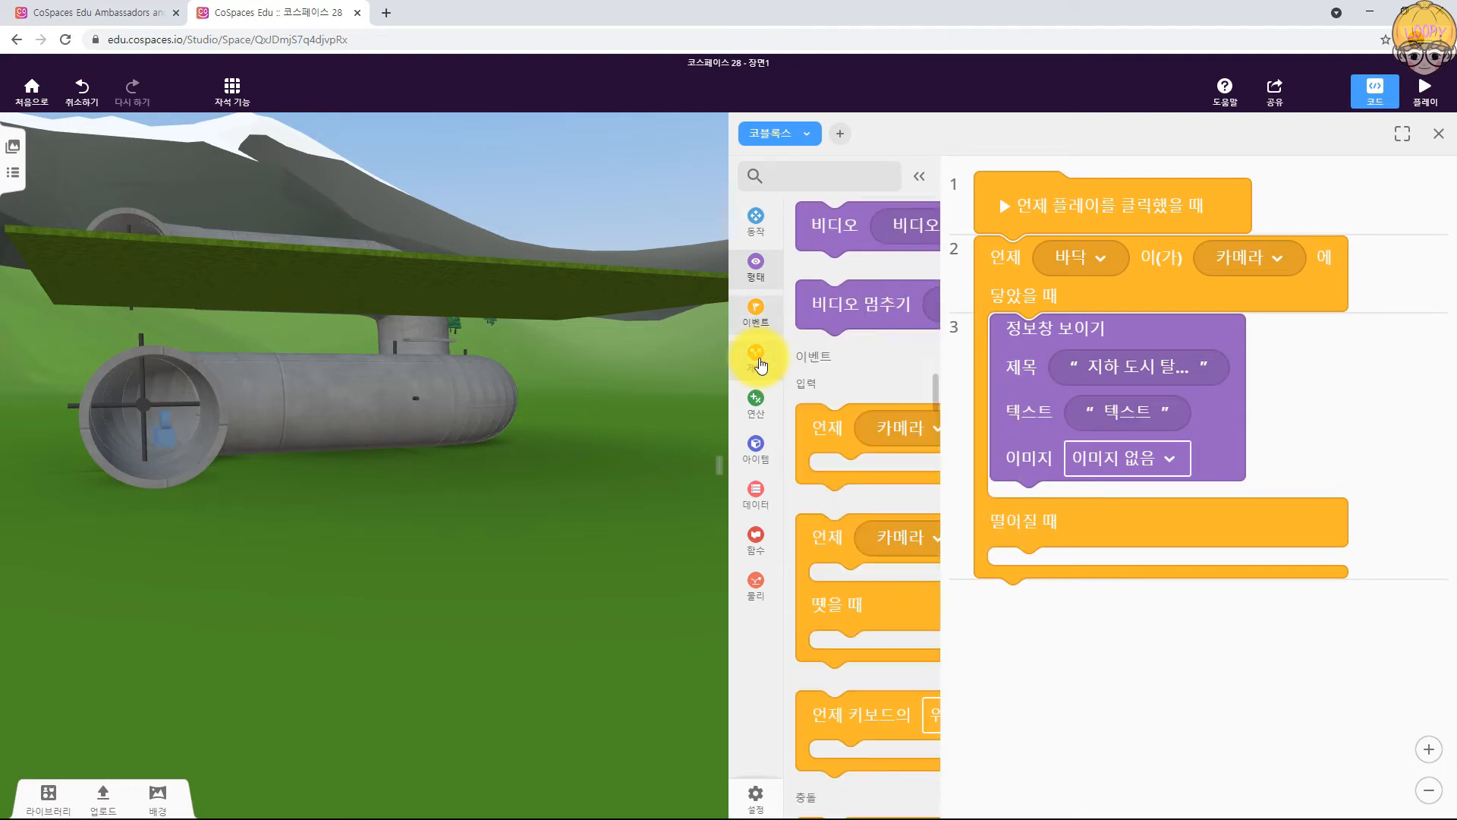
scroll(856, 453, "down", 5)
scroll(856, 452, "down", 6)
scroll(856, 469, "up", 5)
left_click_drag(903, 287, 1064, 507)
scroll(862, 548, "down", 4)
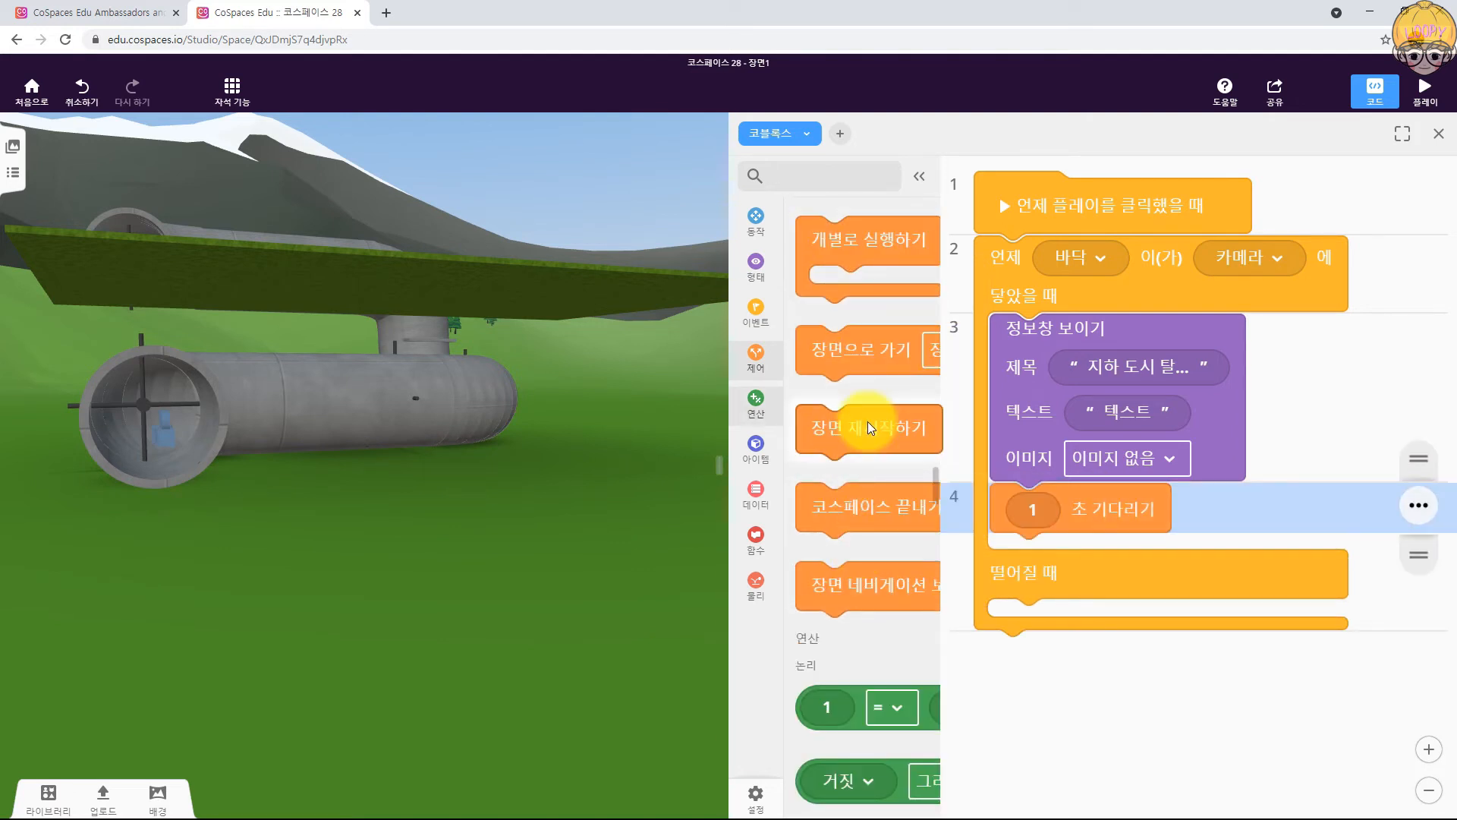
left_click_drag(862, 506, 1054, 578)
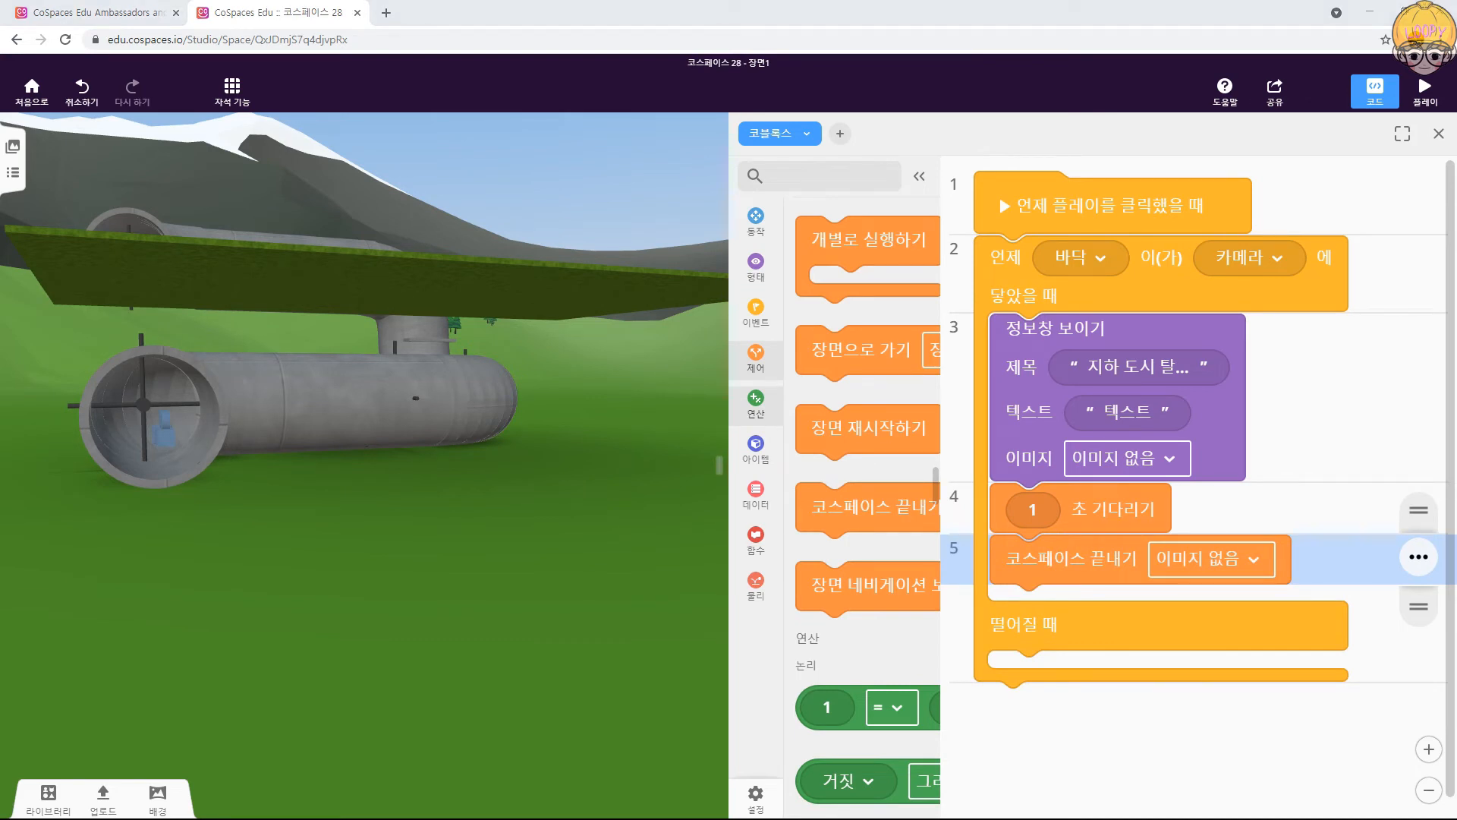
Step: Add a second CoBlocks (코블록스) script and inspect the name of the cross at the lower pipe's opening
left_click(841, 135)
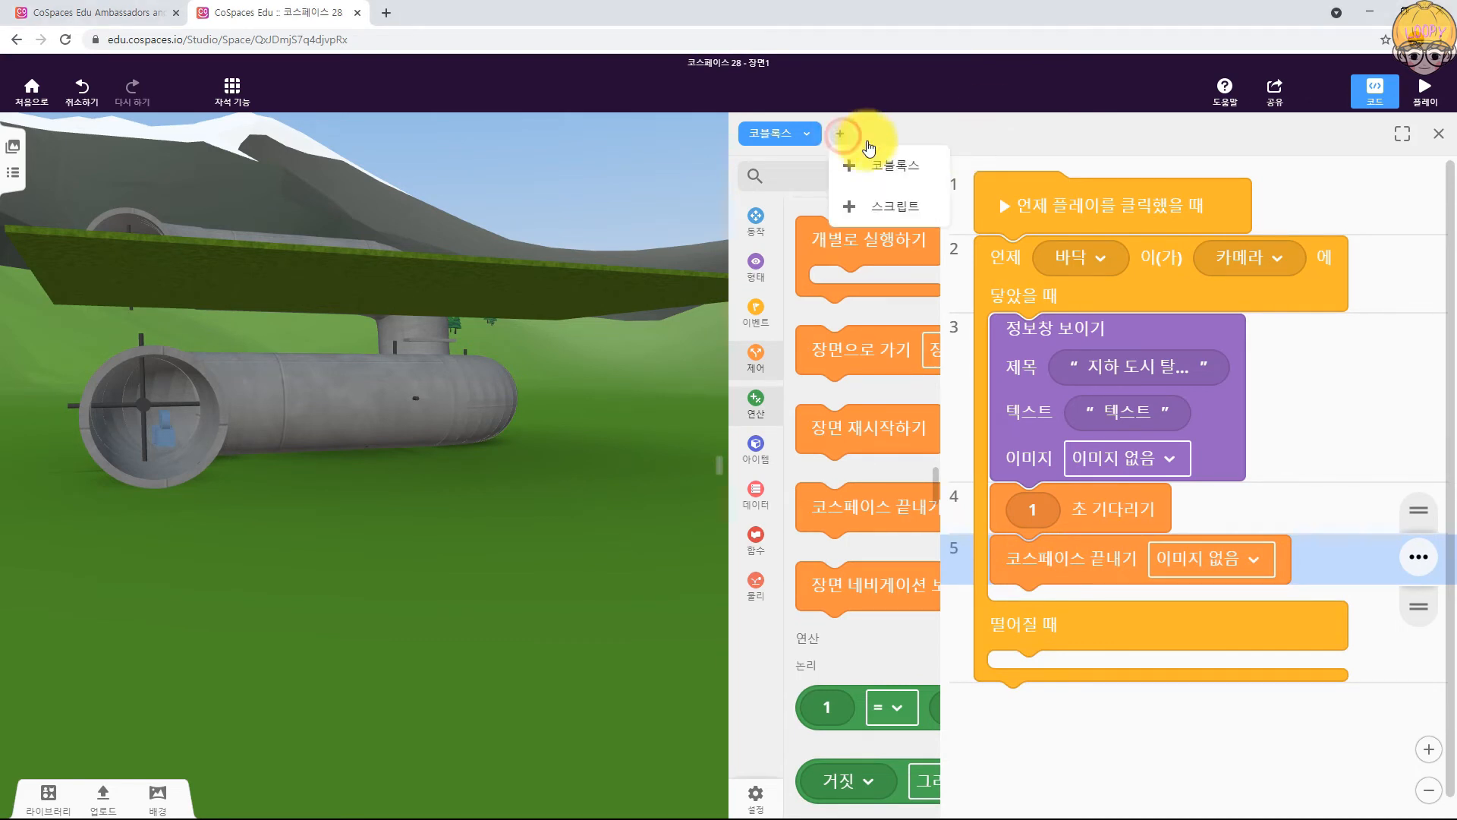
left_click(894, 161)
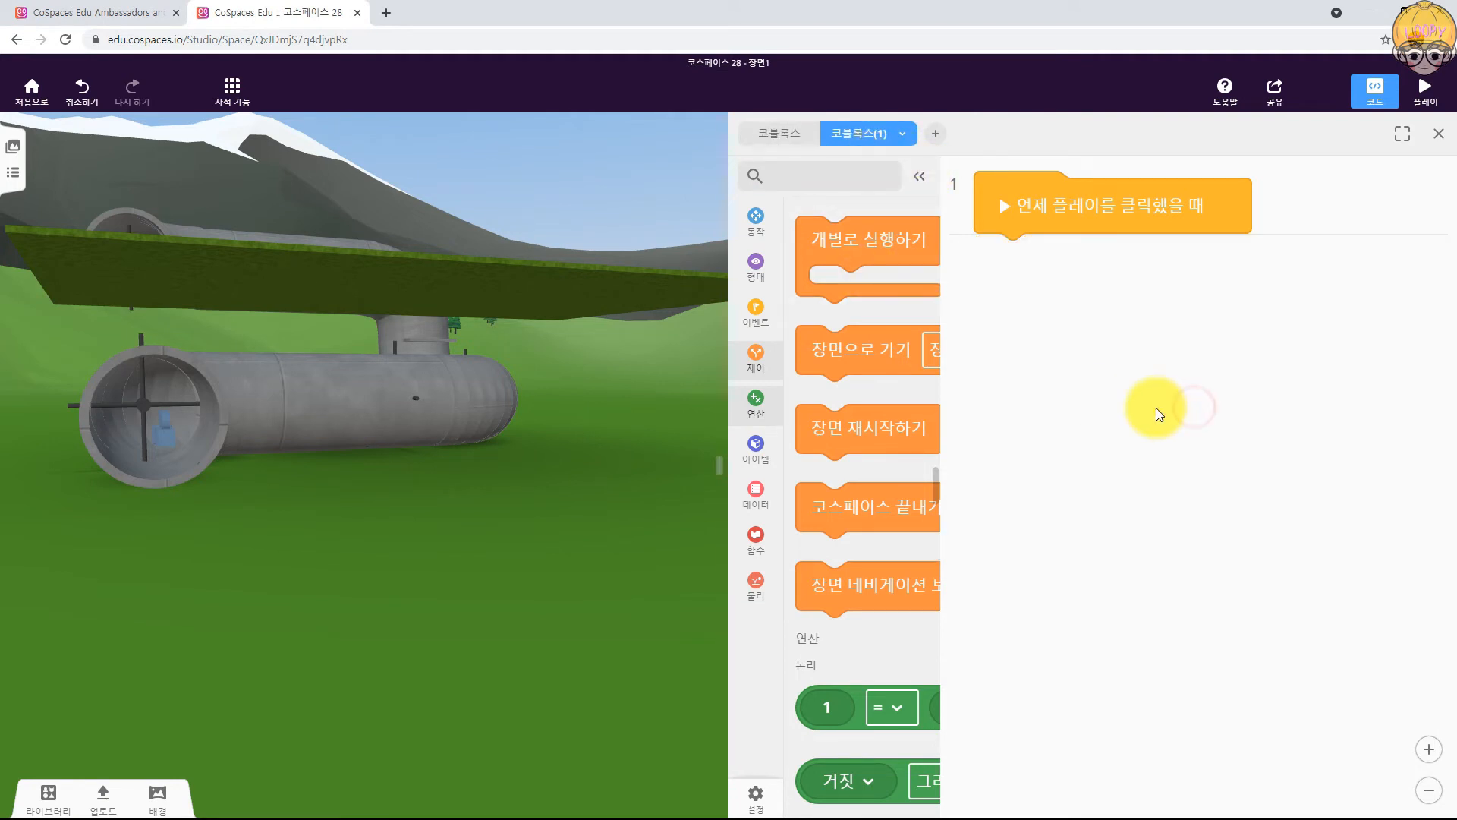
left_click_drag(433, 530, 225, 451)
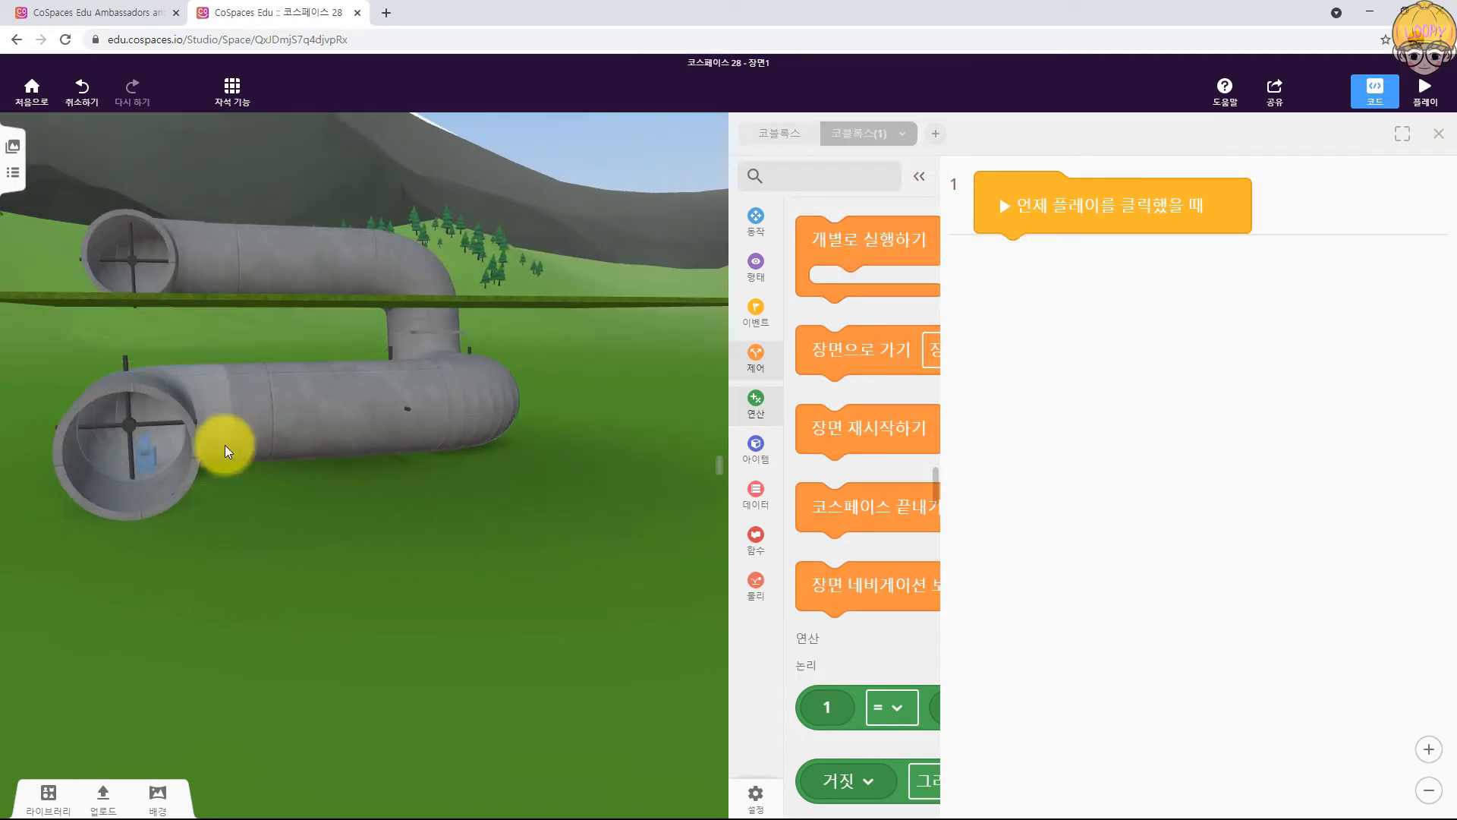
left_click(134, 259)
left_click(221, 609)
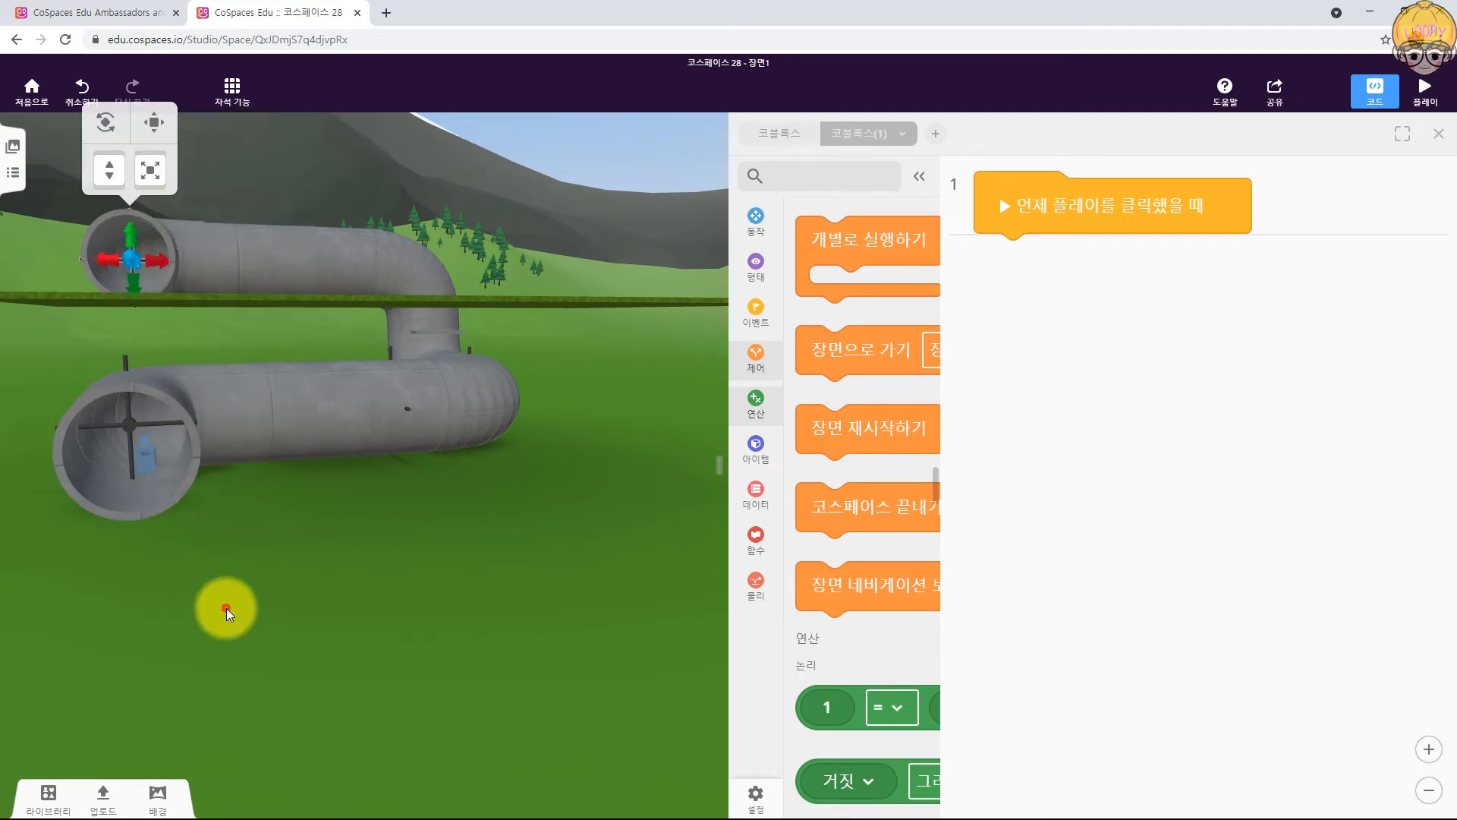
left_click(126, 435)
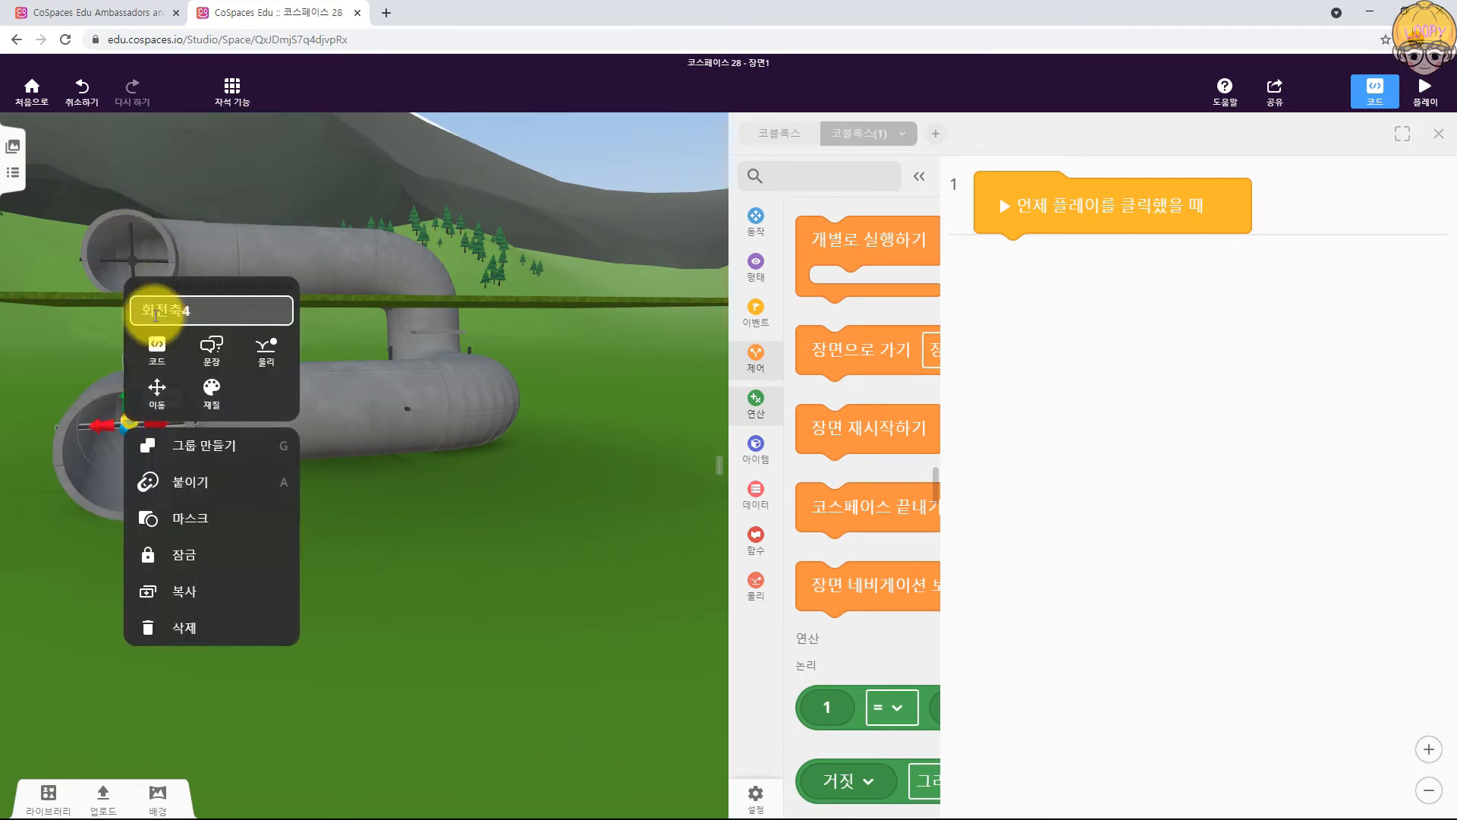
left_click(381, 566)
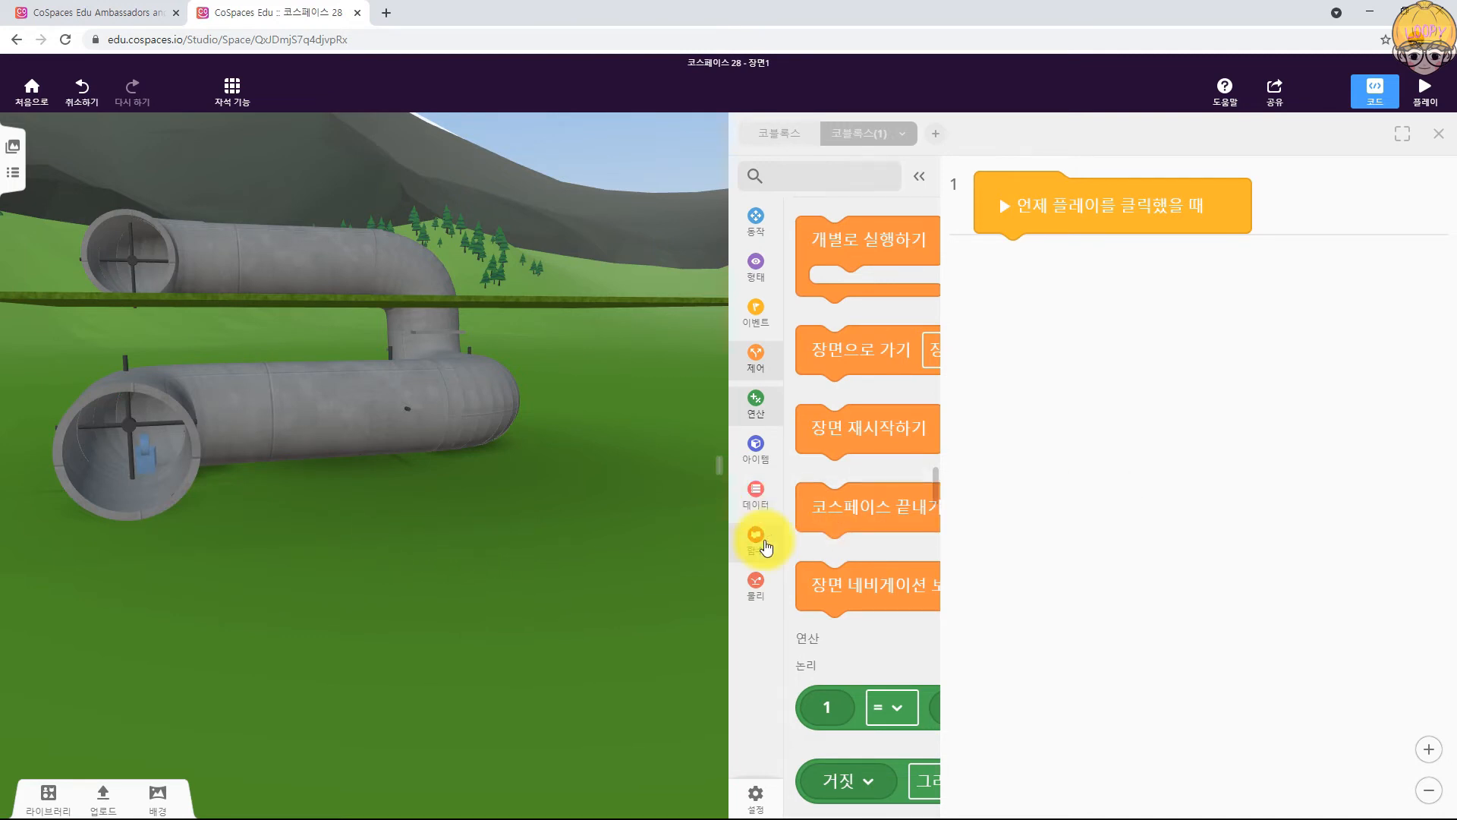
Step: Create a function named 회전 with a parameter named 축
left_click(765, 543)
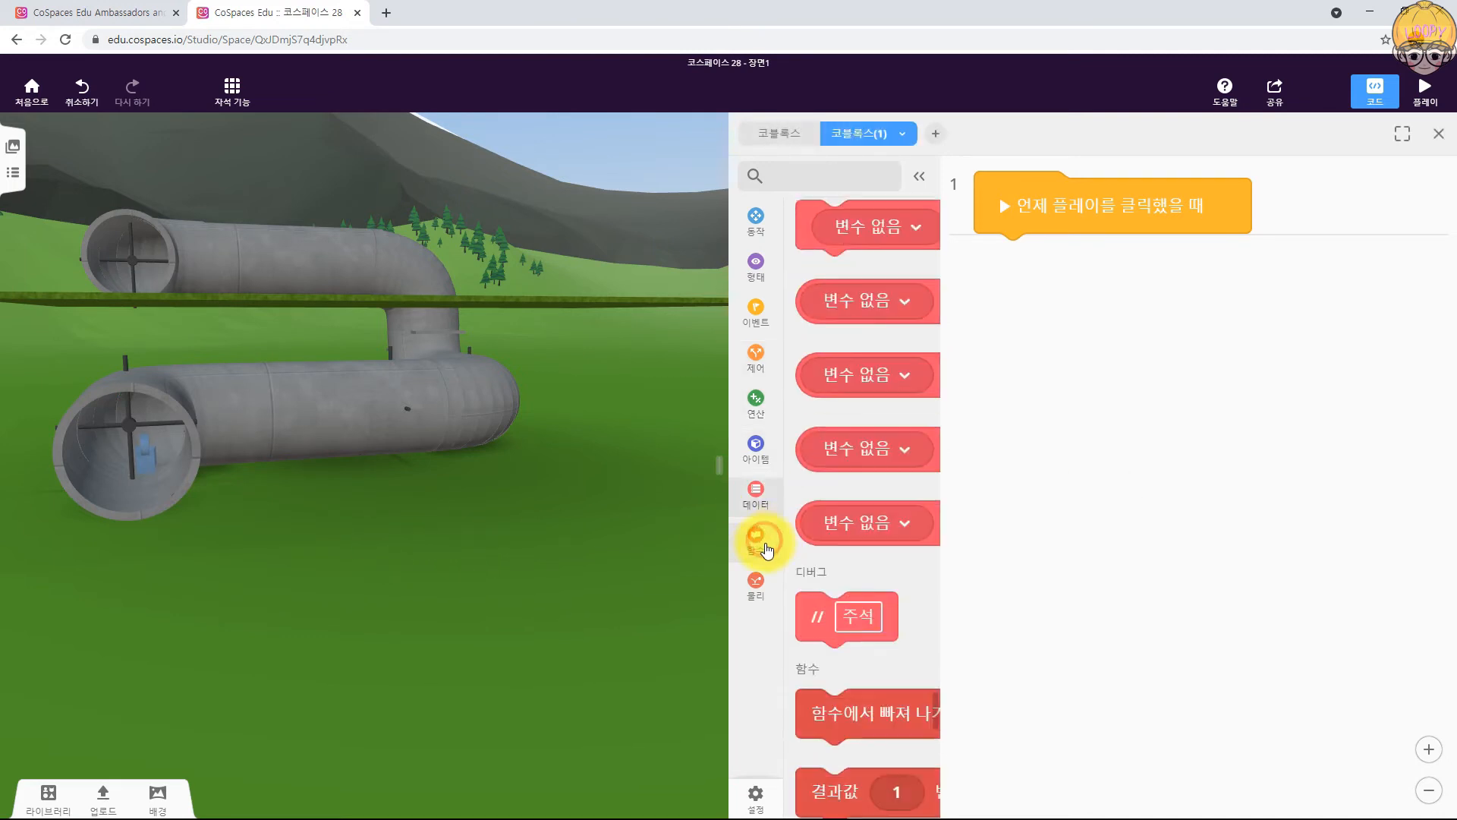
left_click(854, 400)
left_click(658, 420)
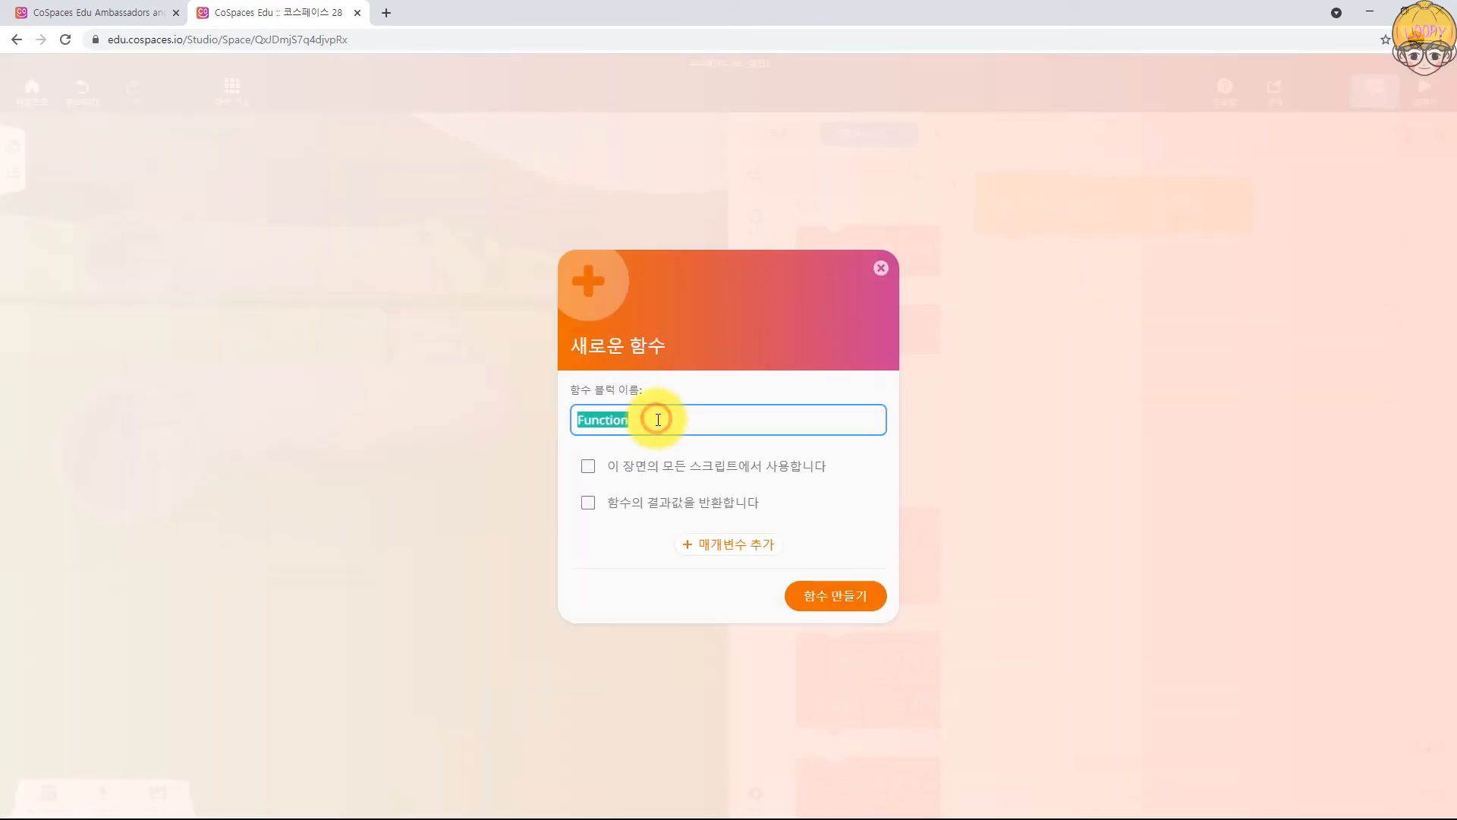
left_click(691, 543)
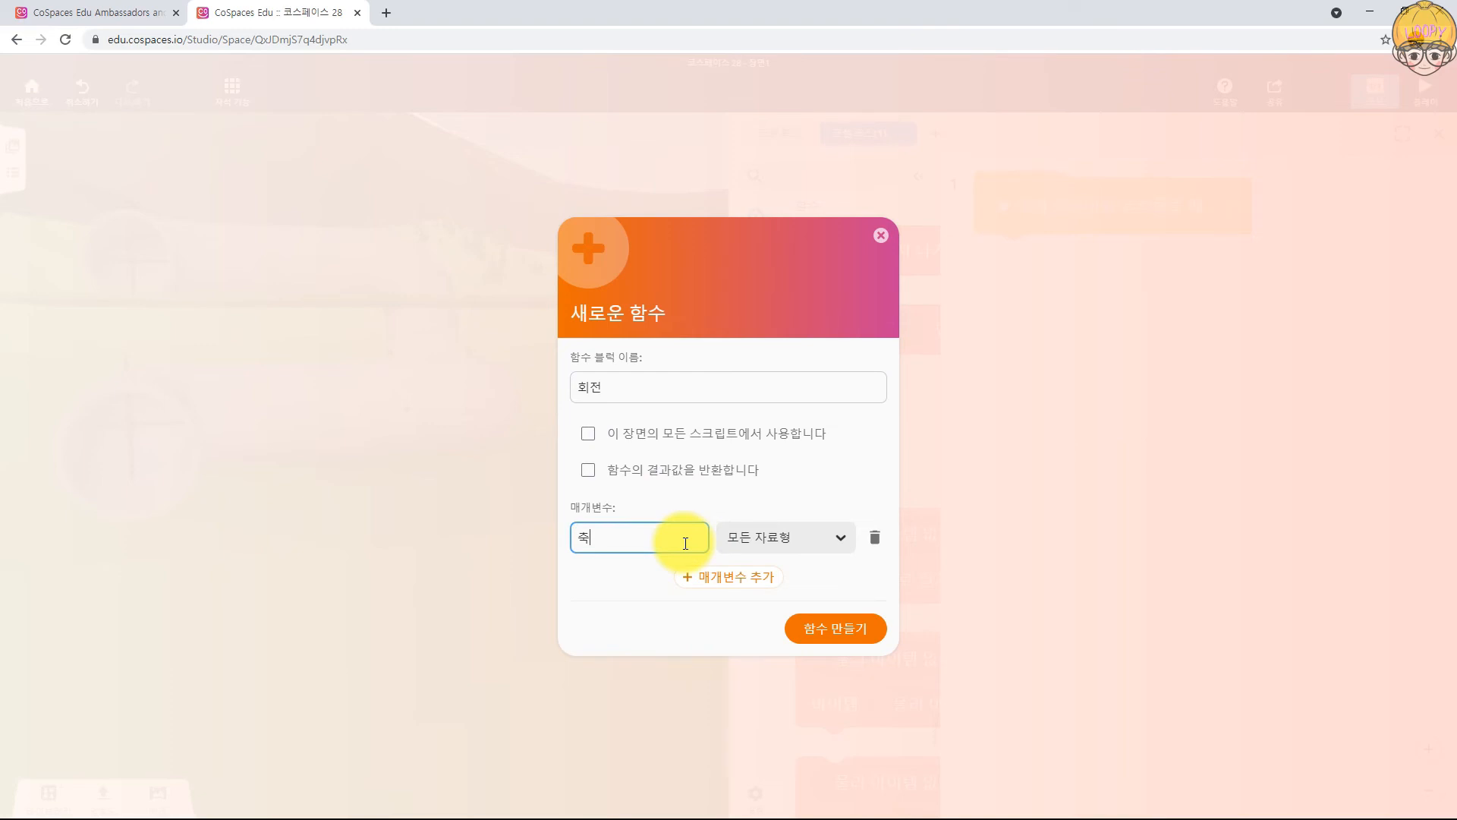
left_click(833, 629)
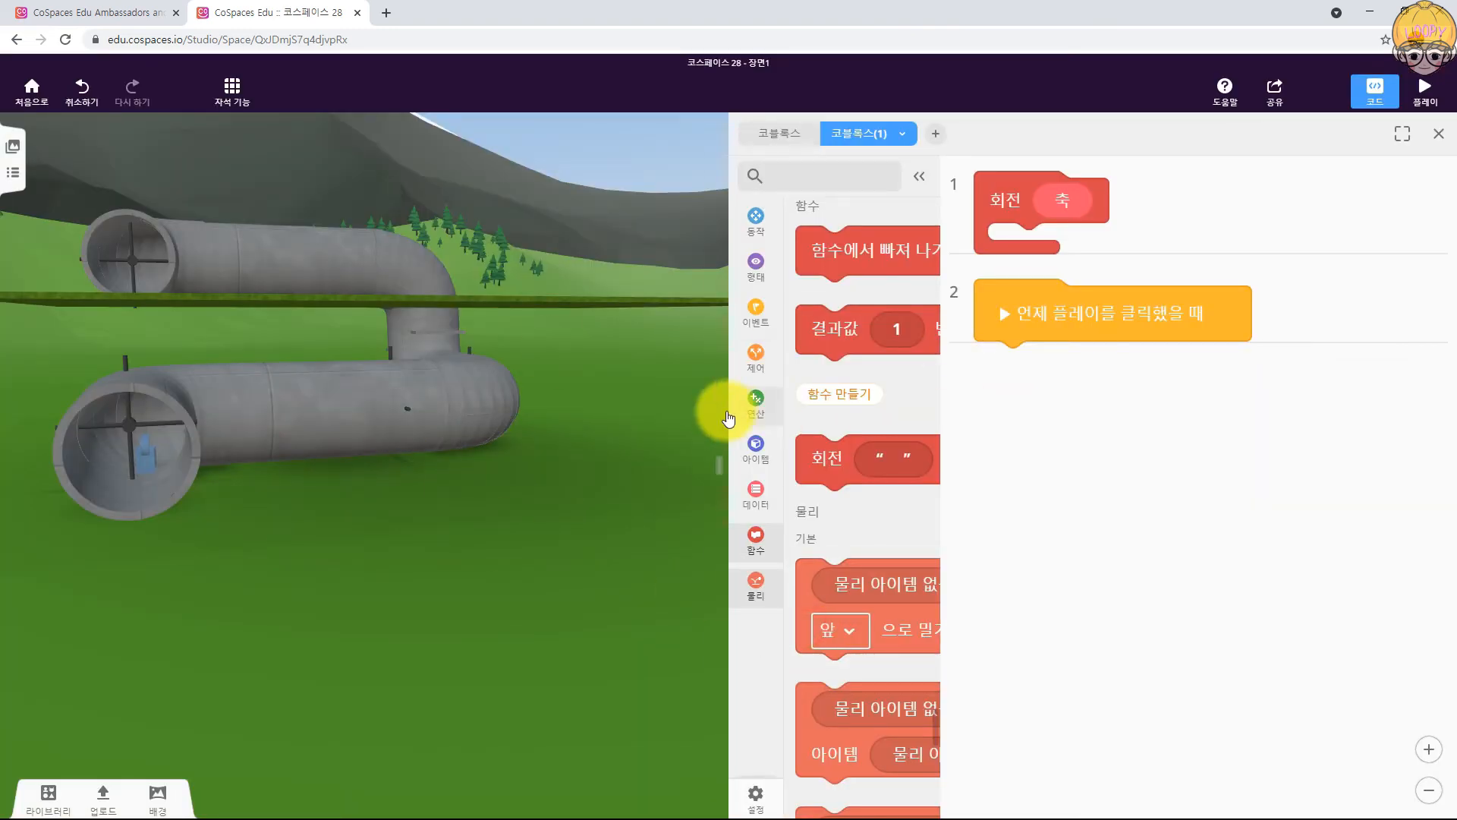
Step: Add an index loop below the play-start block that counts i from 1 to 4
left_click(756, 356)
left_click_drag(835, 499, 1167, 366)
left_click(1260, 368)
type("4")
left_click(1157, 494)
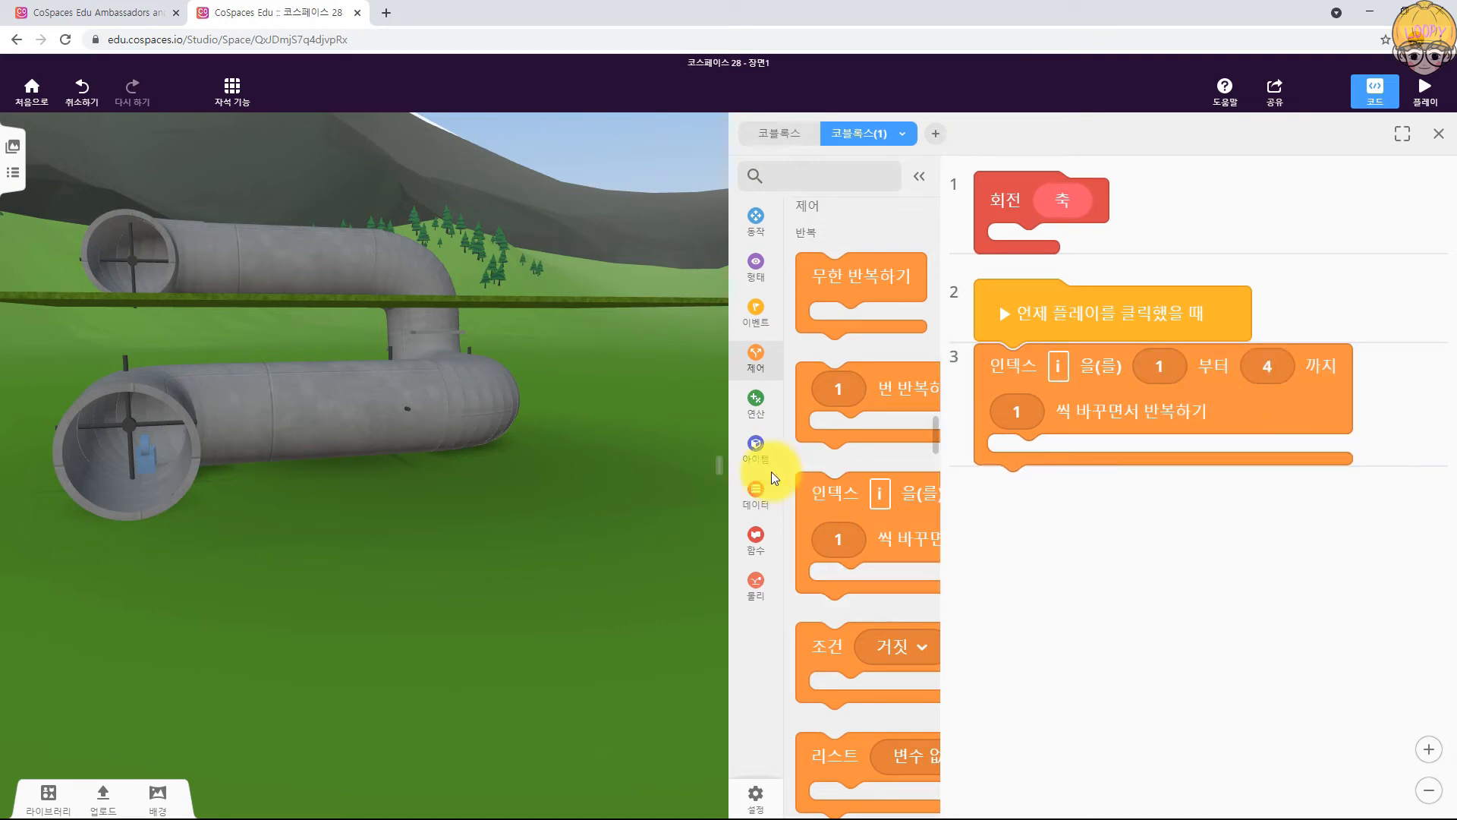
Step: Widen the code area and call the 회전 function inside the index loop
left_click_drag(719, 463, 258, 394)
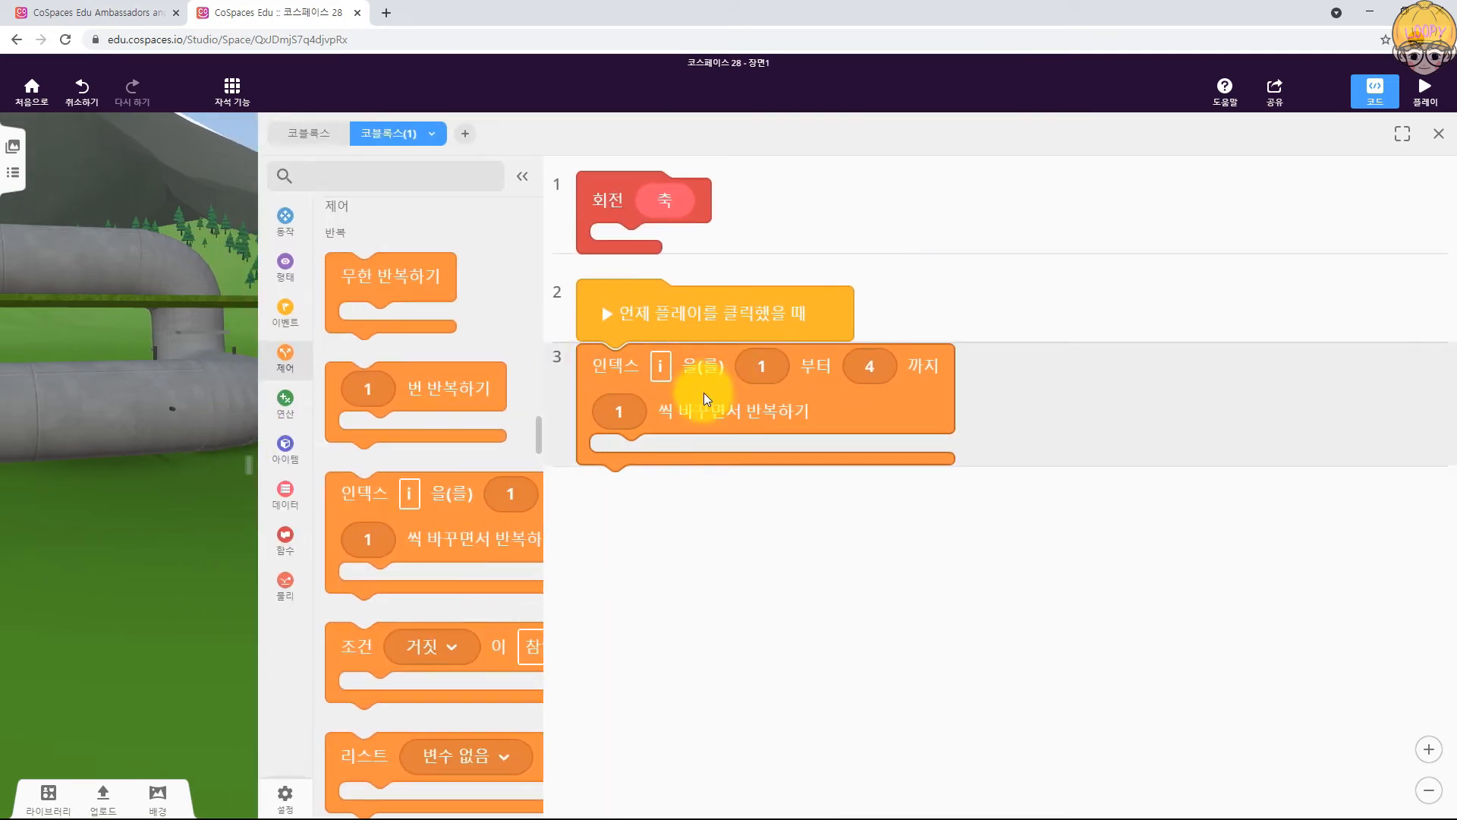
scroll(440, 492, "down", 2)
left_click(287, 537)
left_click_drag(372, 472, 658, 481)
Step: Use an item-by-name block (이름이 … 인 아이템) as the argument of the 회전 function call
left_click(285, 449)
scroll(451, 463, "down", 3)
scroll(451, 463, "down", 5)
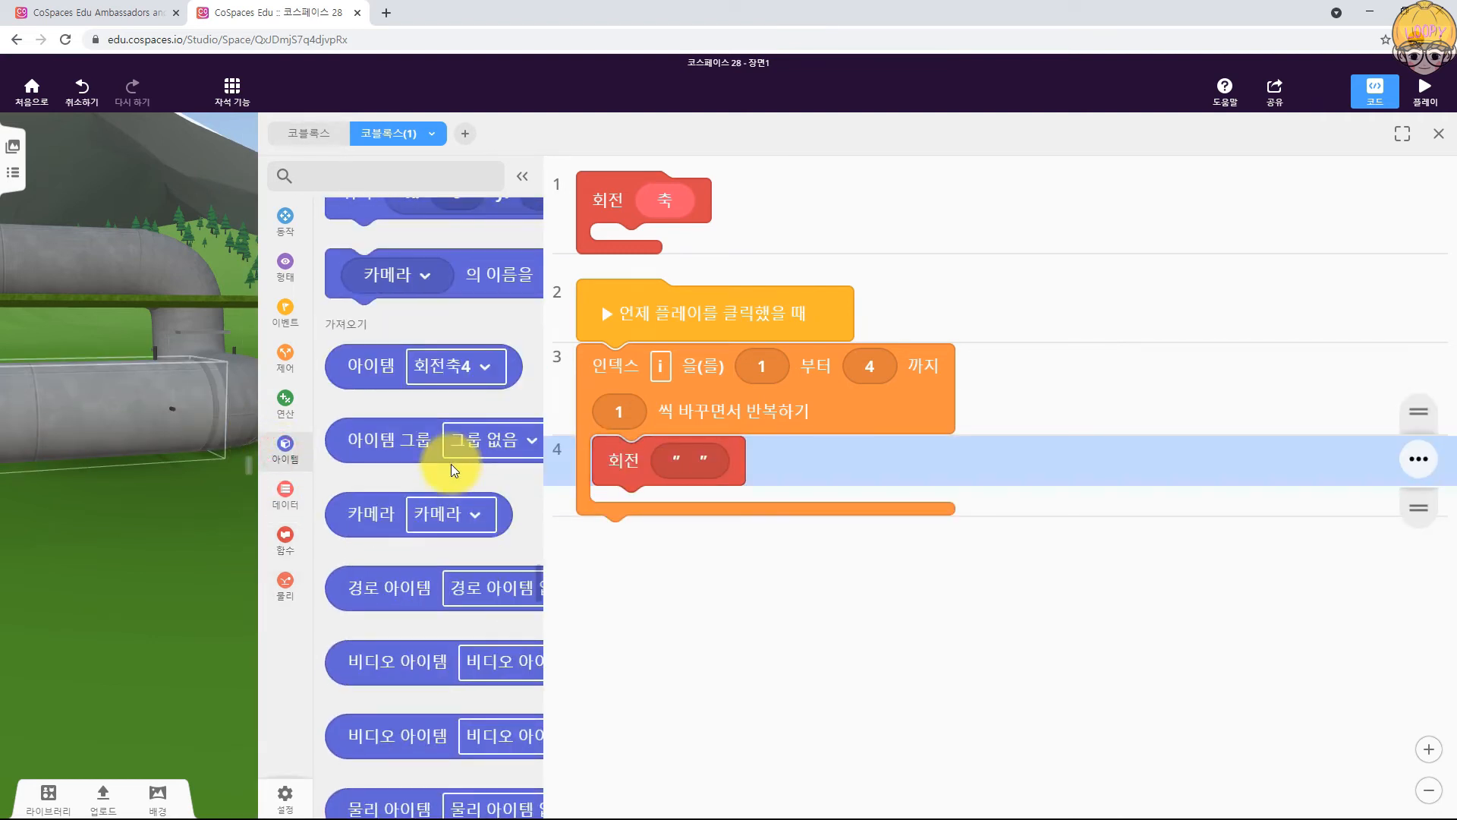
scroll(451, 462, "down", 5)
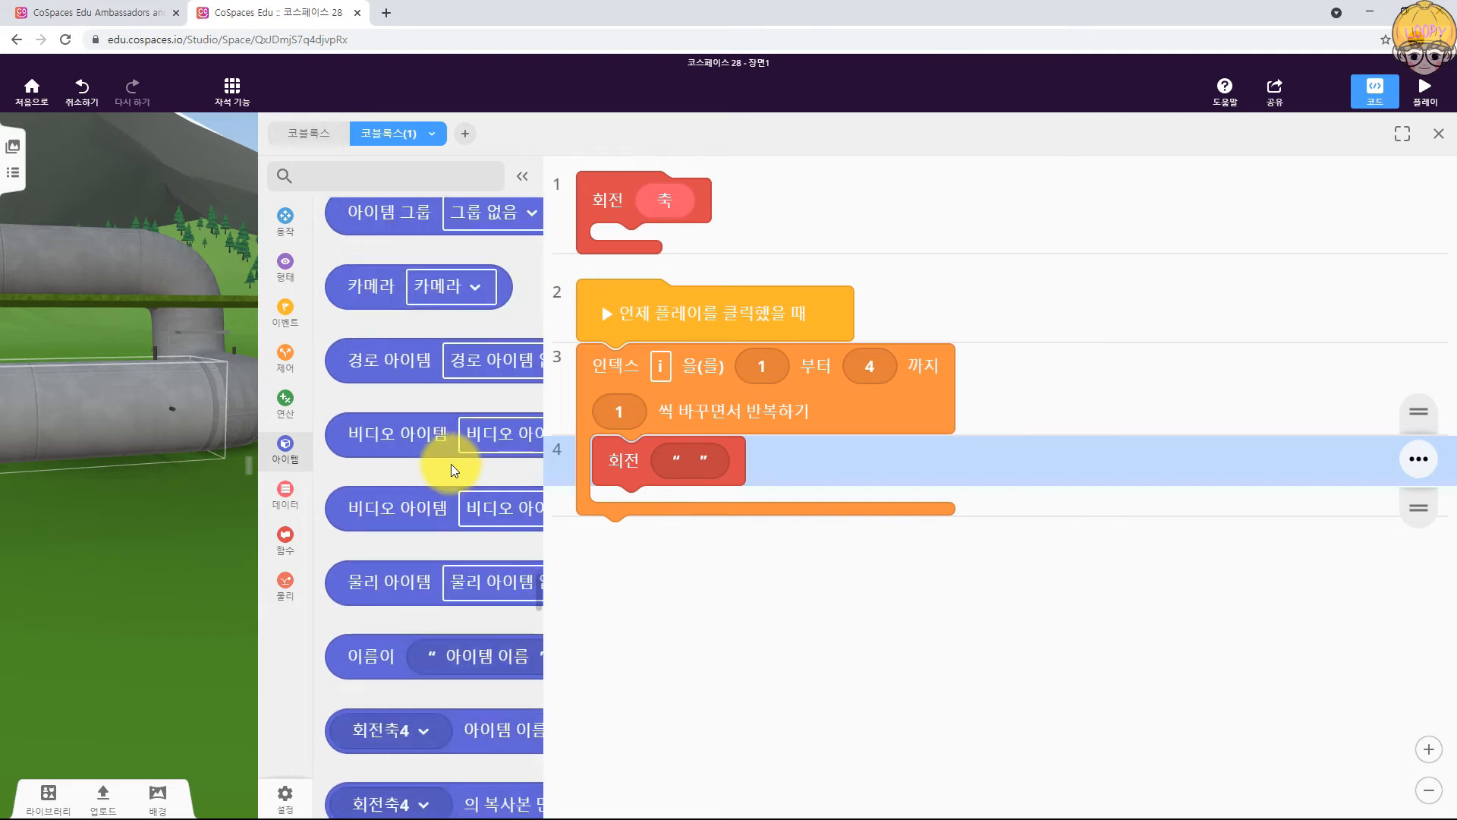
left_click_drag(375, 569, 375, 564)
left_click_drag(375, 504, 840, 495)
Step: Insert a text-joining block (문자열 합치기) as the item name and set its first text to 회전축
left_click(286, 493)
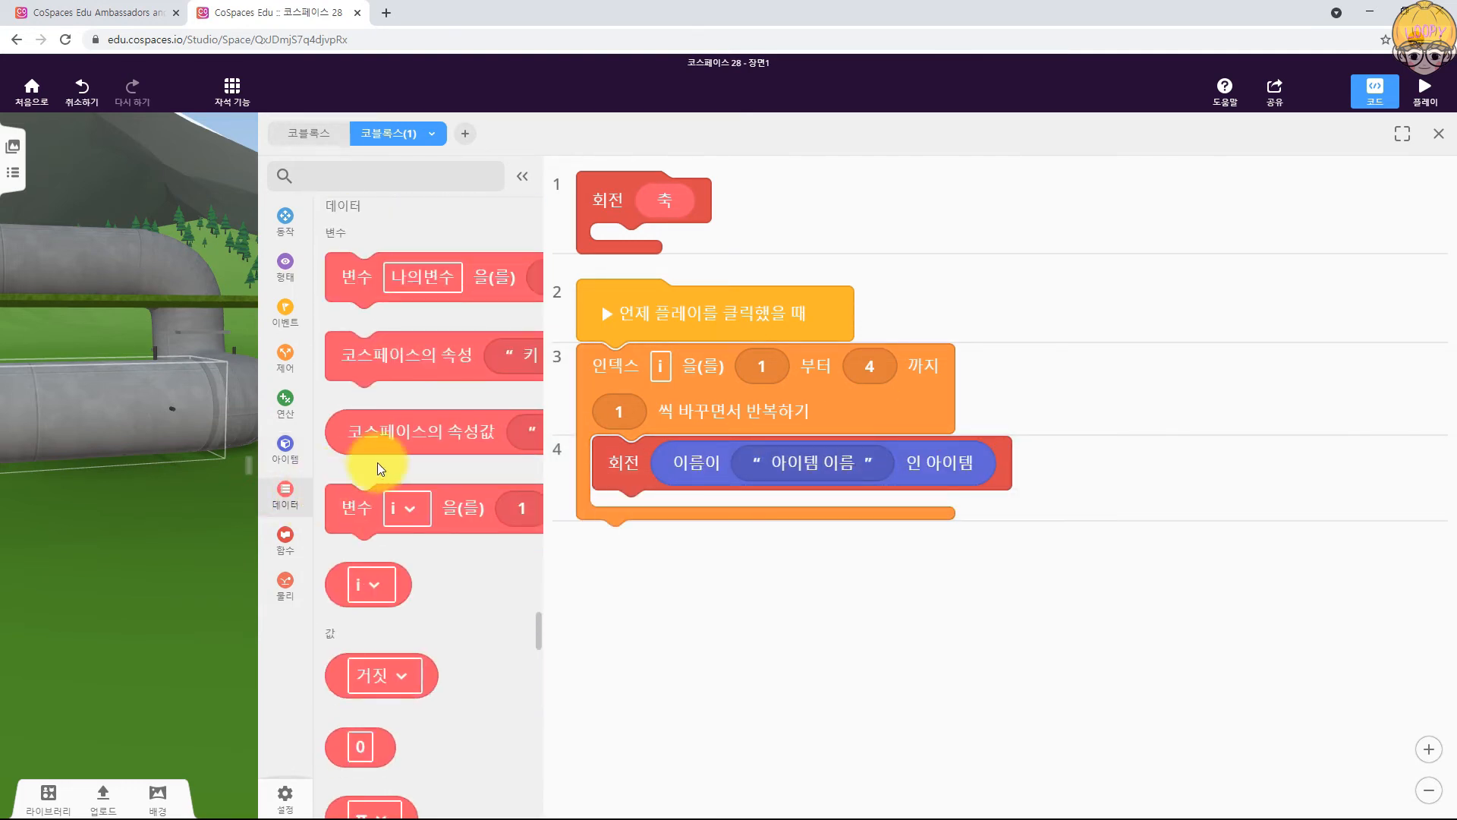
scroll(394, 458, "down", 10)
scroll(394, 458, "down", 3)
left_click_drag(425, 323, 837, 504)
left_click(837, 504)
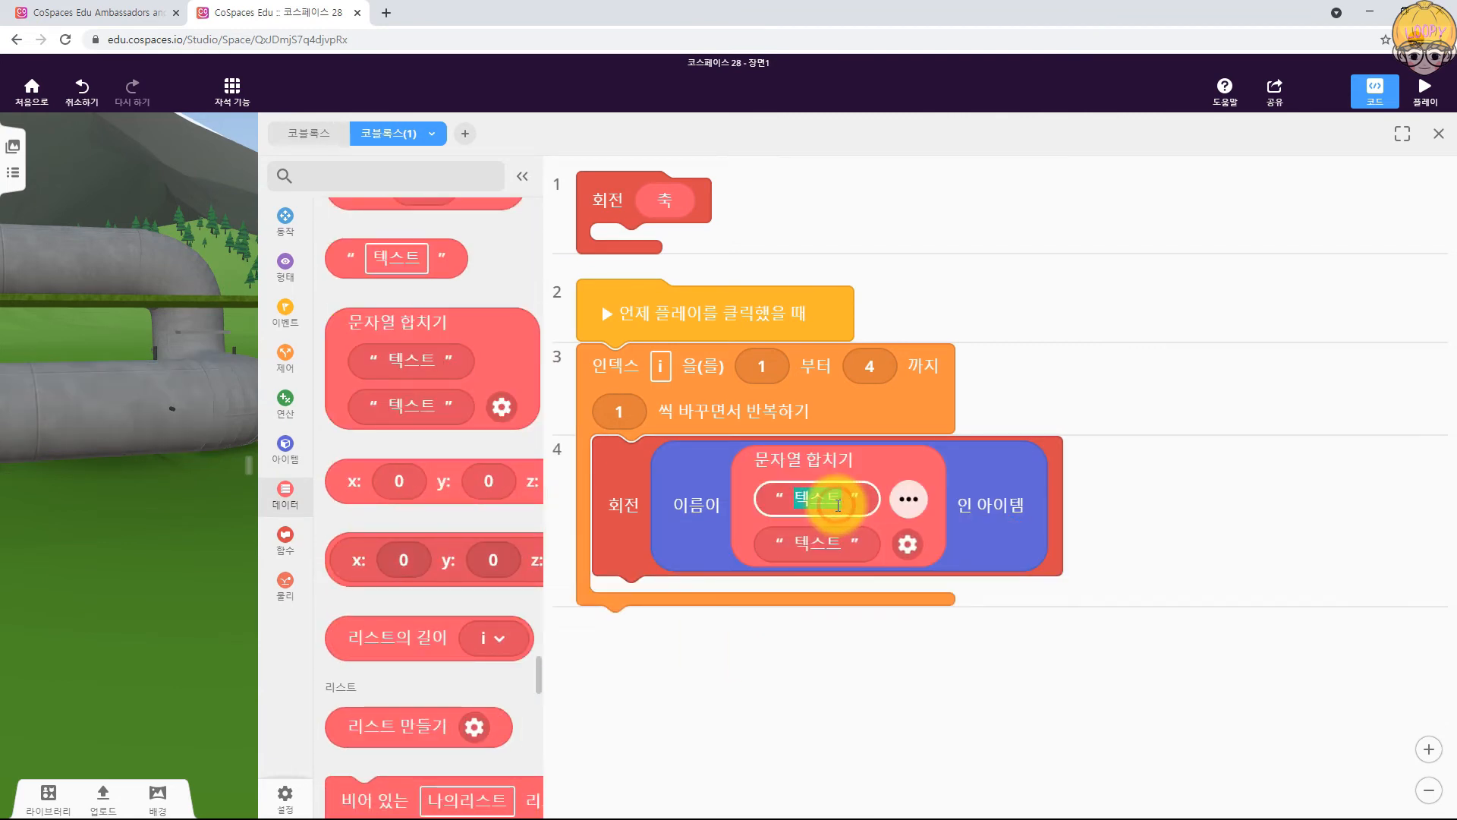
type("ㅎ")
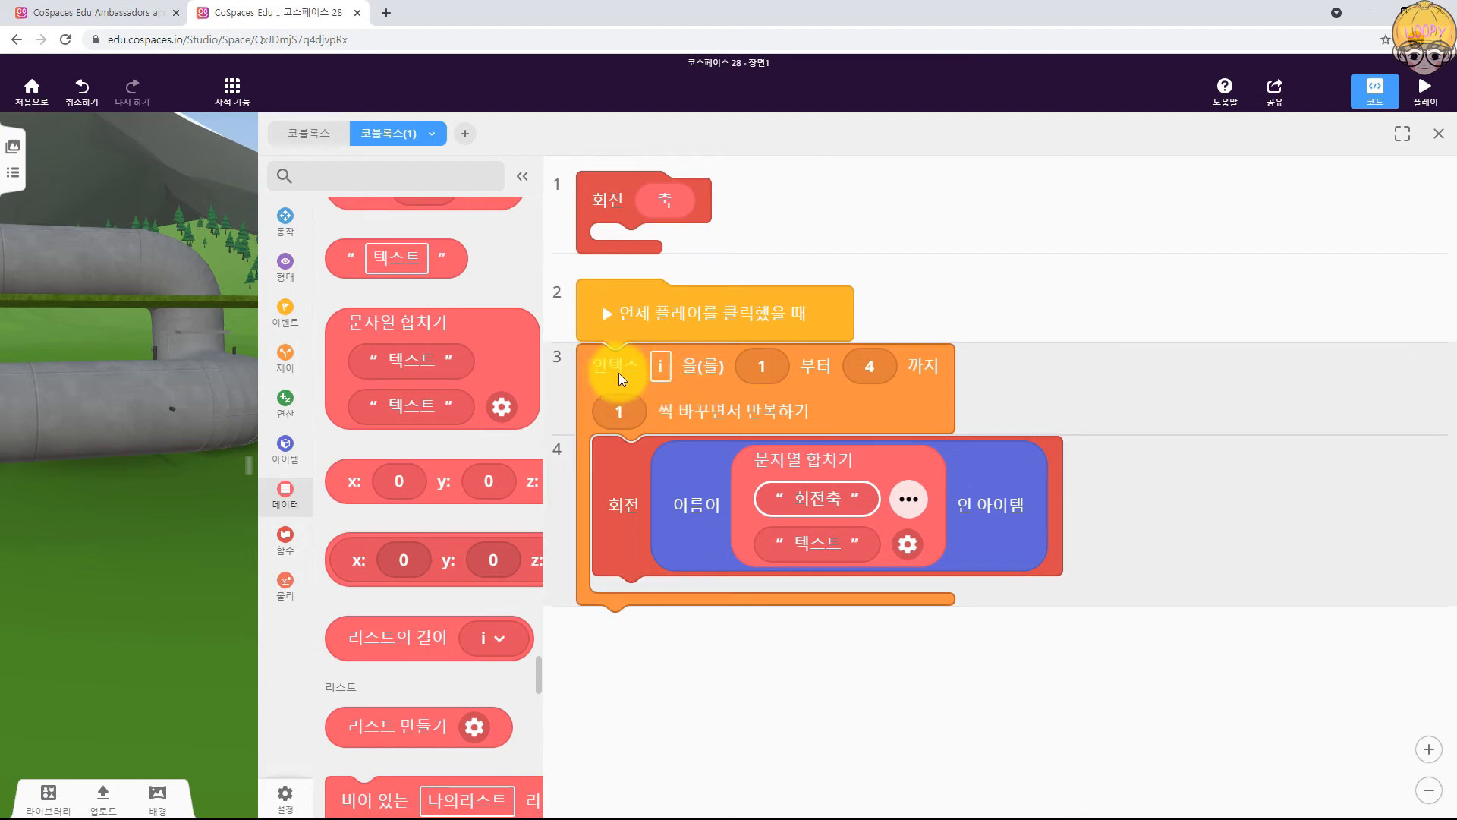
Step: Use the variable i as the second part of the joined item name
scroll(418, 443, "up", 10)
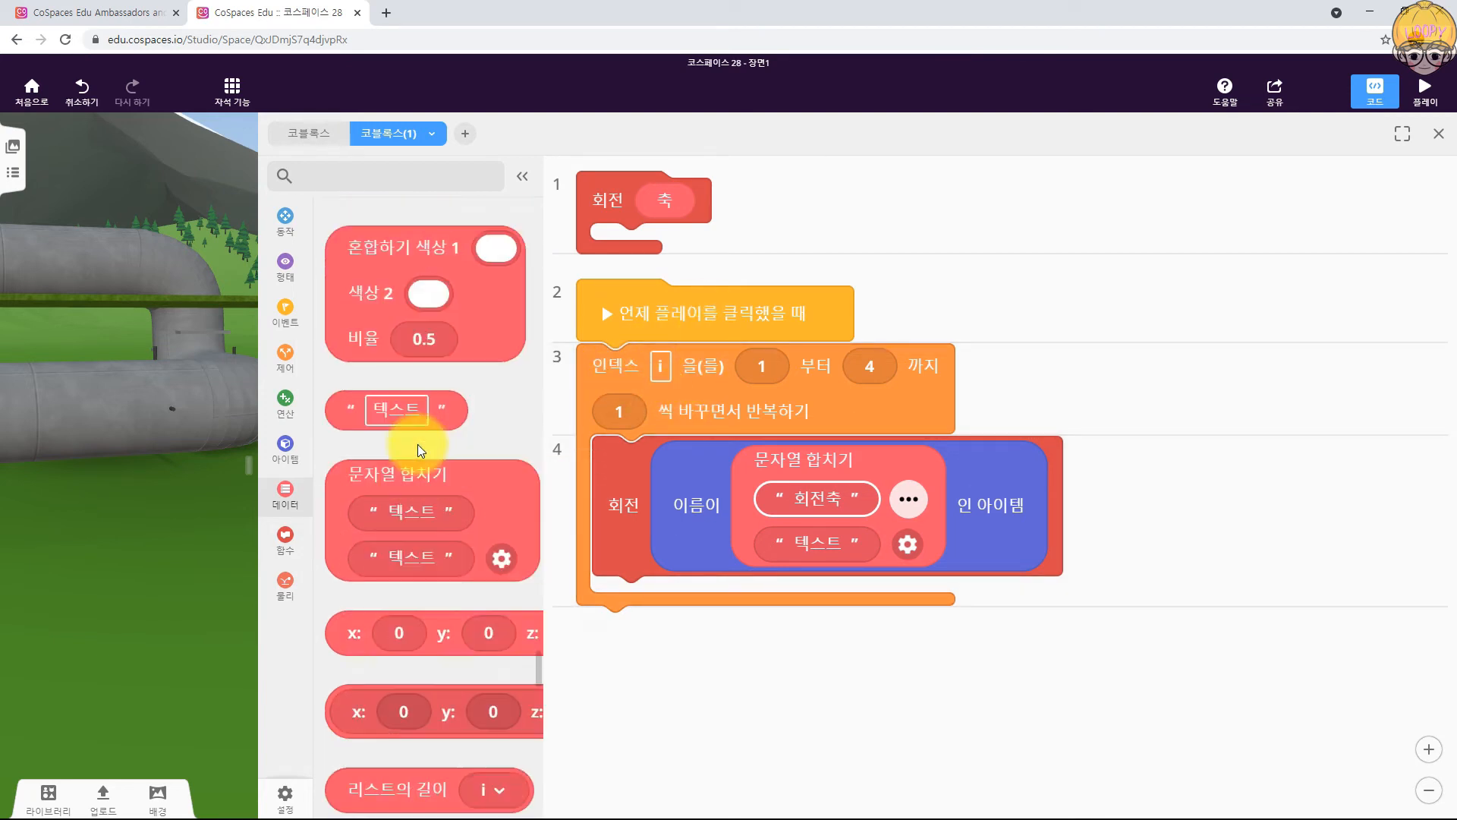
scroll(463, 389, "up", 2)
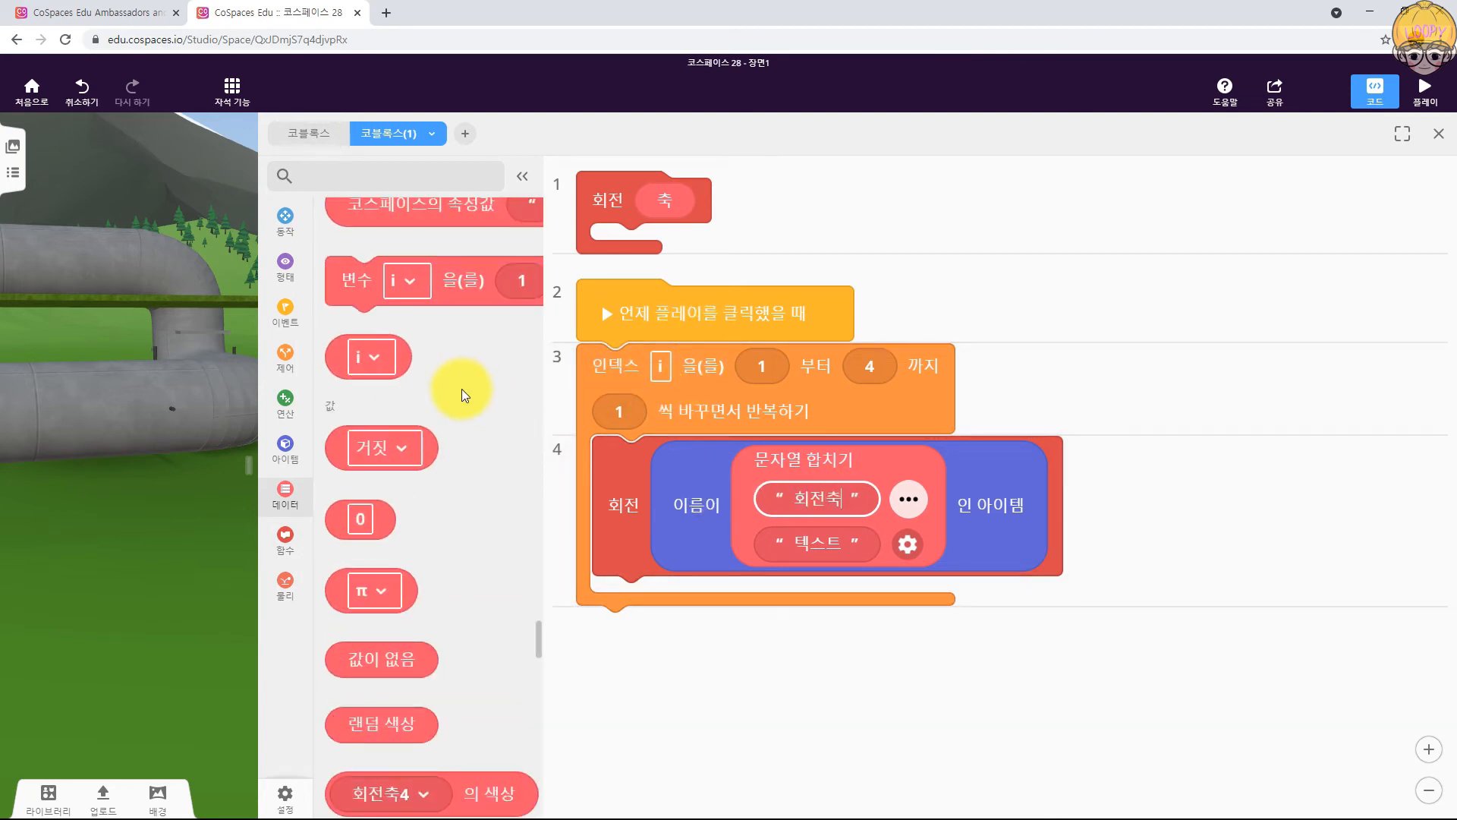
left_click_drag(375, 357, 841, 561)
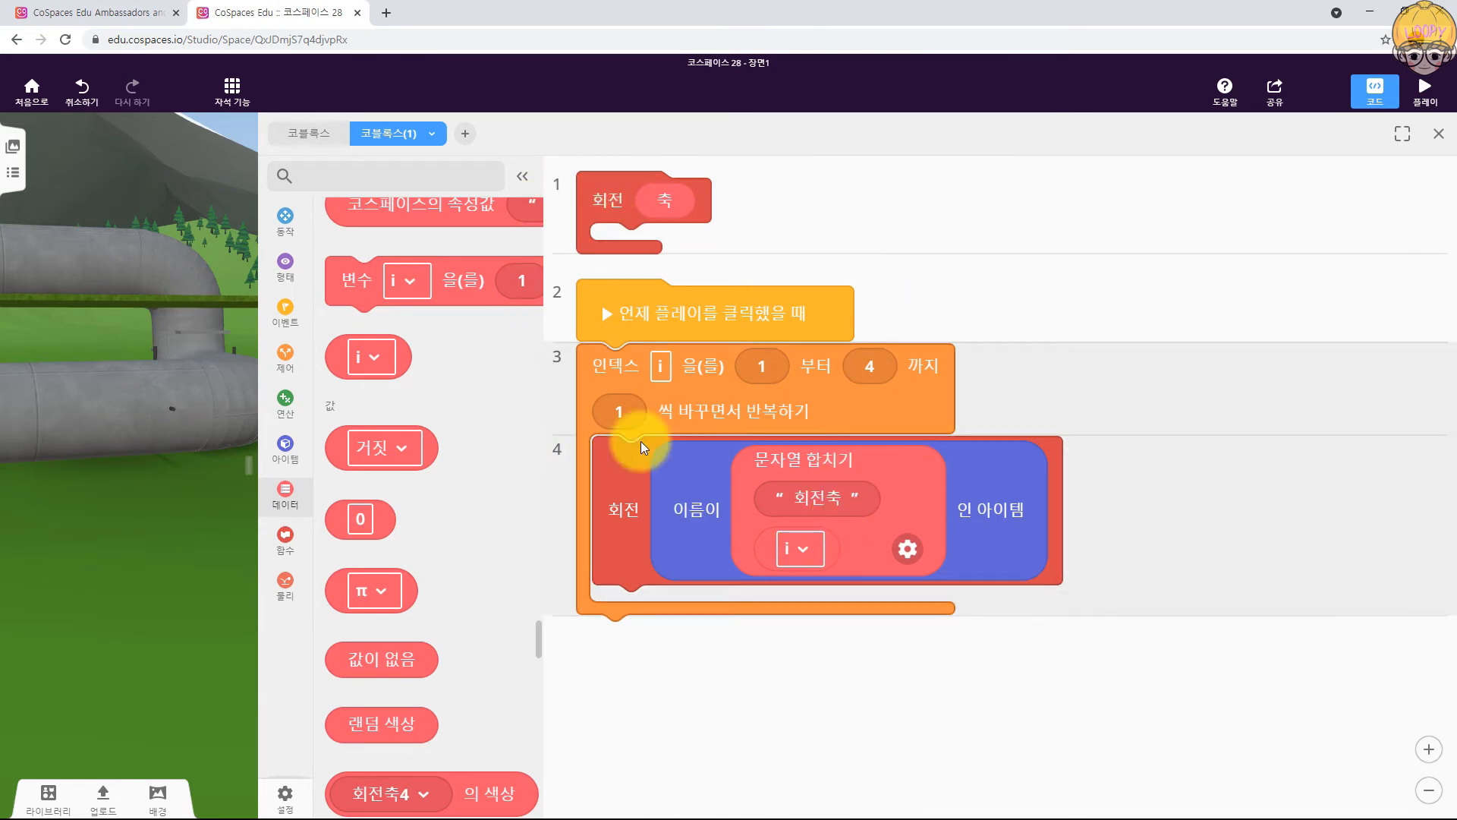
Step: Add a run-in-parallel block (개별로 실행하기) to the 회전 function and nest a forever loop (무한 반복하기) inside it
left_click(285, 354)
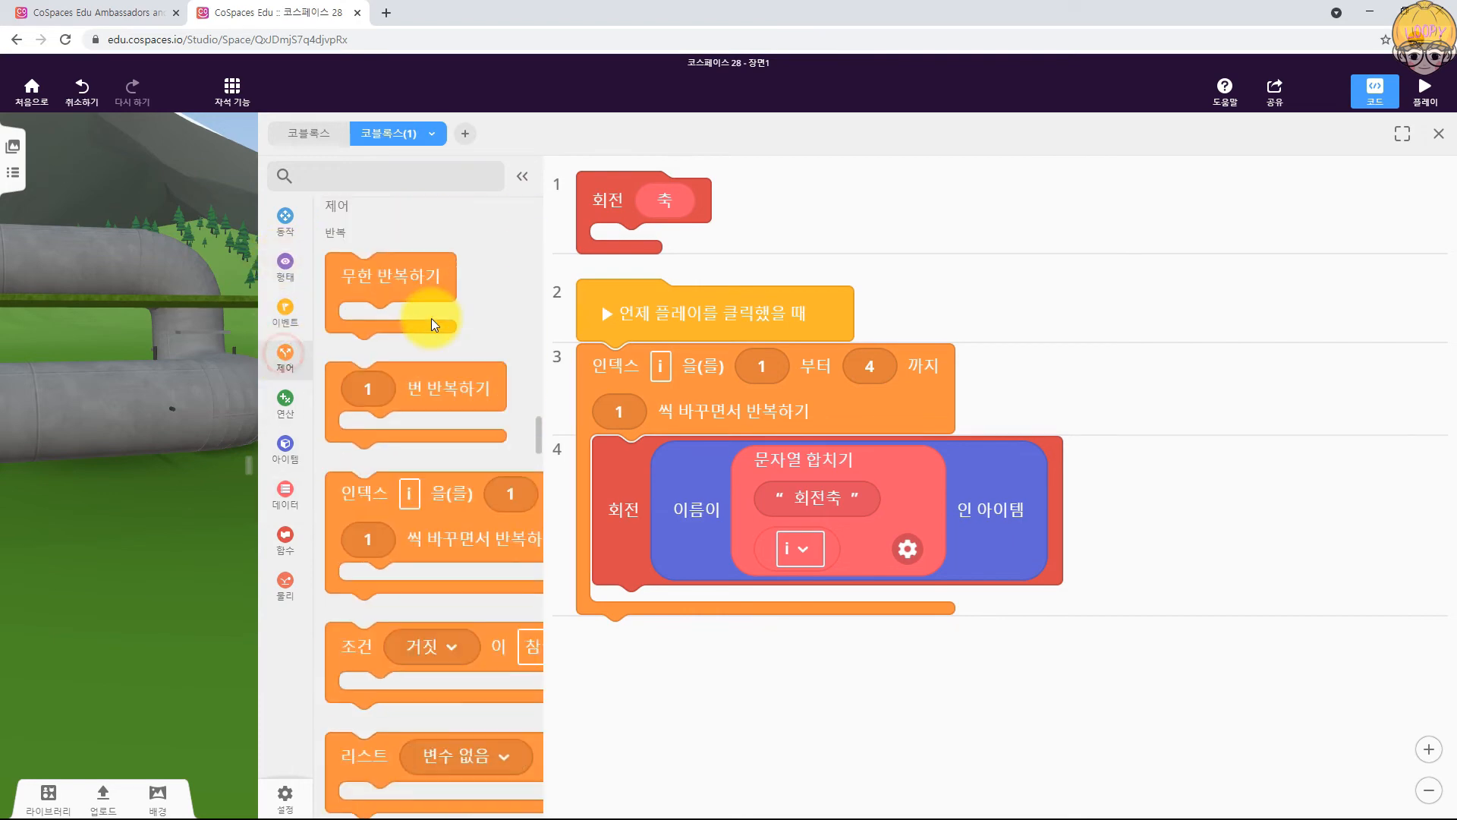
scroll(403, 365, "down", 10)
left_click_drag(363, 586, 687, 228)
scroll(447, 407, "up", 10)
left_click_drag(415, 455, 686, 325)
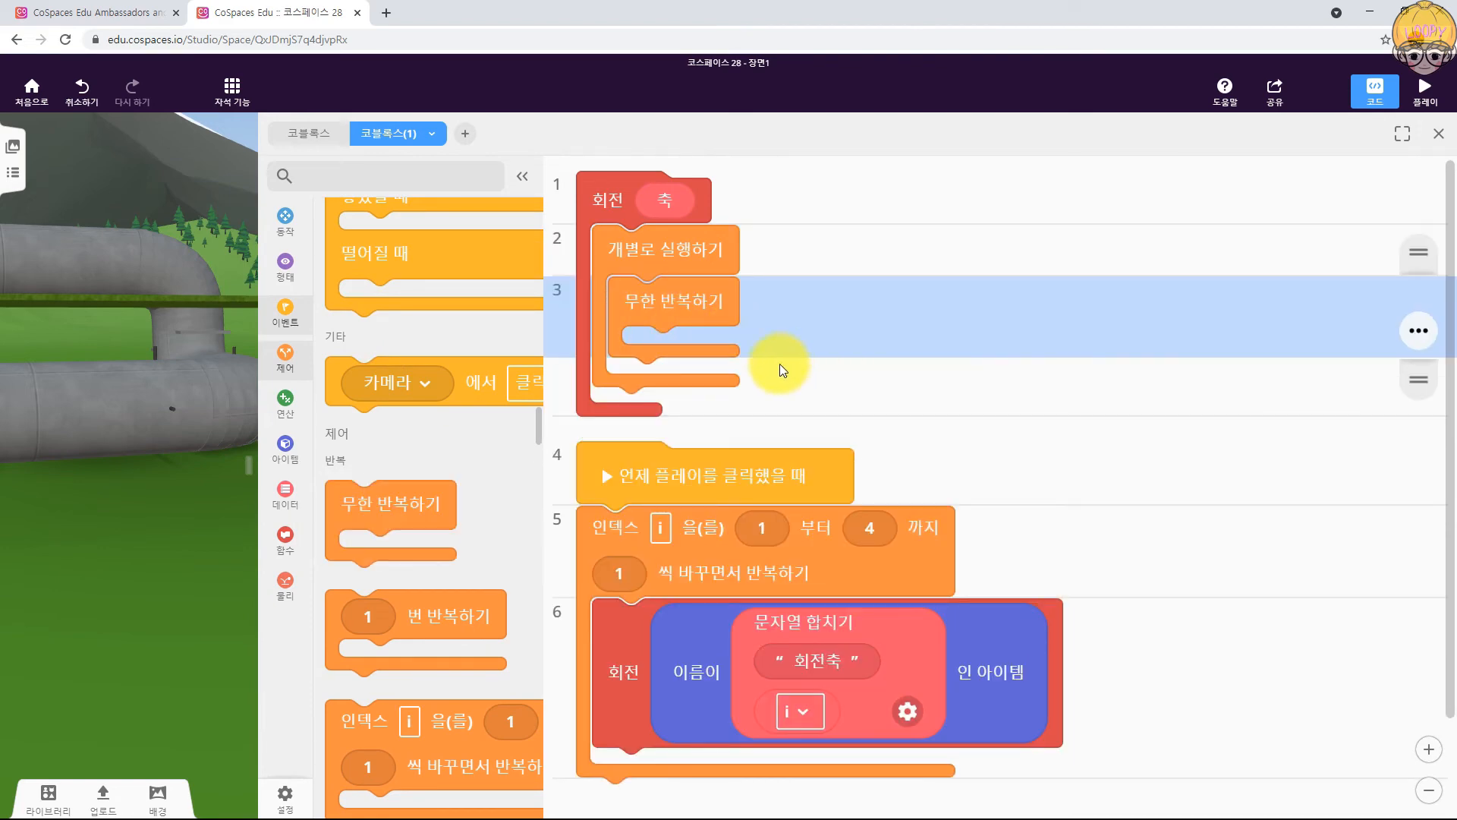
Step: Add a timed rotation block inside the forever loop and use the 축 parameter as the object it rotates
left_click(285, 220)
mouse_move(499, 685)
left_mouse_down()
mouse_move(704, 524)
mouse_move(795, 378)
left_mouse_up()
left_click_drag(666, 204, 762, 359)
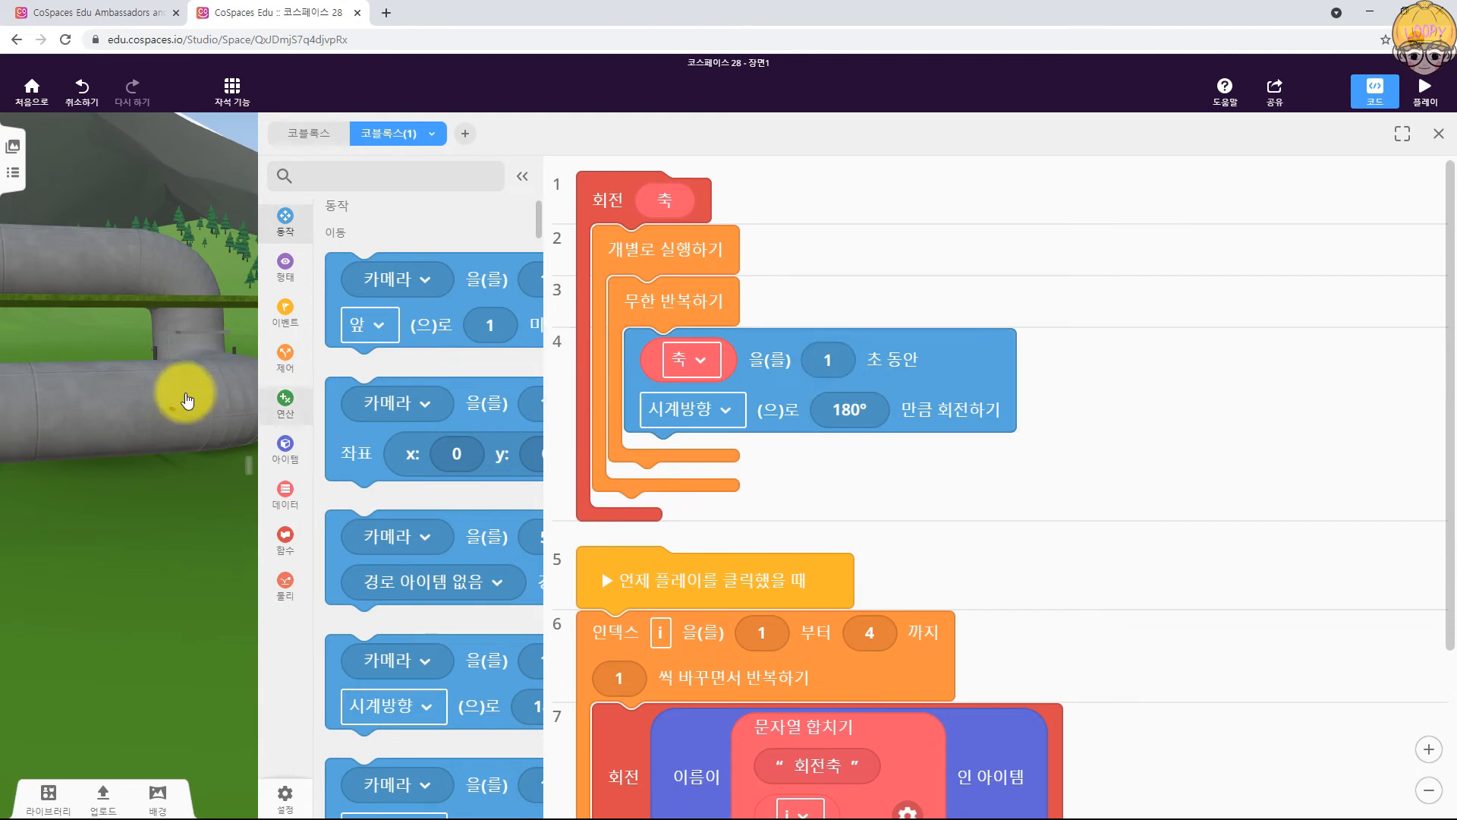
Step: Set the duration of the timed rotation to a random integer from 2 to 10 seconds
left_click(285, 399)
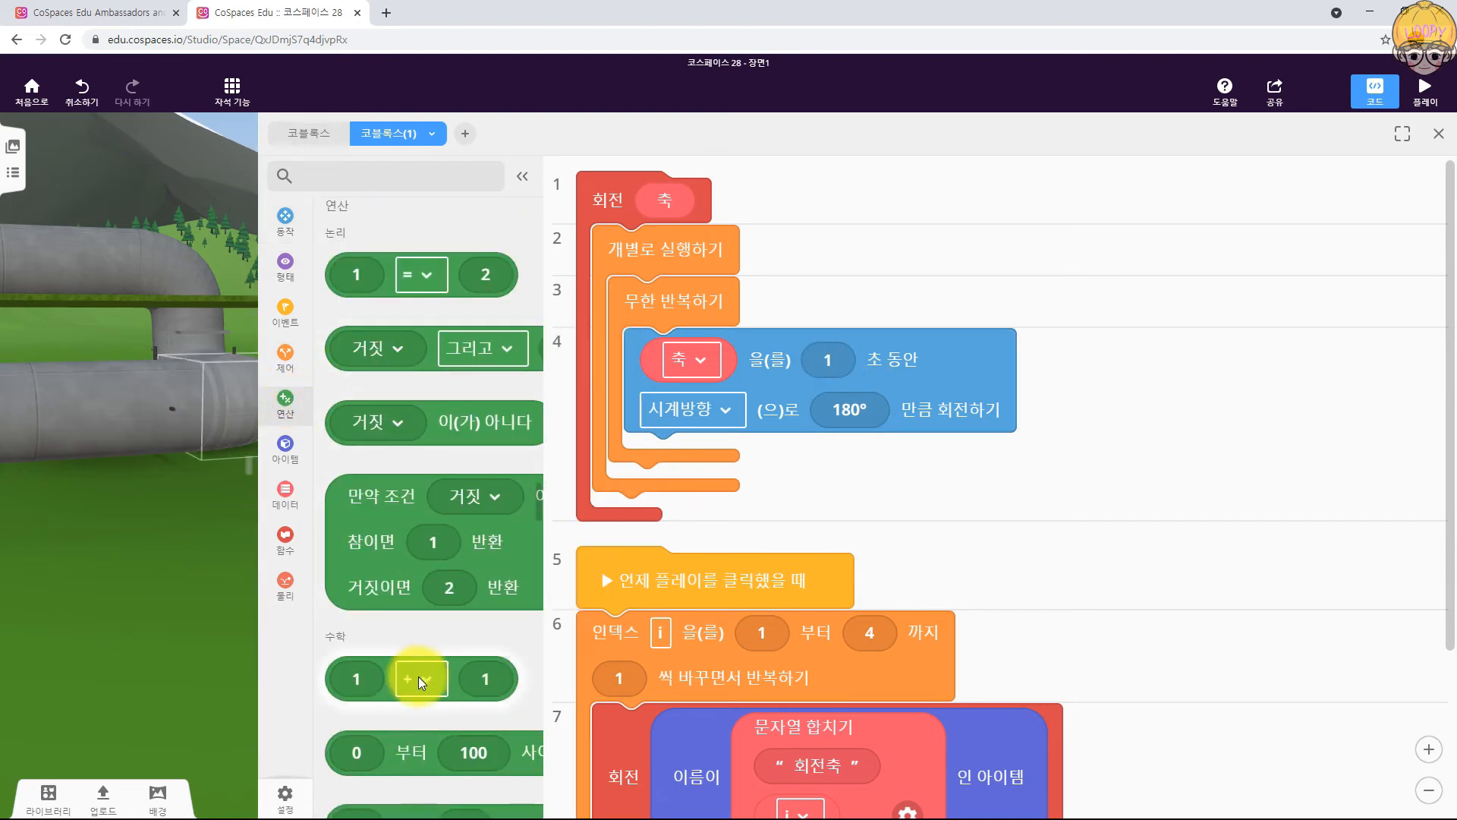
left_click_drag(409, 750, 842, 374)
left_click(835, 359)
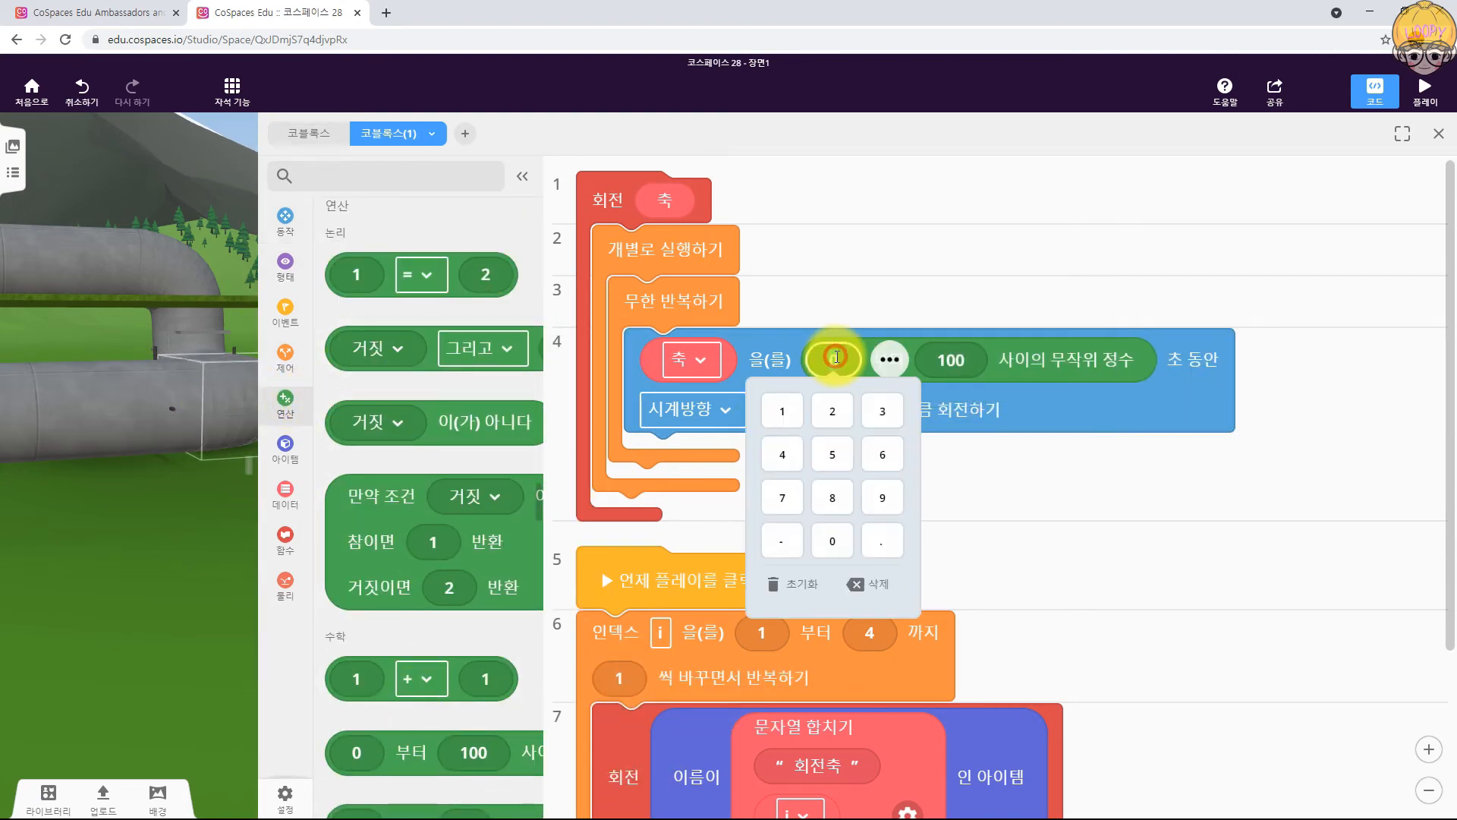
type("0.5")
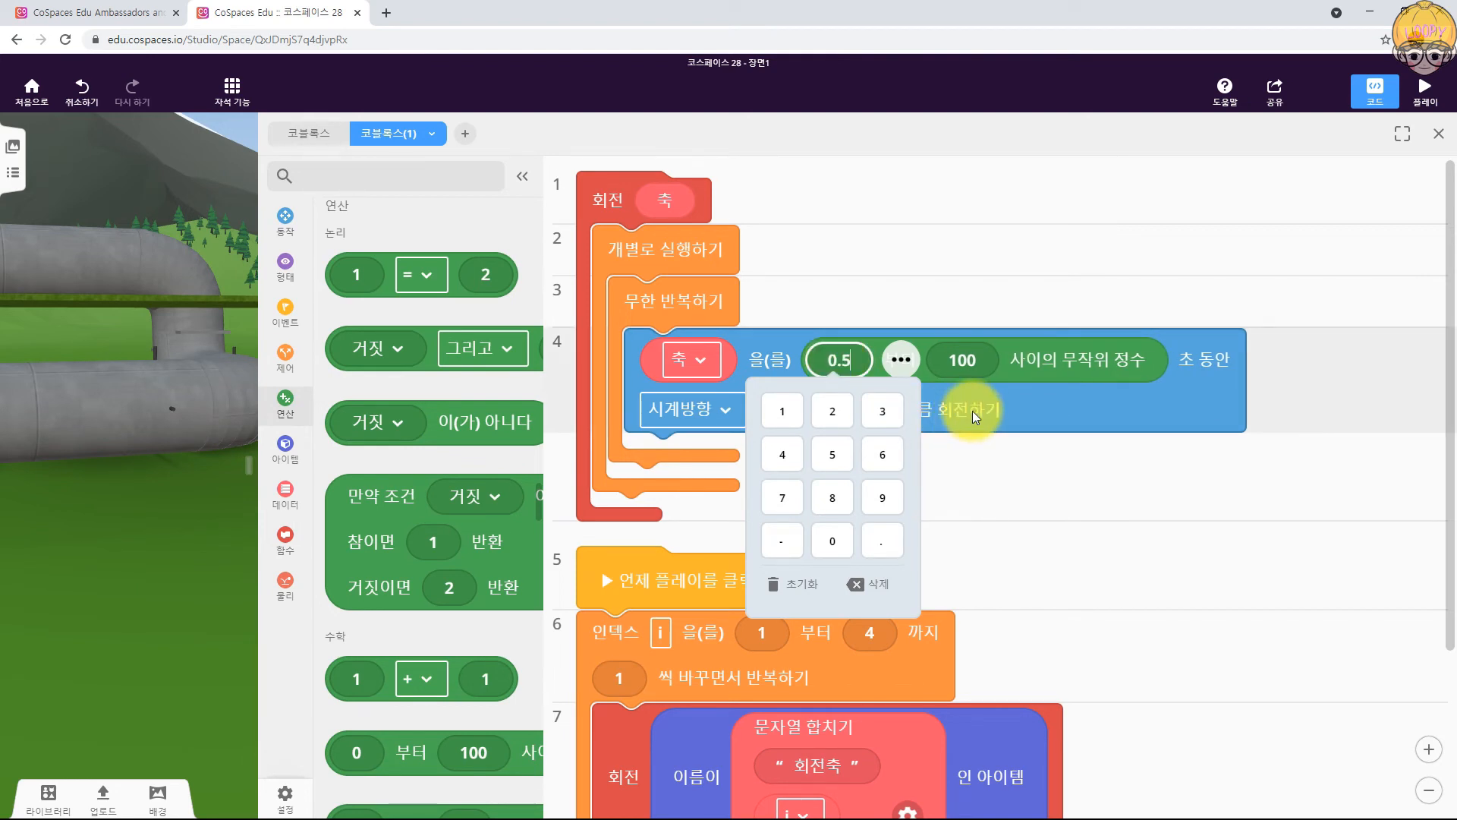
left_click(969, 362)
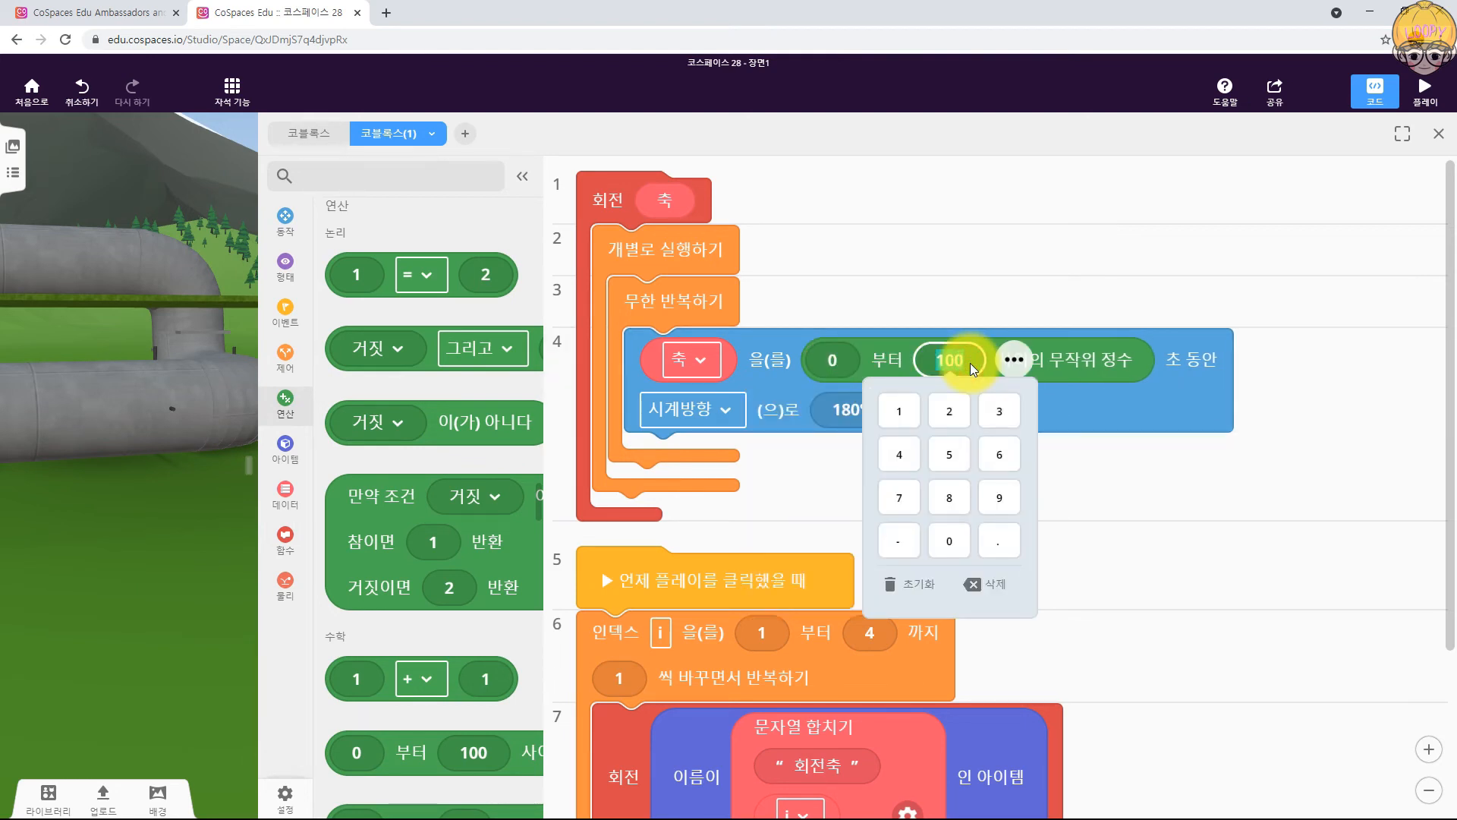
left_click(844, 357)
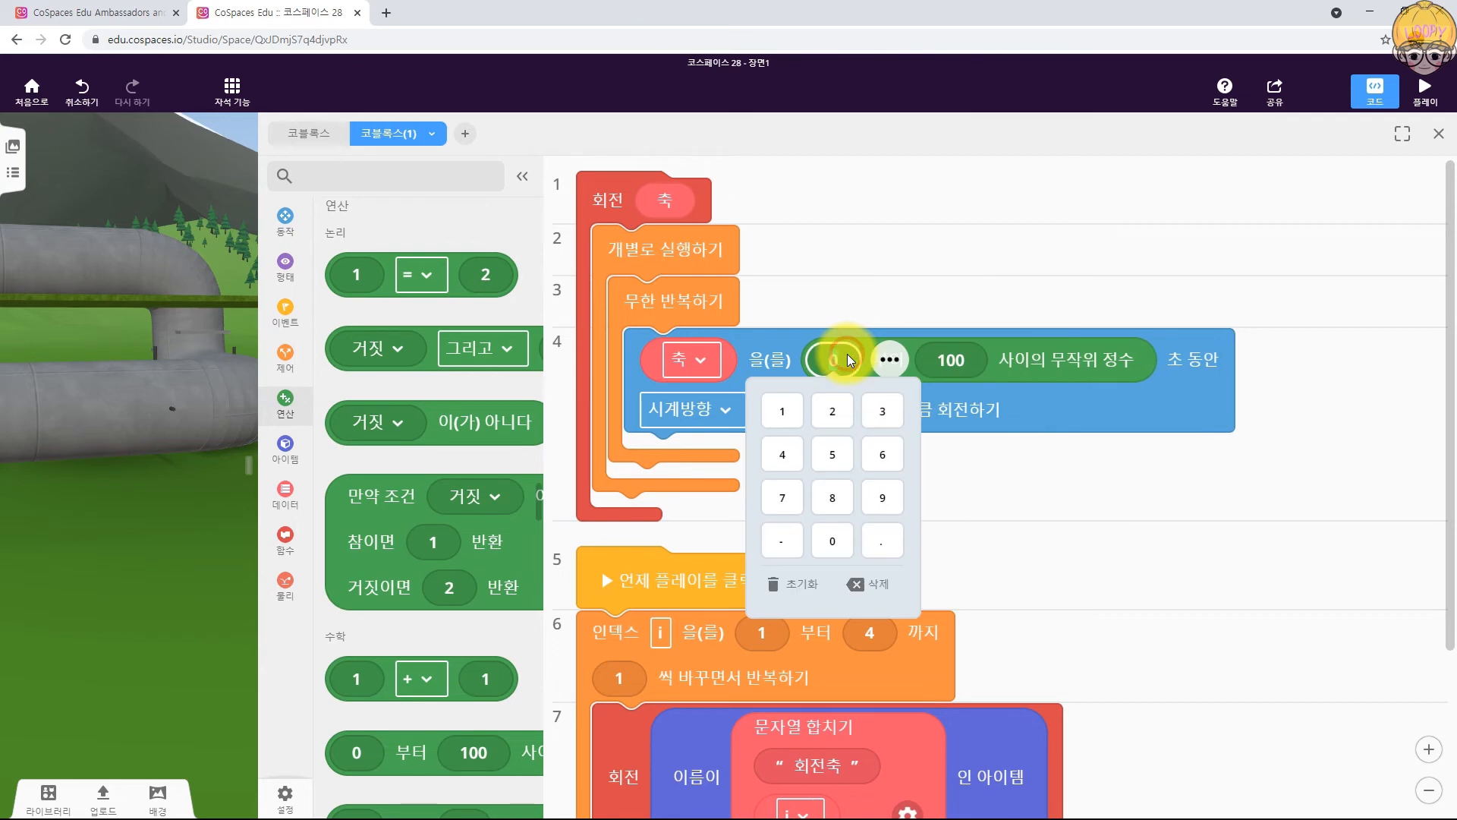
type("2")
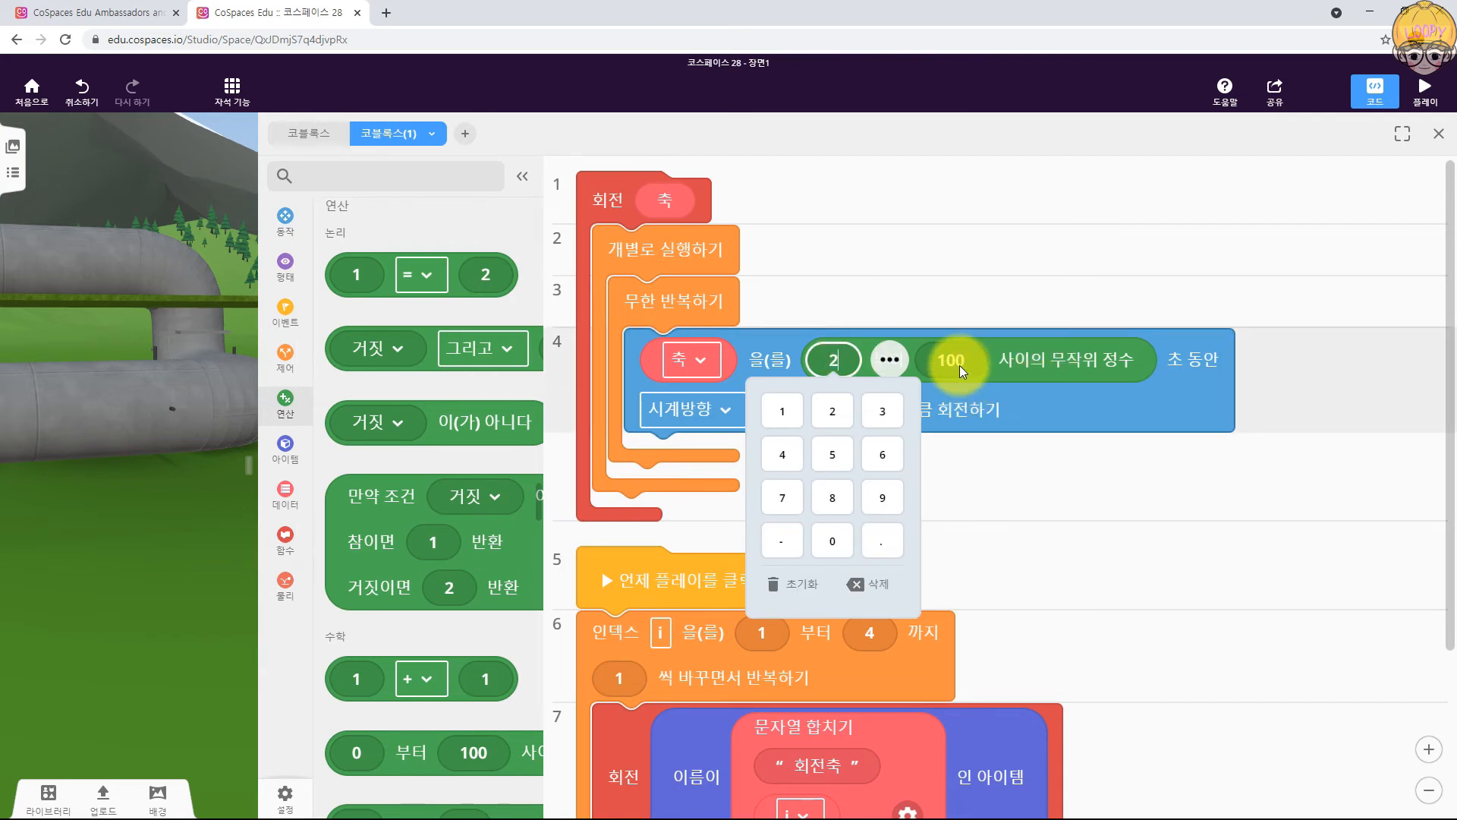
left_click(958, 361)
key("BackSpace")
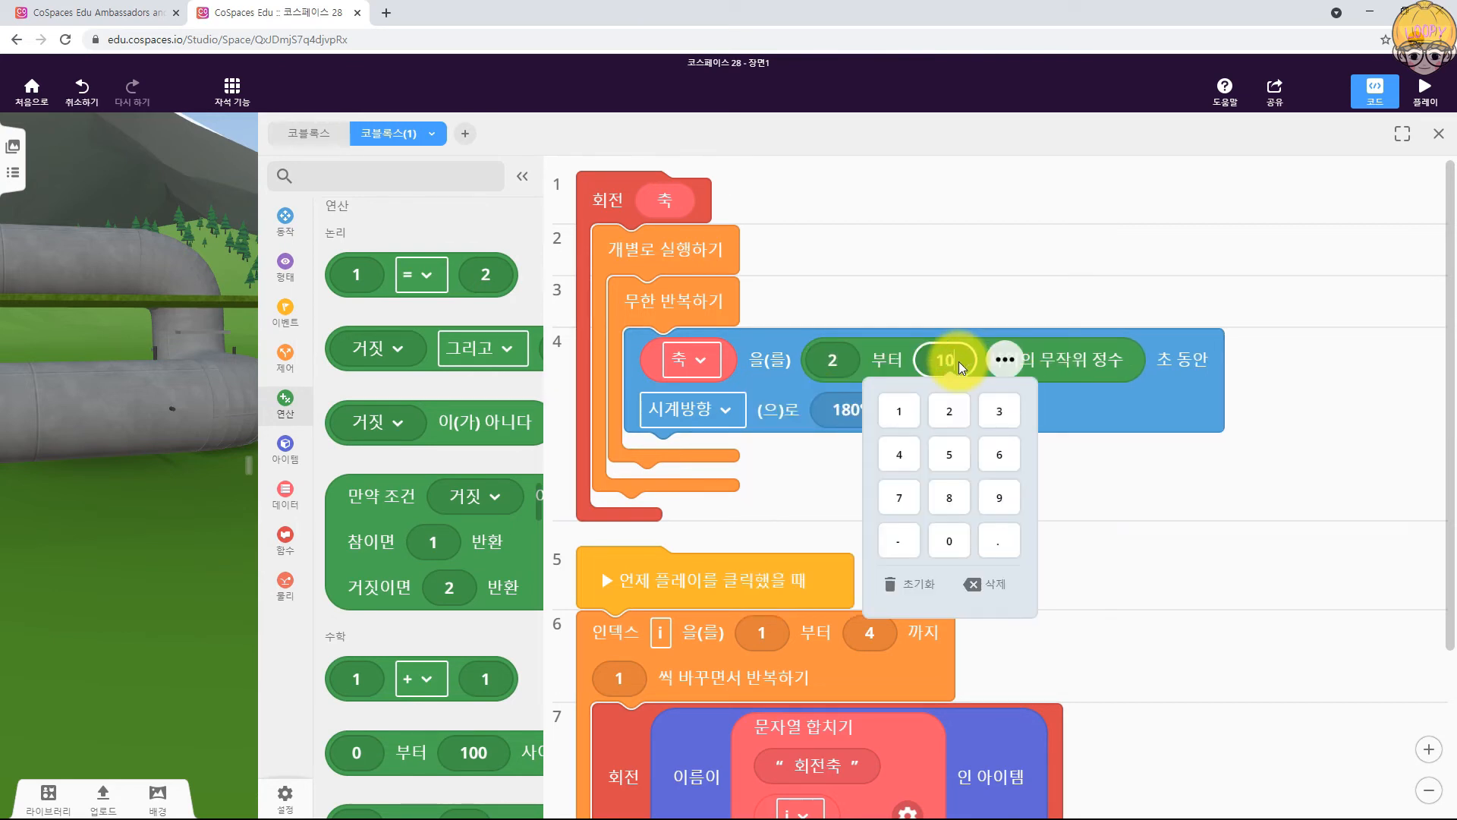
left_click(917, 288)
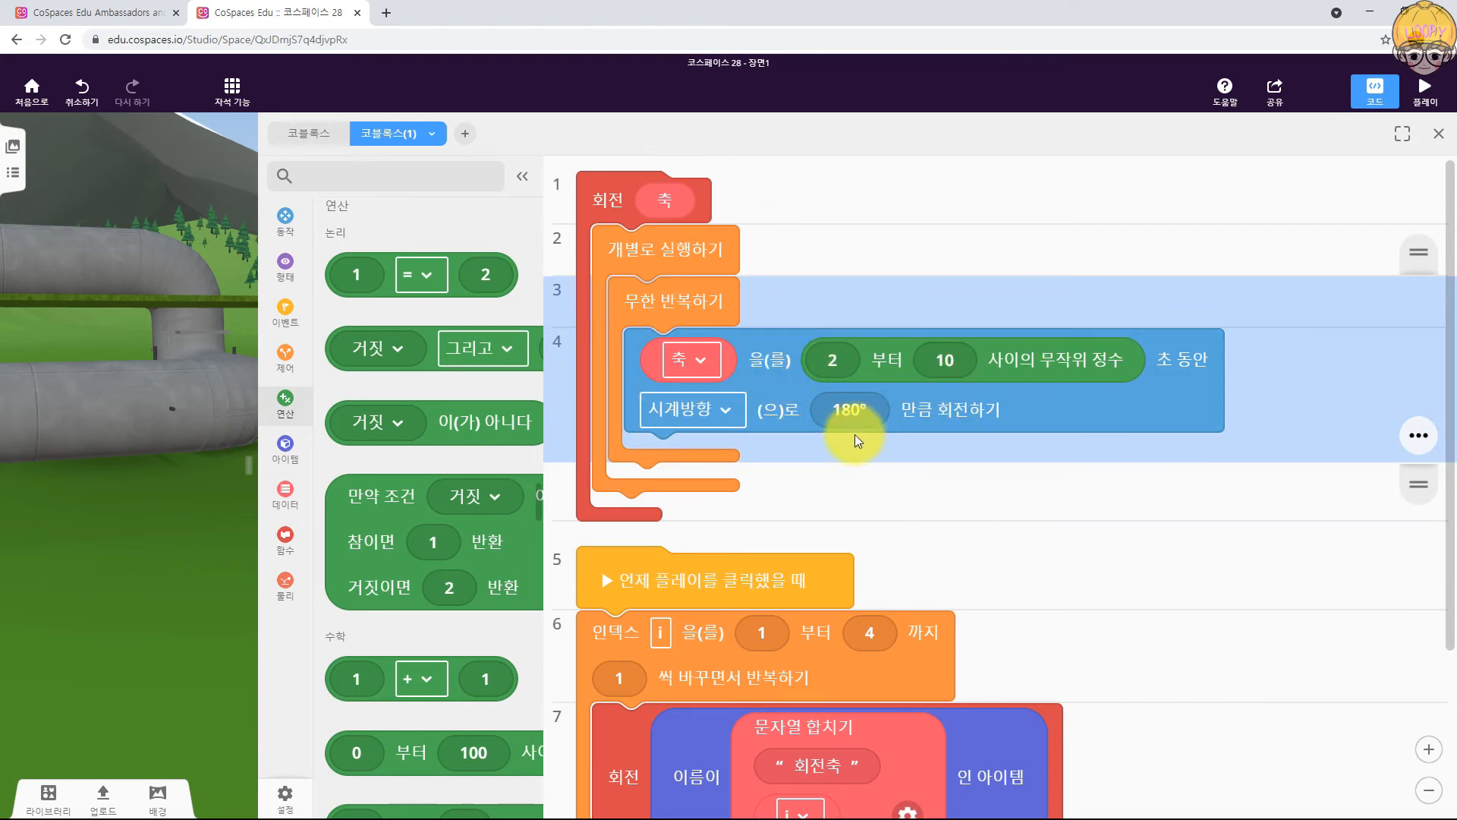
Step: Play the scene and move through the pipe to check how the cross-shaped obstacles rotate, and return to the editor
left_click(1425, 89)
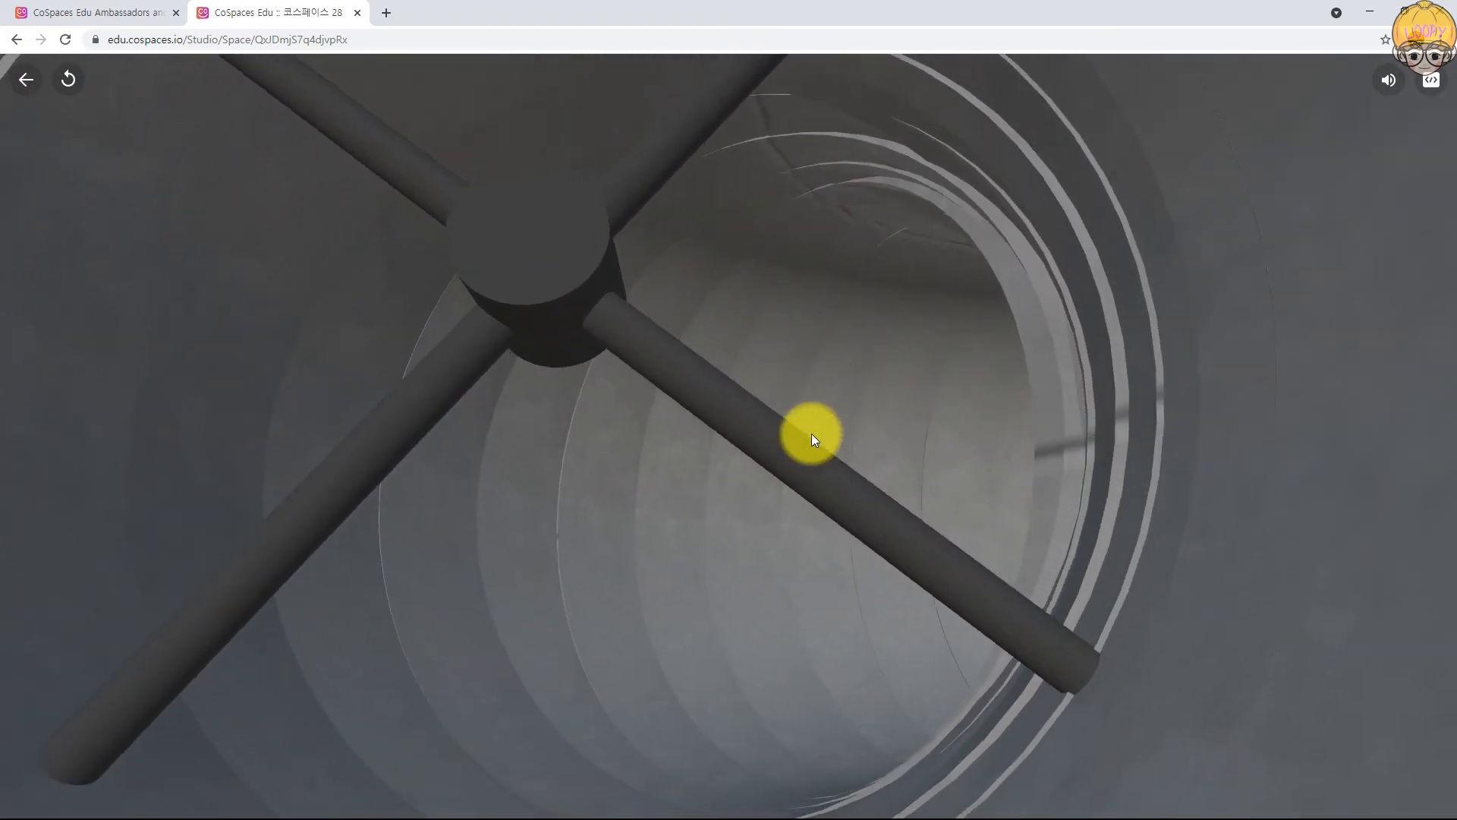
key("w")
left_click_drag(809, 435, 959, 480)
key("w")
left_click_drag(984, 588, 944, 504)
key("w")
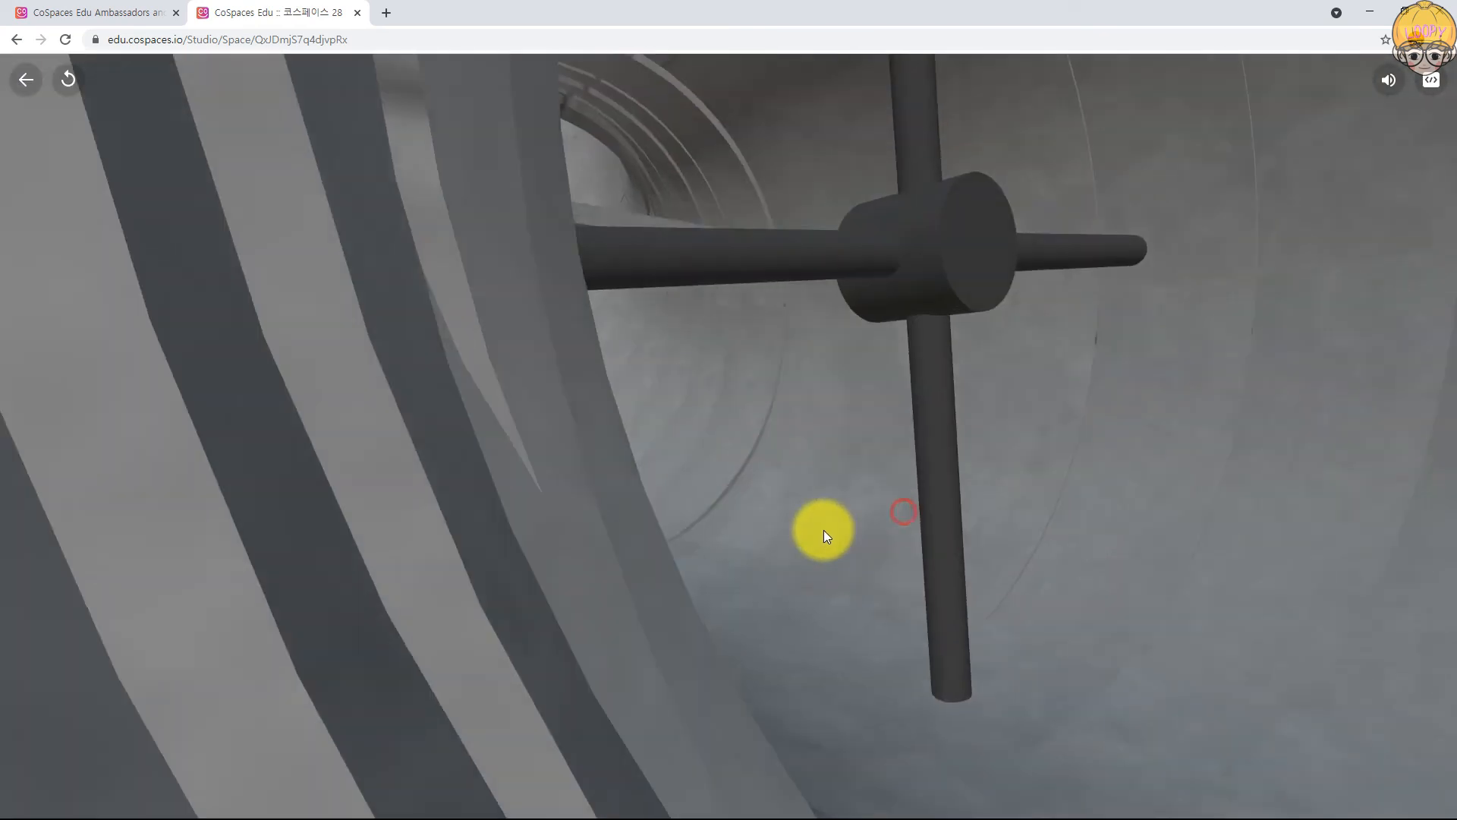
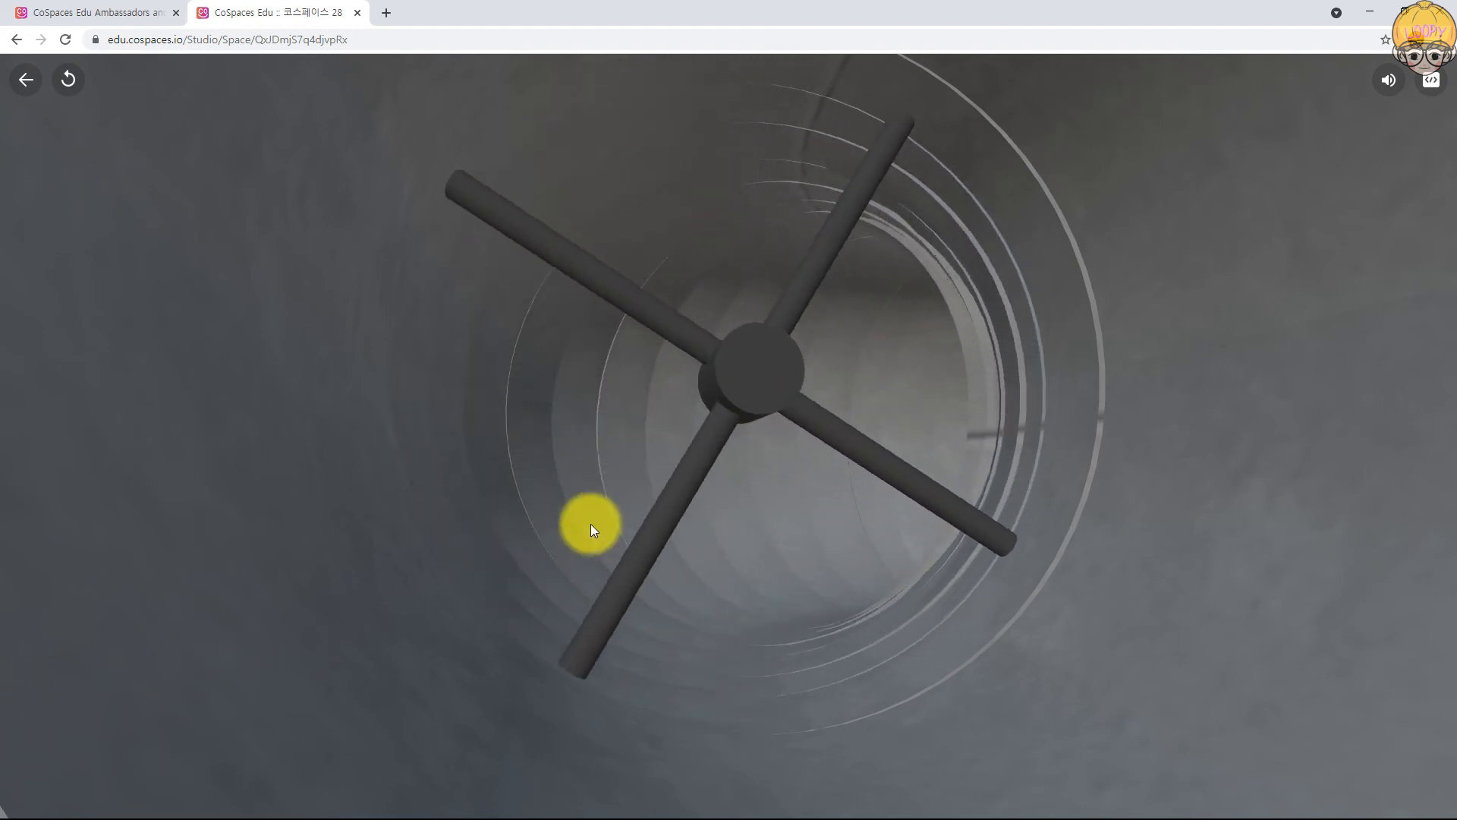
left_click(38, 85)
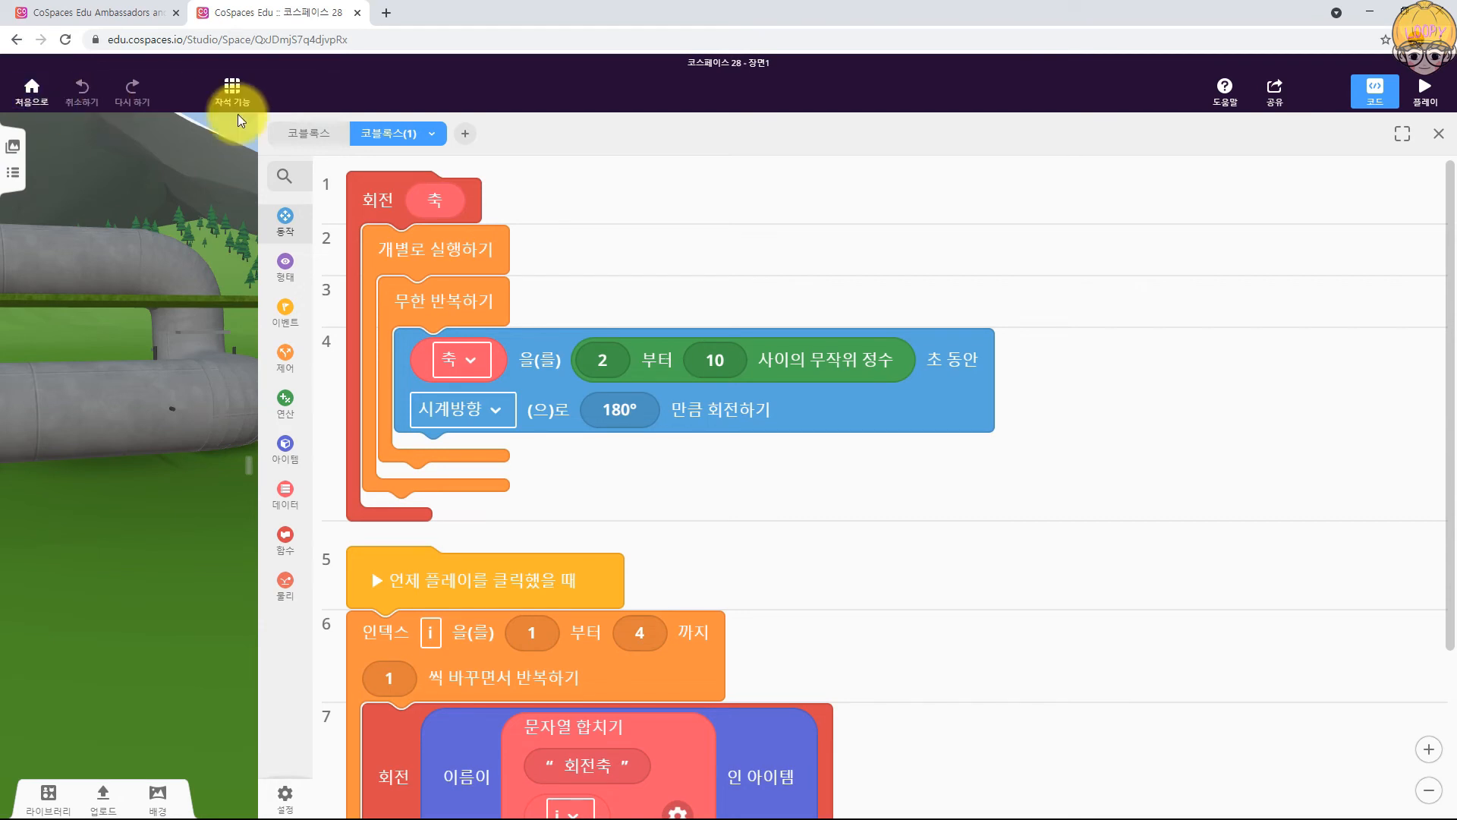
Step: Add a new CoBlocks script and create a function named 충돌 with a parameter named 날개
left_click(464, 135)
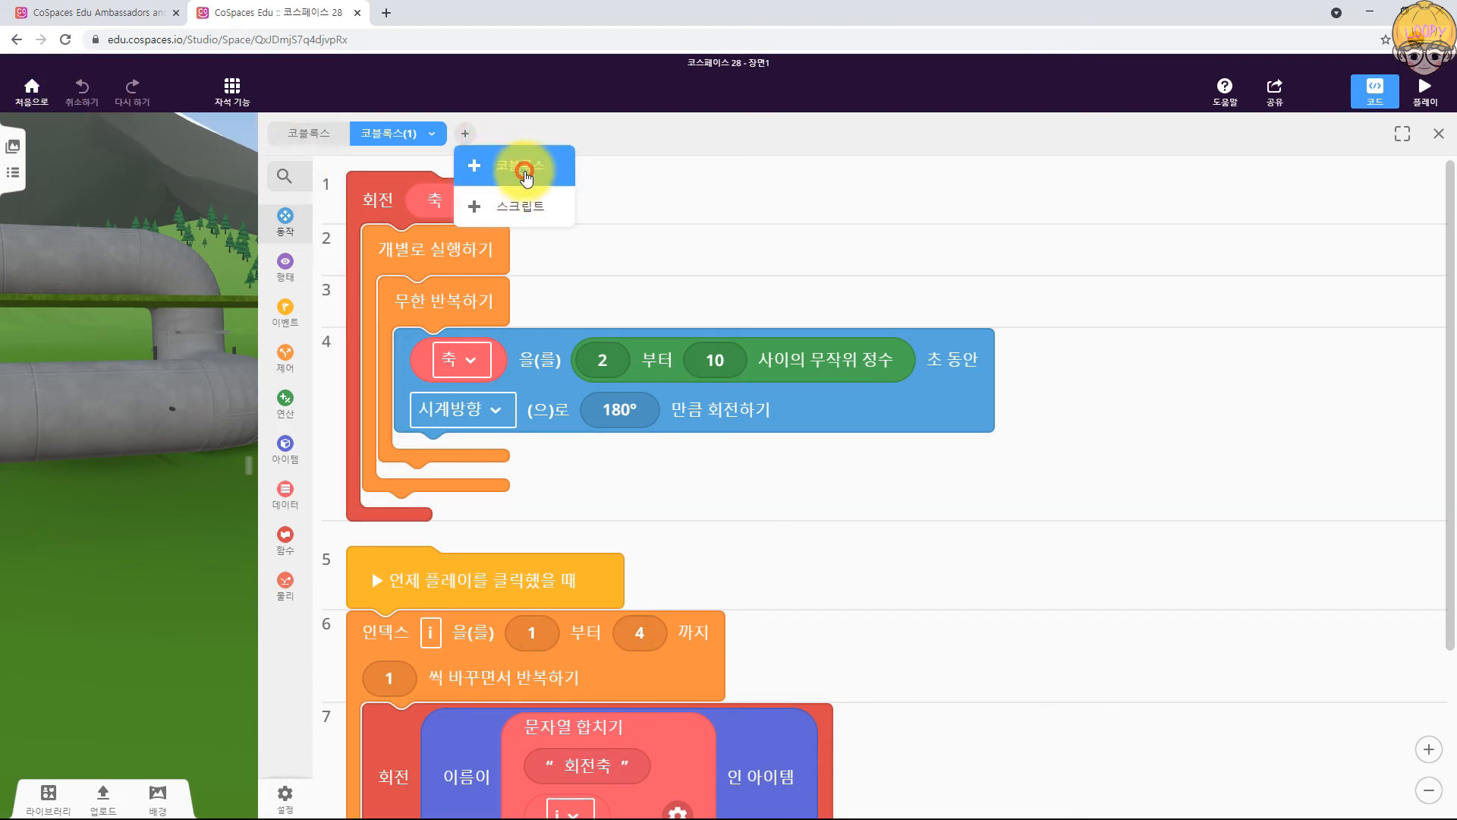
left_click(519, 156)
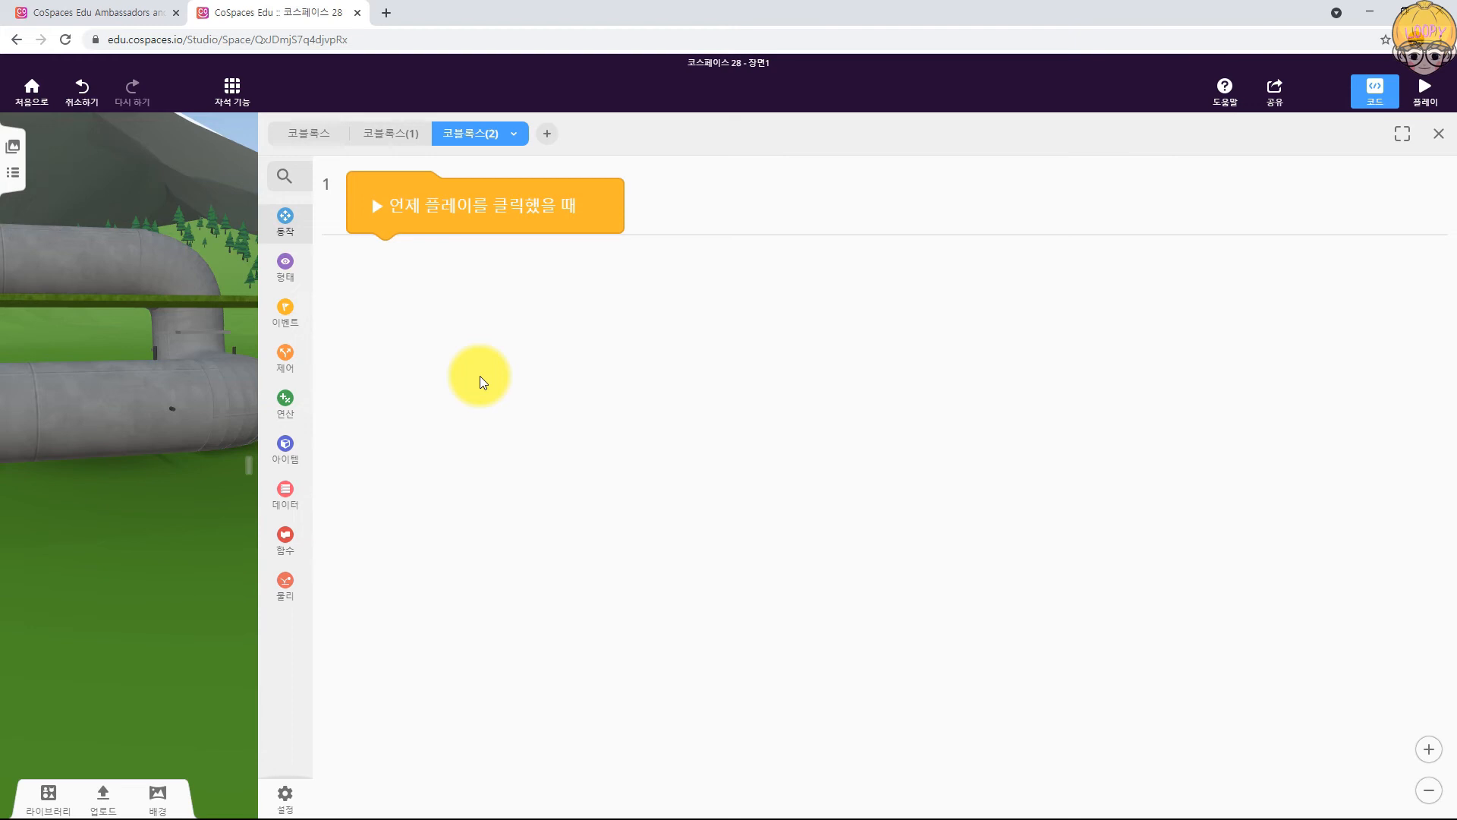
left_click(285, 535)
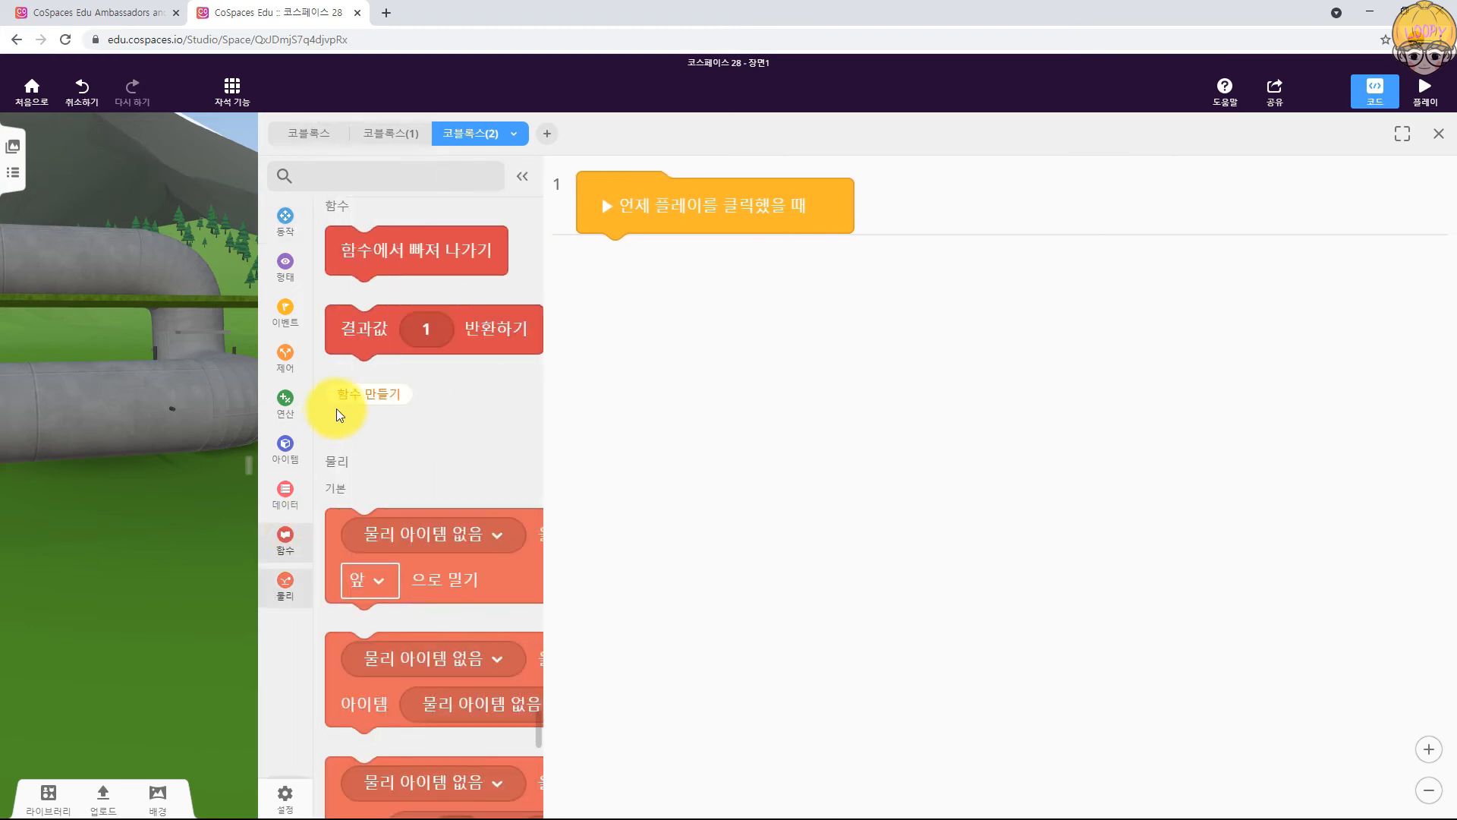
left_click(347, 395)
left_click(628, 428)
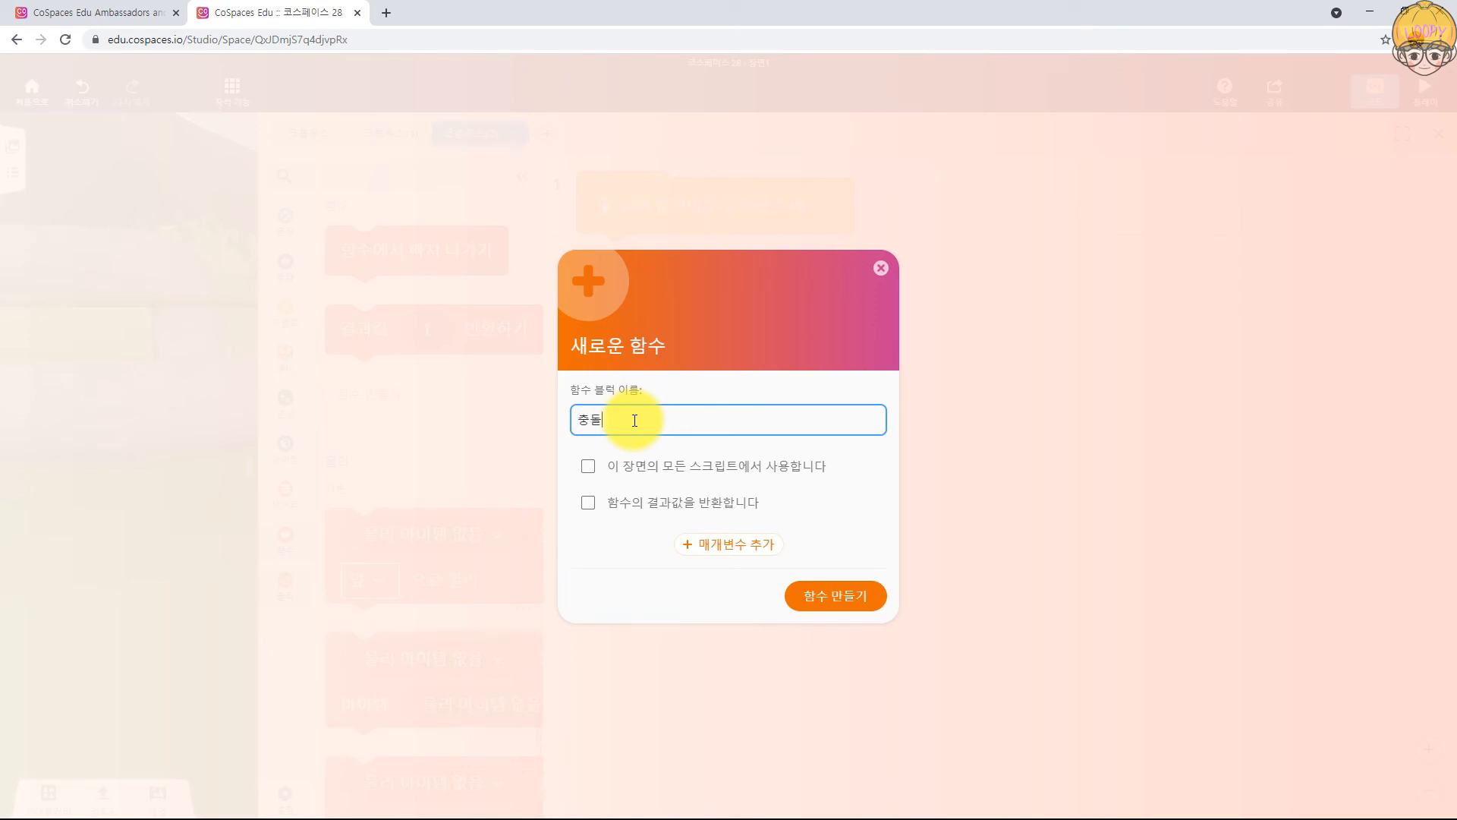
left_click(749, 546)
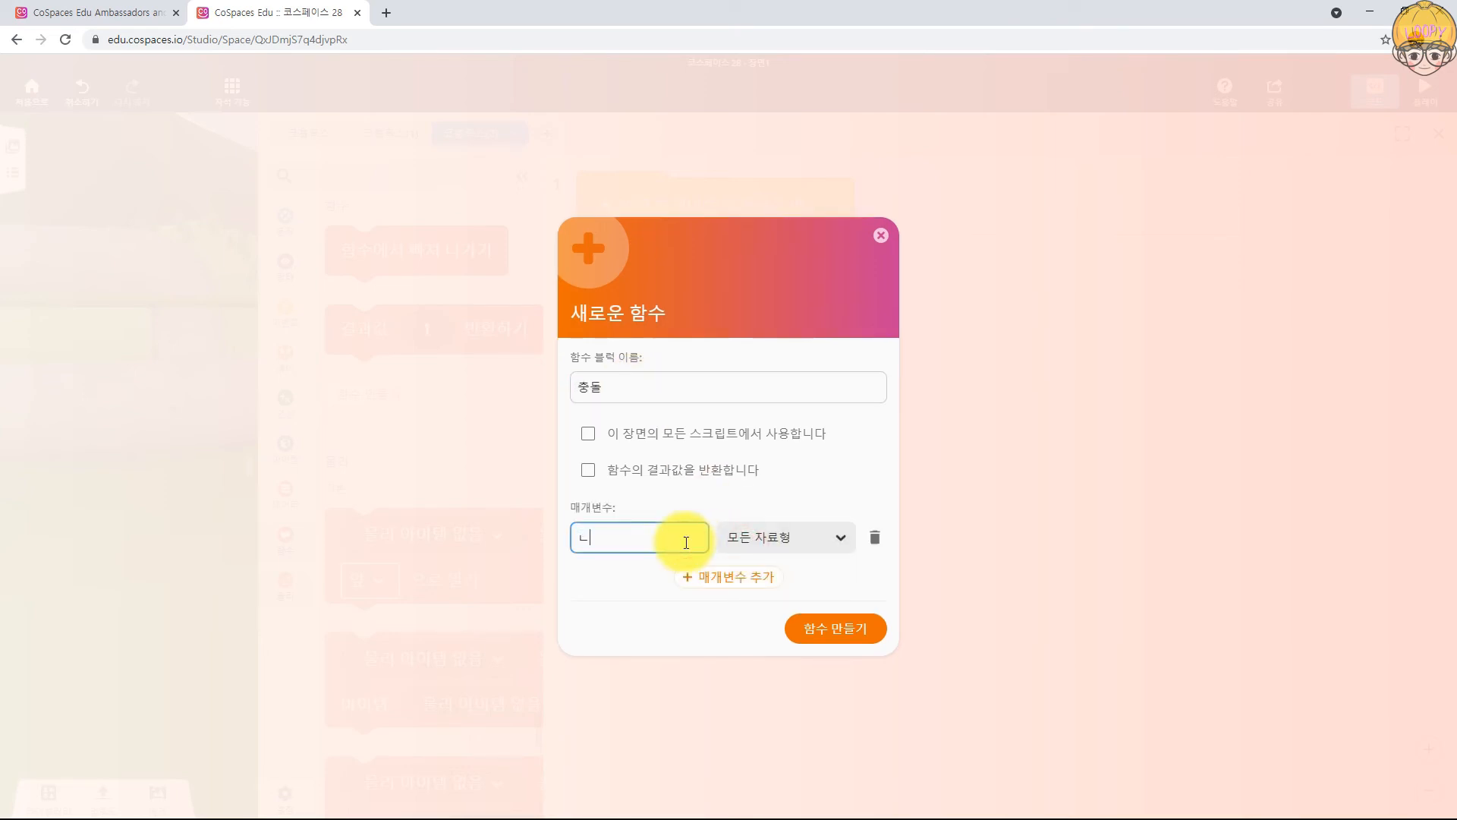
left_click(850, 631)
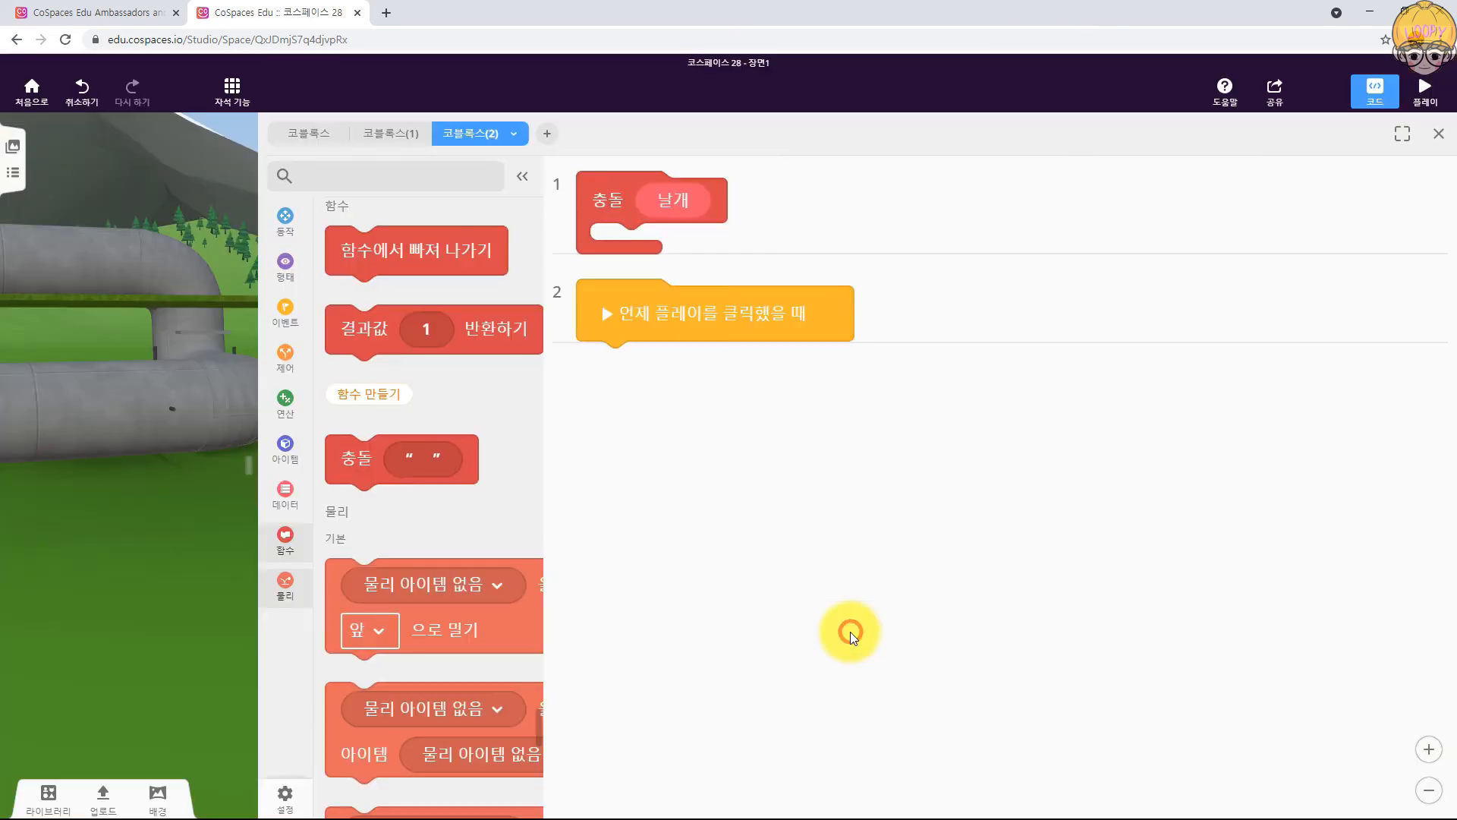
Step: Attach a counting loop with index i from 1 to 8 in steps of 1 under the play-start event
left_click(285, 351)
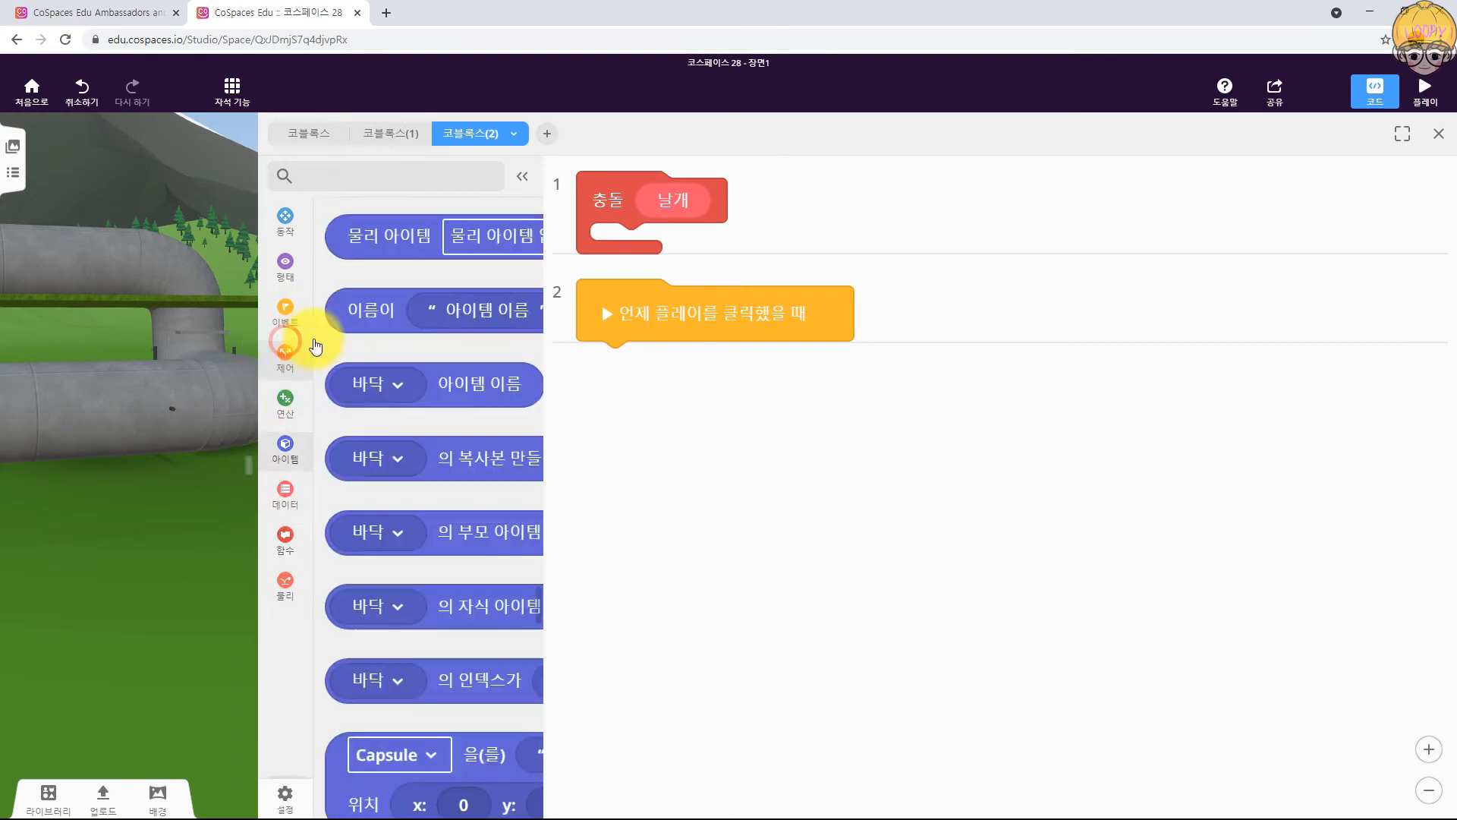
left_click_drag(476, 488, 744, 386)
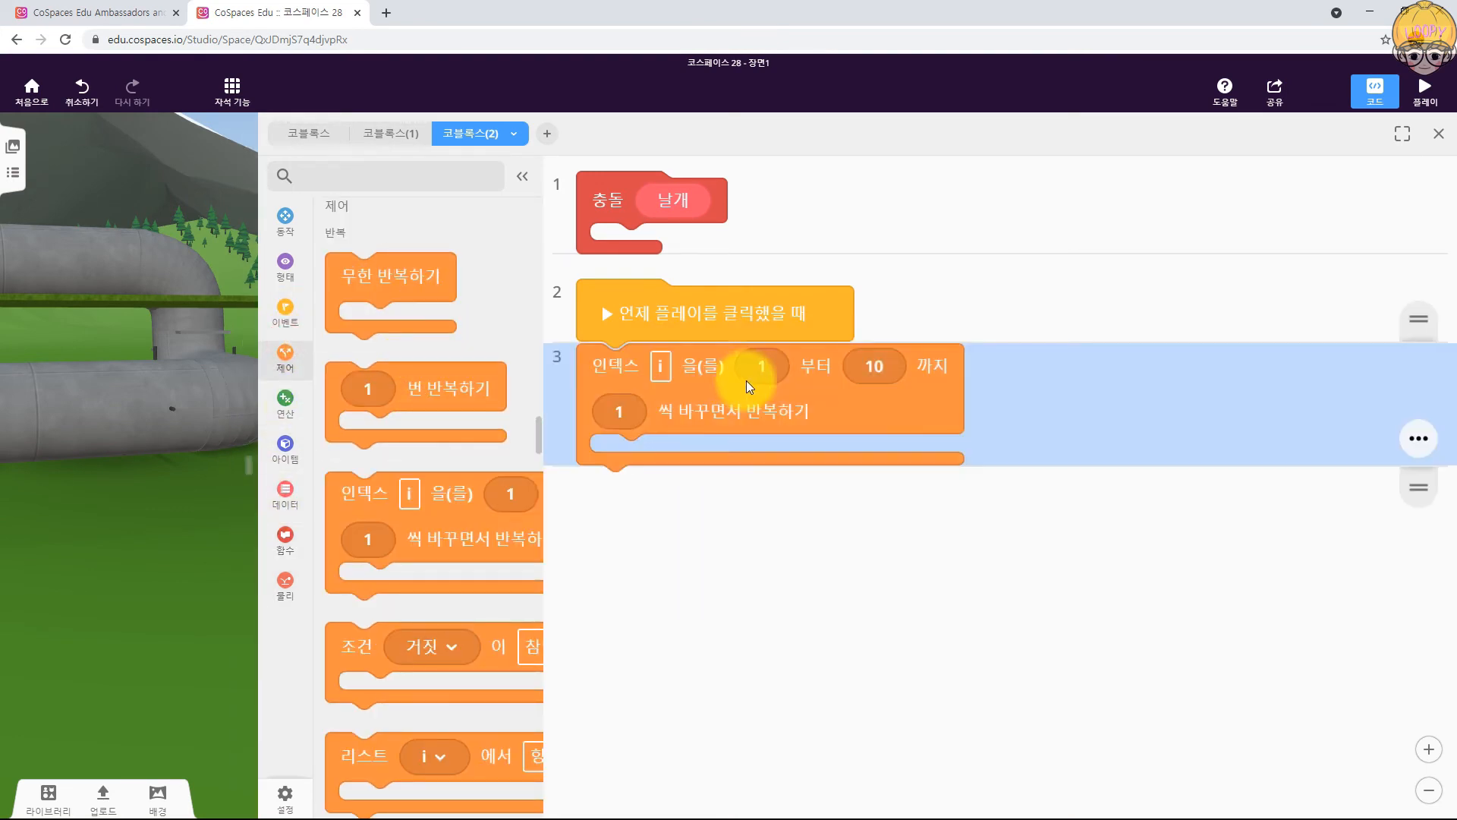
left_click(885, 371)
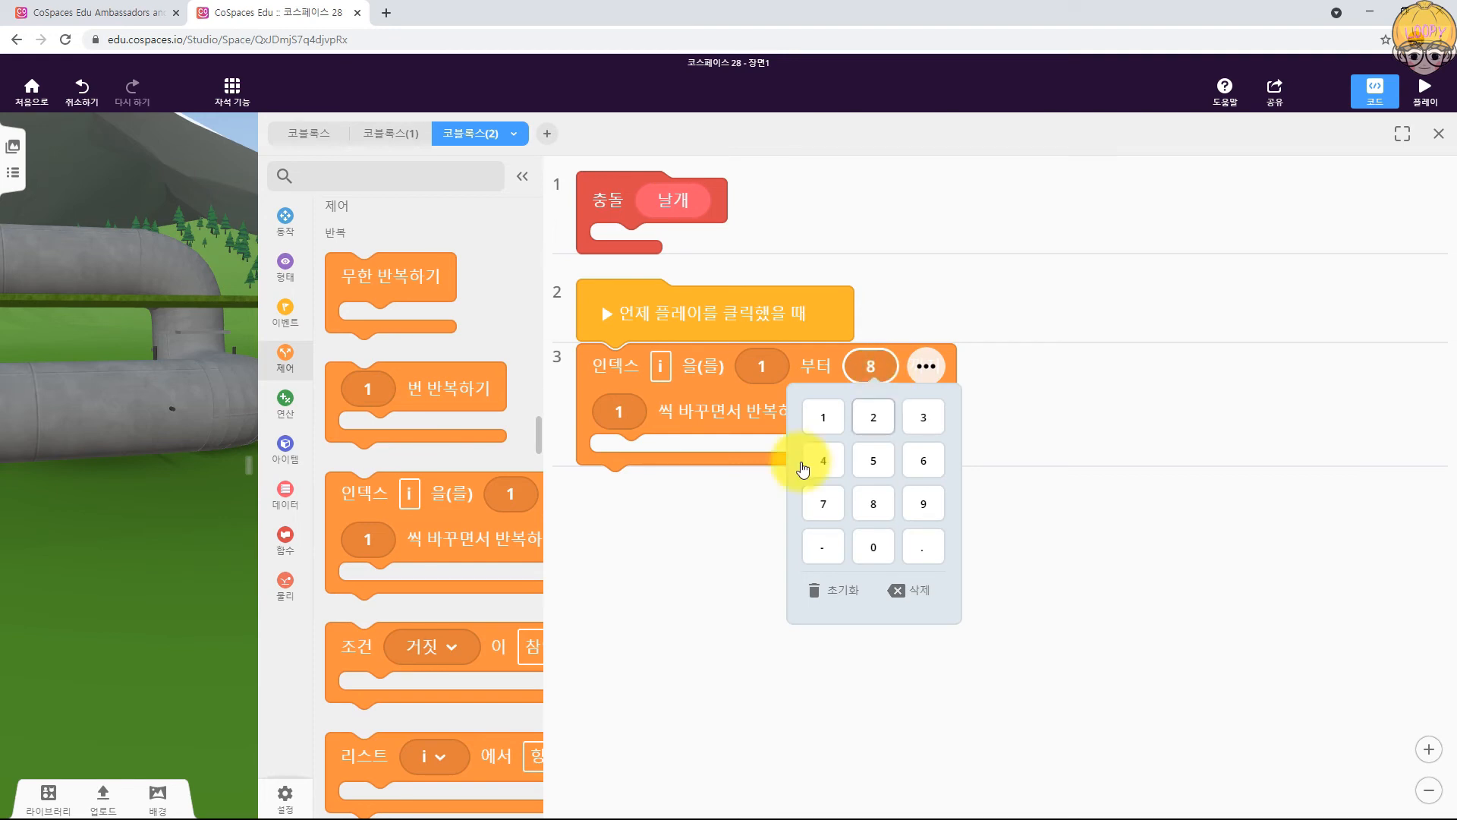
type("8")
left_click(590, 598)
Step: Call the 충돌 function inside the counting loop and pass it a find-item-by-name block
left_click(279, 554)
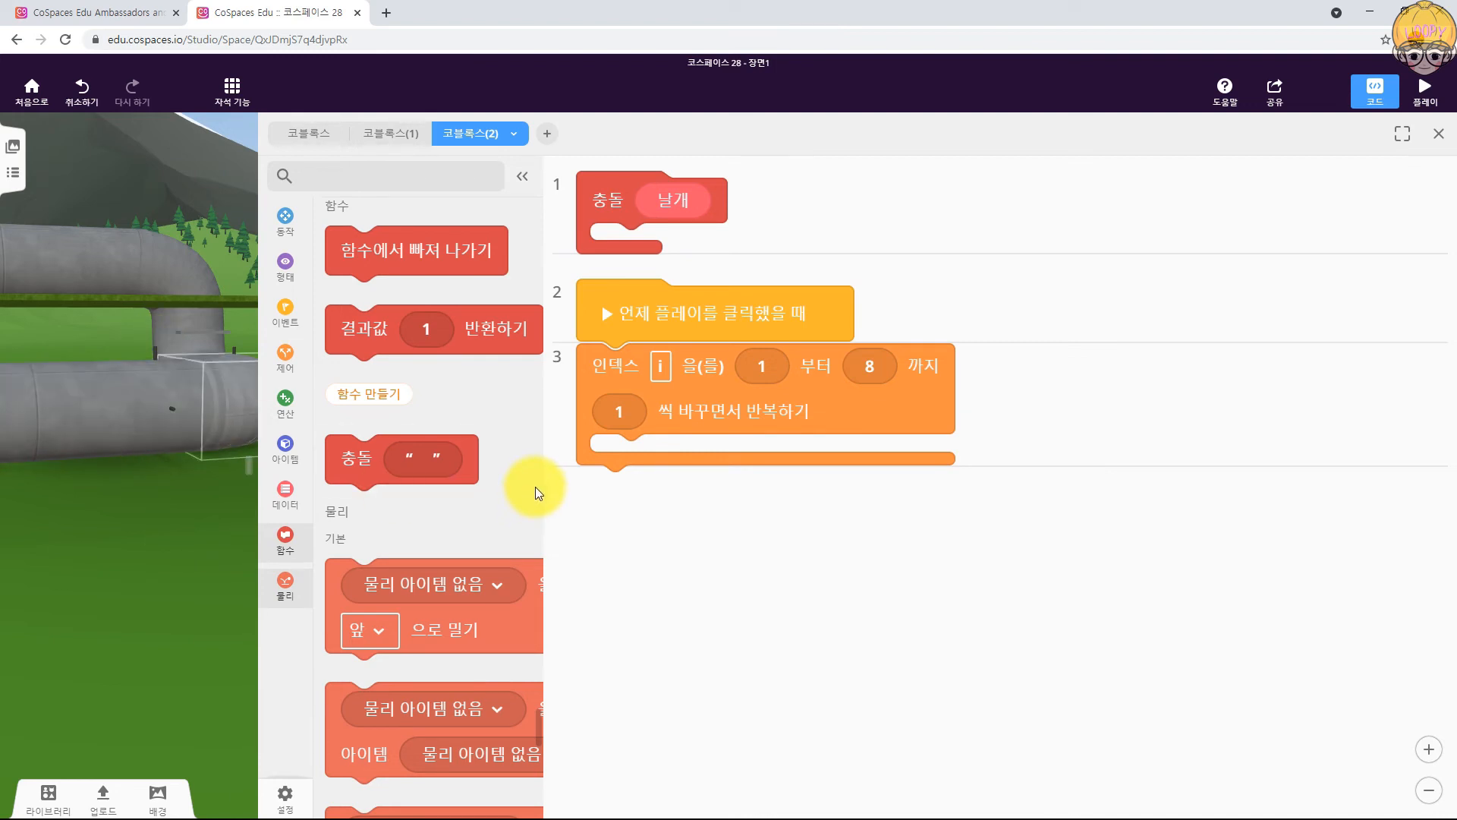
left_click_drag(421, 478, 638, 476)
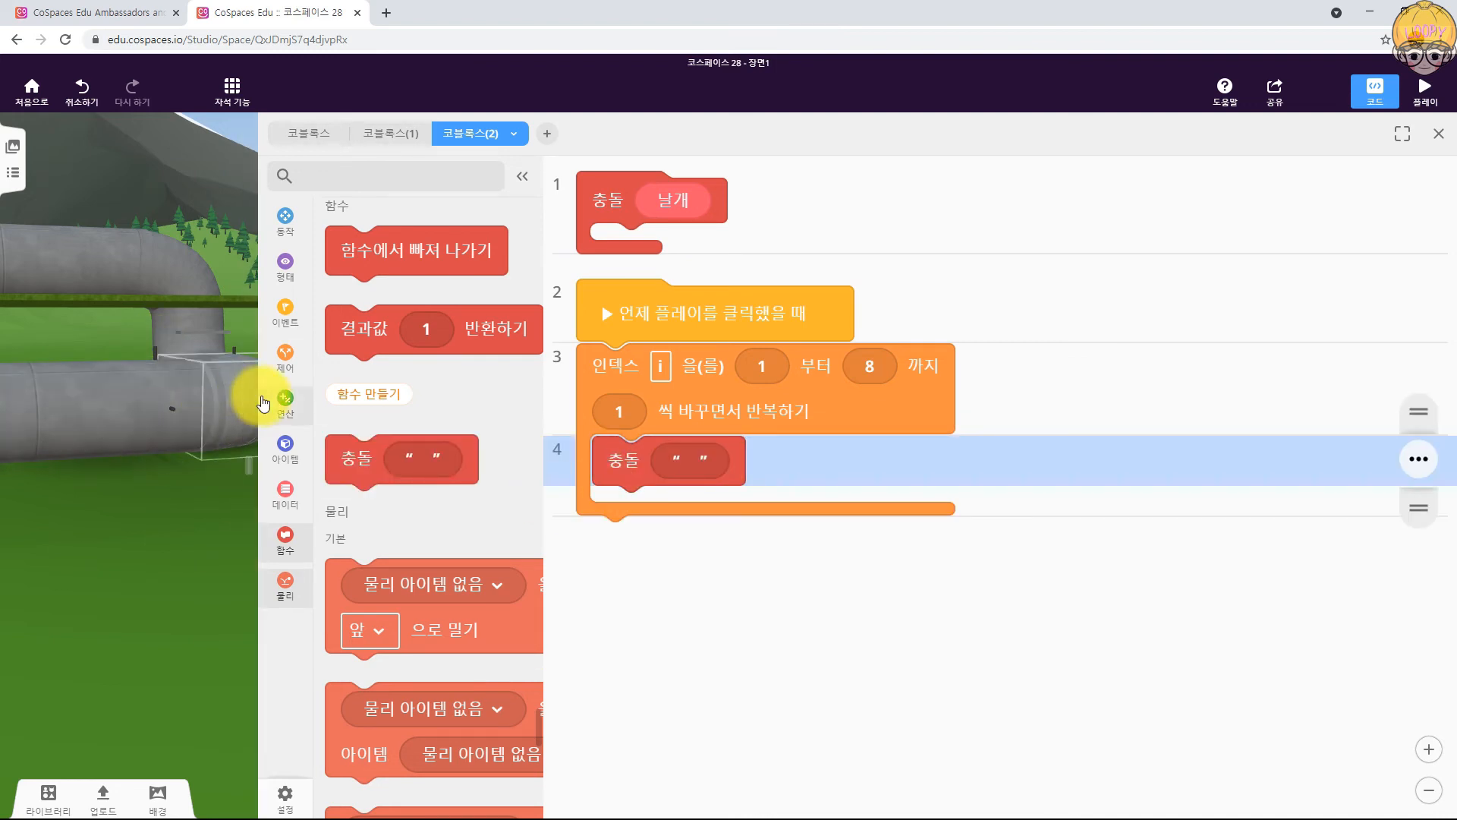
left_click(273, 454)
scroll(429, 531, "down", 5)
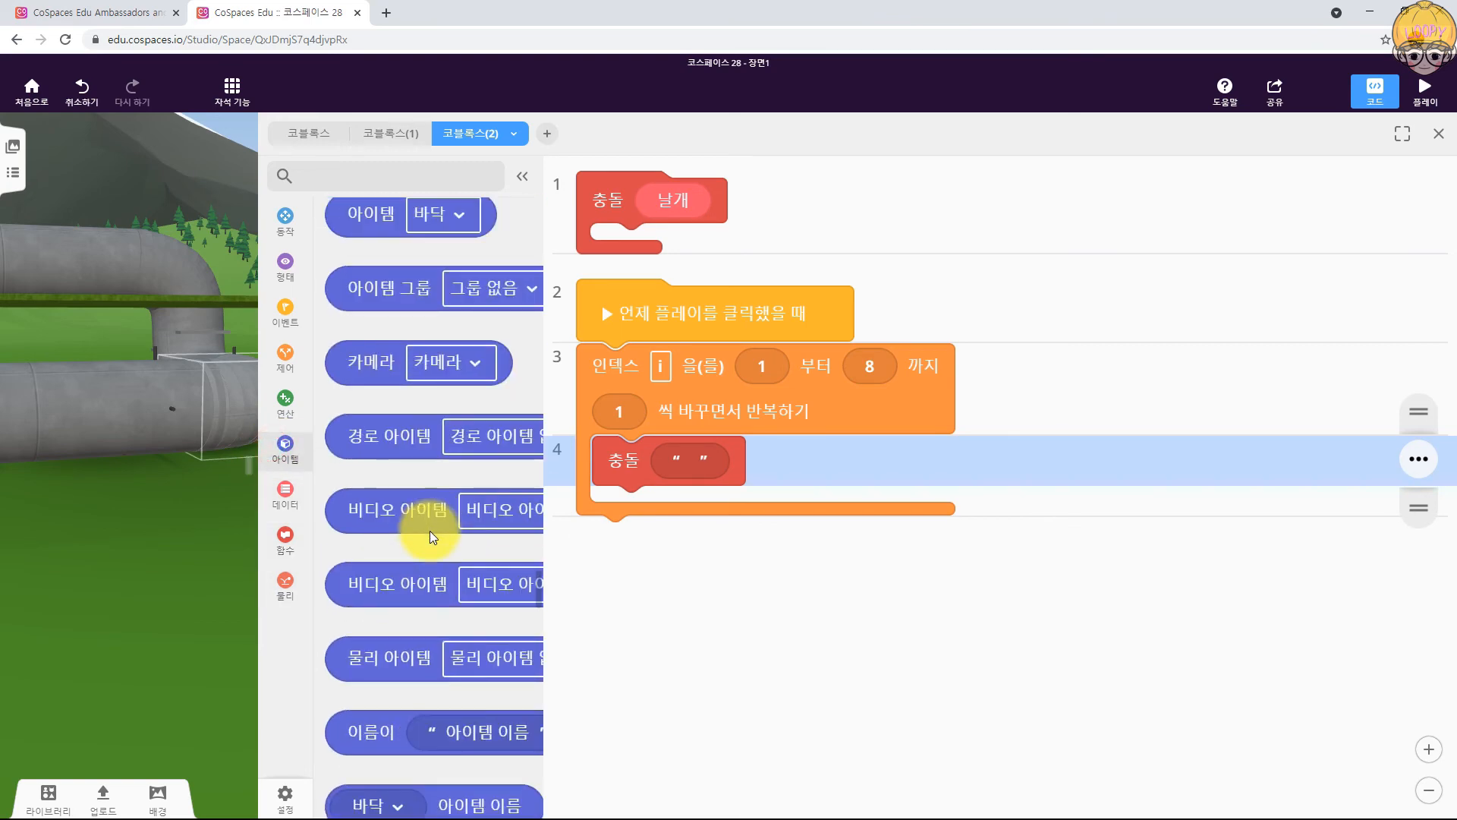
left_click_drag(371, 658, 743, 465)
Step: Insert a text-joining block (문자열 합치기) as the item name and set its first text to 날개
left_click(285, 492)
scroll(472, 527, "down", 5)
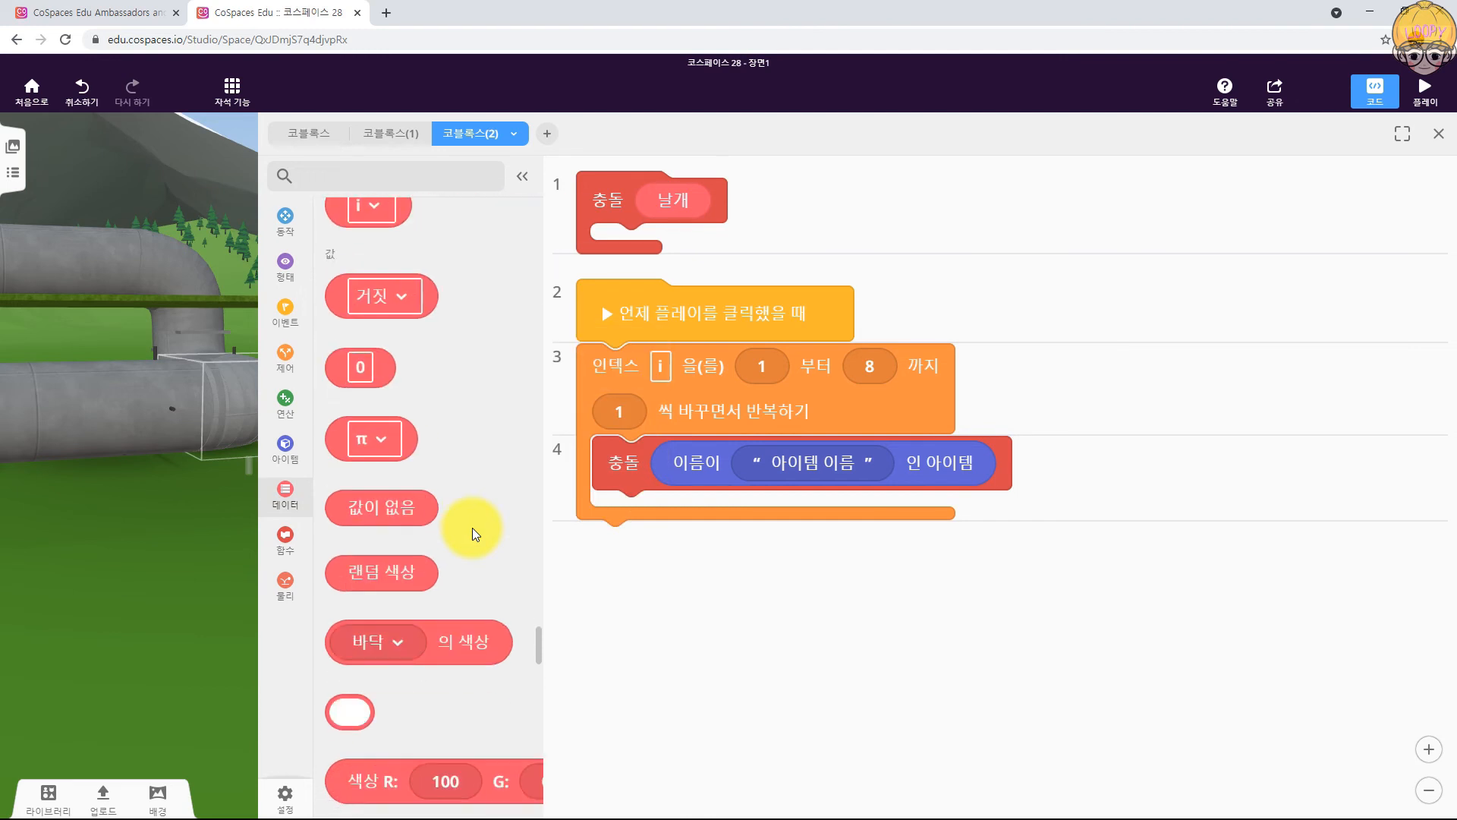
scroll(472, 527, "down", 5)
scroll(471, 505, "up", 3)
left_click_drag(503, 571, 853, 498)
left_click(847, 502)
type("ㄴ날개")
Step: Use the variable i as the second part of the joined 날개 item name
scroll(508, 490, "up", 5)
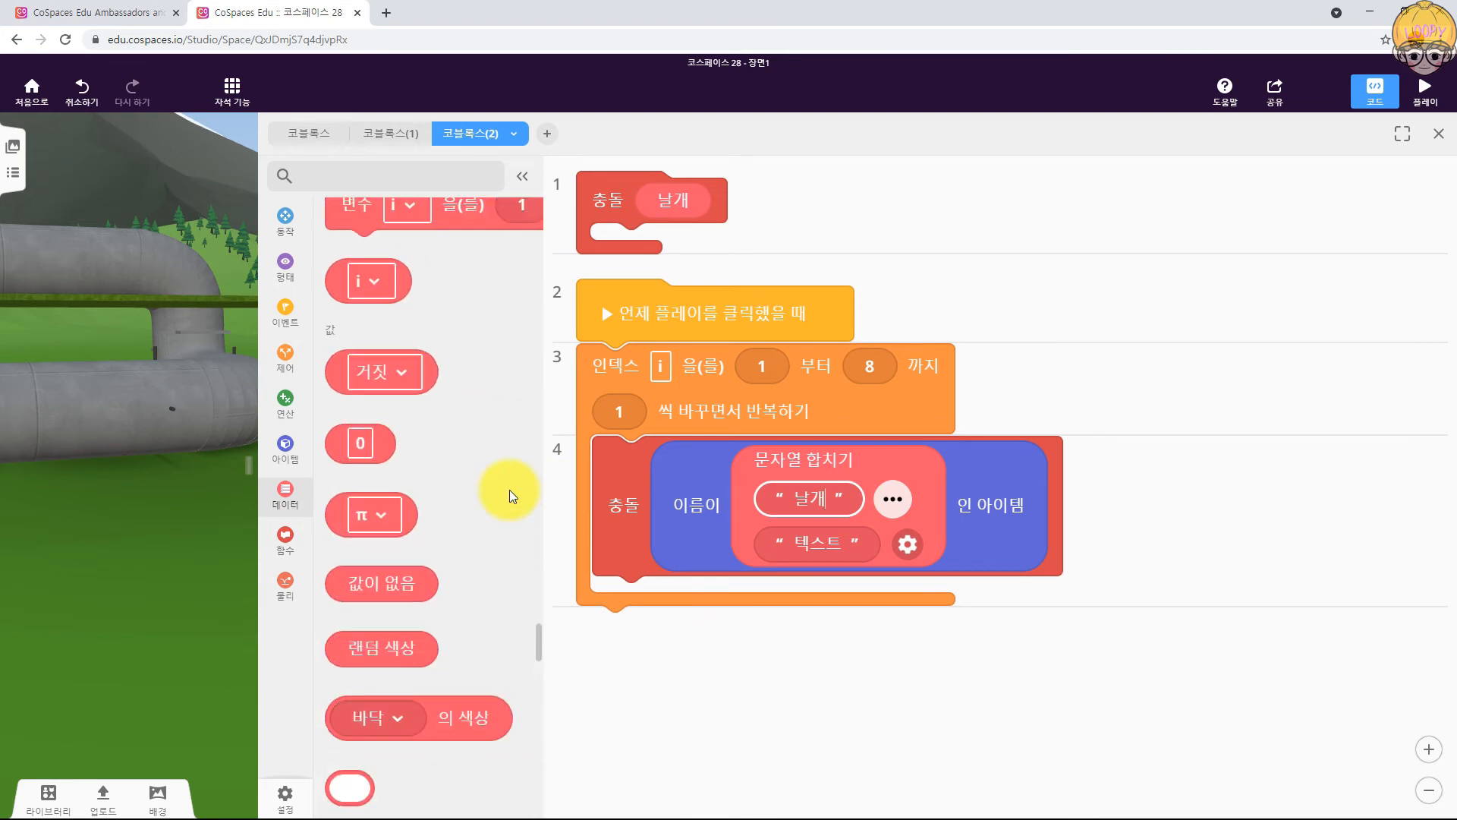
scroll(508, 490, "up", 2)
left_click_drag(368, 438, 370, 466)
left_click_drag(803, 569, 805, 566)
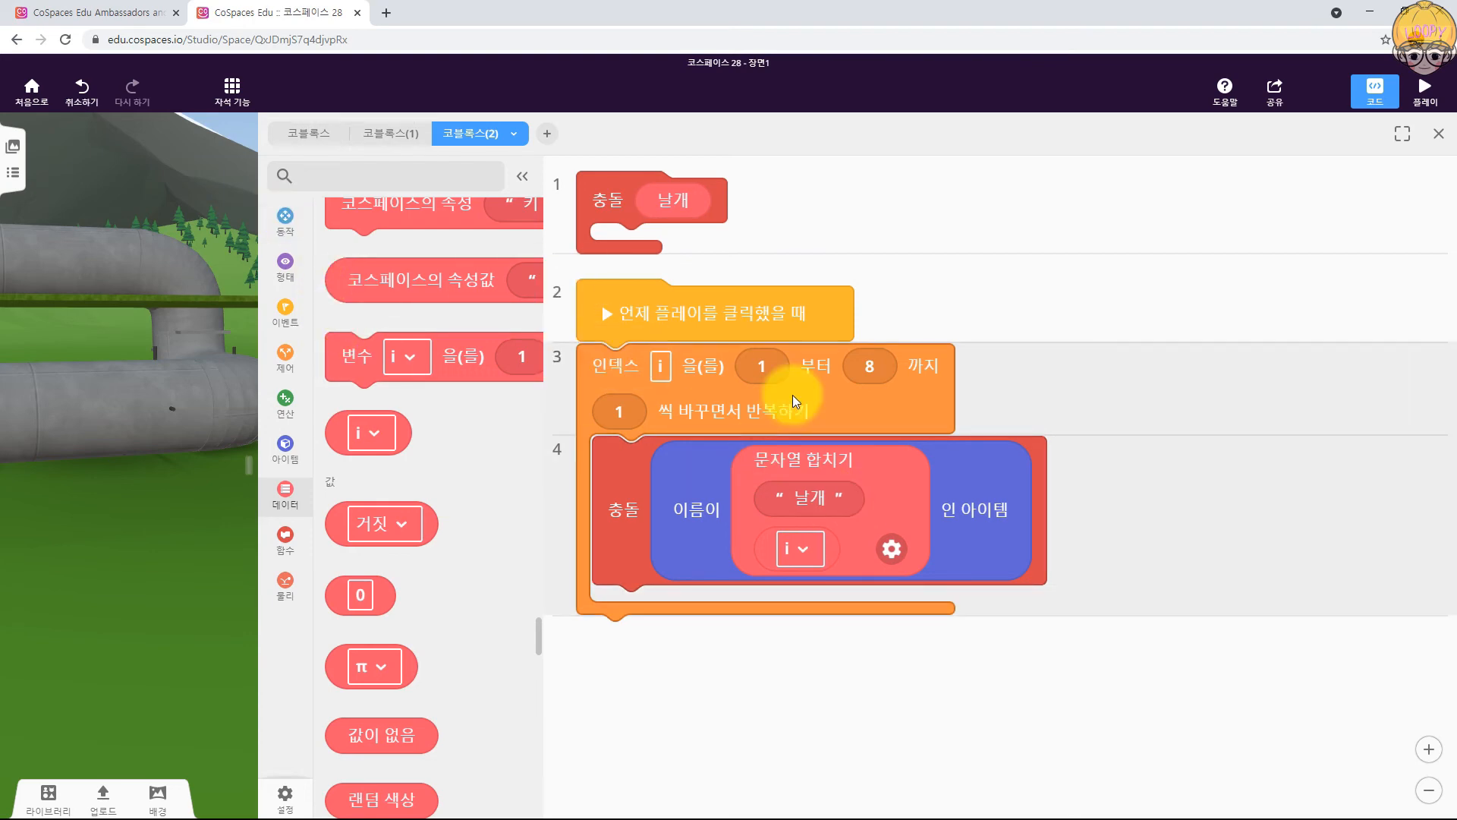
Step: Add a run-in-parallel block (개별로 실행하기) inside the 충돌 function
left_click(296, 243)
left_click(286, 356)
scroll(372, 503, "down", 5)
scroll(372, 502, "down", 5)
left_click_drag(378, 613, 663, 254)
Step: Nest an item-to-item collision event in the parallel block, between the 날개 parameter and the camera (카메라)
left_click(285, 307)
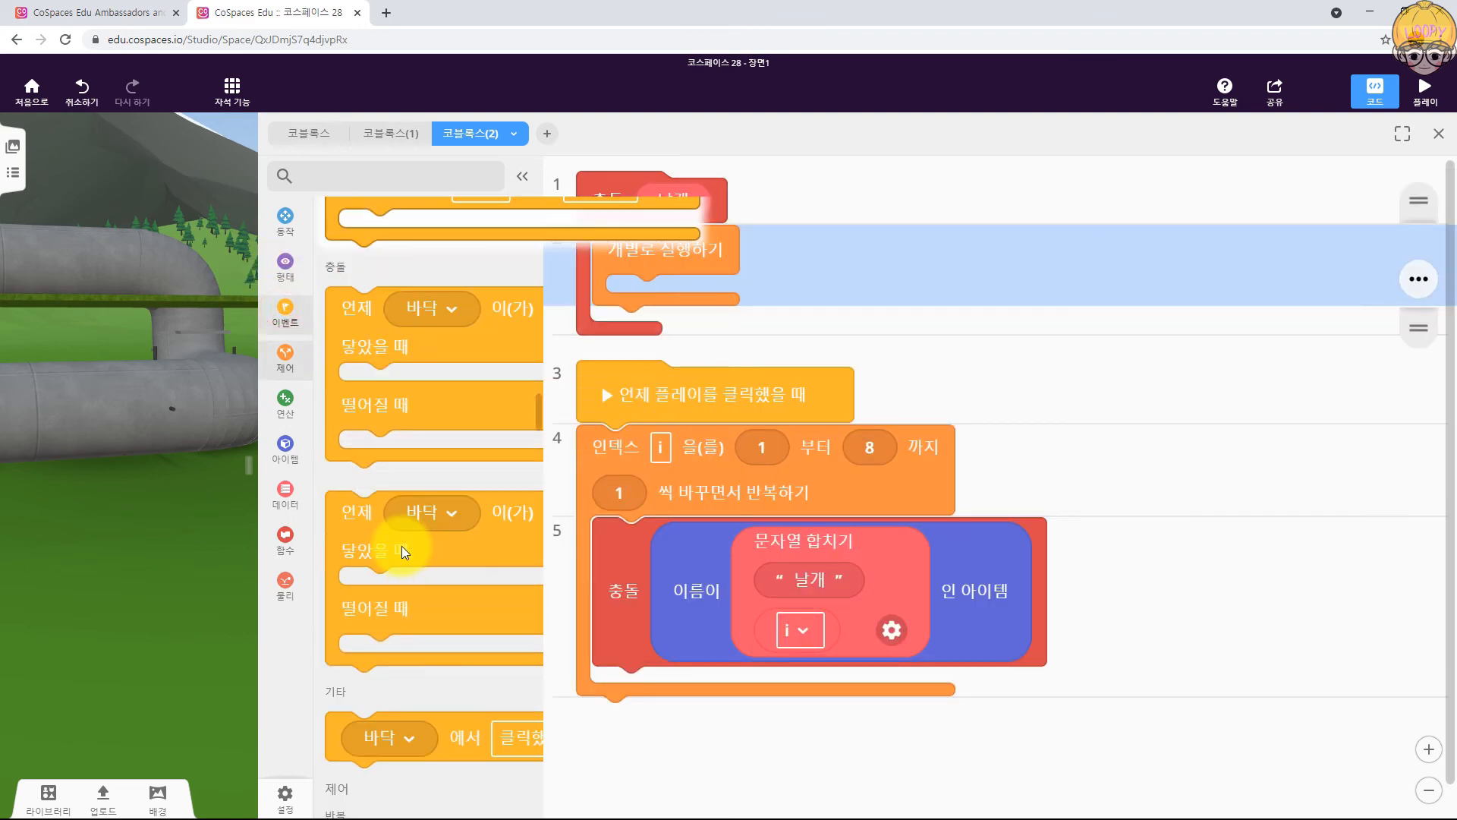
left_click_drag(380, 545, 664, 328)
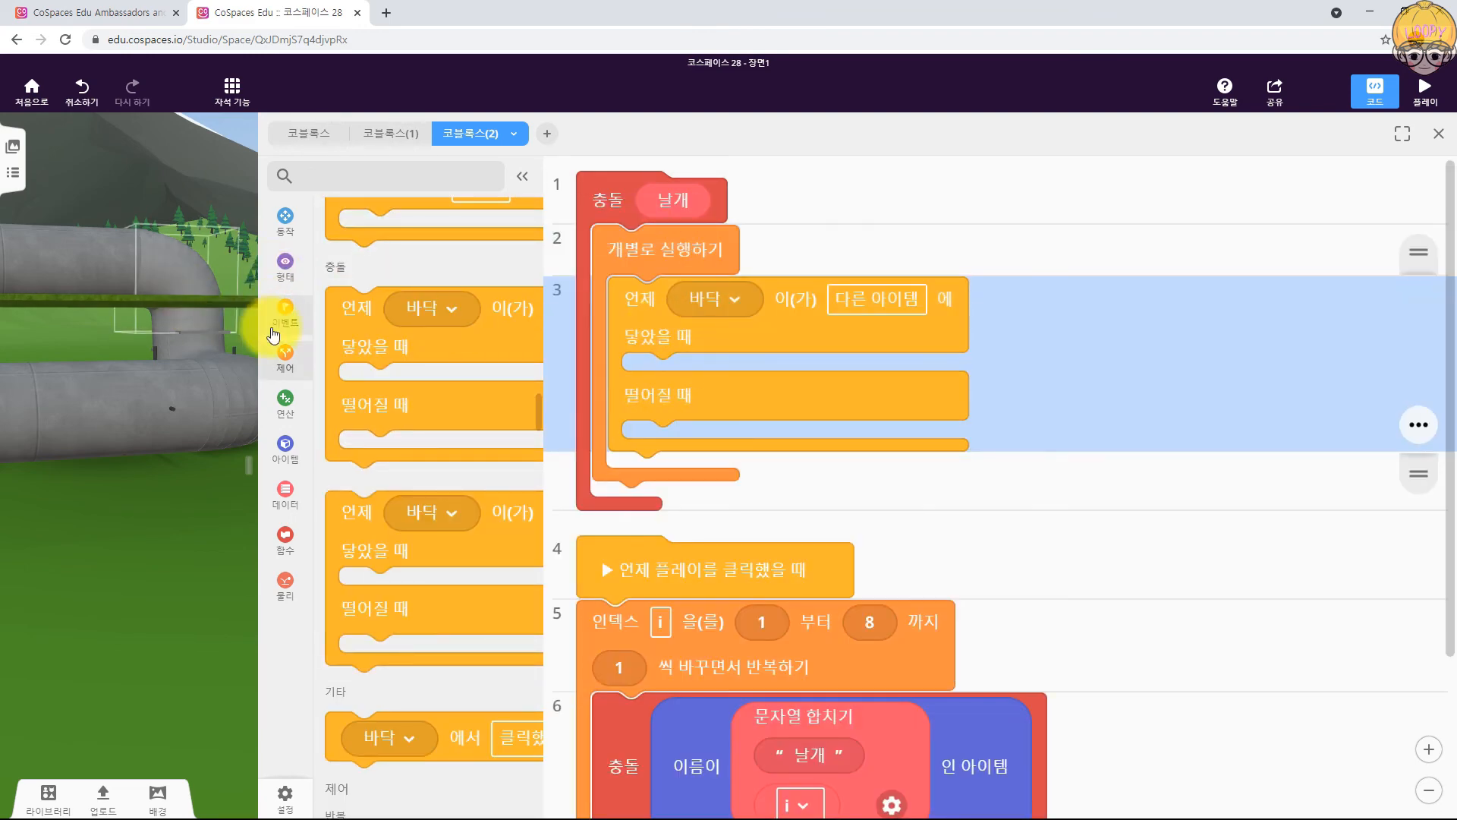
left_click_drag(643, 308, 630, 334)
left_click_drag(670, 220, 720, 305)
left_click(880, 305)
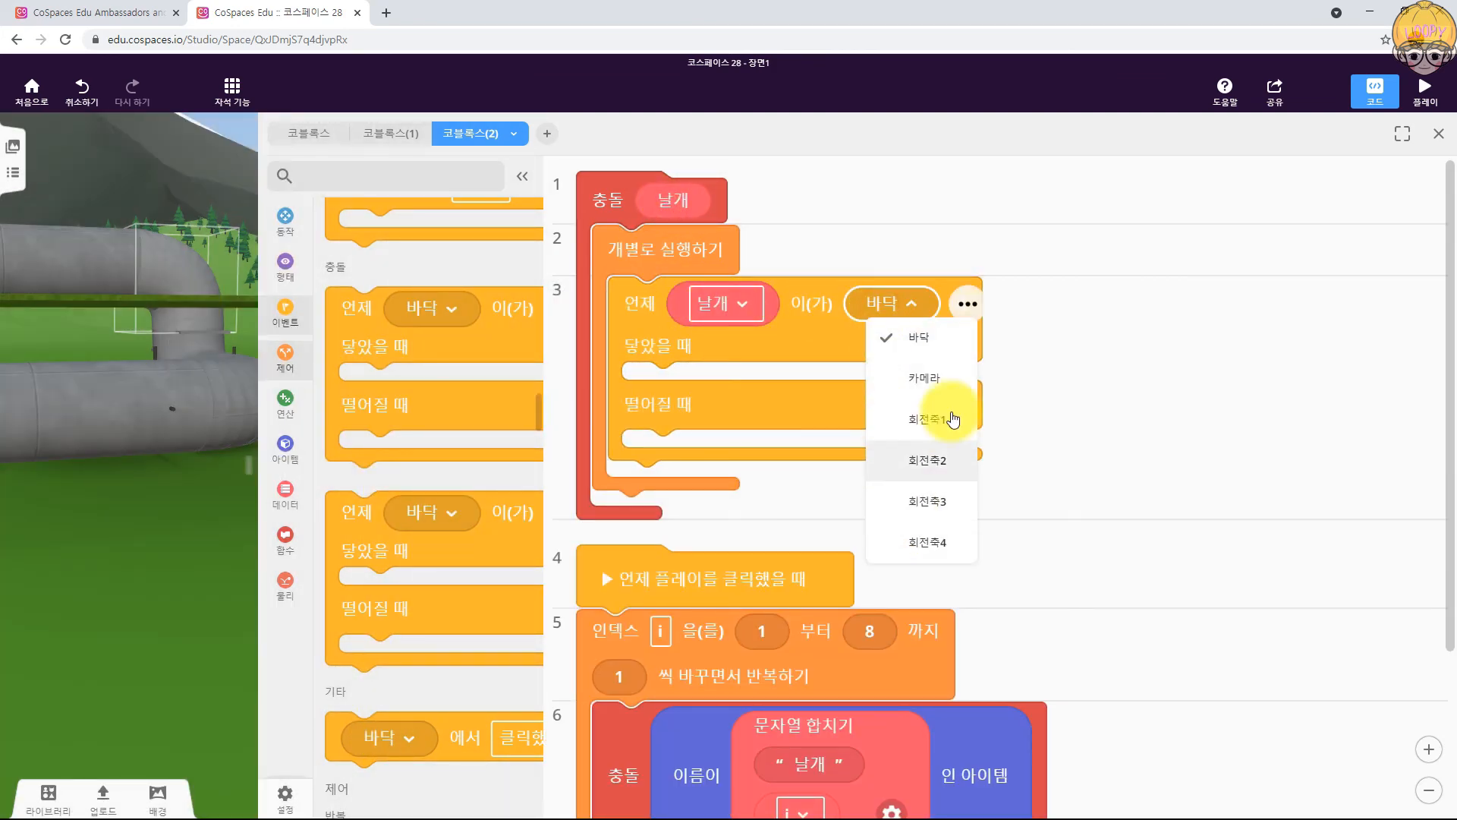
left_click(941, 377)
Step: Add a restart-scene block (장면 재시작하기) to the on-contact branch (닿았을 때) of the collision event
left_click_drag(363, 349, 277, 363)
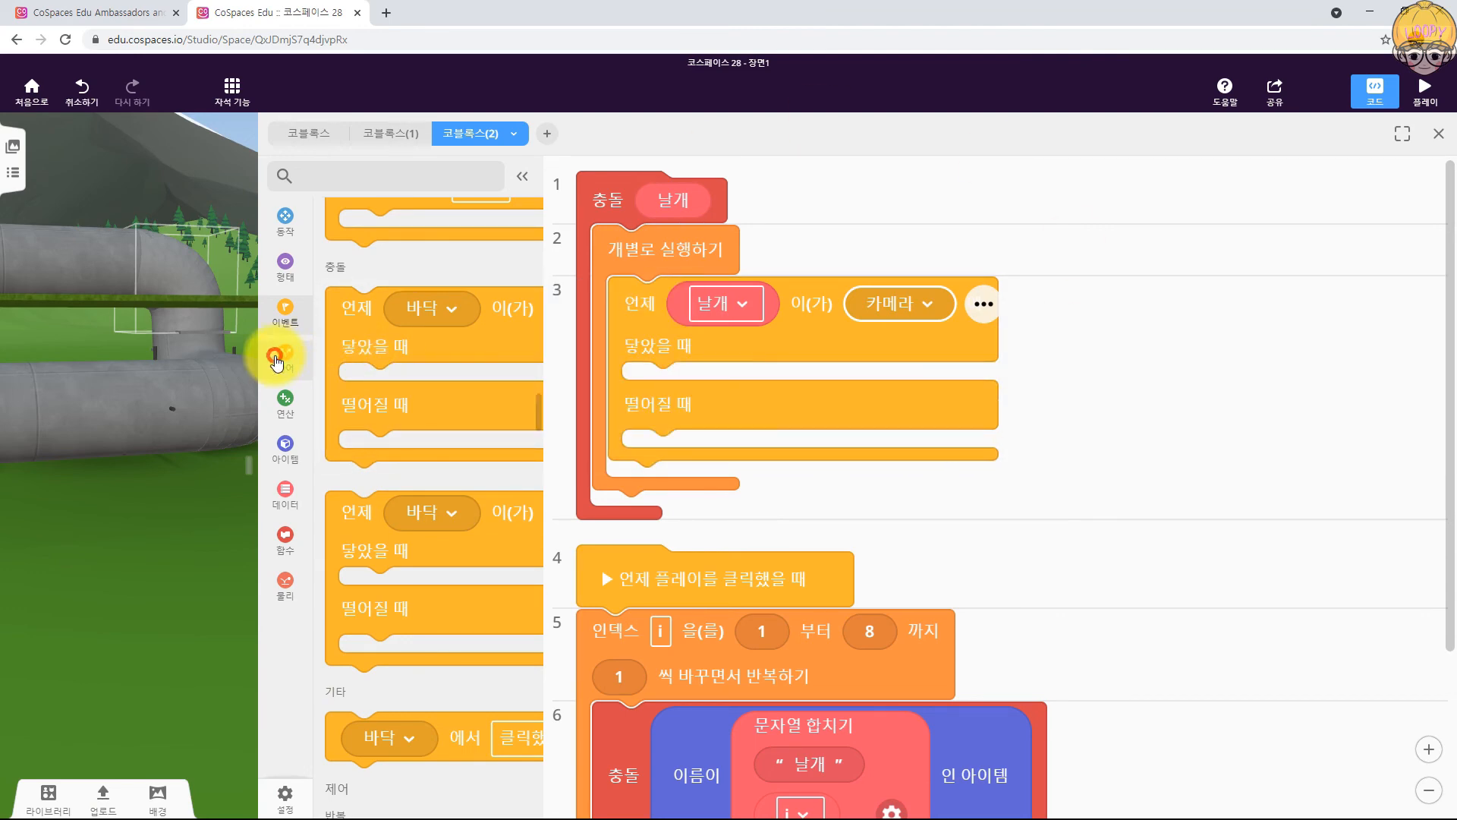
scroll(385, 522, "down", 15)
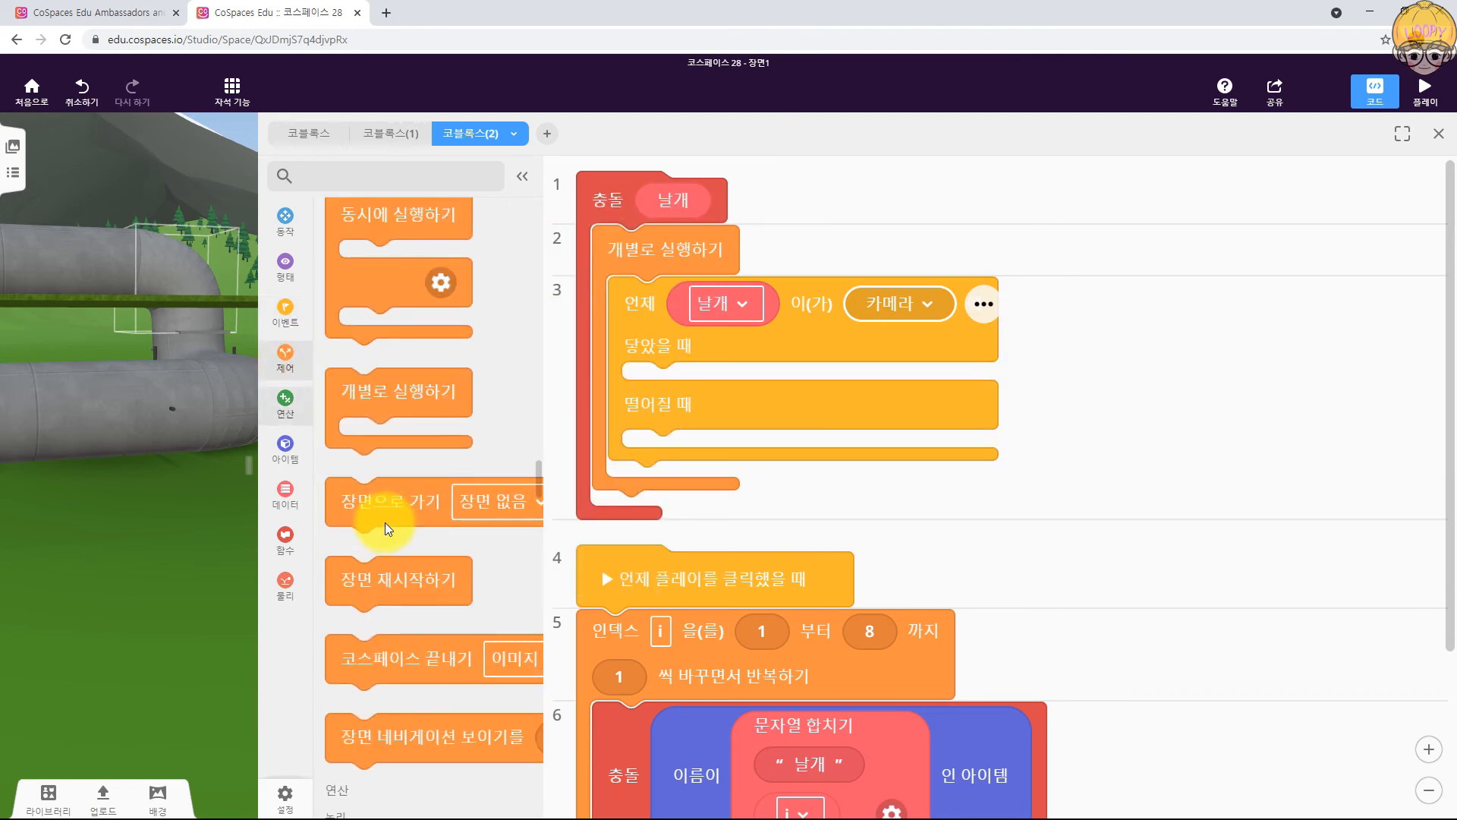
left_click_drag(399, 585, 683, 421)
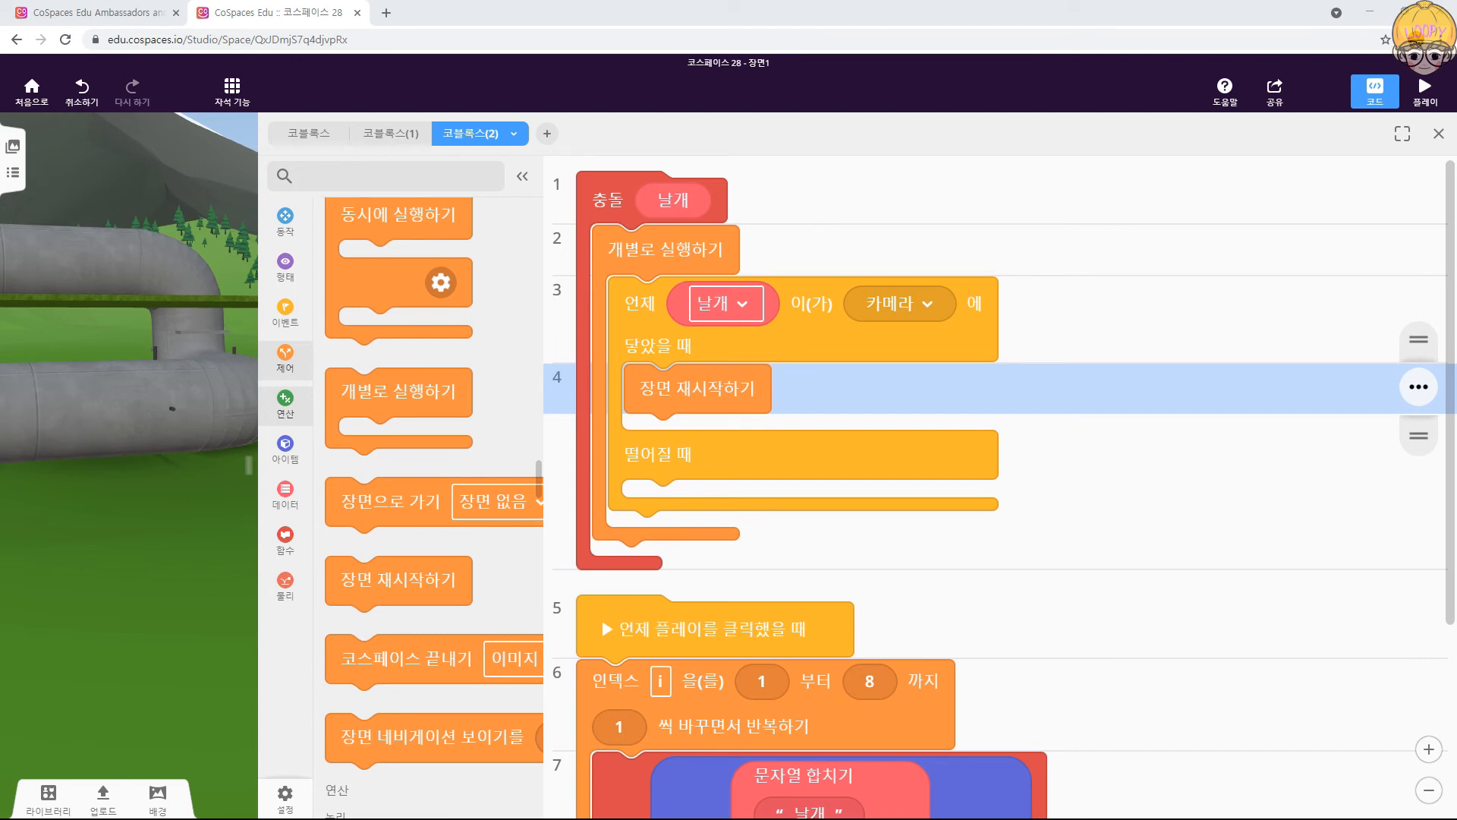
Step: Play the scene to test the collision with the rotating wings, and return to the editor
left_click(1402, 114)
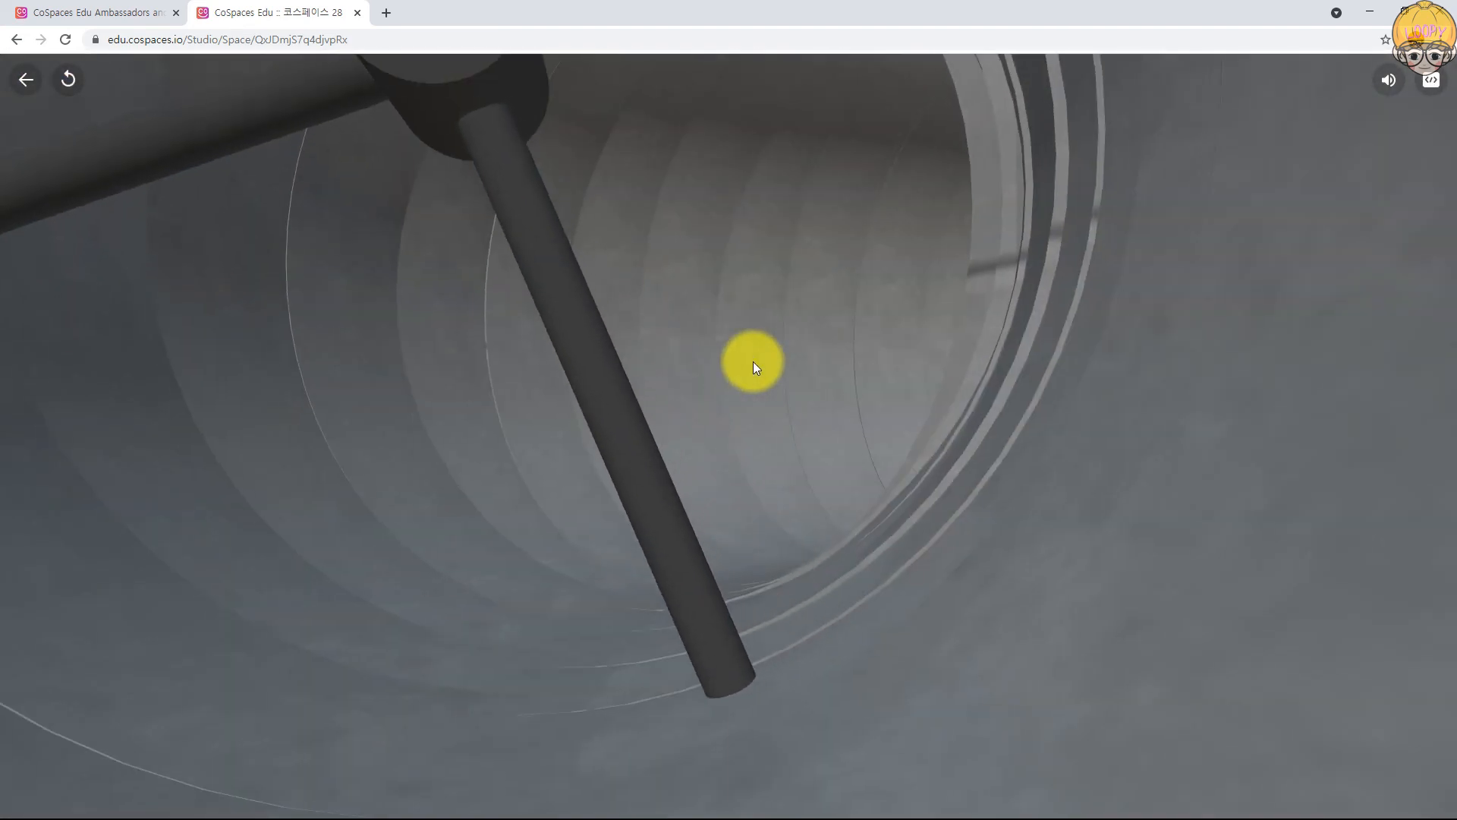
left_click(28, 80)
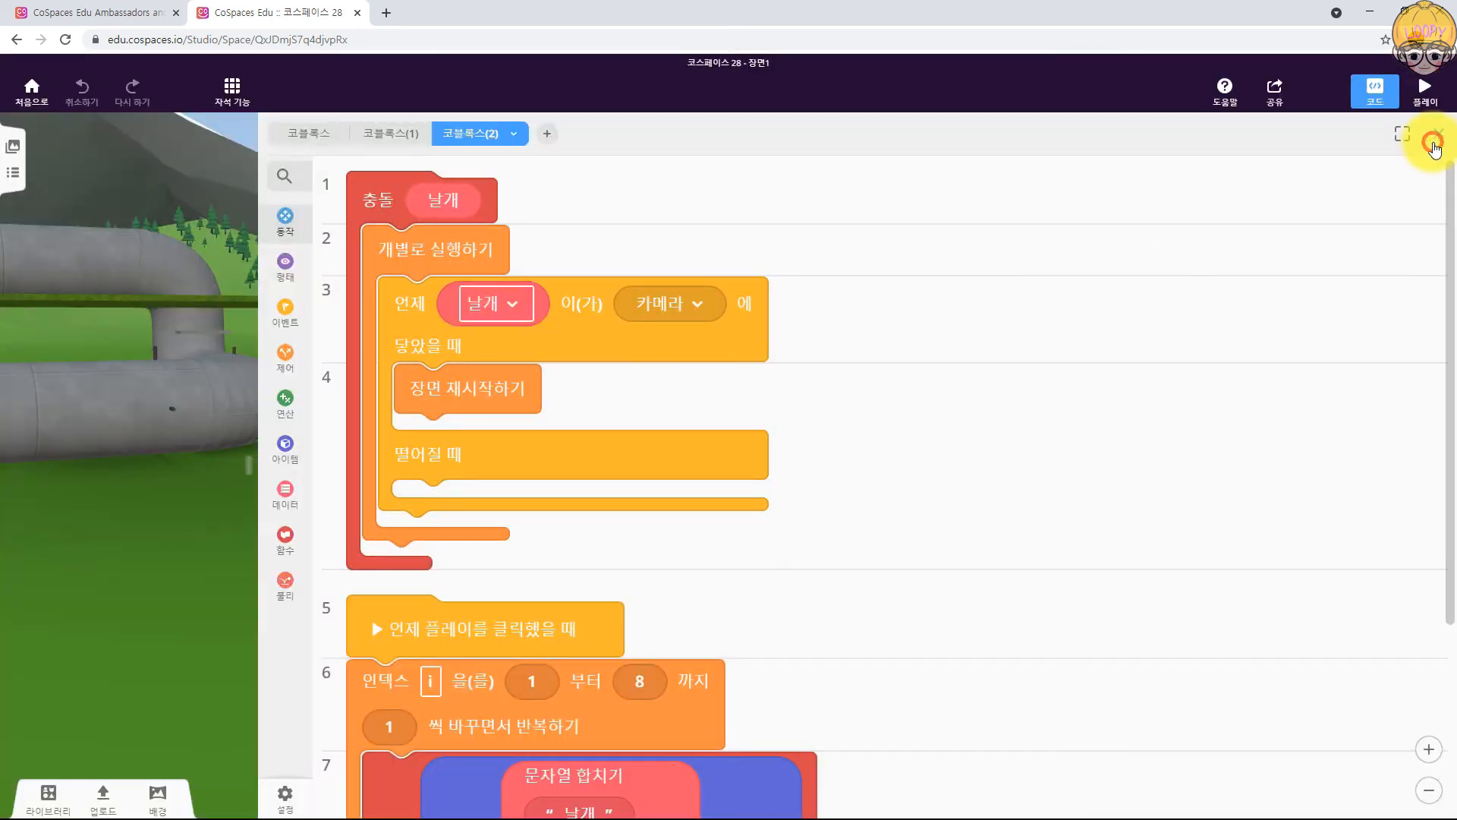
Step: Add a cylinder from the building shapes beside the lower pipe's open end and flatten it into a thin disc
left_click(1436, 137)
left_click_drag(757, 456, 896, 505)
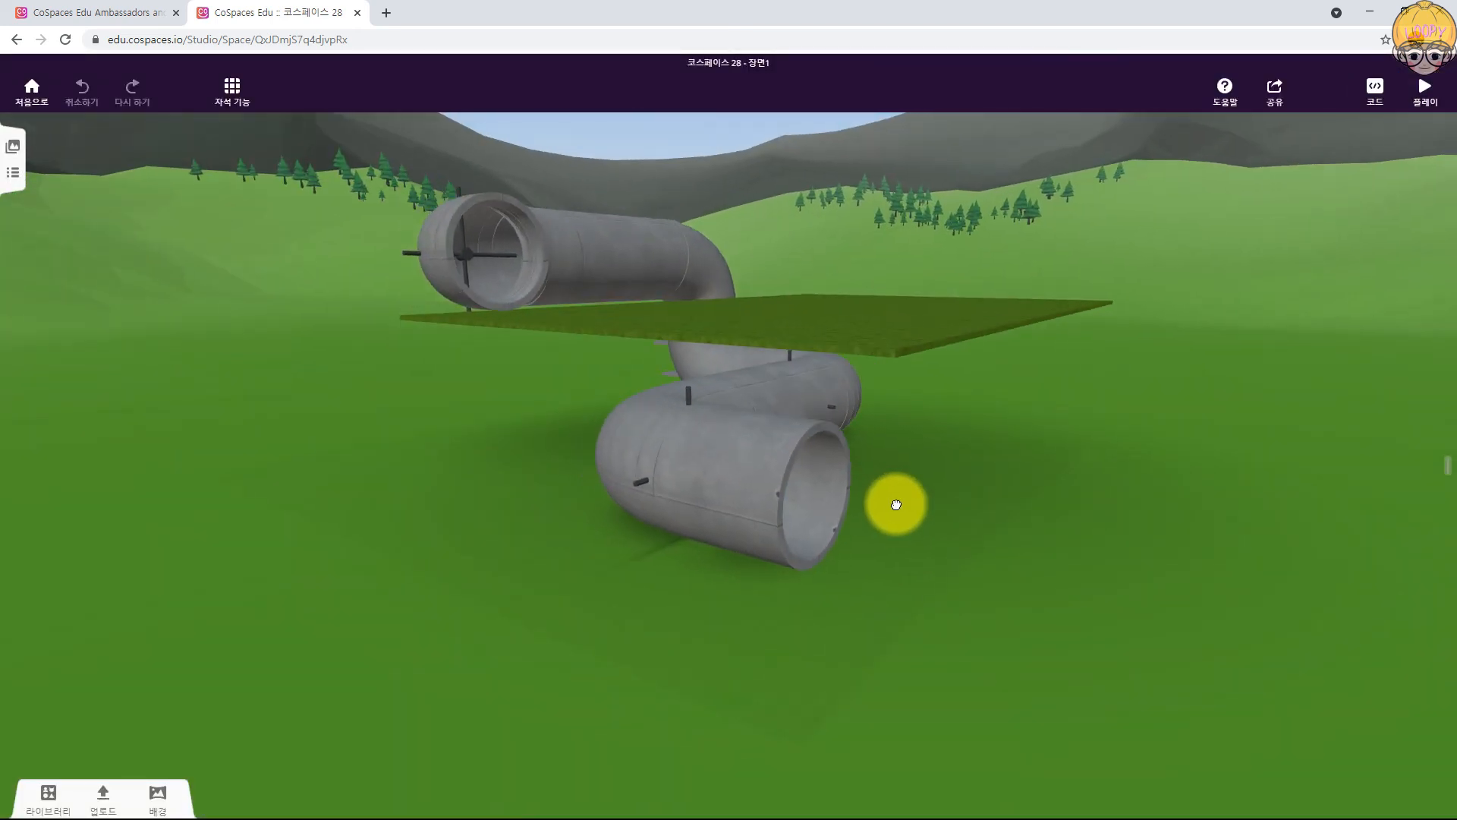
left_click_drag(1055, 391, 709, 398)
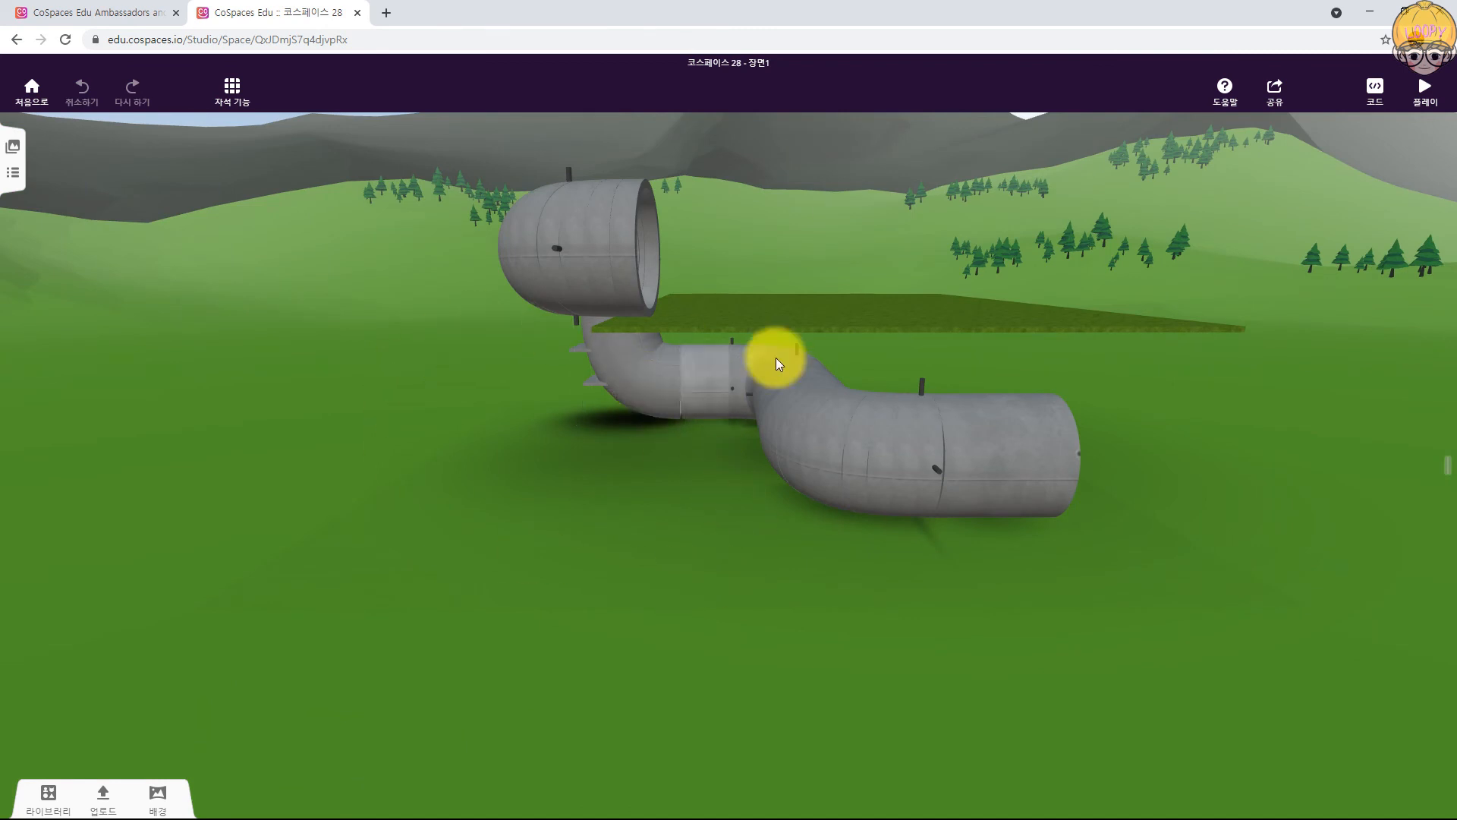
left_click_drag(732, 585, 527, 563)
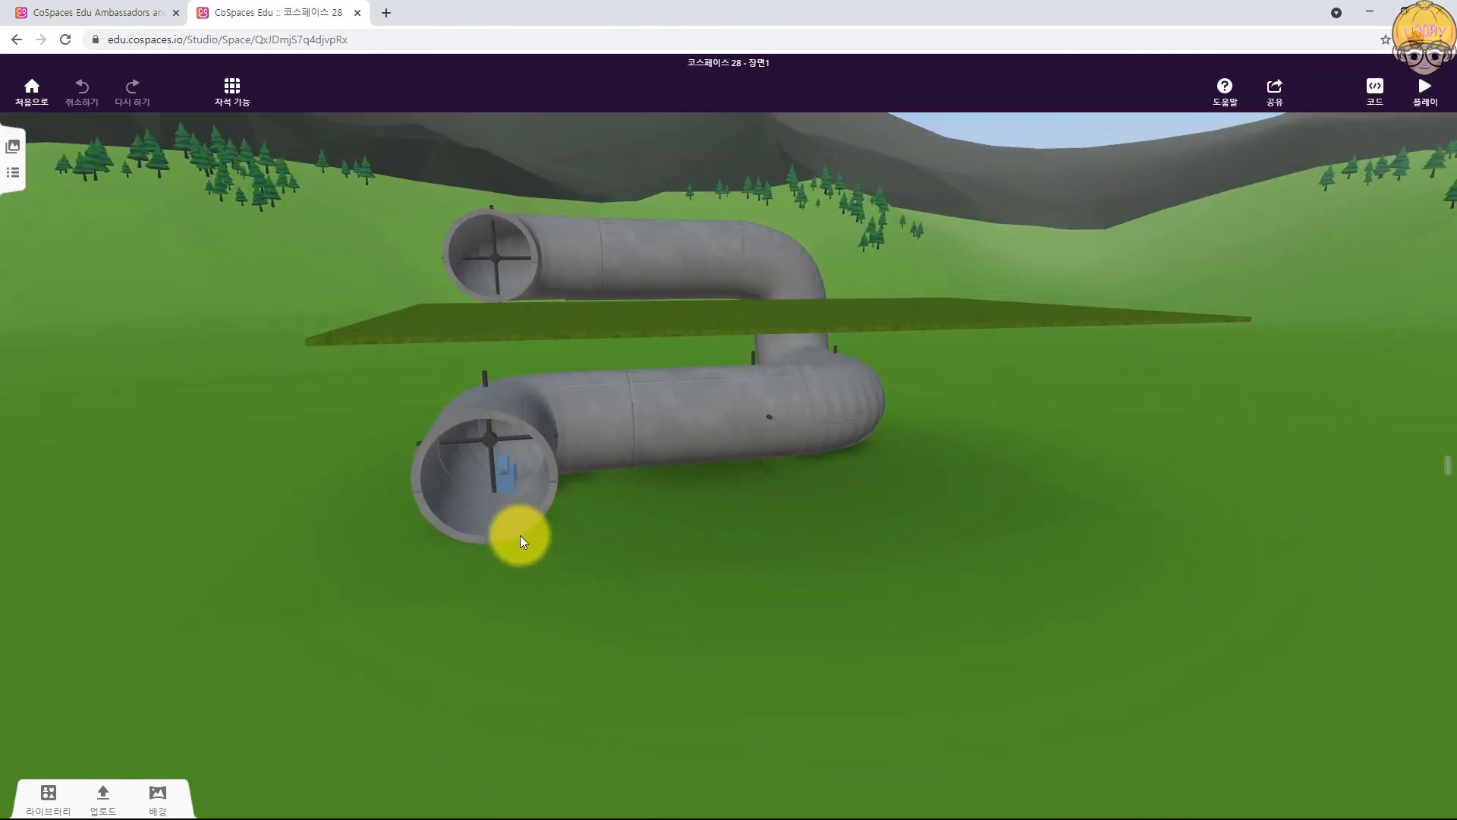
left_click_drag(913, 544, 954, 561)
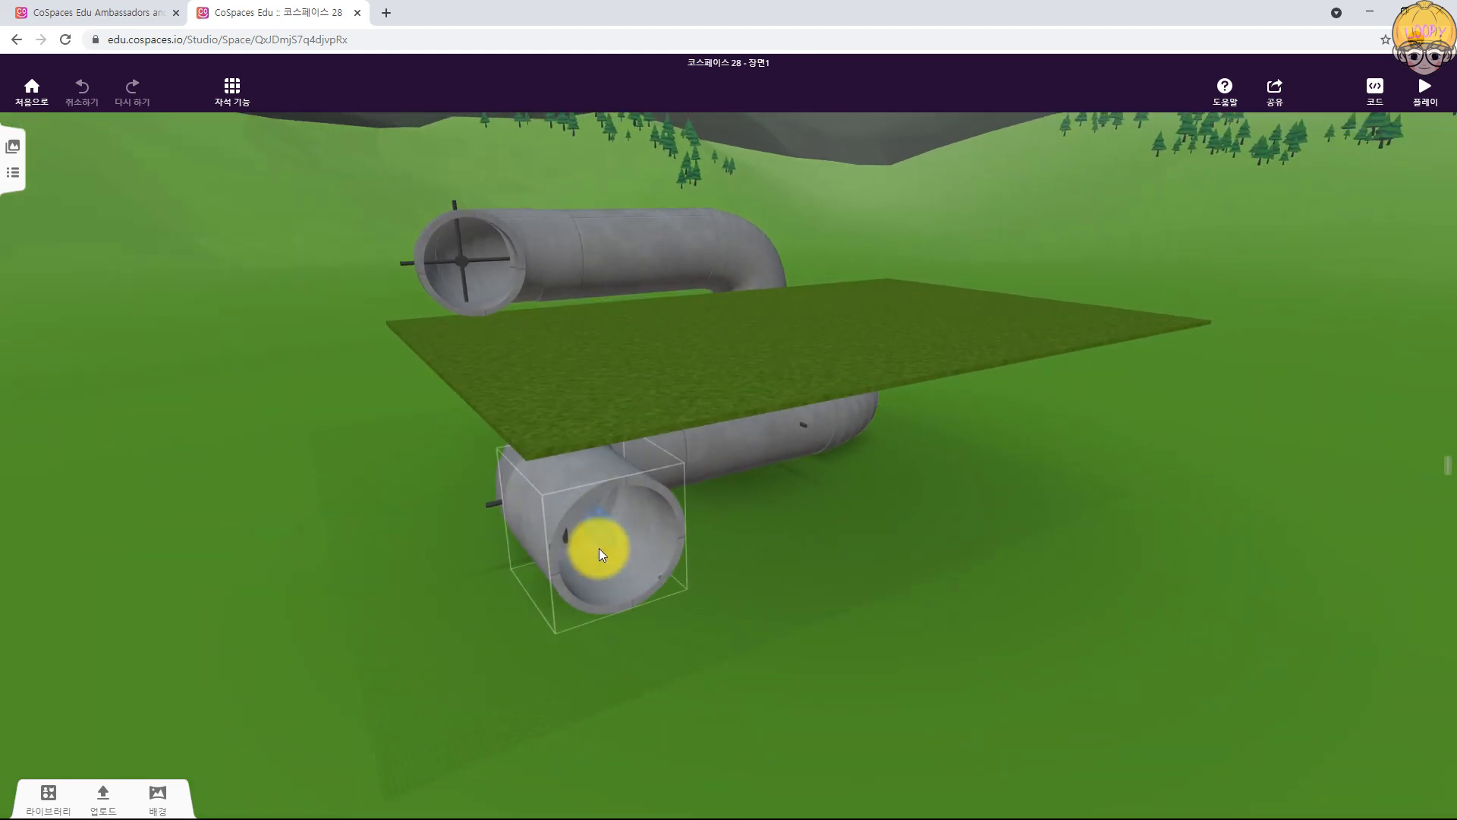
left_click(49, 795)
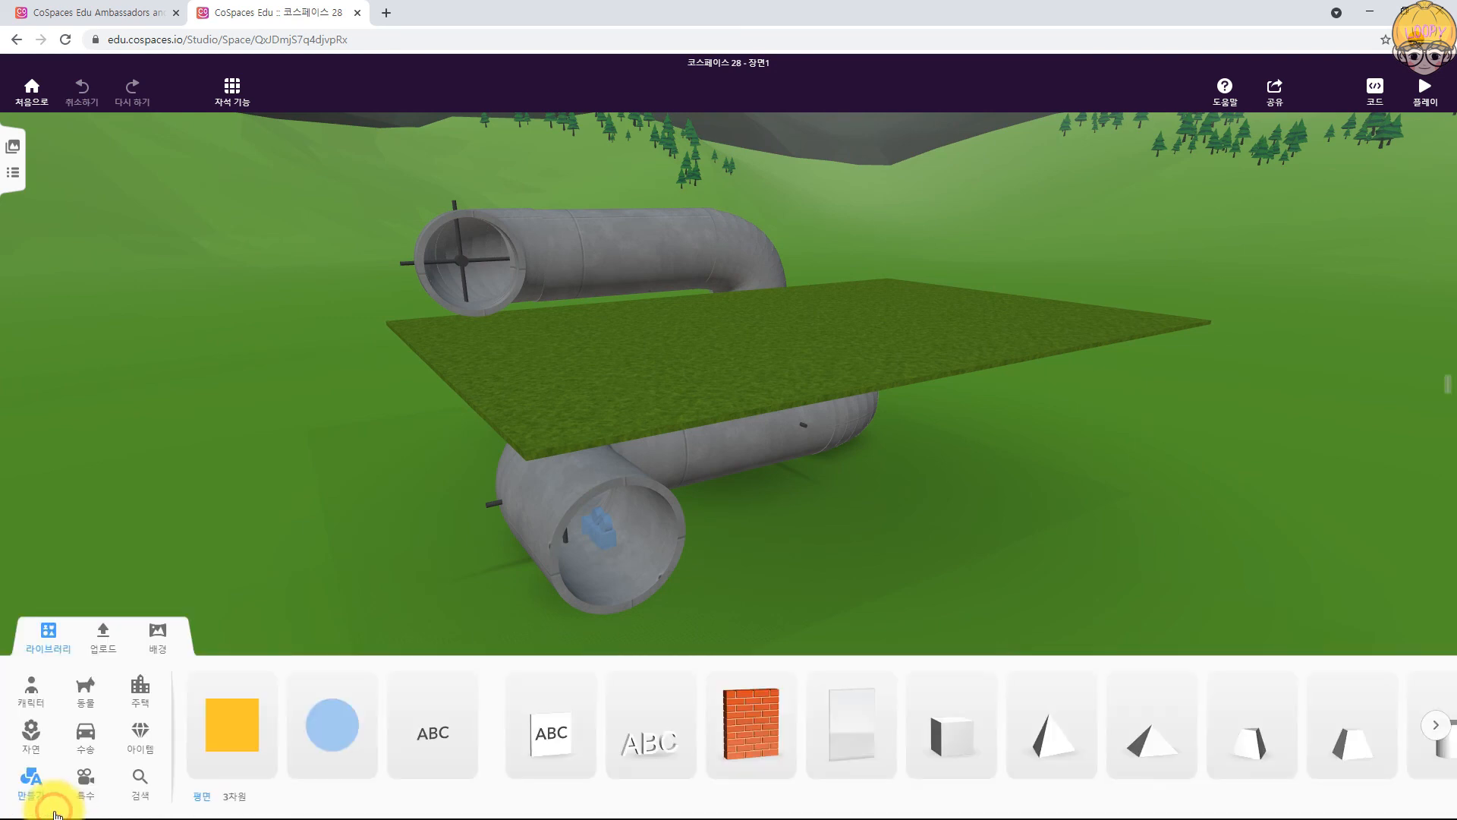
left_click_drag(1431, 750, 755, 589)
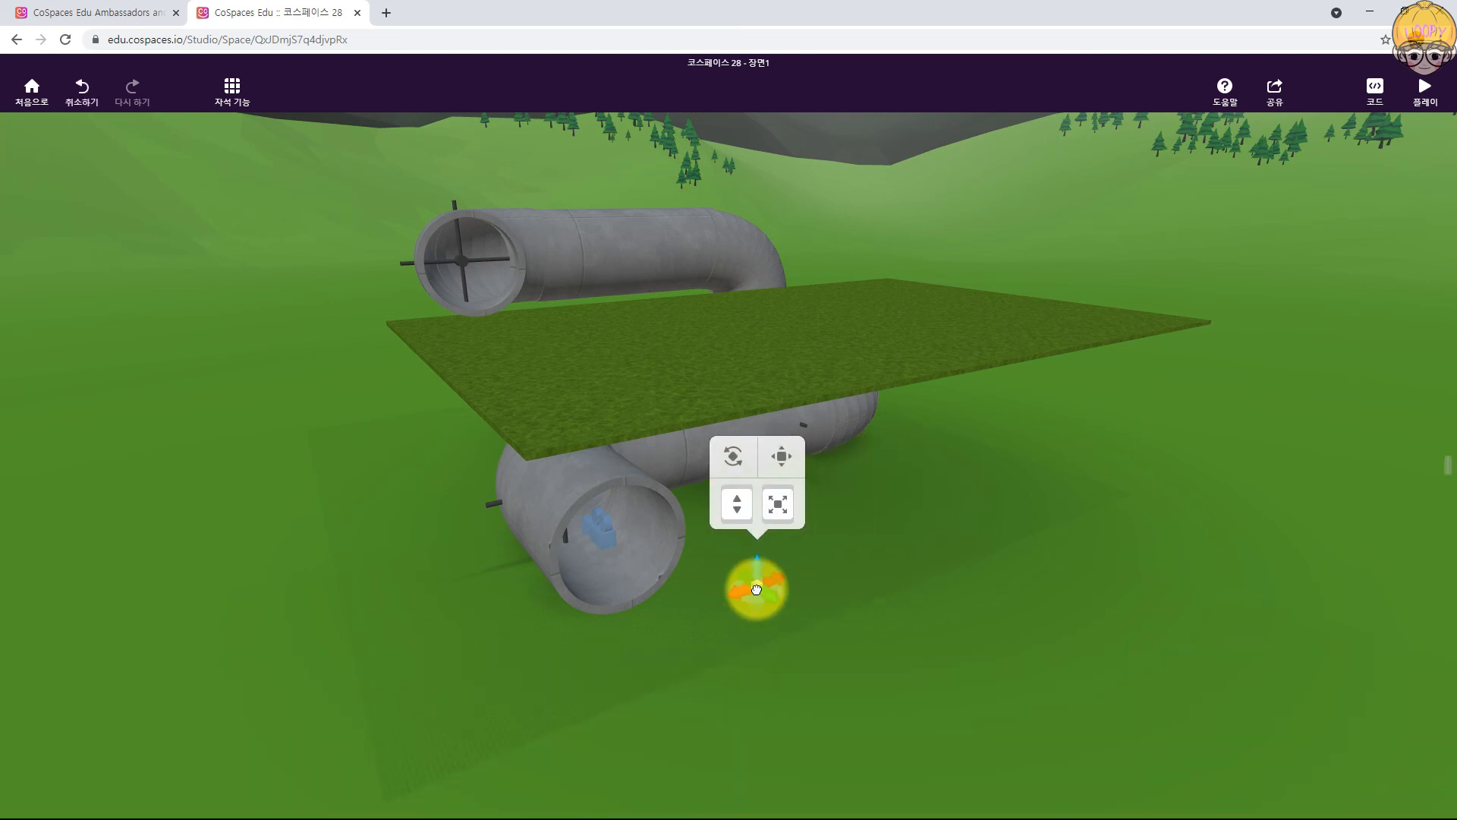
left_click_drag(808, 453, 822, 422)
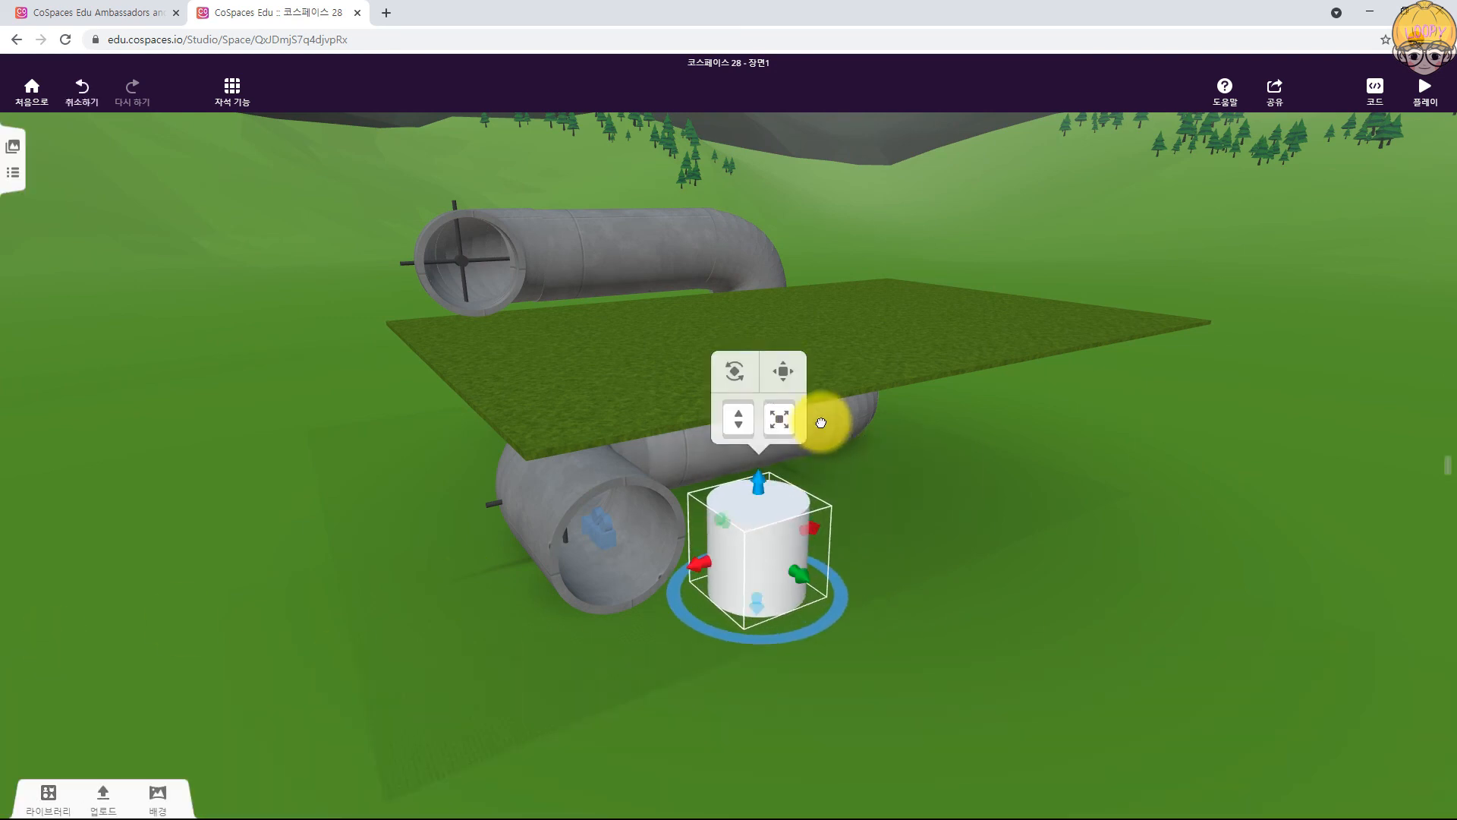
left_click_drag(759, 482, 759, 563)
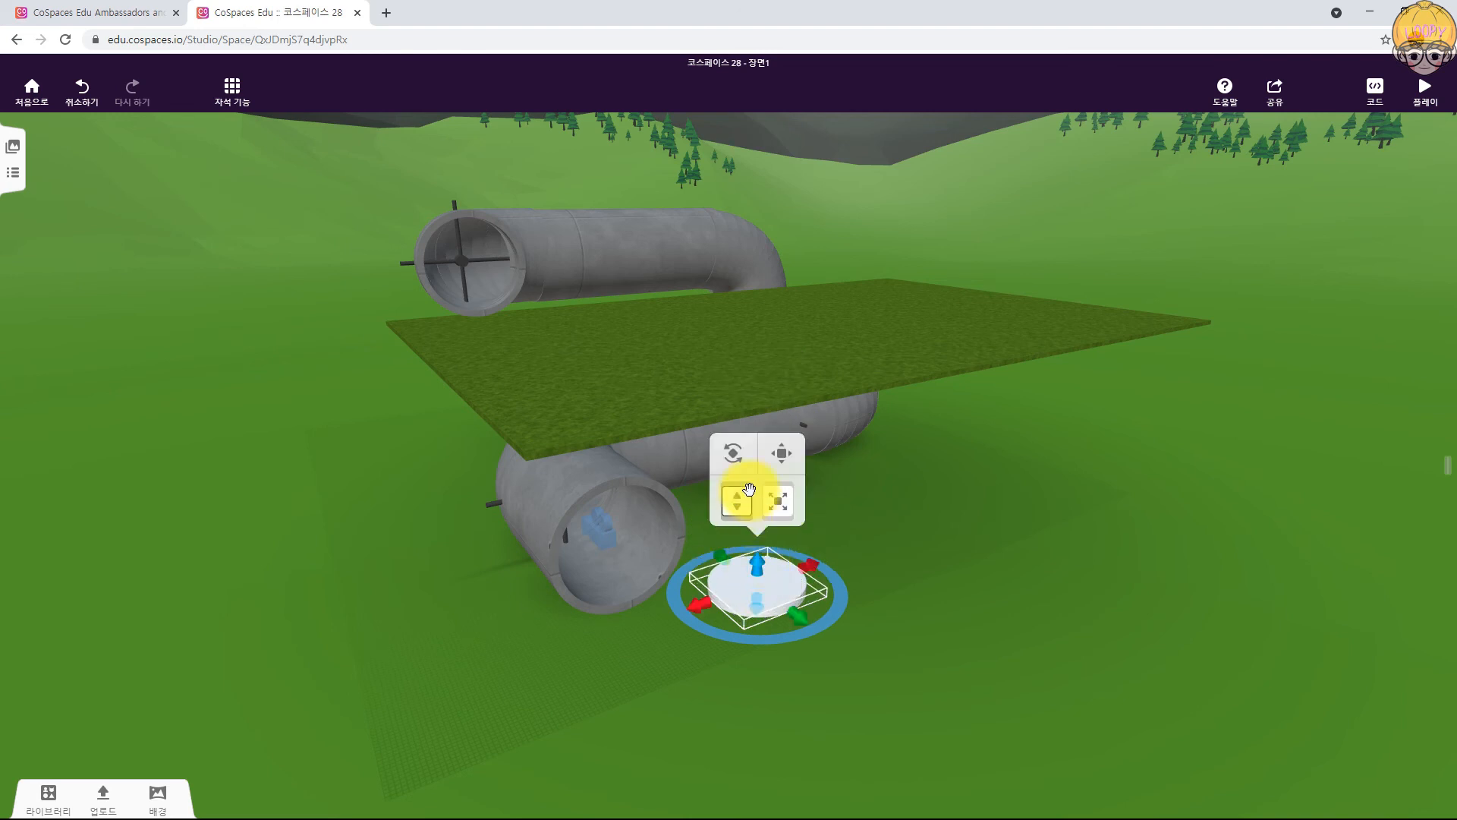
Step: Rotate the disc upright and give it a grey concrete texture
left_click(747, 455)
left_click_drag(787, 540, 800, 607)
right_click(773, 577)
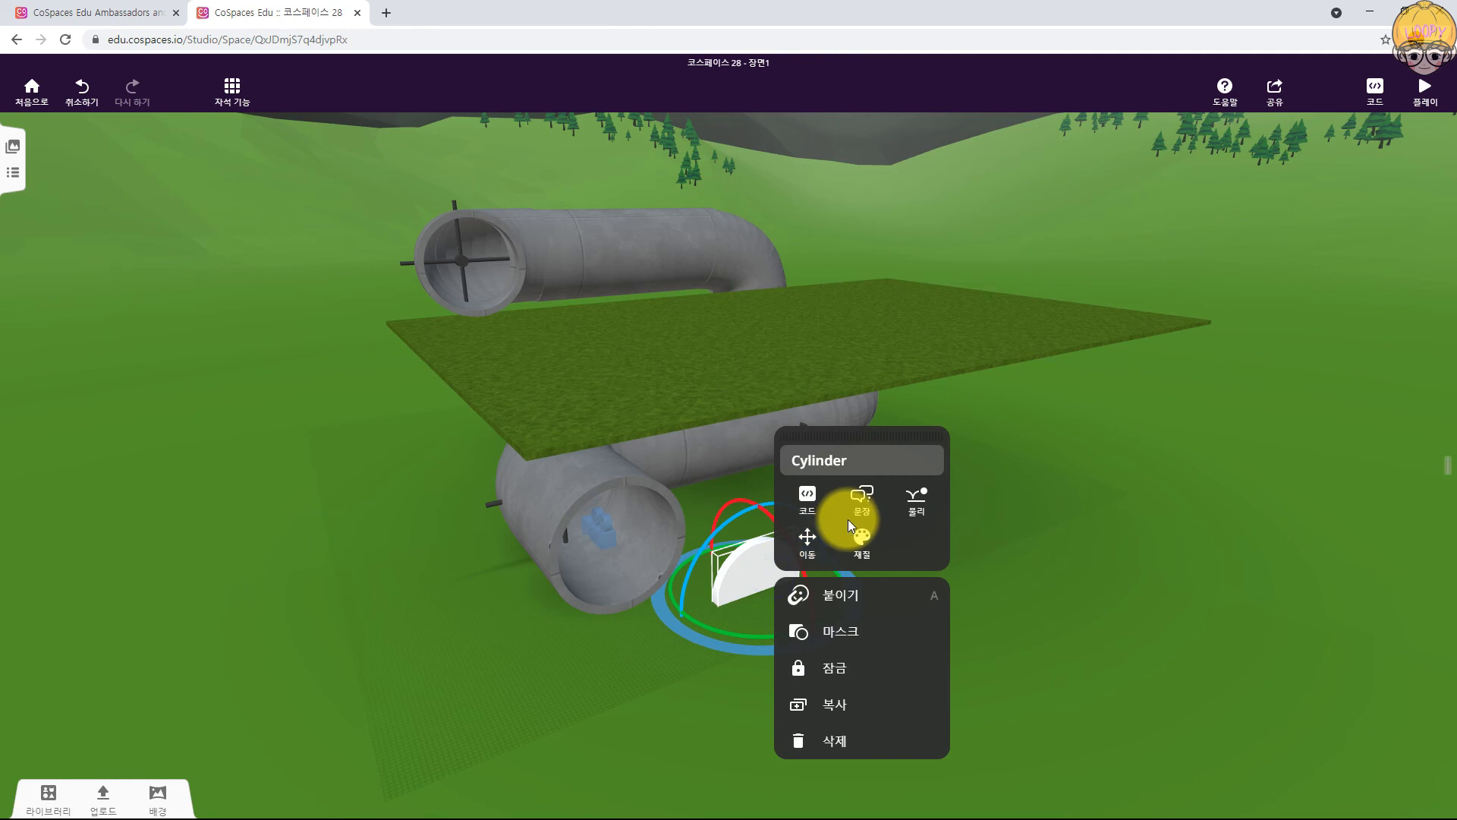
left_click(854, 531)
left_click(844, 668)
left_click(736, 571)
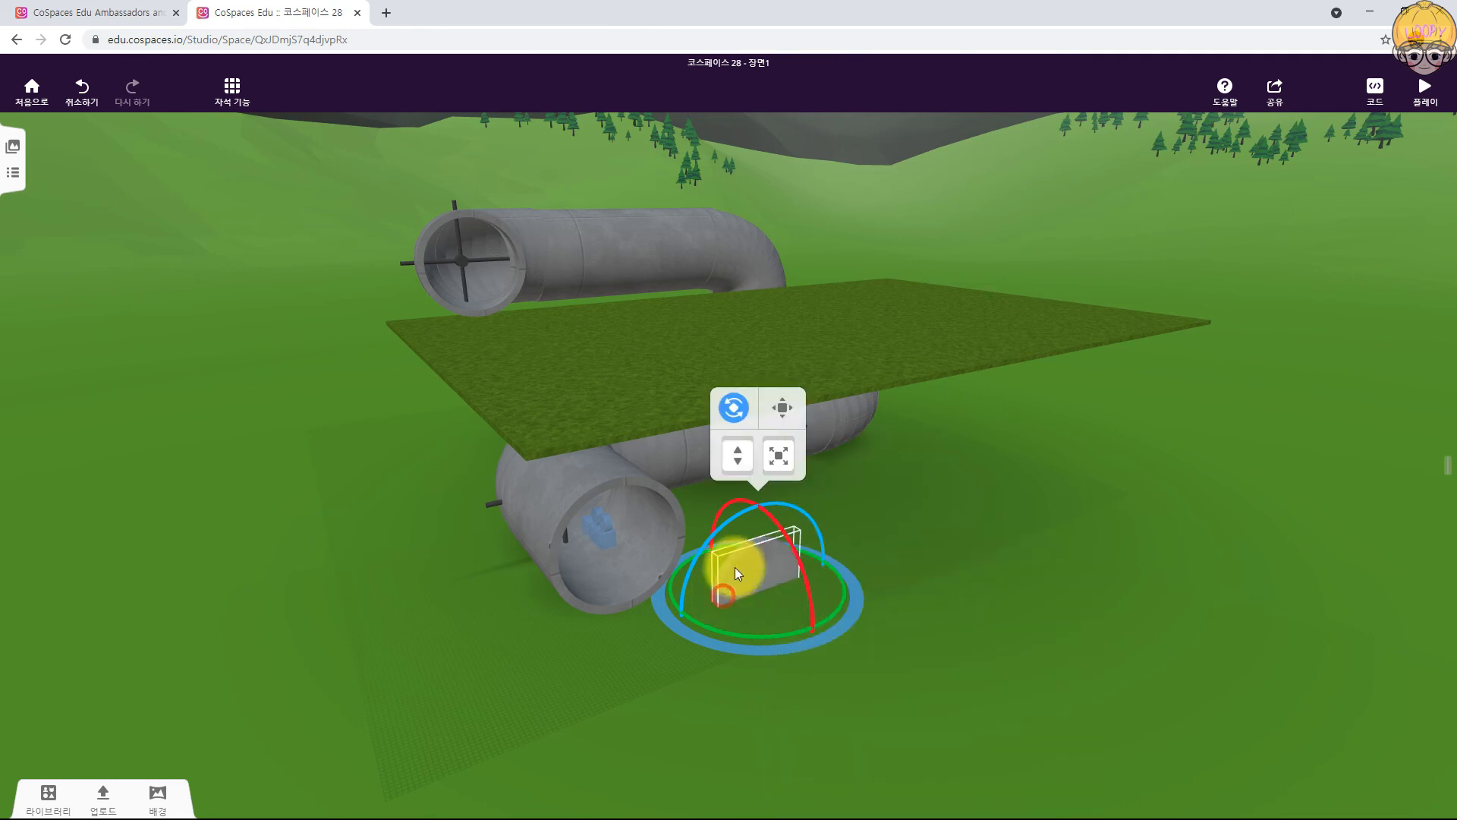
Step: Enlarge the disc and fit it over the lower pipe's open end as a cap, and test-play the scene
left_click(772, 413)
left_click_drag(725, 601, 609, 612)
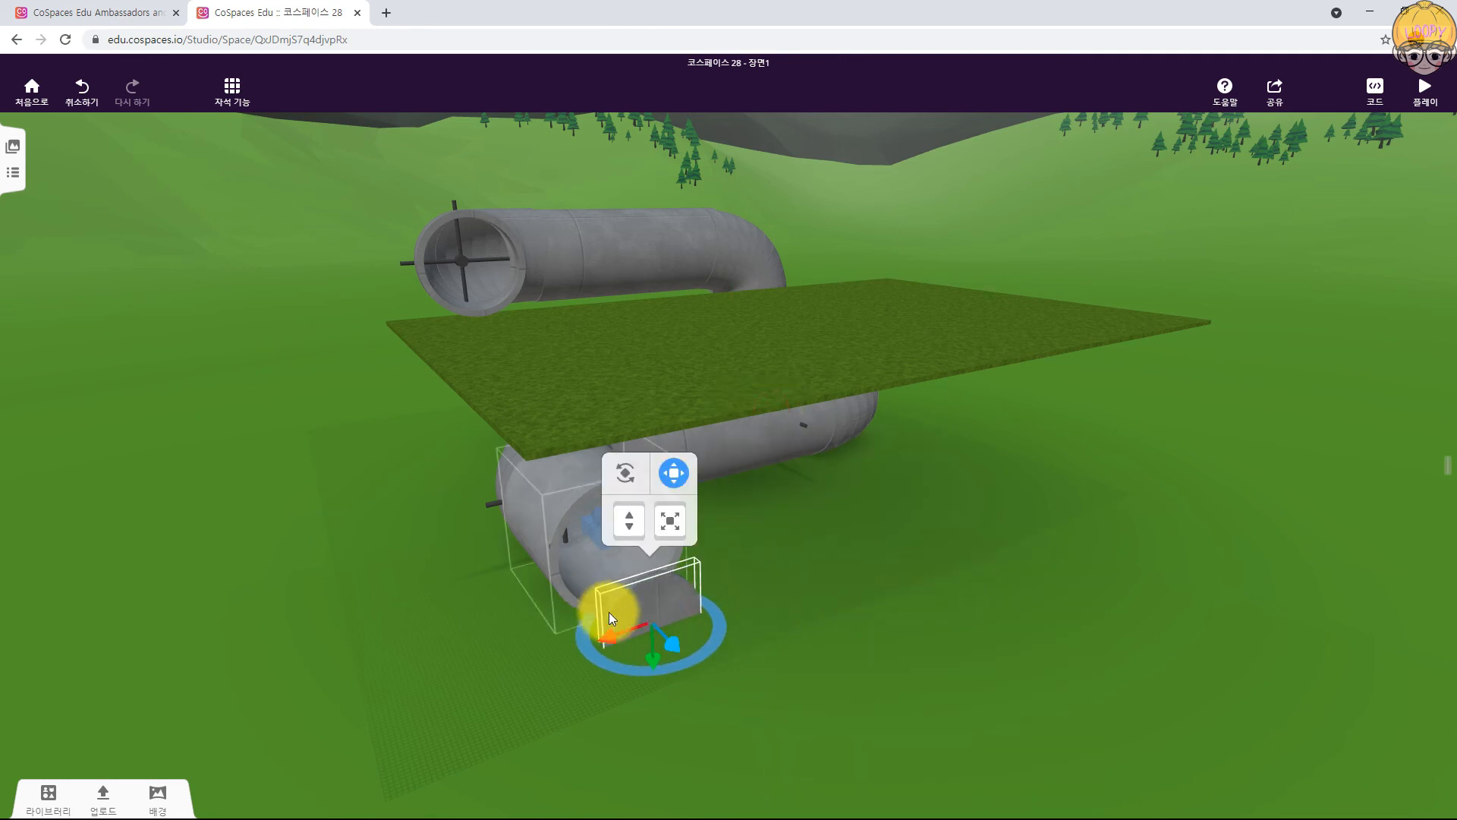
left_click_drag(658, 657, 639, 563)
left_click_drag(642, 440, 664, 399)
left_click_drag(646, 541, 618, 577)
left_click_drag(859, 563, 1011, 562)
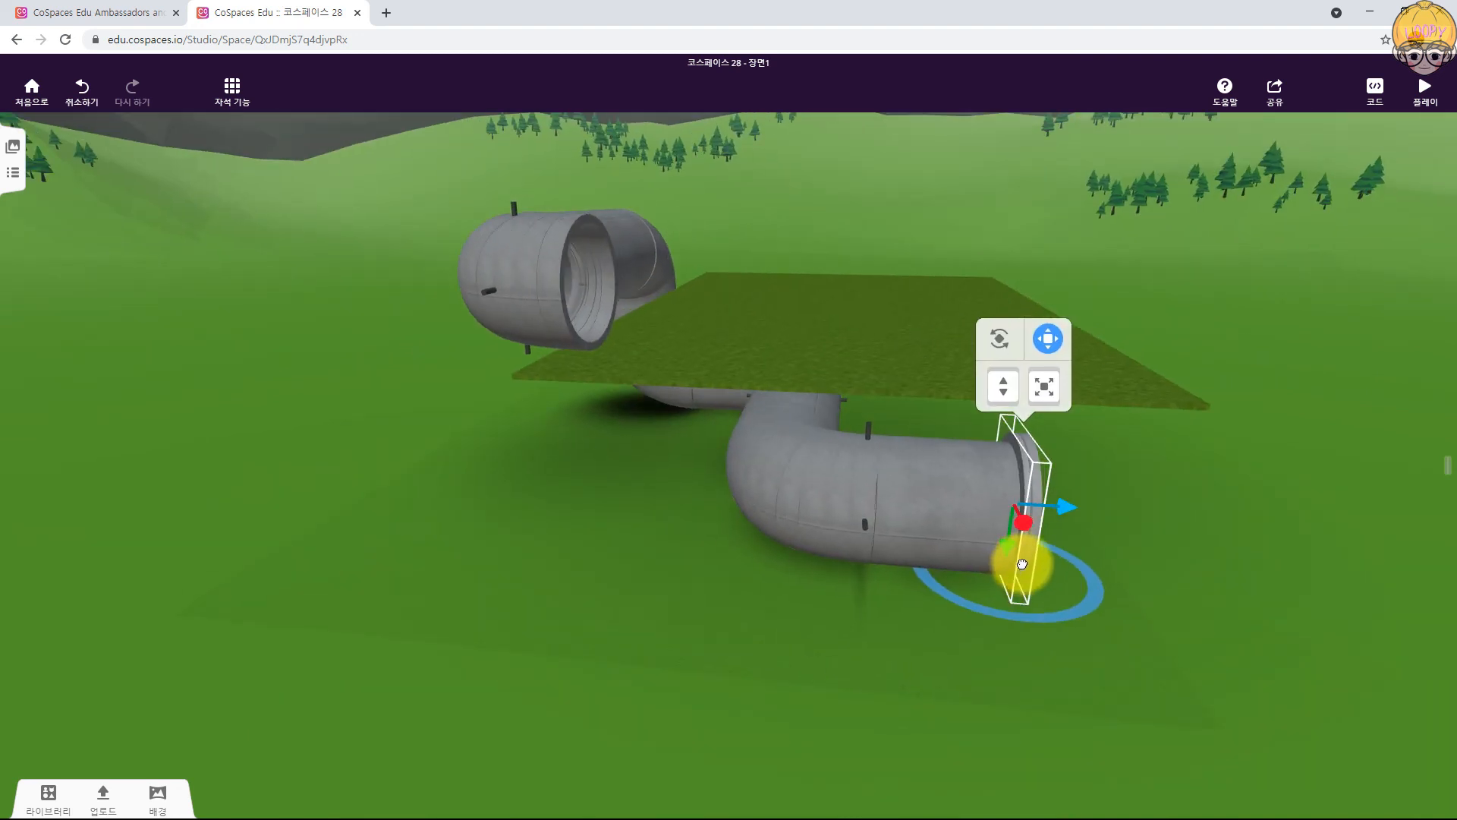
left_click(1425, 89)
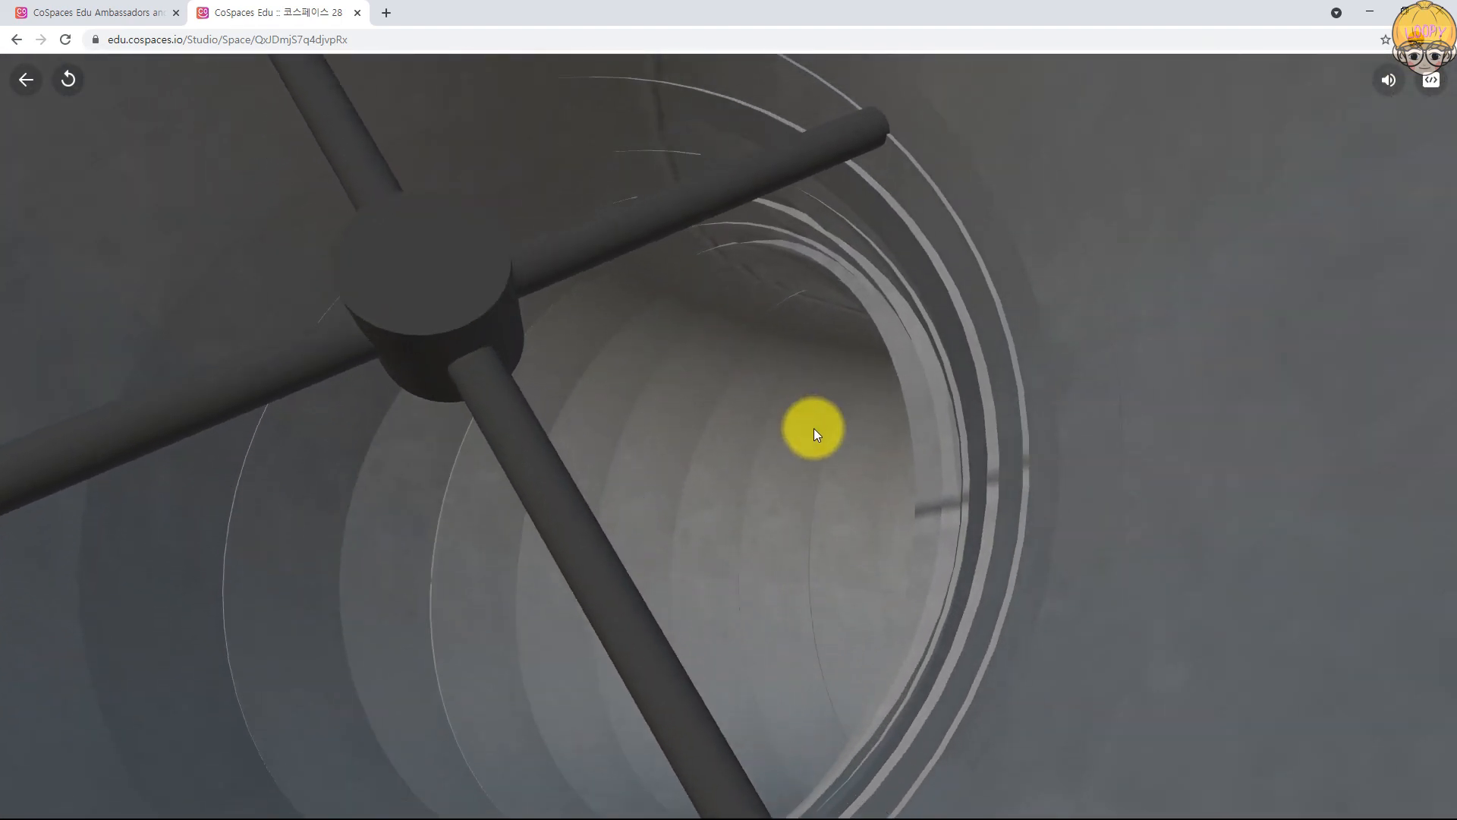
left_click(27, 79)
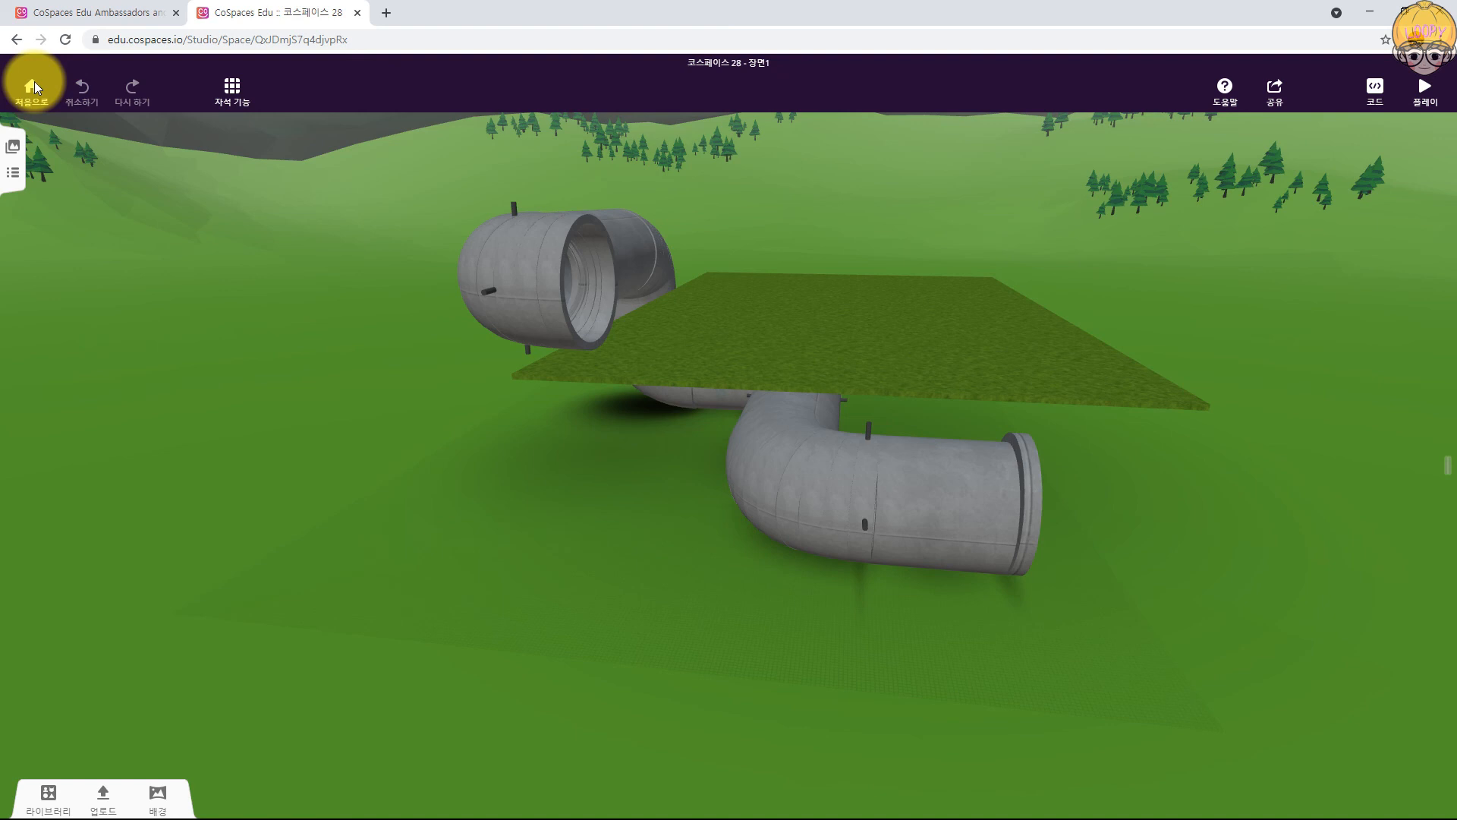
Step: Insert a show-info-panel block (정보창 보이기) directly under the play event in the first 코블록스 script
left_click(1362, 95)
left_click(285, 265)
scroll(408, 461, "down", 10)
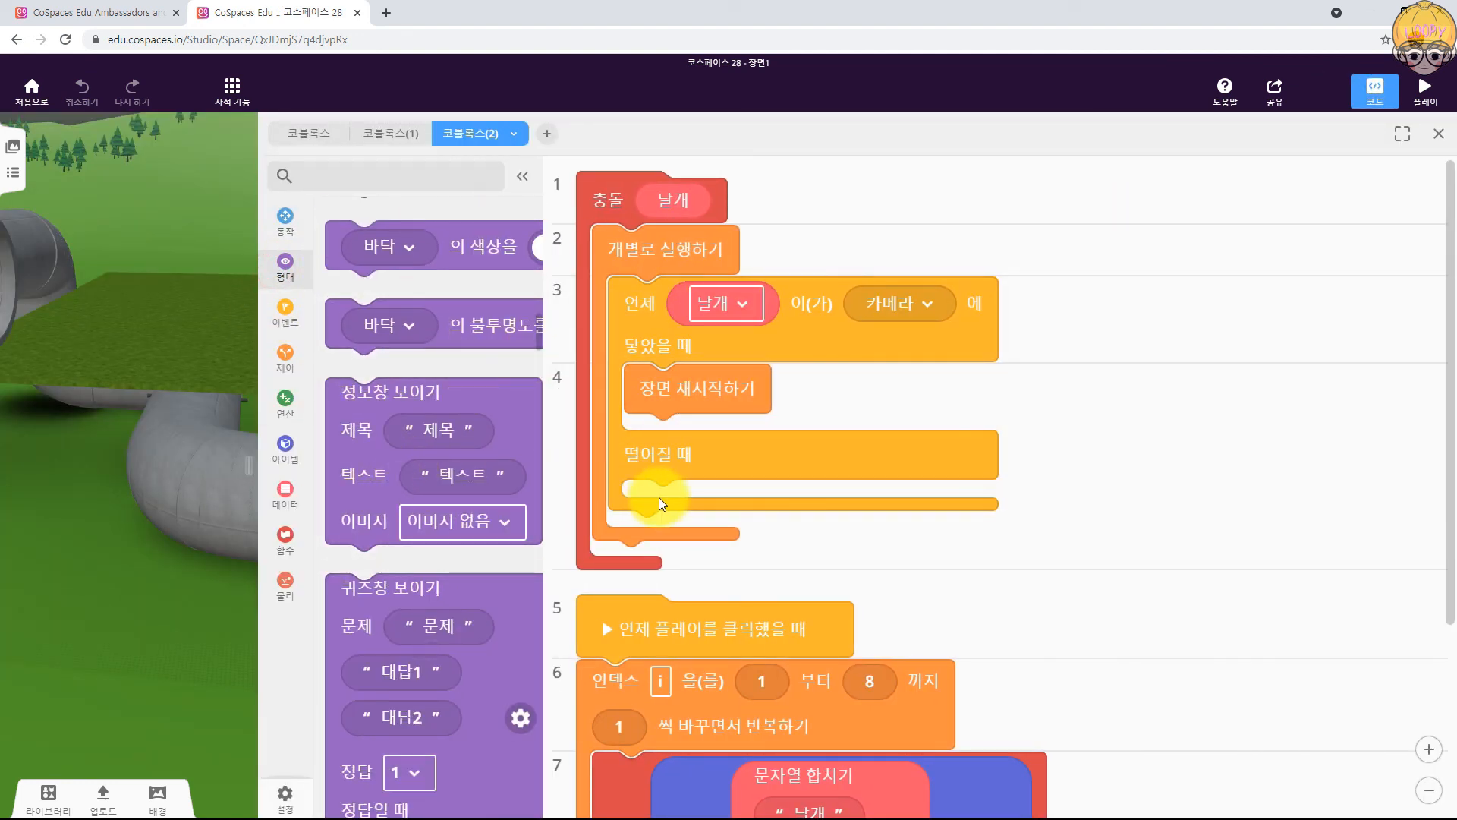
scroll(659, 498, "down", 4)
left_click(297, 133)
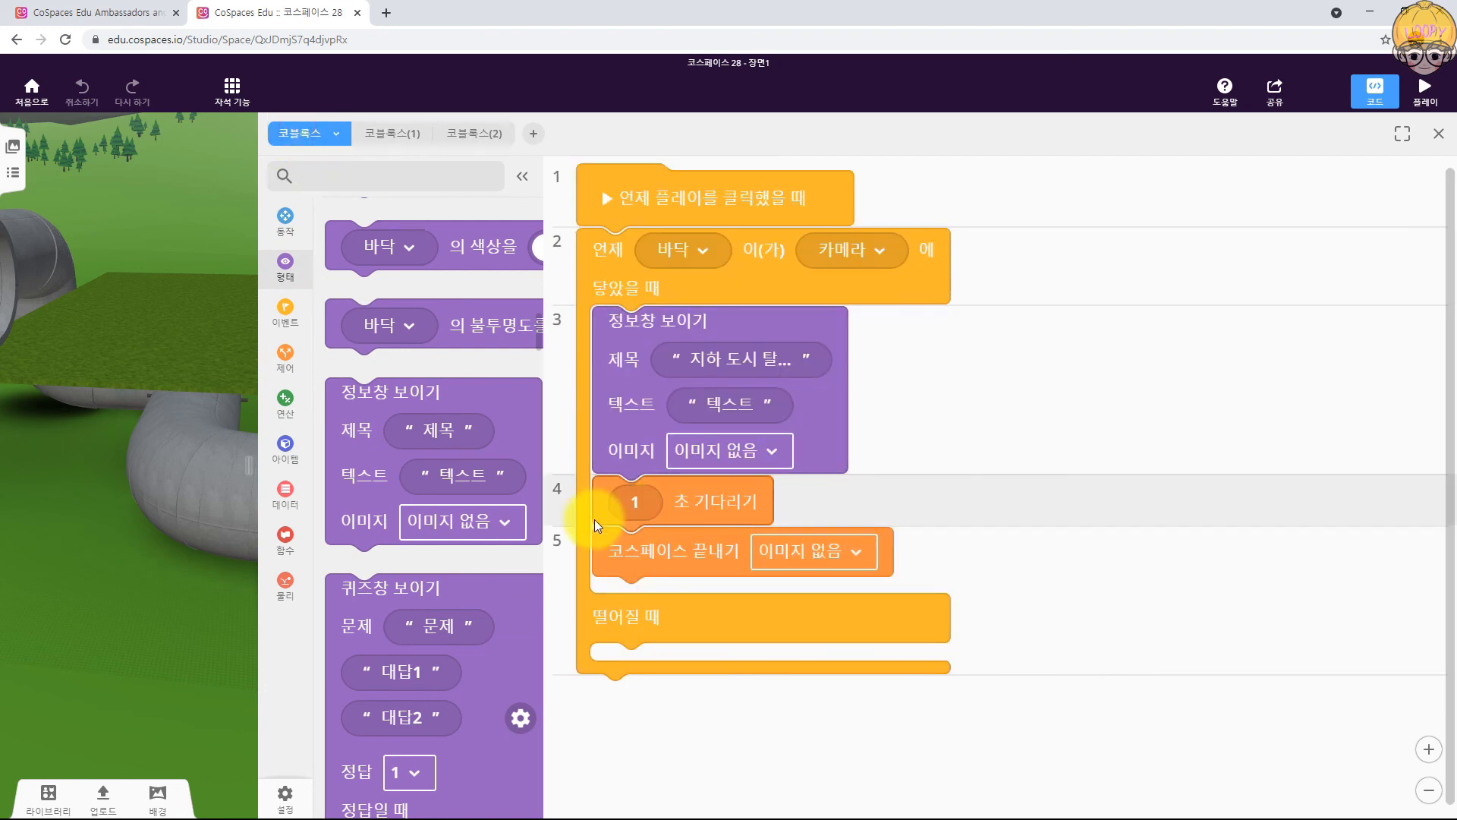
left_click_drag(477, 390, 740, 252)
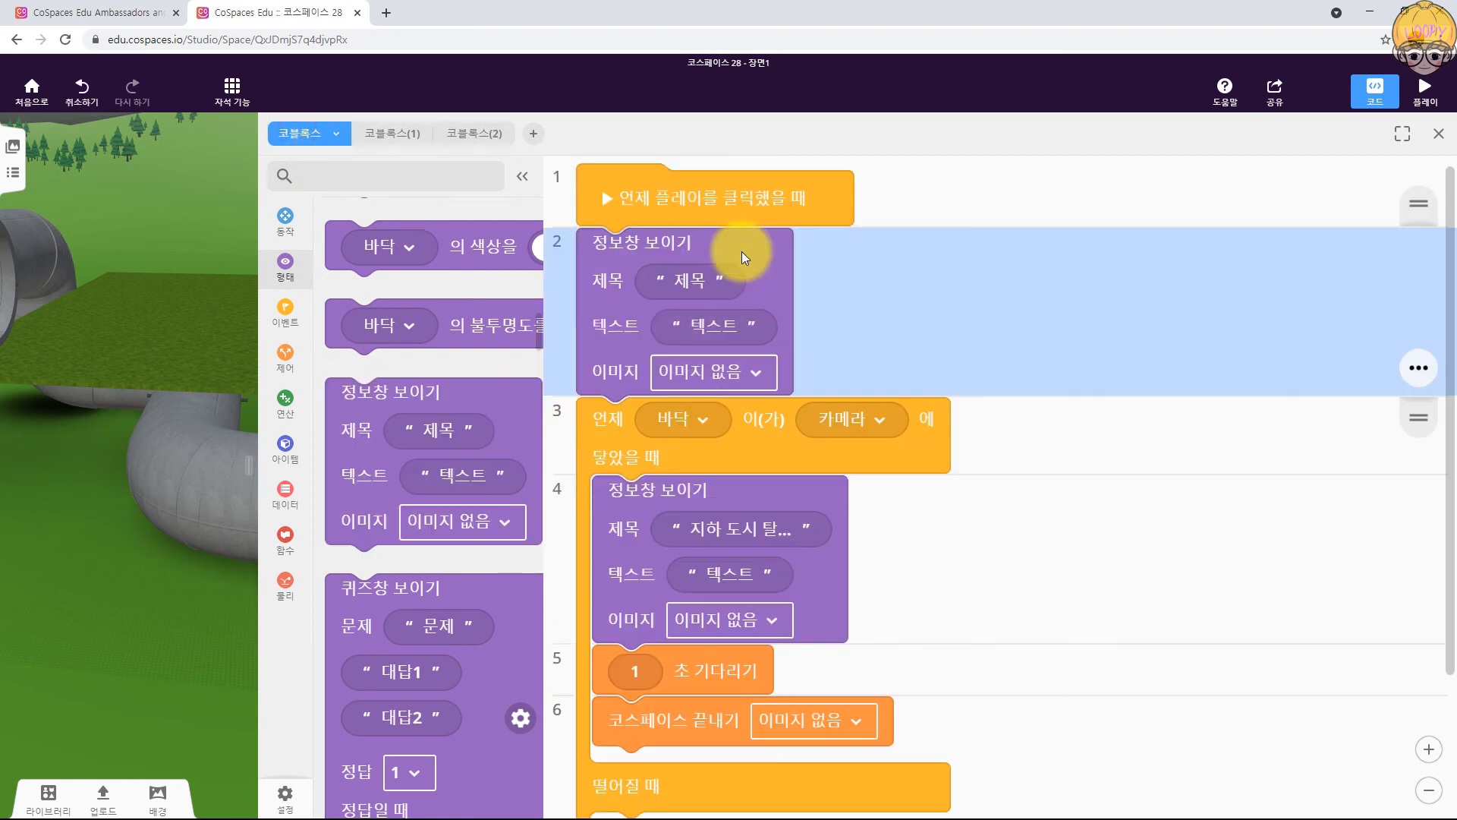
Step: Set the new info panel's title (제목) to 게임설명
left_click(677, 290)
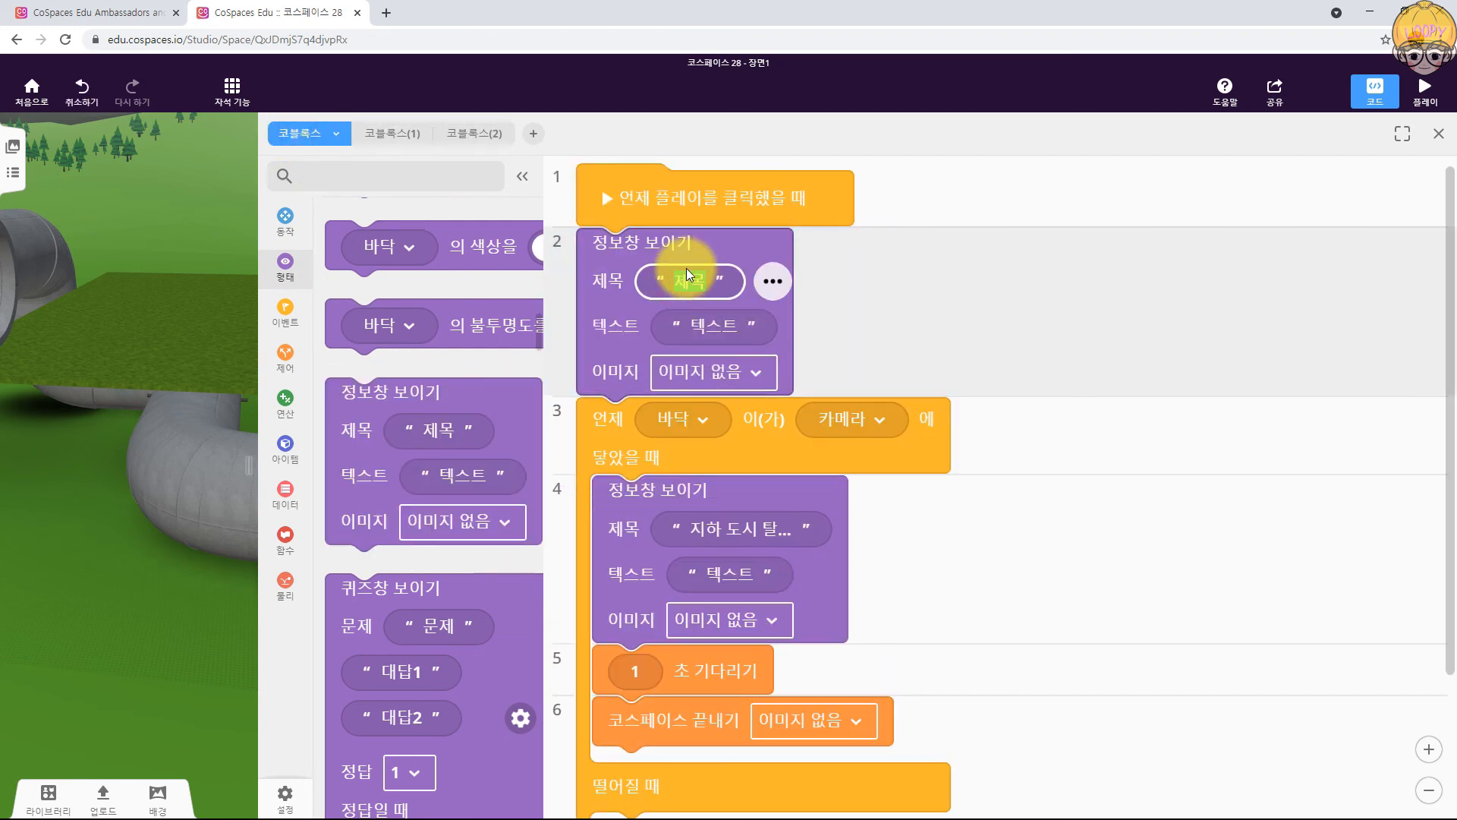
type("게임")
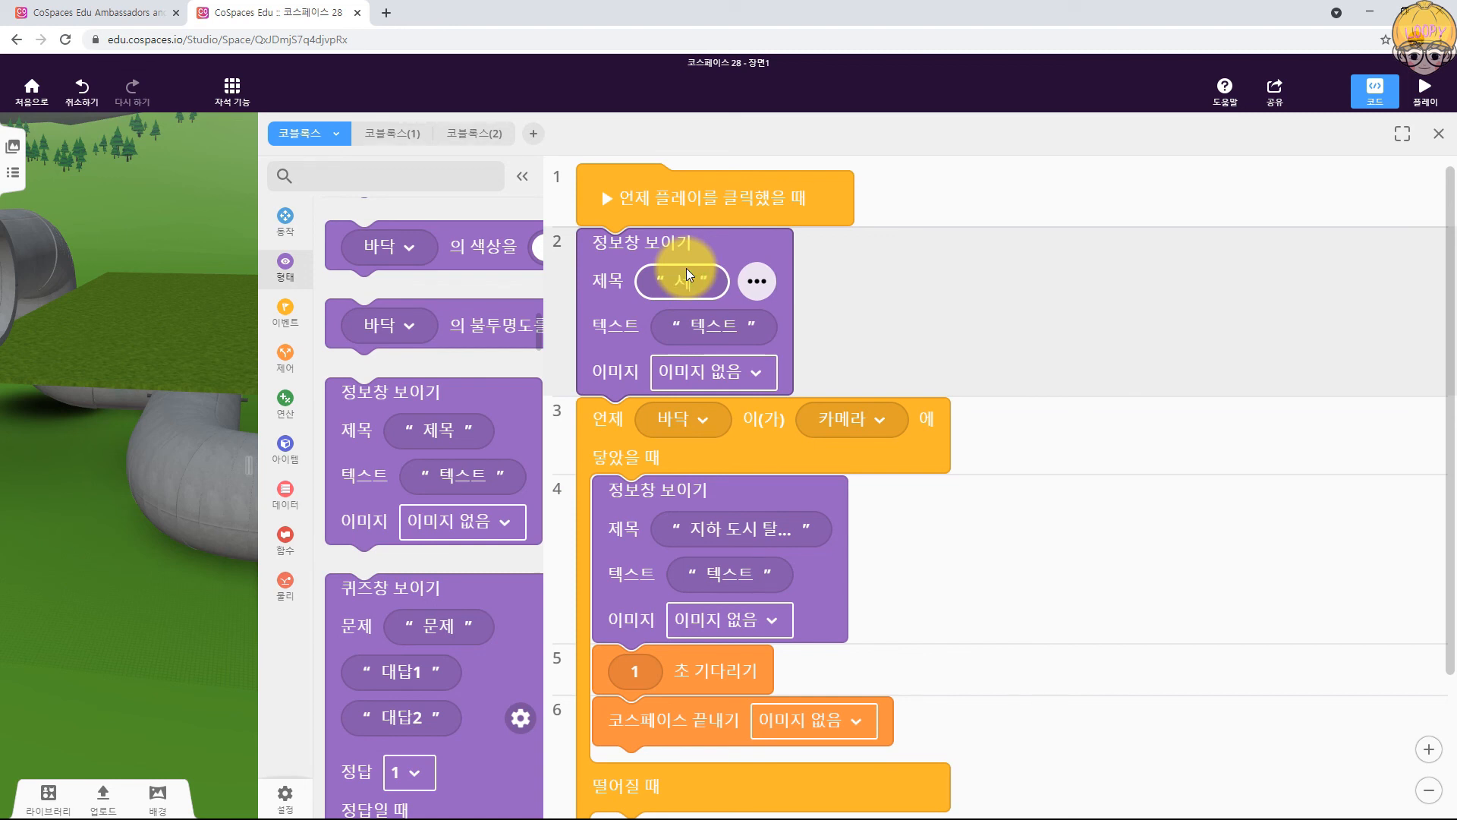
type("설명")
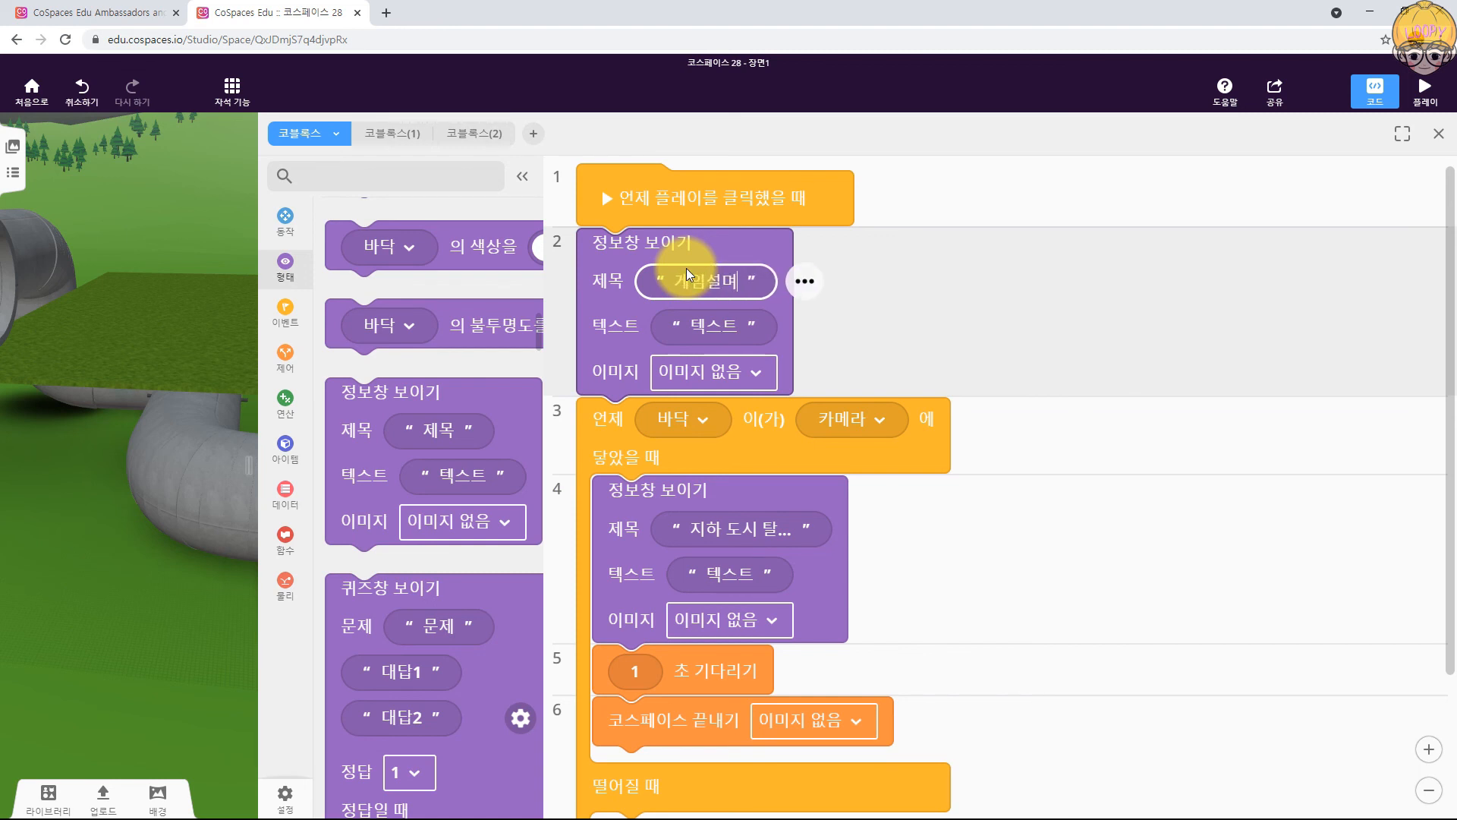
Step: Set the new info panel's text (텍스트) to "지하세계에 물이 차기 시작했습니다. 물이 더 차오르기 전에 이 지하세계를 탈출하세요."
left_click(737, 315)
type("ㅈ지하세계")
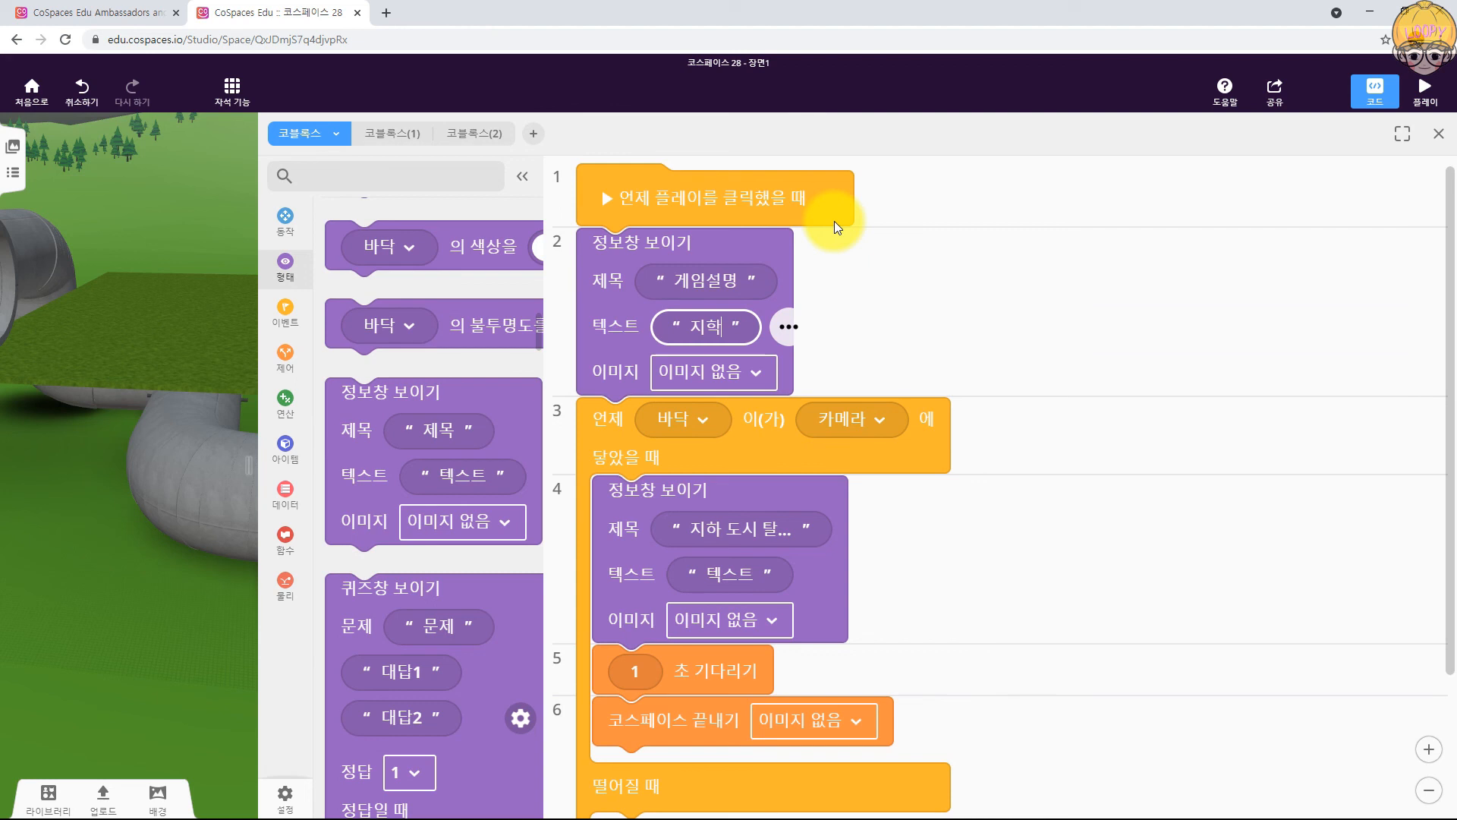
type("에")
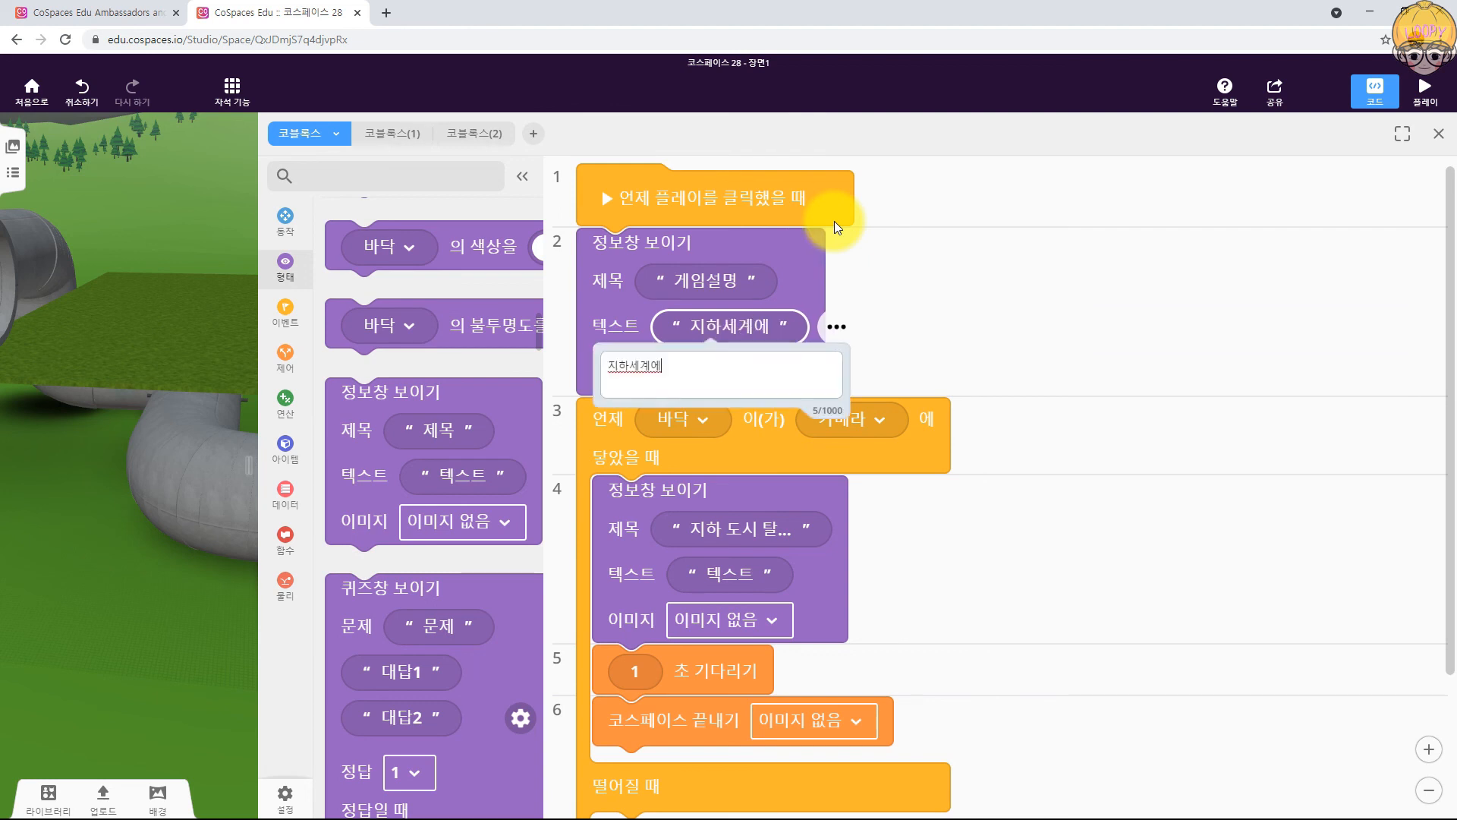
type(" 물이")
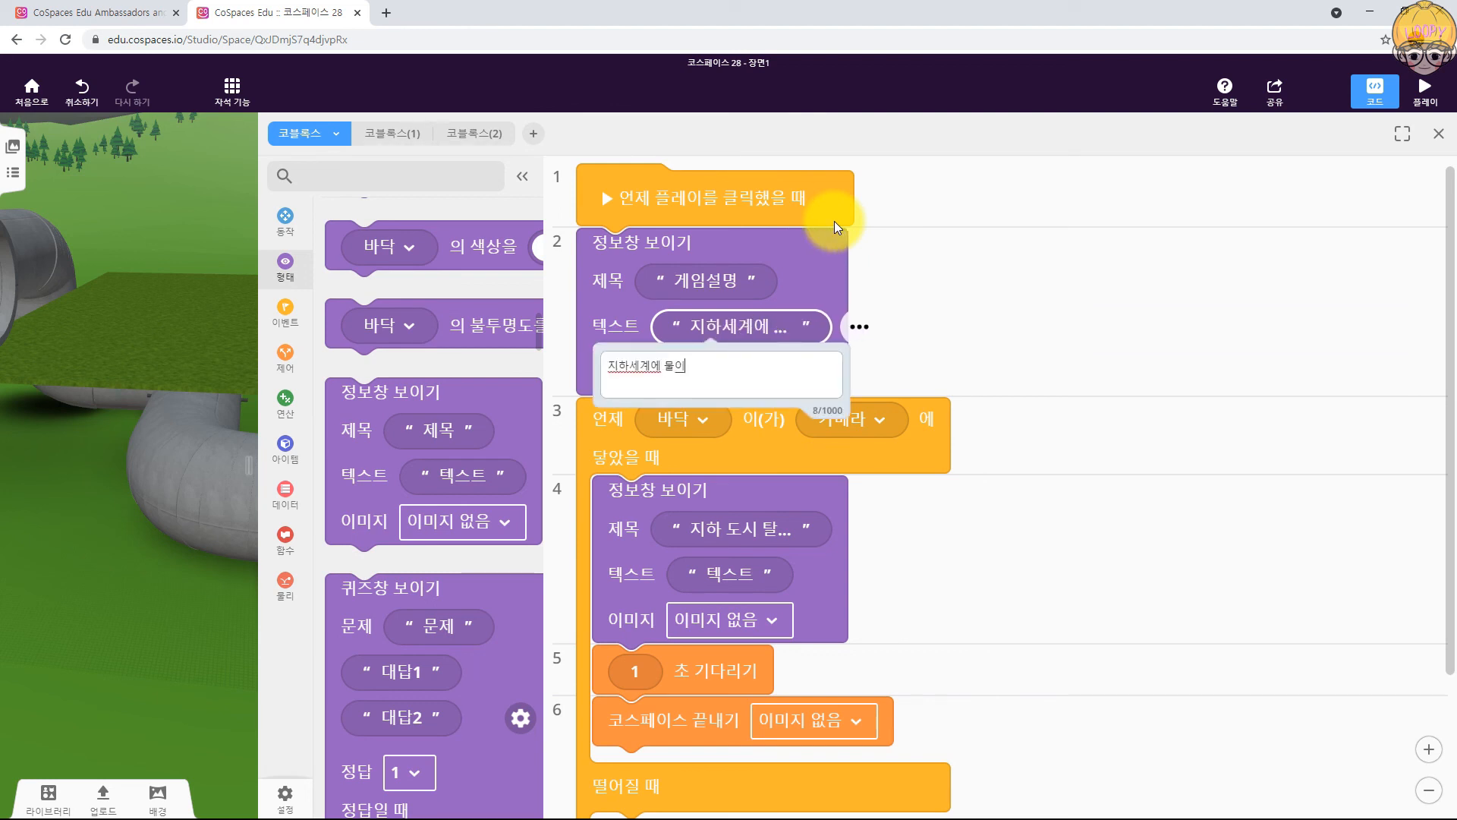
type(" 차기 싷작했습니다.")
type(" 물이 더 ")
type("차 올")
type("르기 전에 ")
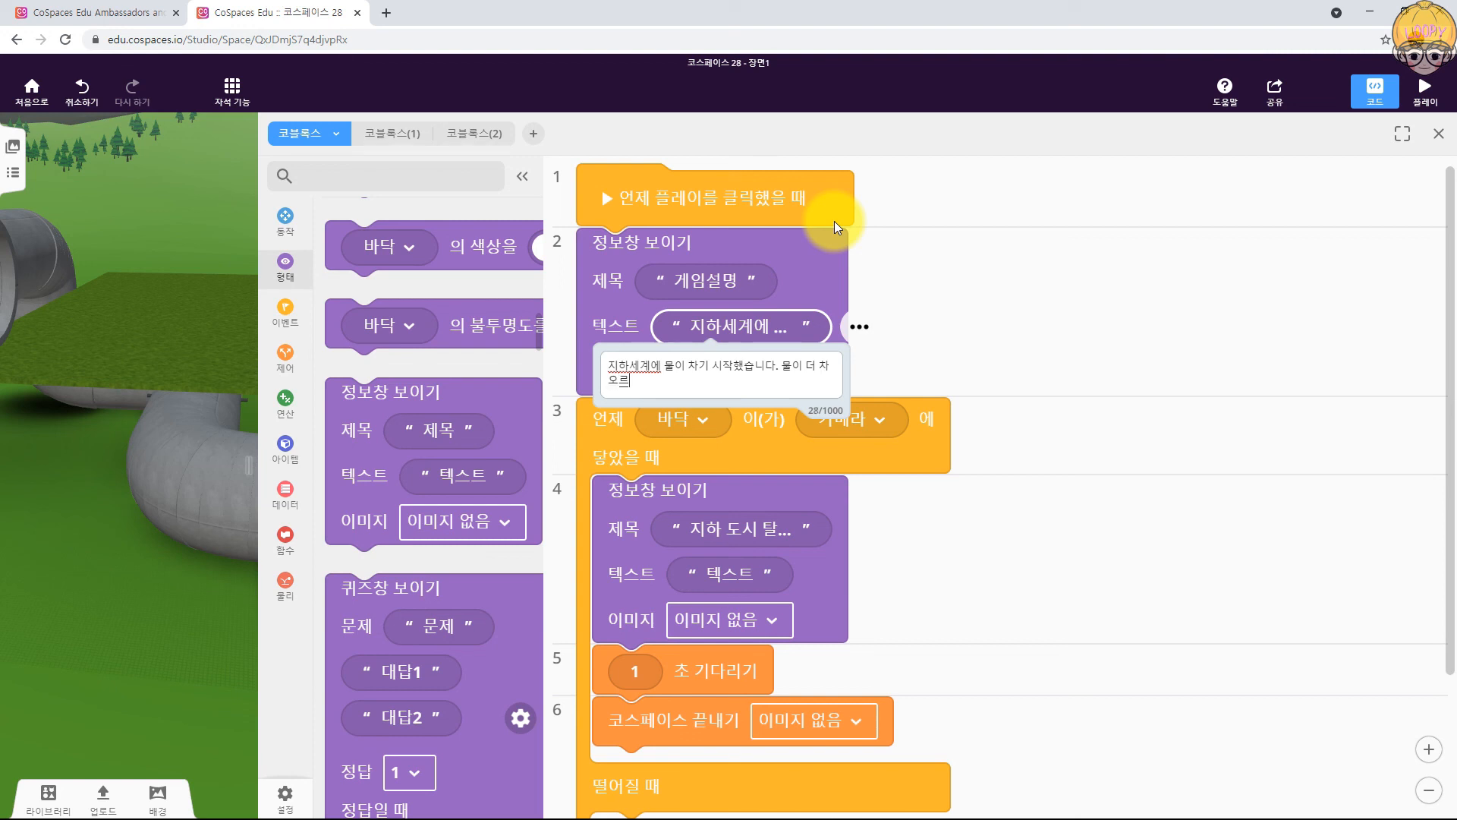
type("이 지하세계를 탈출하세요.")
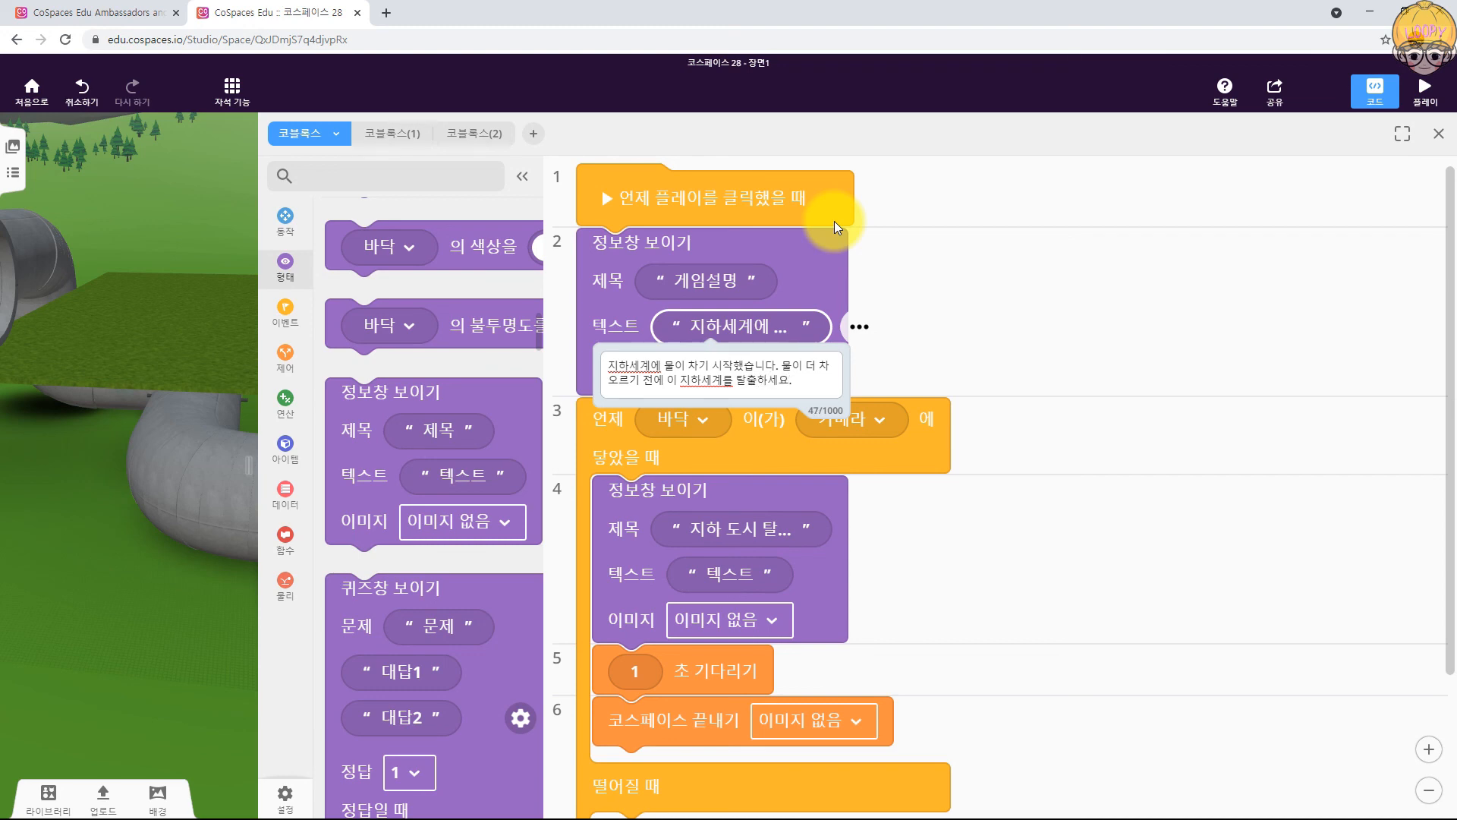
left_click(990, 321)
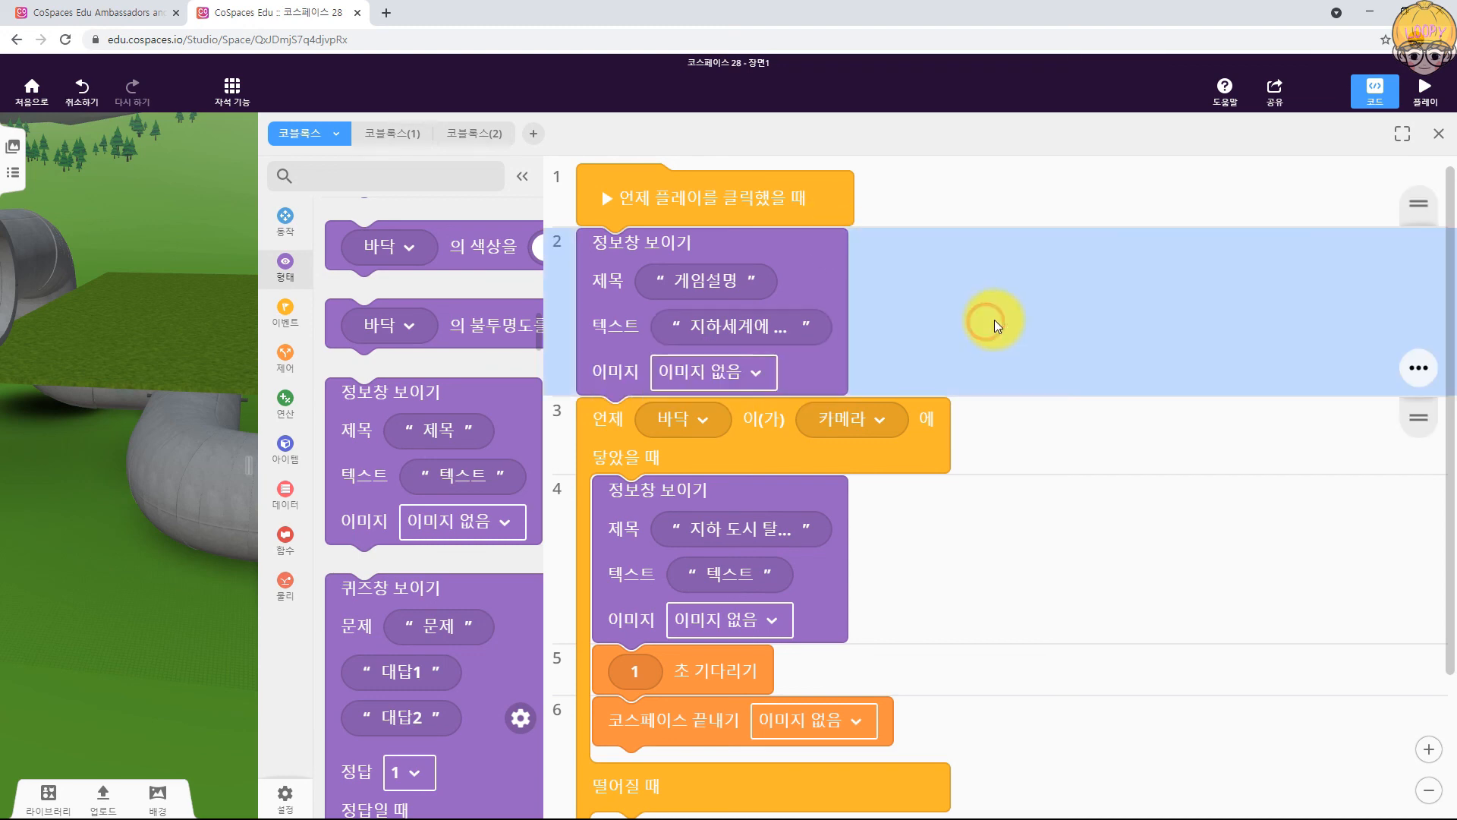
Step: Play the scene twice, dismissing the 게임설명 panel and looking around inside the pipe each time, and return to the editor
left_click(1425, 101)
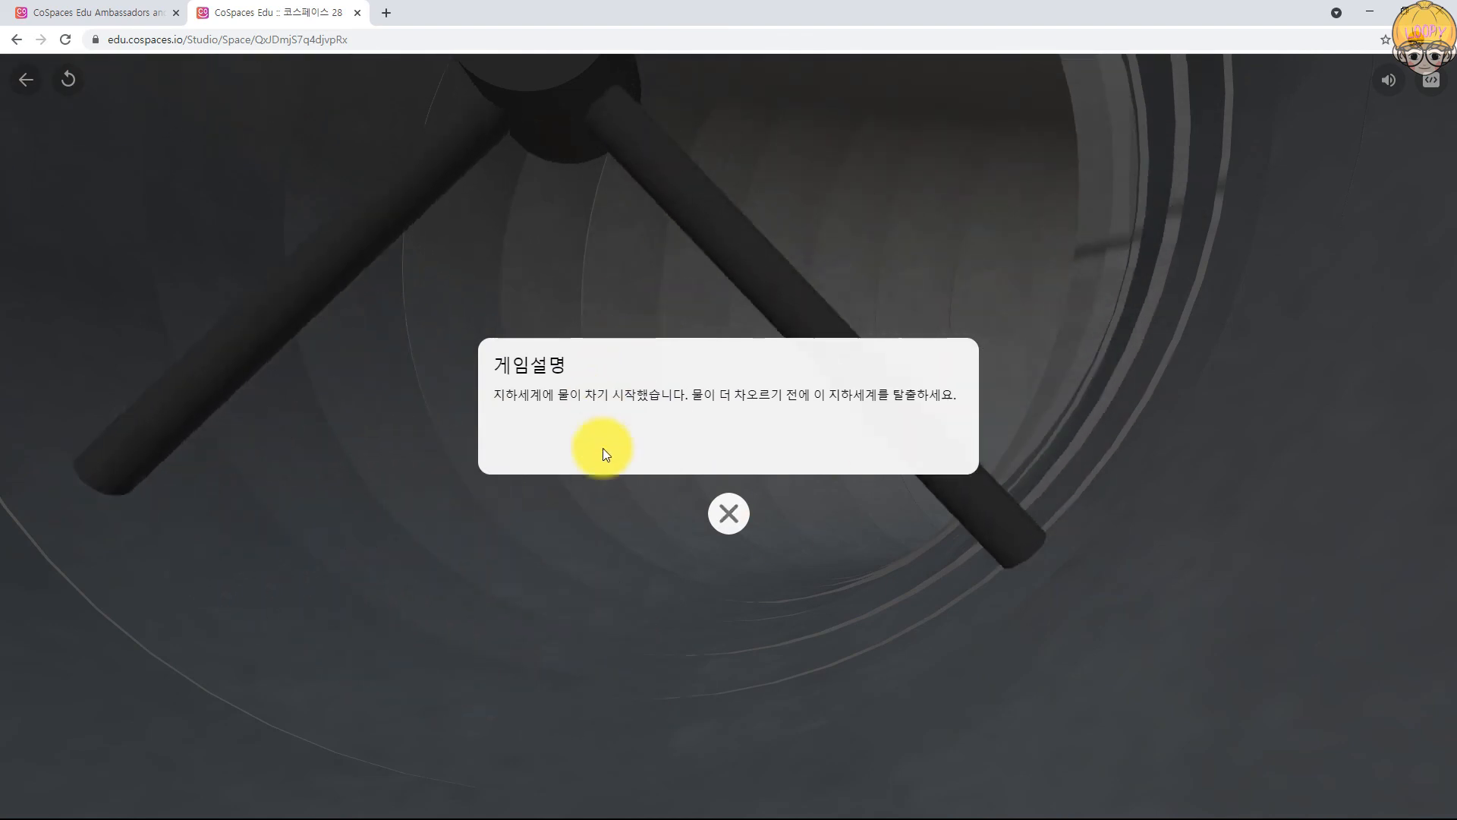
left_click(731, 515)
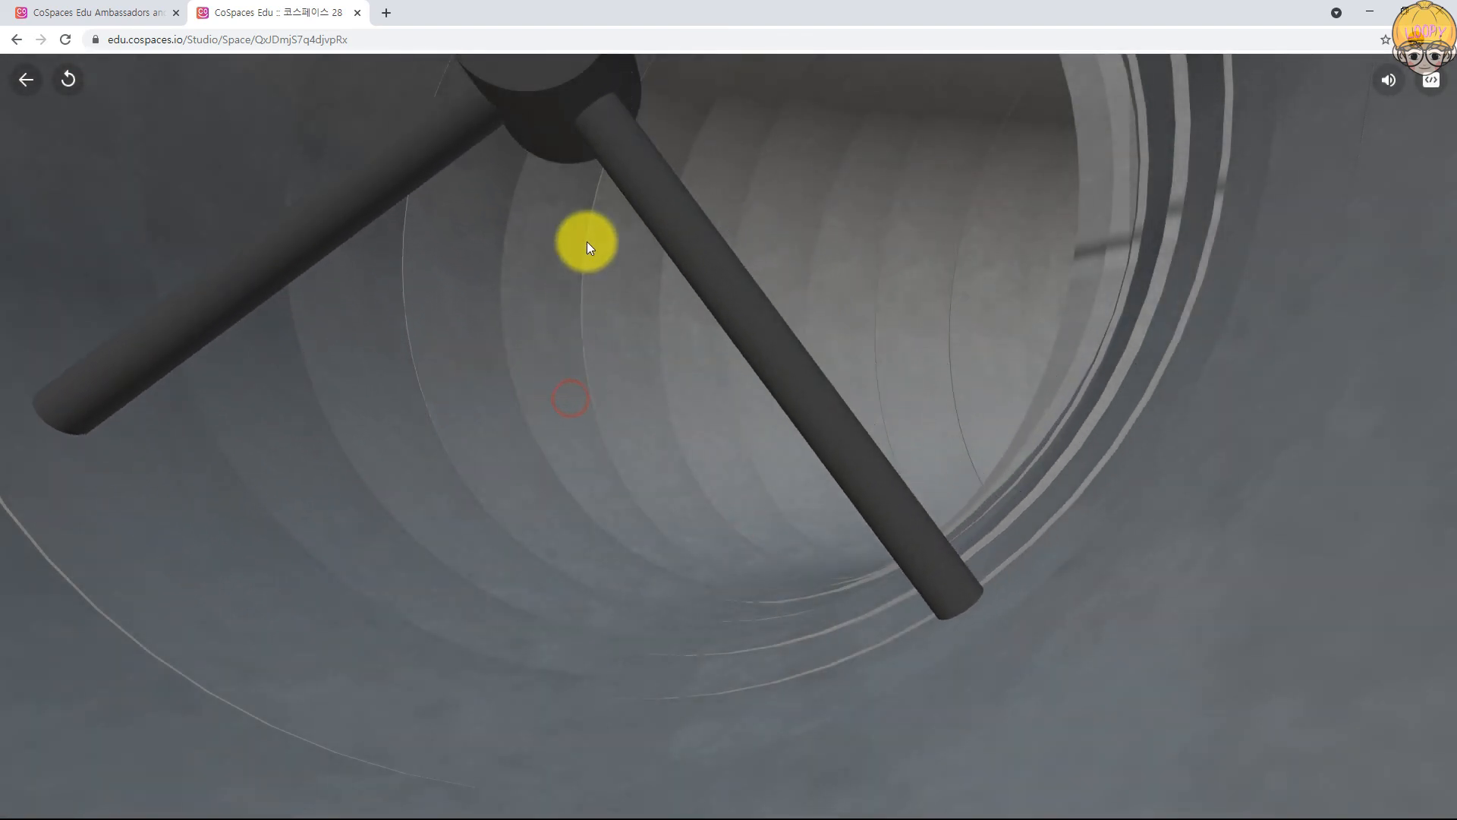
left_click_drag(592, 188, 578, 162)
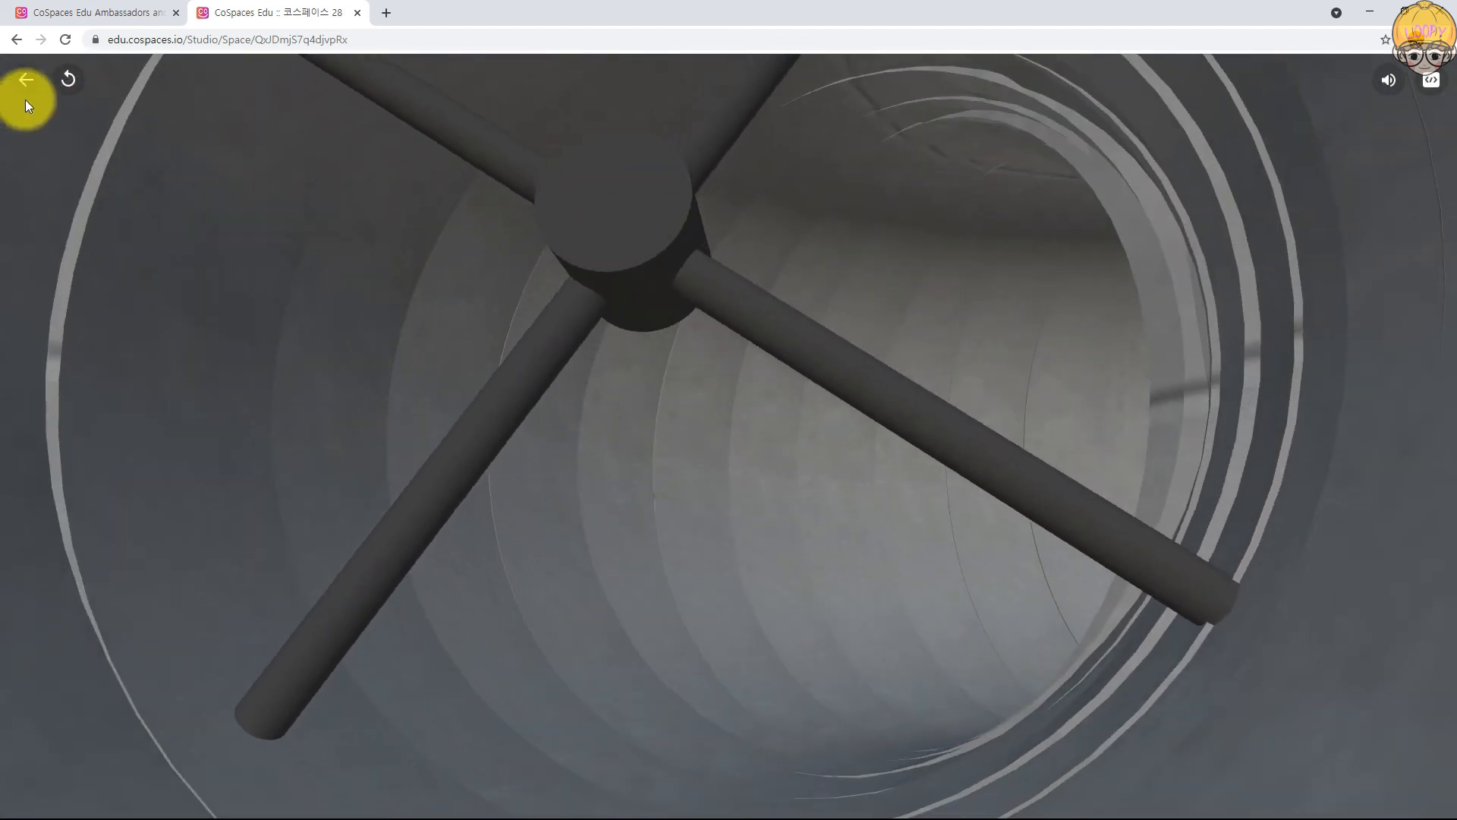
left_click(25, 79)
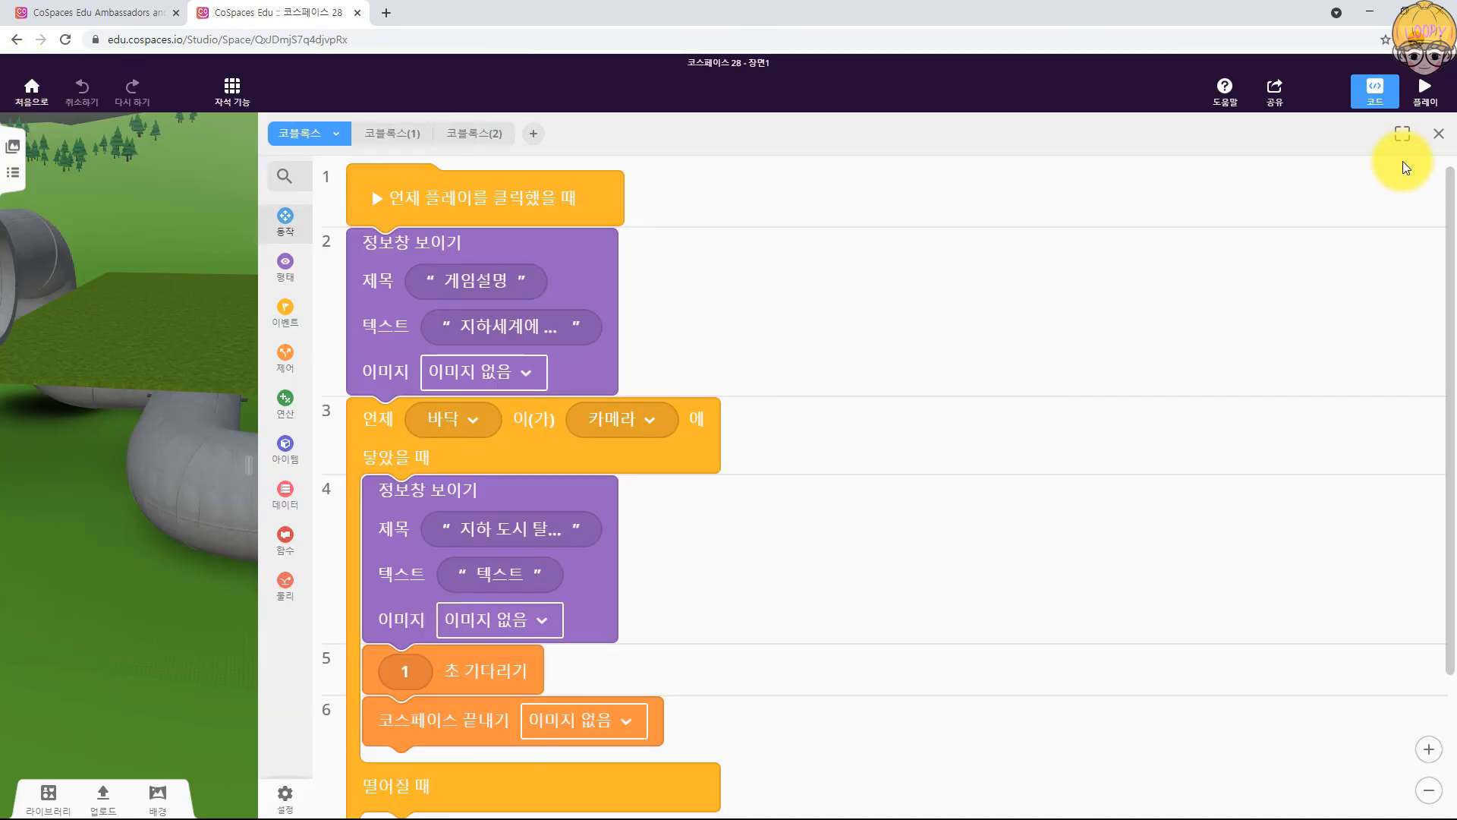
left_click(1419, 85)
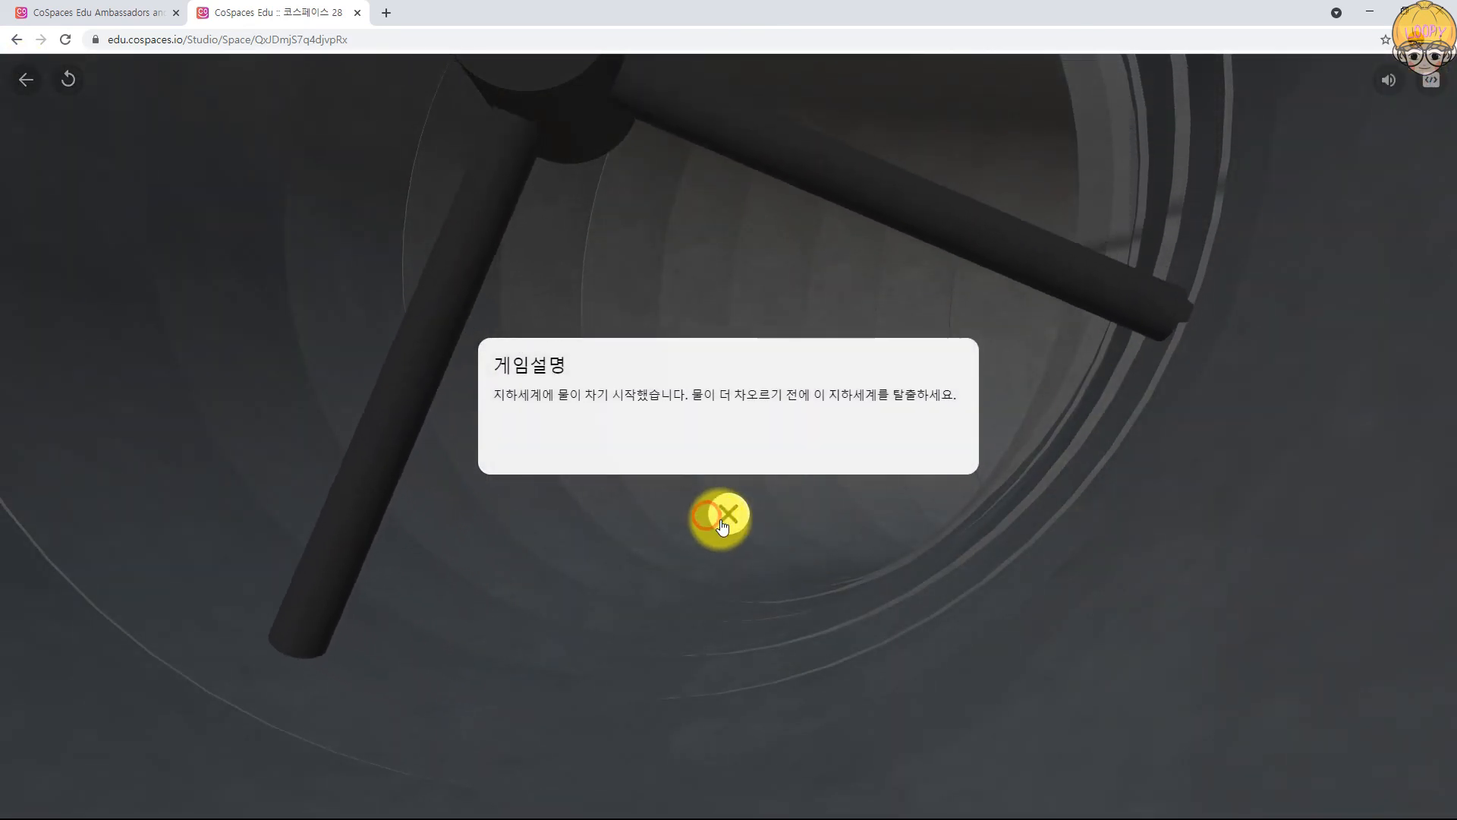
left_click(721, 524)
left_click_drag(983, 320, 974, 250)
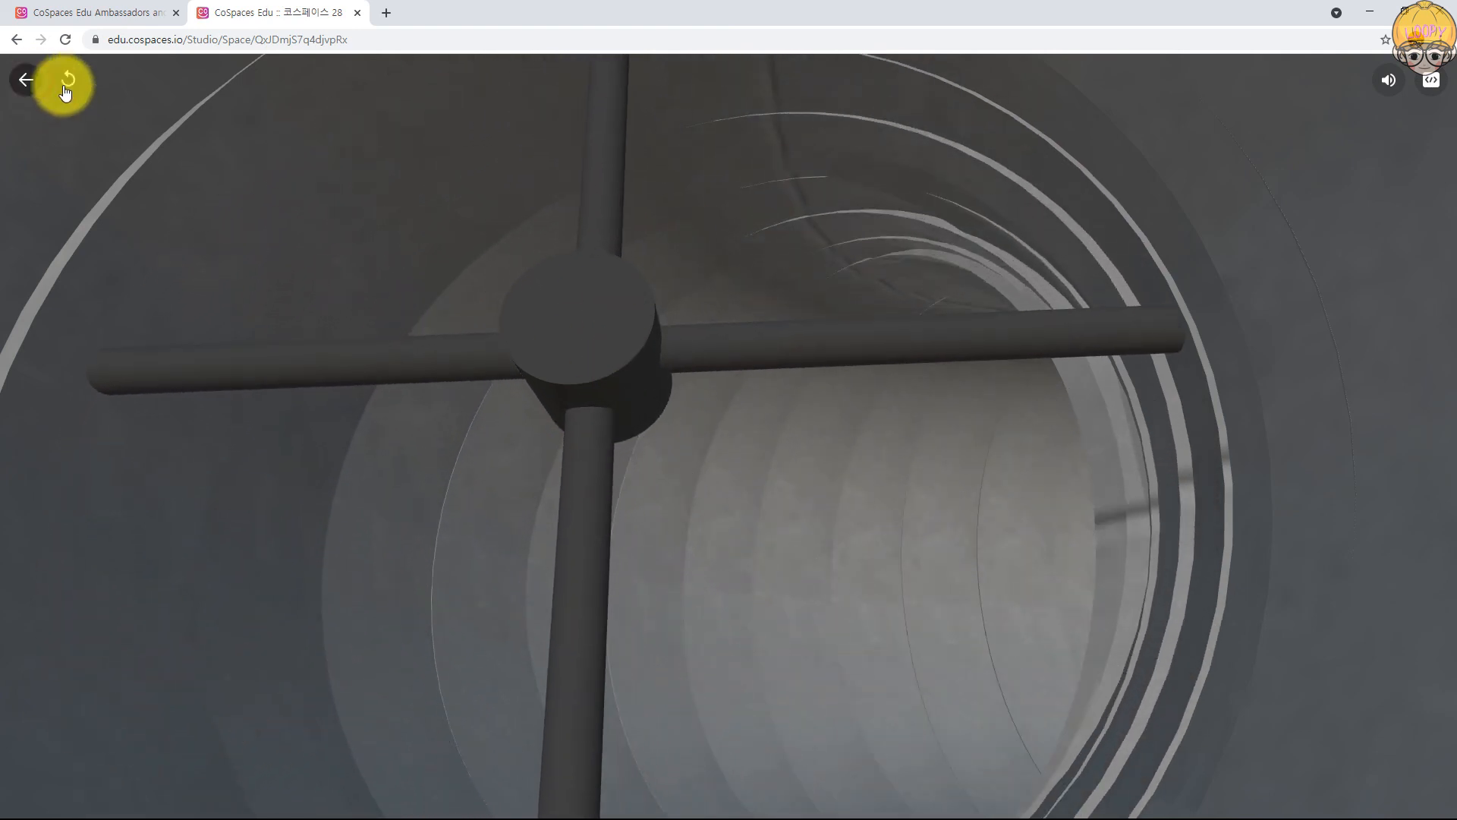
left_click(27, 80)
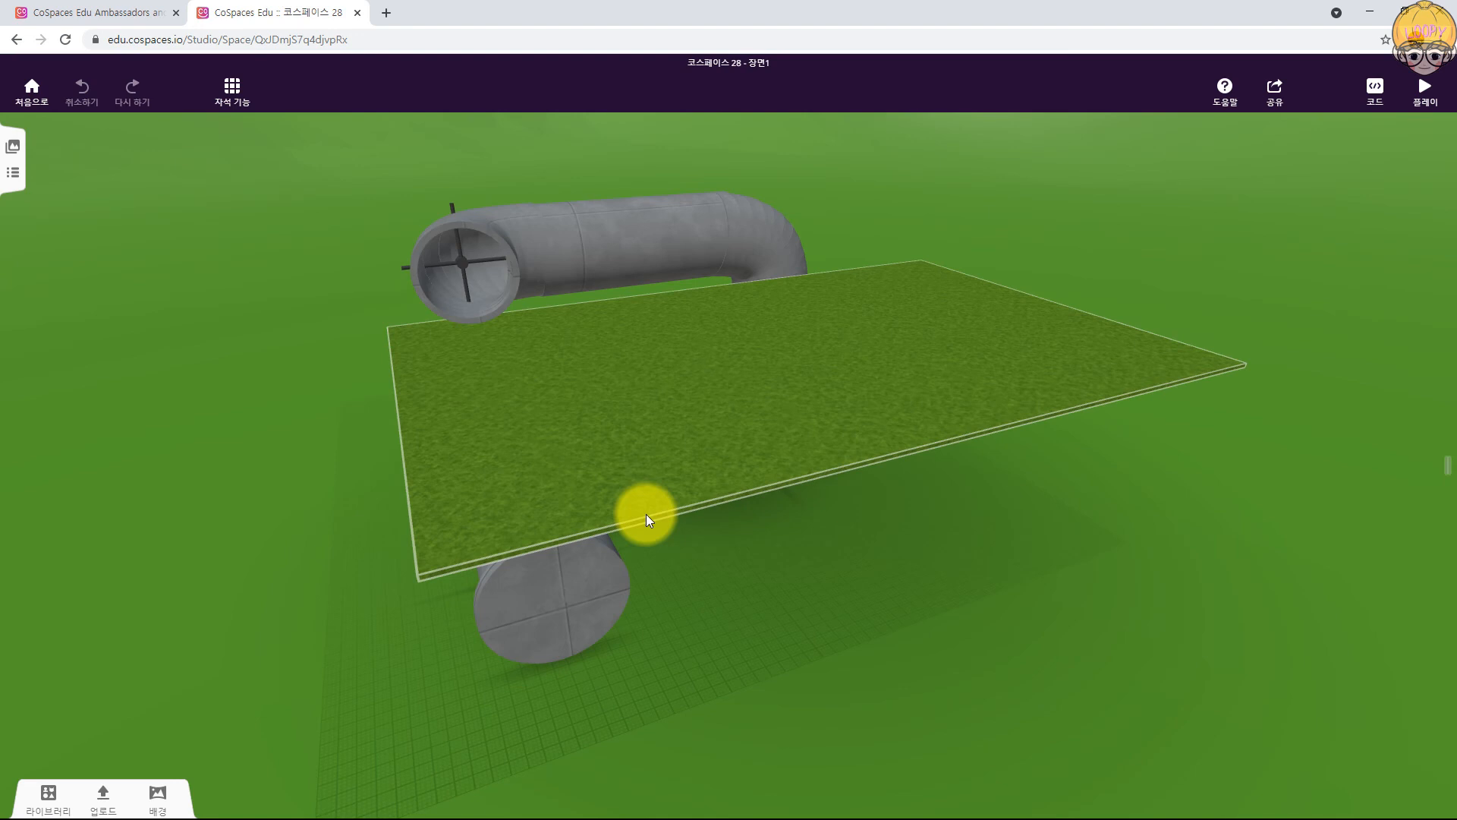